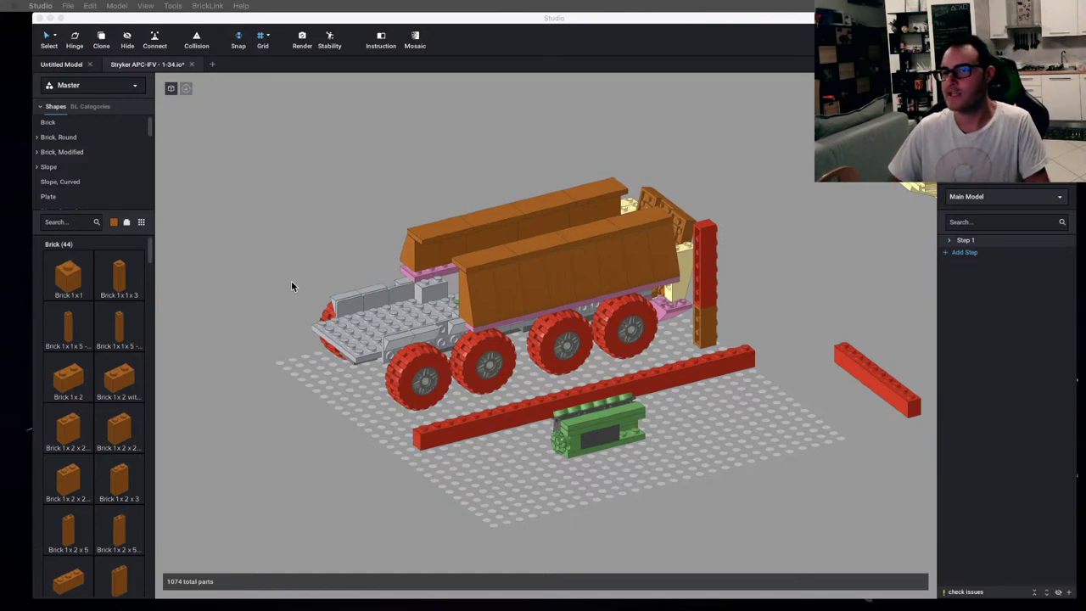
- Examine the unfinished orange-and-red chassis, including its underside, alongside the tan vehicle and the separate grey nose section
click(579, 181)
scroll(567, 165, down, 1)
right_drag(567, 165, 430, 208)
mouse_move(430, 155)
right_down()
mouse_move(431, 93)
mouse_move(424, 109)
mouse_move(441, 154)
right_up()
scroll(445, 158, down, 5)
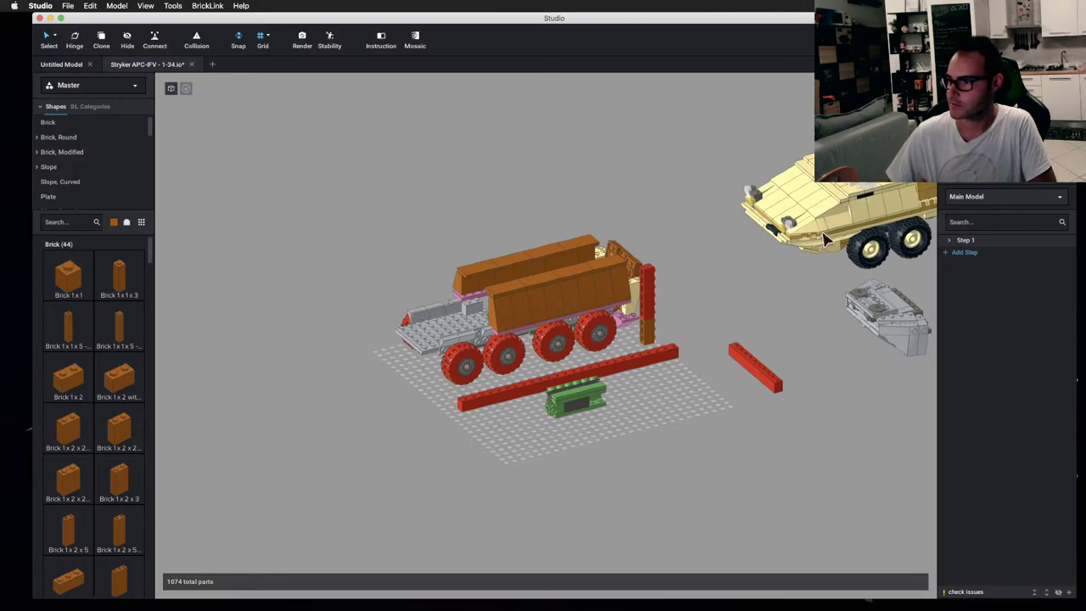
right_drag(772, 218, 766, 208)
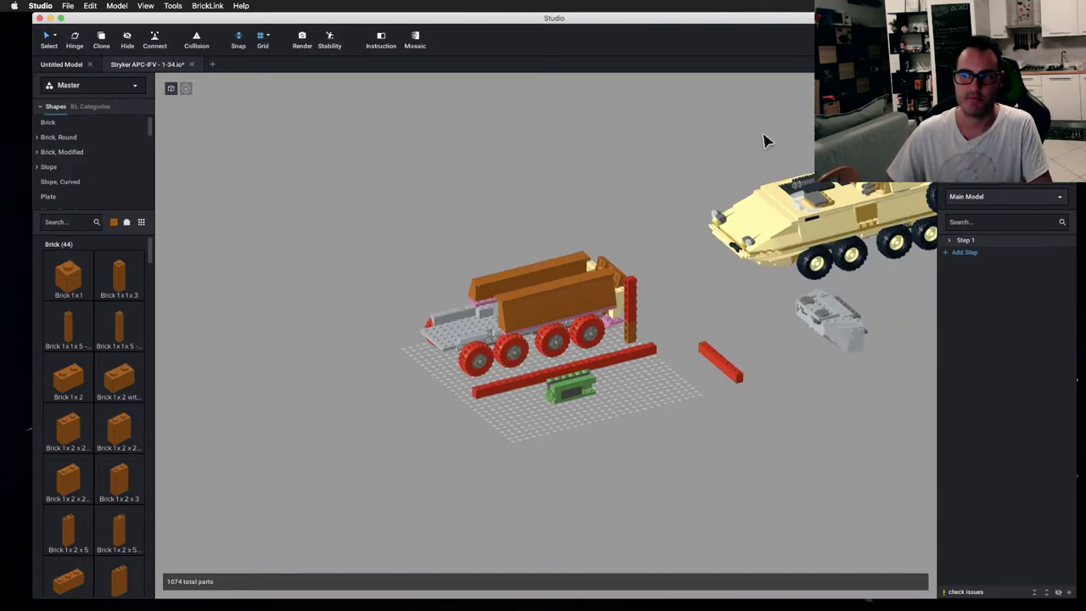
right_click(670, 160)
click(603, 105)
right_drag(671, 138, 665, 197)
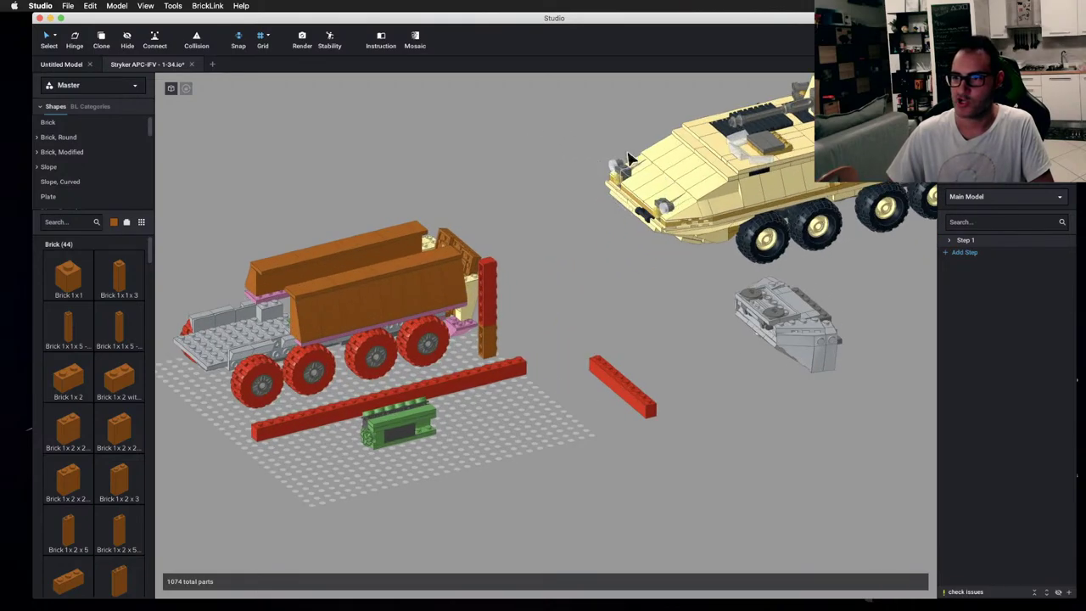
mouse_move(629, 165)
right_down()
mouse_move(664, 173)
mouse_move(649, 172)
right_up()
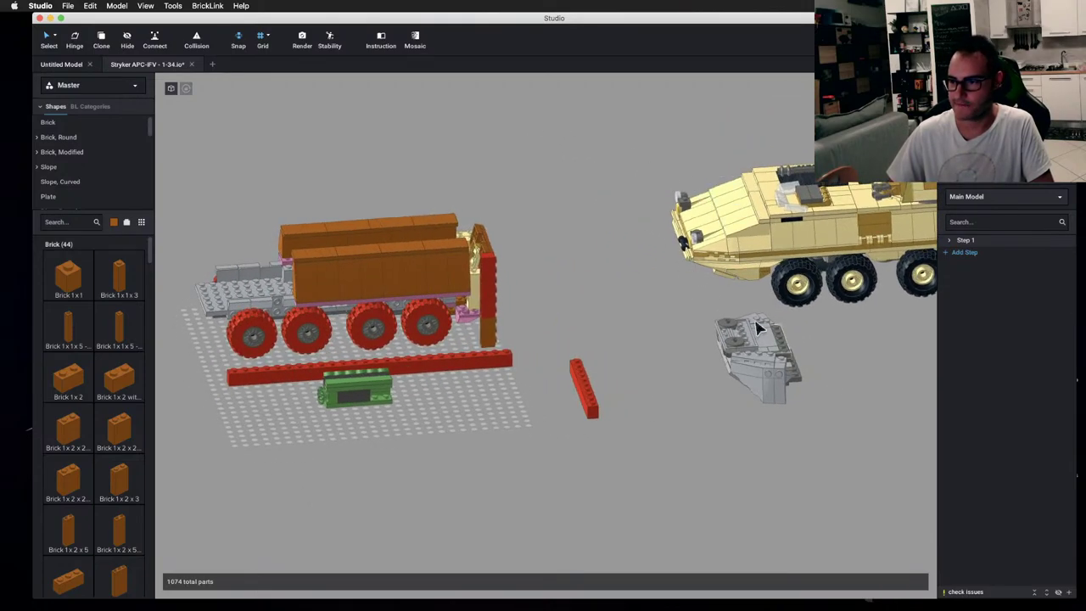
right_drag(791, 368, 581, 294)
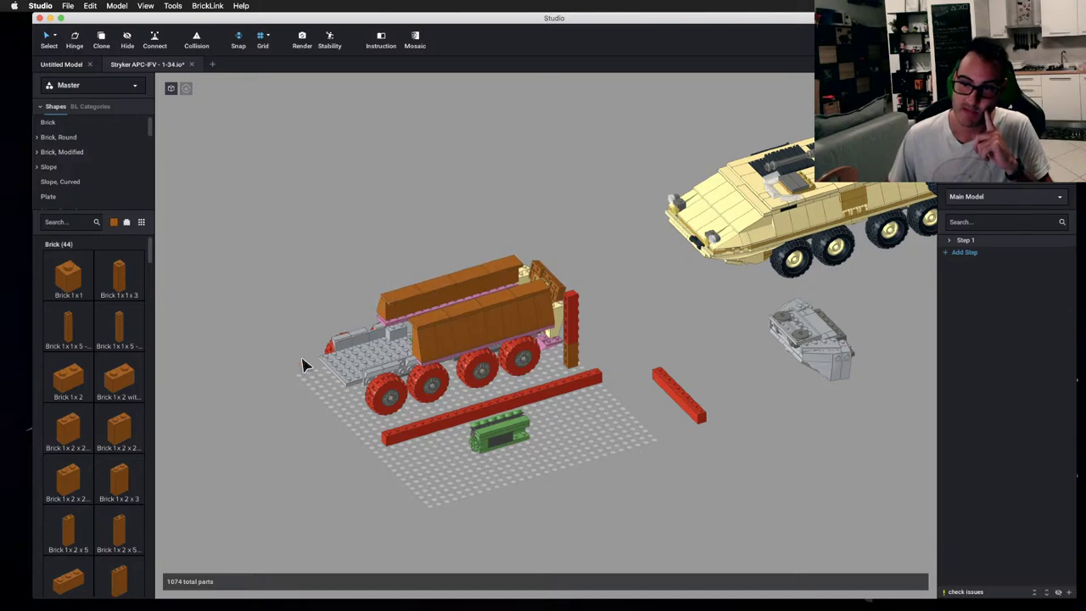
right_drag(352, 348, 667, 319)
scroll(661, 320, up, 2)
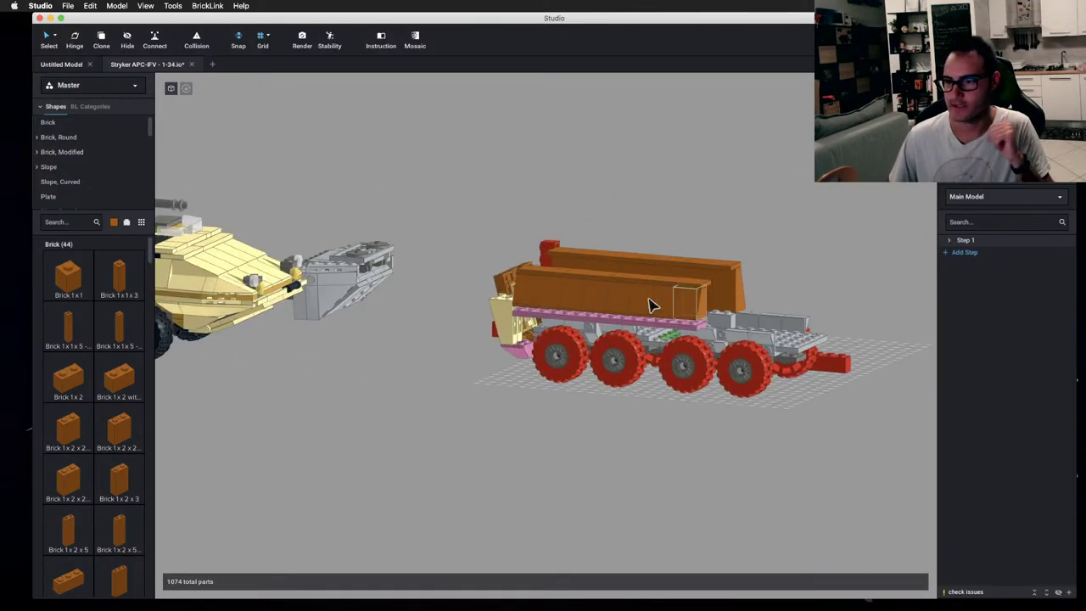
right_drag(616, 297, 484, 291)
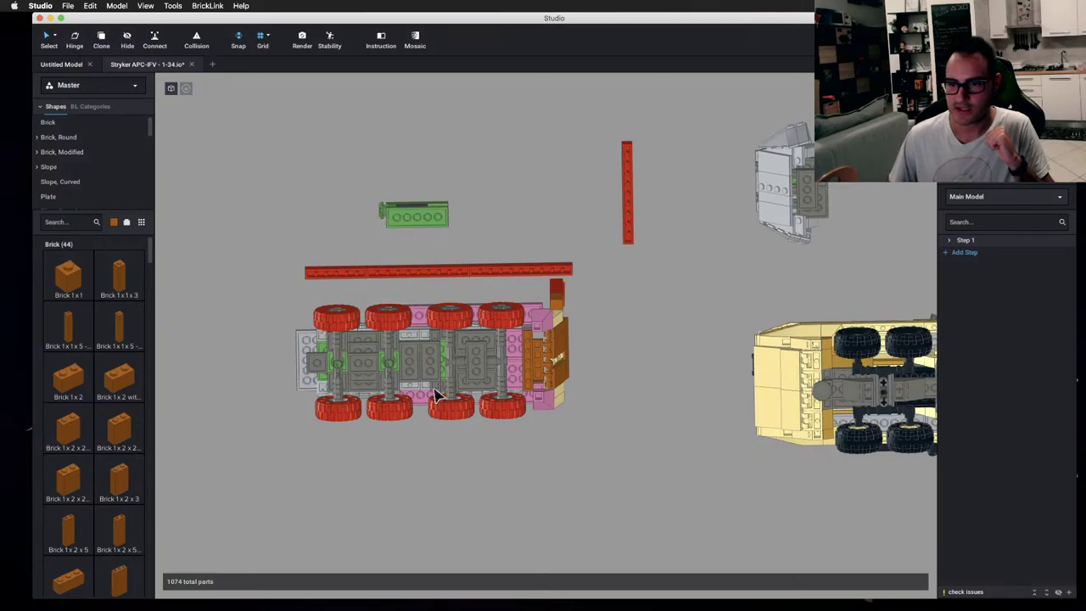
right_drag(332, 313, 642, 431)
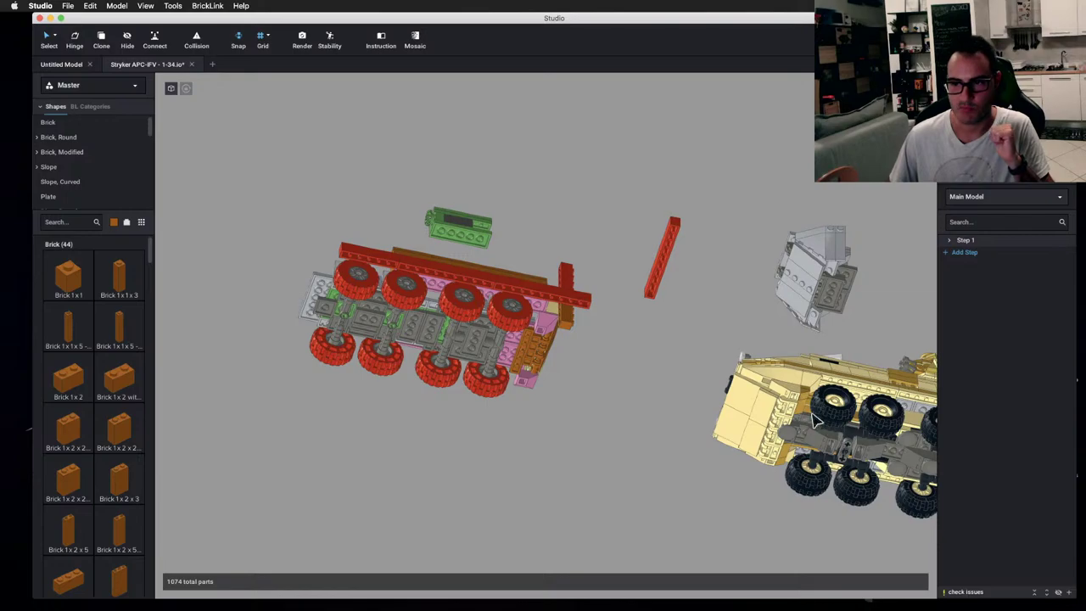
right_drag(347, 252, 358, 291)
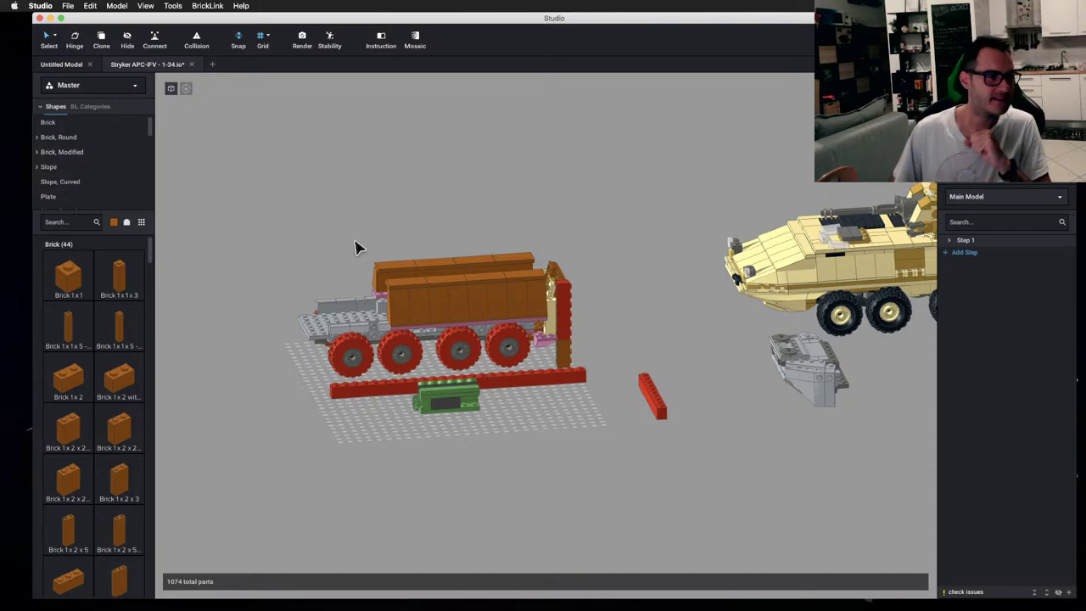
- Delete the long row of red bricks beside the chassis and the separate red Brick 1 x 10 lying crosswise
scroll(373, 170, up, 2)
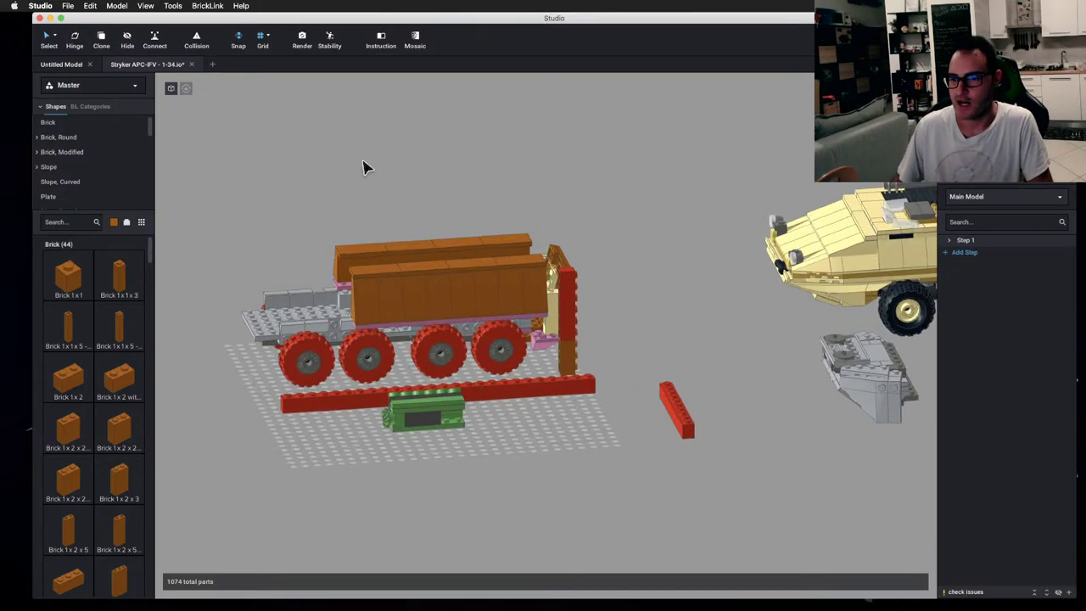
scroll(509, 162, down, 2)
right_drag(509, 162, 370, 219)
scroll(371, 219, up, 2)
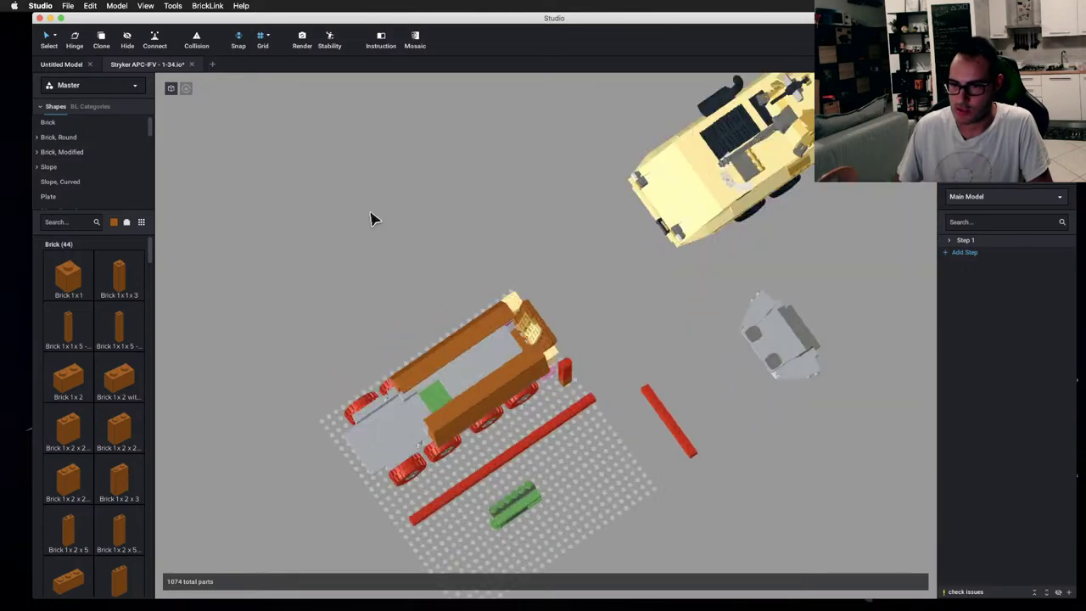
scroll(382, 237, up, 2)
scroll(509, 238, down, 3)
right_drag(569, 220, 547, 231)
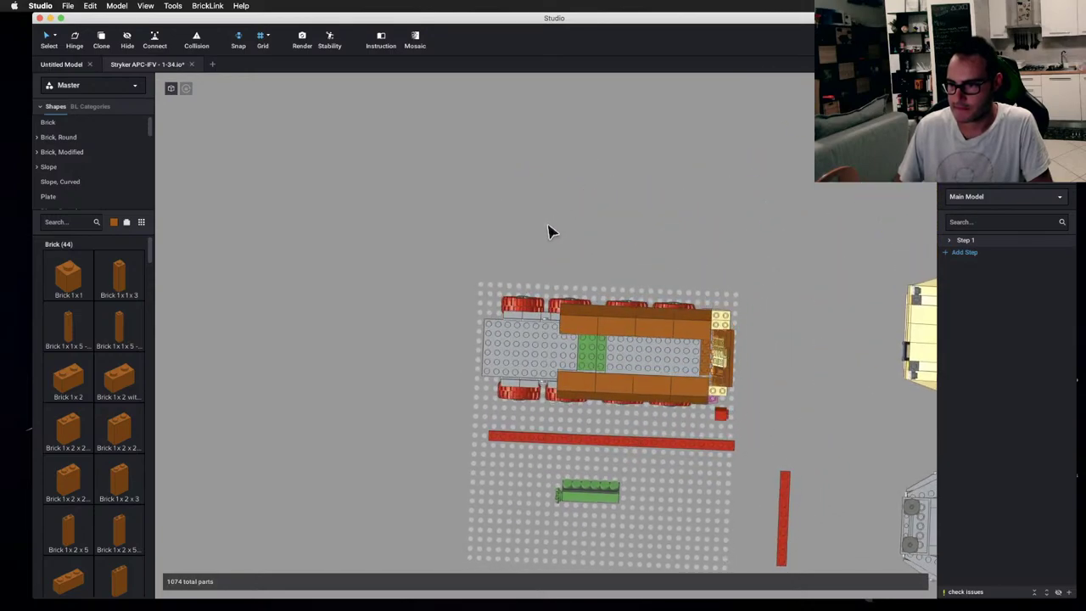
right_drag(674, 322, 678, 322)
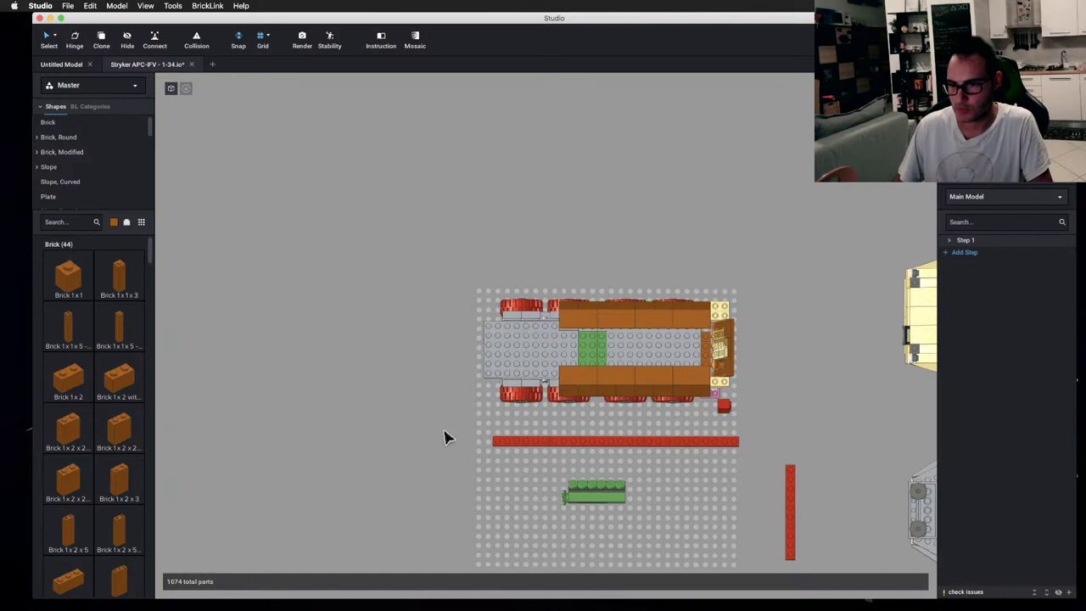
drag(445, 436, 816, 557)
key(Delete)
click(734, 441)
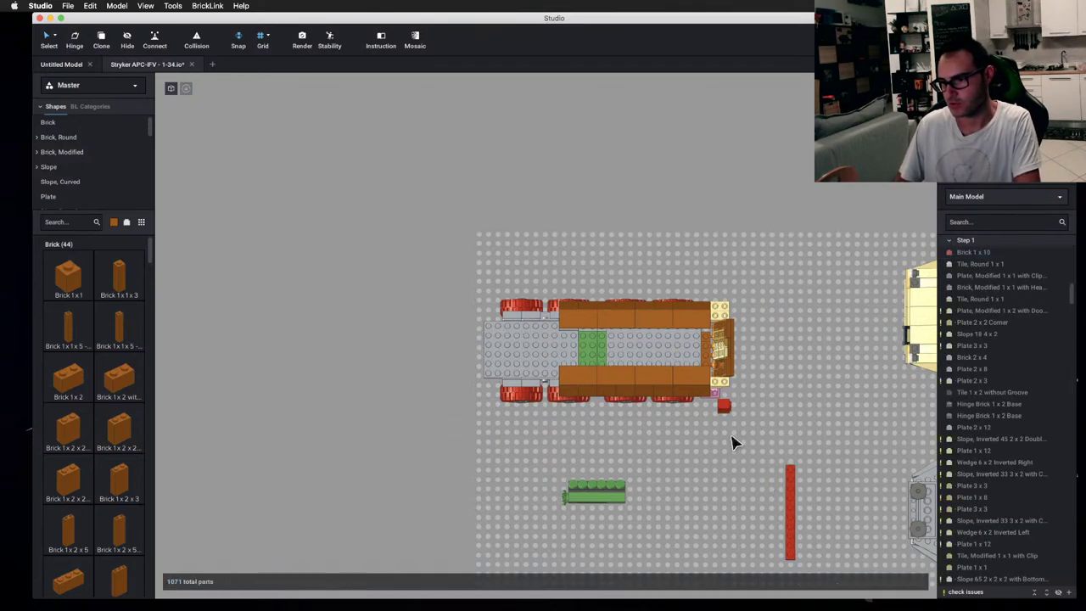
drag(756, 466, 805, 514)
key(Delete)
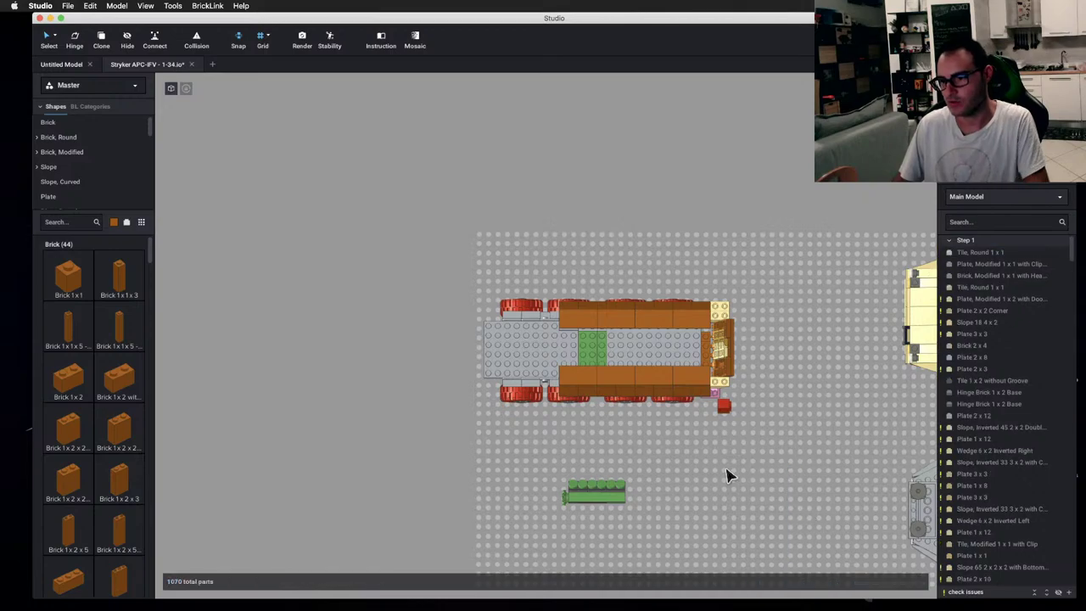
- Inspect the unfinished chassis from the side and from angled views, including the orange side walls and the rear
right_click(655, 456)
click(603, 436)
right_drag(654, 455, 655, 412)
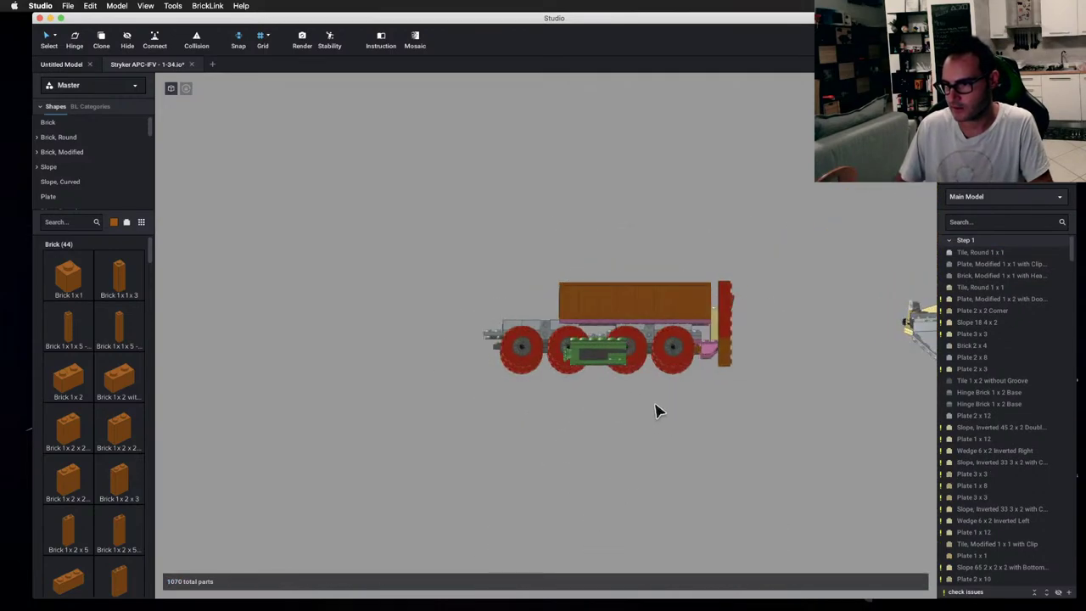
right_drag(600, 287, 636, 339)
scroll(619, 310, up, 5)
scroll(509, 339, down, 5)
scroll(638, 341, up, 4)
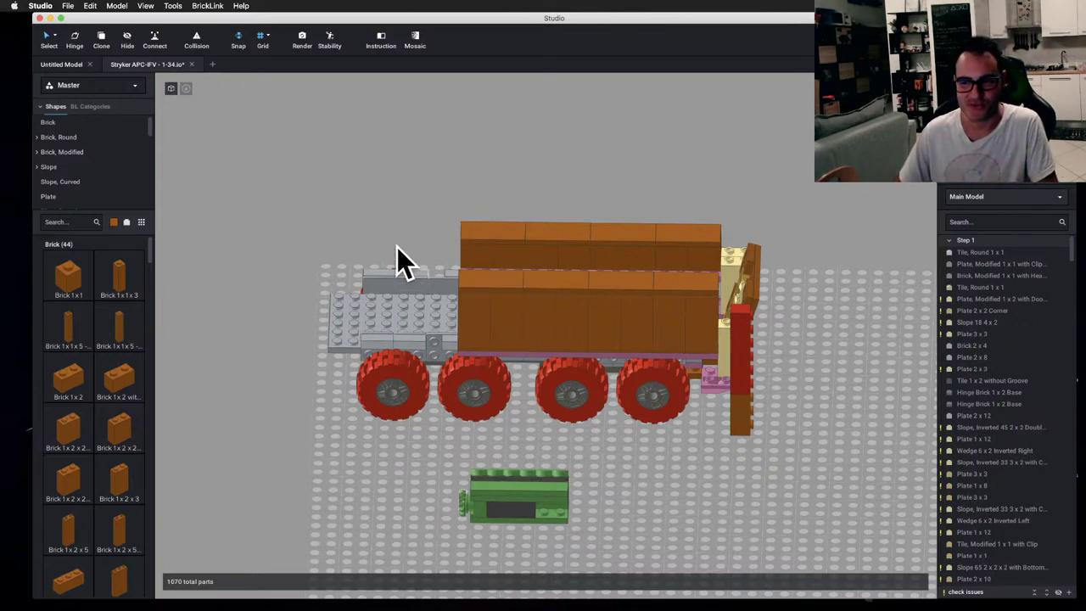
right_drag(424, 230, 429, 228)
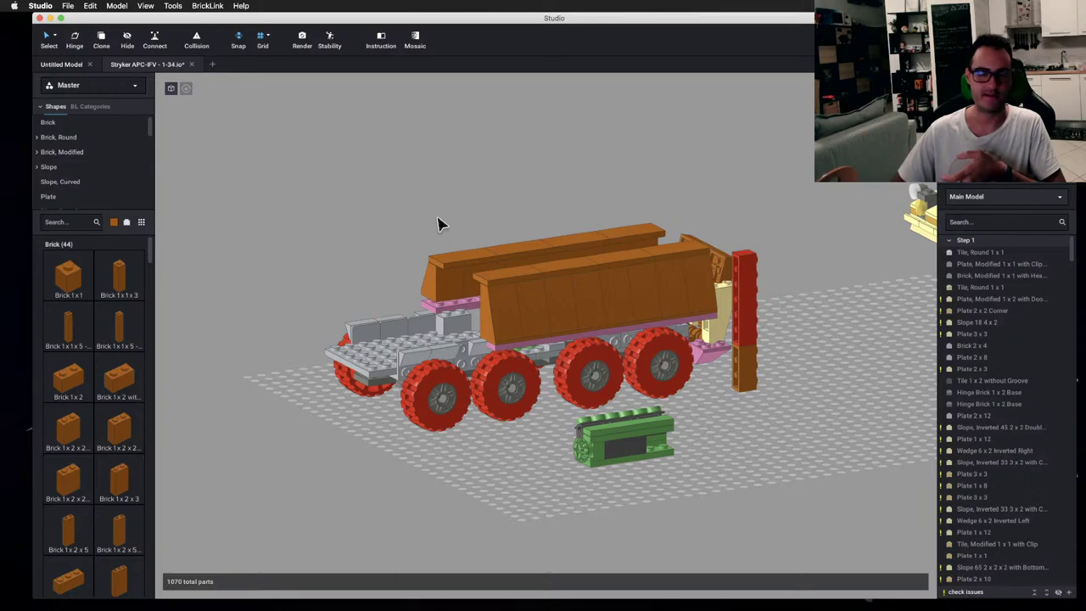
right_drag(433, 224, 405, 181)
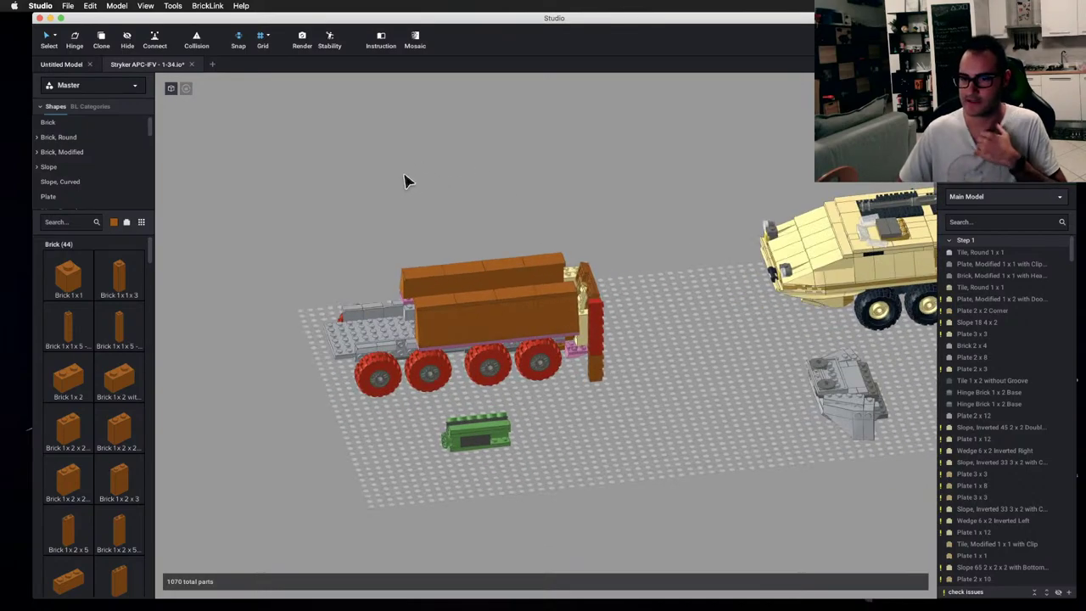
scroll(404, 181, up, 2)
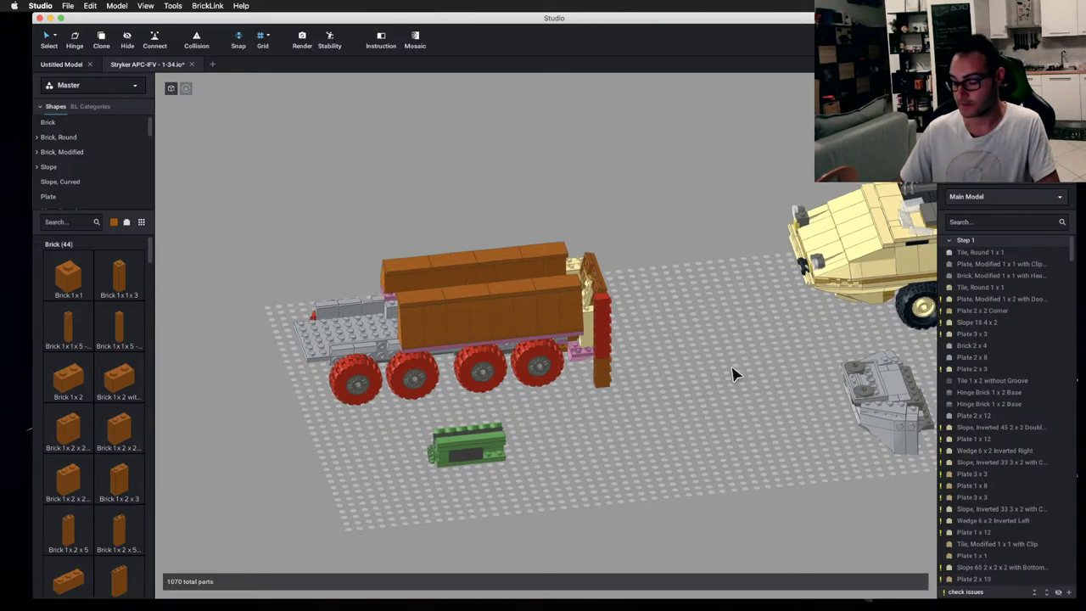
- Switch to Chrome's "stryker apc" image results and compare the Superiority of the stryker and M1126 Stryker Combat Vehicle photos with the Studio model
key(ctrl+Left)
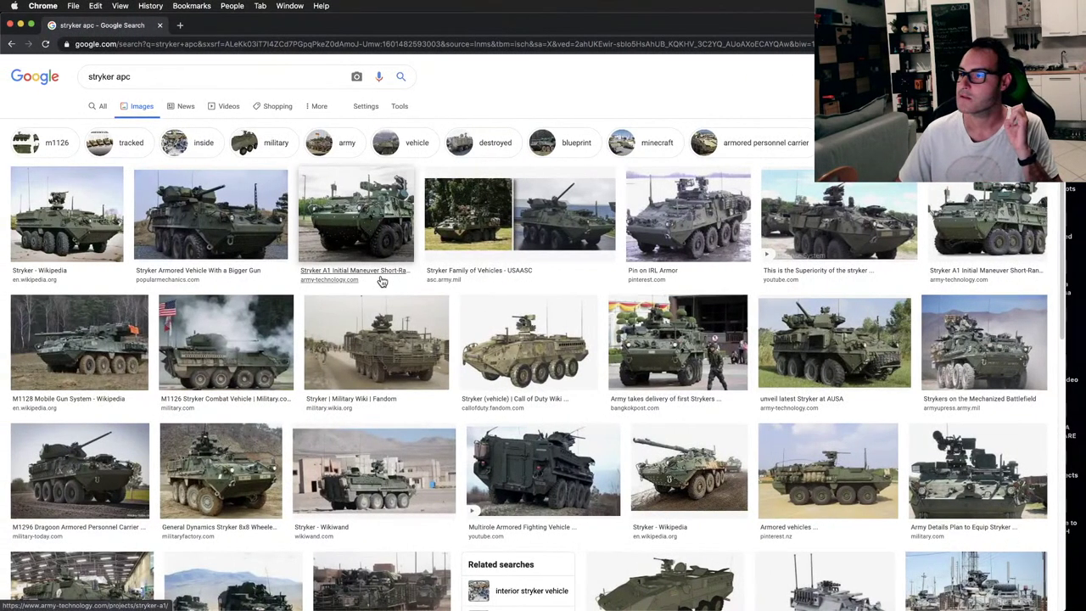
click(866, 223)
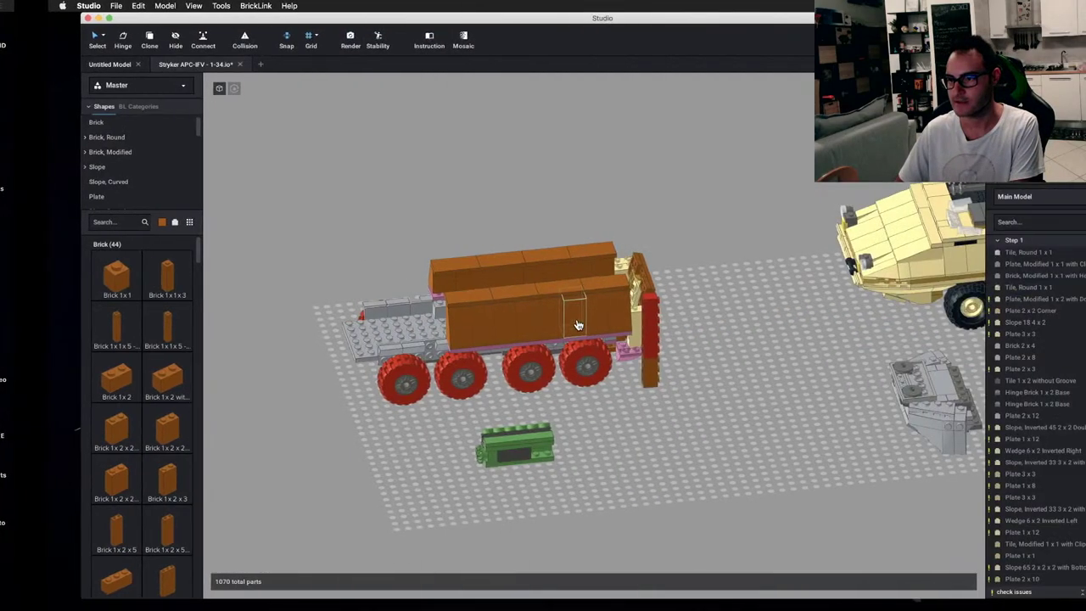
right_drag(576, 322, 889, 365)
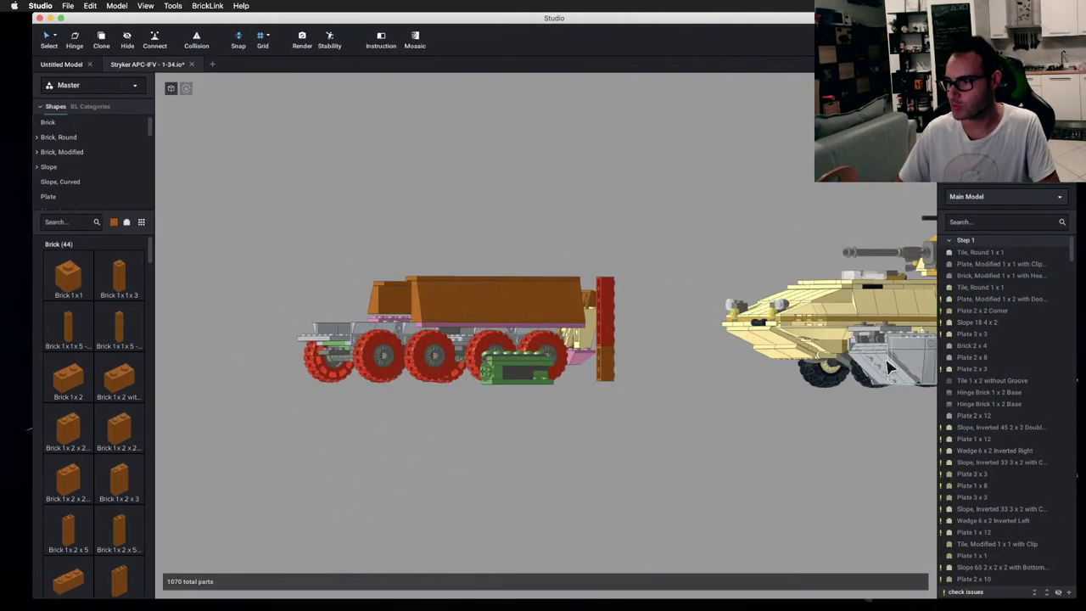
drag(839, 363, 646, 364)
right_drag(679, 386, 683, 390)
key(ctrl+Left)
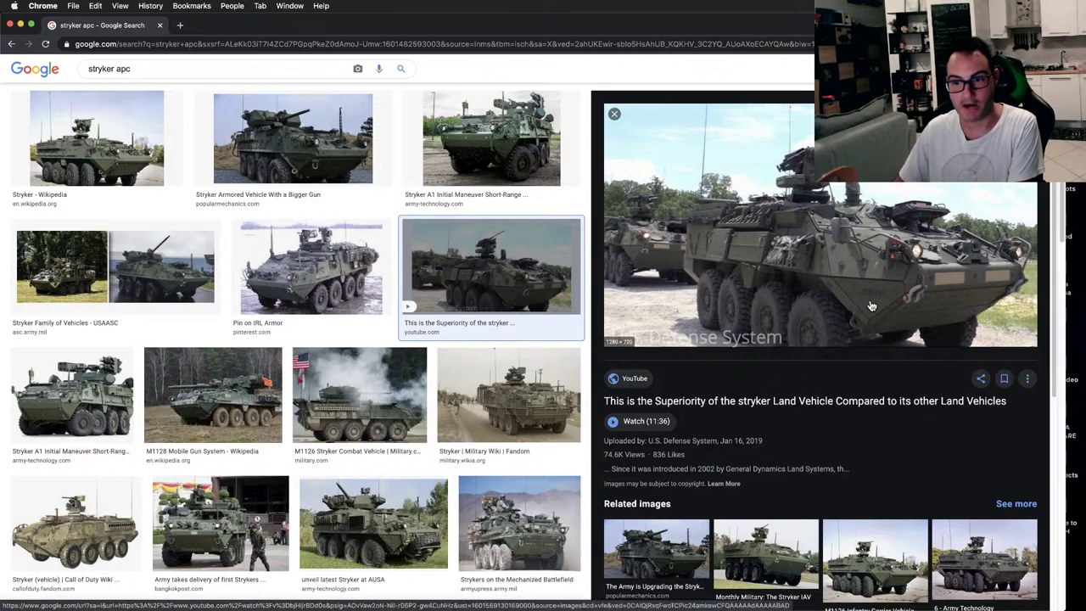
click(364, 405)
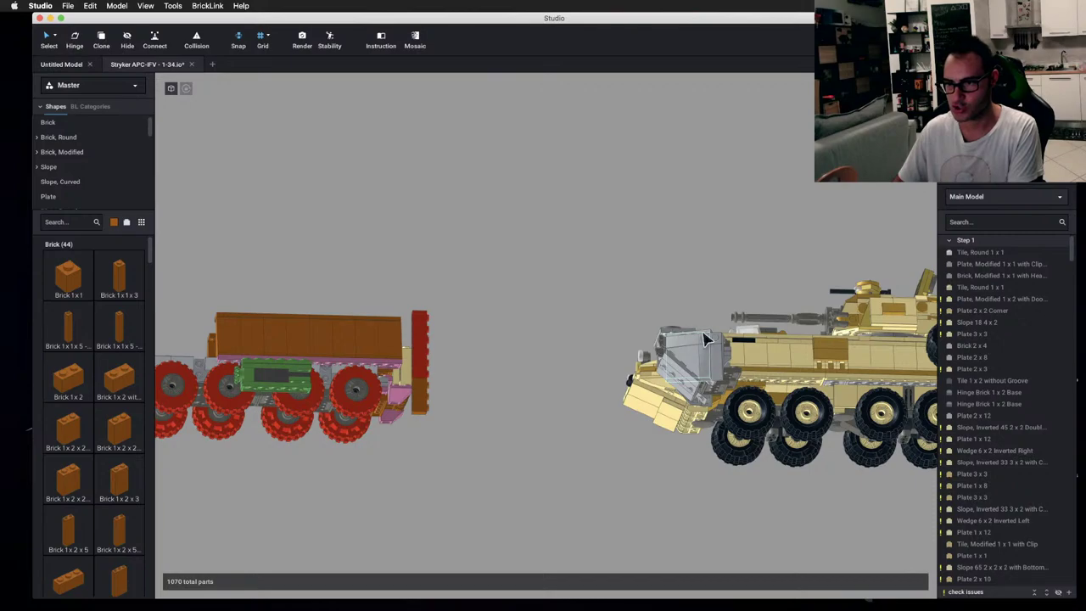
- Clone the entire grey nose section and place the copy between the unfinished chassis and the original section
right_drag(681, 339, 591, 423)
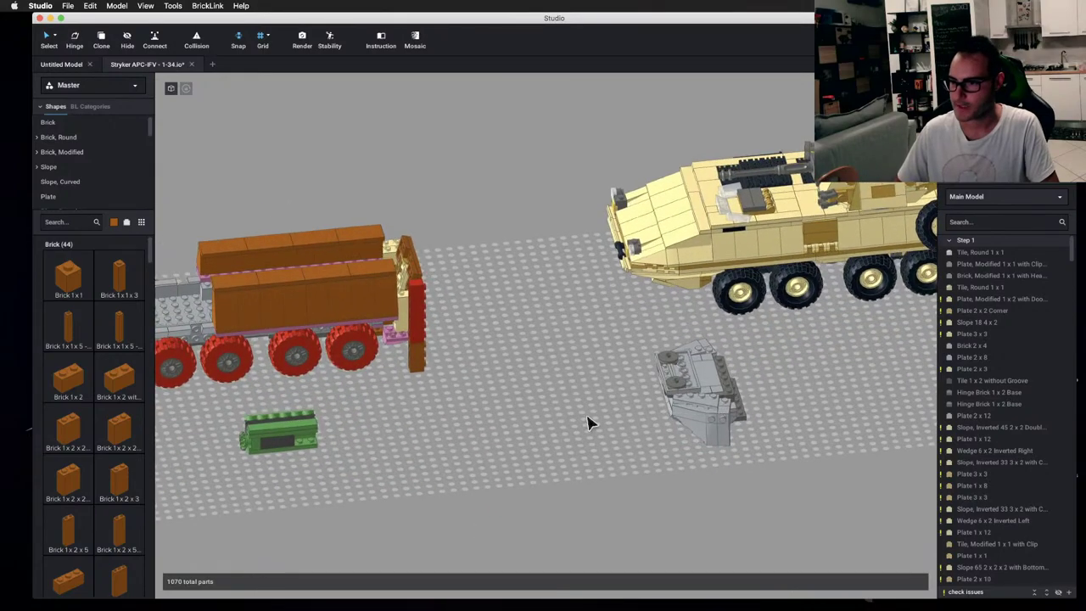
drag(633, 337, 757, 480)
key(c)
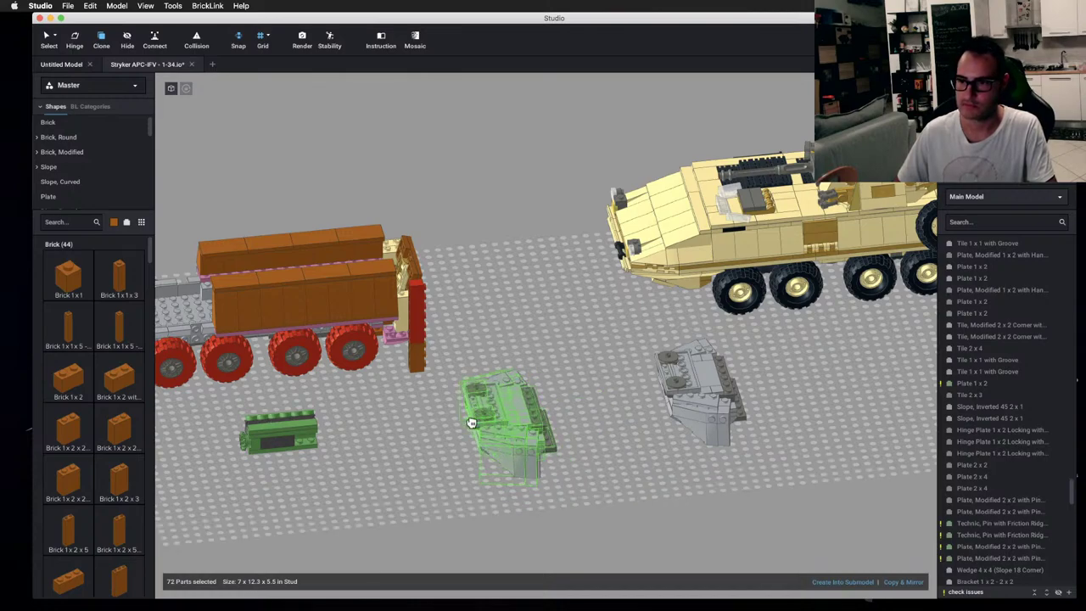
key(Left)
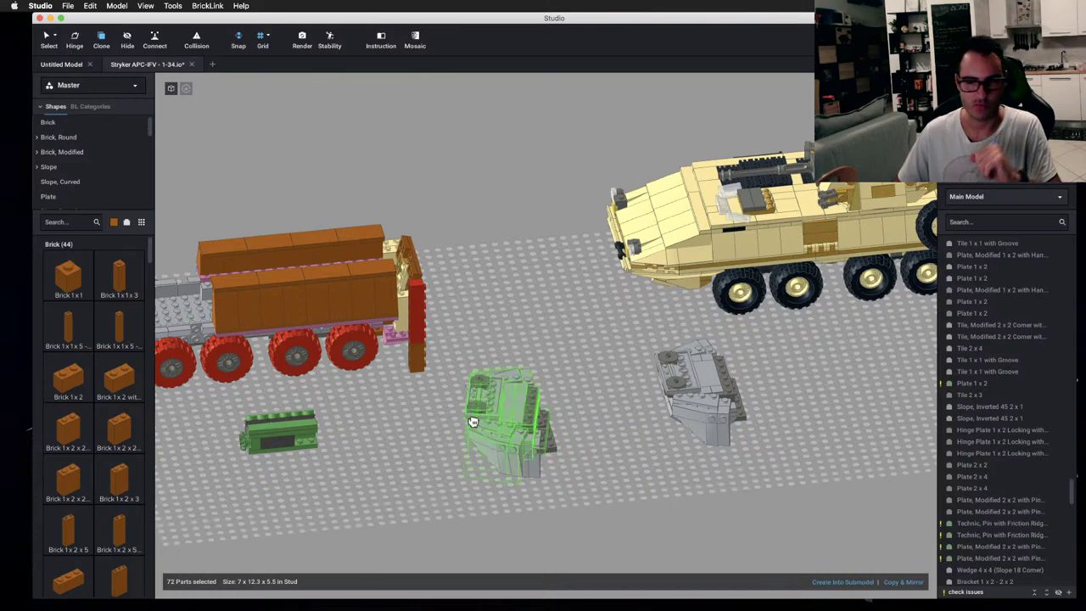
click(472, 422)
- Check the nose shape against the Stryker photo in Chrome, and delete the copied nose's near-side Wedge 4 x 4 (Slope 18 Corner) in Studio
scroll(548, 390, up, 6)
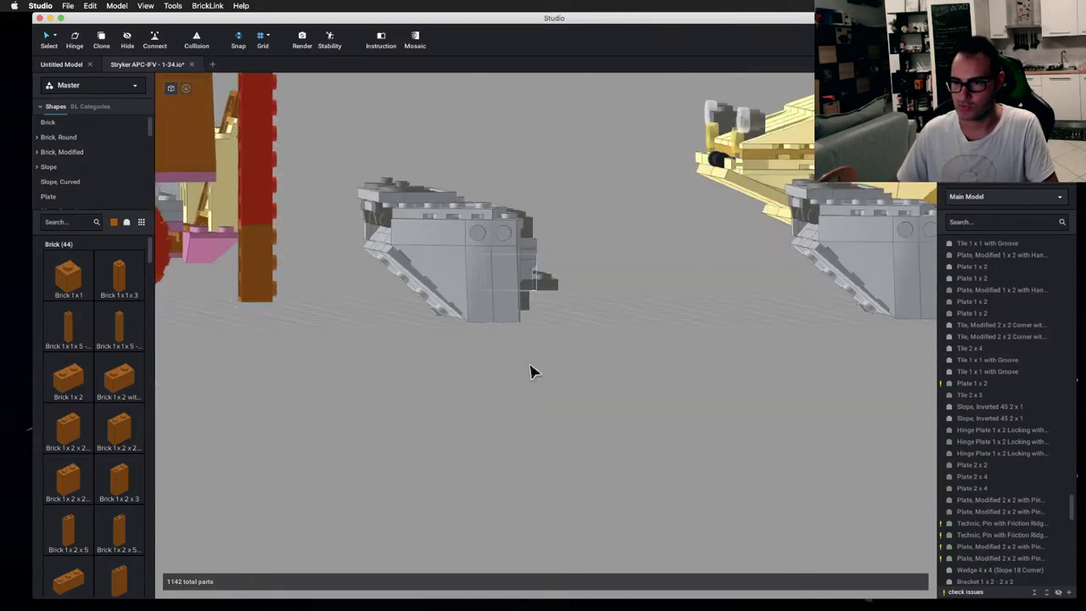
click(369, 238)
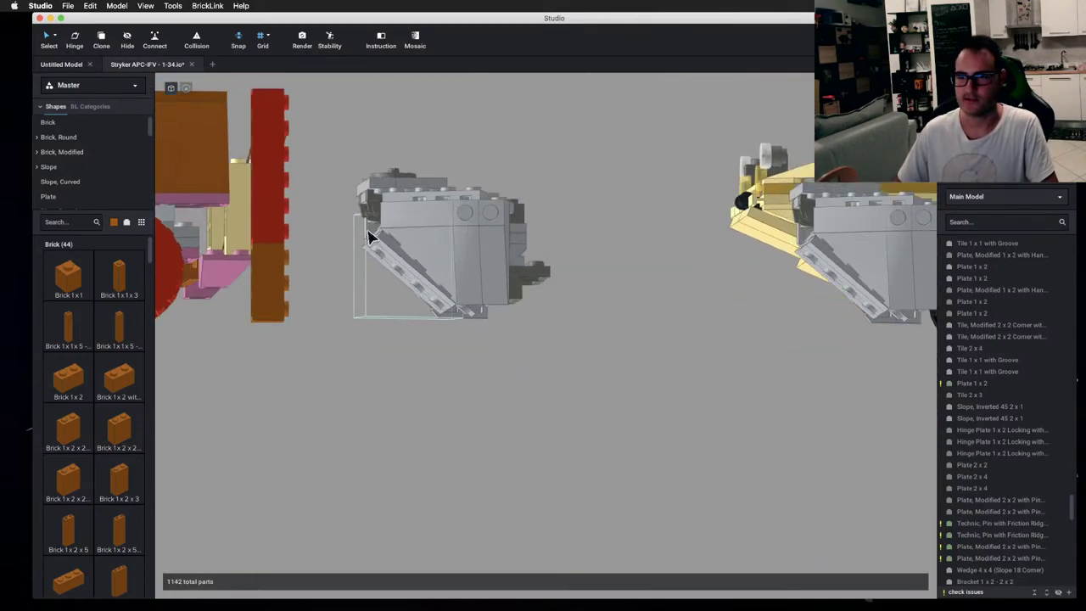
key(ctrl+Left)
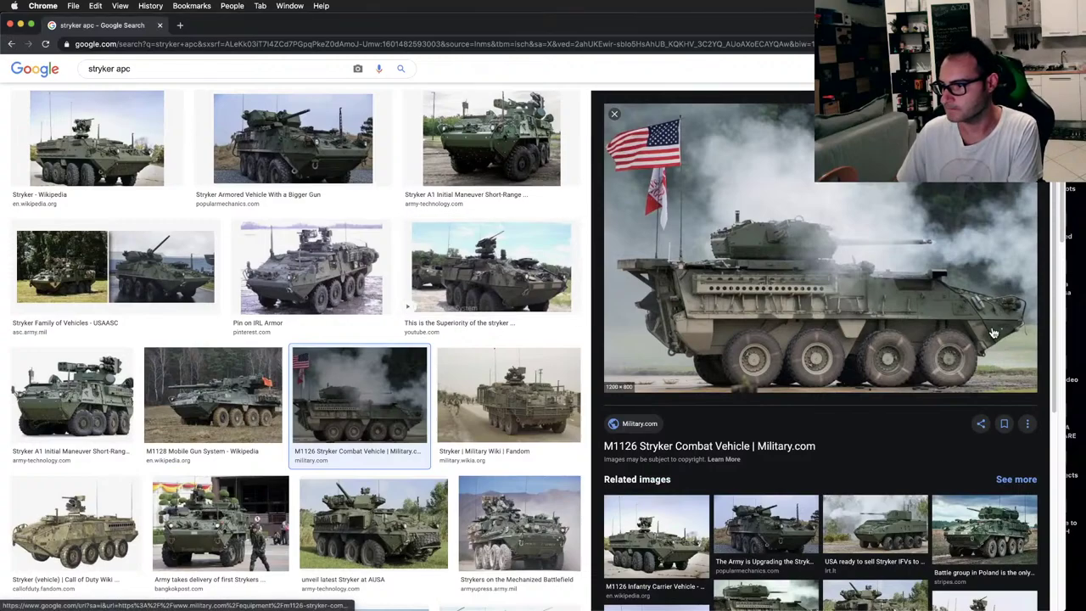
key(ctrl+Right)
click(451, 305)
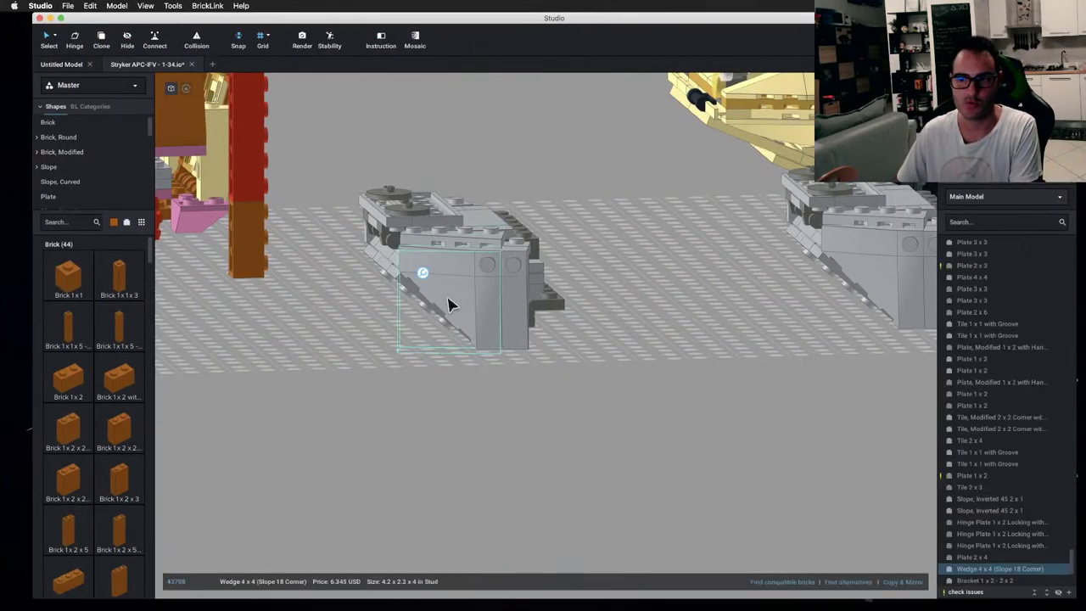
key(Delete)
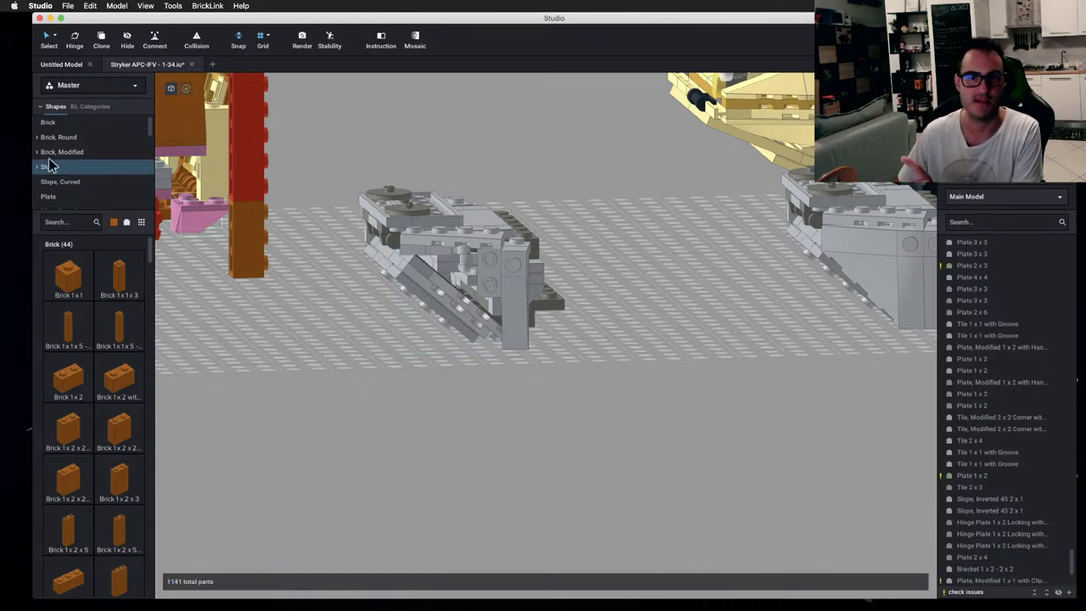
- Fit an orange Wedge 4 x 2 Triple Left from the Wedge category onto the copied nose's near side, where the corner wedge was deleted
scroll(81, 138, down, 3)
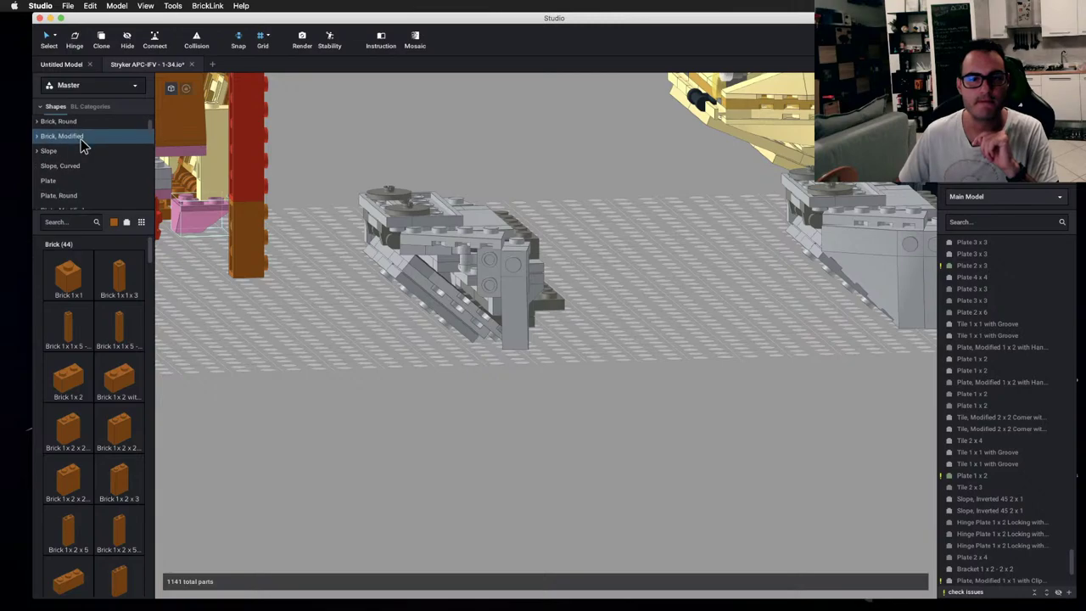
scroll(80, 142, up, 3)
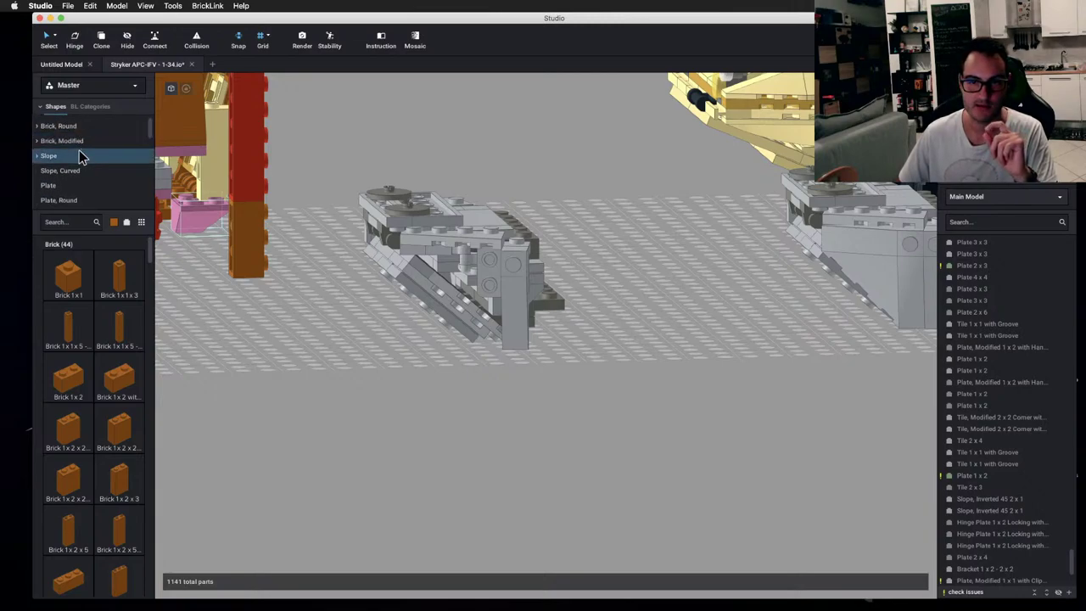
click(79, 150)
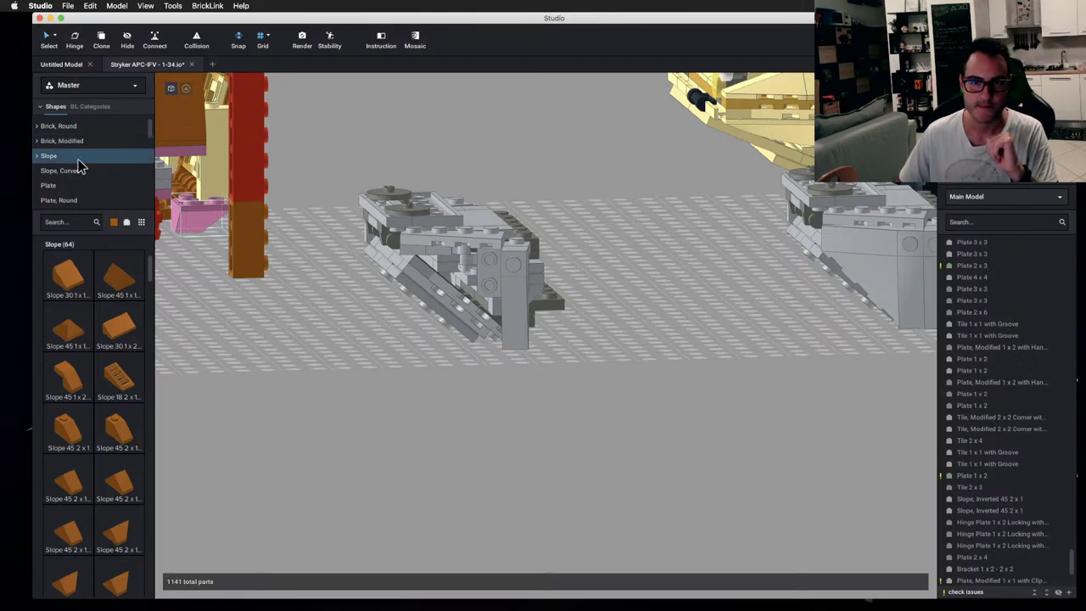
click(81, 170)
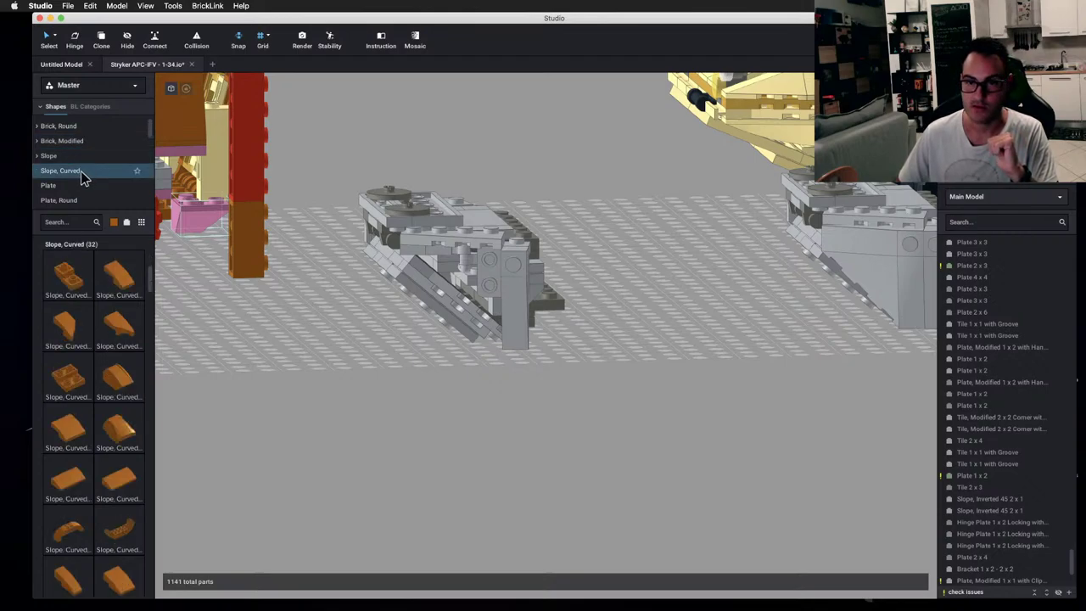
click(36, 157)
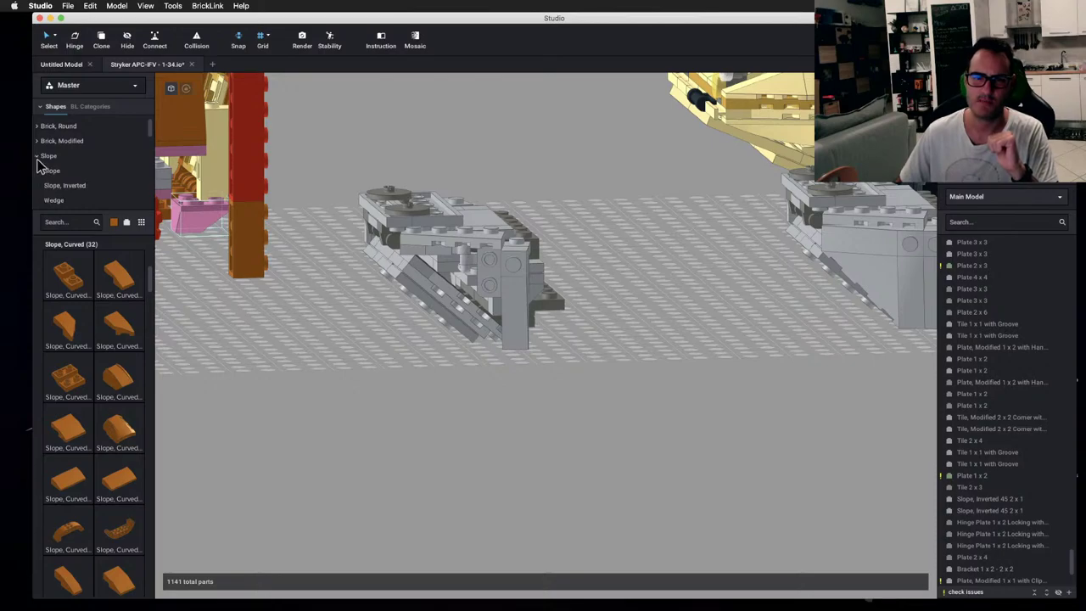
click(81, 195)
scroll(83, 306, down, 3)
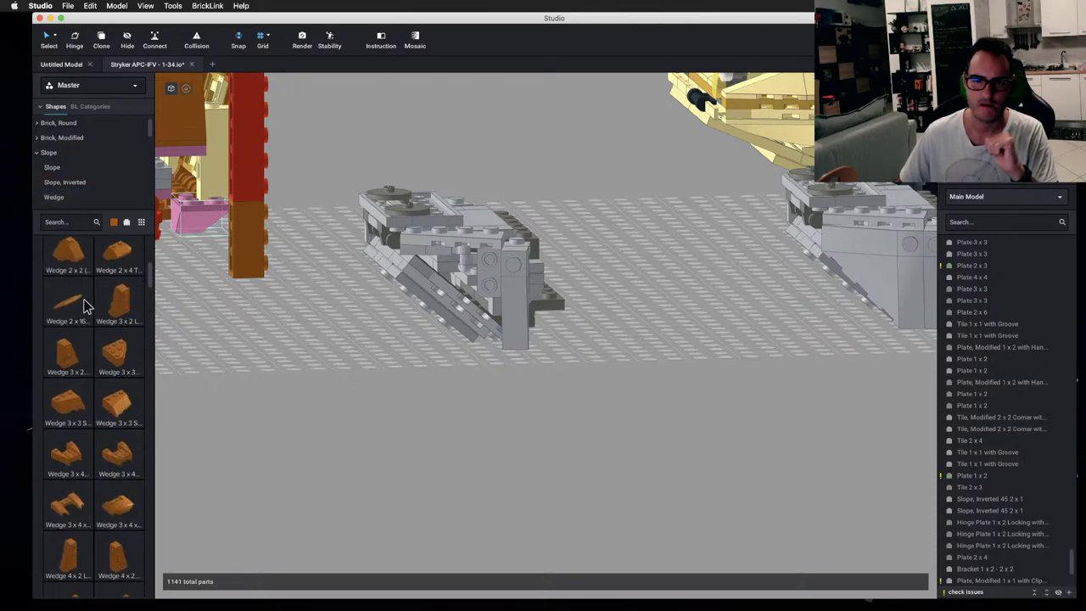
scroll(85, 304, down, 3)
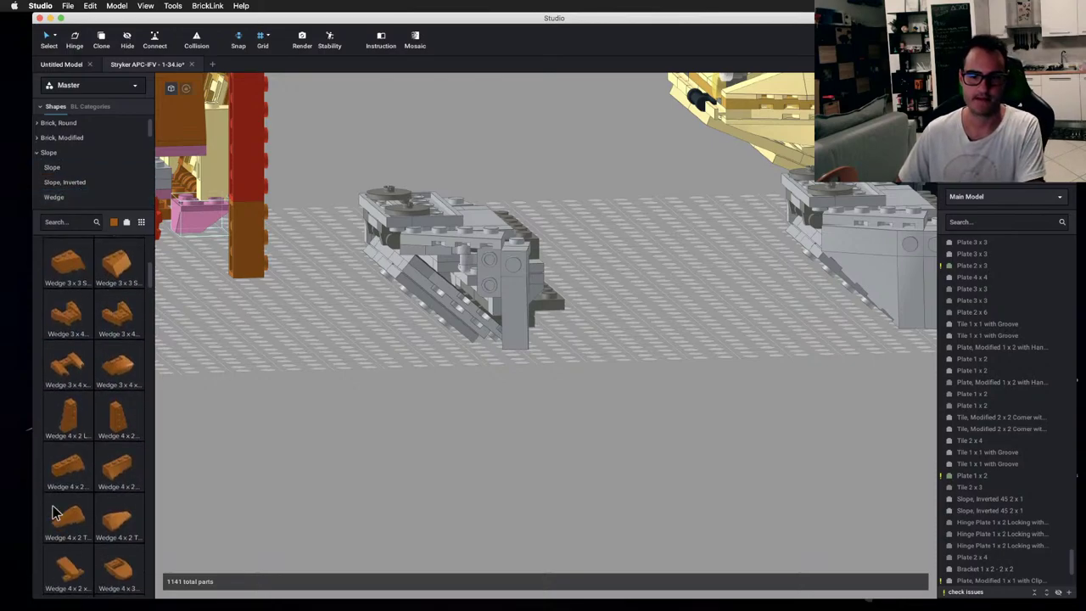
drag(68, 517, 490, 268)
mouse_move(574, 448)
right_down()
mouse_move(602, 442)
mouse_move(574, 446)
right_up()
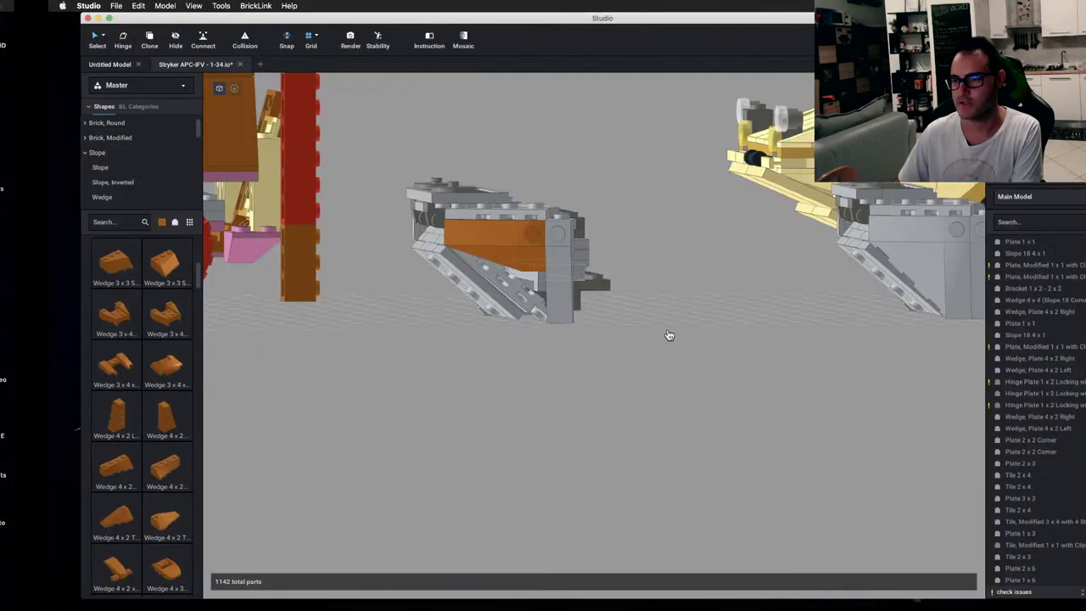
click(462, 263)
- Look through the other wedge parts and compare the nose's new side wedge with the M1126 Stryker Combat Vehicle photo in Chrome
scroll(98, 437, down, 1)
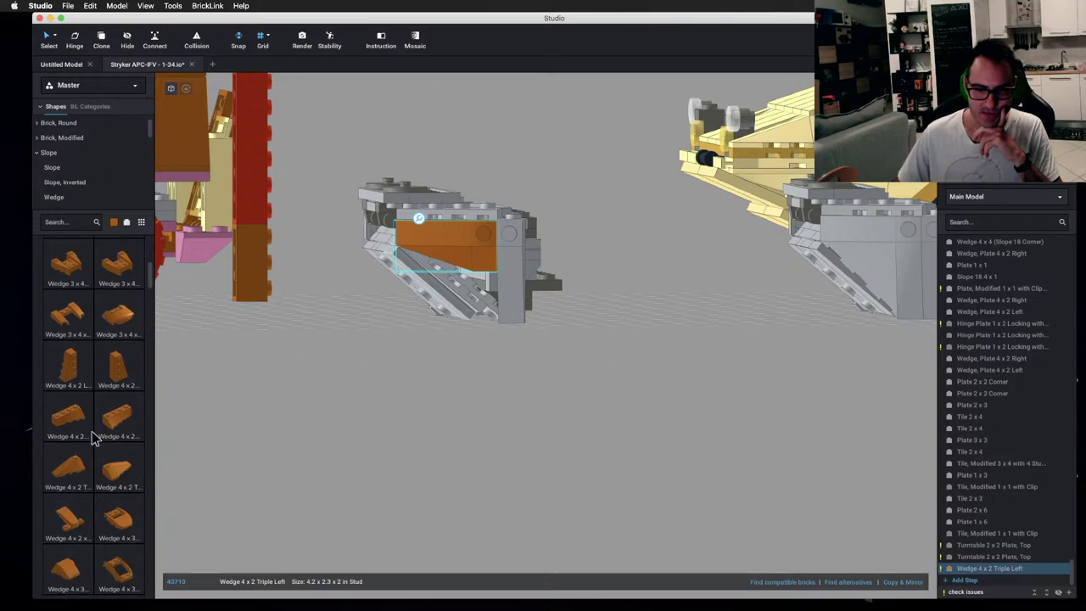
scroll(94, 439, down, 3)
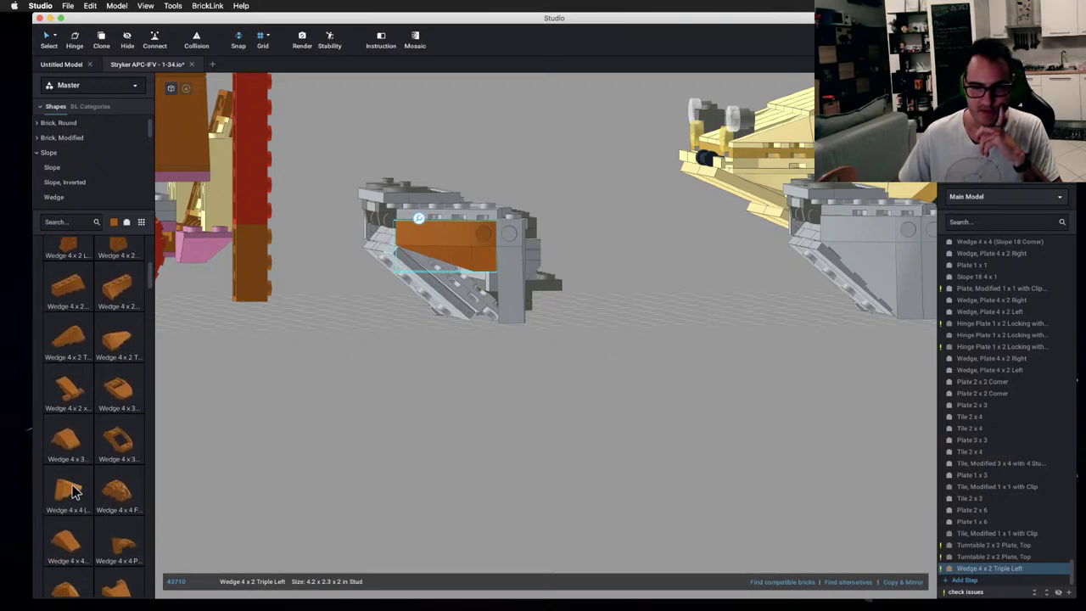
scroll(72, 490, down, 1)
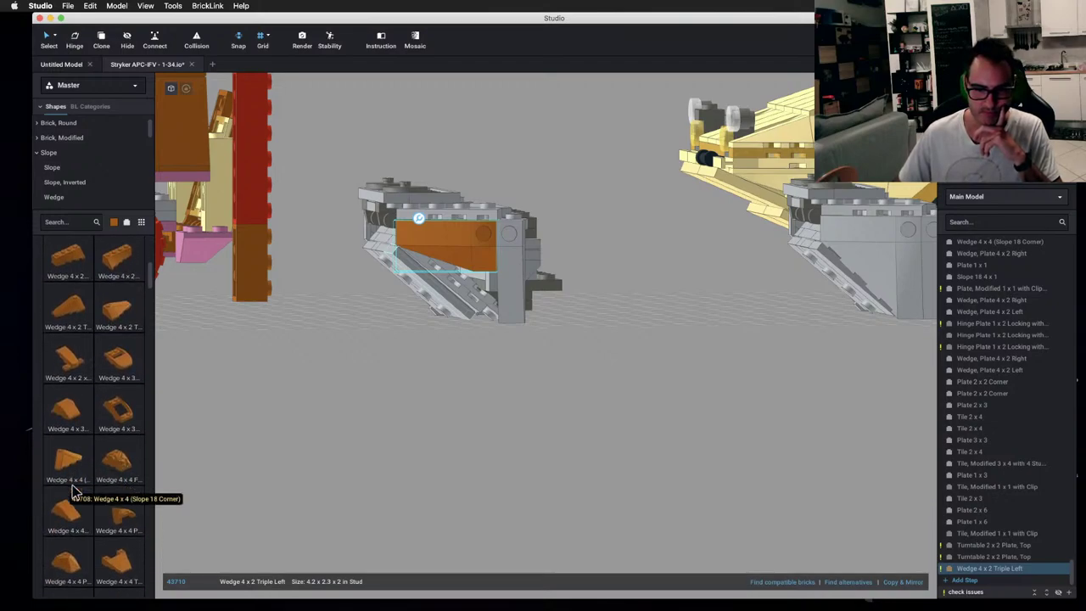
click(512, 483)
key(super+Tab)
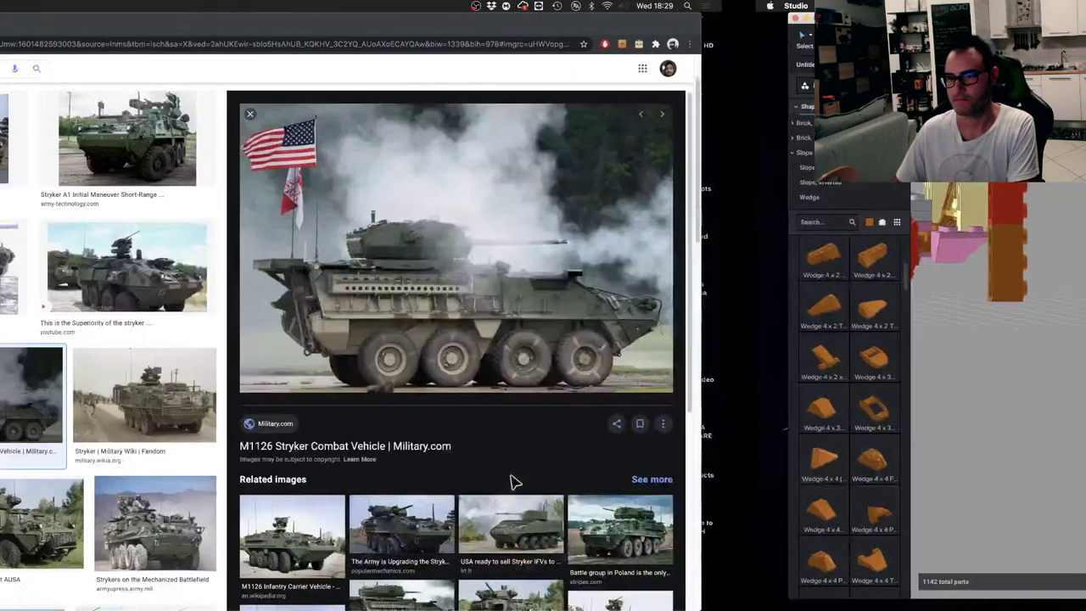
key(super+Tab)
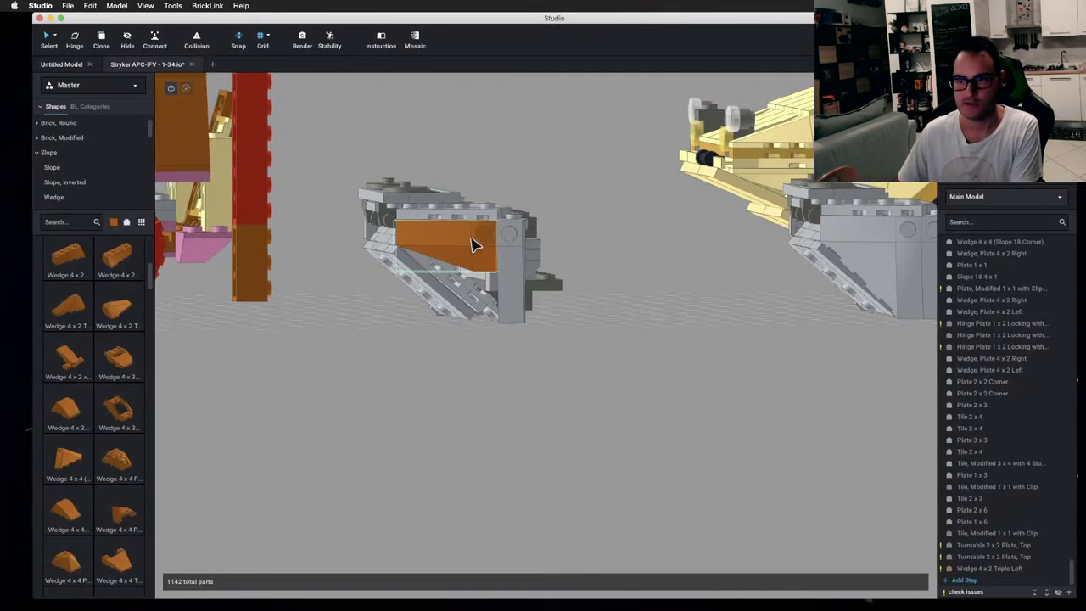
key(super+Tab)
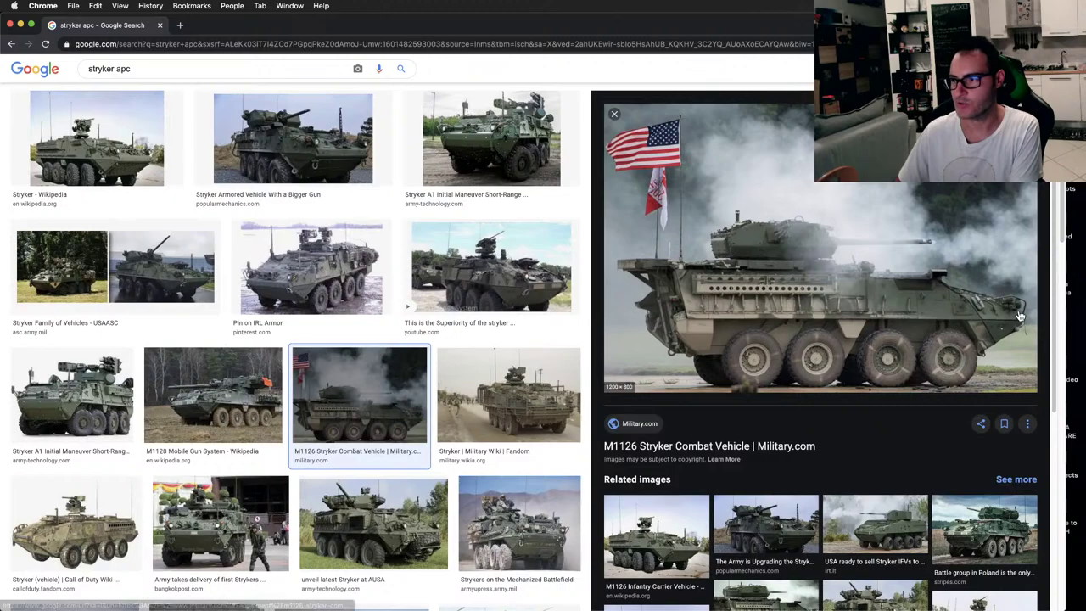
key(super+Tab)
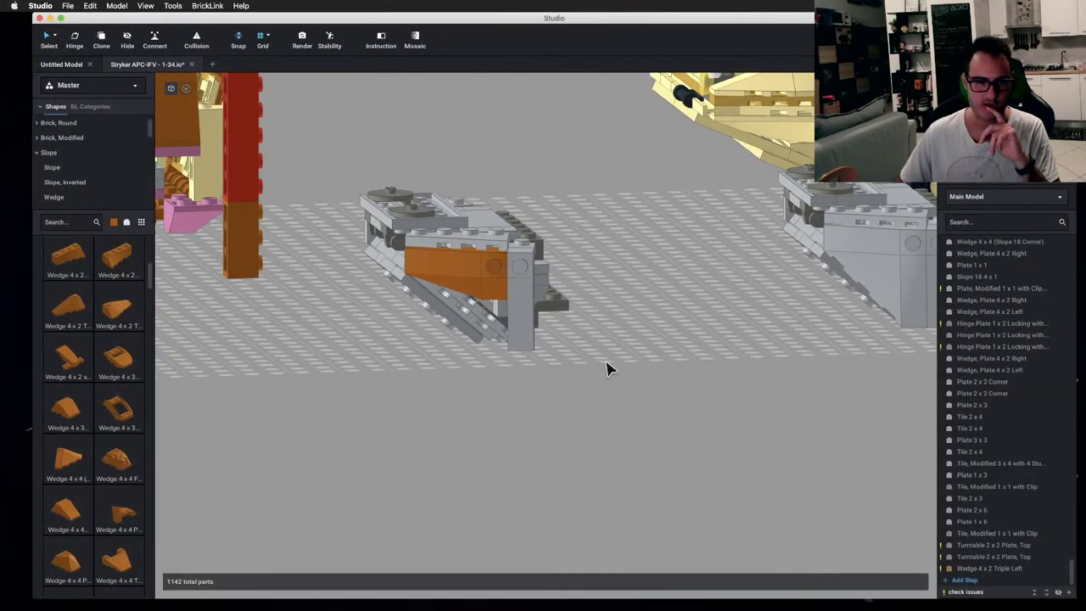
key(super+Tab)
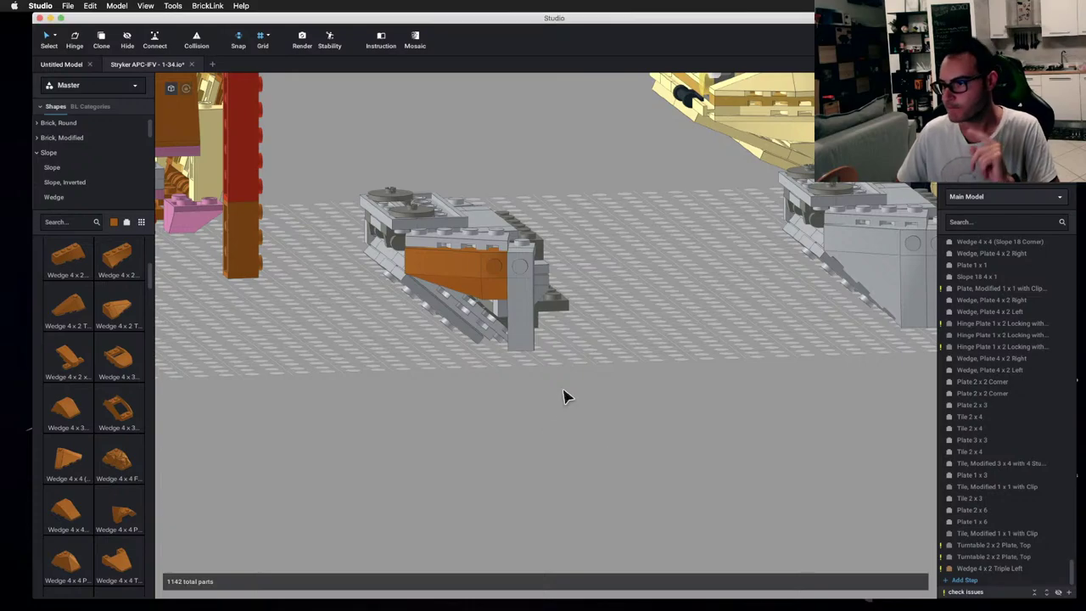
- Clone the nose's orange Wedge 4 x 2 Triple Left onto the open grid in front, and attach a clone of Bracket 1 x 2 - 2 x 2
right_drag(565, 395, 514, 364)
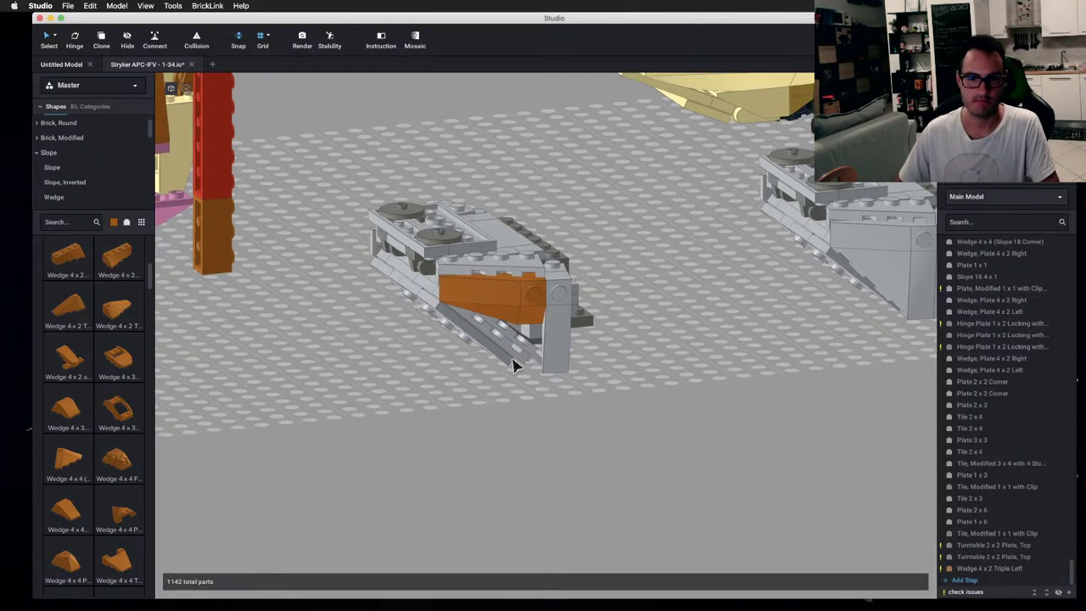
click(488, 302)
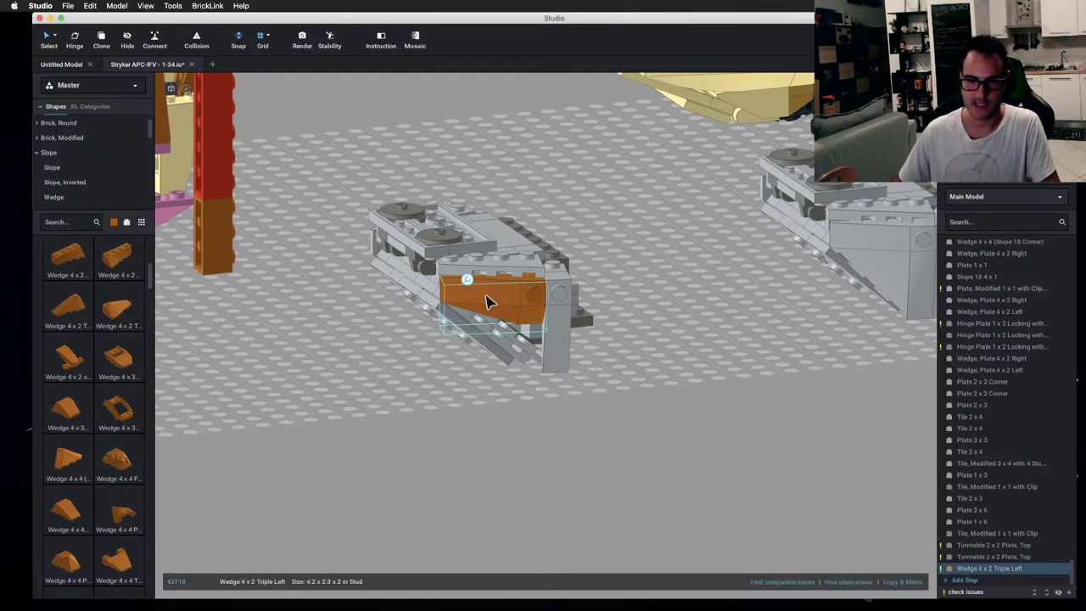
key(c)
click(299, 441)
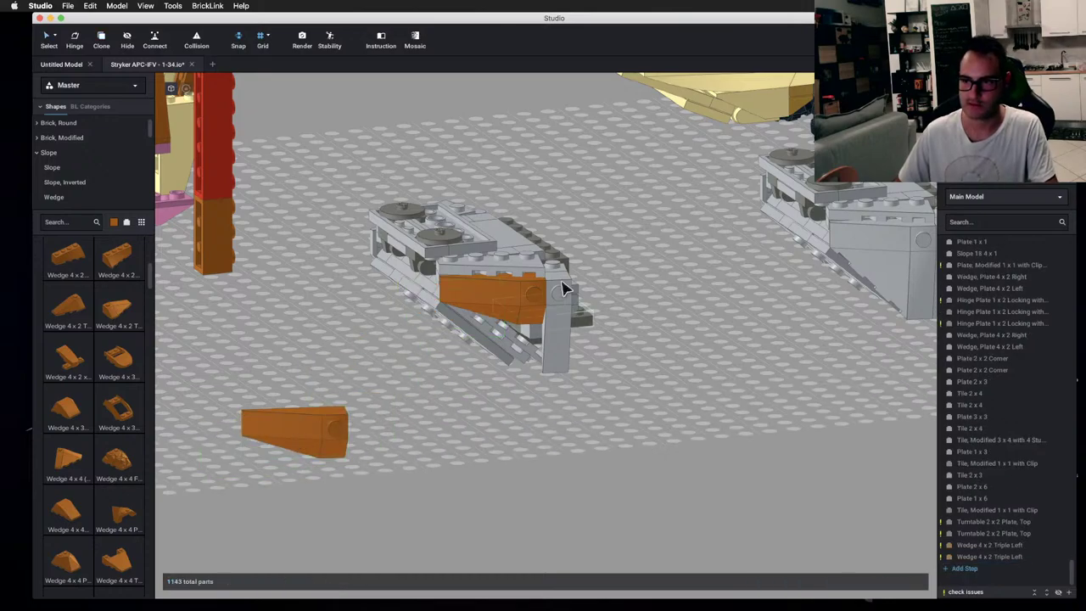
click(562, 284)
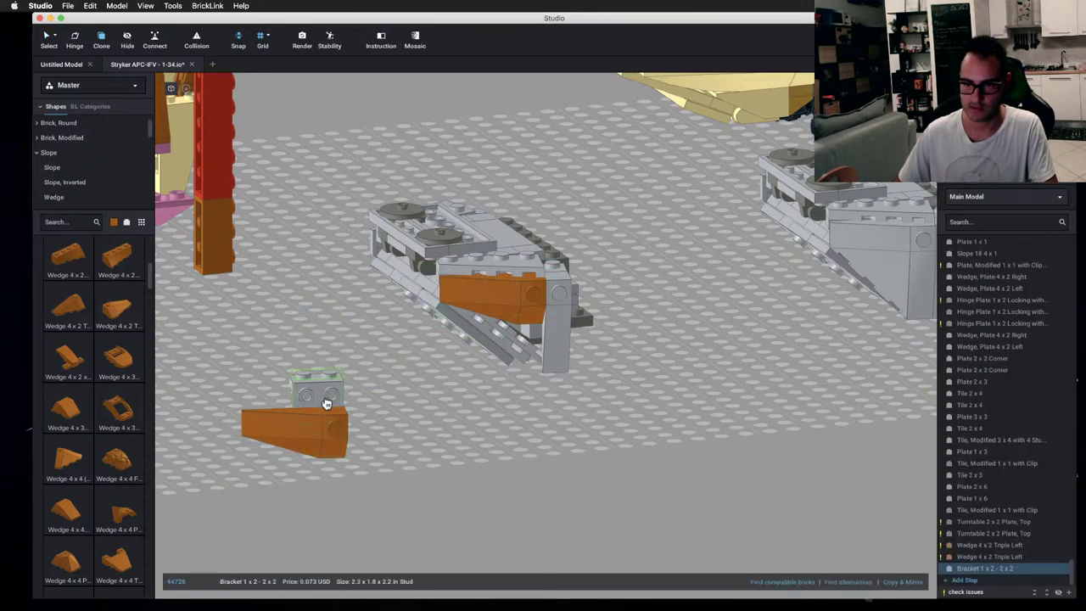
click(326, 403)
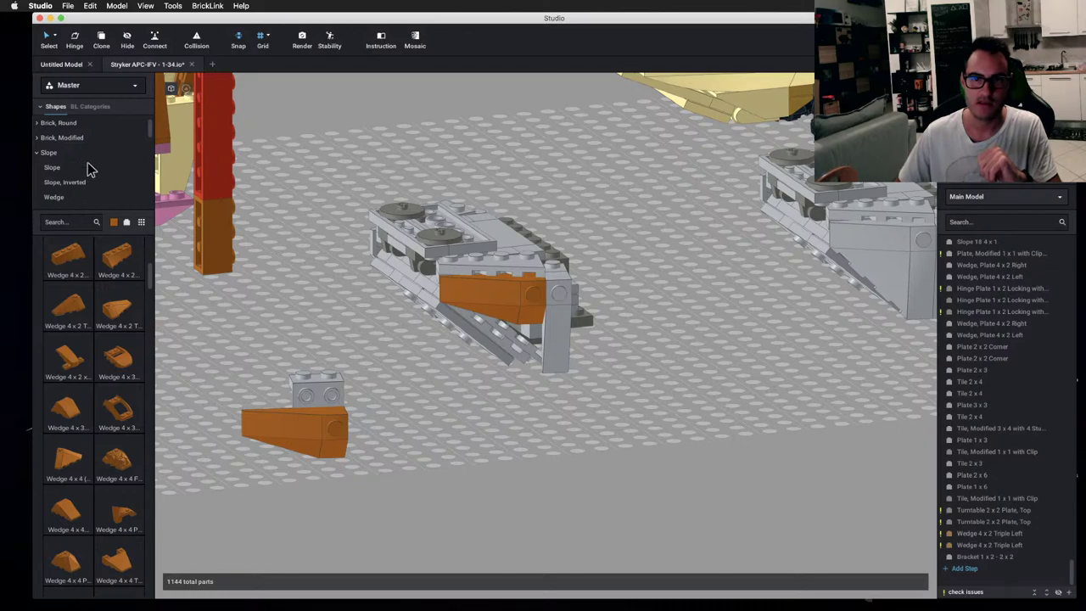
- Try a Wedge 4 x 2 Triple Right on the loose bracket above the cloned wedge, check the Stryker photo in Chrome, and remove the part
click(76, 197)
scroll(95, 329, down, 1)
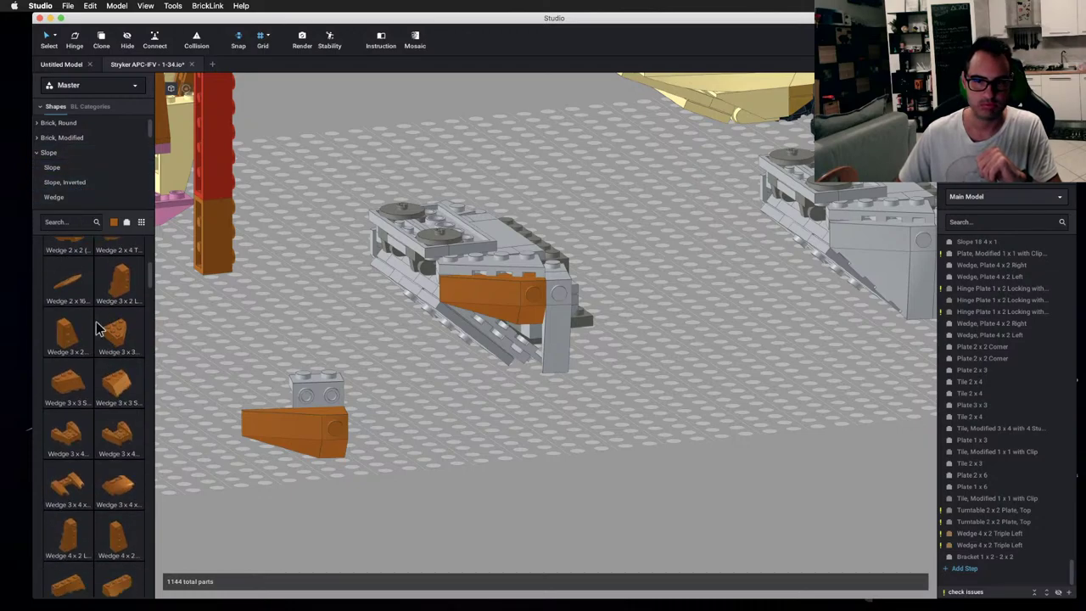
scroll(106, 340, down, 3)
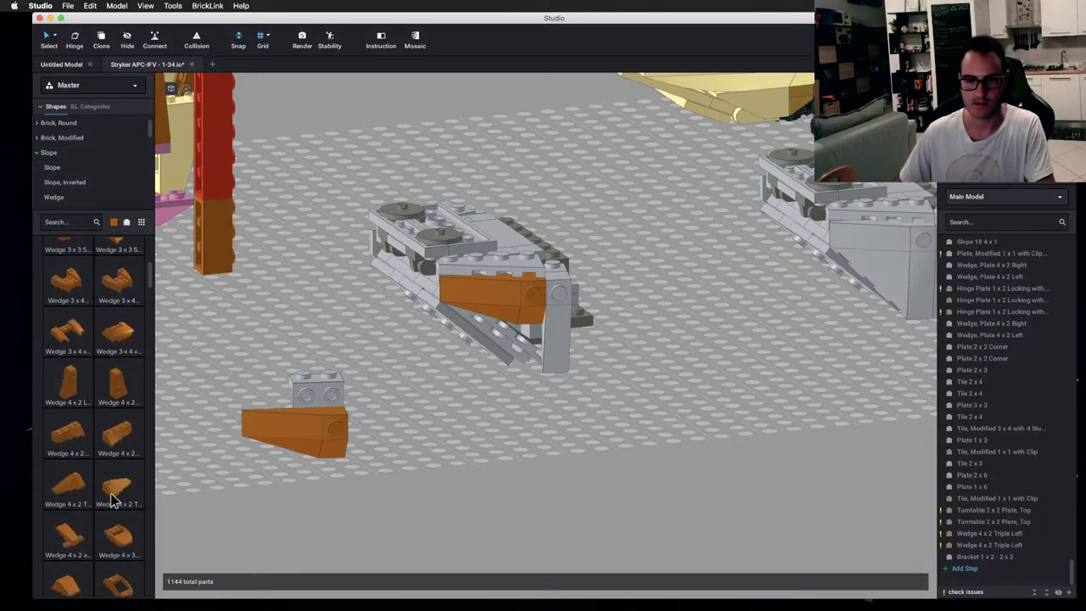
drag(113, 498, 337, 399)
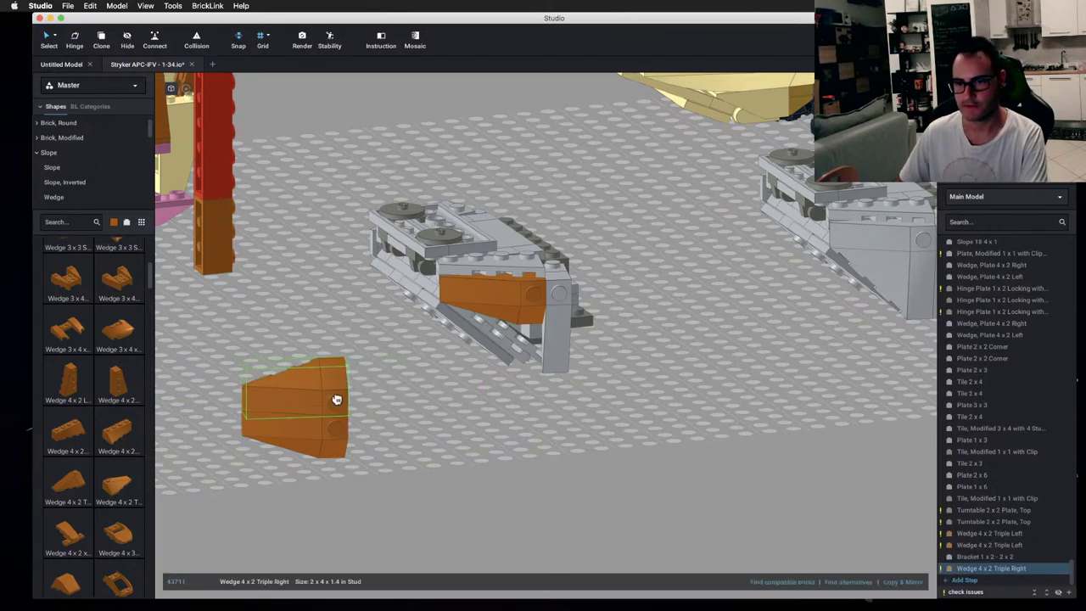
click(450, 432)
key(super+Tab)
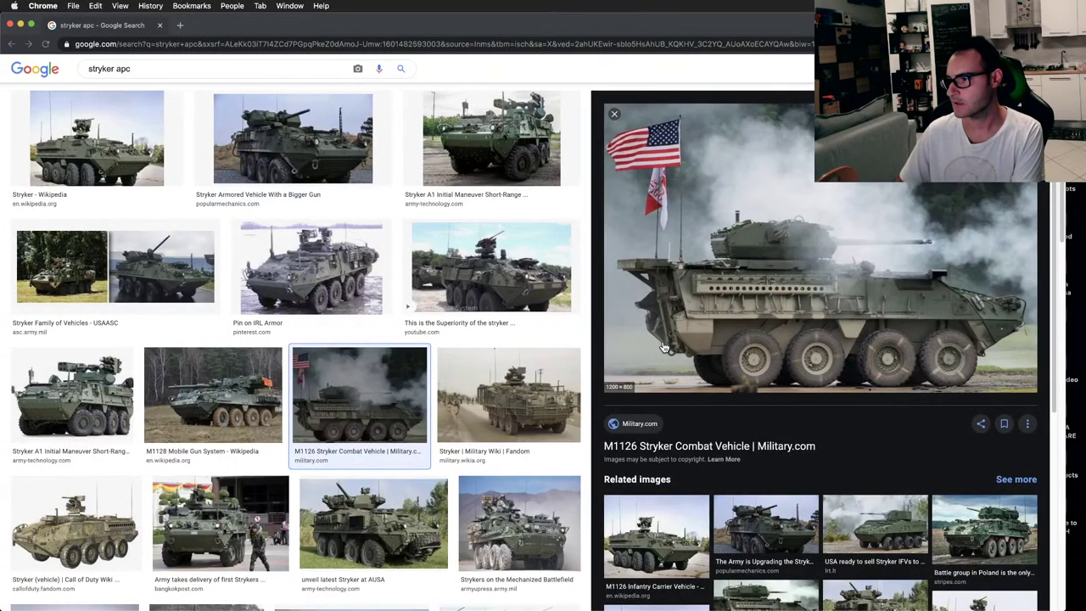
key(super+Tab)
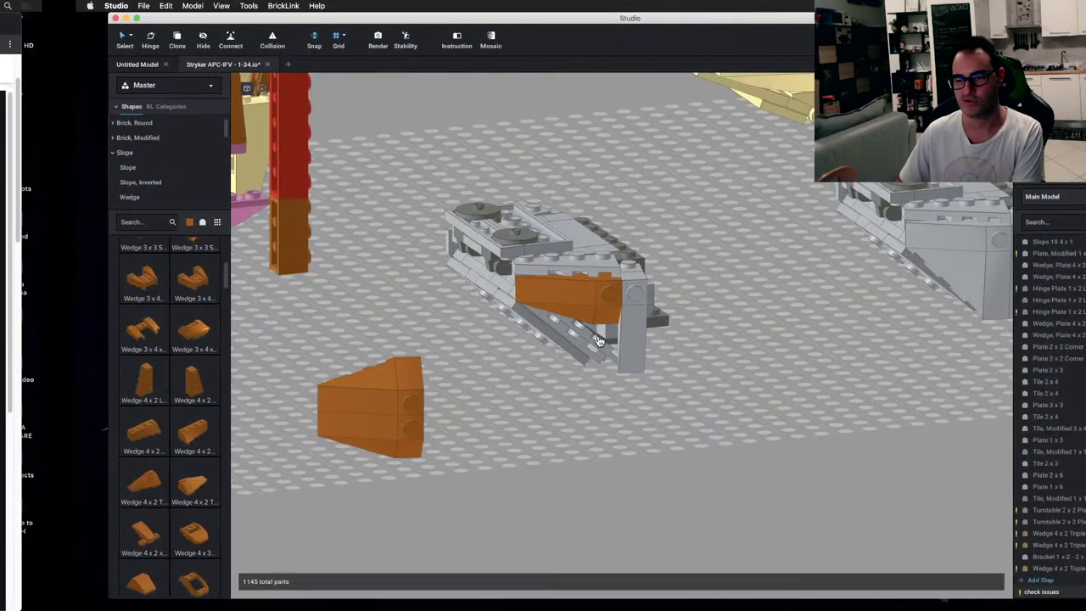
click(310, 398)
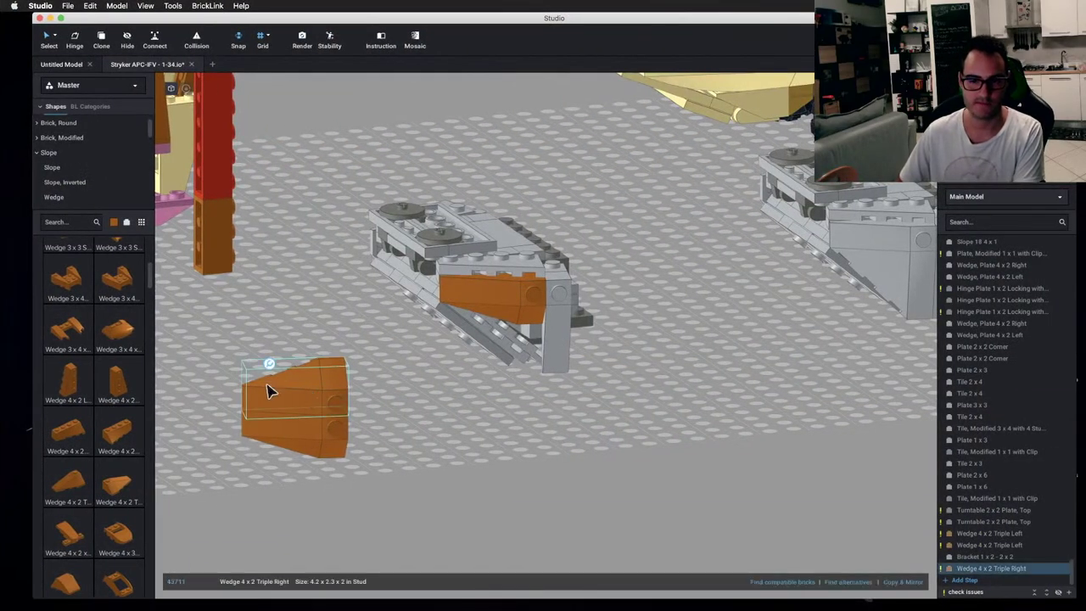
key(Delete)
- Mount an orange Wedge 6 x 2 Right on the loose bracket, directly above the cloned Wedge 4 x 2 Triple Left
scroll(94, 406, down, 3)
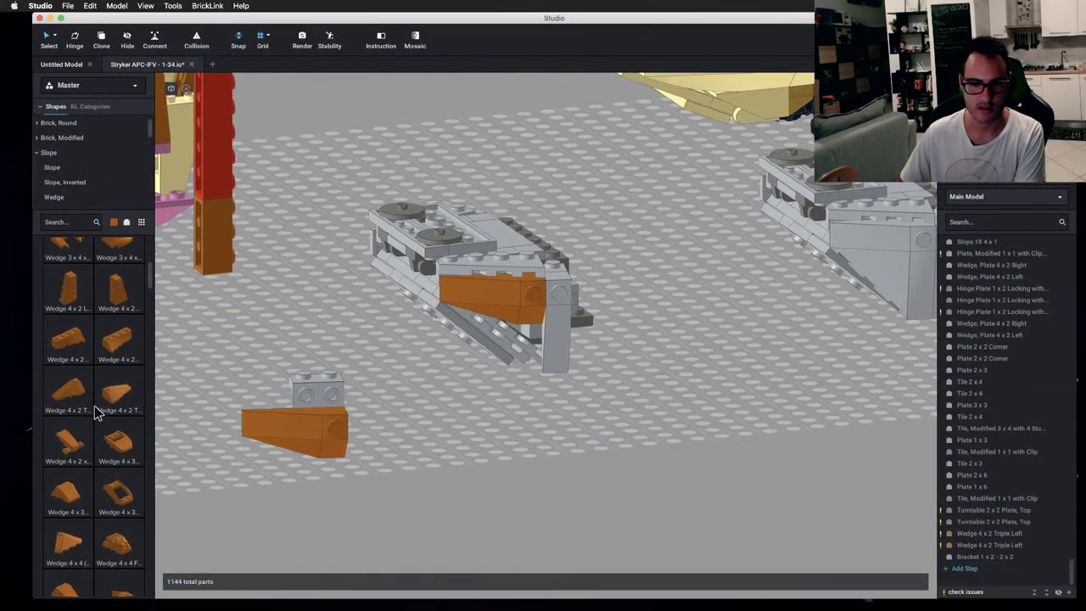
scroll(94, 405, down, 6)
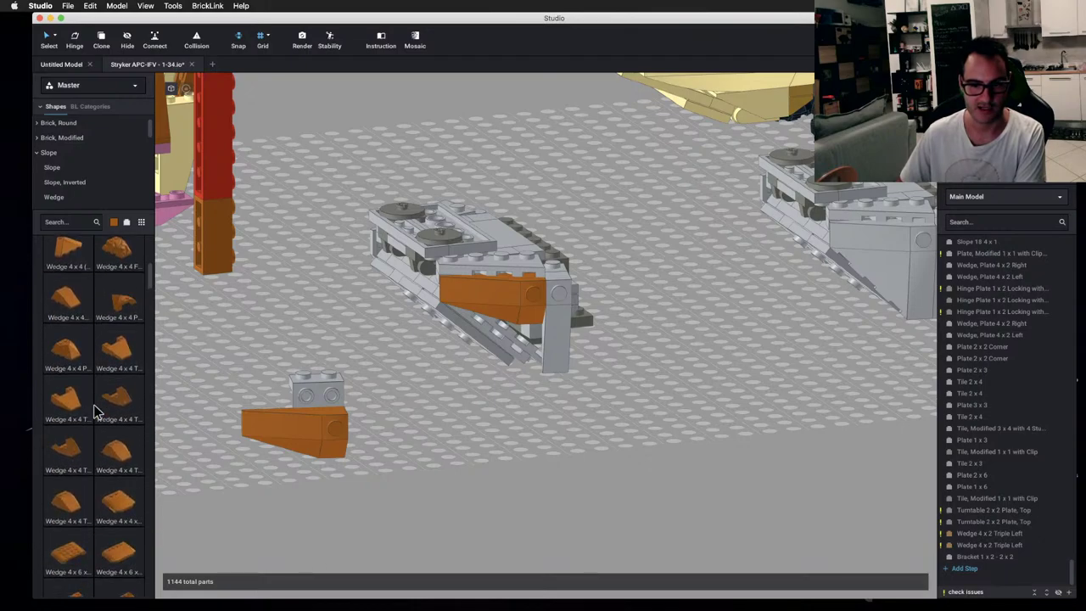
scroll(94, 405, down, 2)
scroll(96, 414, down, 3)
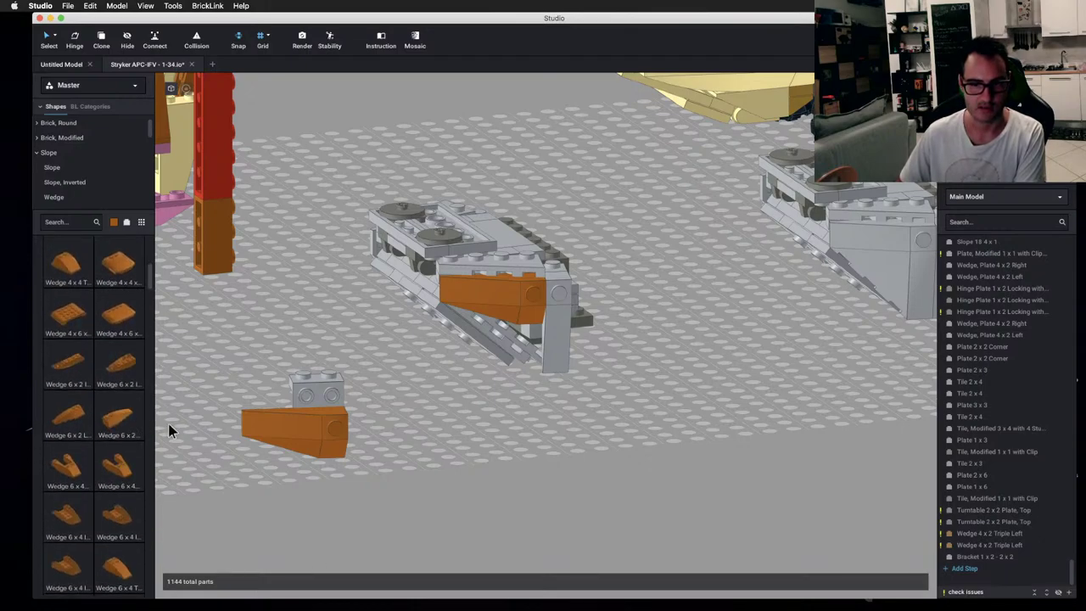
drag(119, 415, 381, 395)
click(492, 439)
right_drag(492, 438, 490, 430)
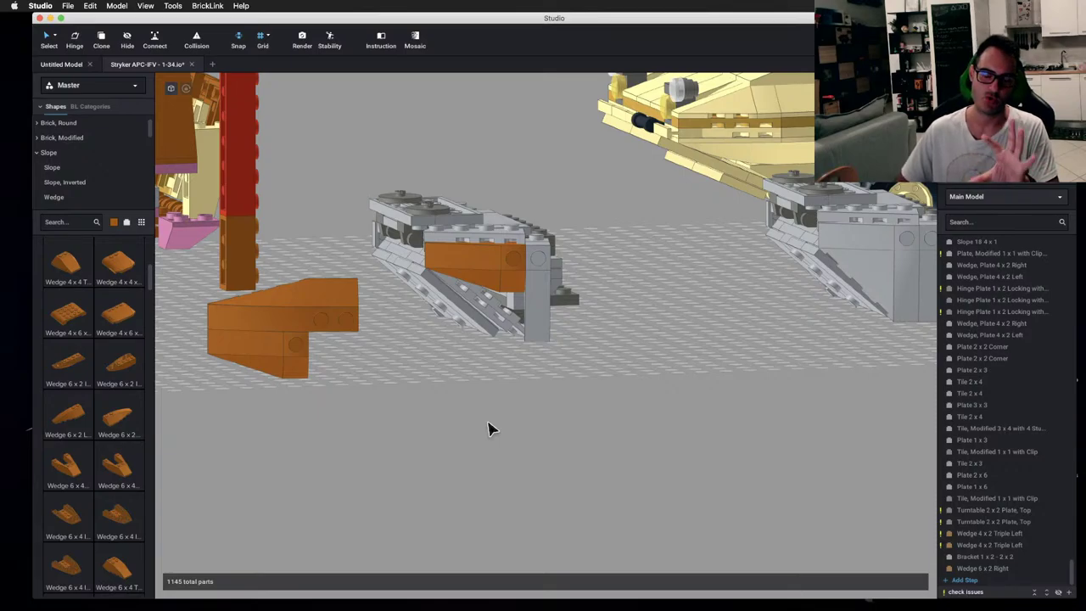
- Open the Pin on IRL Armor photo in Chrome and compare the Stryker's front corner with the loose wedge assembly in Studio
key(ctrl+Right)
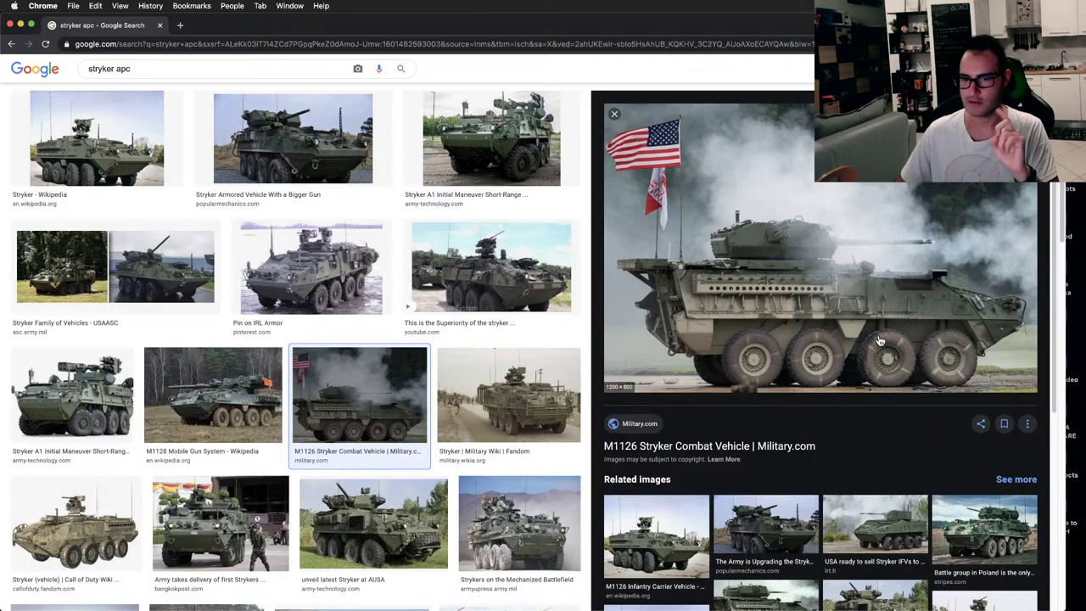
click(311, 267)
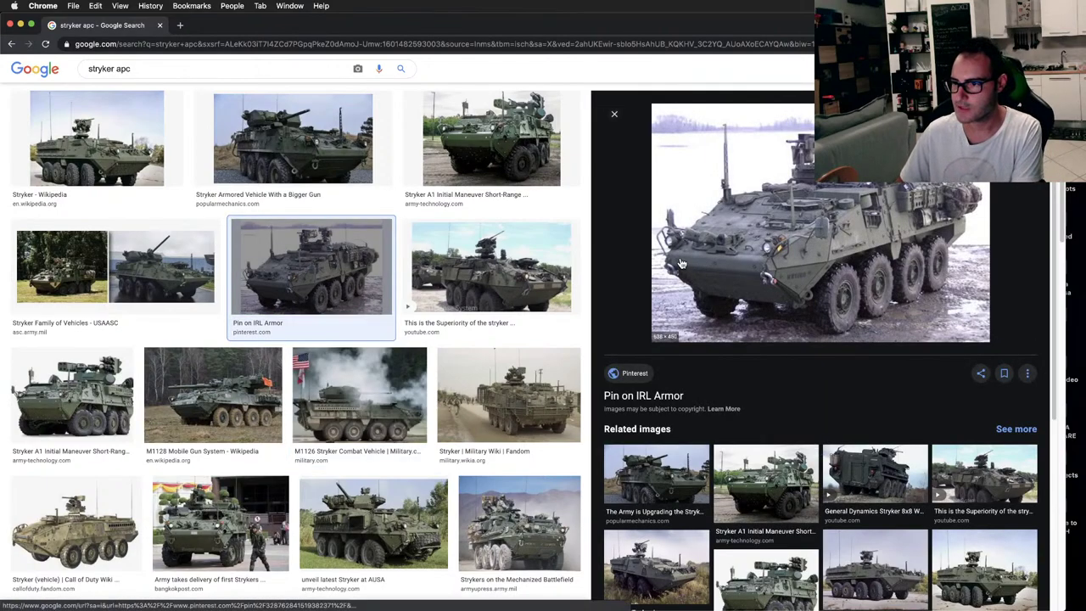
key(ctrl+Right)
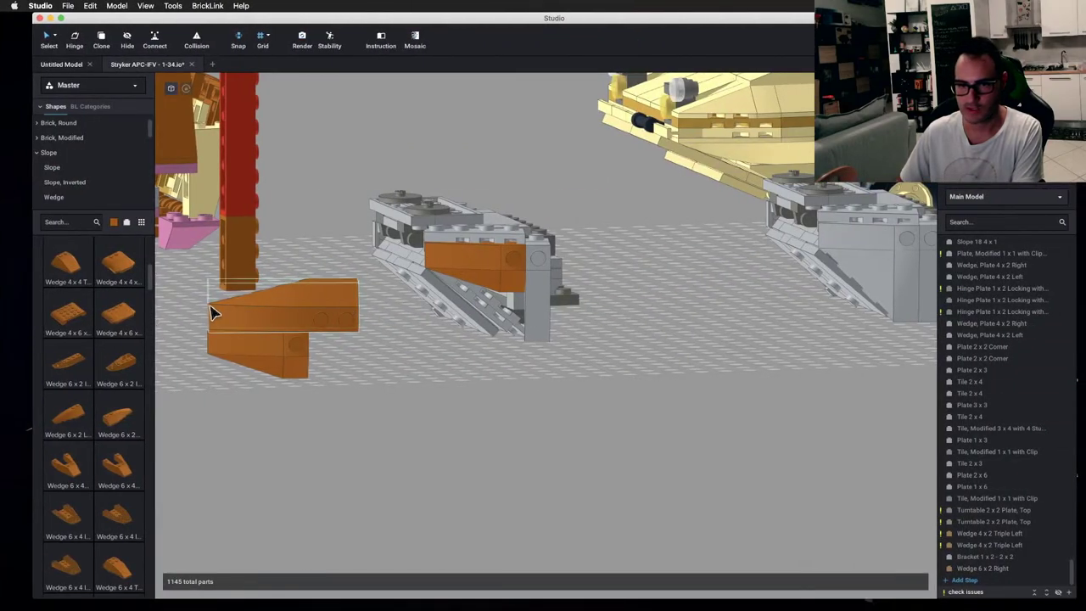
key(ctrl+Left)
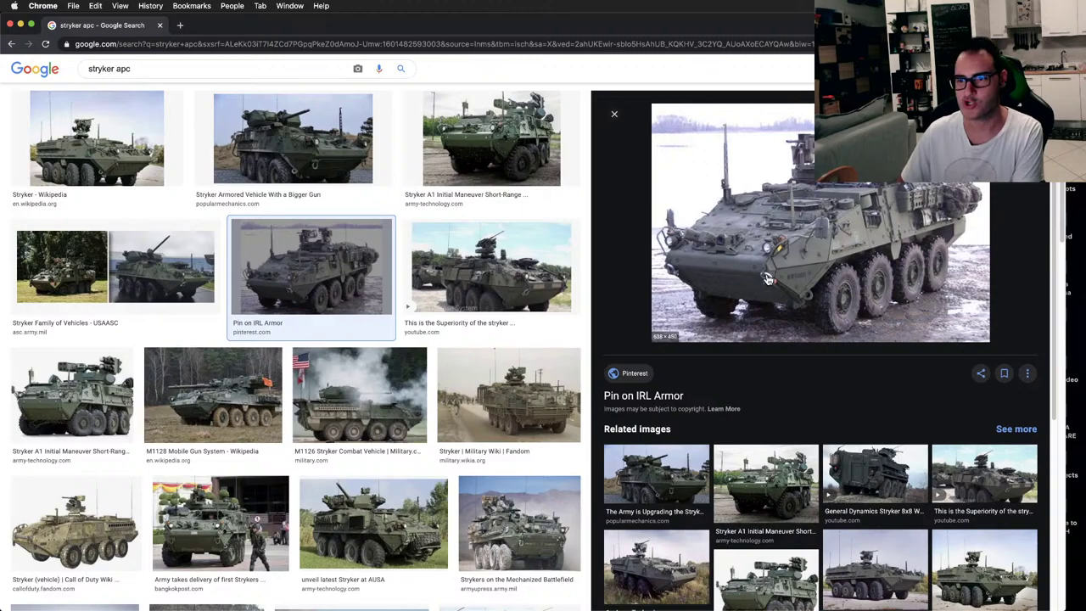
- Browse the Stryker image results for a side view and open the M1127 Stryker RV photo
scroll(568, 255, down, 1)
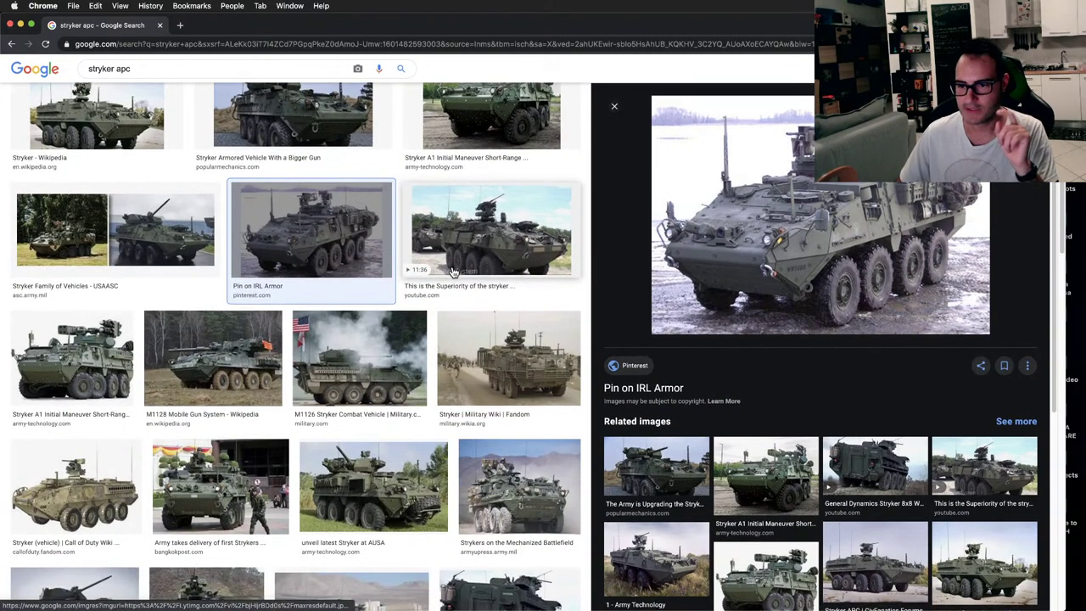
scroll(452, 271, down, 1)
scroll(161, 309, down, 1)
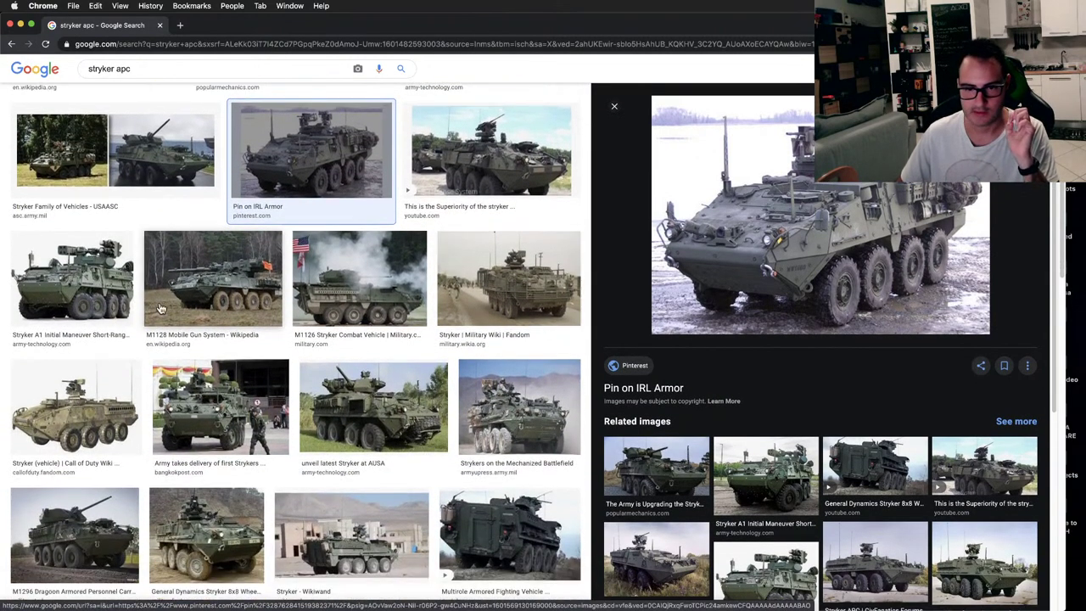
scroll(129, 408, down, 3)
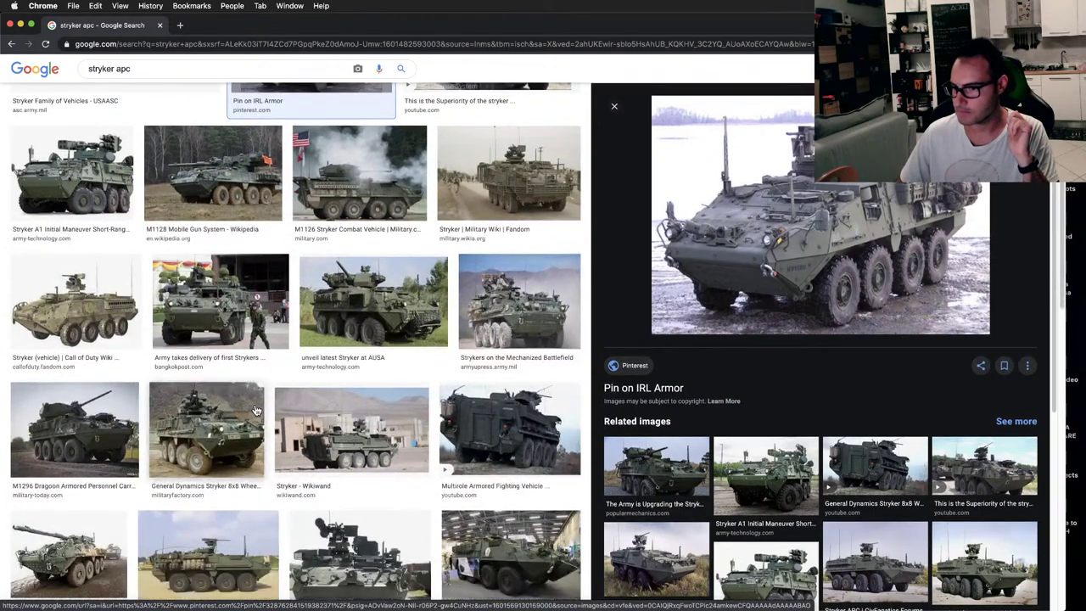
scroll(204, 441, down, 2)
click(146, 477)
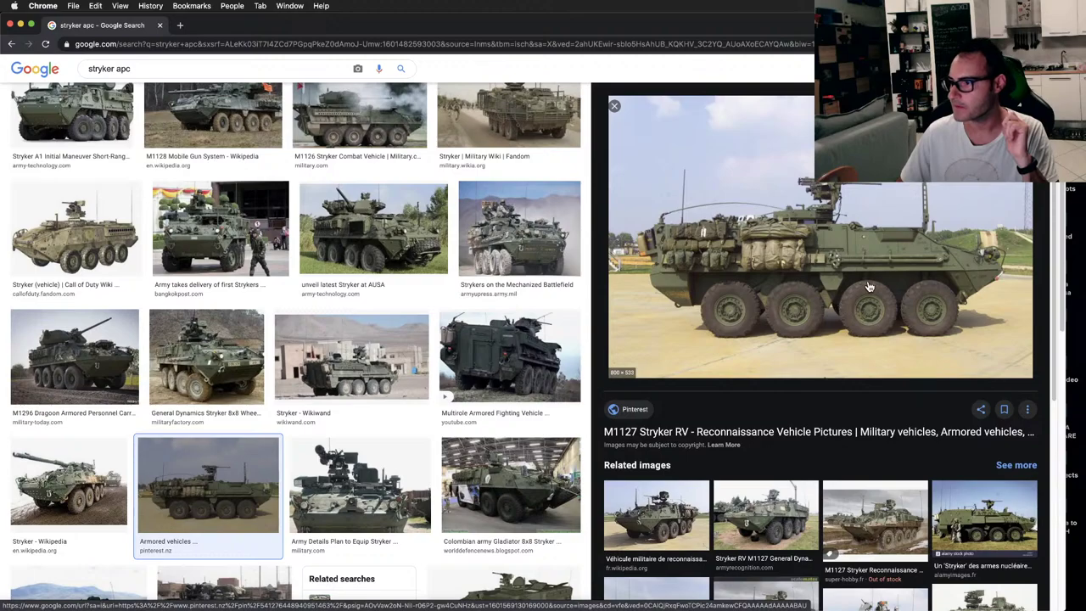
right_click(933, 247)
click(979, 252)
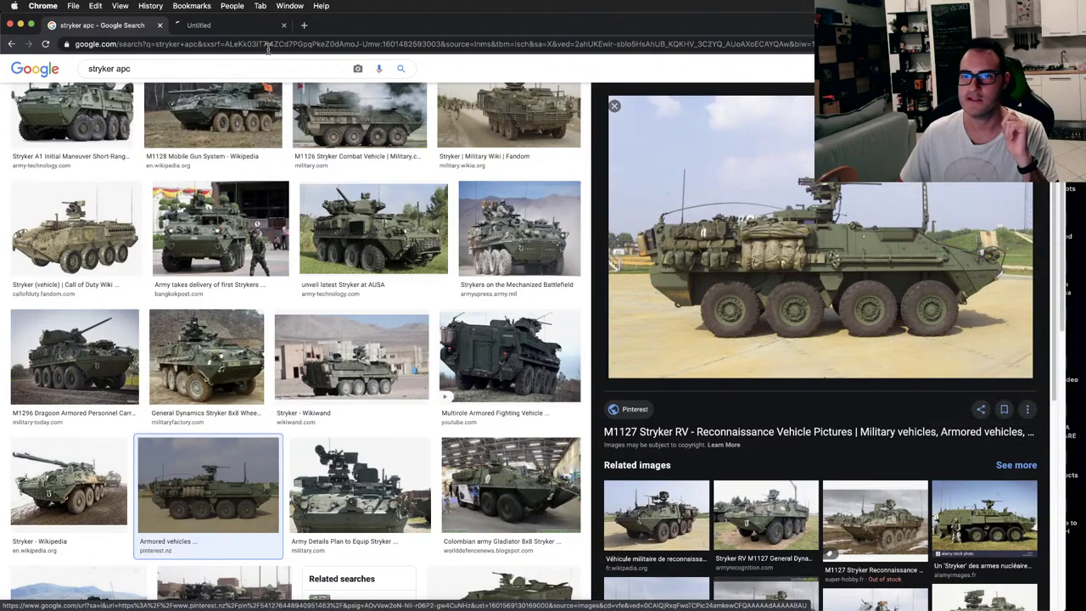
click(229, 25)
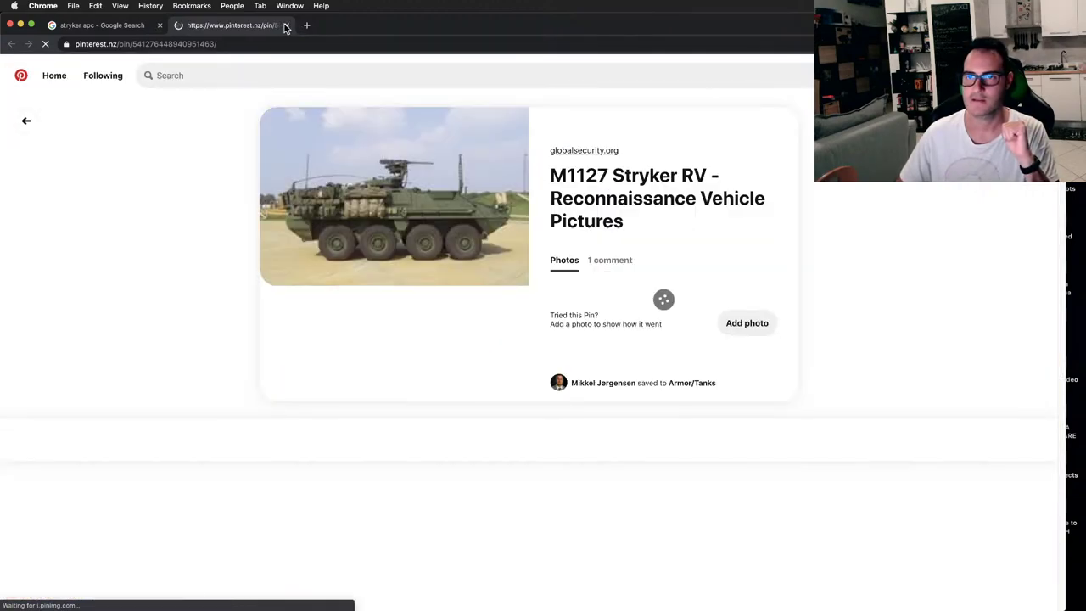
key(super+w)
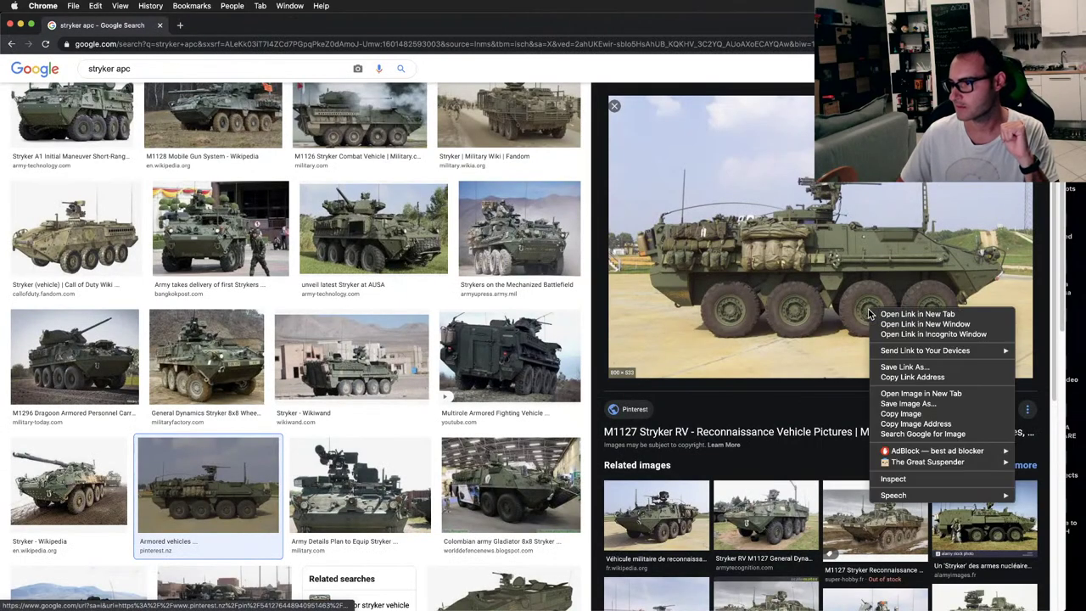
- Open the M1127 Stryker RV side-view image on its own in a separate browser tab
right_click(867, 310)
click(899, 394)
click(225, 26)
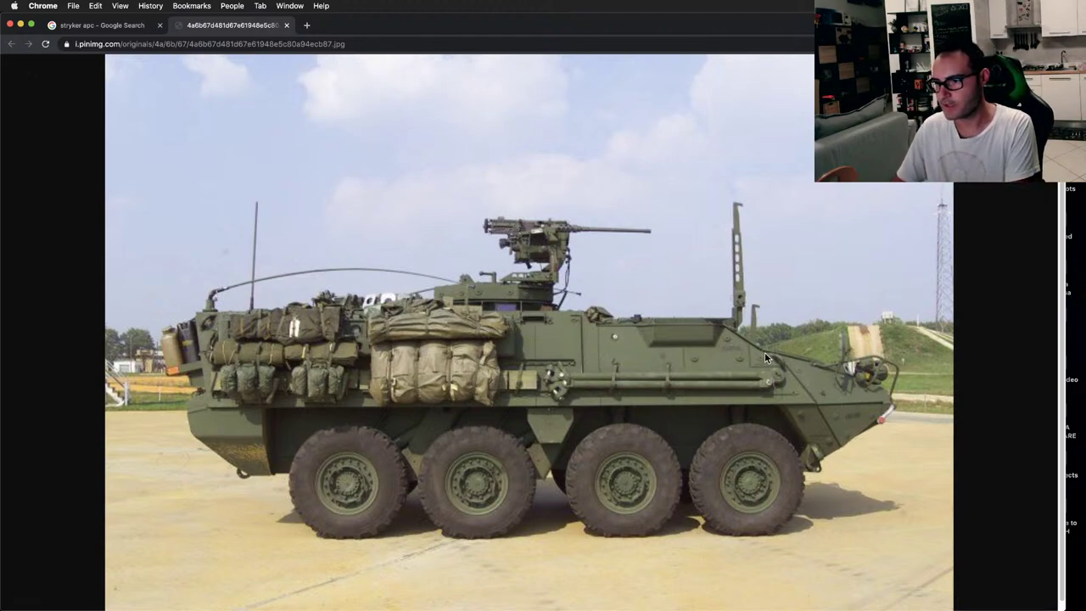
- Compare the nose profile in the M1127 side-view photo with the loose orange wedge assembly in Studio
key(ctrl+Right)
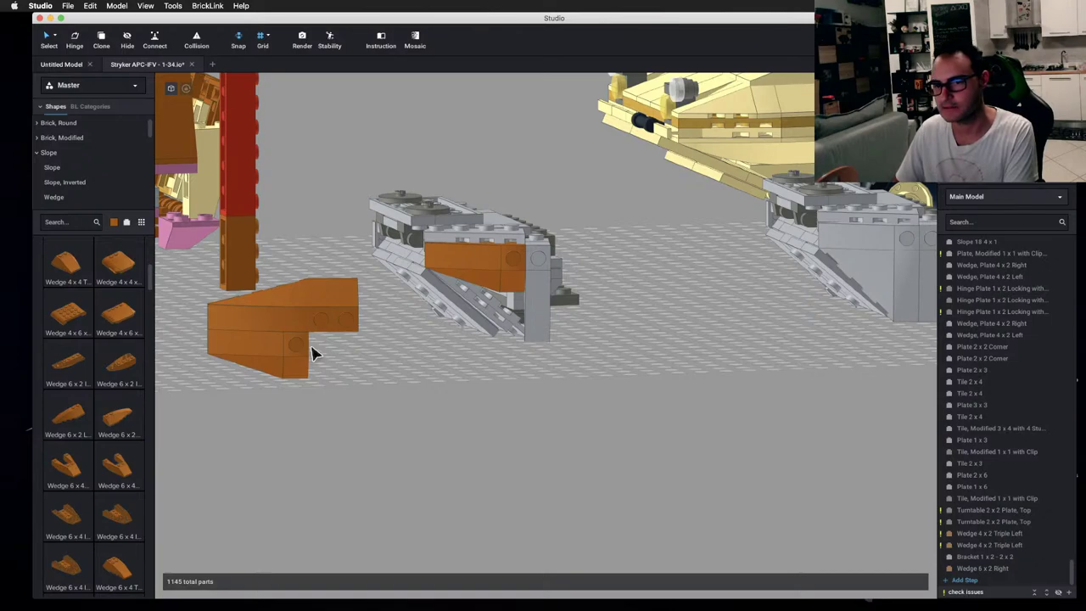
key(ctrl+Left)
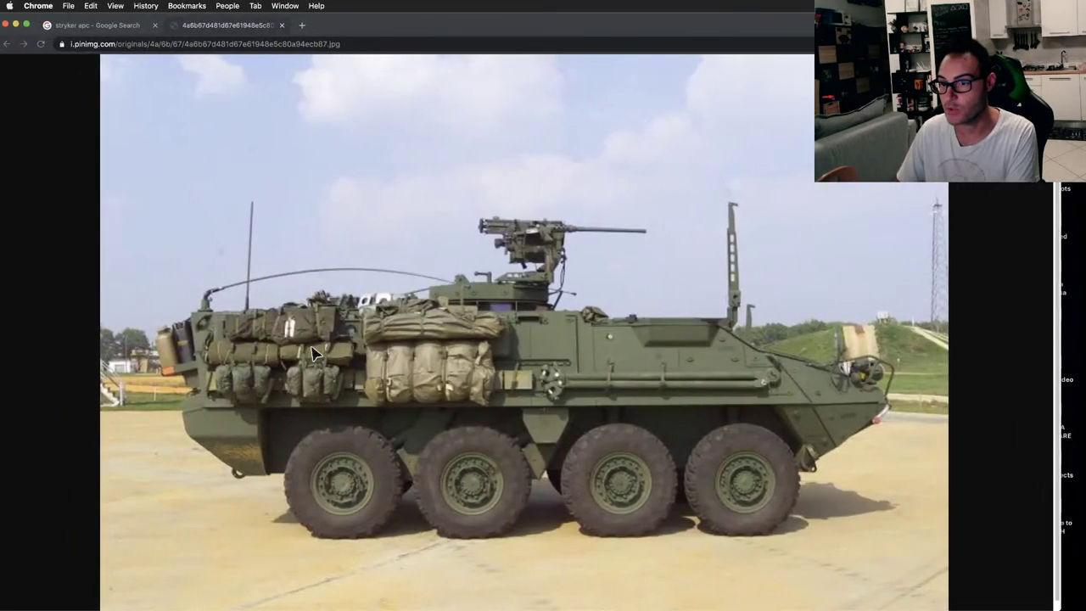
key(ctrl+Right)
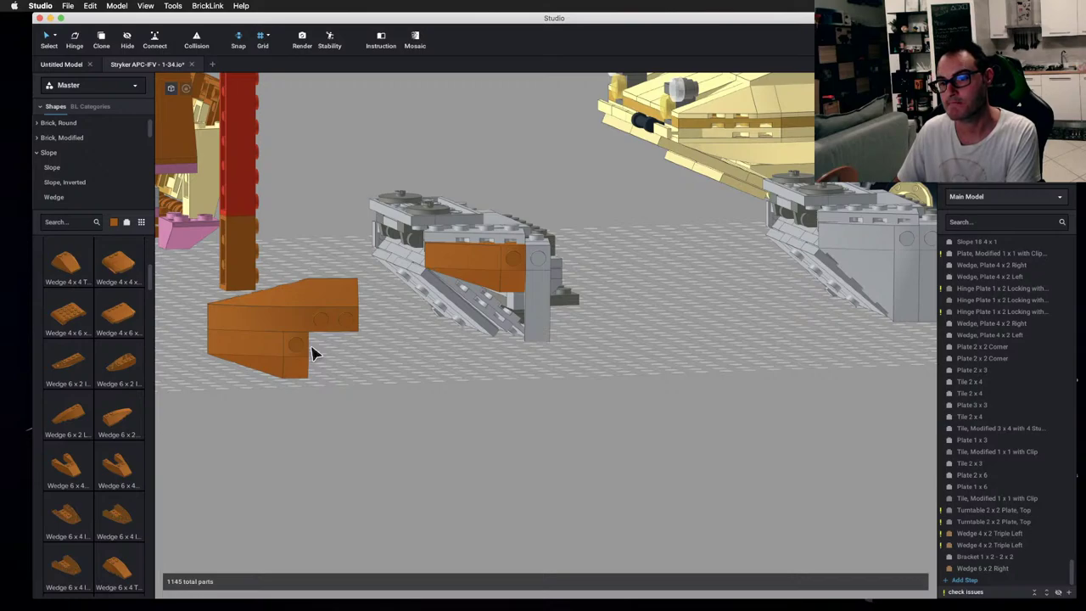
key(ctrl+Left)
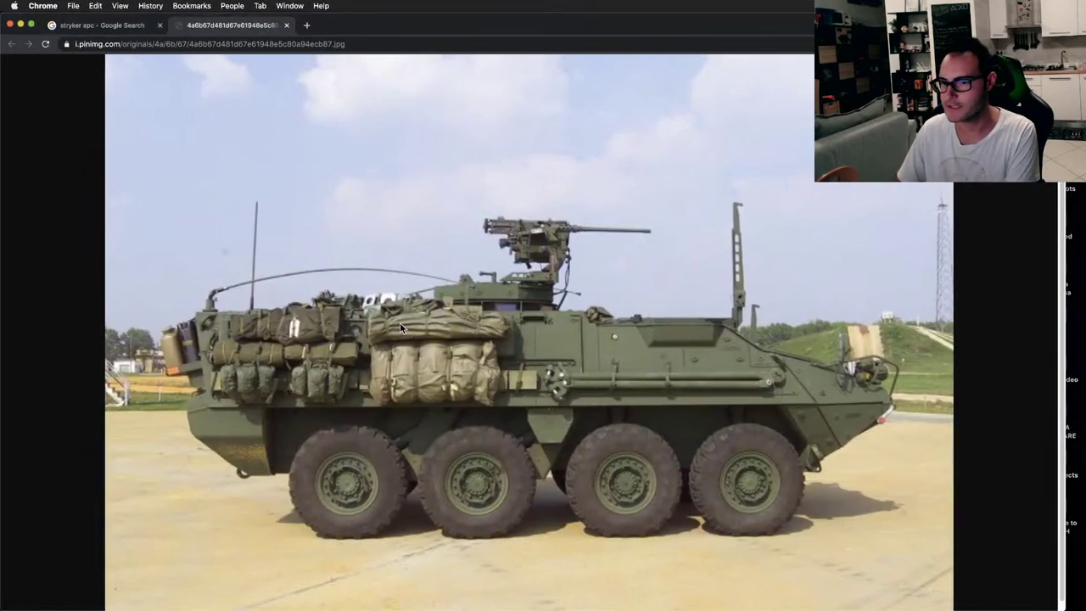
key(ctrl+Right)
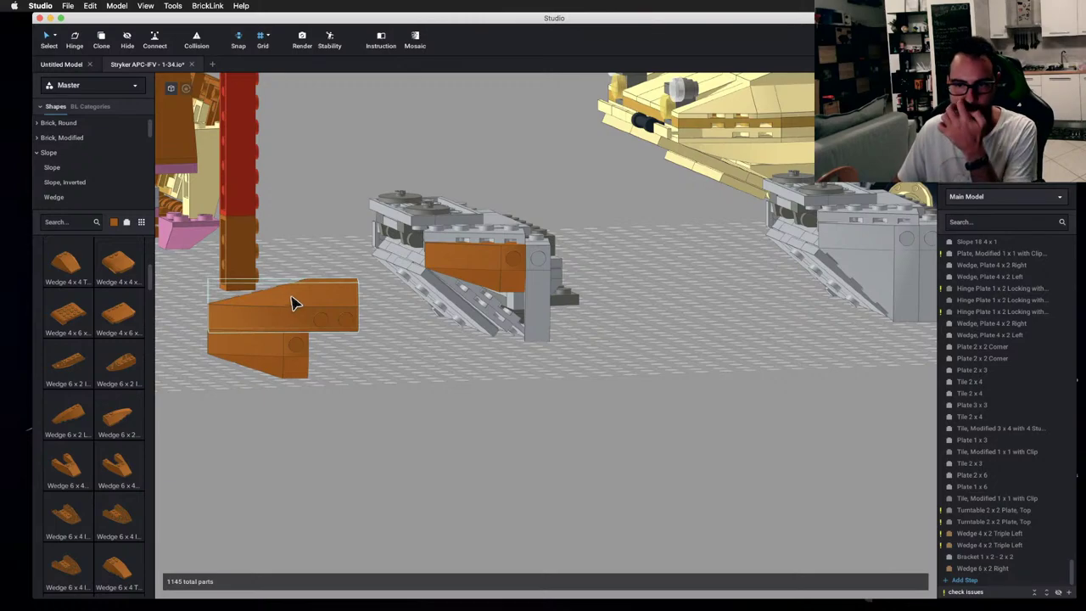
key(ctrl+Left)
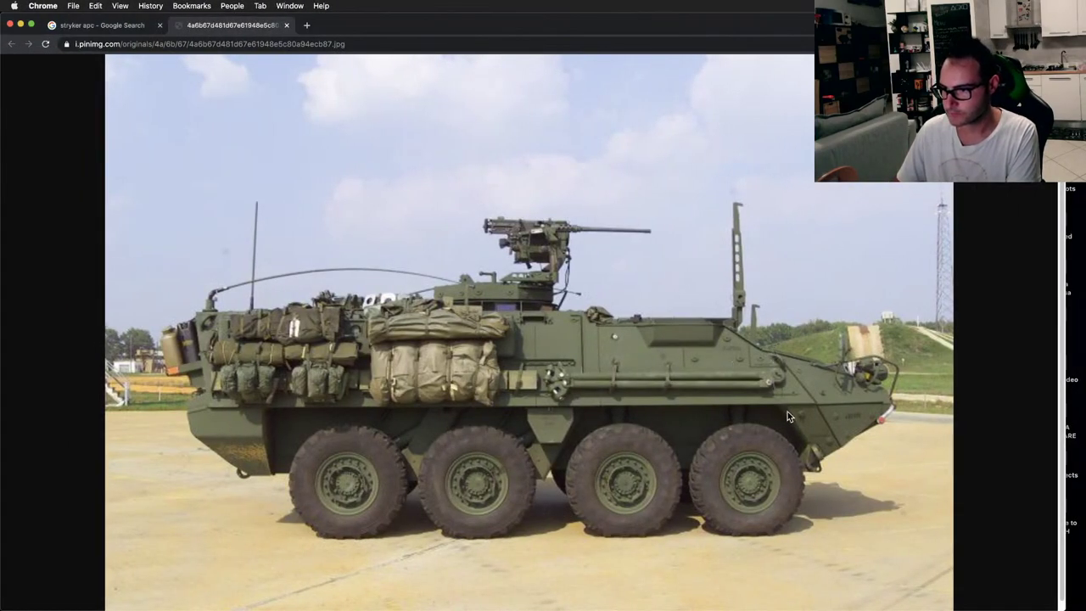
key(ctrl+Right)
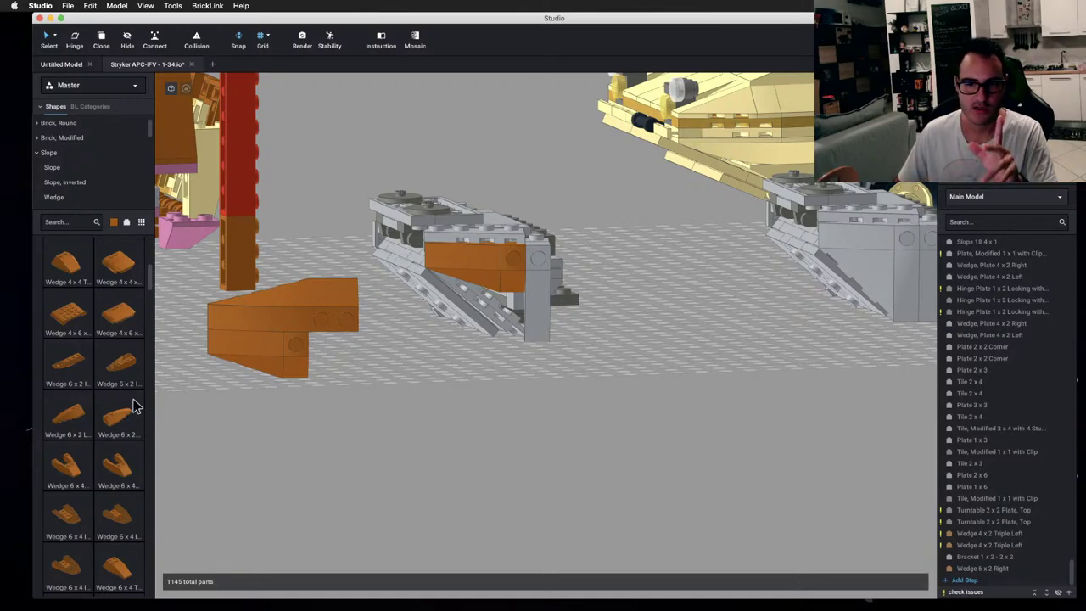
- Try an orange Wedge 2 x 2 (Slope 45 Corner) beside the lower Wedge 4 x 2 Triple Left, check it against the photo, and remove it
click(66, 198)
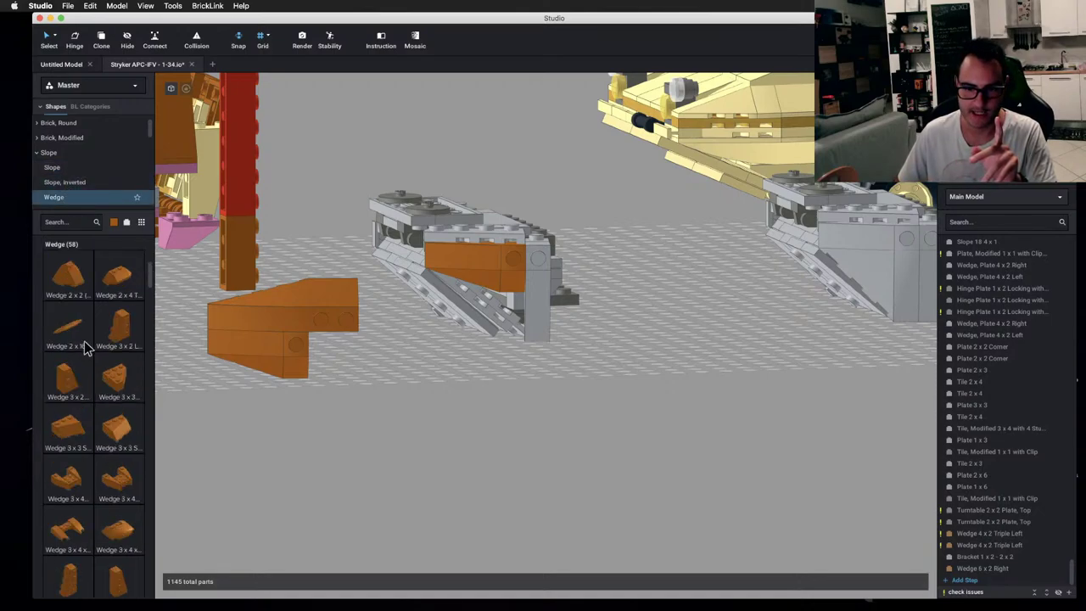
drag(68, 280, 647, 419)
click(721, 337)
drag(632, 485, 533, 446)
click(586, 465)
mouse_move(586, 465)
right_down()
mouse_move(582, 436)
mouse_move(591, 467)
right_up()
key(ctrl+Left)
key(ctrl+Right)
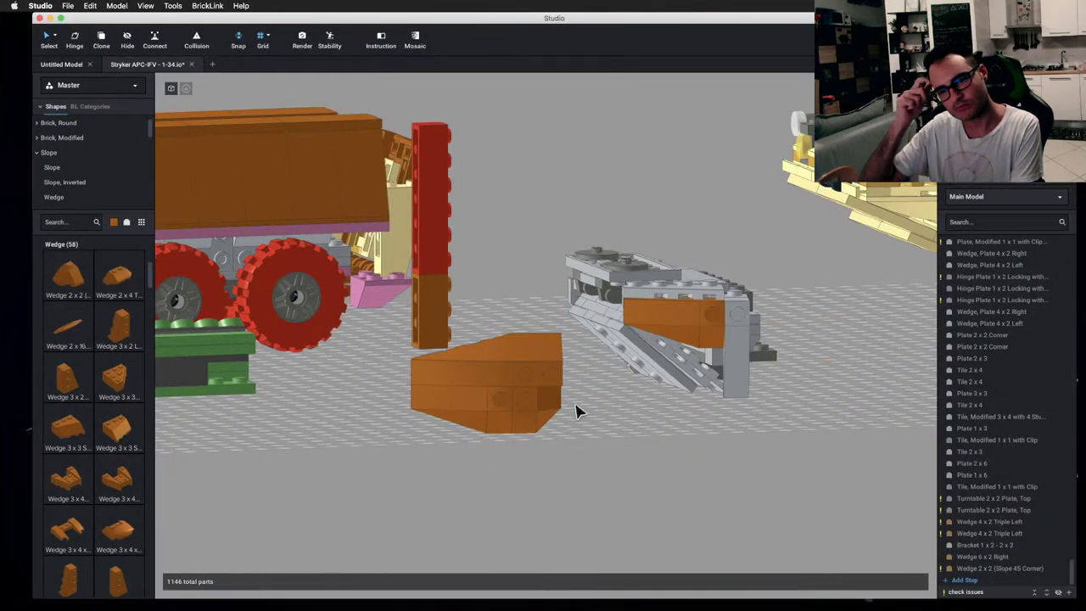
key(Delete)
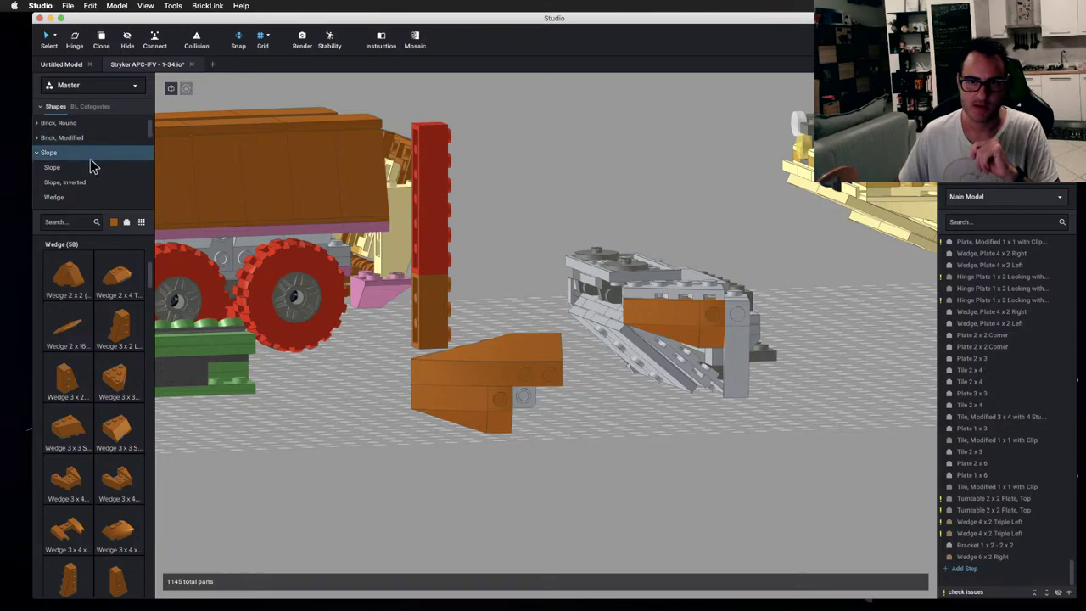
- Attach an orange Wedge, Plate 2 x 2 Left beside the lower Triple Left wedge, and stack a clone of it on top
scroll(91, 170, up, 1)
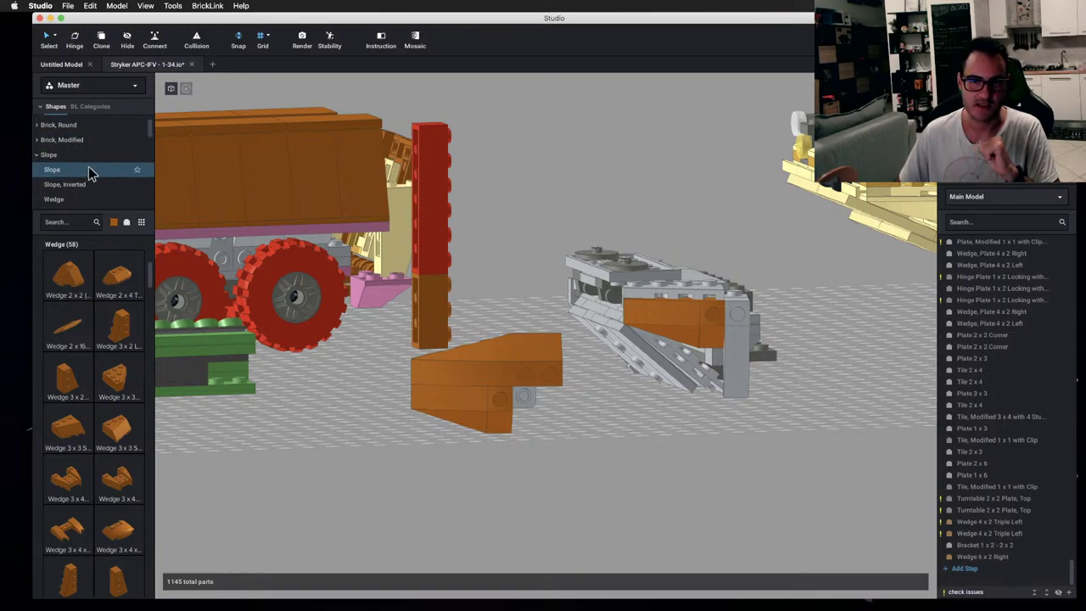
scroll(91, 174, down, 3)
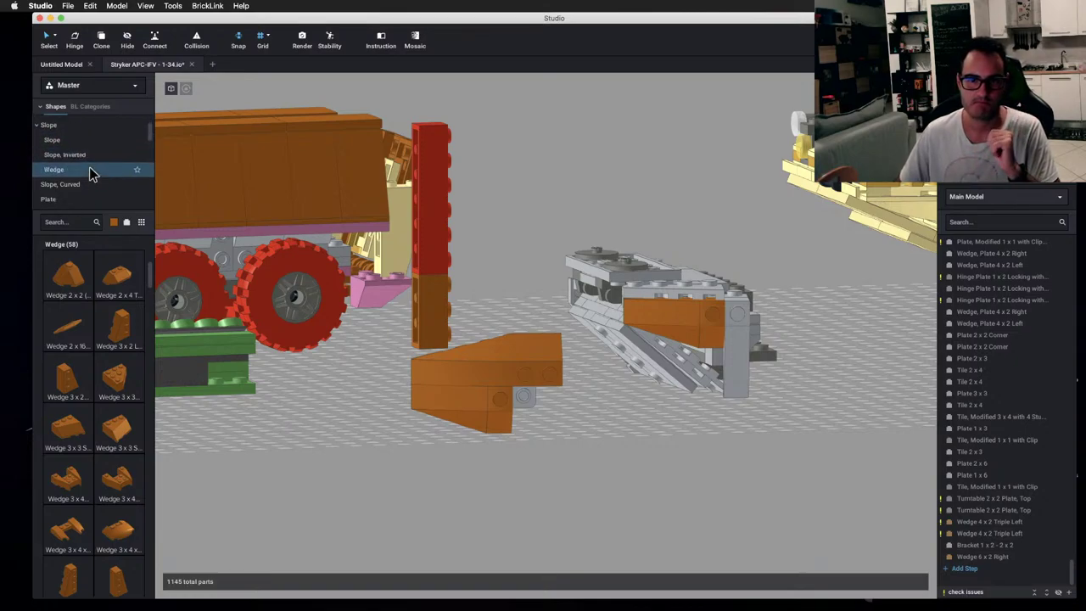
scroll(88, 195, down, 2)
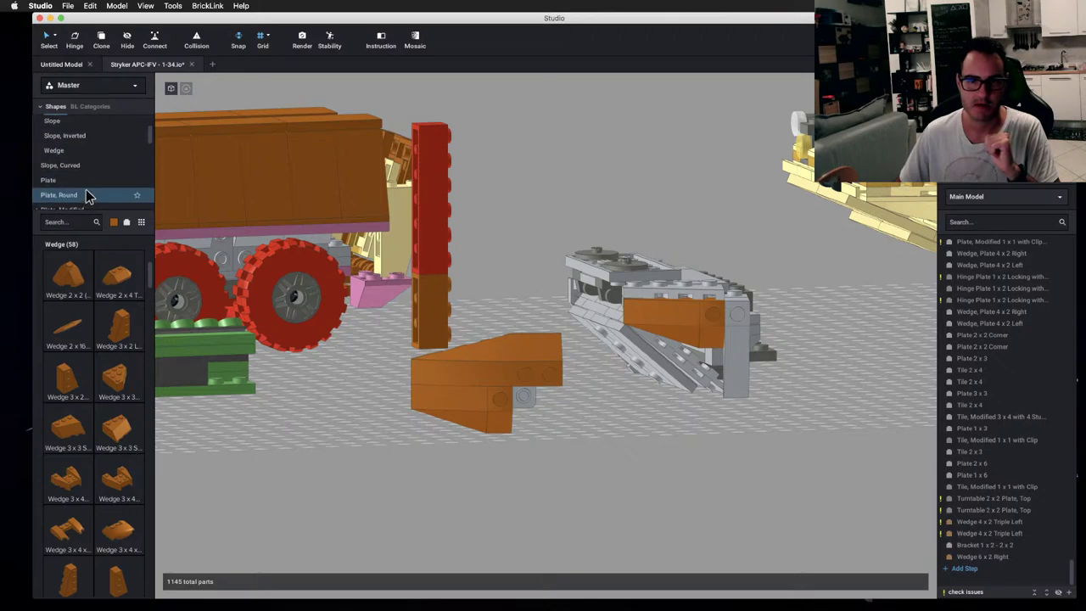
click(91, 161)
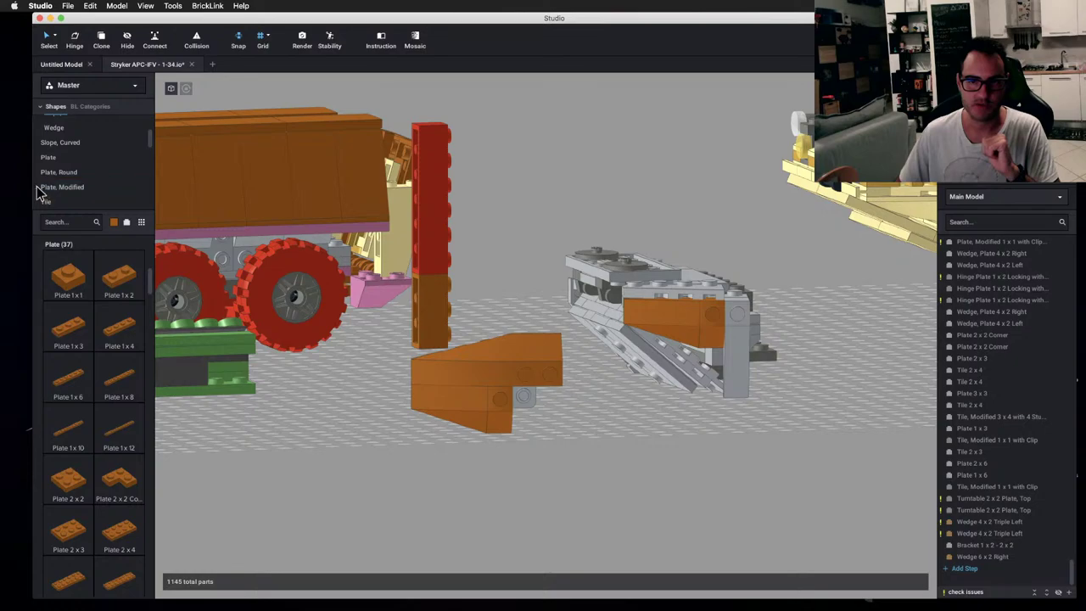
scroll(81, 186, down, 1)
scroll(82, 186, down, 1)
click(37, 146)
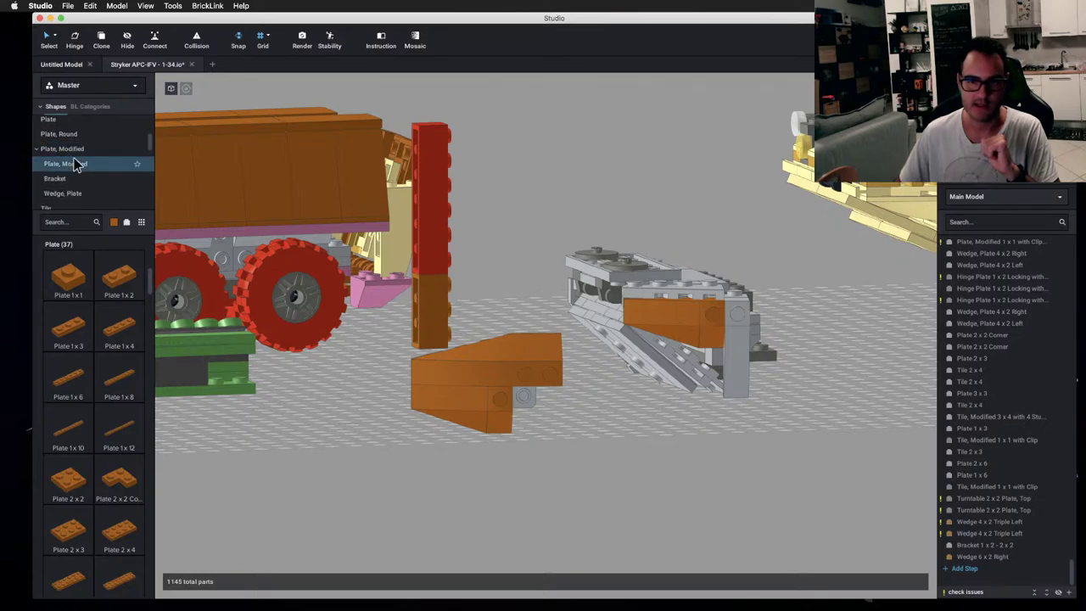
click(82, 190)
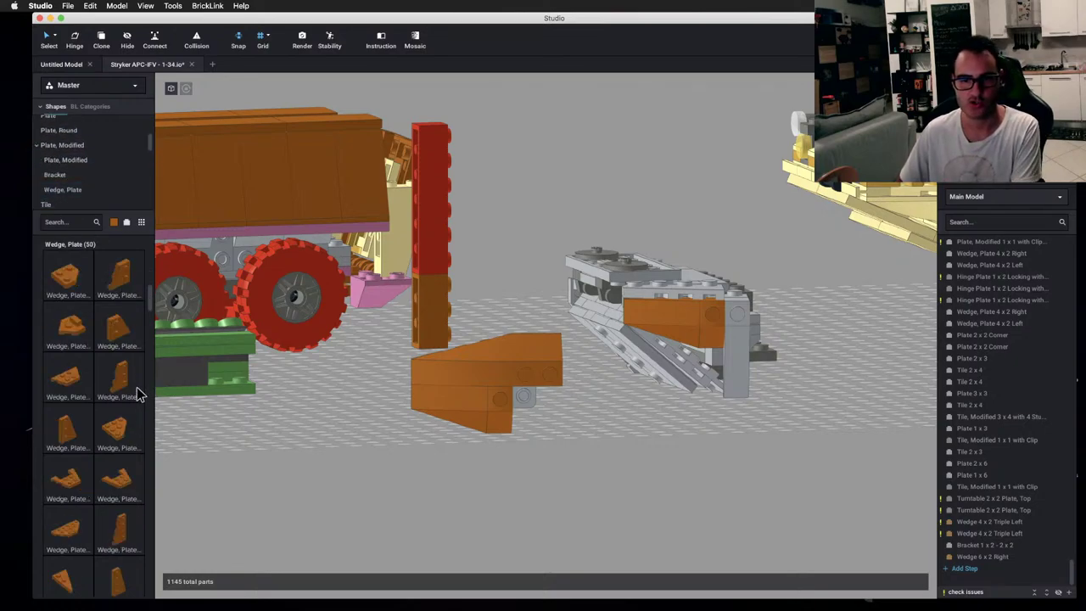
drag(117, 339, 159, 333)
mouse_move(119, 280)
mouse_down()
mouse_move(436, 368)
mouse_move(585, 427)
mouse_move(543, 412)
mouse_up()
key(c)
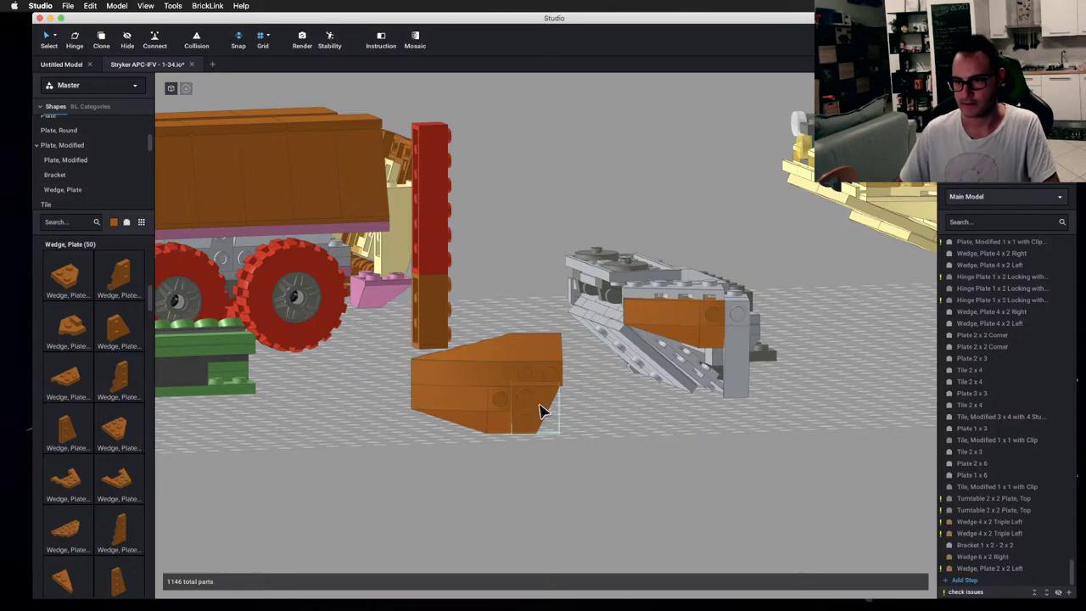
click(543, 411)
- Compare the wedge assembly's lower rear edge with the Stryker's hull profile in the side-view photo in Chrome
mouse_move(608, 443)
right_down()
mouse_move(627, 444)
mouse_move(552, 444)
mouse_move(606, 444)
right_up()
key(ctrl+Left)
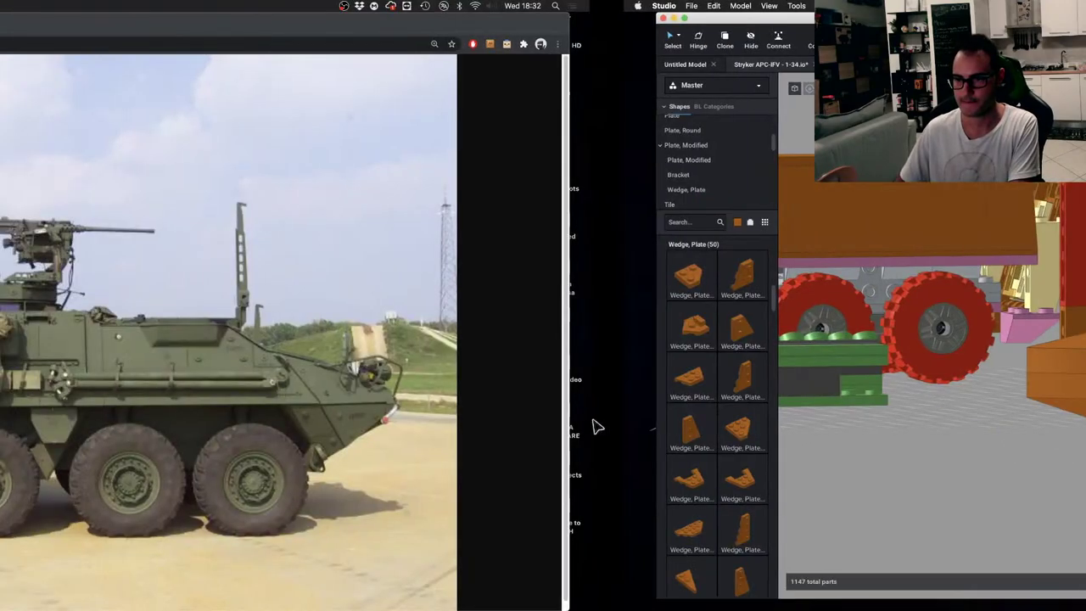
key(ctrl+Right)
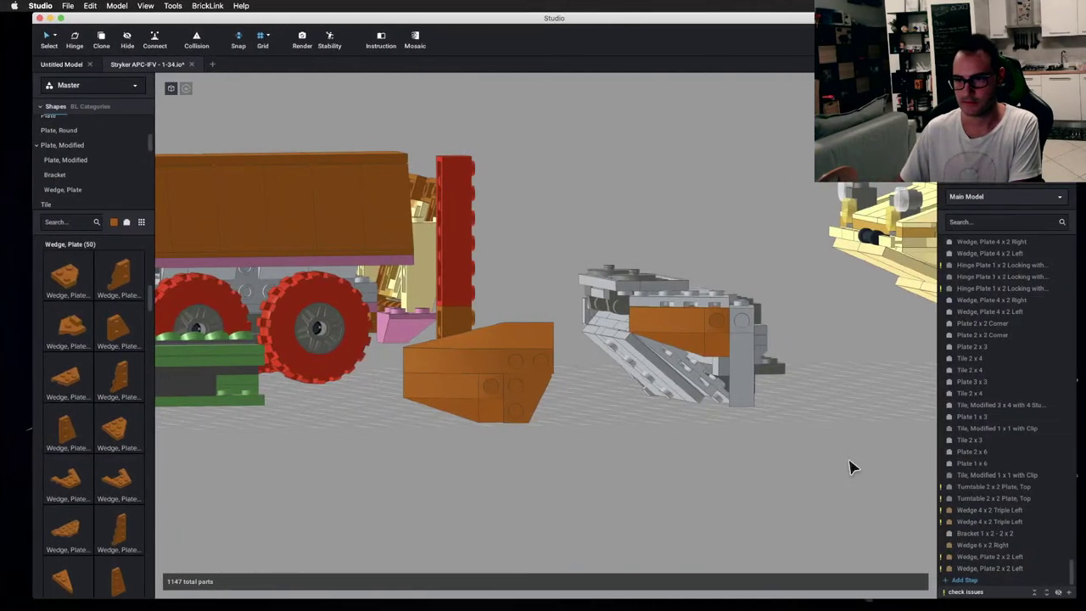
key(ctrl+Left)
key(ctrl+Right)
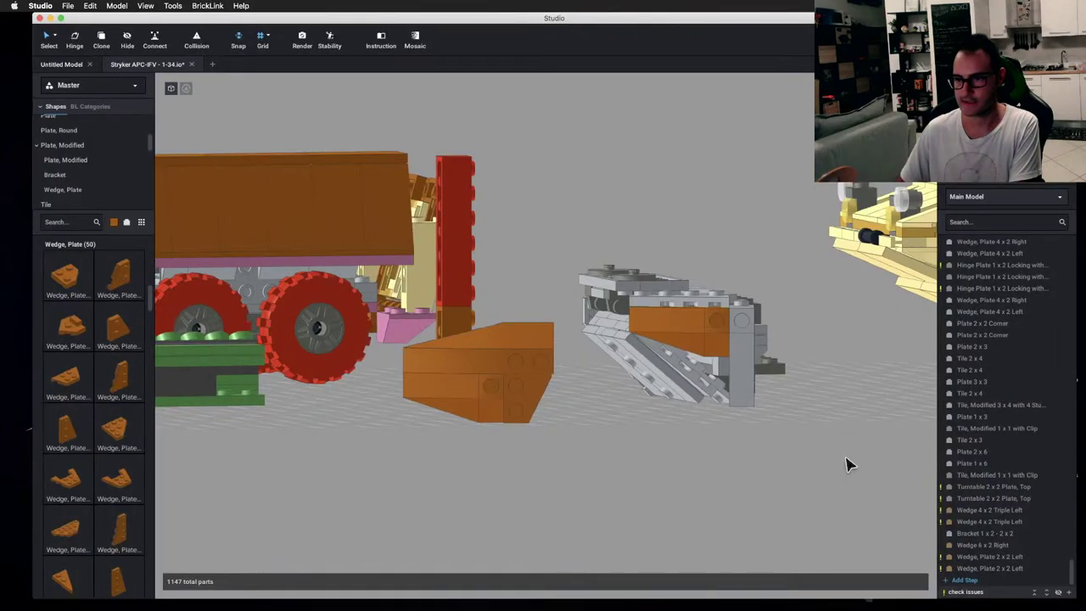
key(ctrl+Left)
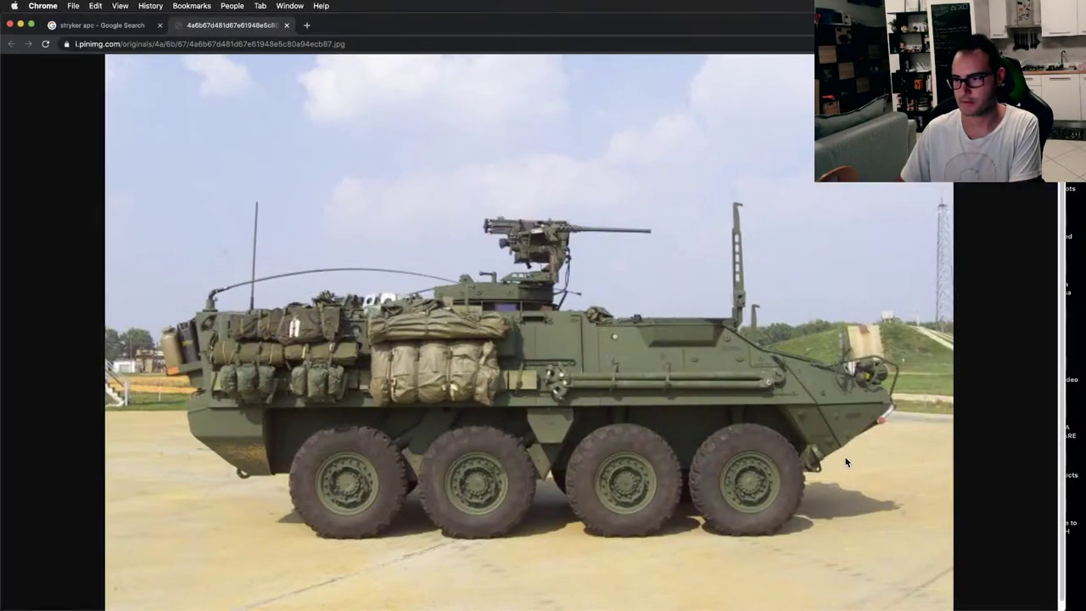
key(ctrl+Right)
mouse_move(548, 419)
right_down()
mouse_move(584, 424)
mouse_move(559, 426)
right_up()
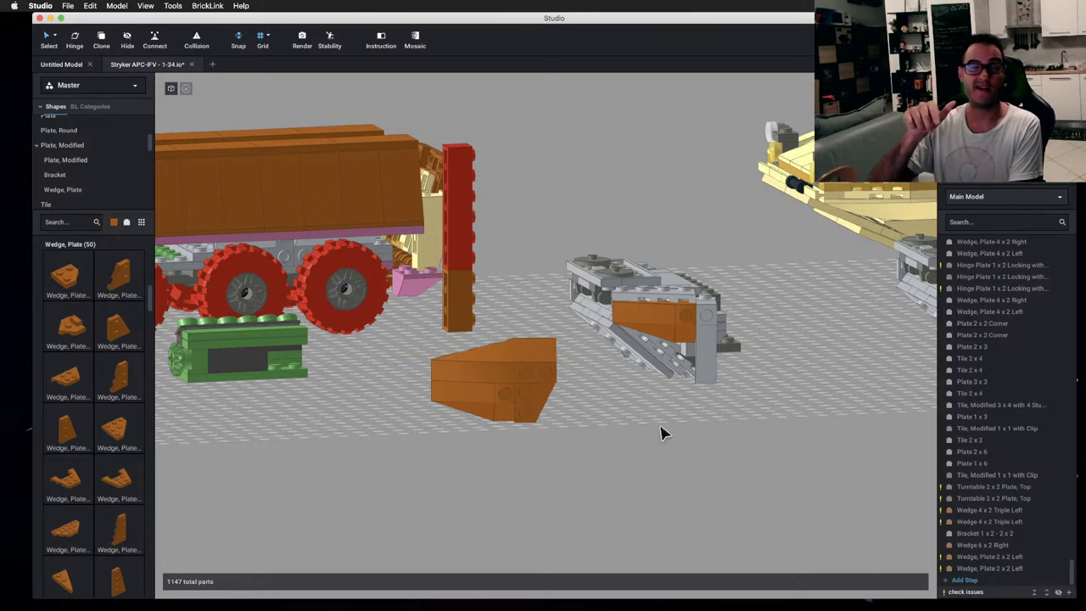
- Return to the Stryker image results in Chrome, open the Stryker A1 Initial Maneuver Short-Range Air Defence photo, and browse further results
key(super+Tab)
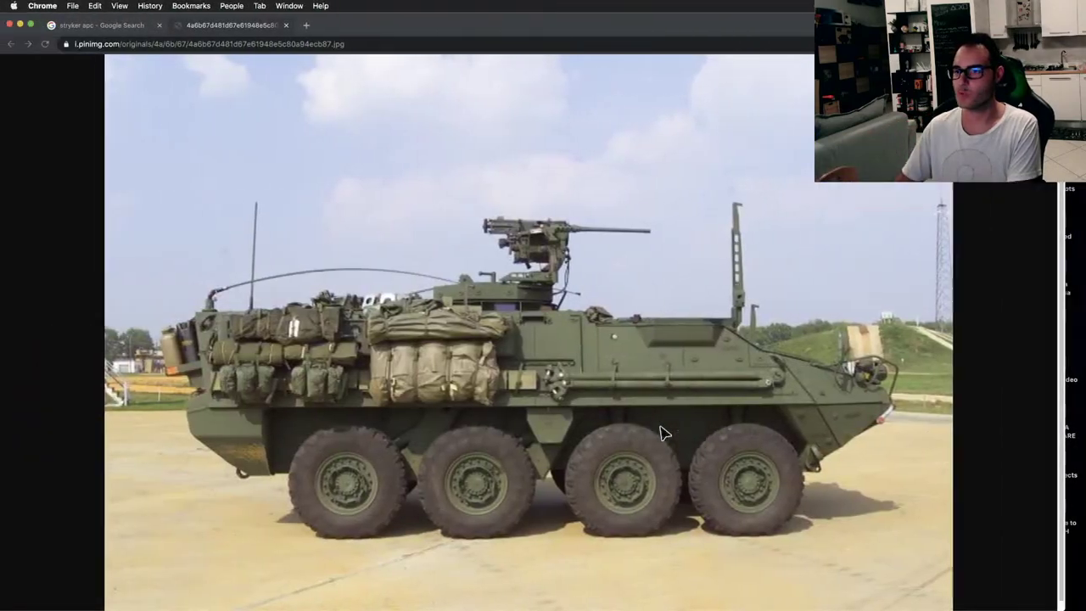
click(111, 26)
scroll(220, 110, up, 5)
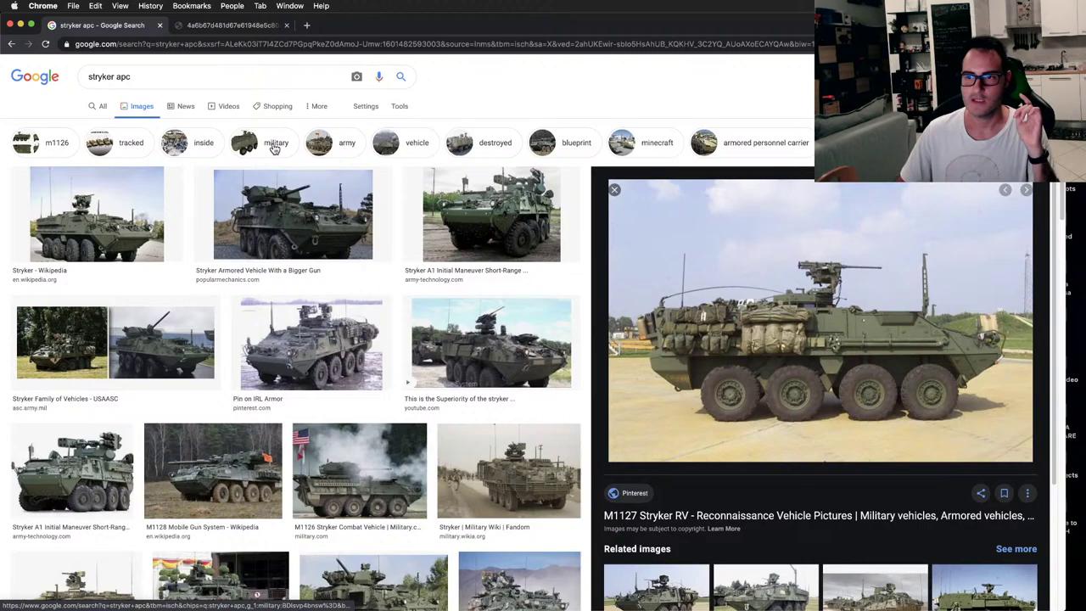
click(489, 199)
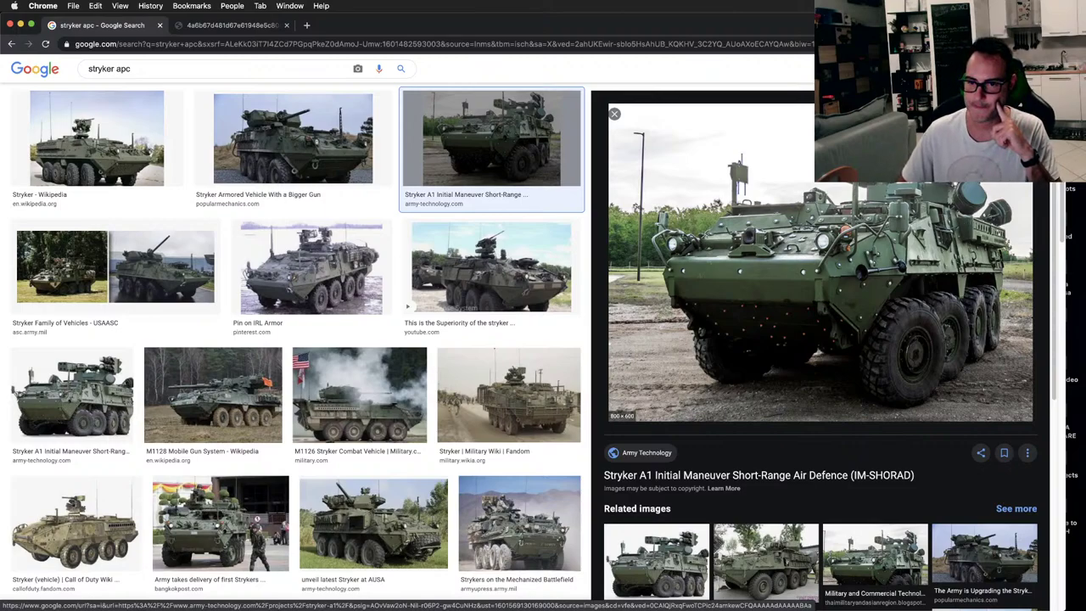
scroll(513, 224, down, 1)
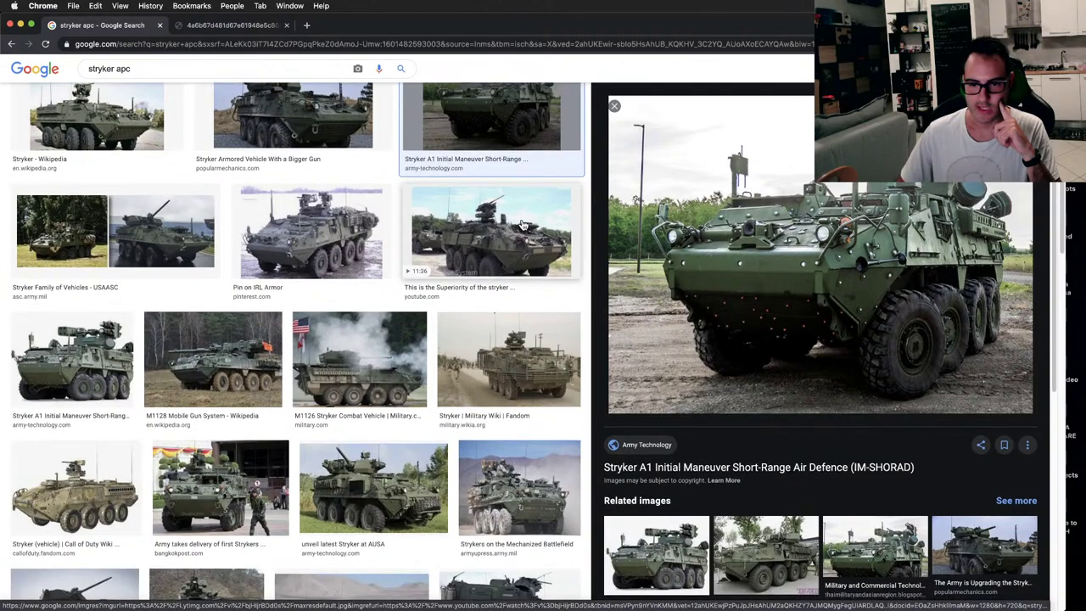
scroll(523, 223, down, 5)
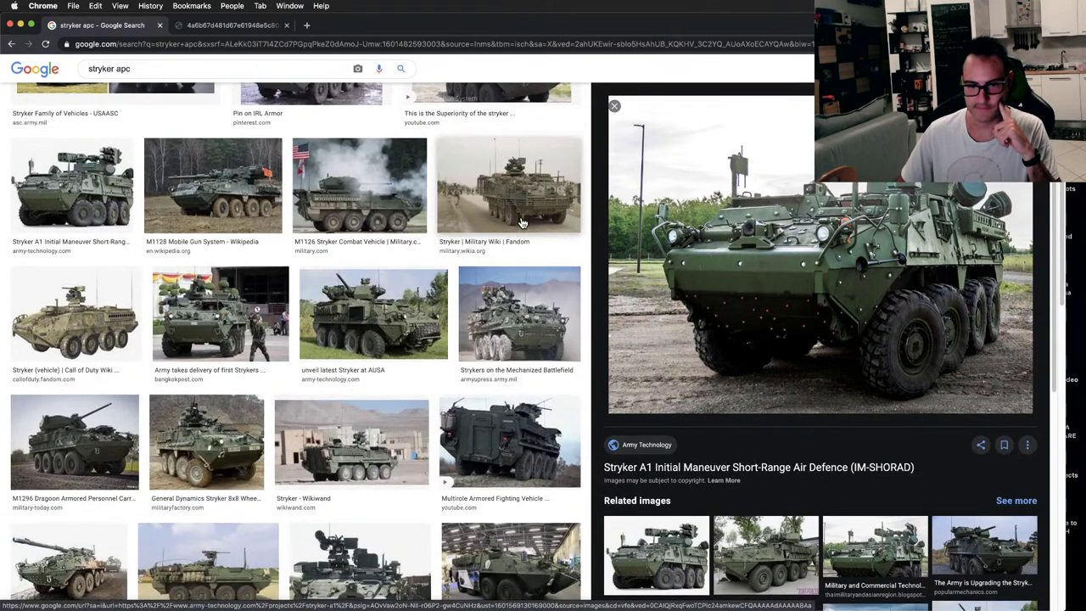
- Browse the stryker apc image results for further reference photos of the vehicle
scroll(522, 222, down, 4)
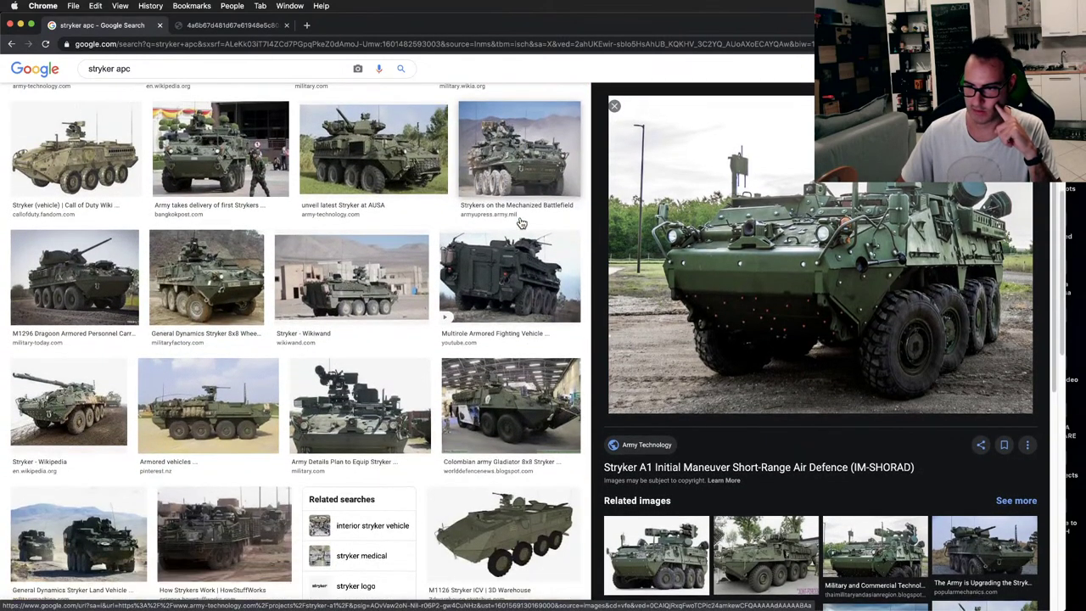
scroll(521, 223, down, 4)
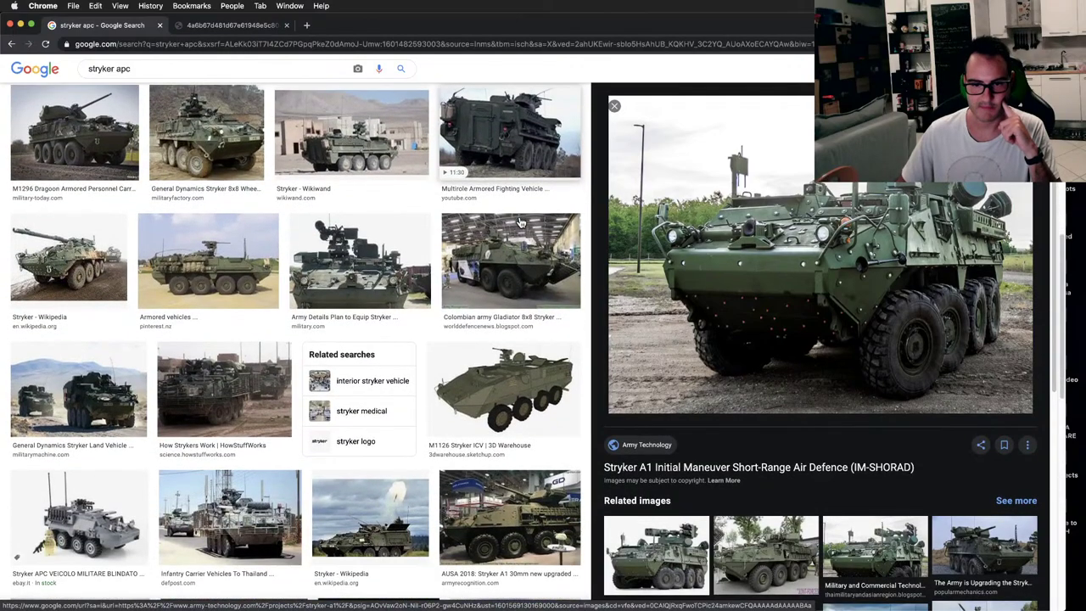
scroll(522, 222, down, 1)
scroll(522, 223, down, 8)
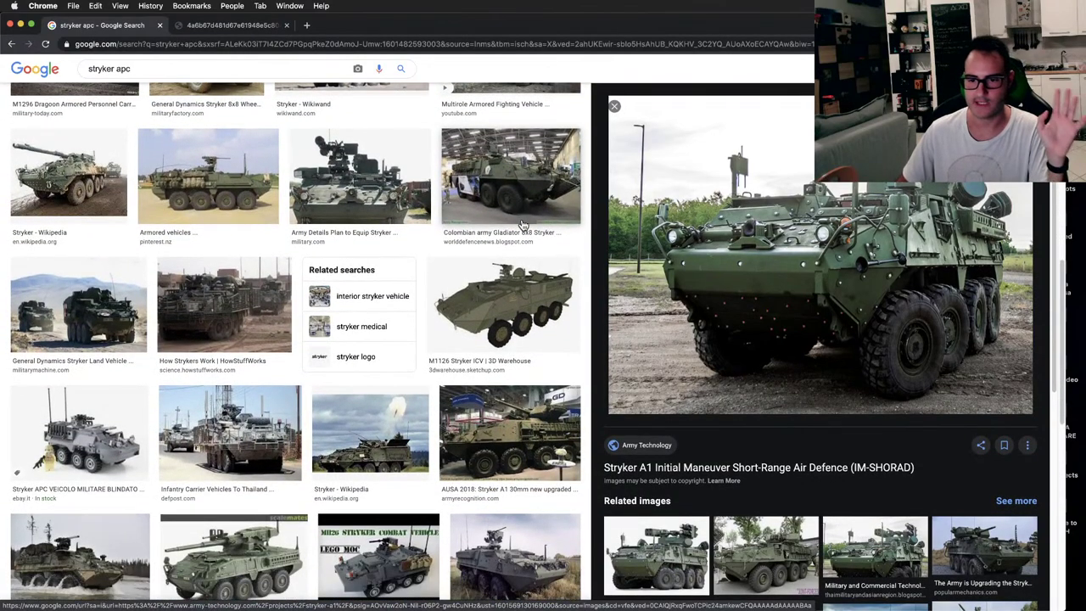
scroll(522, 222, up, 10)
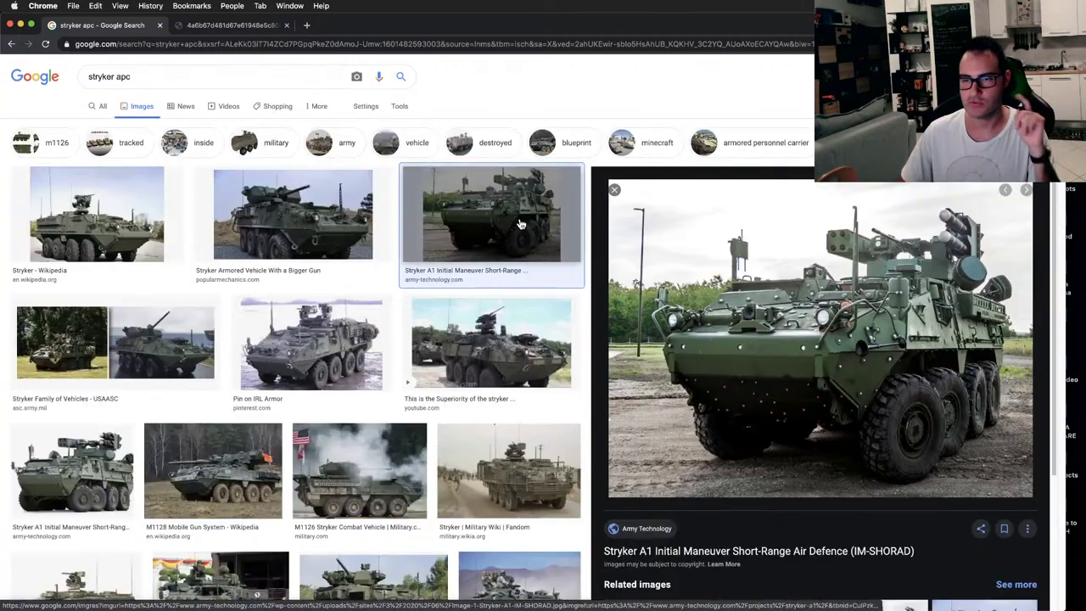
- Search Google for m1128 in a new browser tab and show the image results
click(306, 25)
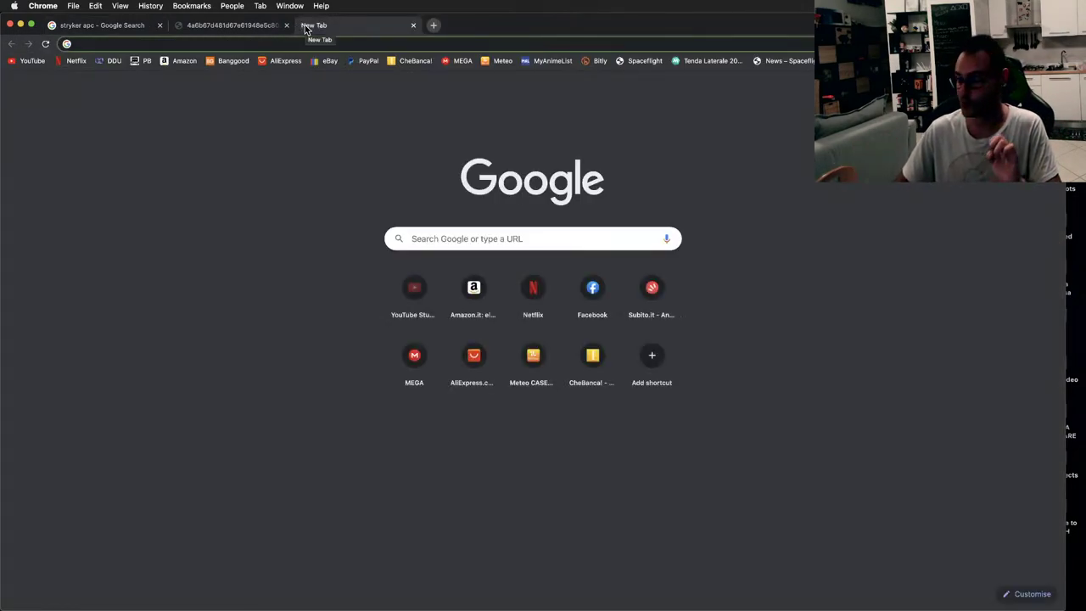
text(m1128)
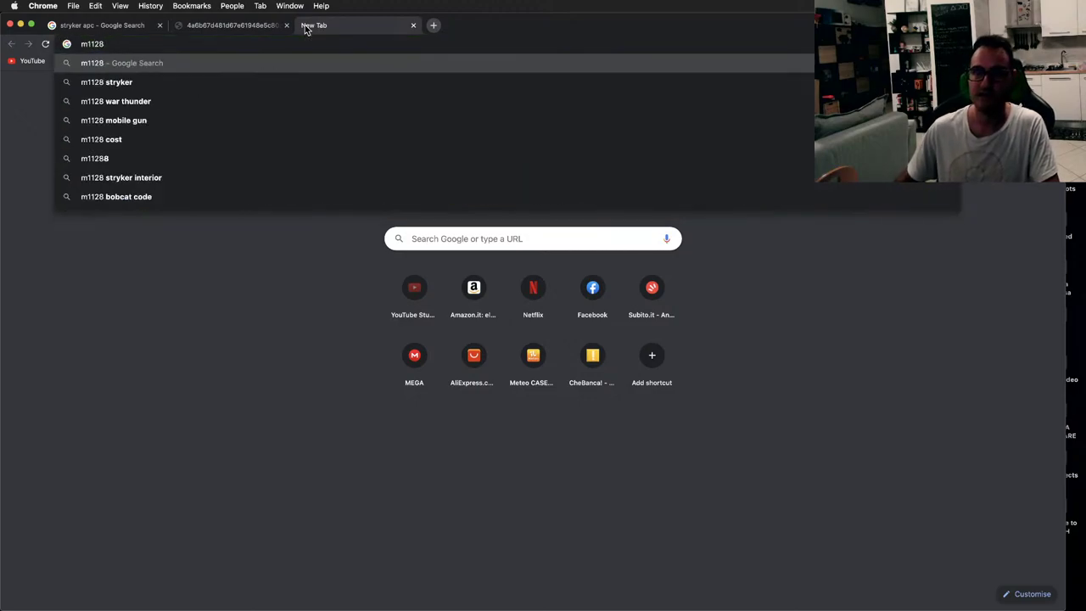
key(Return)
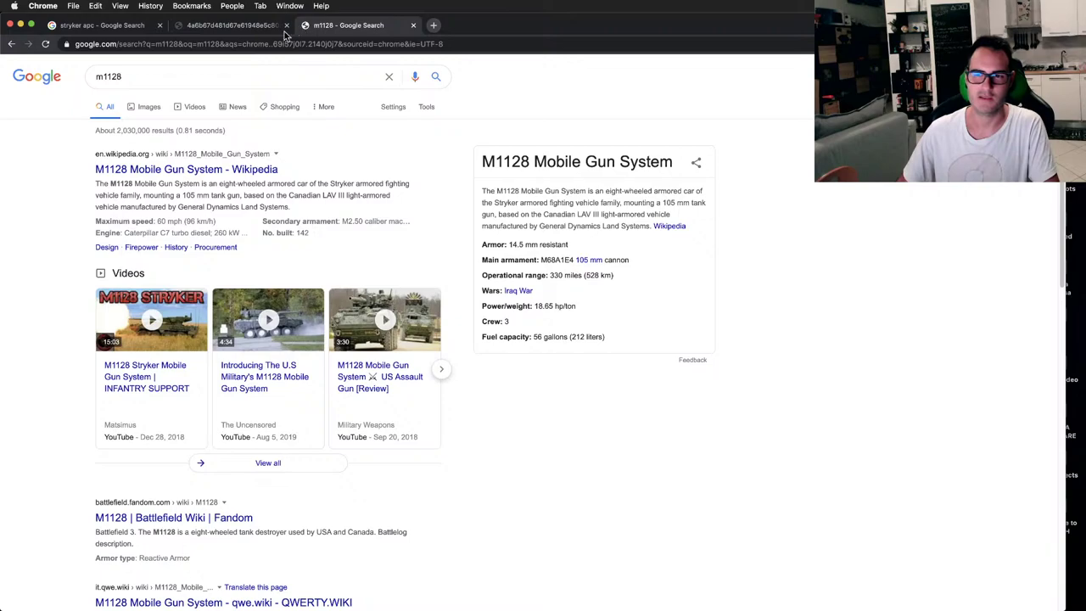
click(145, 105)
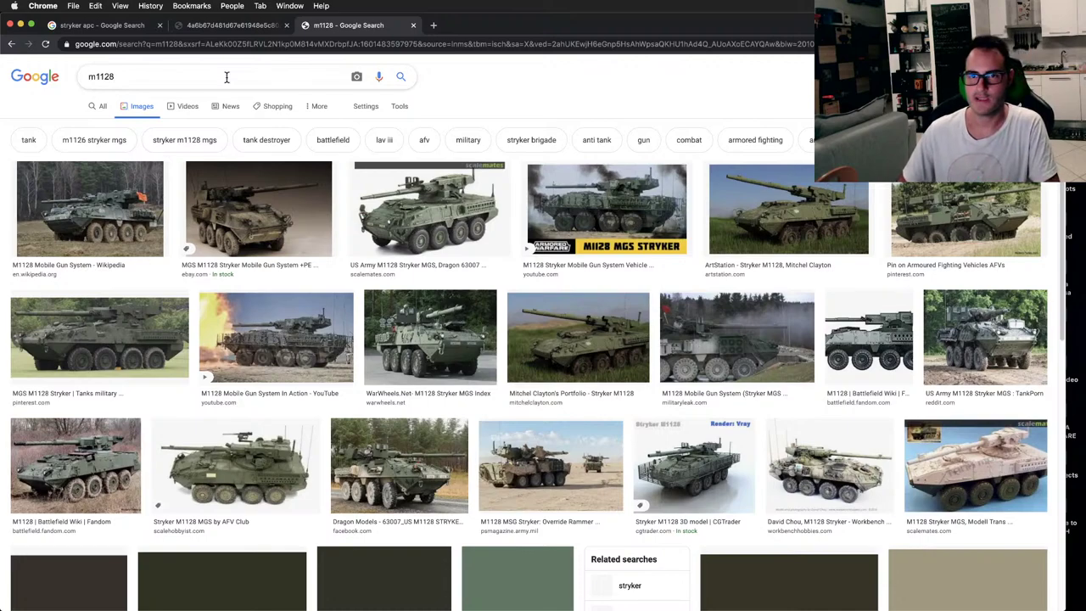
- Search for stryker ifv and open the Stryker Wikipedia article from the web results
double_click(227, 76)
text(stryker )
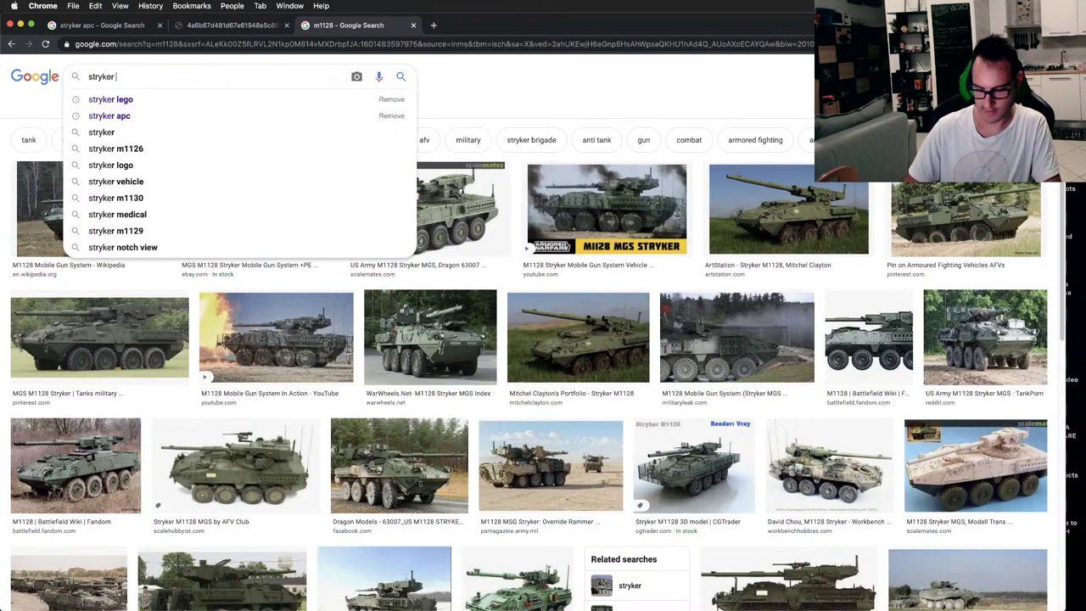
text(ifv)
key(Return)
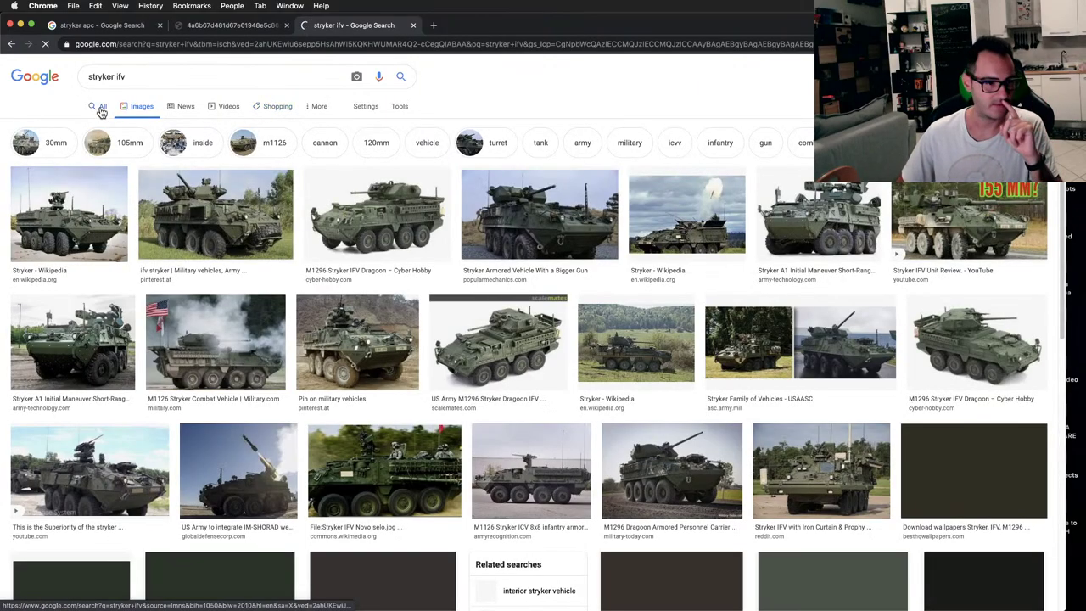
click(100, 111)
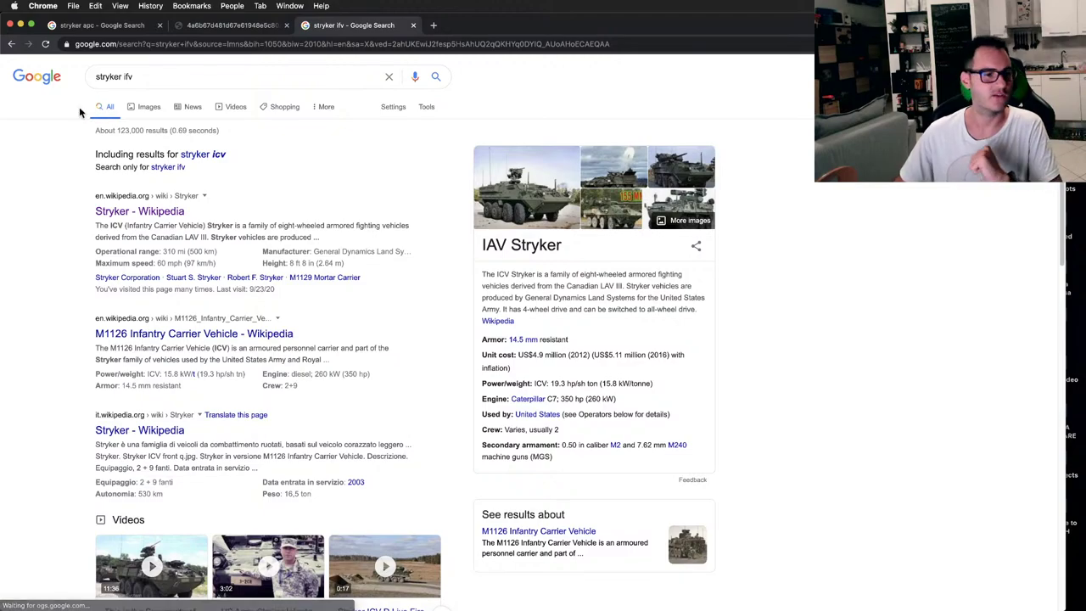
click(160, 215)
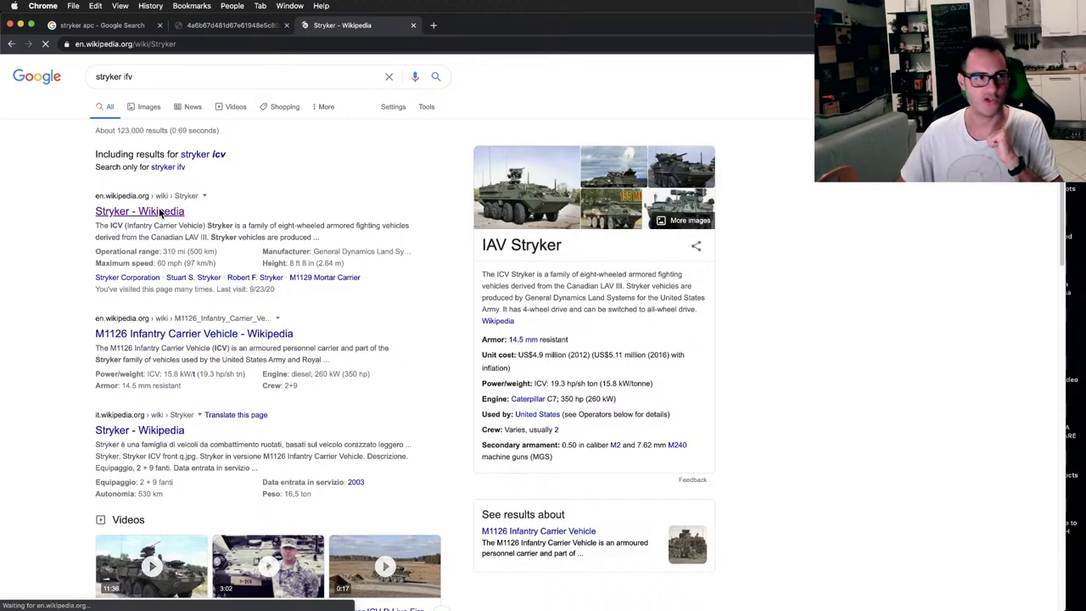
- Read the article's Armament section, including the Javelin missile preview and the 30mm cannon subsection
scroll(293, 318, down, 1)
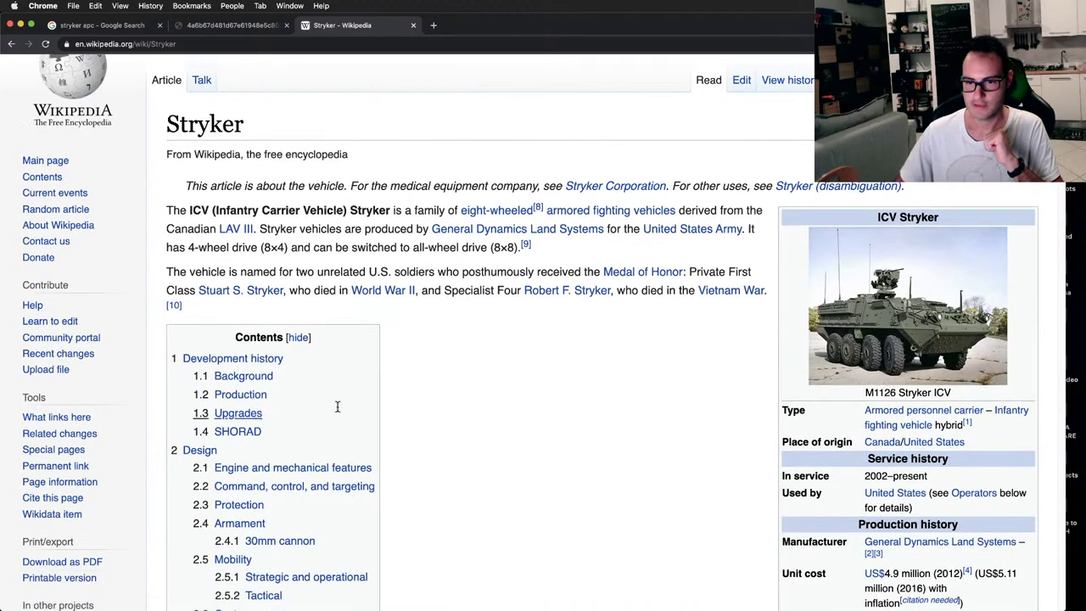
scroll(356, 403, down, 1)
scroll(462, 382, down, 2)
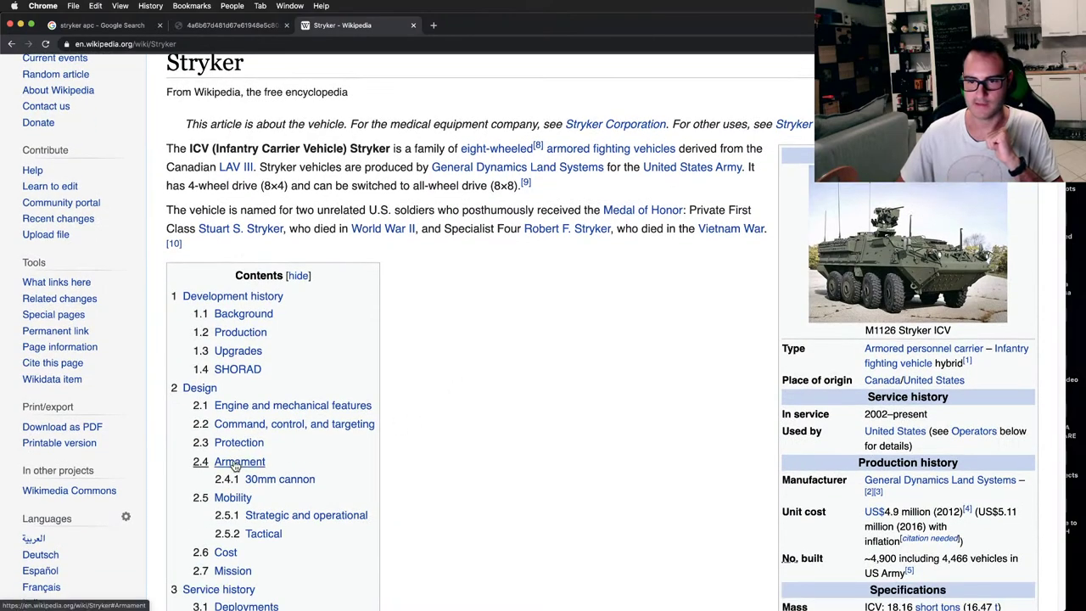
click(237, 462)
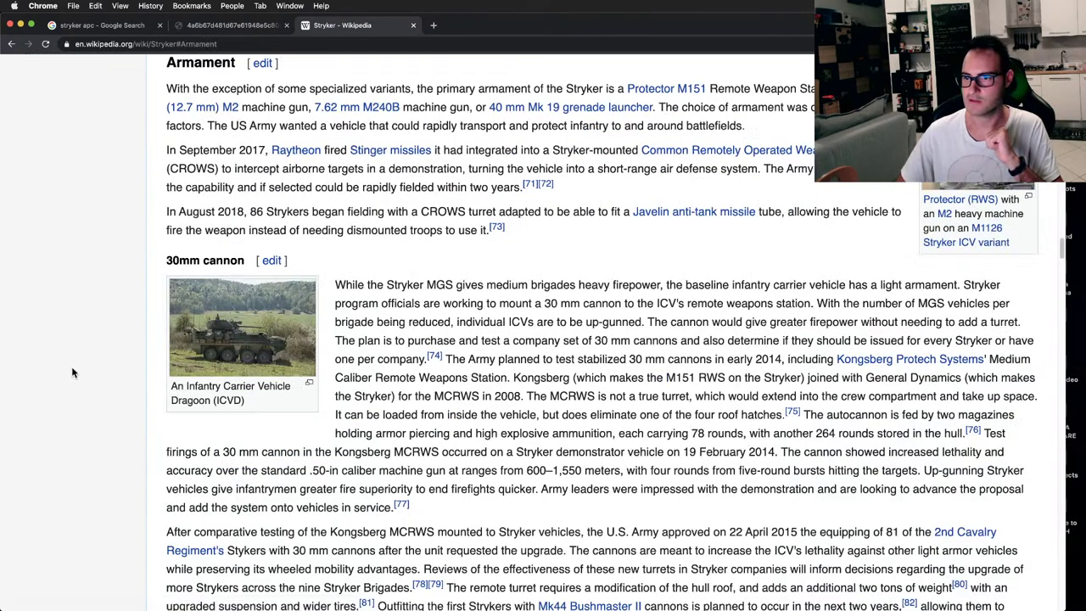
scroll(72, 373, down, 1)
mouse_move(567, 112)
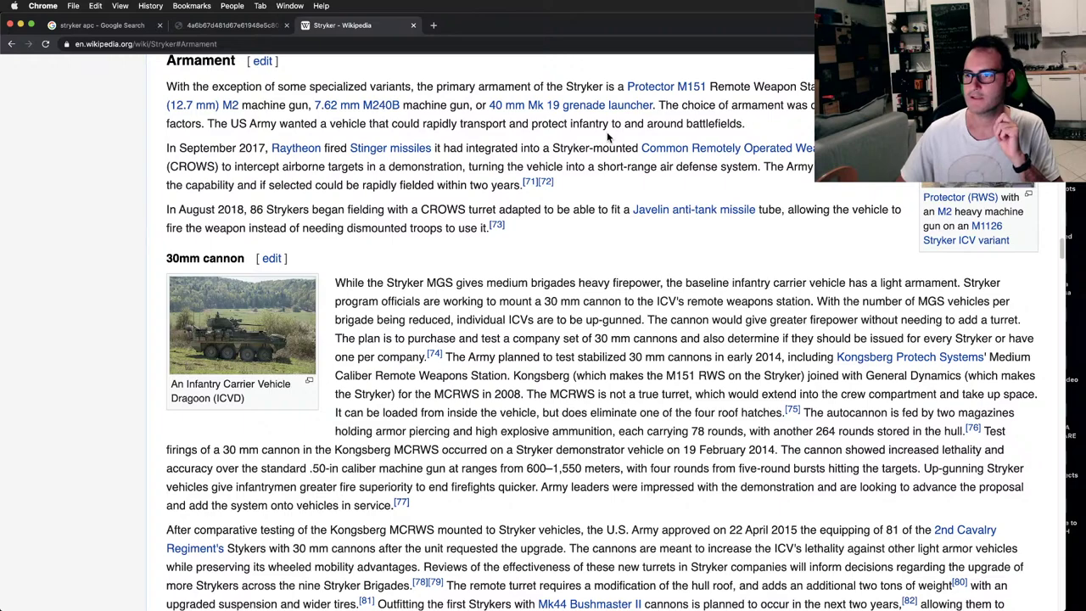
mouse_move(708, 213)
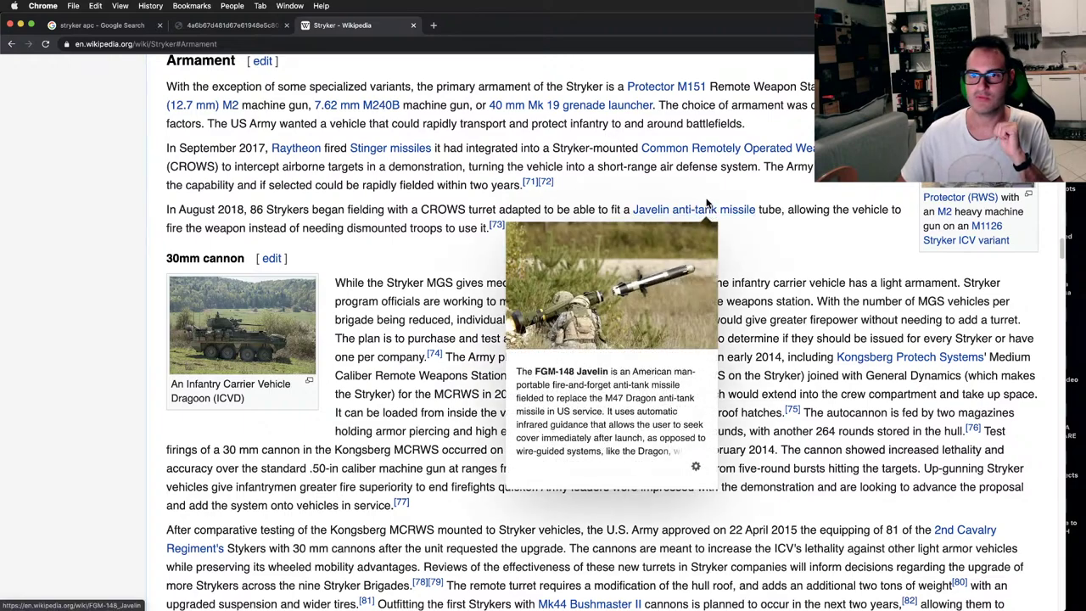
scroll(696, 194, down, 1)
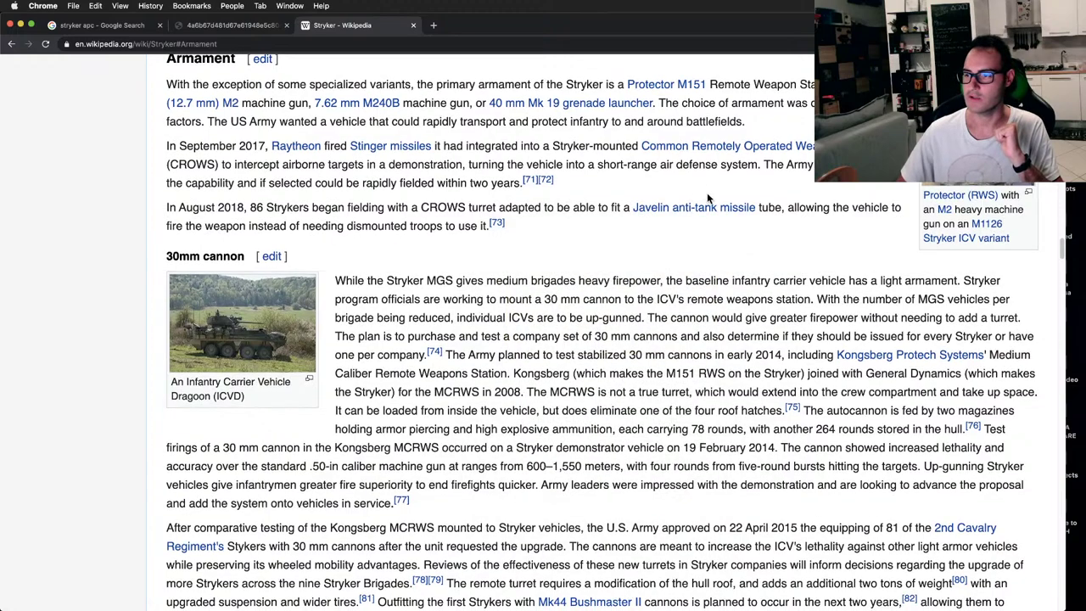
scroll(404, 186, down, 3)
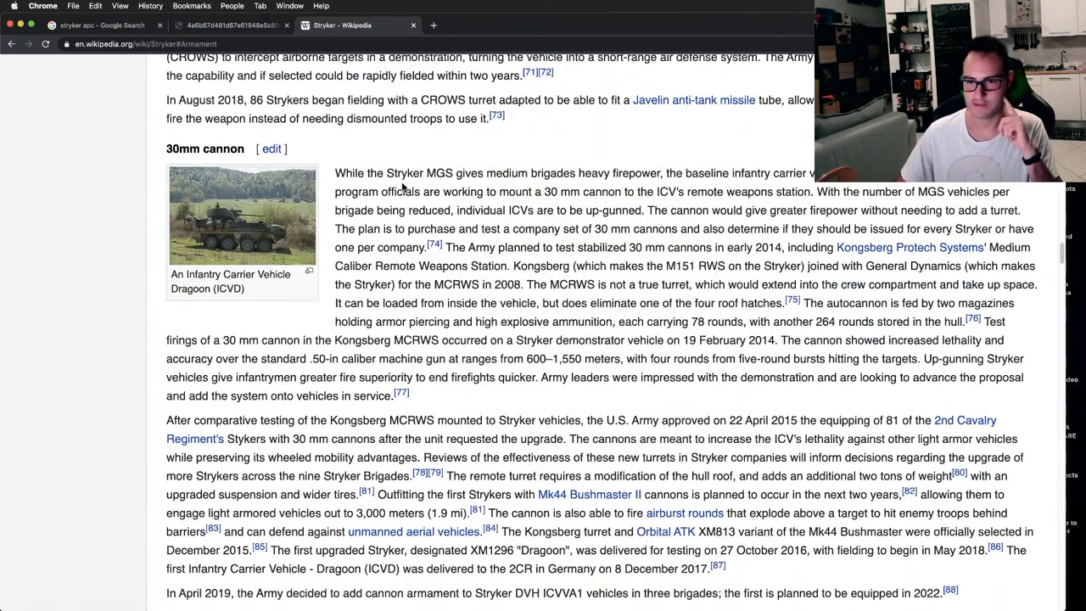
scroll(195, 201, down, 5)
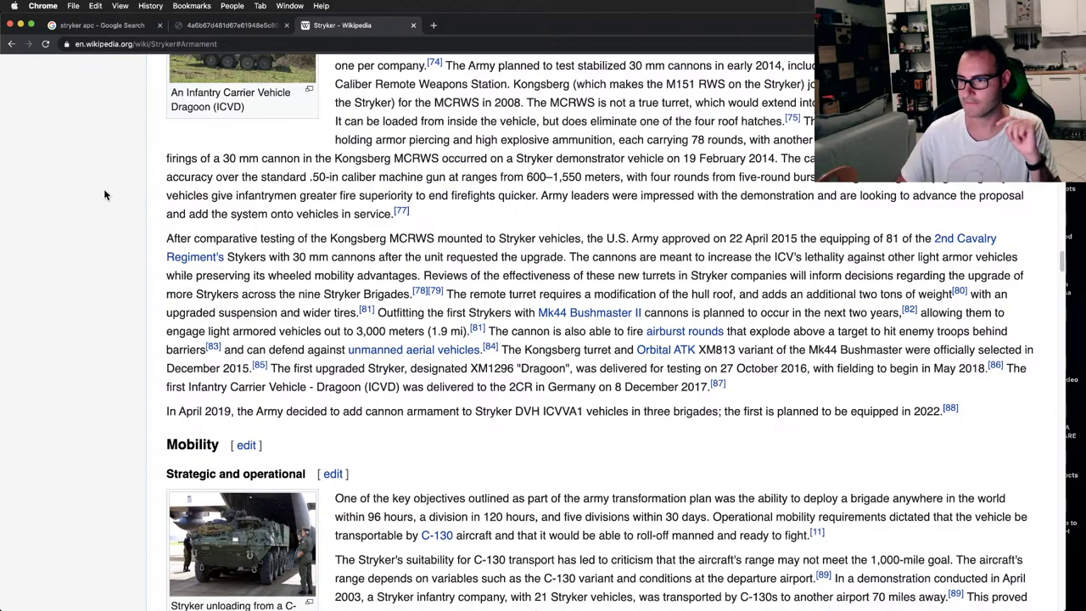
- Examine the article's Variants section, from the M1126 to the M1135, including the M1129 Mortar Carrier and M1134 Anti-Tank Guided Missile Vehicle previews
scroll(104, 194, down, 20)
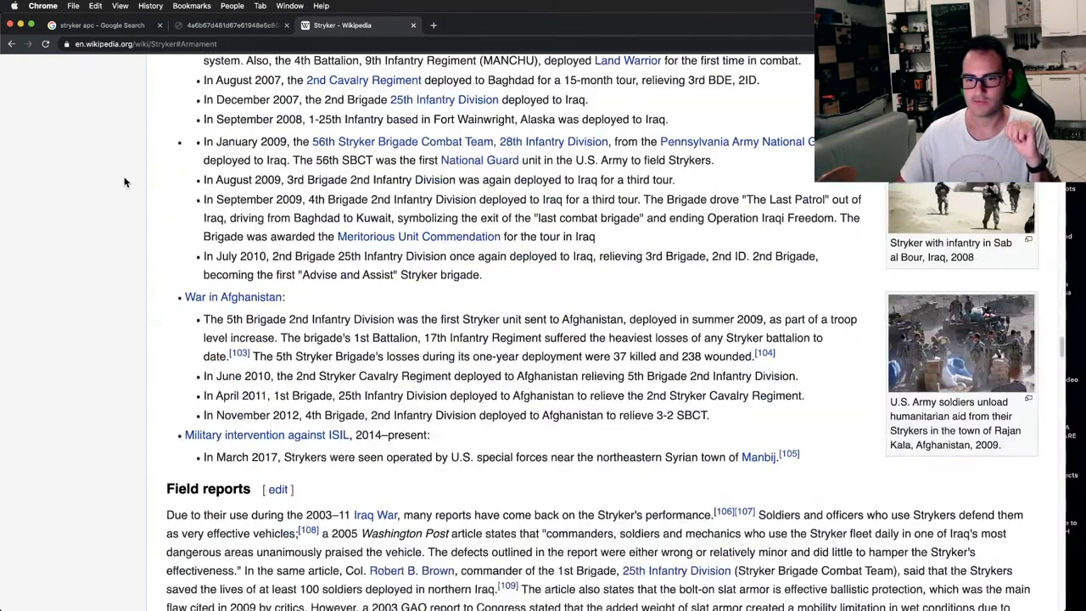
scroll(124, 182, down, 15)
scroll(128, 182, up, 4)
scroll(152, 195, down, 1)
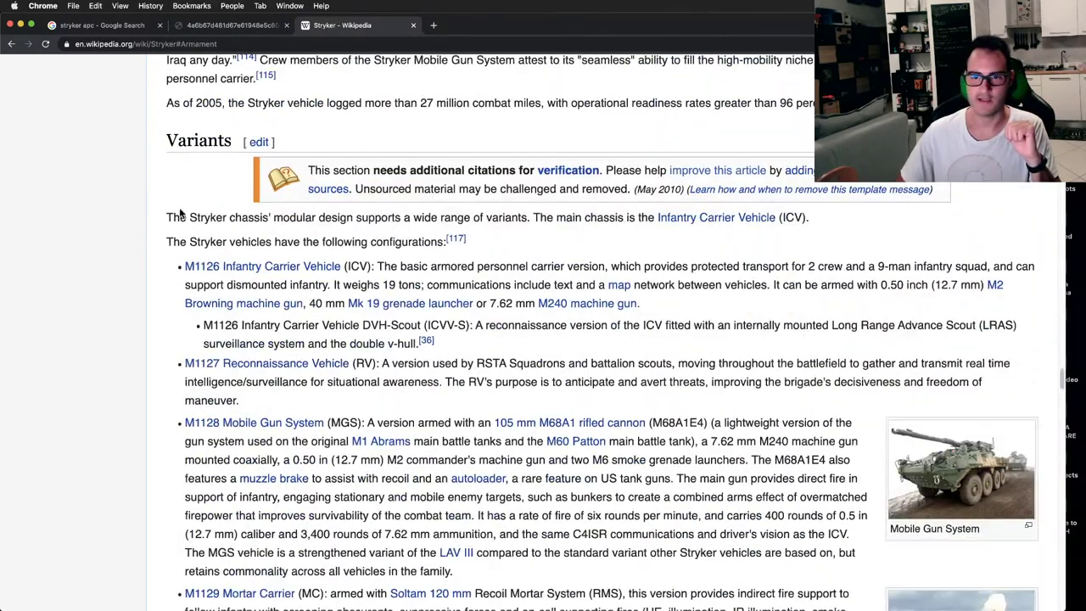
scroll(123, 270, down, 2)
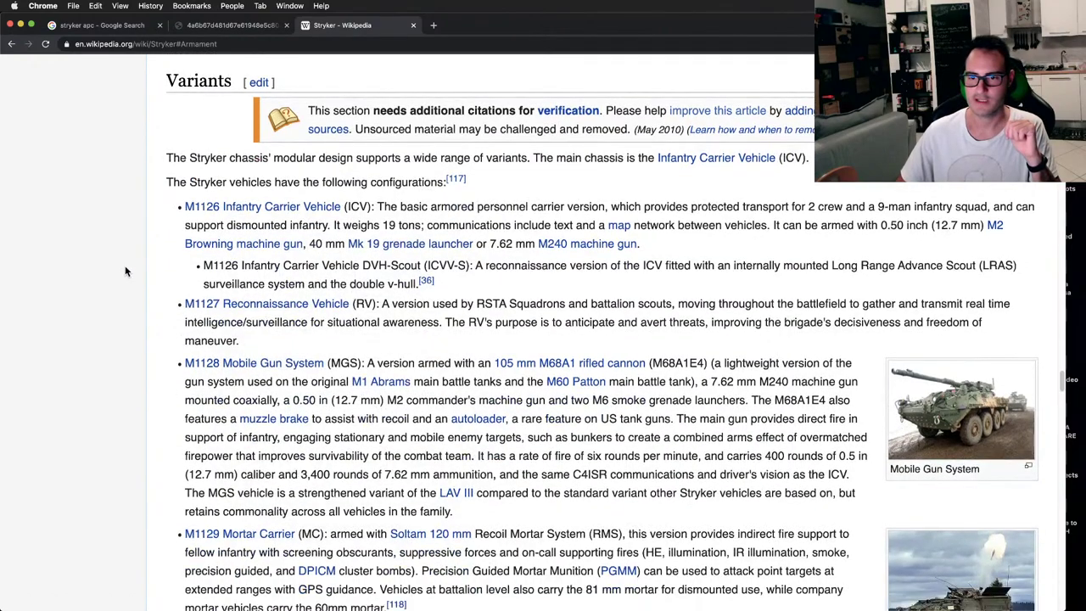
scroll(126, 271, down, 3)
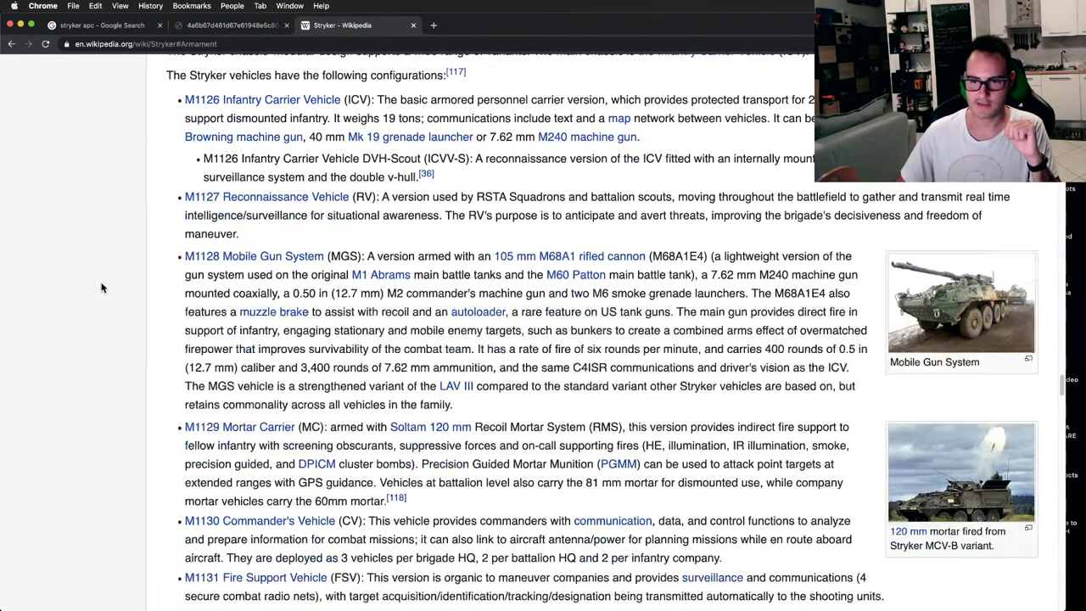
mouse_move(279, 436)
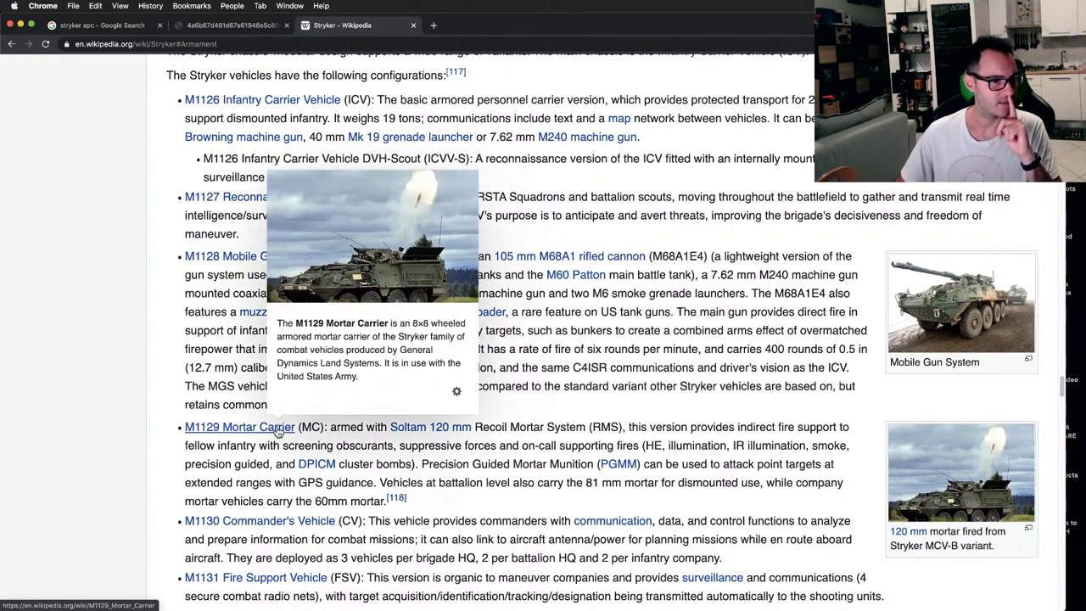
scroll(131, 404, down, 2)
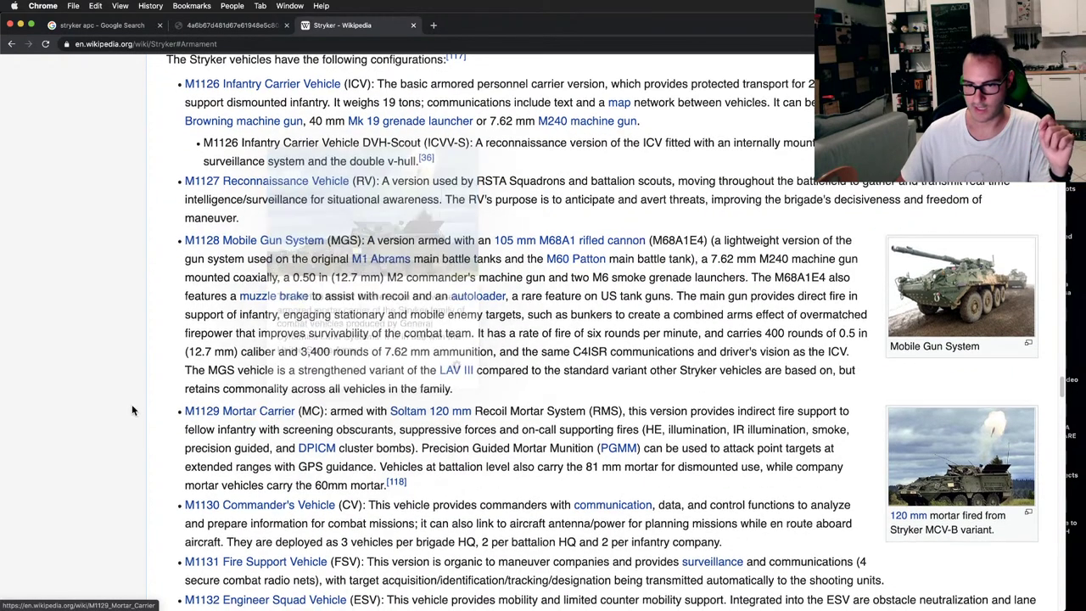
scroll(130, 408, down, 7)
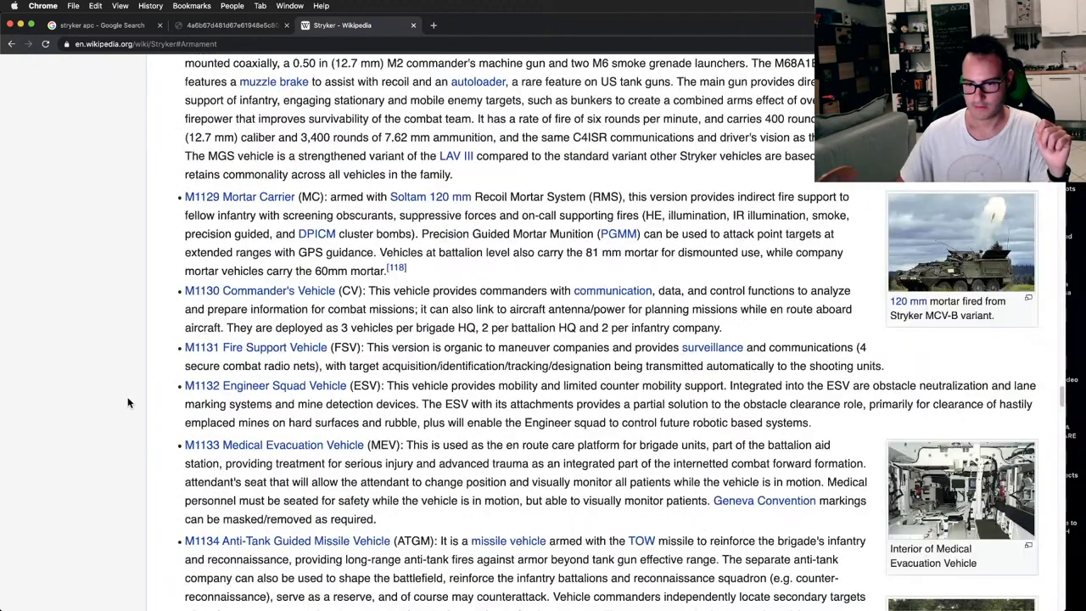
scroll(129, 403, down, 2)
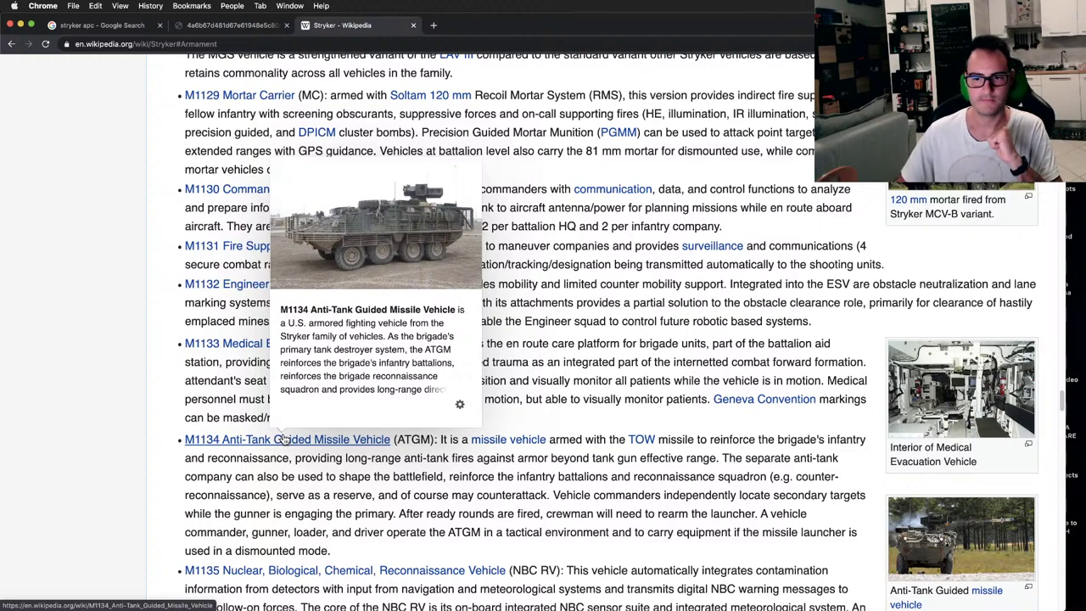
scroll(127, 382, down, 3)
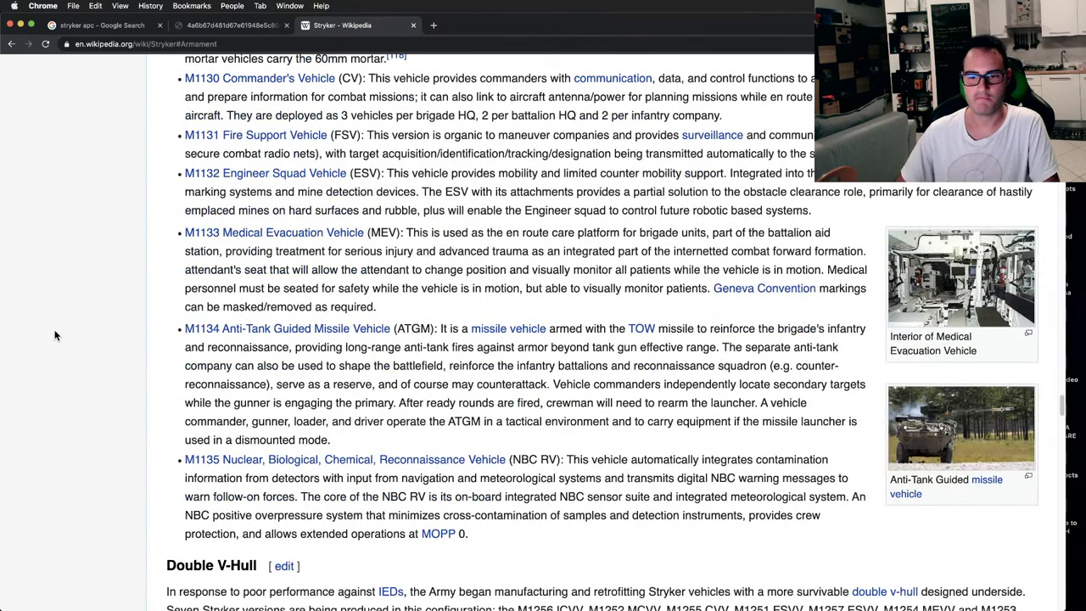
- Close the Wikipedia article, switch to Studio, and compare the orange wedge assembly from several angles with the Stryker A1 photo in Chrome
key(super+w)
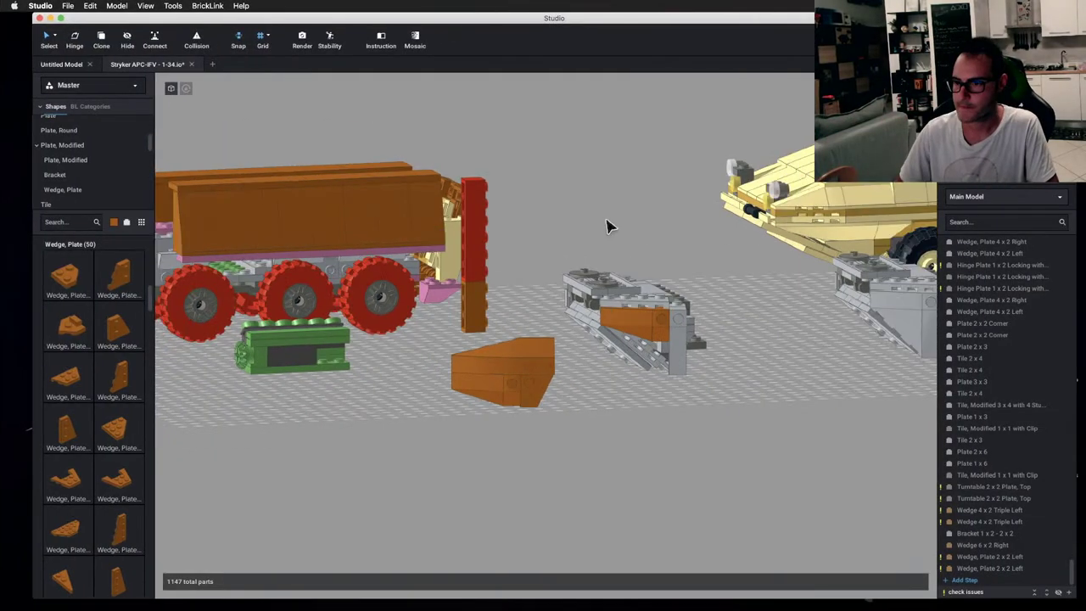
click(509, 360)
right_drag(509, 361, 548, 371)
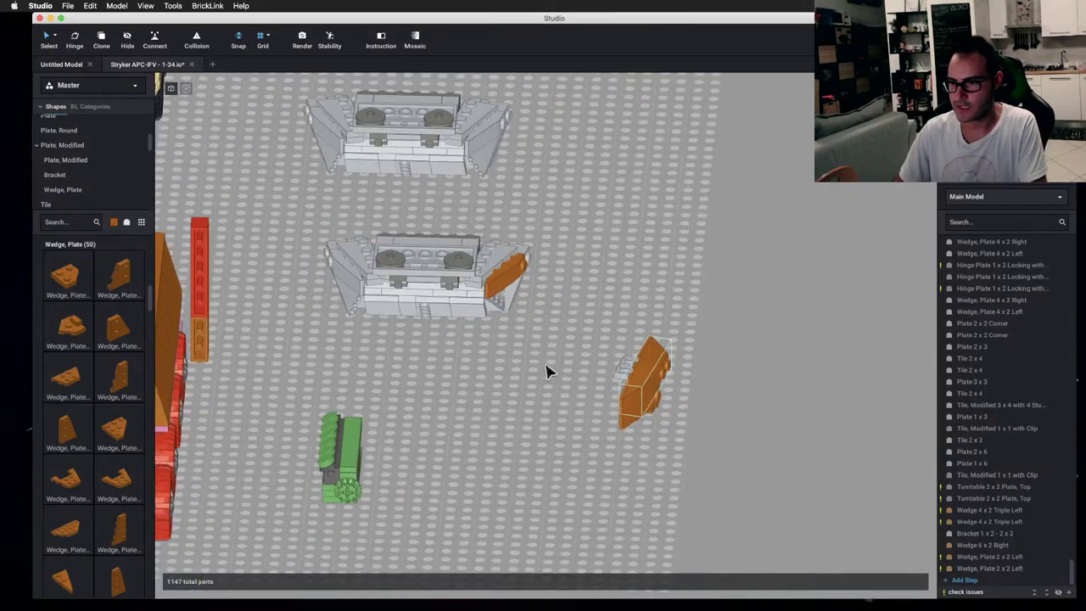
right_drag(662, 397, 625, 395)
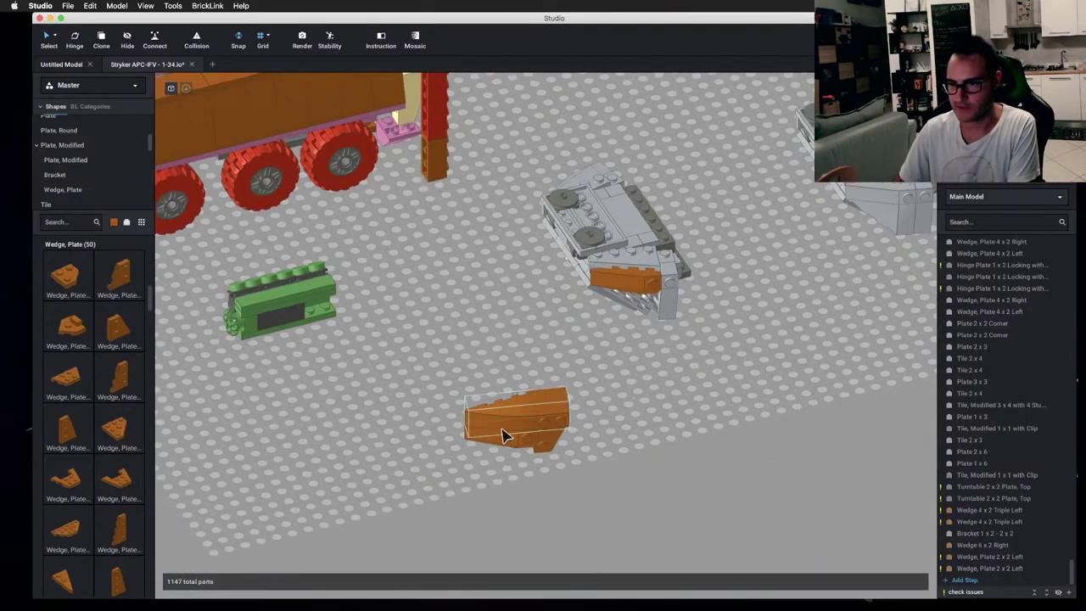
right_drag(501, 431, 684, 279)
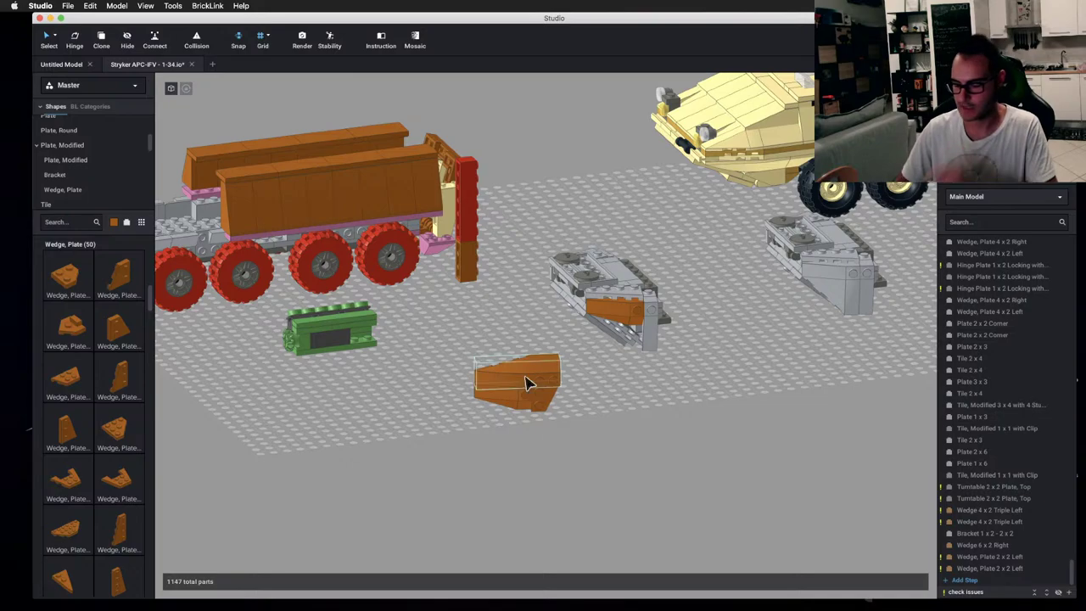
key(ctrl+Left)
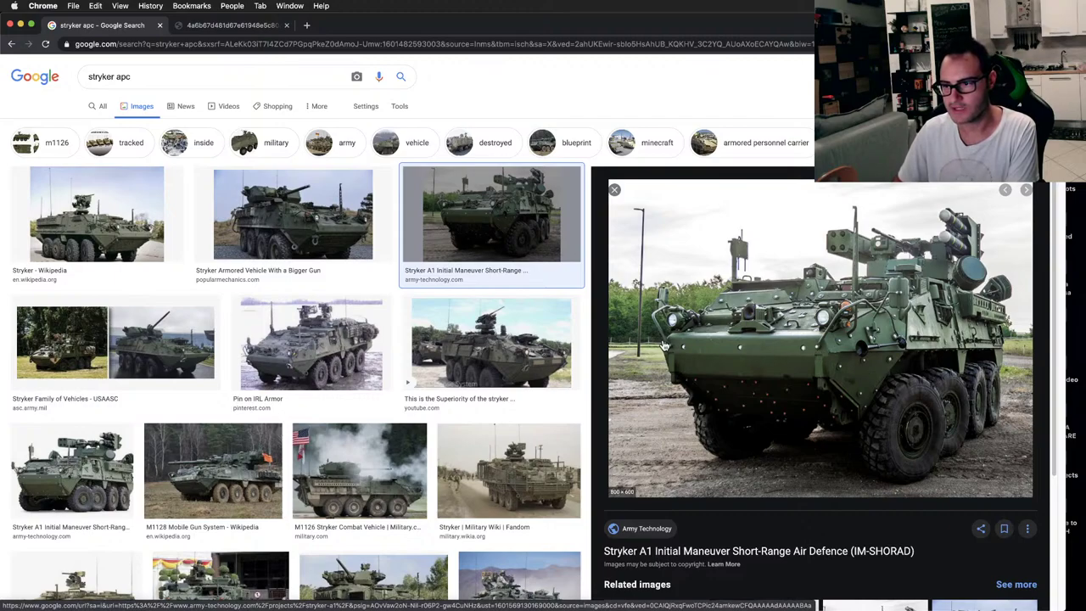
key(ctrl+Right)
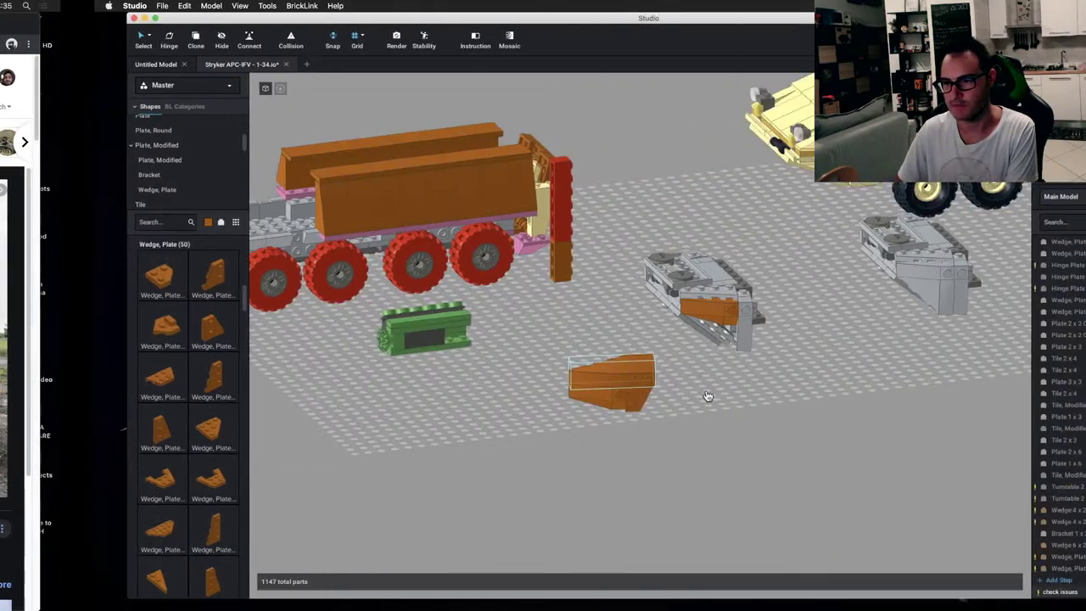
- Compare the orange wedge assembly with the Stryker A1 photo in Chrome, returning to Studio
right_drag(705, 395, 472, 441)
key(ctrl+Left)
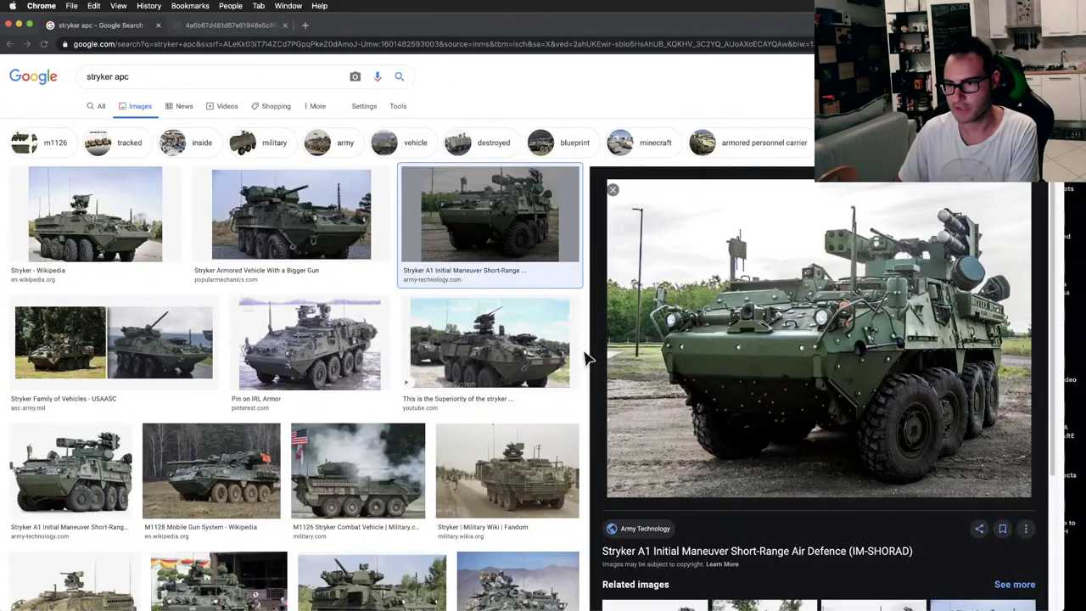
key(ctrl+Right)
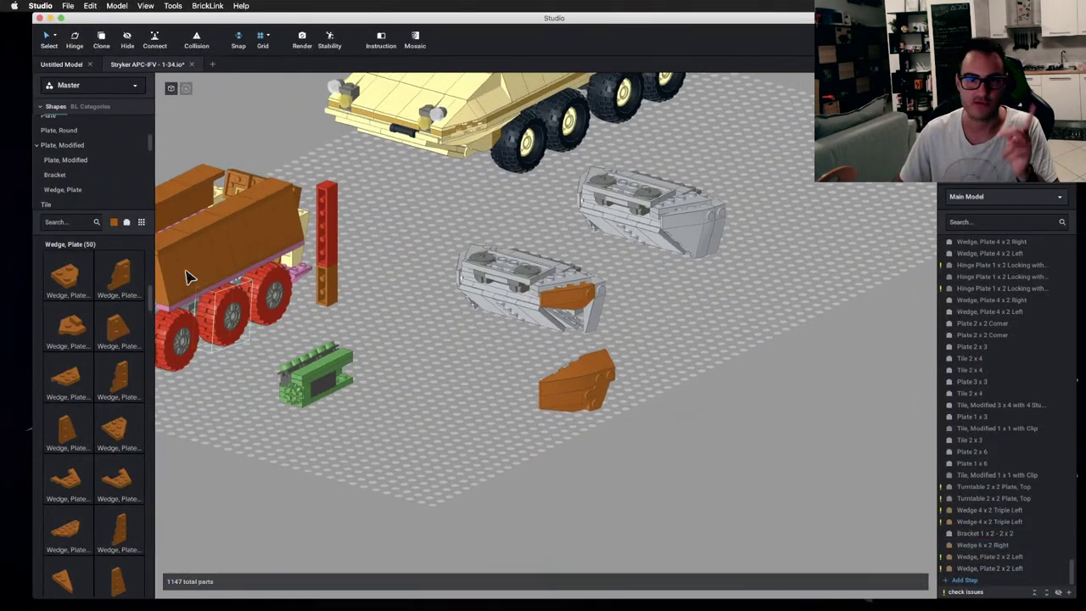
- Place an orange Slope 30 1 x 2 x 2/3 near the wedge assembly and duplicate it into a row of four
scroll(51, 142, up, 3)
click(91, 150)
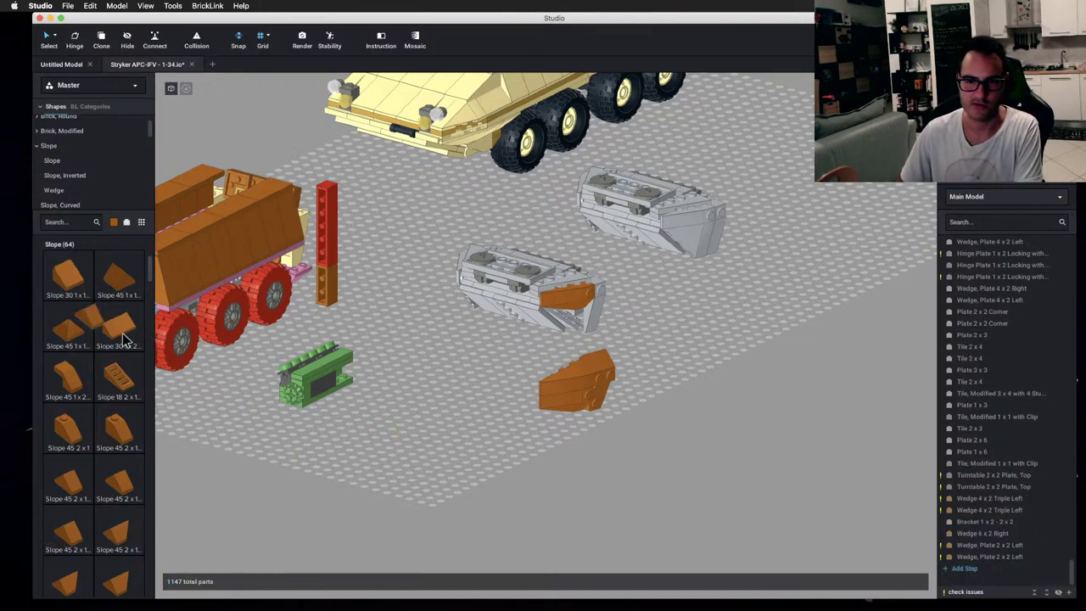
drag(123, 340, 478, 451)
right_drag(496, 488, 547, 467)
key(c)
click(600, 434)
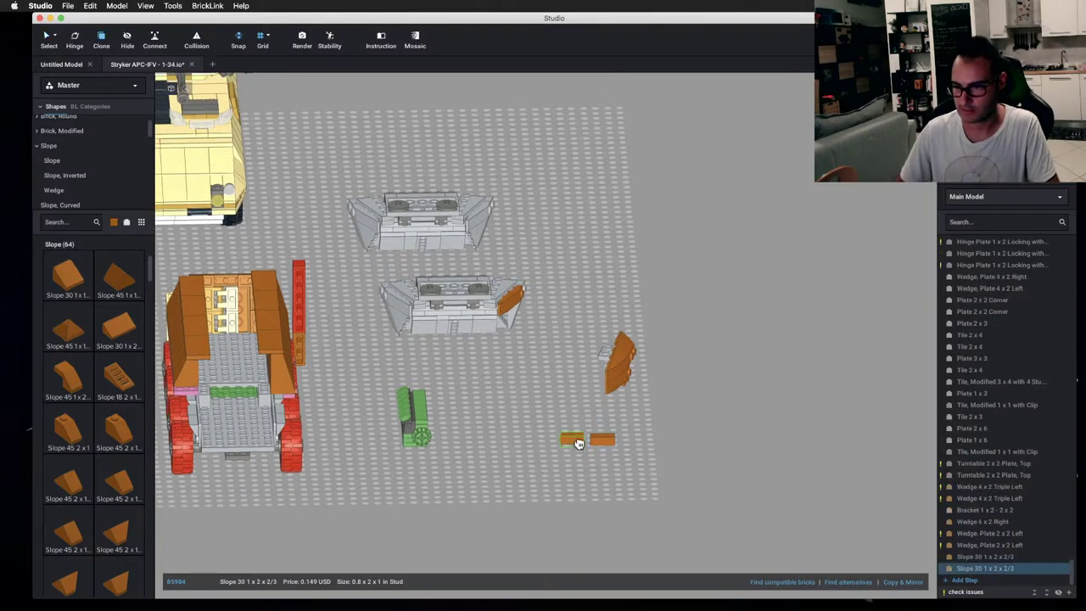
key(Escape)
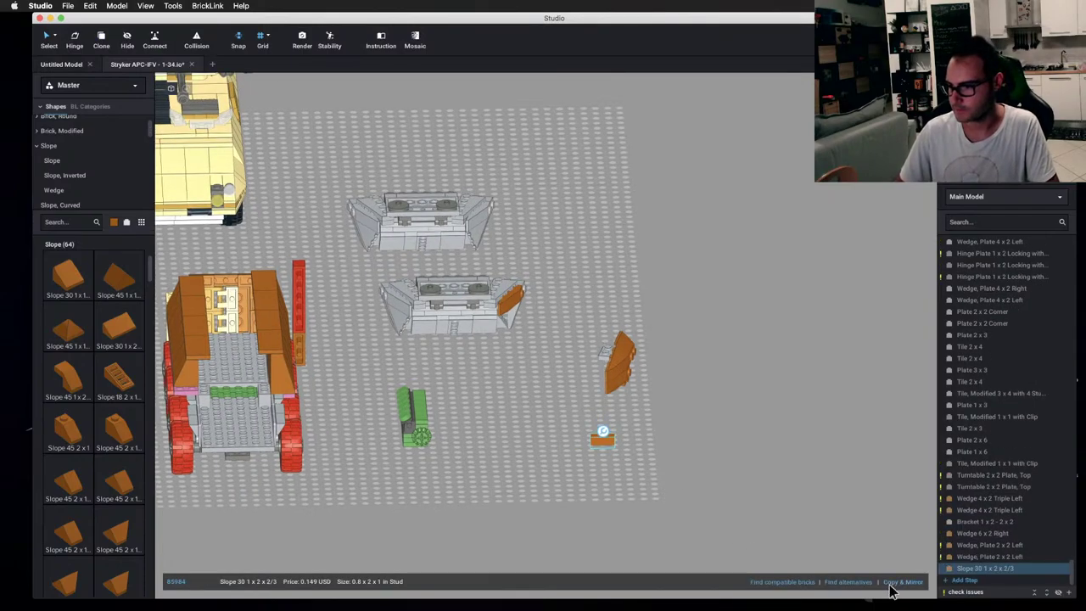
click(895, 584)
click(895, 583)
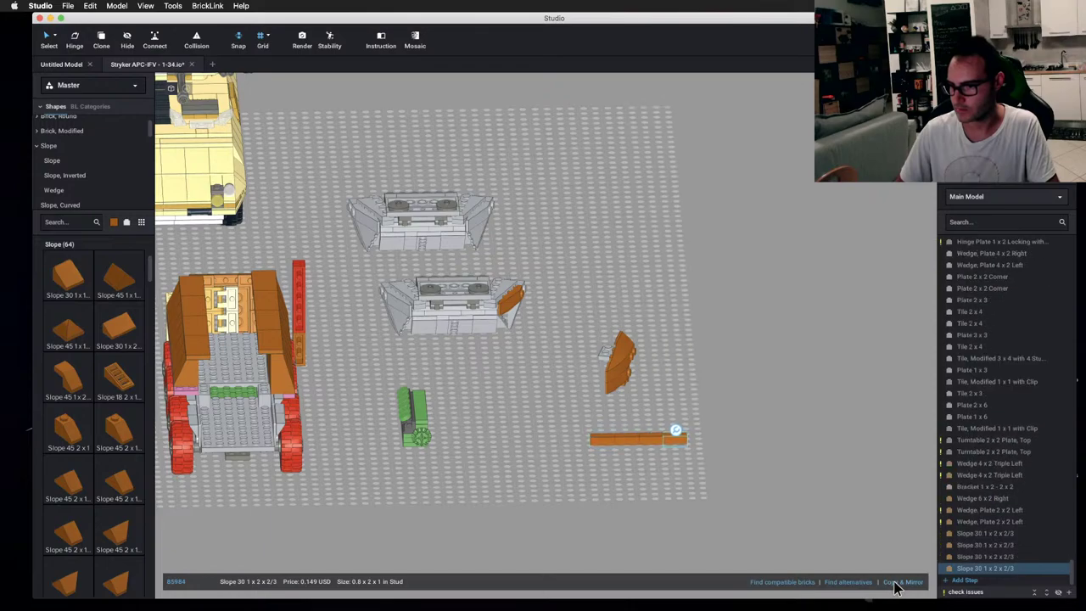
click(767, 496)
- Duplicate the row of four slopes and place the copy parallel to the first row
drag(586, 429, 642, 462)
key(Escape)
drag(571, 412, 721, 472)
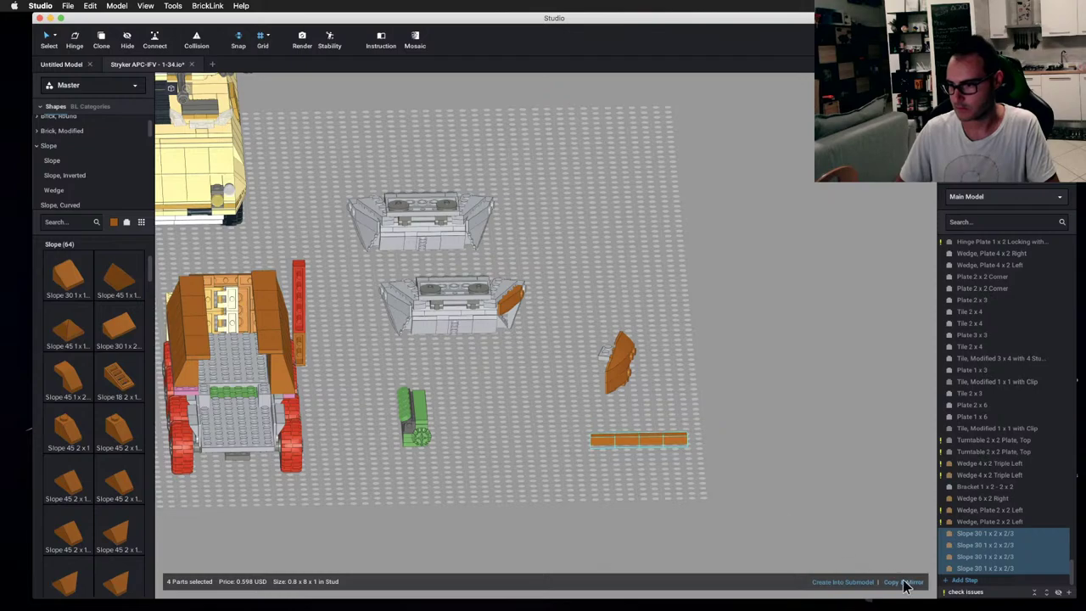
click(904, 584)
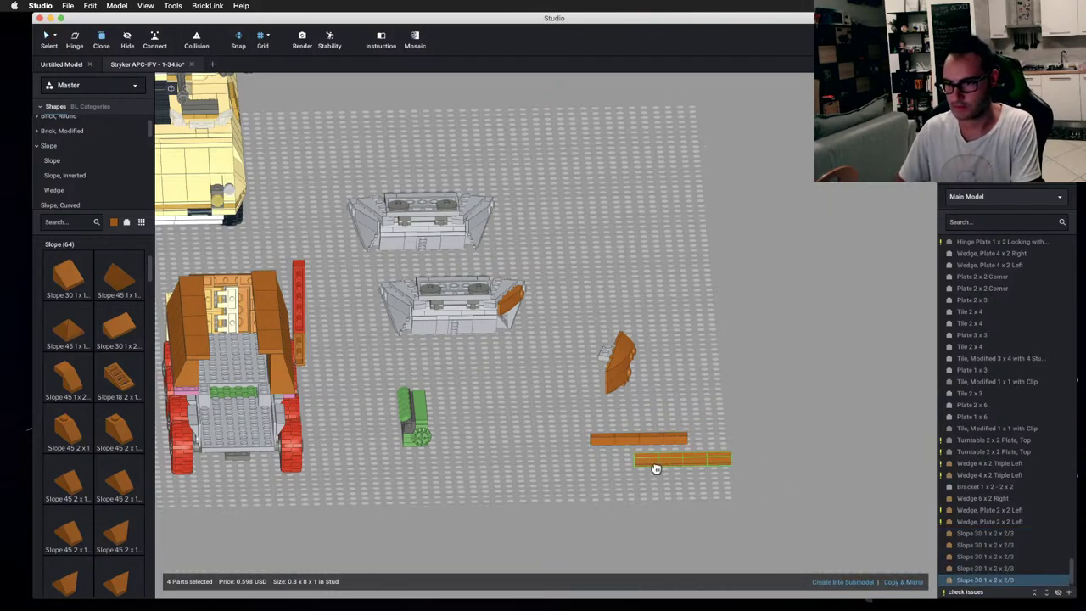
click(649, 468)
right_drag(671, 480, 617, 480)
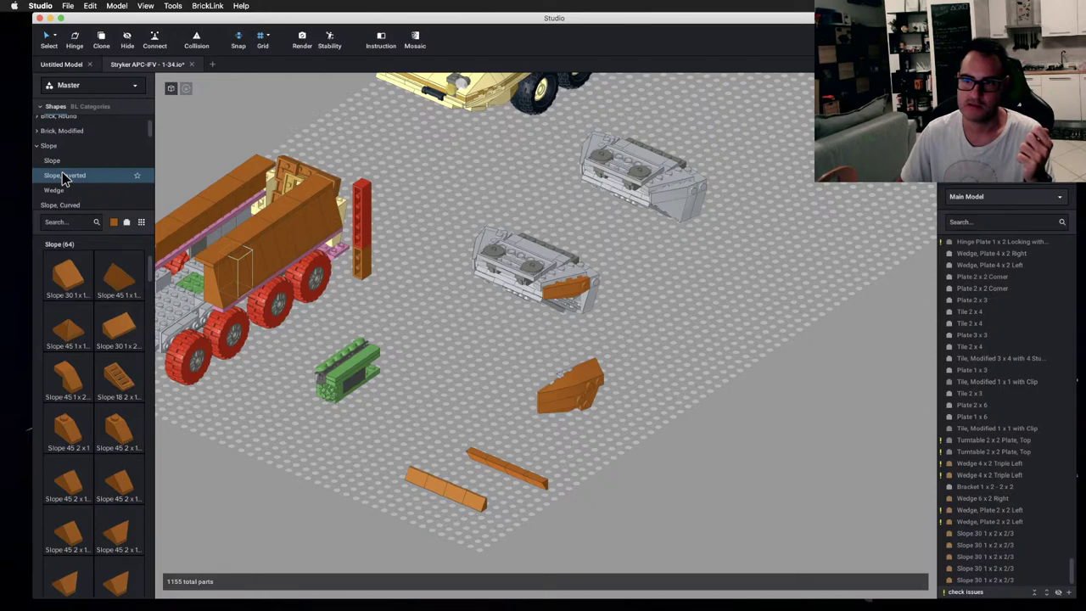
- Add an orange Plate 2 x 8 upright against the row of slopes nearest the wedge assembly
right_drag(373, 315, 397, 311)
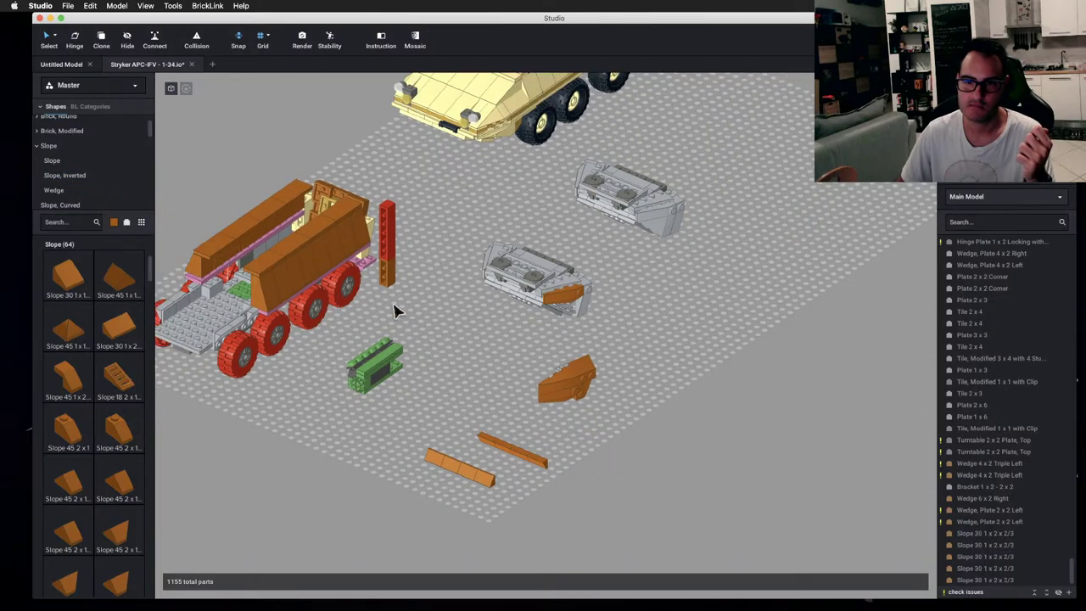
scroll(94, 178, down, 1)
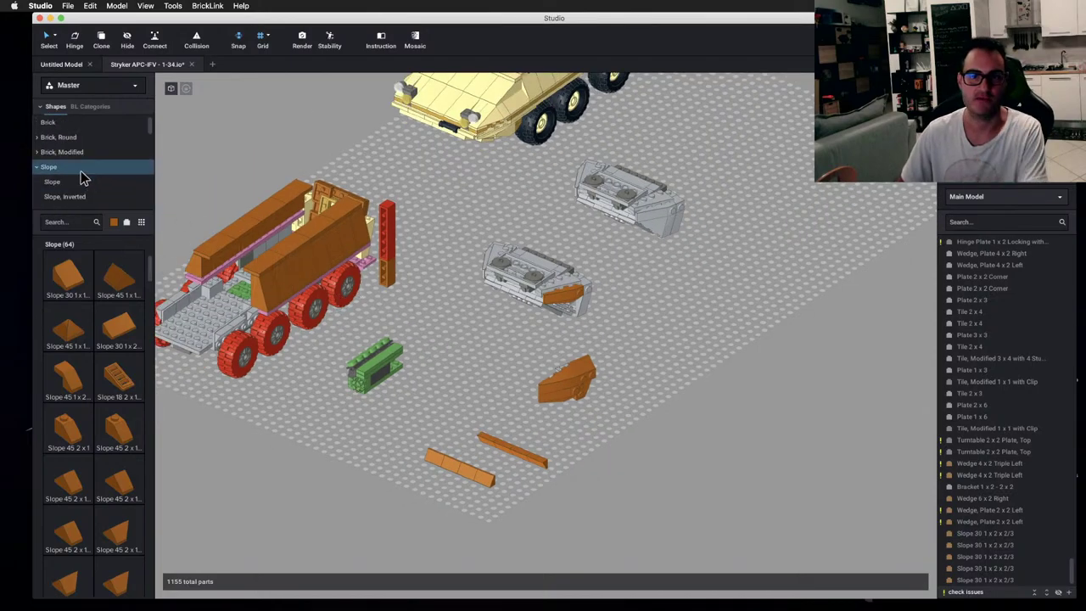
scroll(83, 176, down, 3)
click(82, 182)
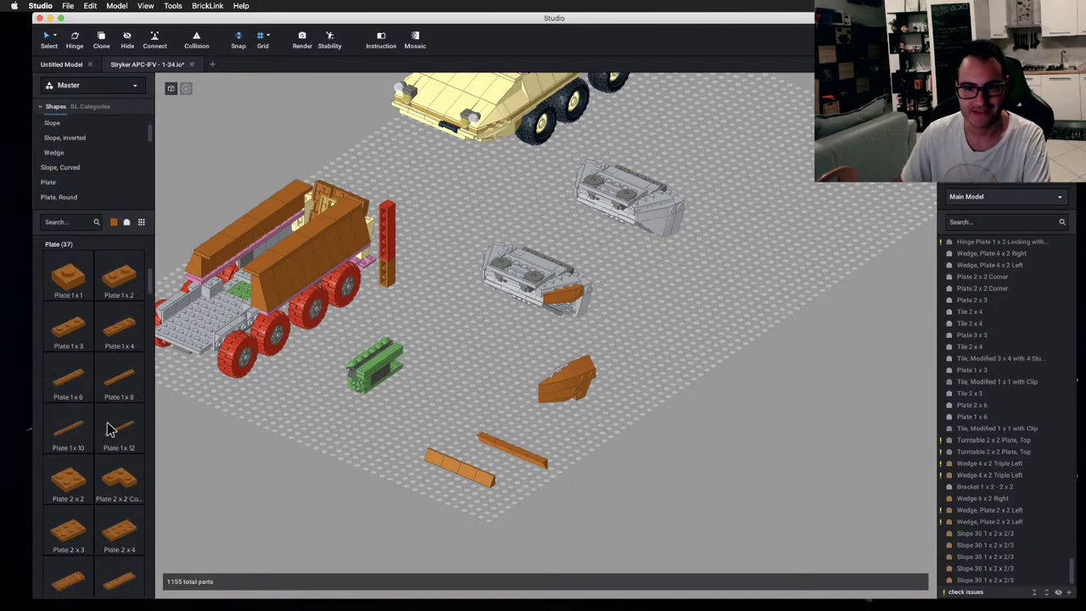
scroll(114, 441, down, 2)
scroll(118, 449, down, 1)
drag(119, 485, 507, 448)
drag(401, 444, 416, 466)
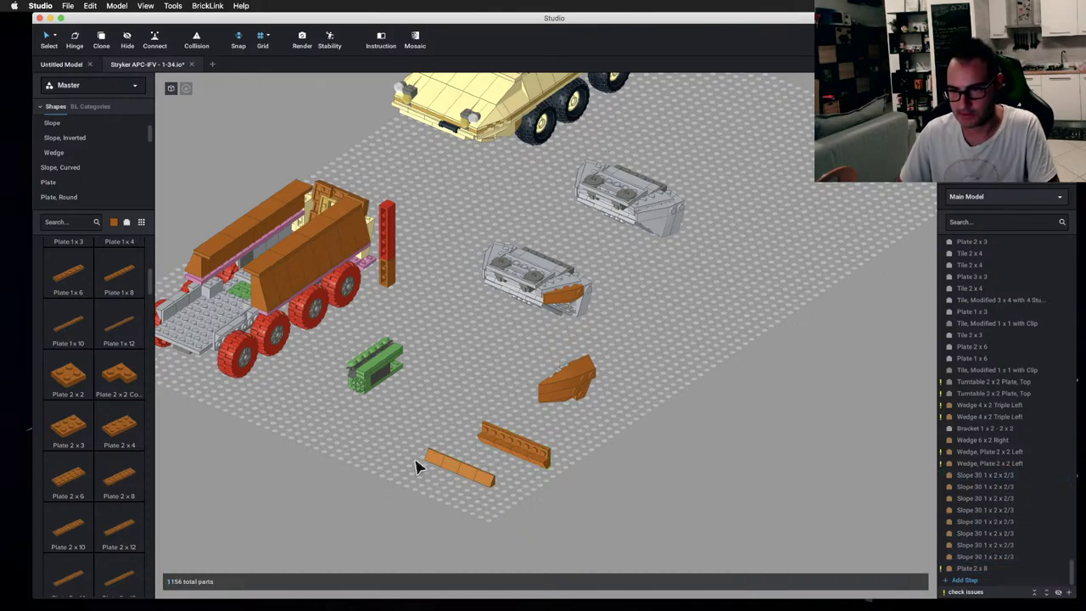
- Move the loose row of four Slope 30 pieces onto the Plate 2 x 8, beside the other row
right_drag(416, 466, 513, 479)
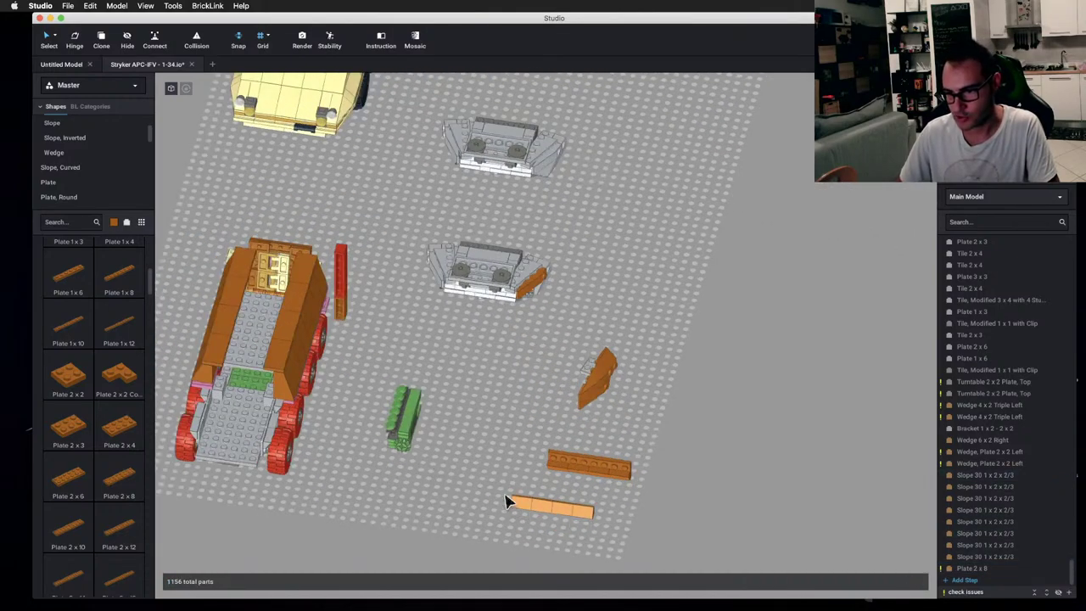
click(506, 501)
drag(560, 514, 598, 480)
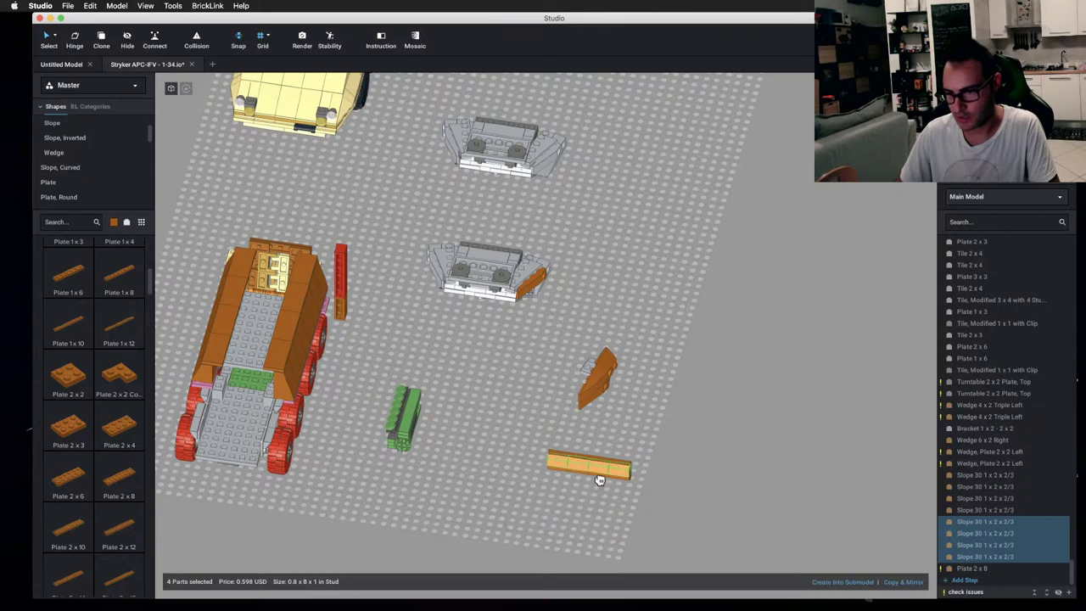
click(618, 537)
right_drag(618, 538, 591, 509)
- Compare the shape of the orange slope bar with the Stryker A1 photo in Chrome, returning to Studio
key(super+Tab)
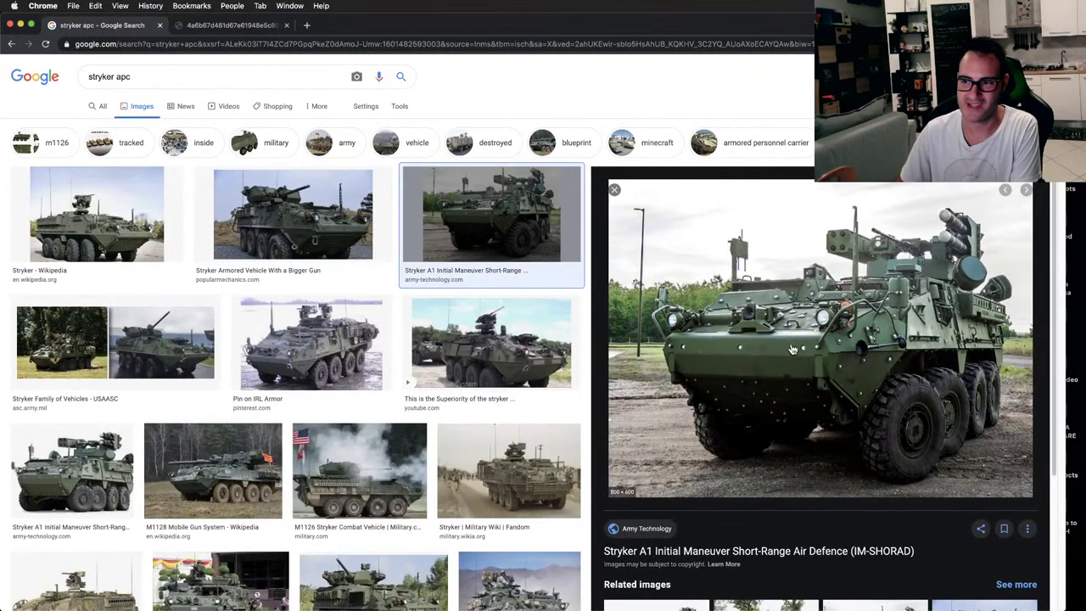
key(super+Tab)
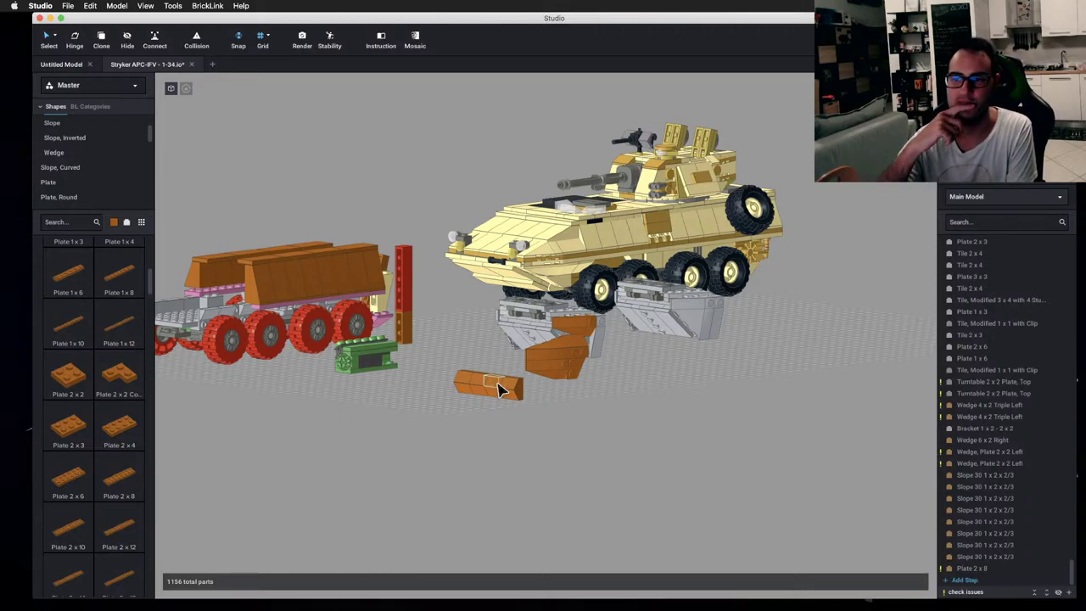
key(super+Tab)
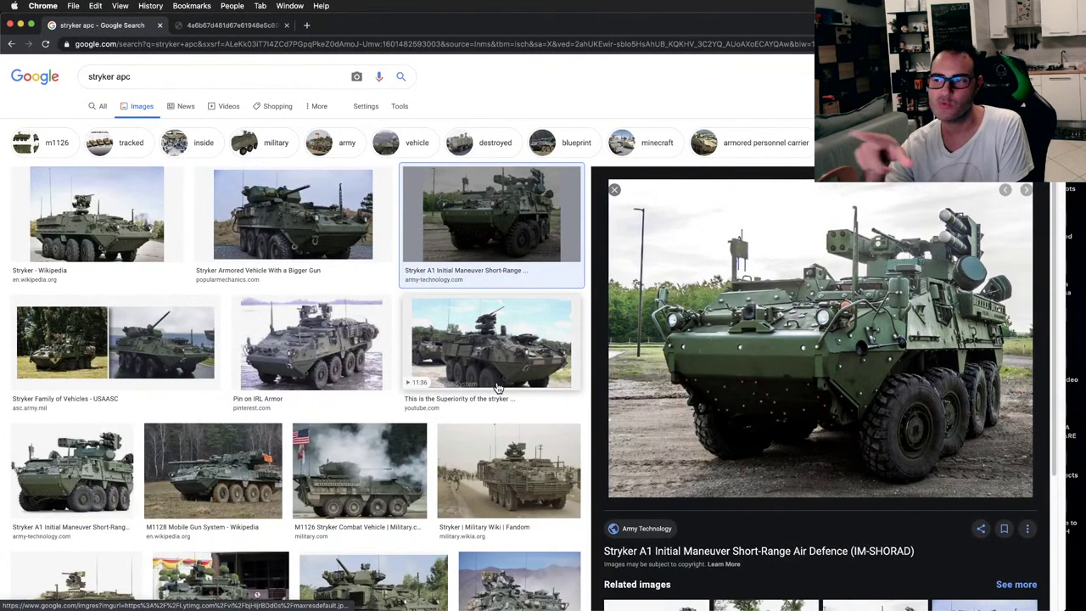
key(super+Tab)
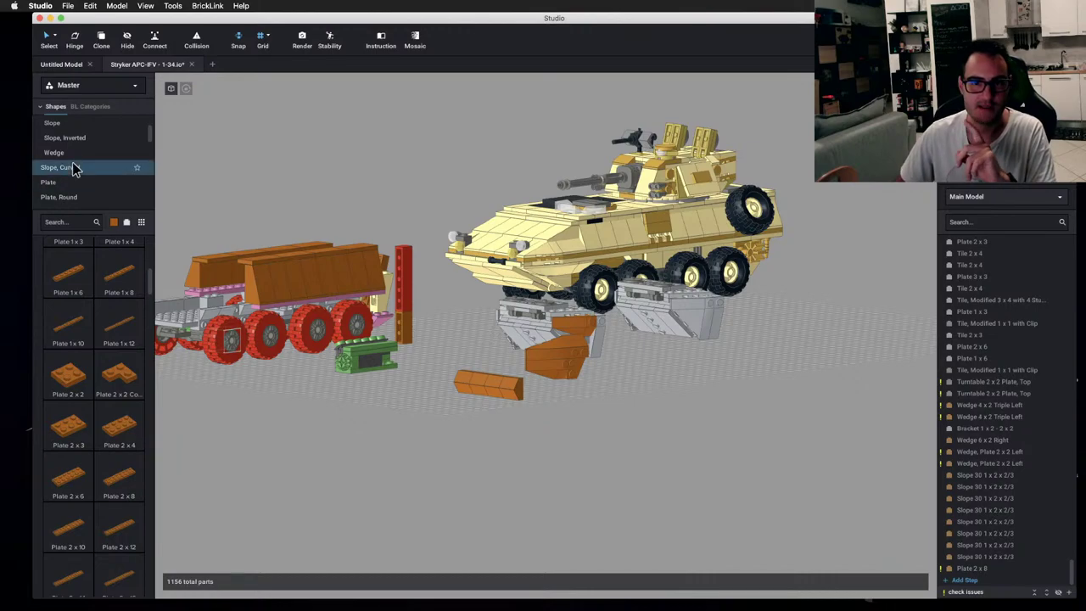
- Find the Slope 33 2 x 2 Double among the slope parts and place one in front of the orange slope bar
click(78, 123)
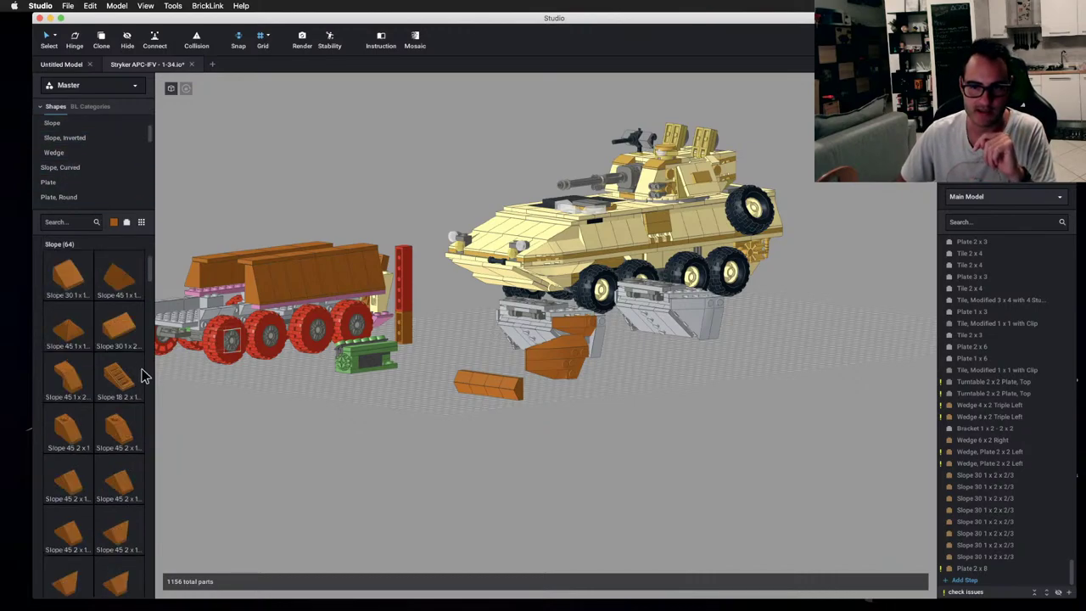
scroll(140, 369, up, 1)
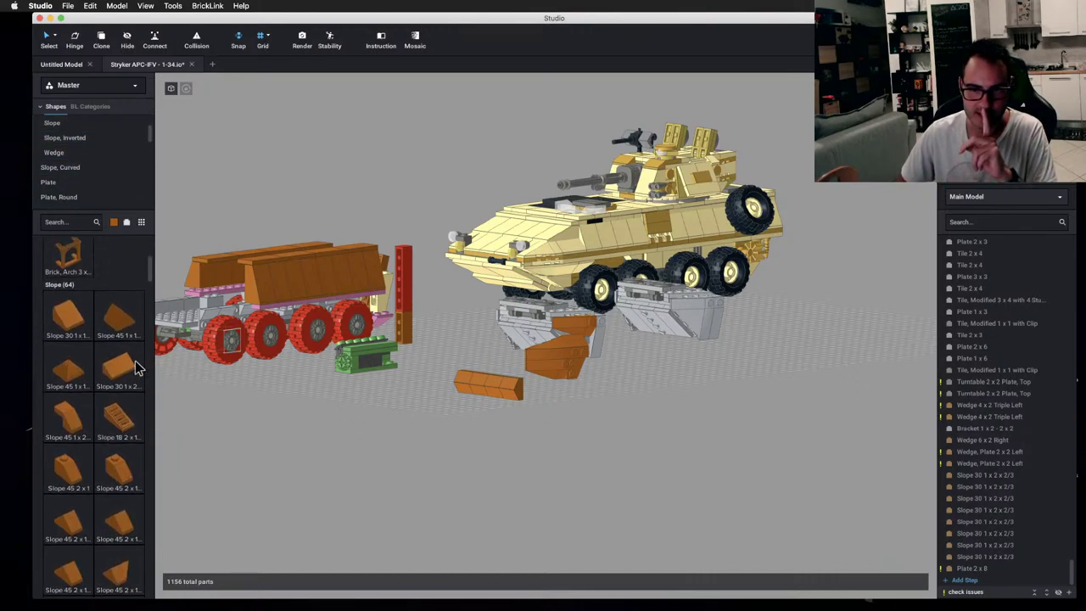
scroll(137, 369, down, 1)
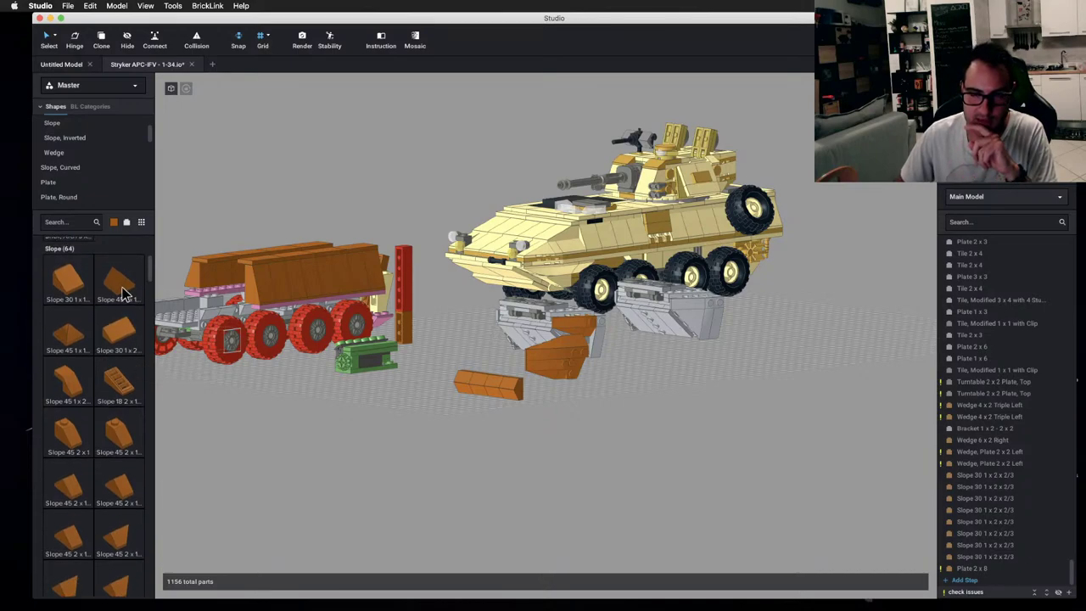
scroll(123, 292, down, 5)
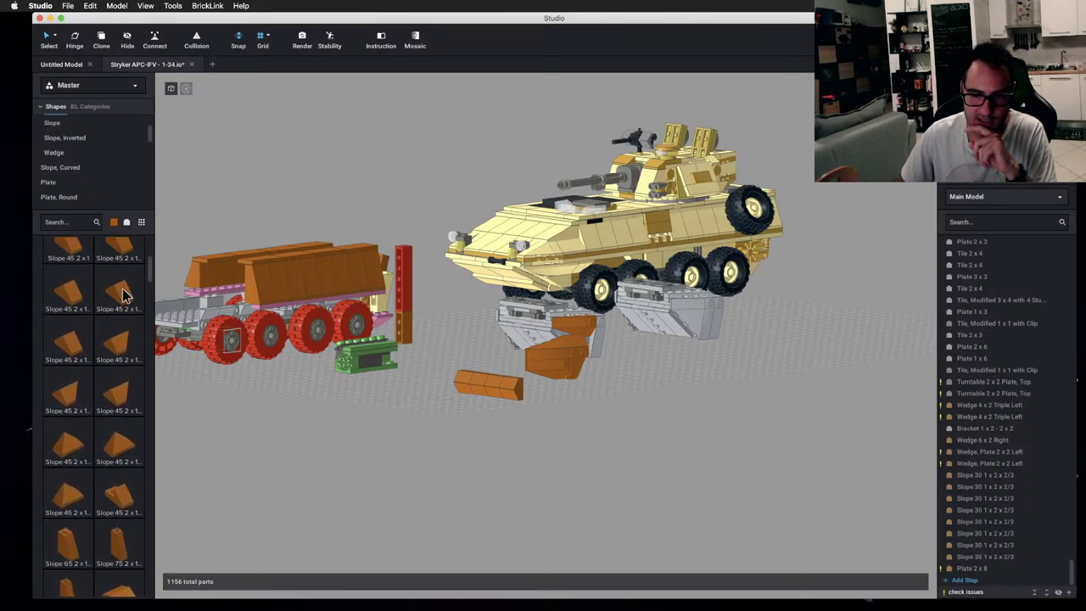
scroll(123, 293, down, 2)
click(125, 402)
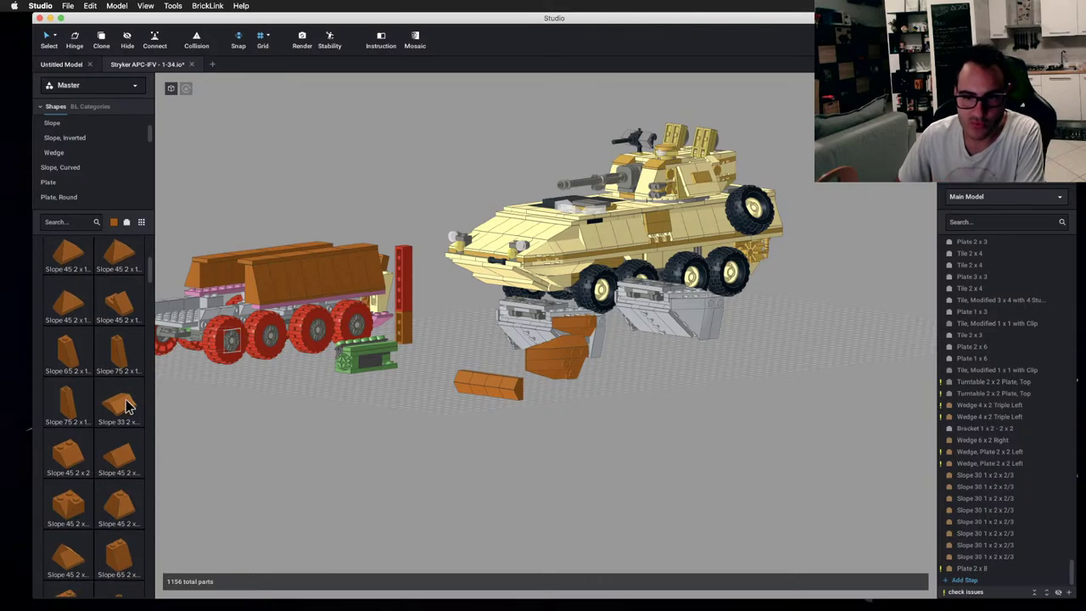
scroll(478, 424, up, 2)
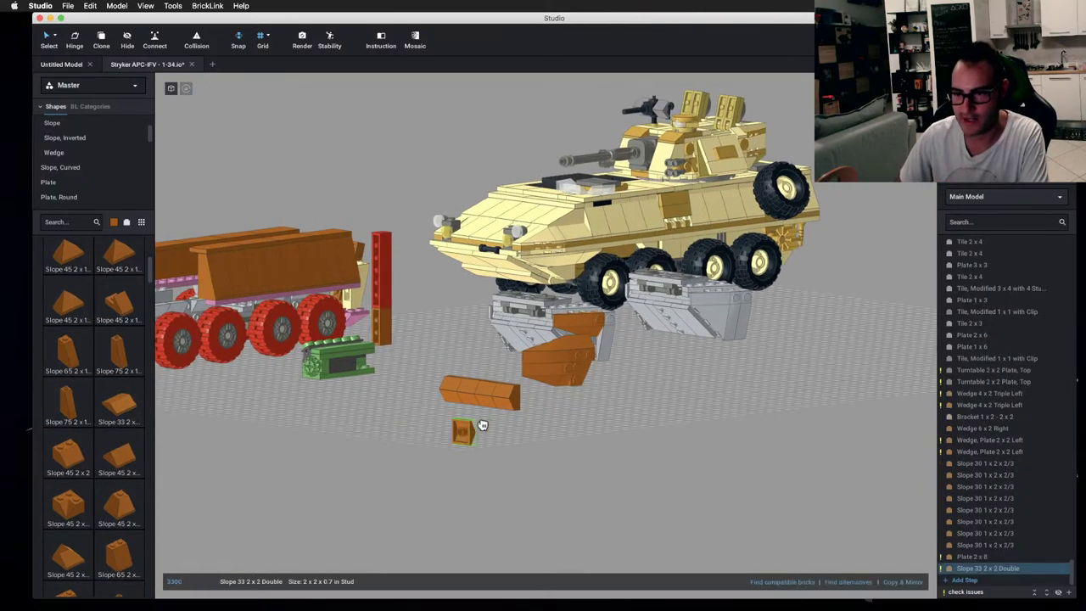
click(483, 422)
right_drag(553, 450, 368, 419)
scroll(303, 412, up, 5)
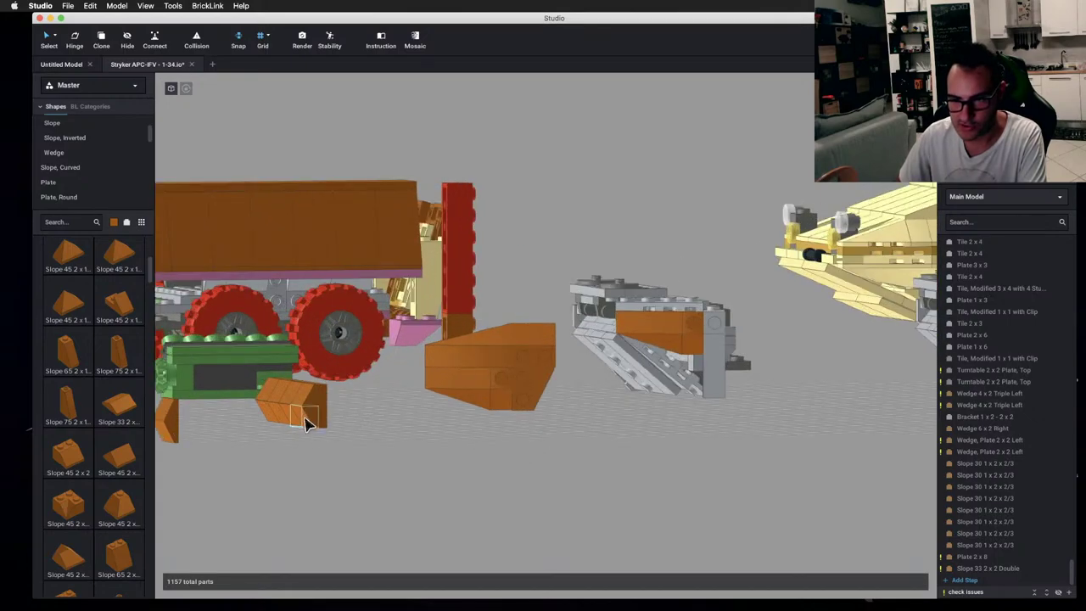
- Replace the two Slope 30 pieces at one end of the Plate 2 x 8 with the Slope 33 2 x 2 Double
click(346, 465)
key(Delete)
click(358, 434)
key(Delete)
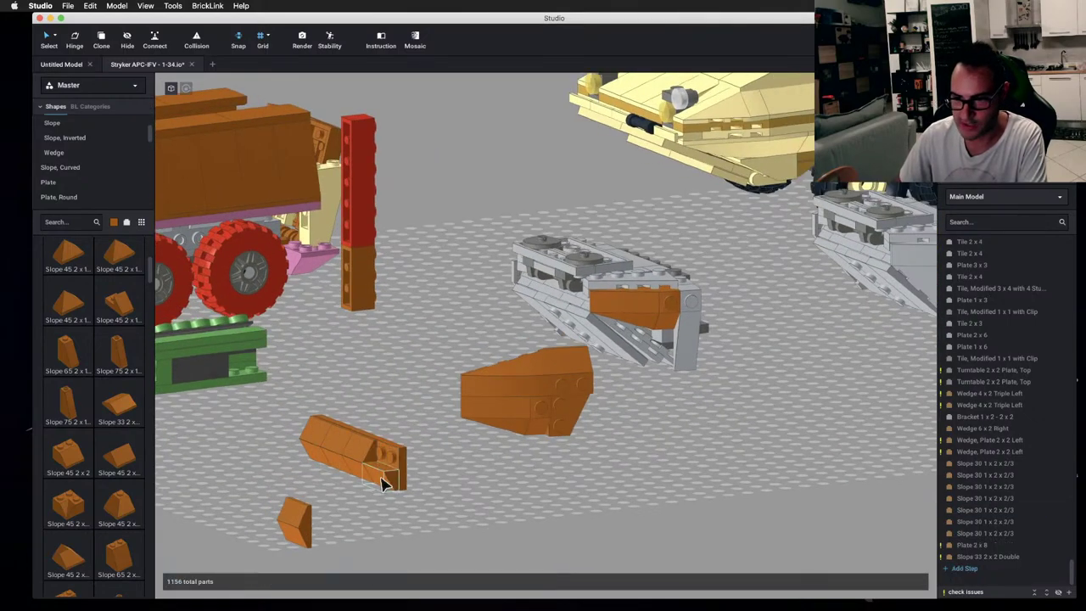
click(301, 523)
key(Delete)
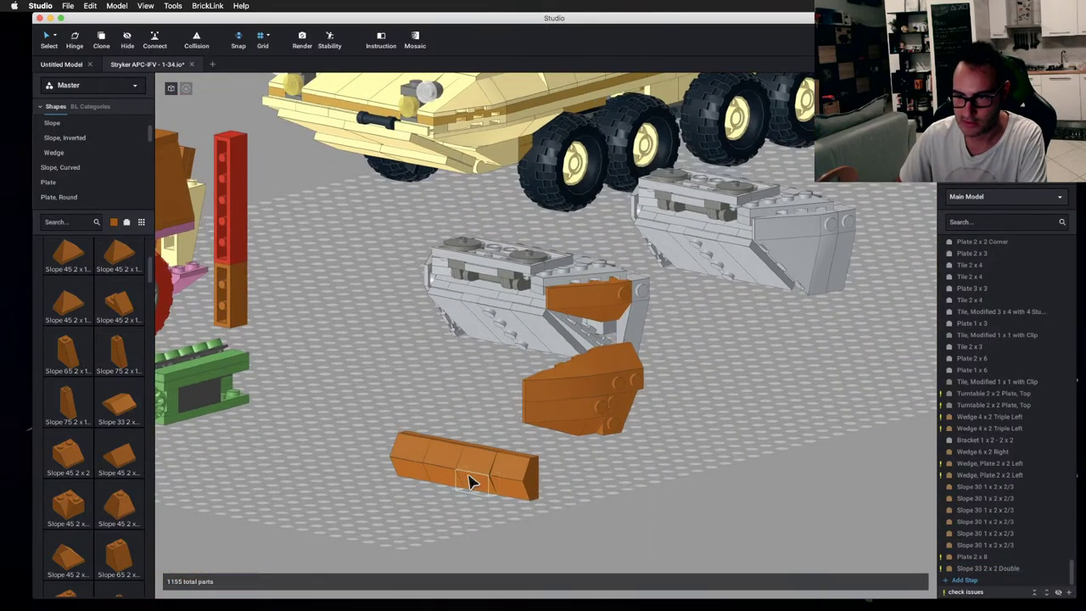
- Delete the six remaining Slope 30 1 x 2 x 2/3 pieces from the Plate 2 x 8
click(472, 477)
key(Delete)
click(449, 462)
key(Delete)
click(439, 462)
key(Delete)
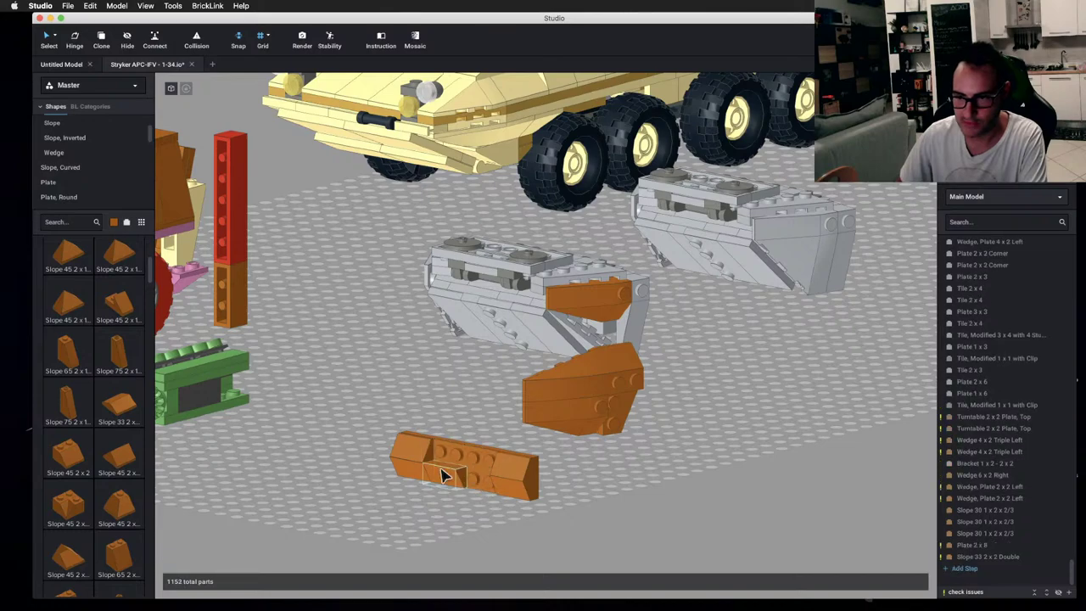
click(428, 460)
key(Delete)
click(416, 459)
key(Delete)
click(412, 450)
key(Delete)
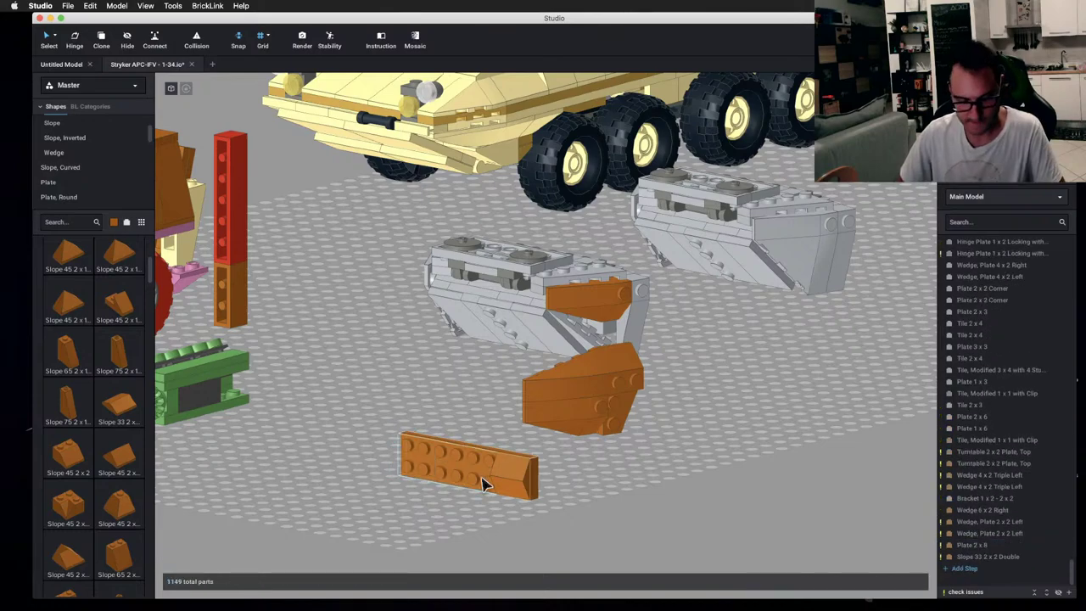
- Clone the Slope 33 2 x 2 Double three times along the plate to cover its full length
key(c)
click(482, 472)
click(454, 466)
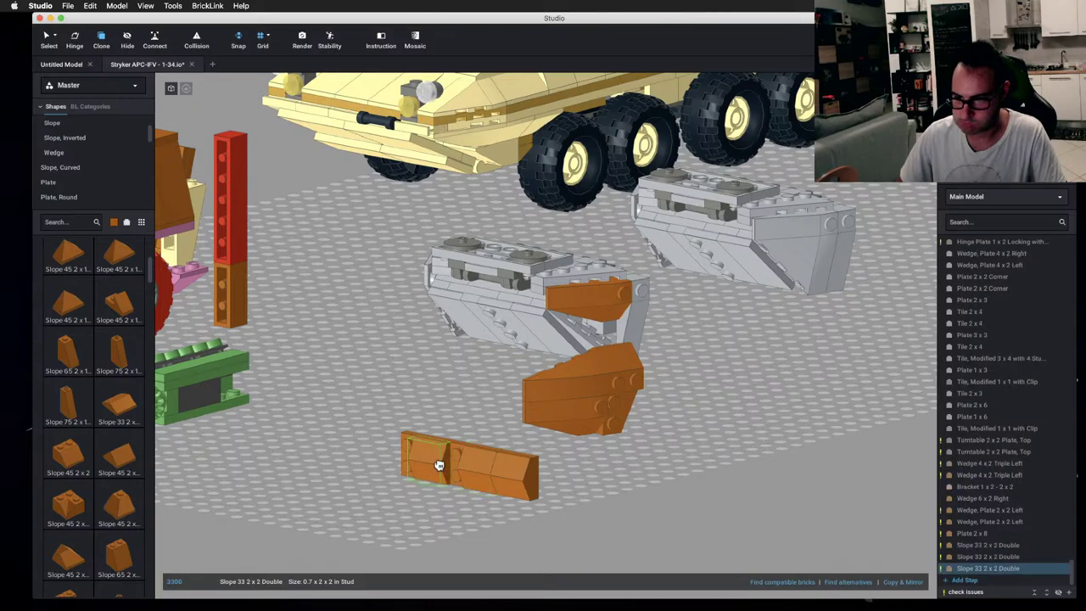
click(412, 460)
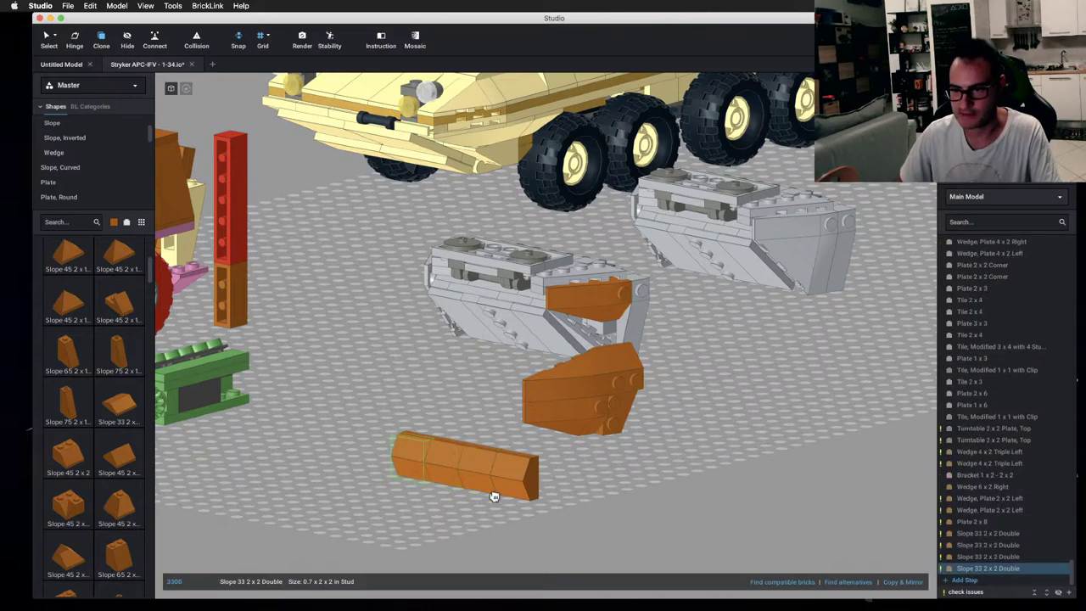
scroll(521, 507, down, 3)
- Compare the double-slope bar with the vehicle's front edge in the Stryker A1 photo in Chrome
key(super+Tab)
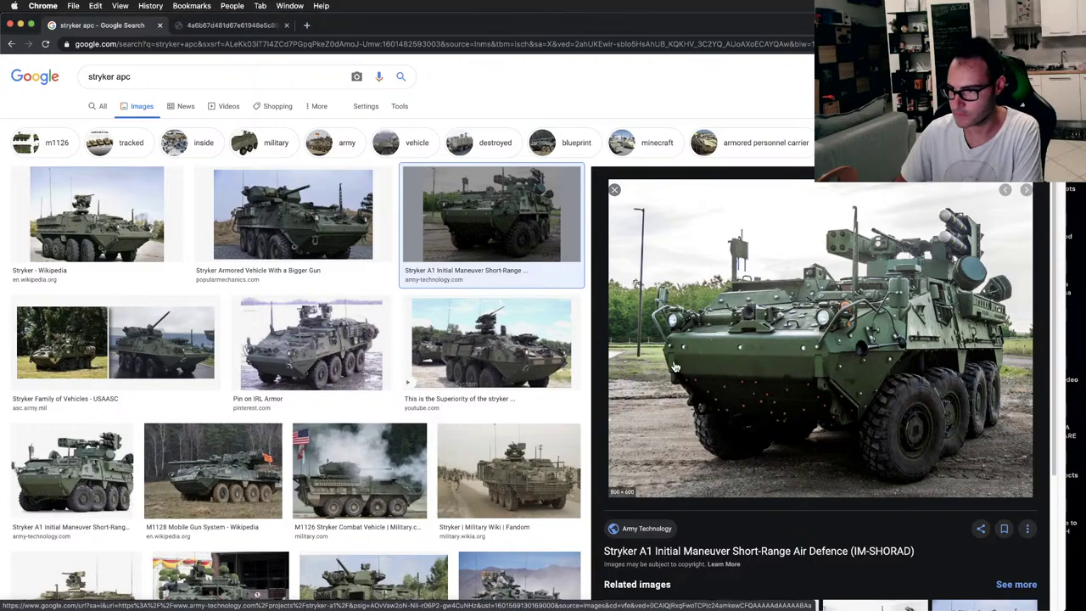
key(super+Tab)
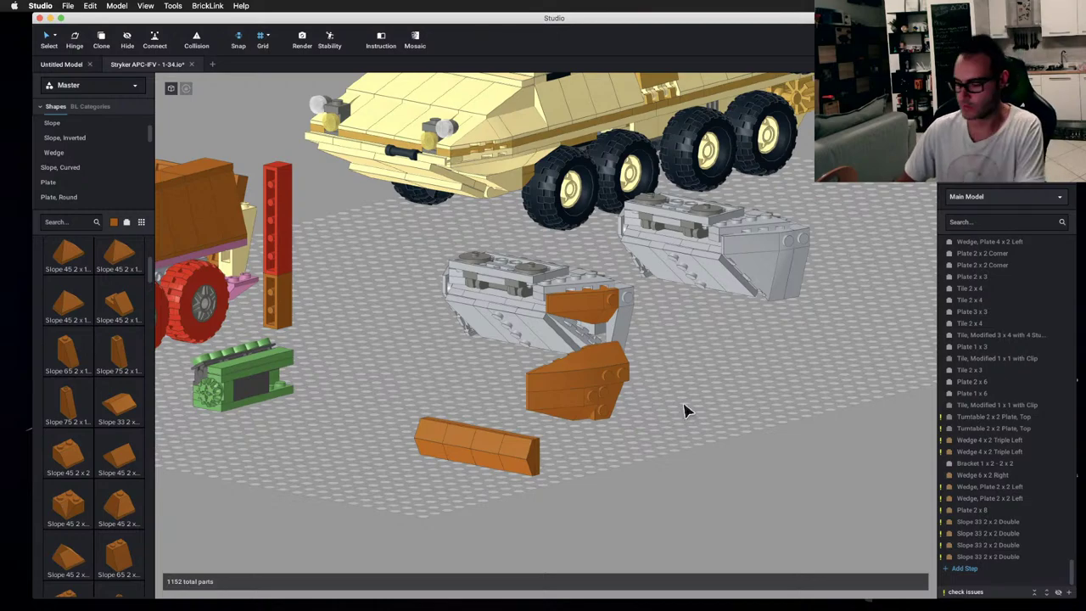
key(super+Tab)
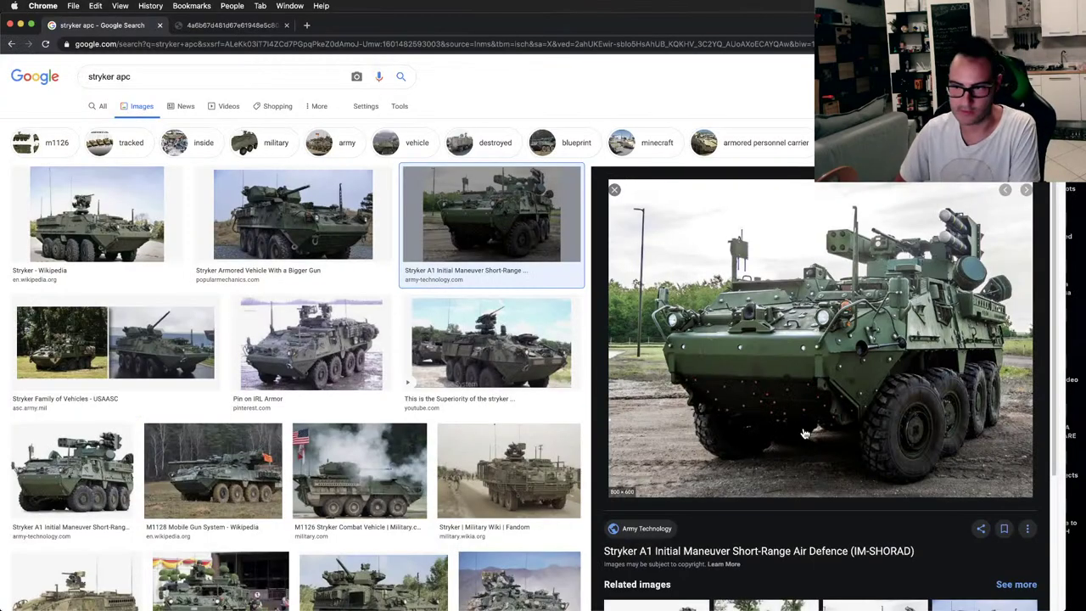
- Check the brick nose sections against the Stryker A1 photo and the full side-view photo in Chrome, and return to Studio
key(super+Tab)
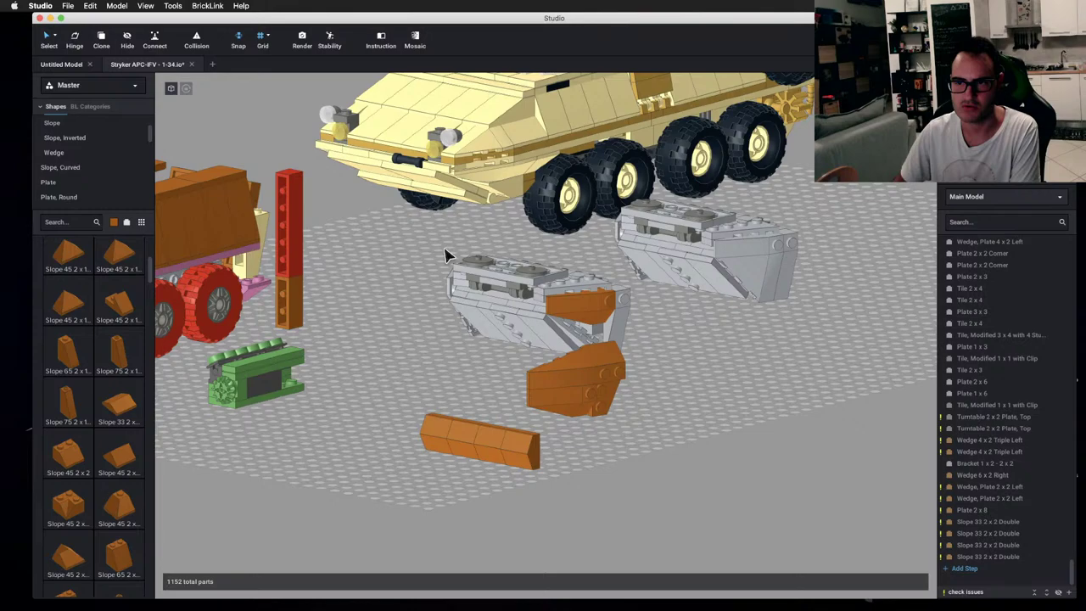
right_drag(447, 254, 408, 340)
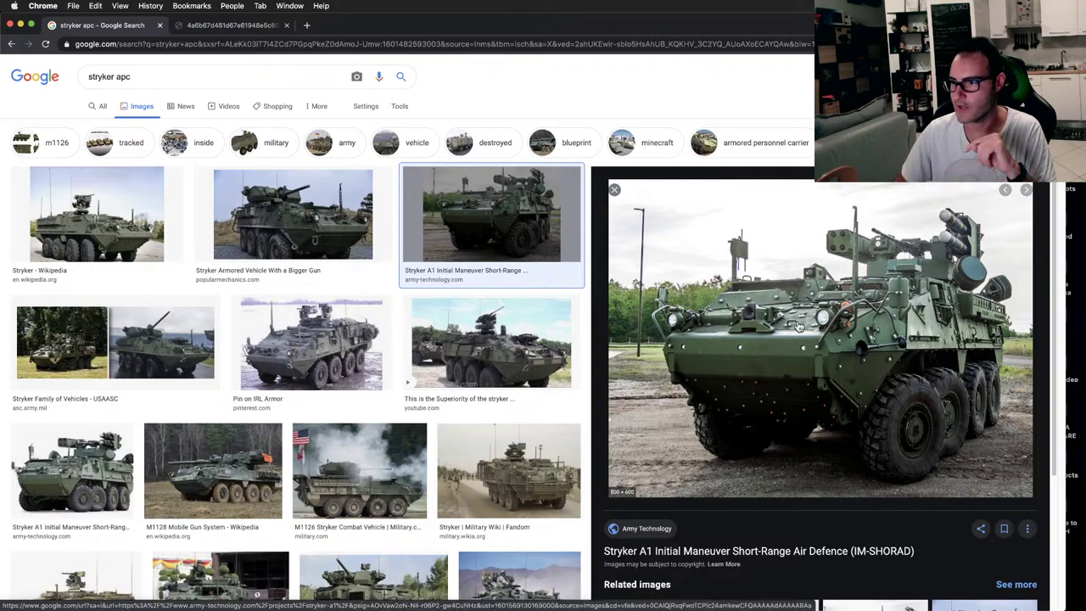
click(235, 28)
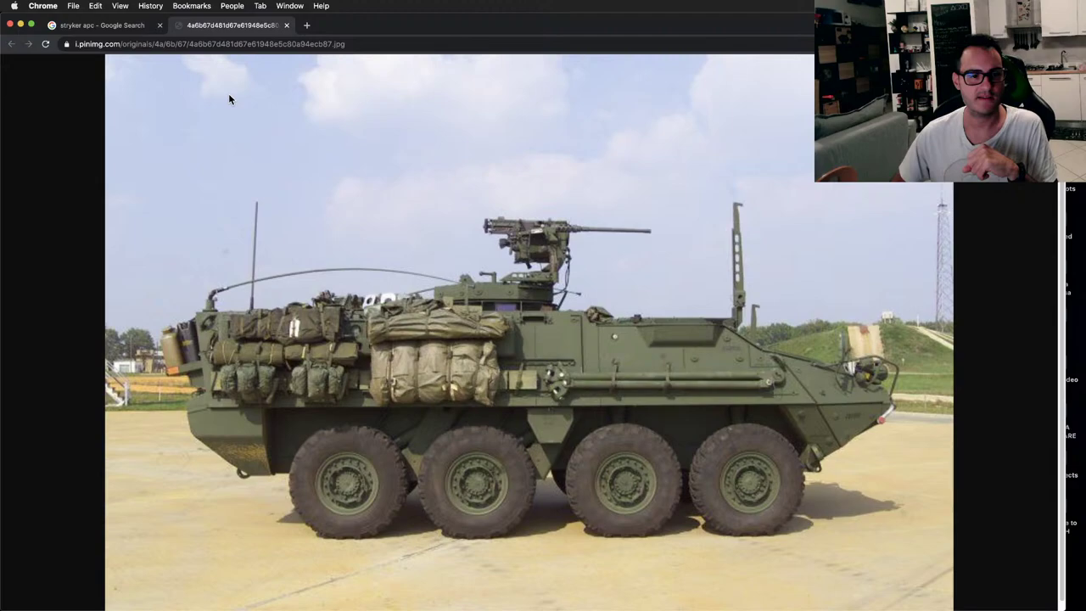
key(super+Tab)
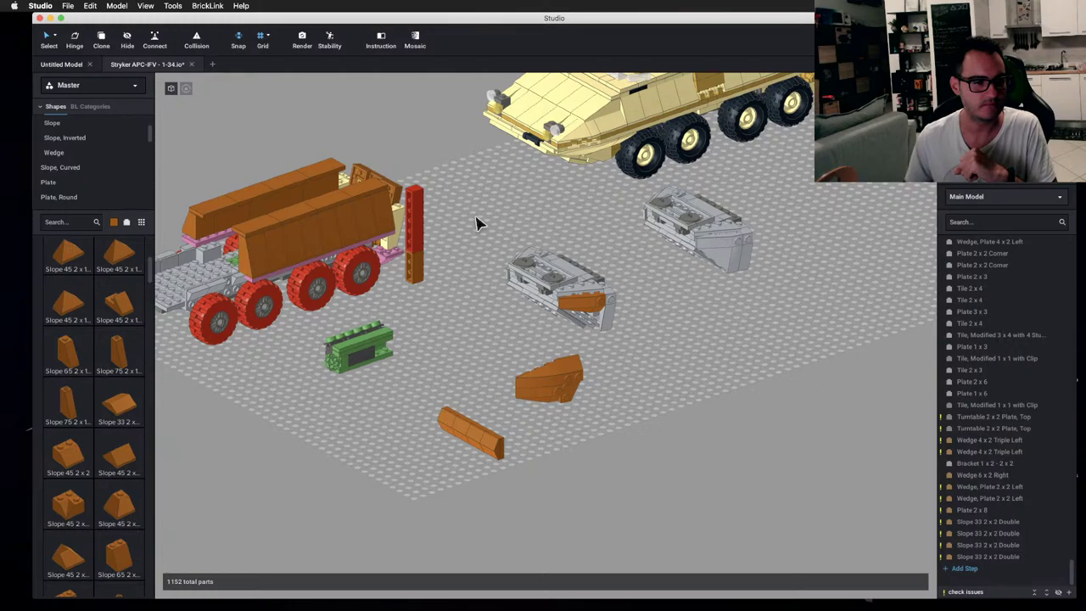
- Look up the installed version of Studio and close its information window
click(40, 6)
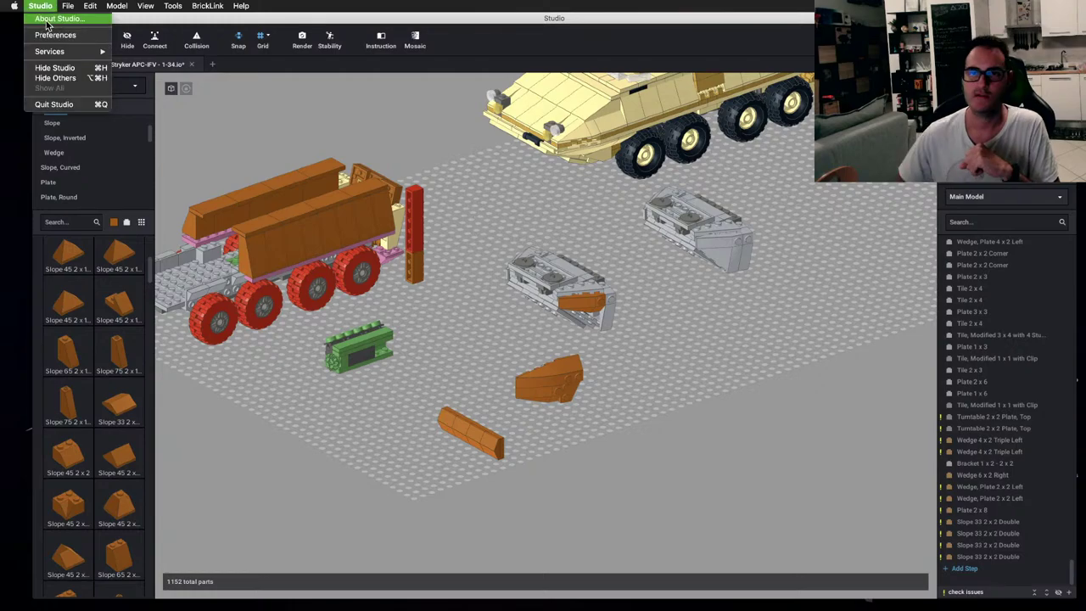
click(47, 18)
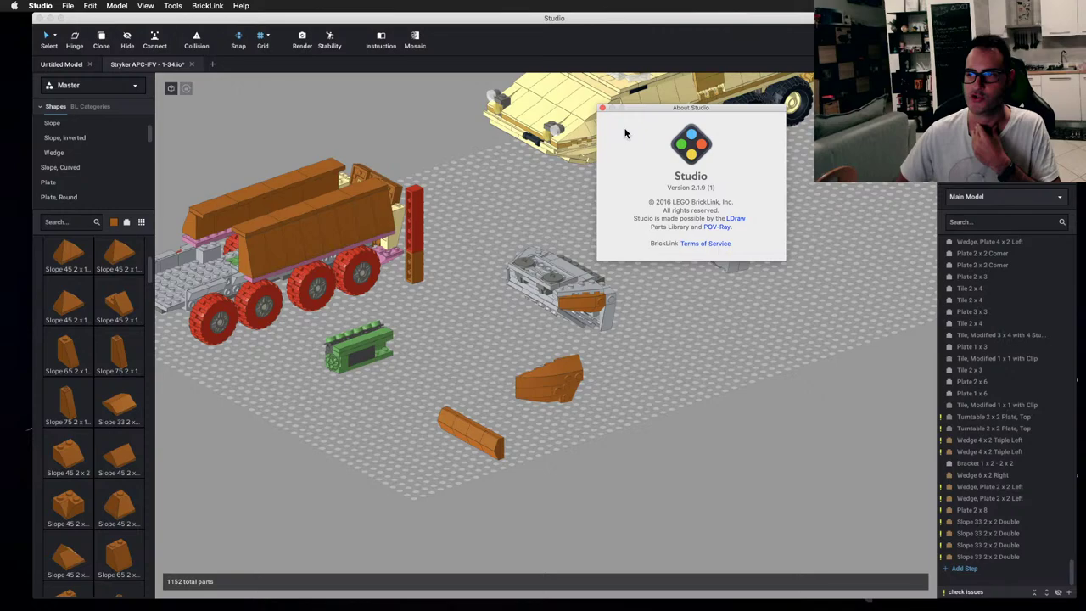
click(603, 107)
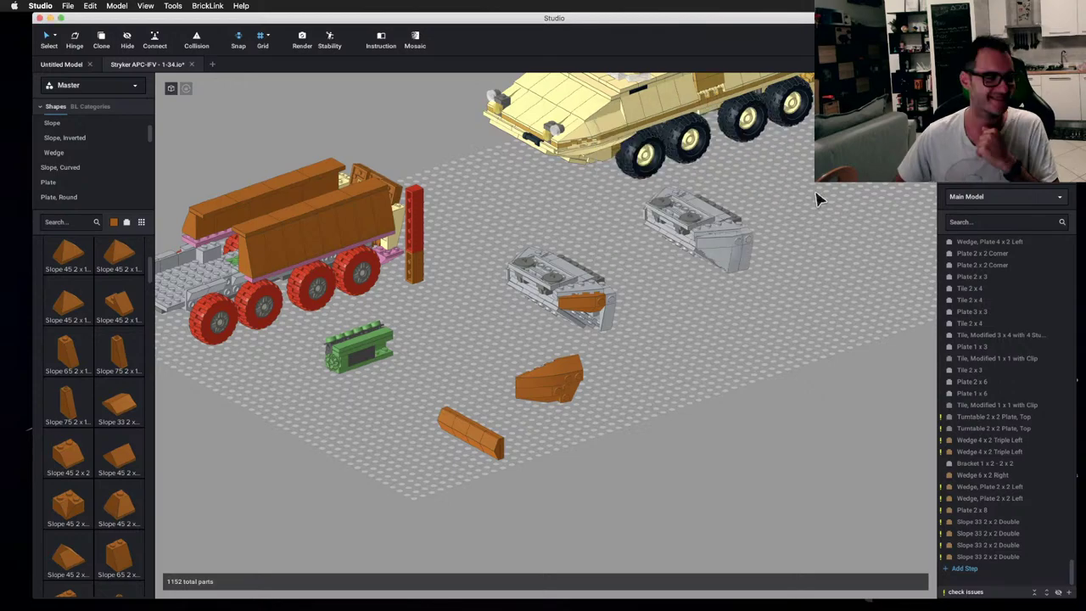
- Search the computer for "topol" and open the model file Topol-M 1-34.io
right_drag(818, 199, 619, 353)
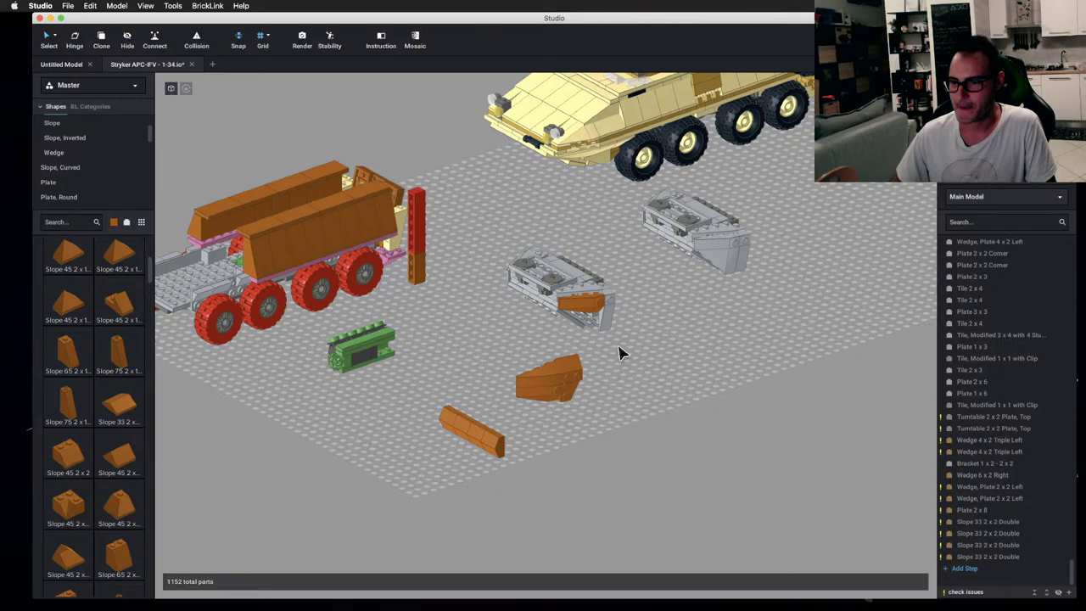
right_drag(619, 354, 630, 389)
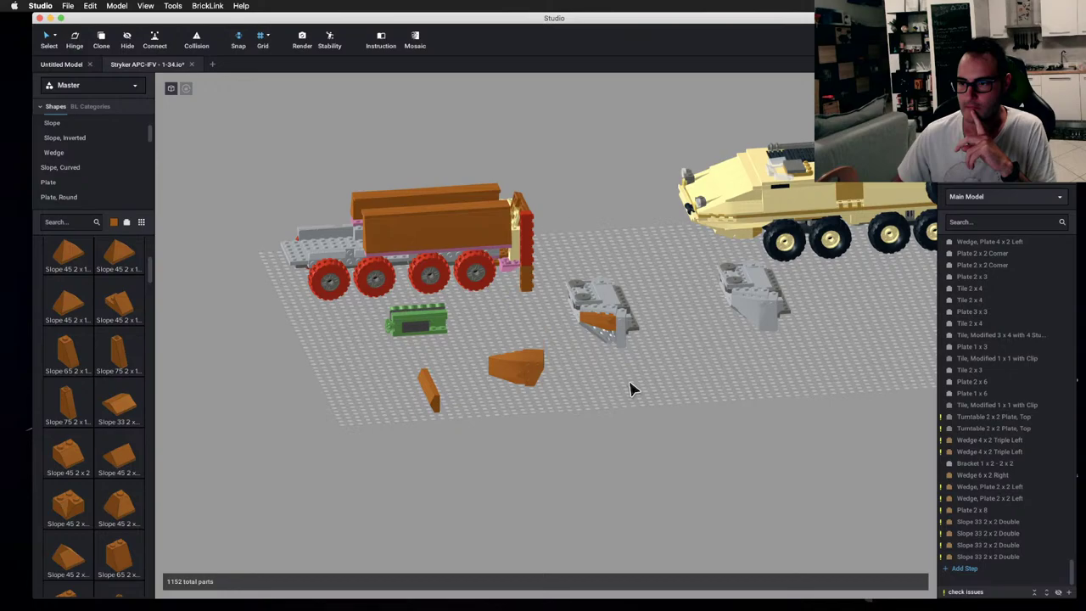
scroll(629, 388, up, 2)
key(super+o)
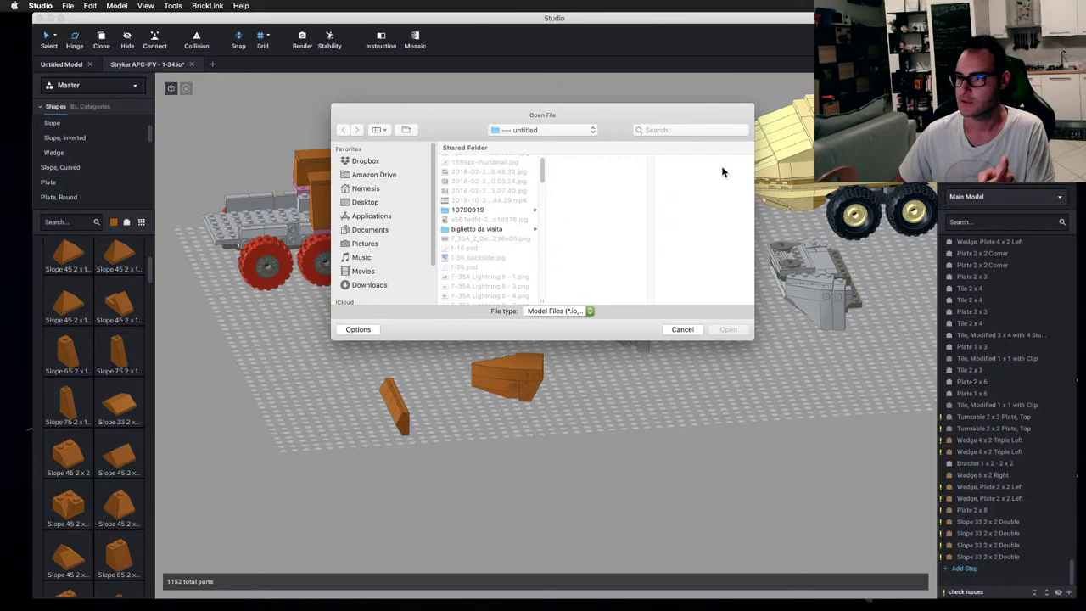
click(678, 129)
text(topol)
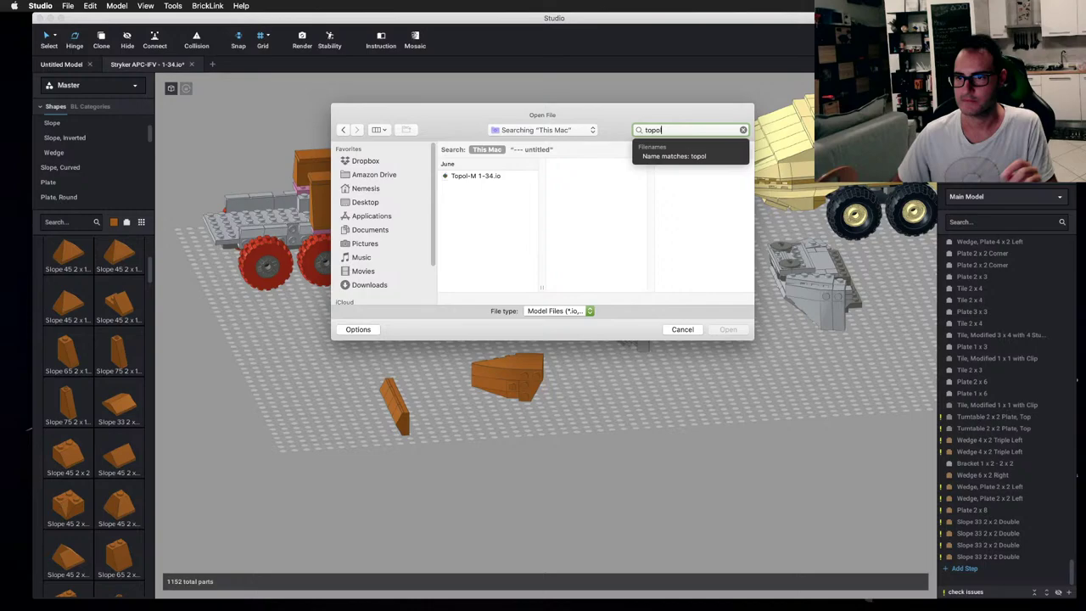
key(Down)
click(727, 329)
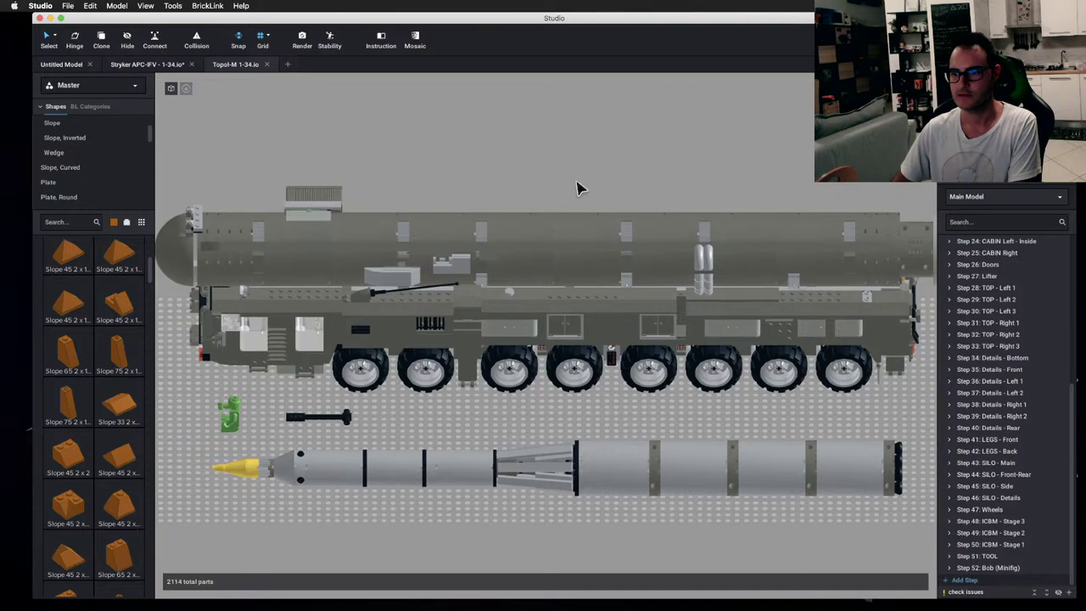
- Hide the missile silo, cabin and upper body parts of the Topol-M to expose its chassis
right_drag(576, 187, 475, 217)
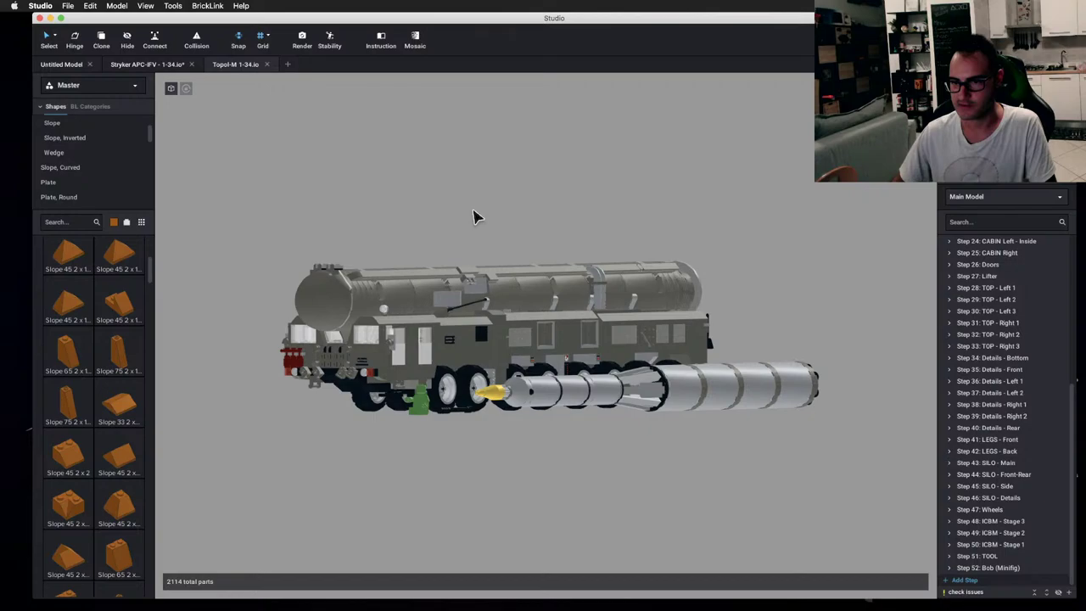
right_drag(473, 217, 282, 192)
drag(283, 193, 767, 339)
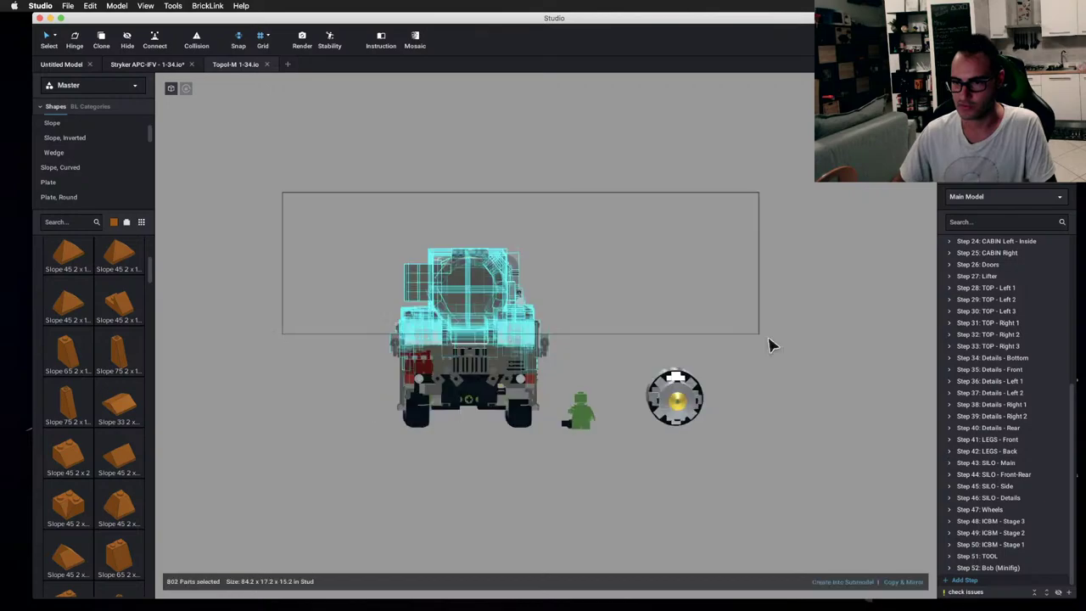
drag(308, 283, 651, 361)
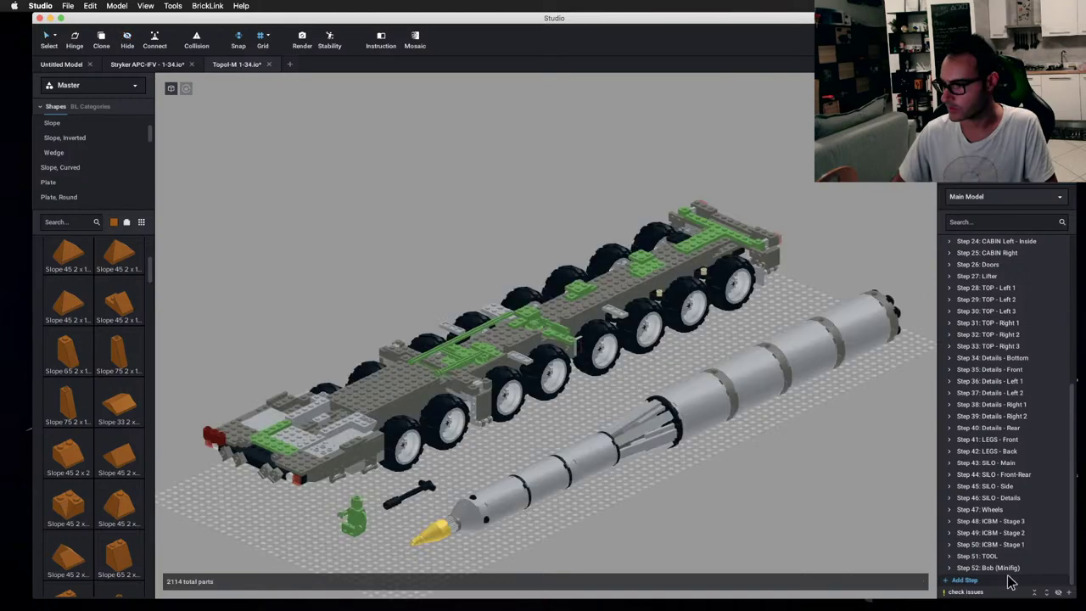
- Isolate the parts of Step 8: Steering System in the Topol-M model, with all other parts hidden
click(1008, 532)
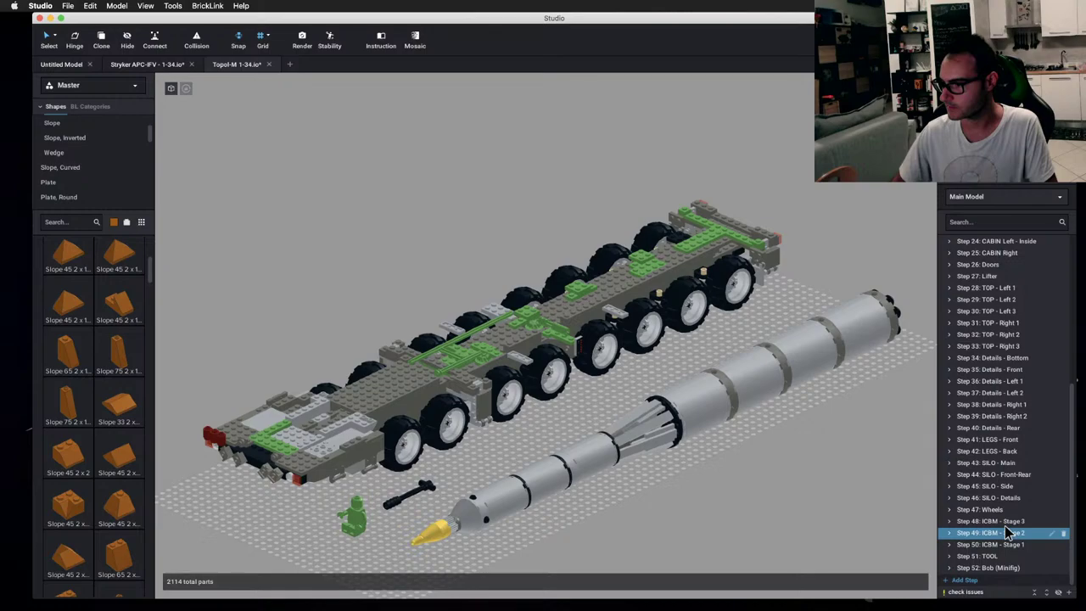
scroll(1007, 531, up, 10)
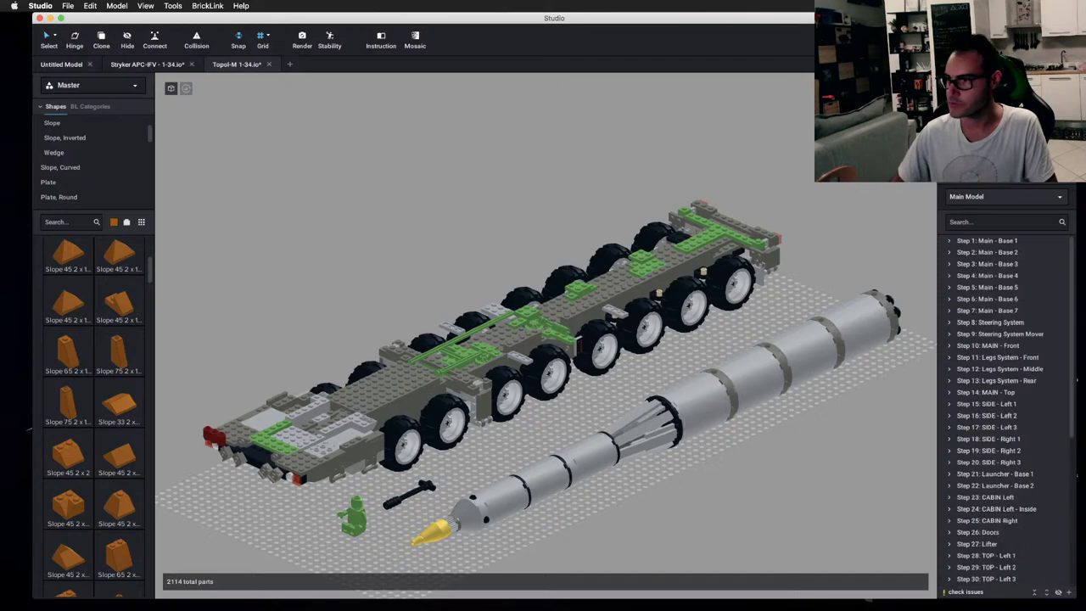
click(987, 360)
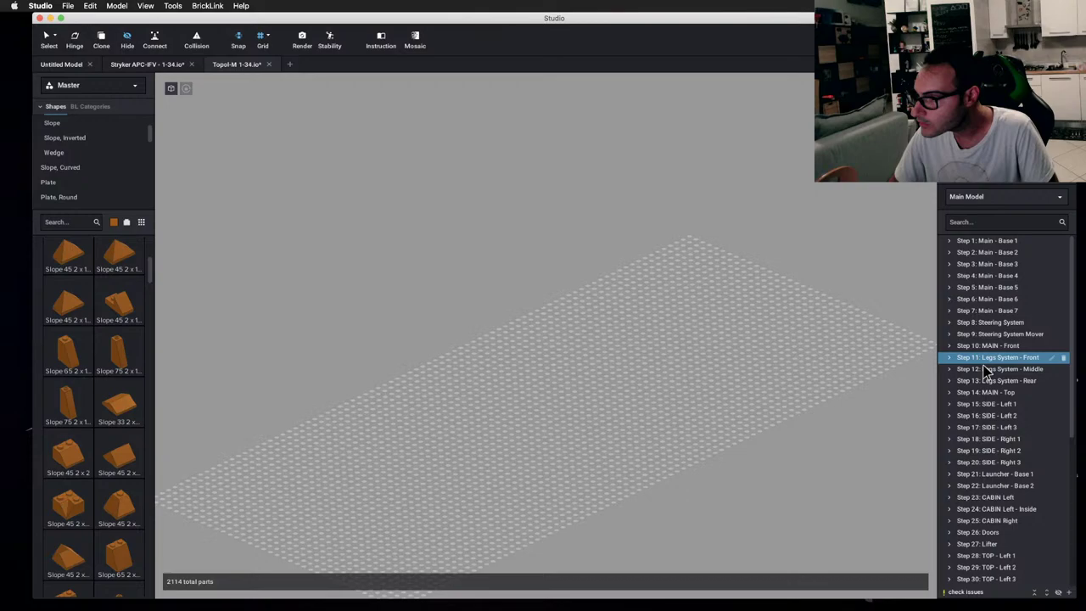
click(1010, 324)
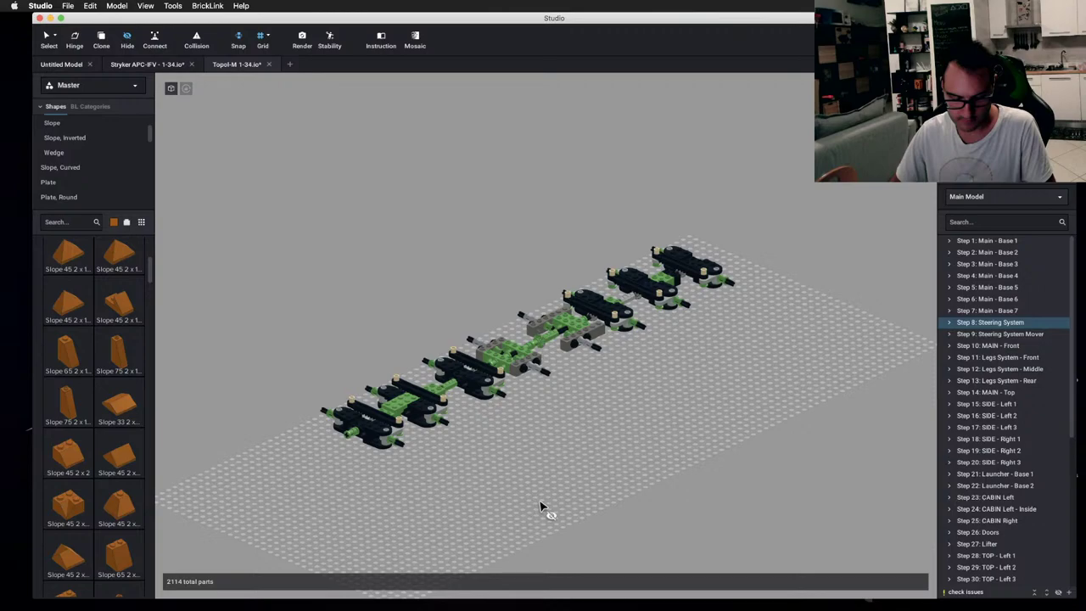
- Copy the steering axle assembly at the end of the Topol-M drivetrain into Stryker APC-IFV - 1-34.io, on free baseplate space
key(t)
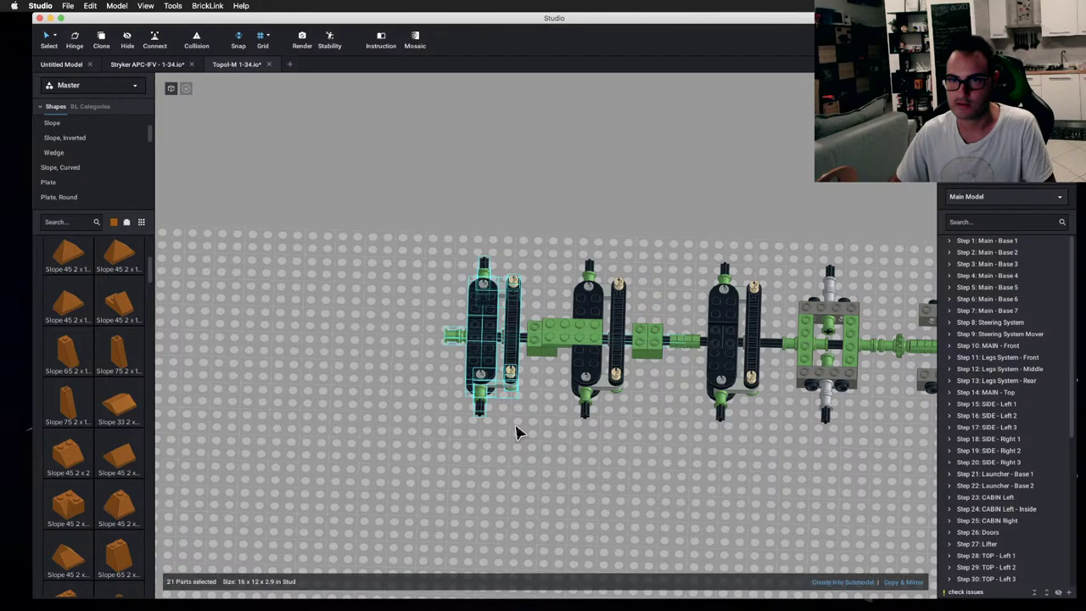
click(136, 66)
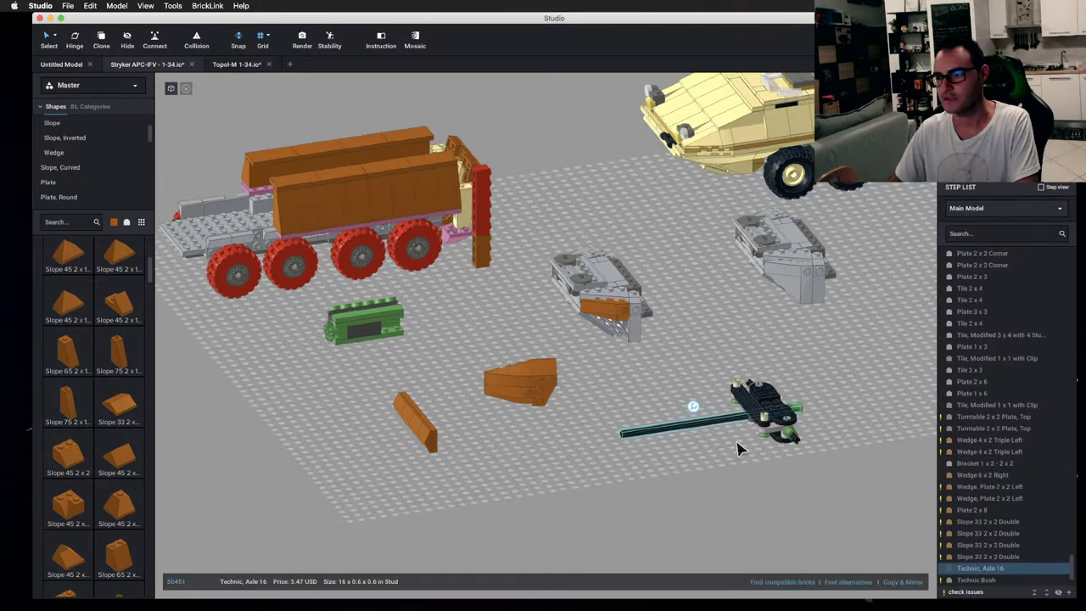
right_drag(738, 449, 695, 514)
click(697, 510)
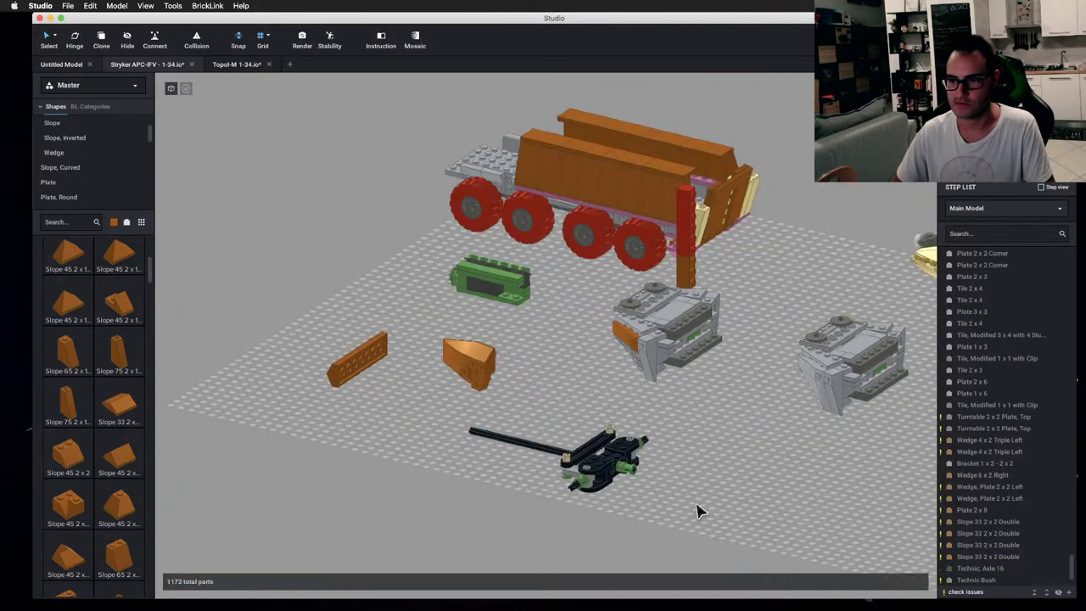
right_drag(697, 511, 655, 371)
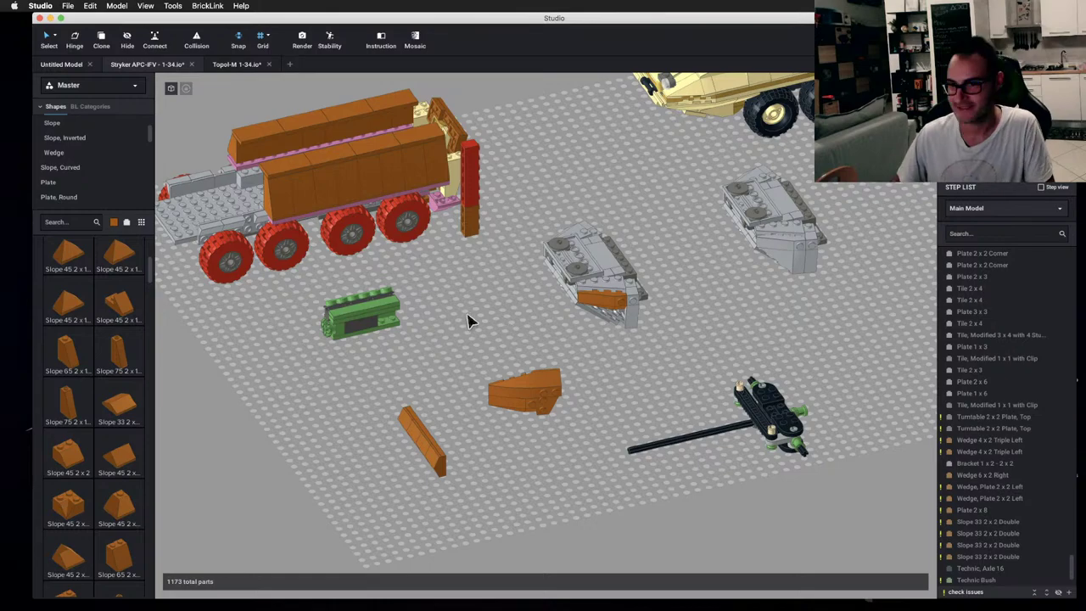
- Compare the red-wheeled chassis with the wheels in the Stryker side-view and A1 photos in Chrome, and return to Studio
middle_drag(467, 321, 581, 373)
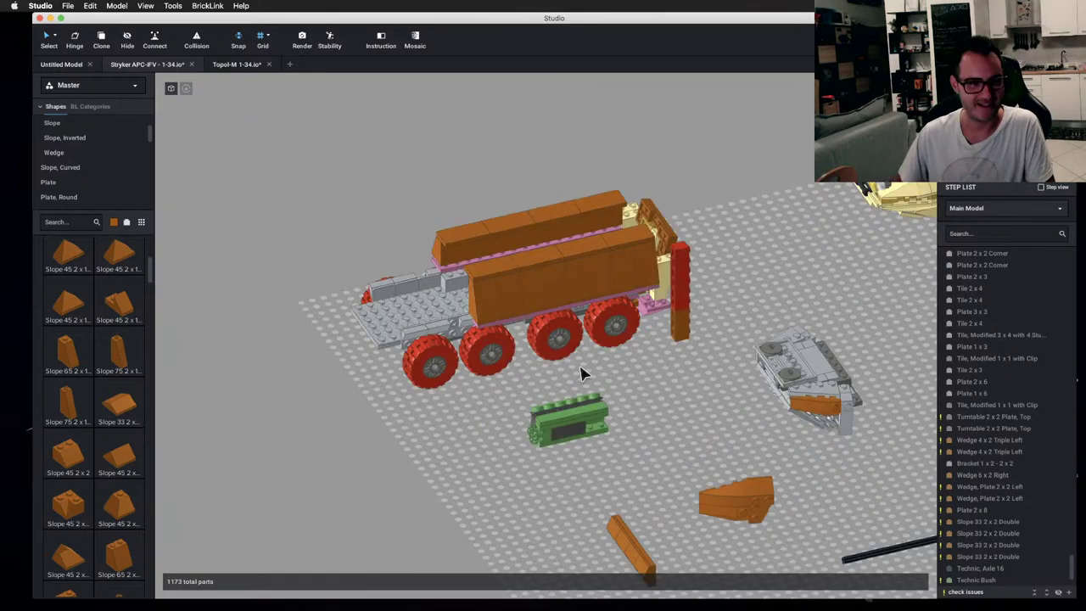
scroll(581, 373, up, 3)
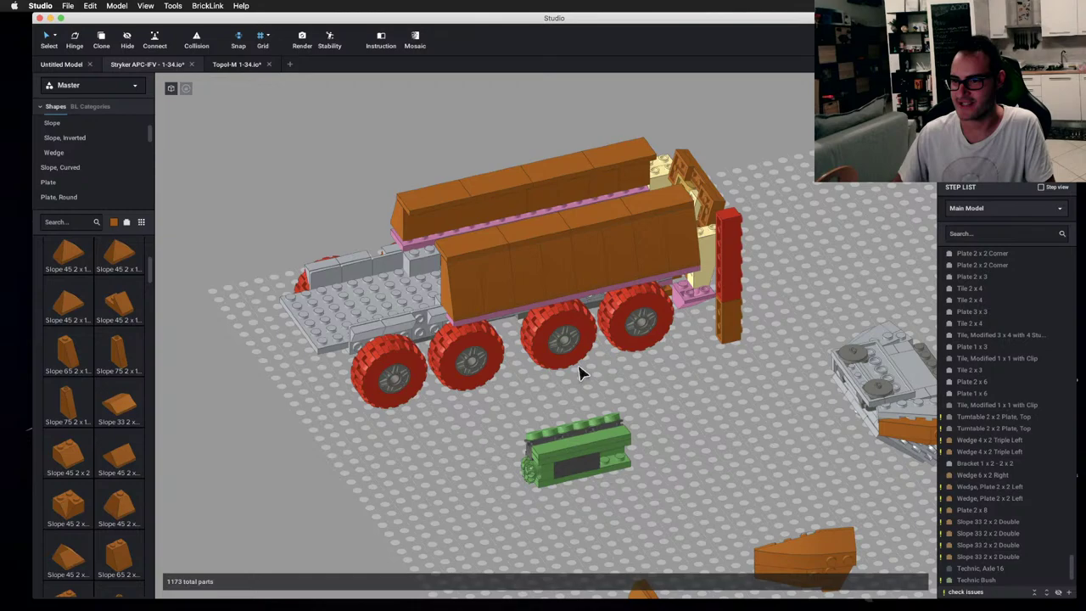
right_drag(581, 373, 653, 517)
key(super+Tab)
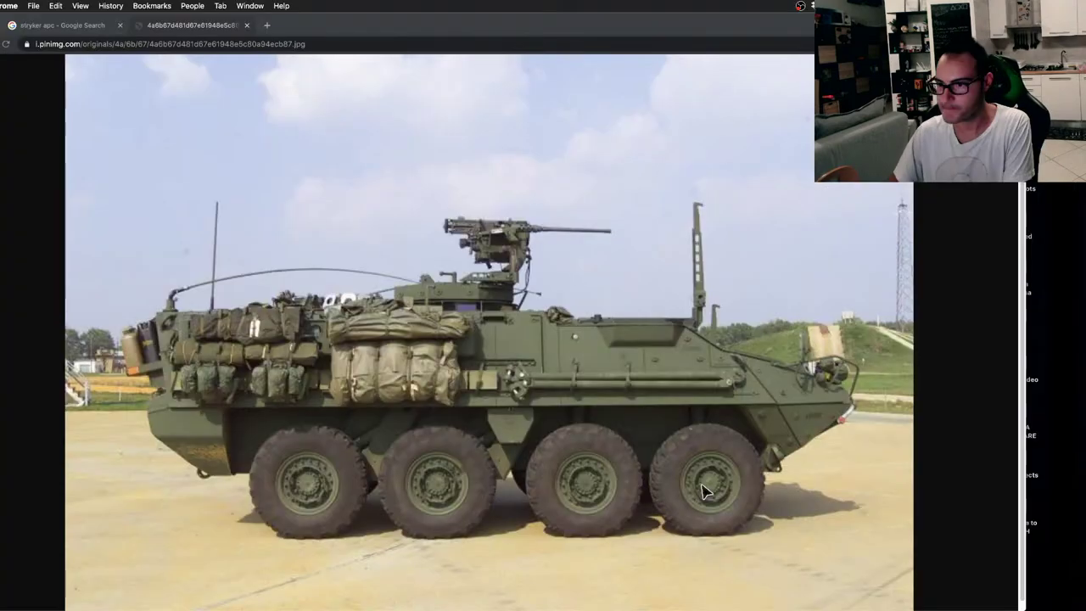
key(ctrl+shift+Tab)
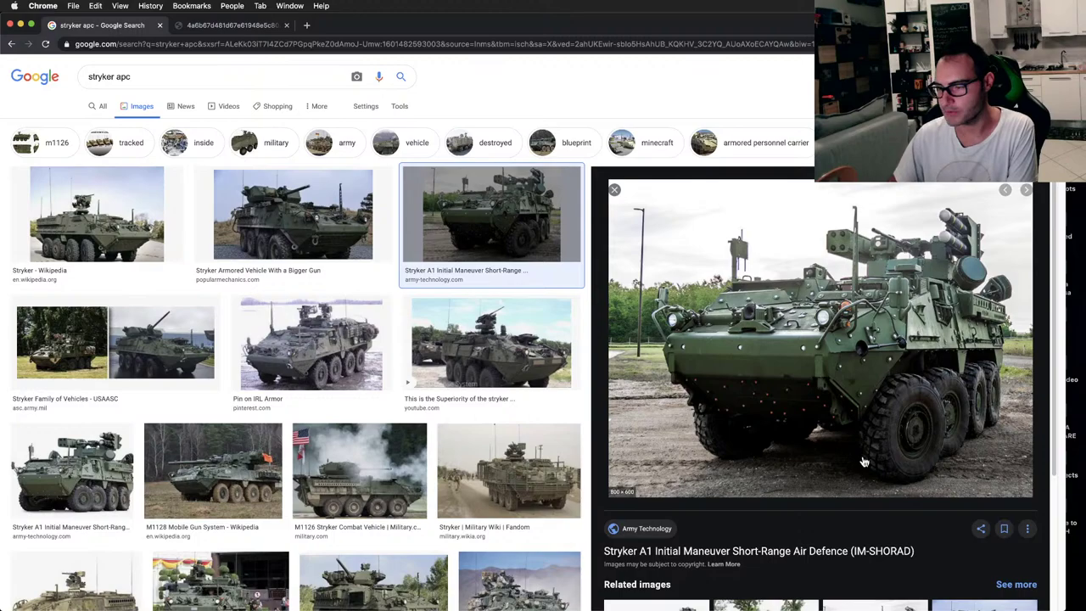
key(super+Tab)
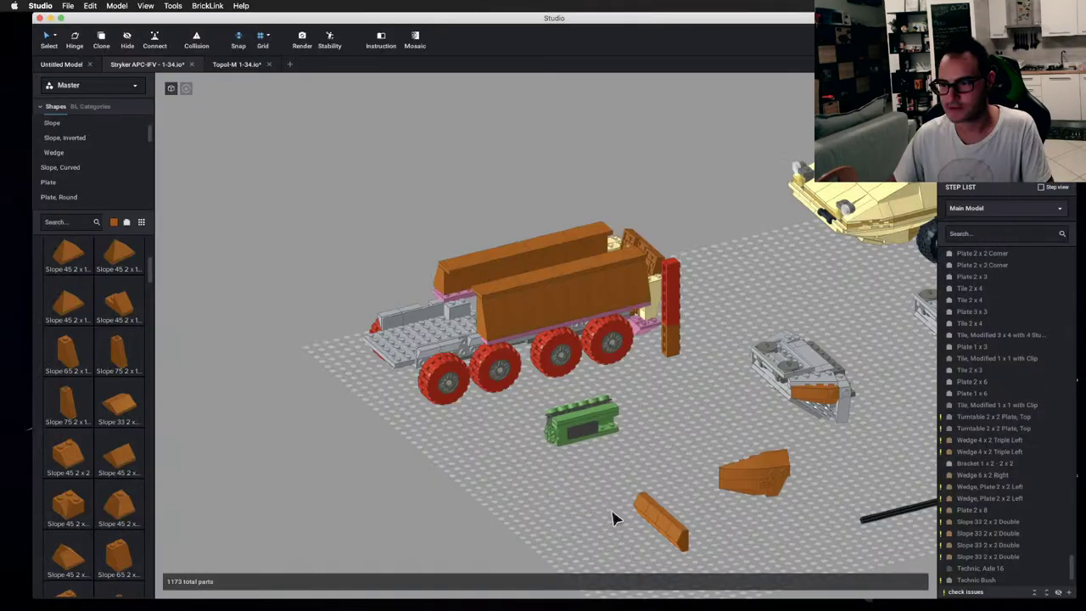
- Delete the Bracket 1 x 2 - 2 x 2 from the back of the orange wedge assembly
middle_drag(614, 519, 581, 294)
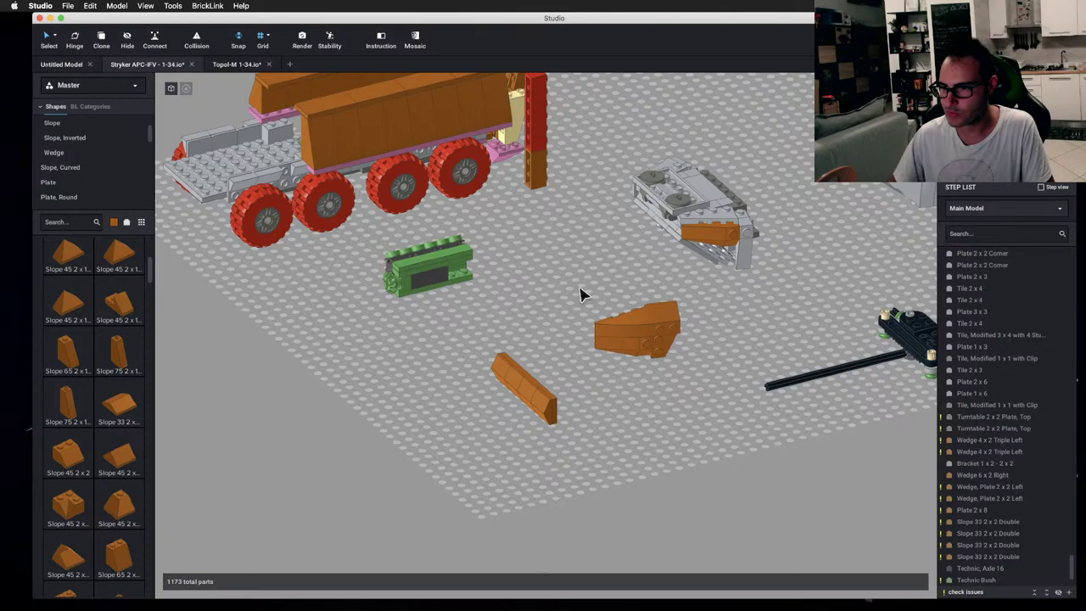
right_drag(581, 294, 502, 332)
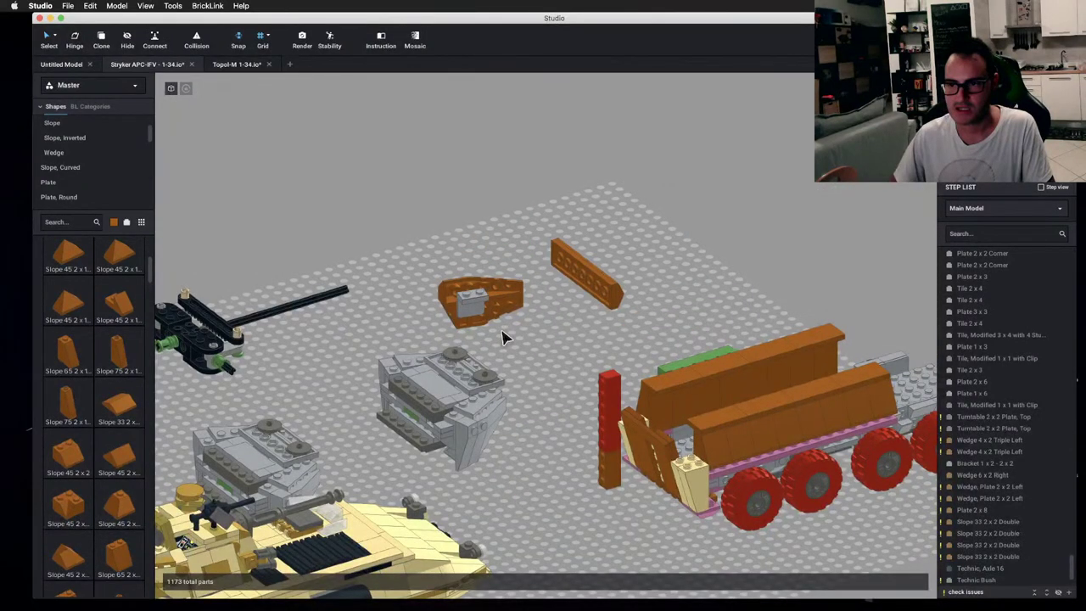
scroll(502, 338, up, 2)
click(450, 293)
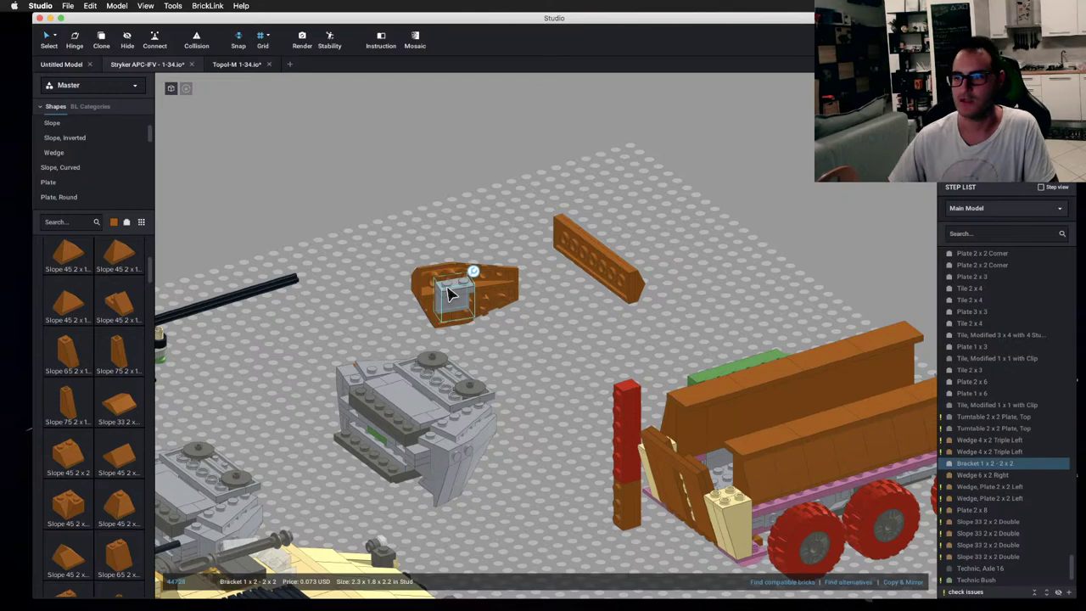
key(Delete)
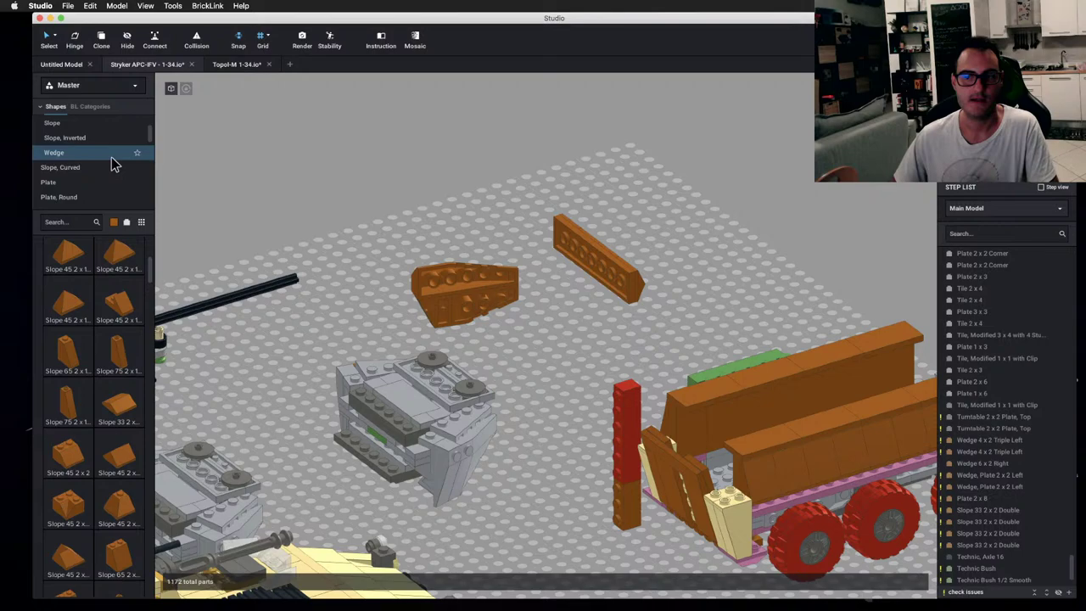
- Add a Brick, Modified 1 x 2 x 1 2/3 with Studs on 1 Side to the back of the orange wedge assembly
scroll(102, 161, up, 2)
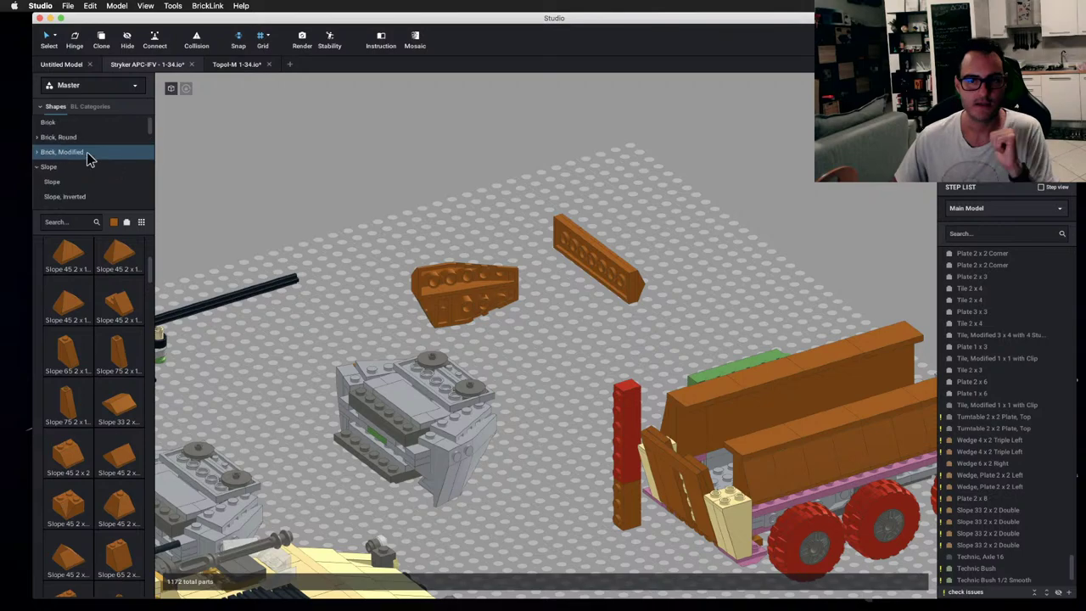
click(84, 153)
scroll(69, 298, down, 1)
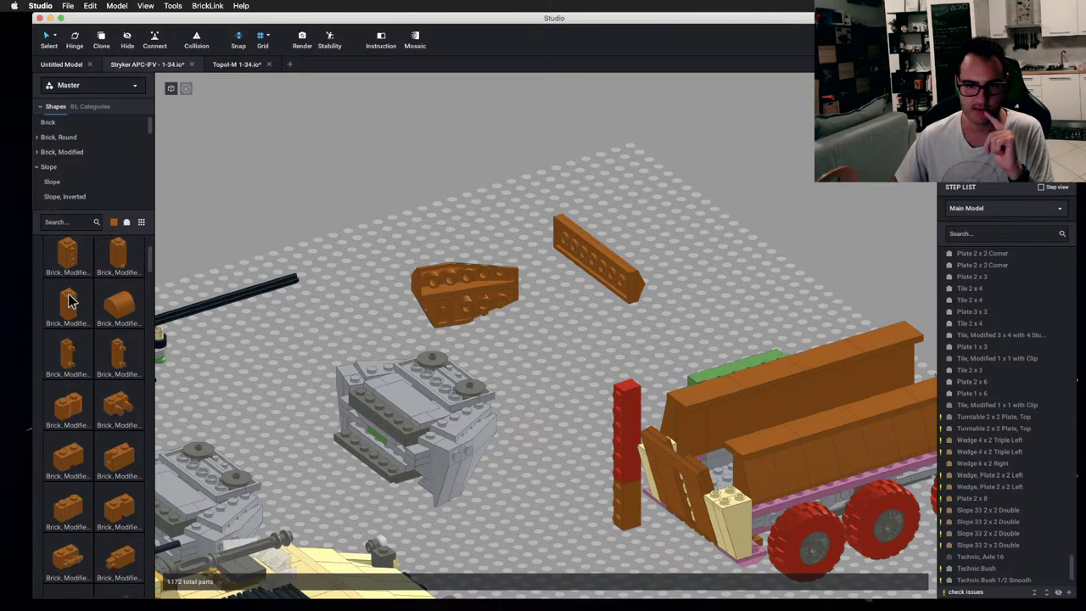
scroll(100, 424, down, 2)
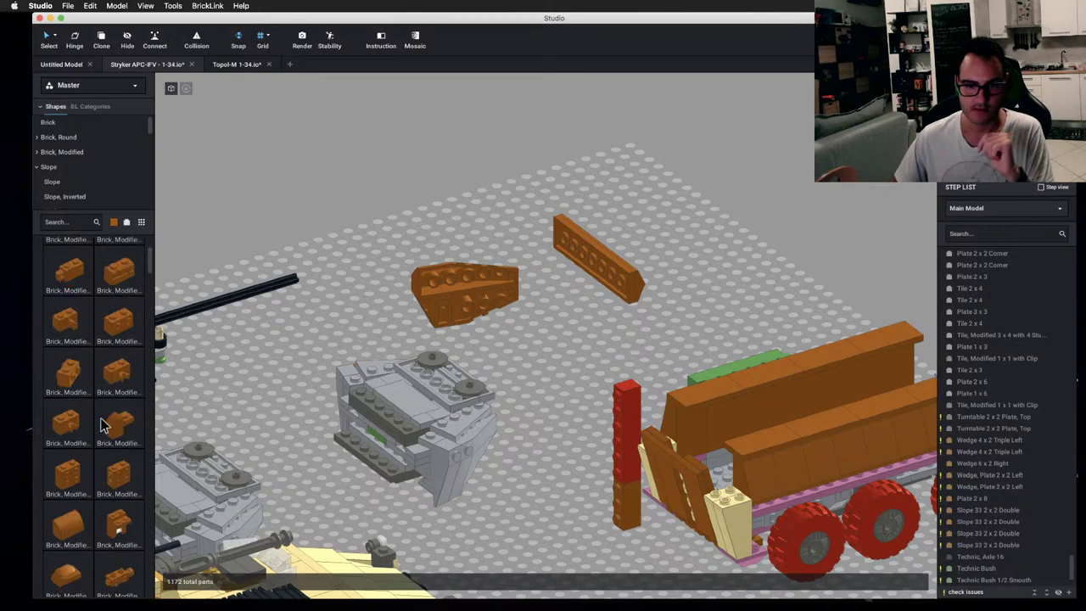
scroll(84, 441, down, 1)
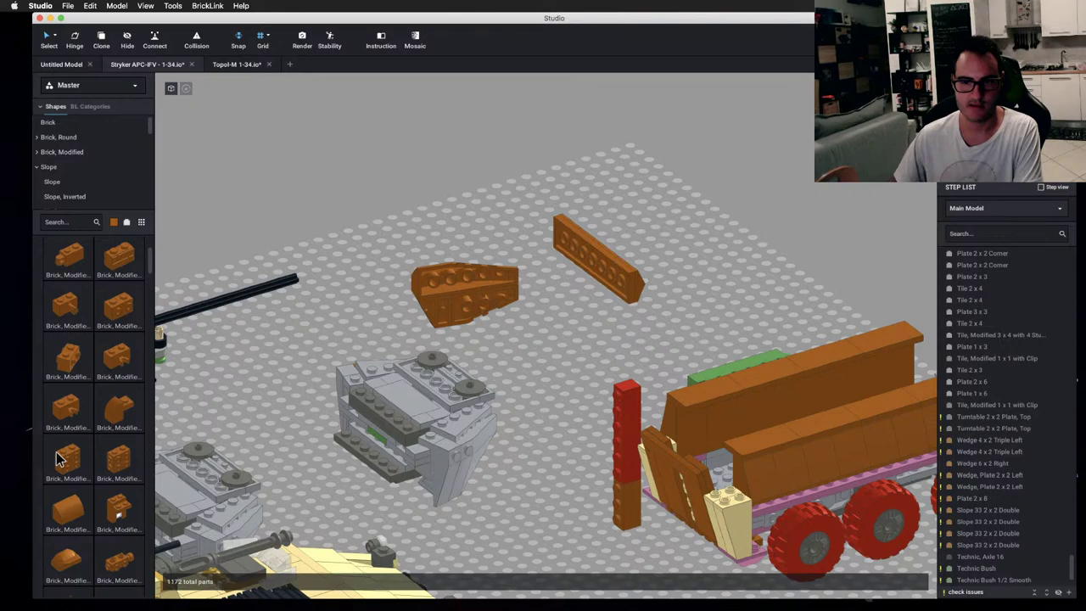
drag(59, 458, 529, 339)
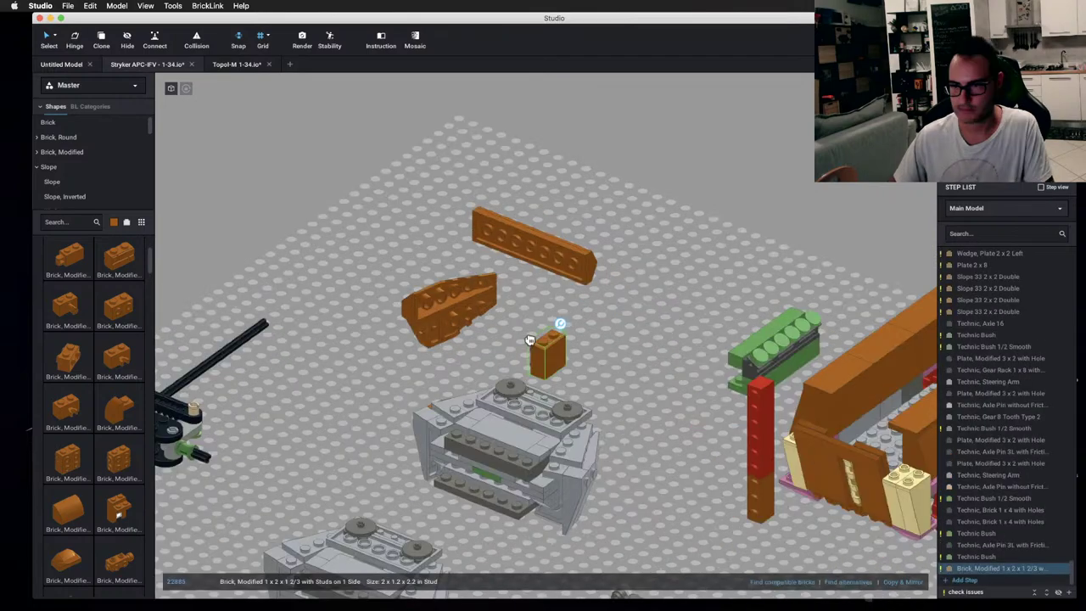
right_drag(529, 339, 632, 288)
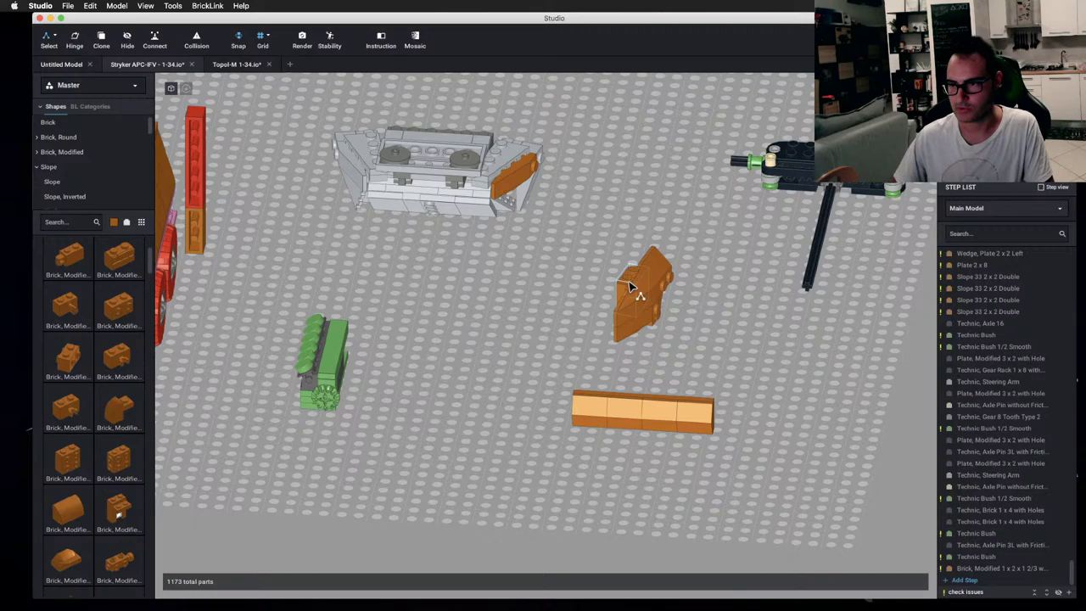
- Check the Stryker side-view photo in Chrome, and place a copy of the five-part orange wedge assembly at the chassis's front corner
double_click(632, 285)
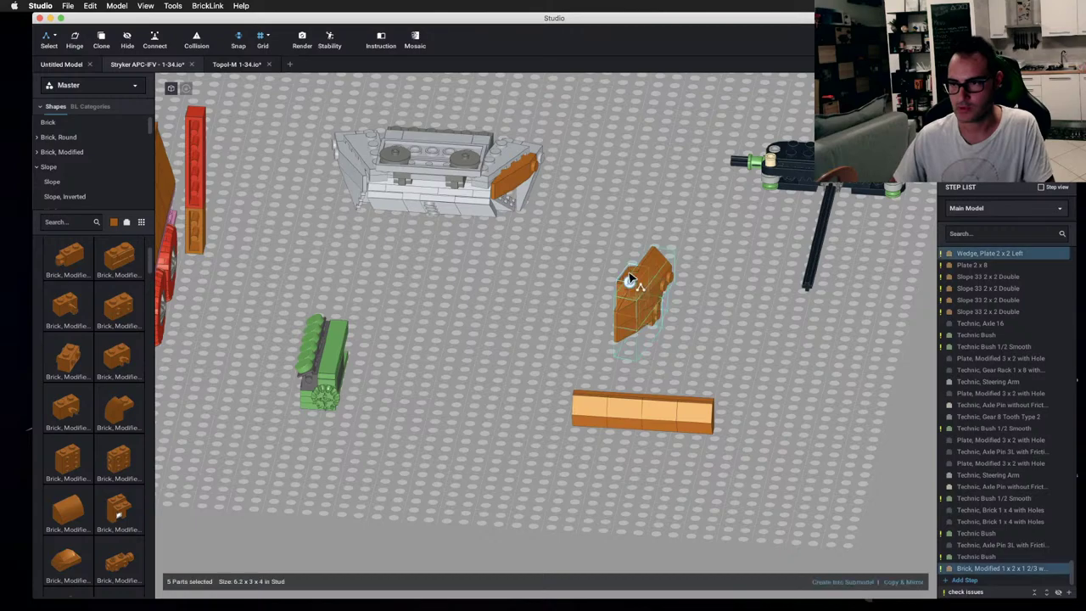
drag(632, 285, 324, 340)
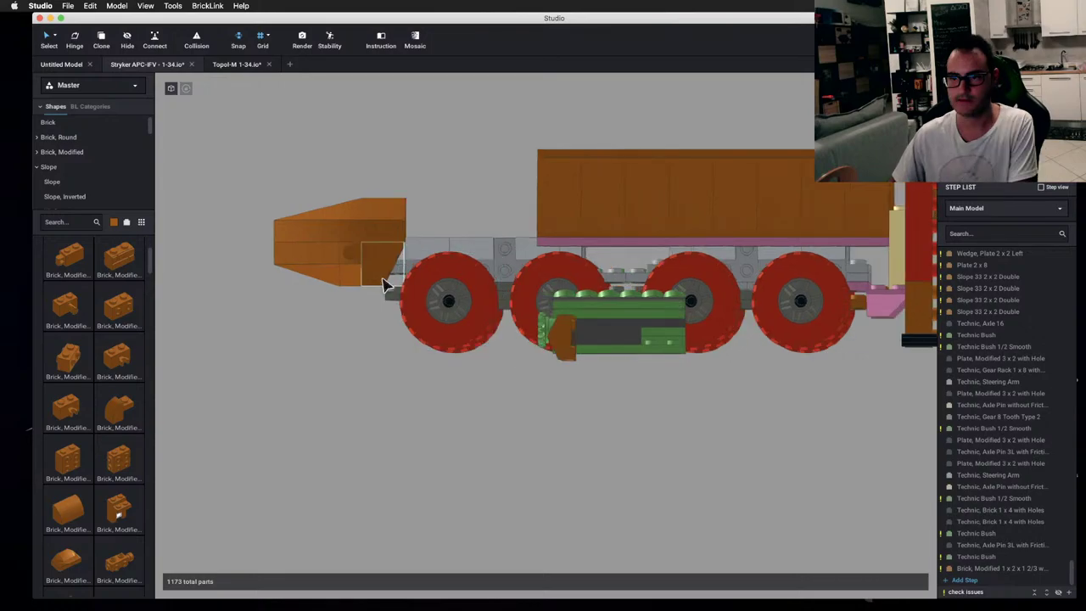
key(super+Tab)
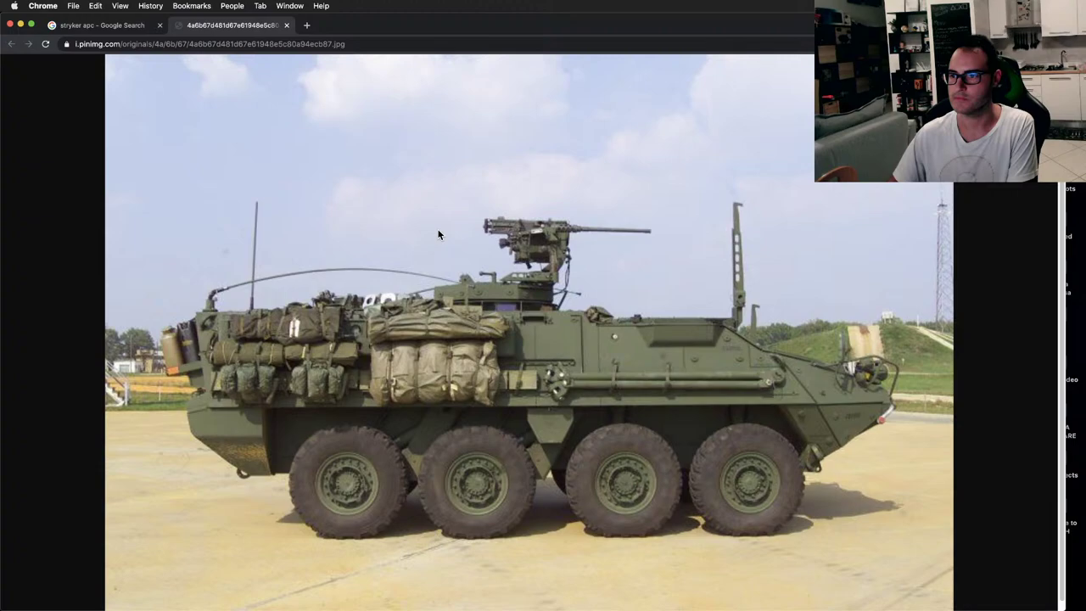
key(super+Tab)
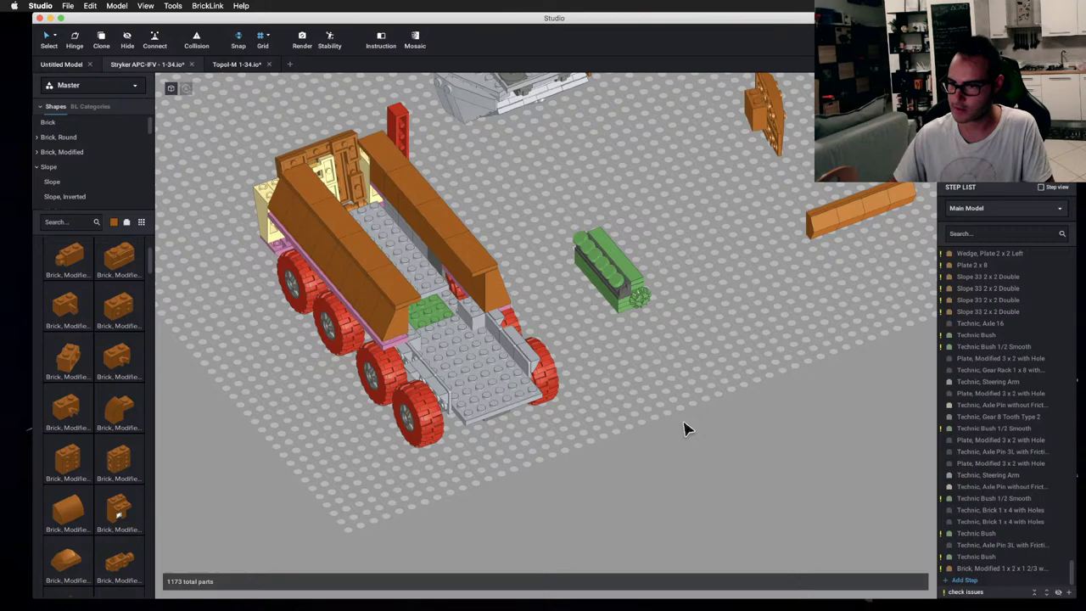
key(ctrl+v)
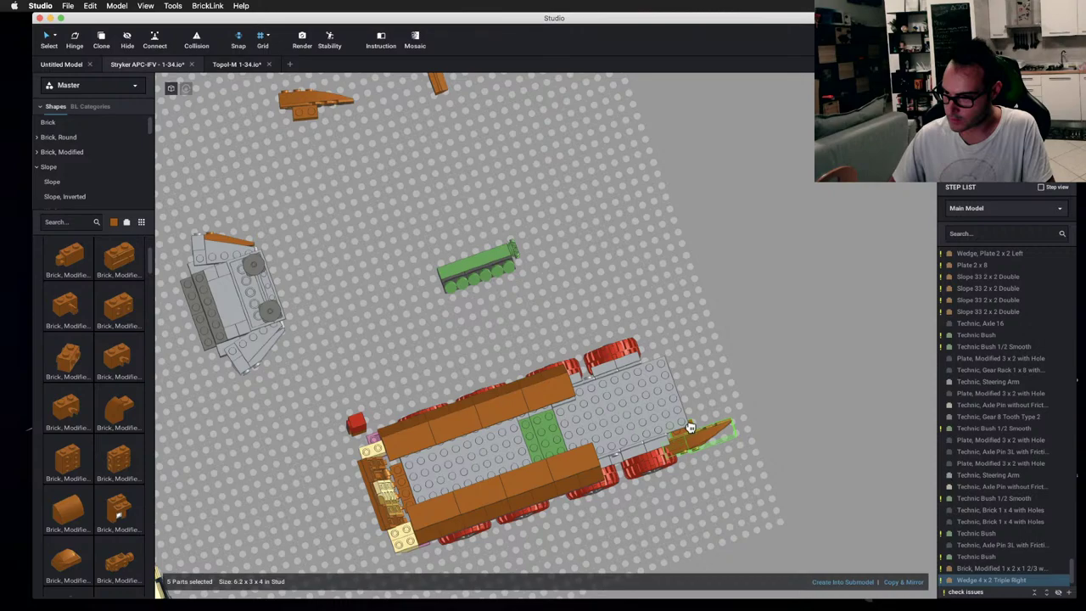
click(779, 430)
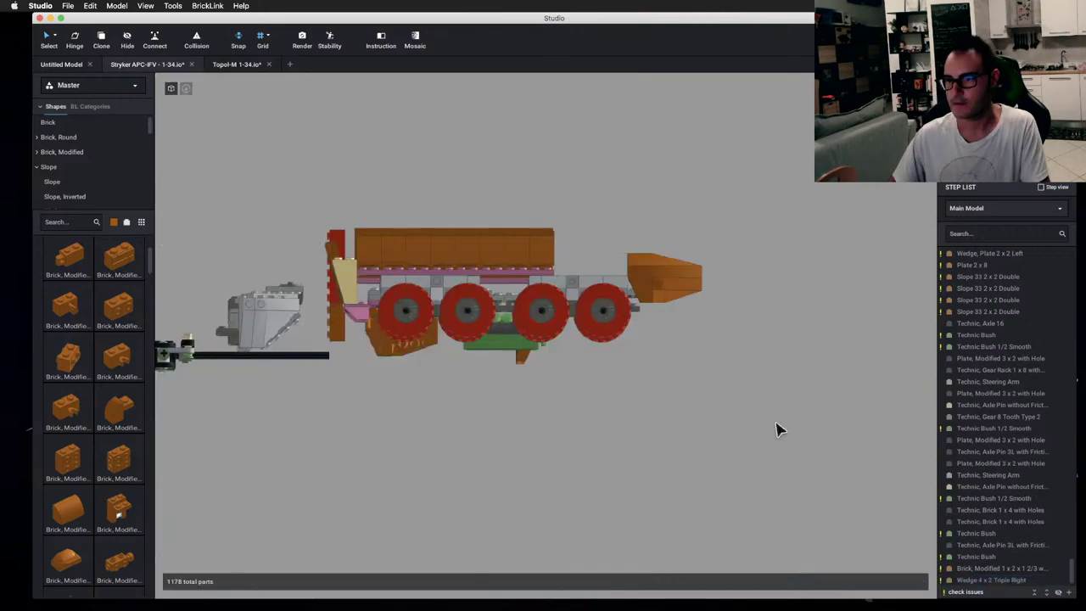
- Compare the nose profile of the chassis with the Stryker side-view photo in Chrome, and return to Studio
key(super+Tab)
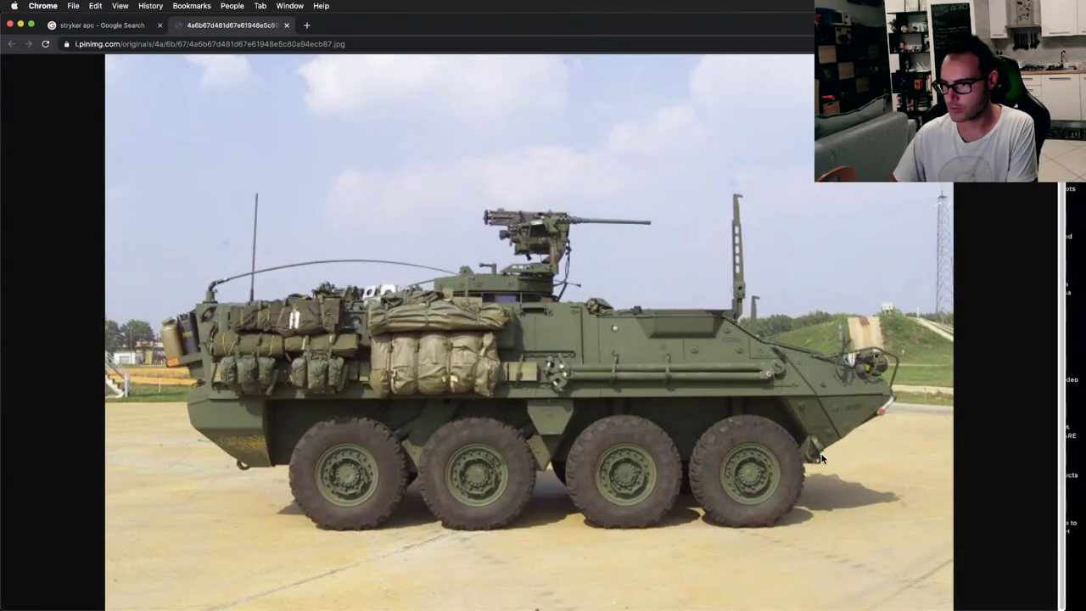
key(super+Tab)
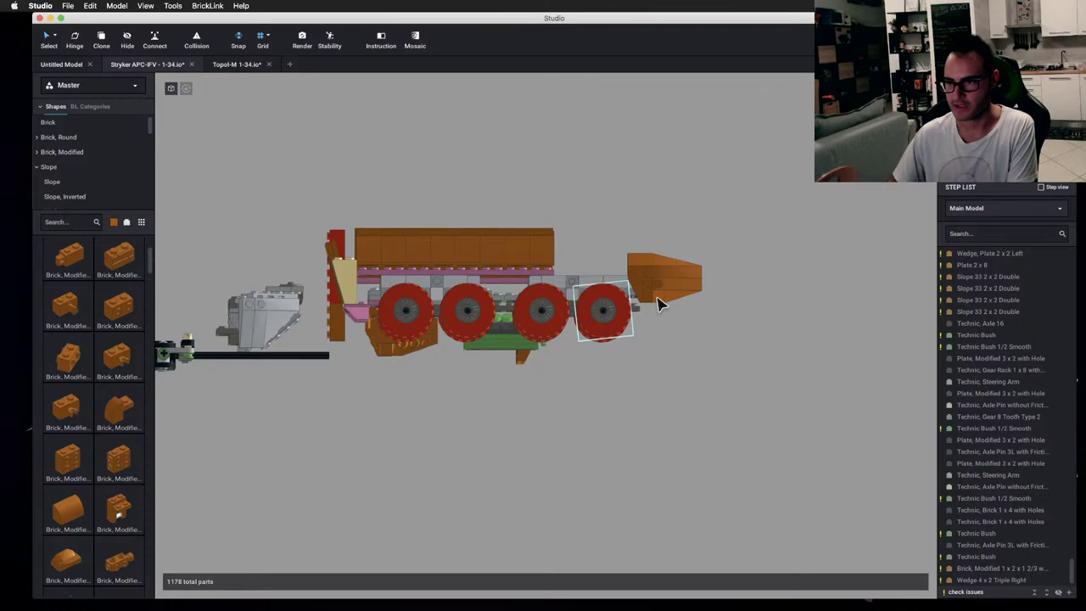
right_drag(660, 304, 624, 346)
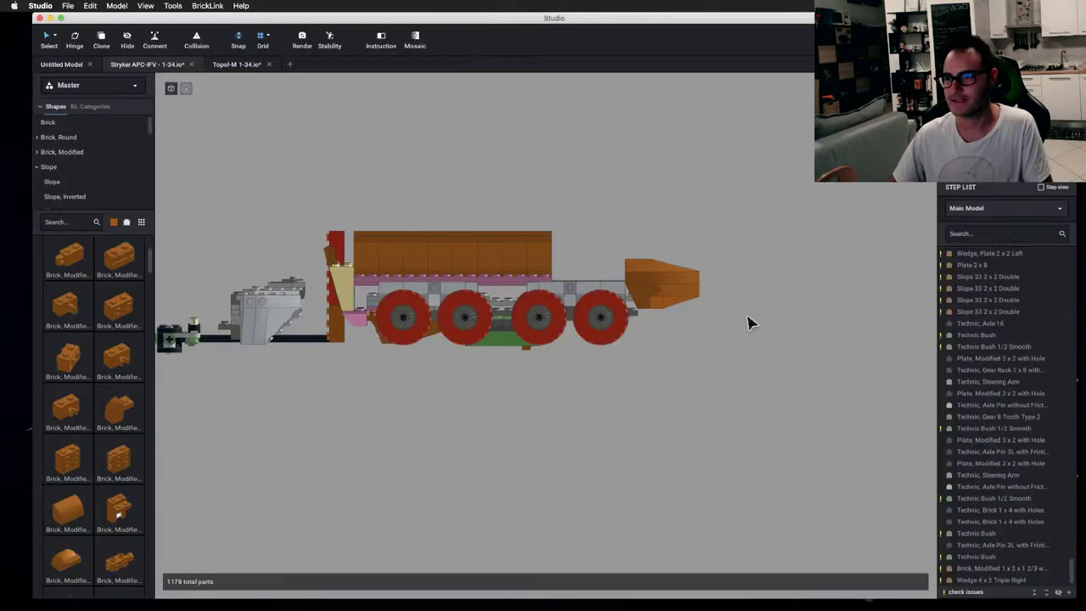
scroll(748, 322, up, 2)
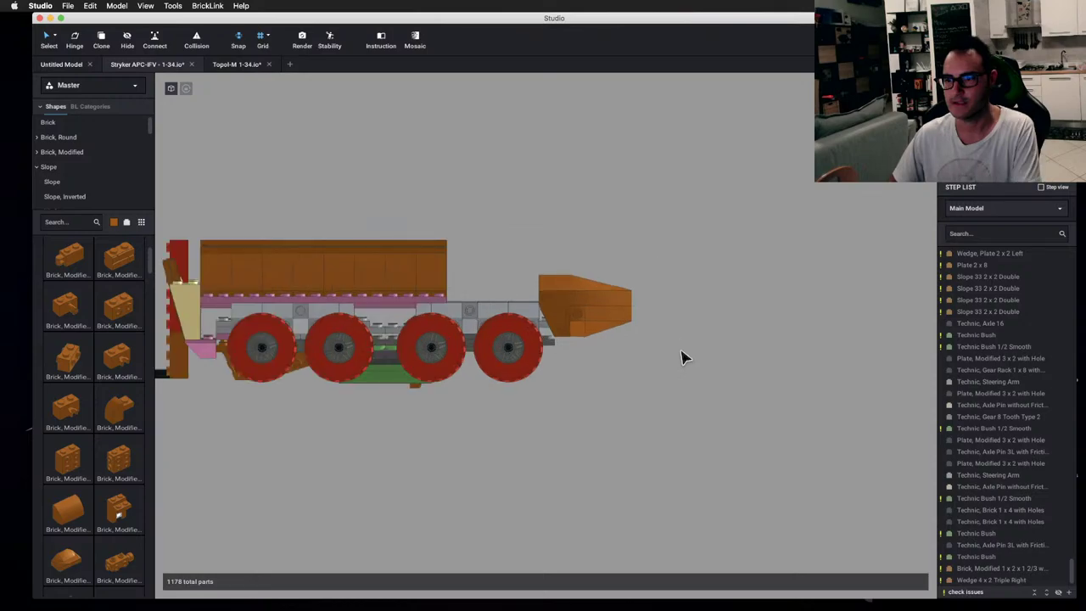
right_drag(685, 357, 689, 320)
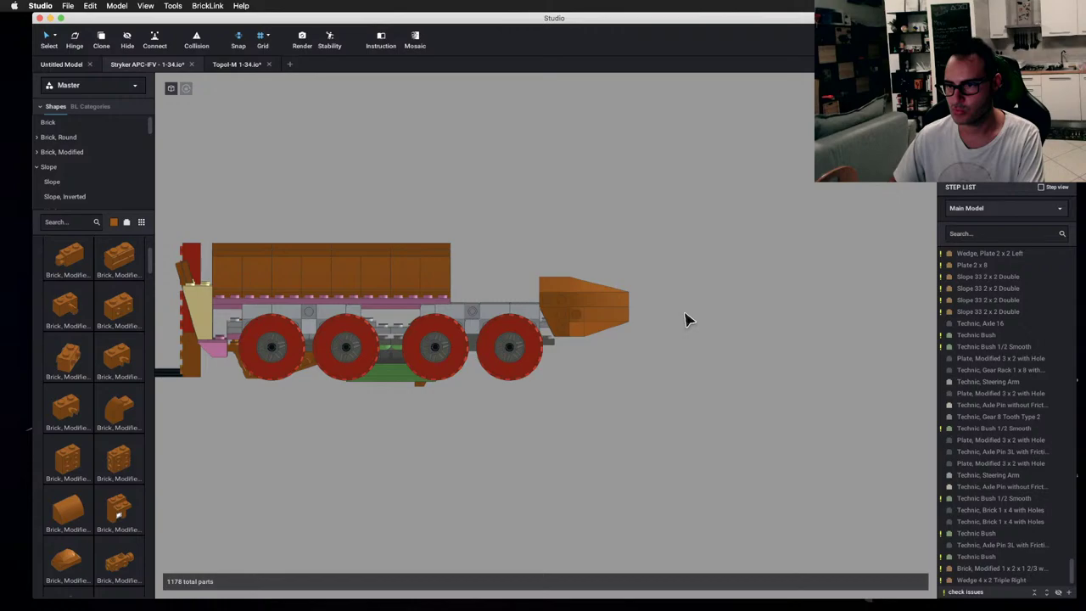
- Move the copied nose wedges one stud back over the chassis, leaving out the two rear wedge plates, and check the Stryker photo
drag(615, 314, 629, 334)
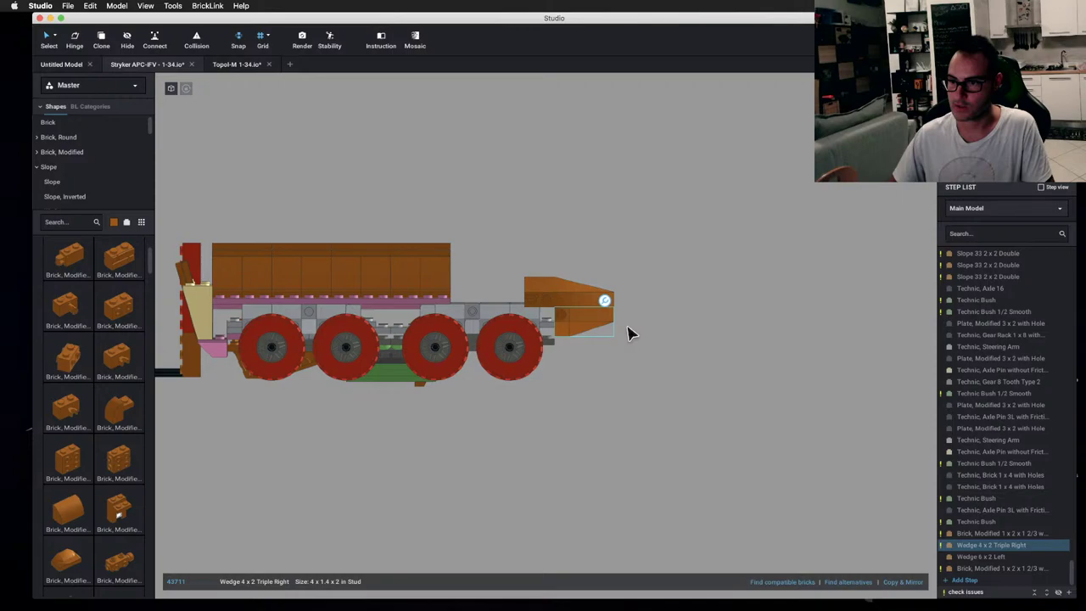
click(686, 367)
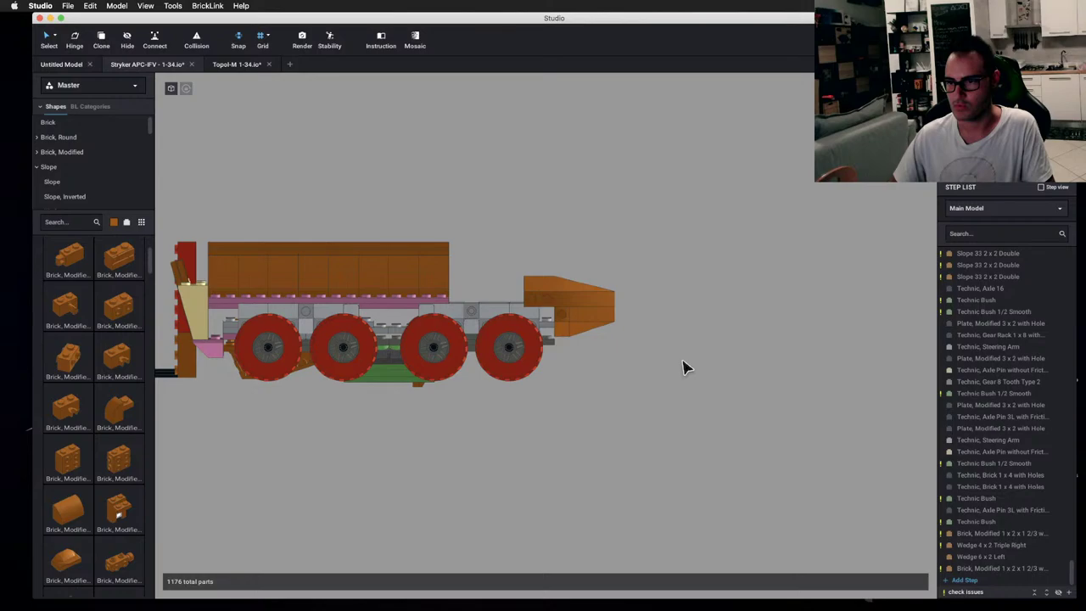
key(super+Tab)
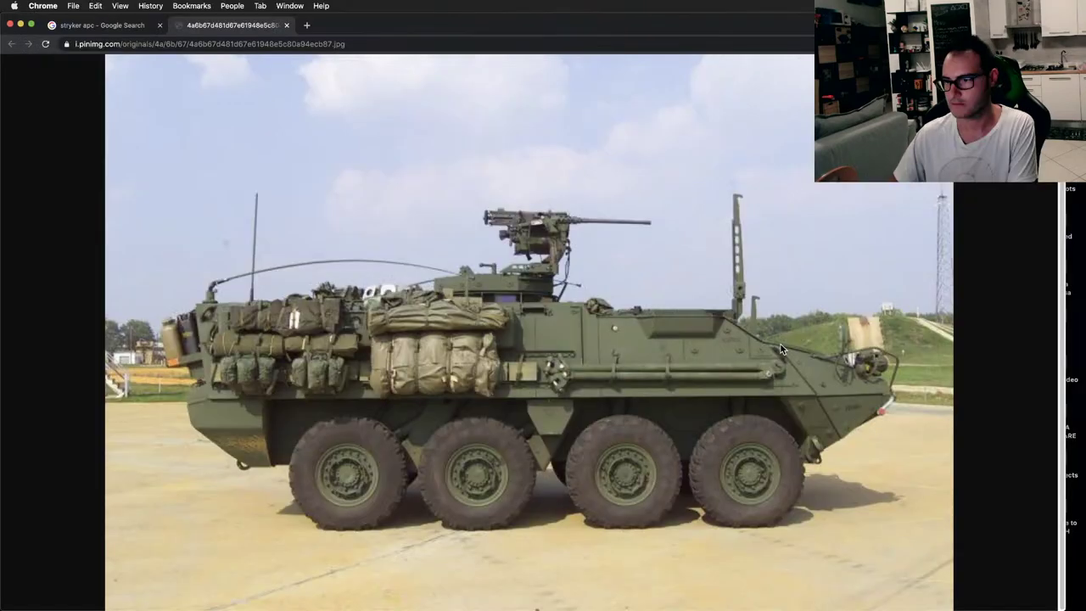
key(super+Tab)
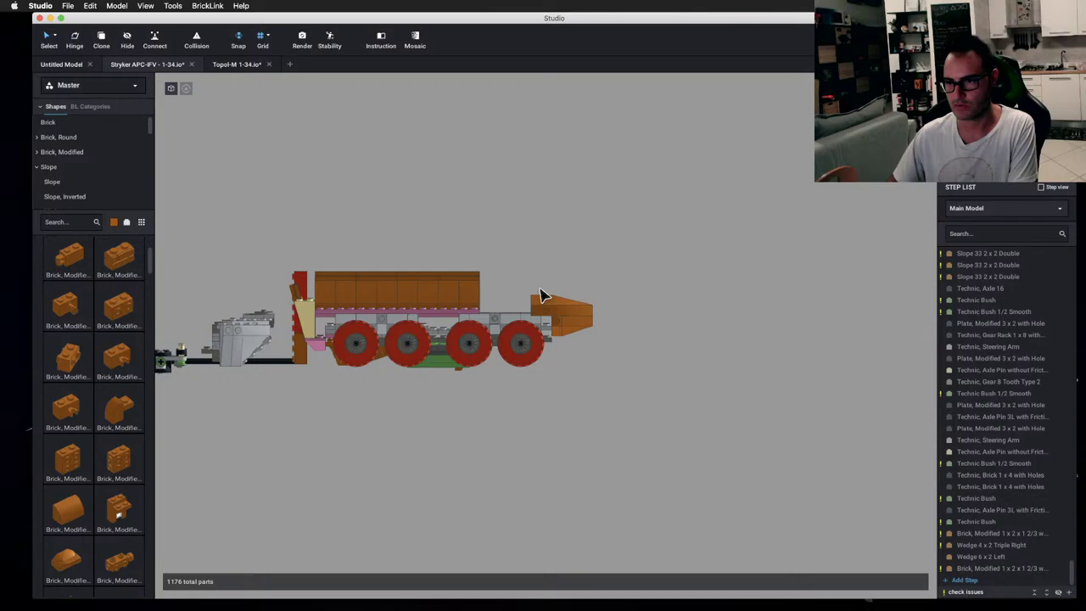
- Remove the red part of the brick column and the orange slope row opposite the nose wedges, and compare with the Stryker photo
right_drag(543, 296, 498, 292)
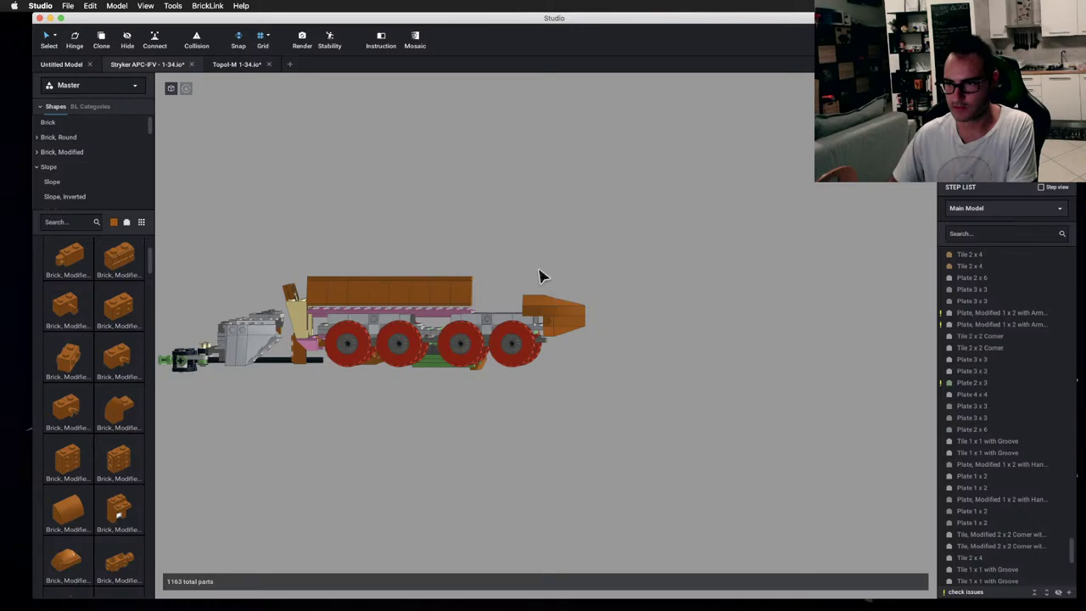
key(super+Tab)
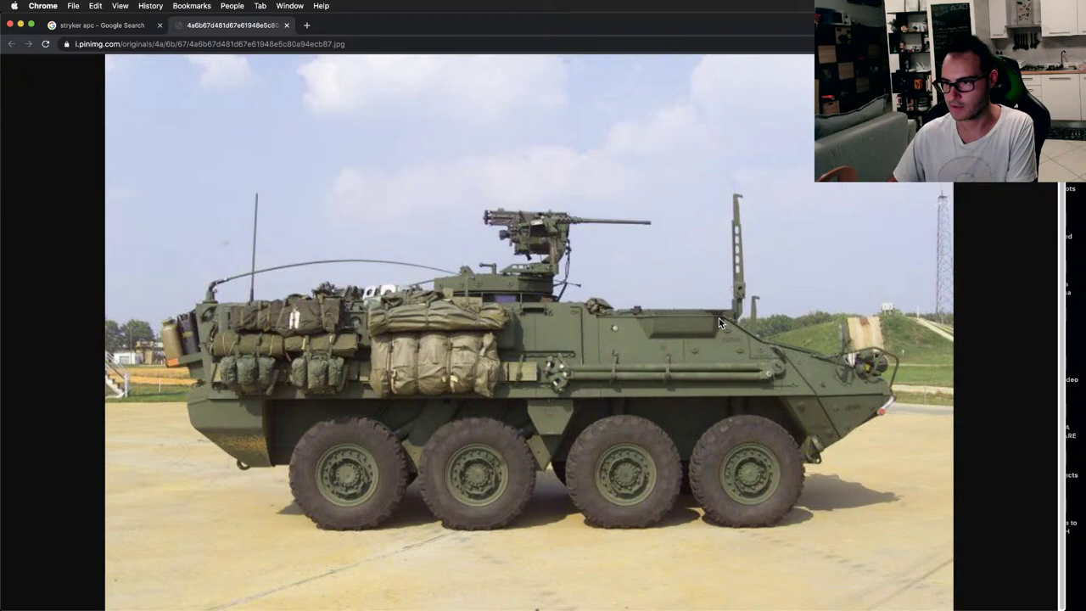
key(super+Tab)
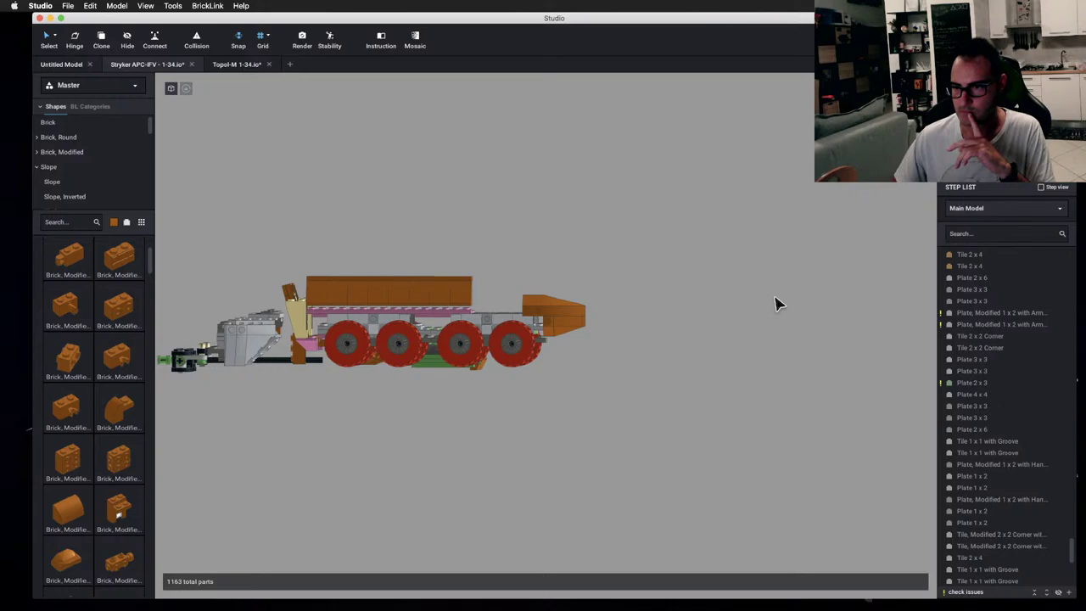
- Add orange Plate 1 x 1 pieces onto the side studs of the modified brick behind the lower nose wedge
scroll(608, 197, up, 5)
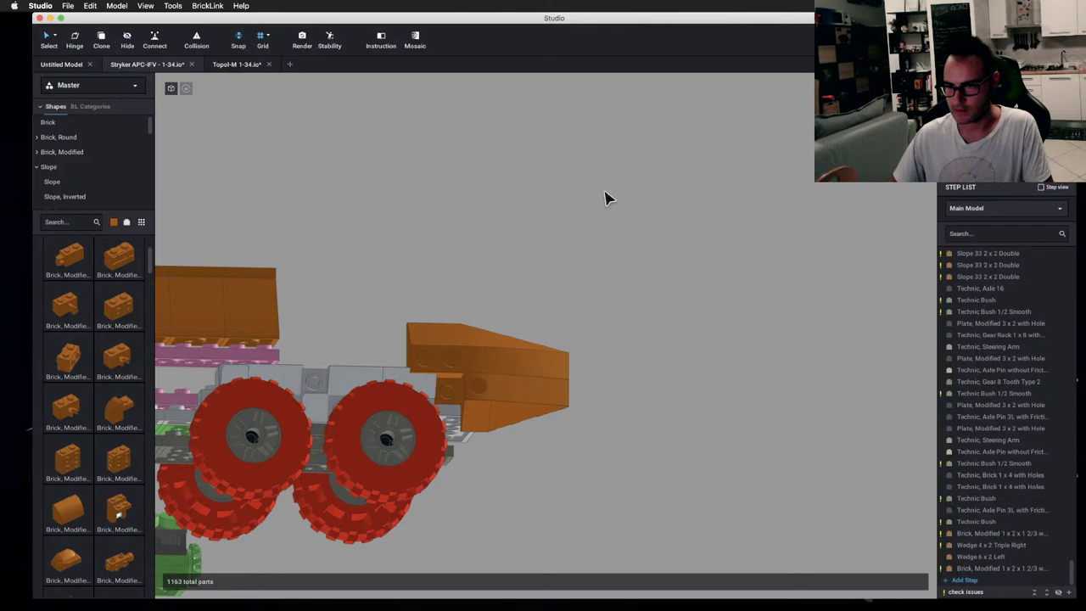
scroll(80, 202, down, 2)
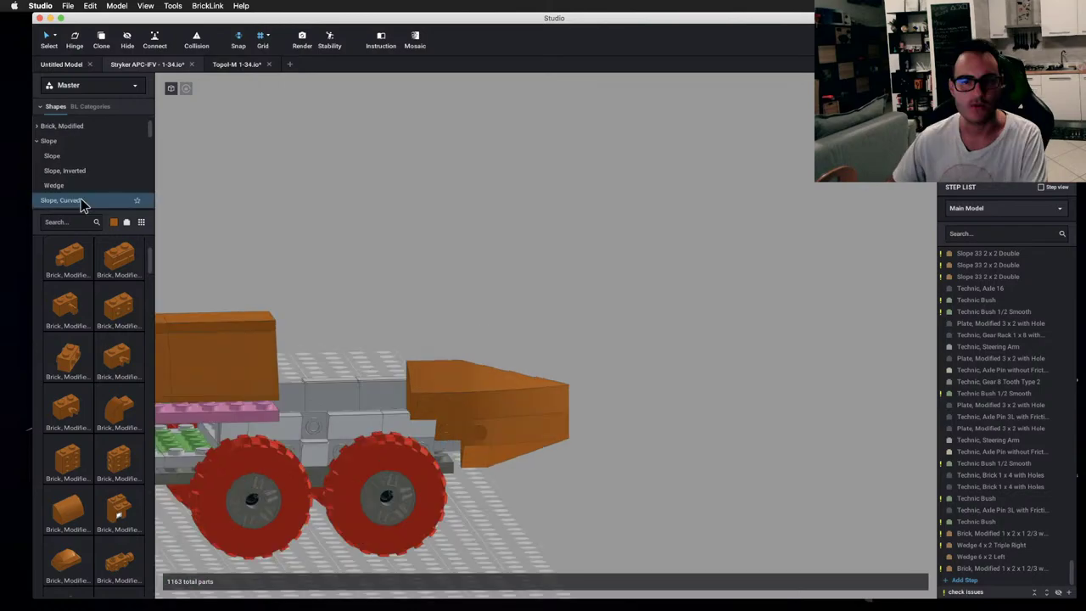
scroll(81, 198, down, 3)
click(74, 165)
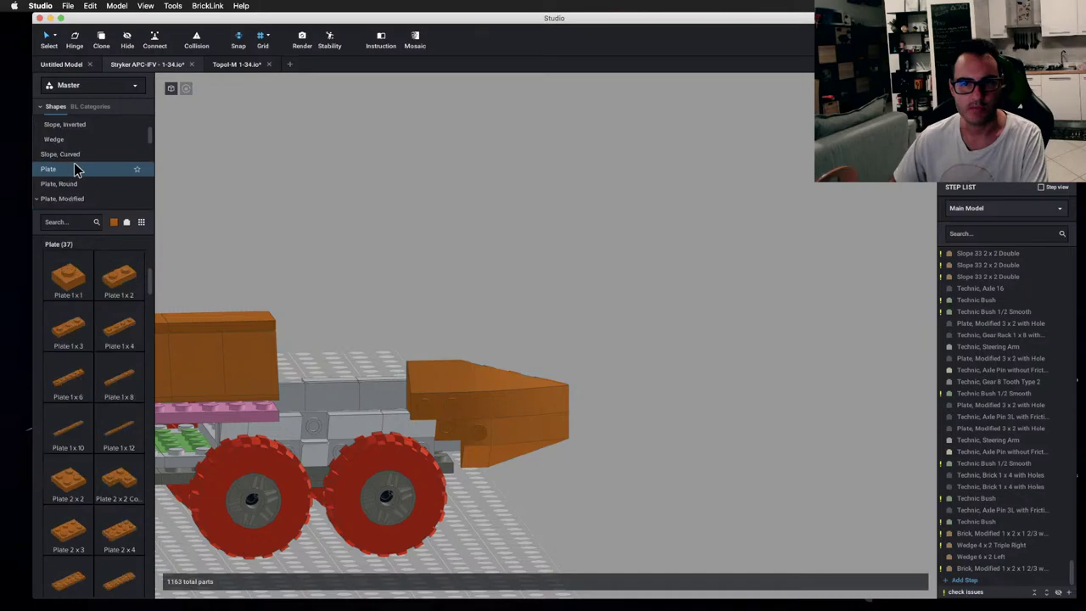
click(68, 278)
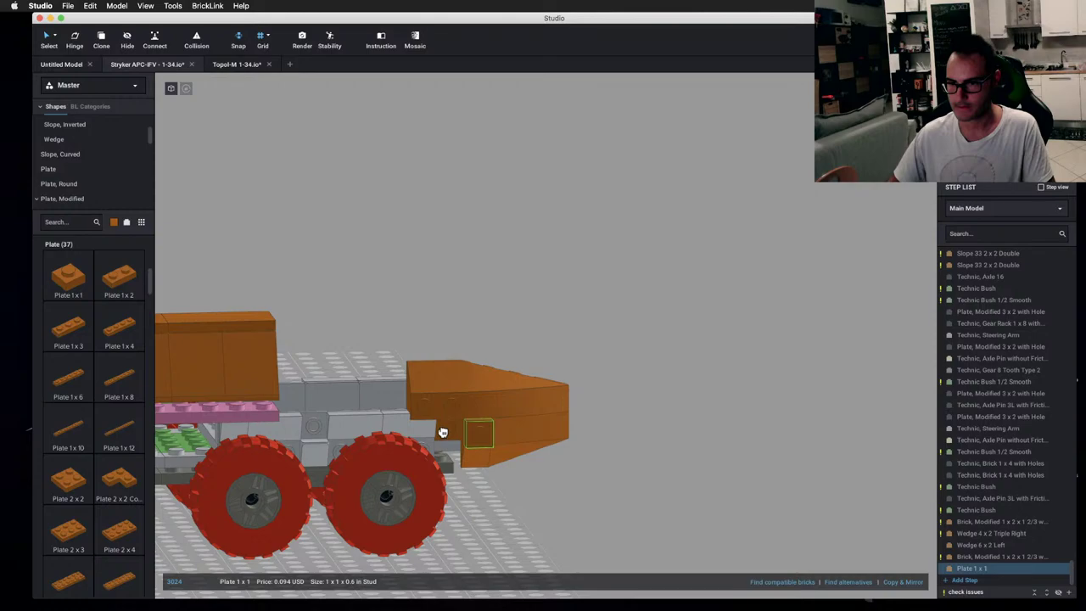
click(442, 432)
click(452, 435)
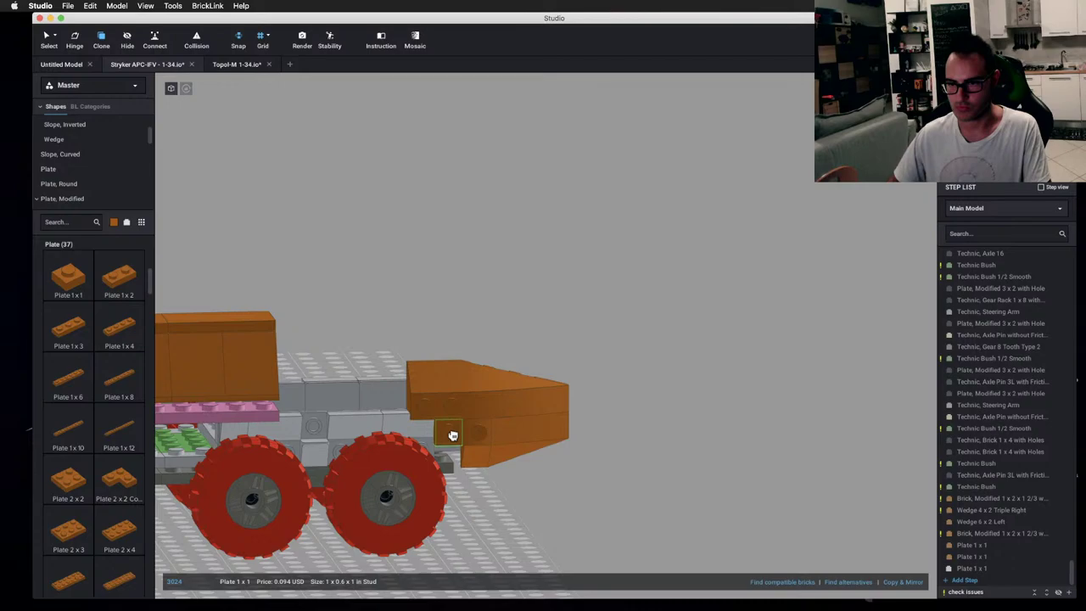
- Place a Slope, Curved 2 x 1 No Studs with Stud Notch Right behind the lower nose wedge, next to the front wheel
click(429, 454)
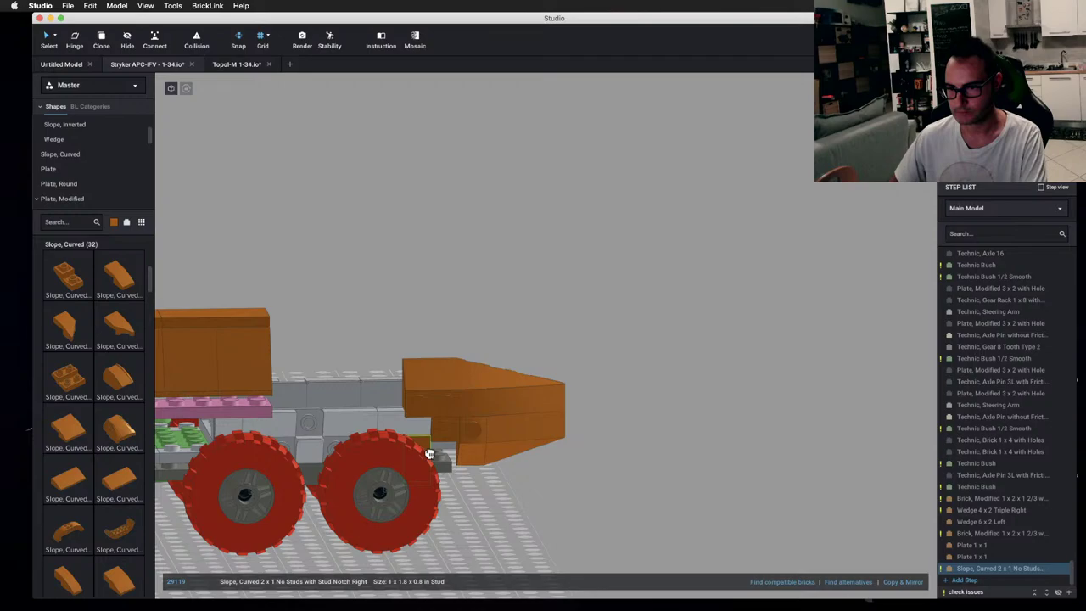
right_drag(429, 454, 706, 458)
click(706, 458)
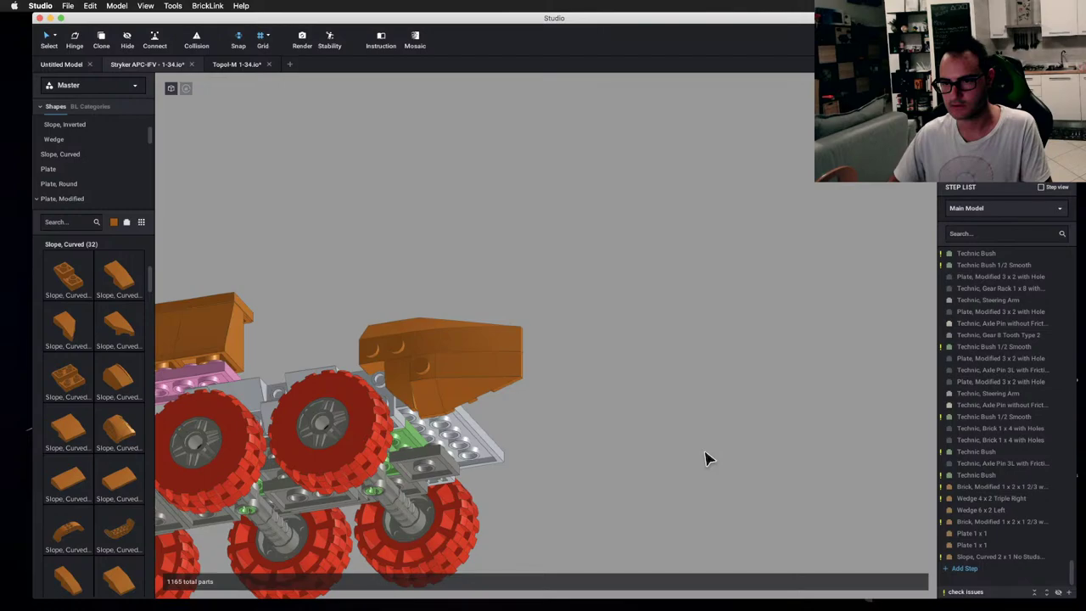
key(ctrl+z)
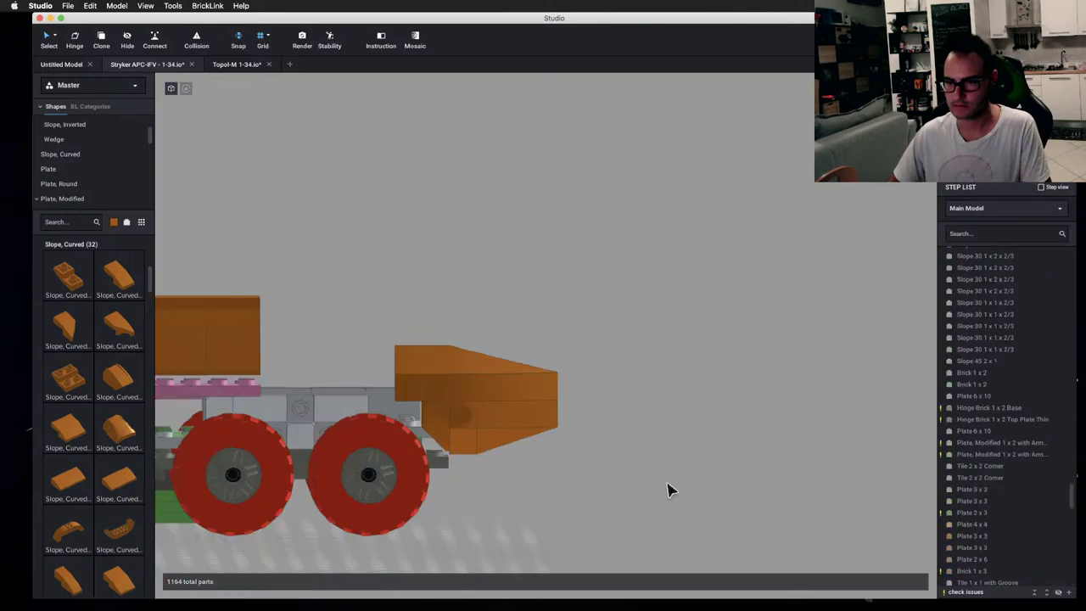
right_drag(668, 490, 712, 498)
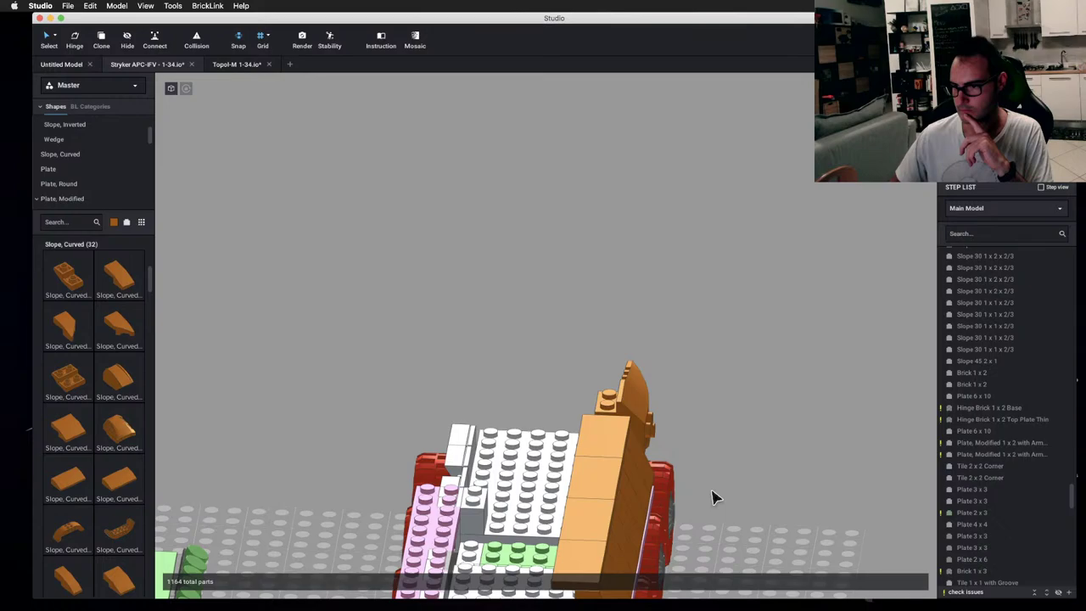
right_drag(713, 497, 654, 374)
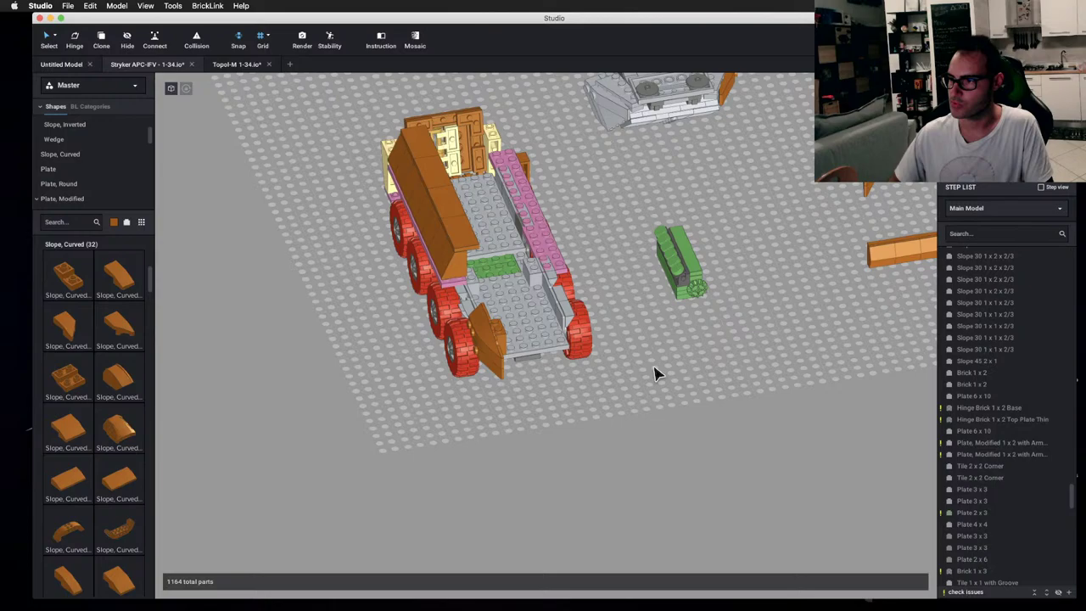
right_drag(655, 373, 458, 347)
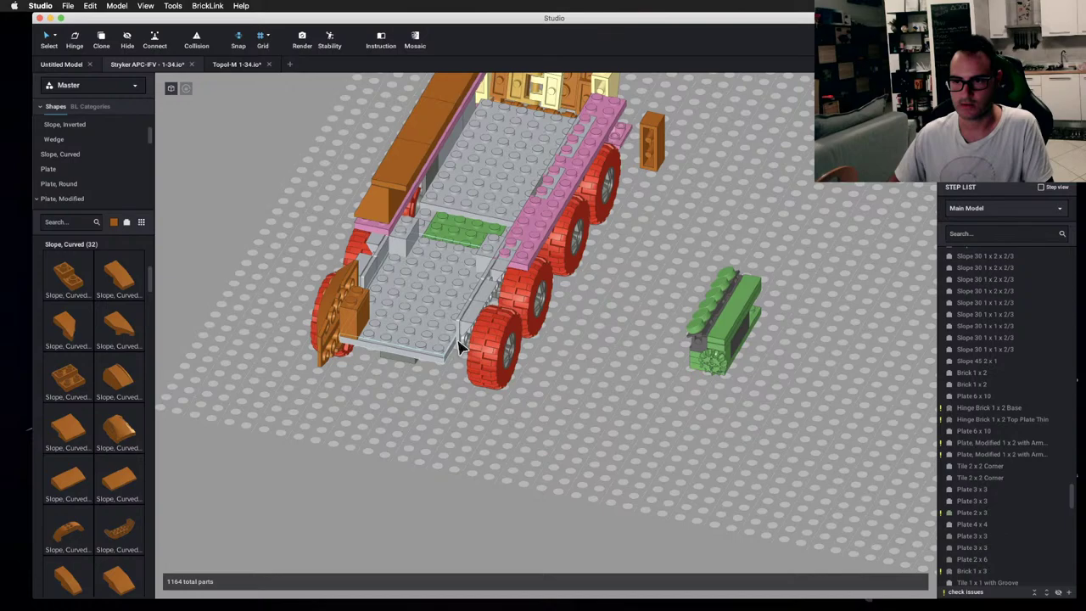
- Add a Bracket 1 x 2 - 2 x 2 Inverted inside the nose and fit the orange slope row across the front of the nose wedge
right_drag(458, 347, 519, 398)
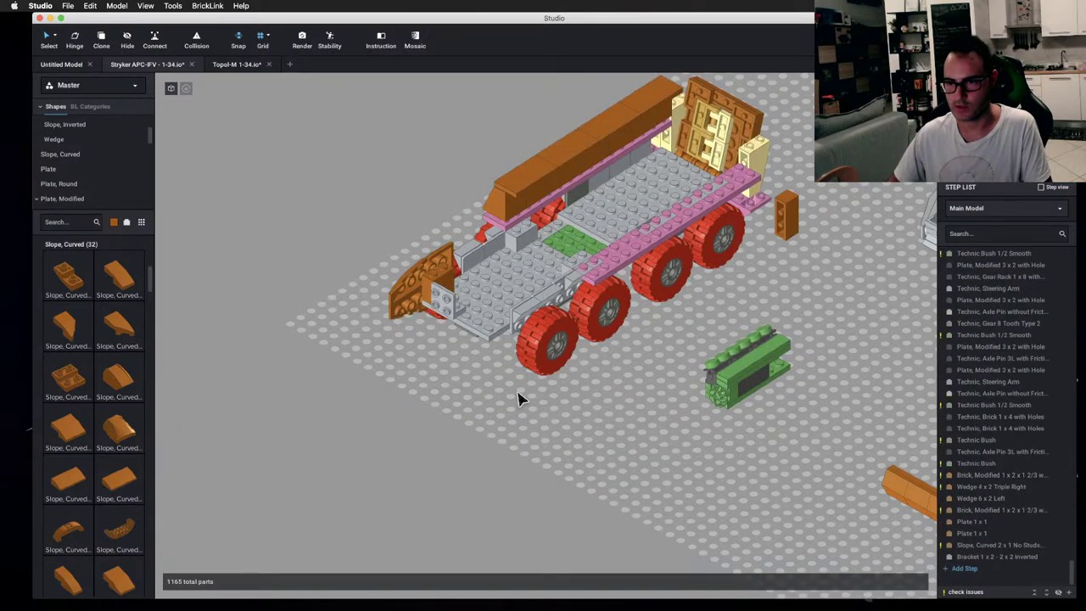
right_drag(519, 399, 796, 288)
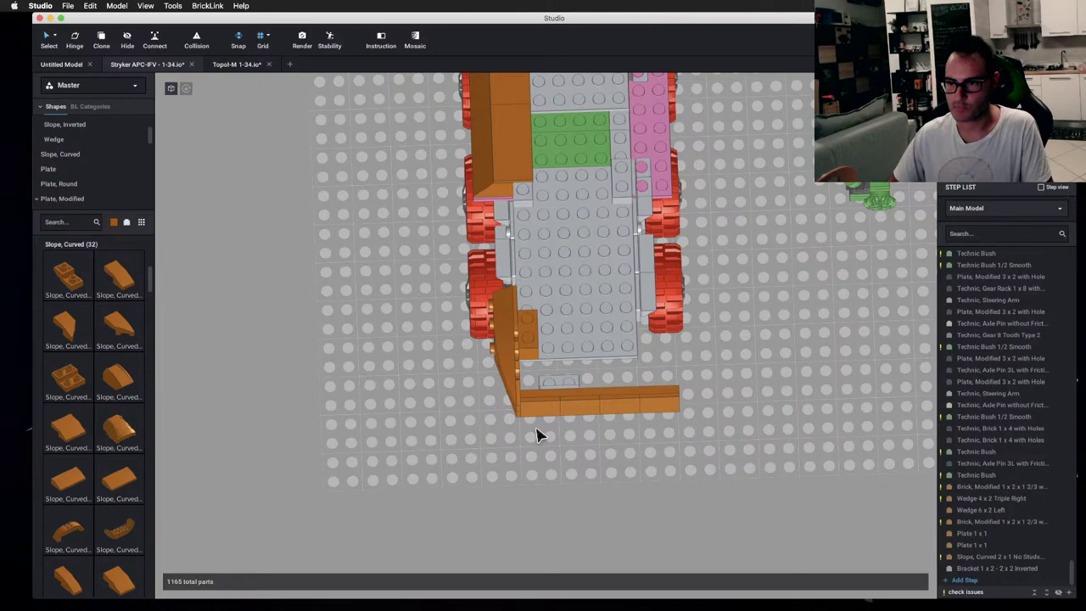
right_drag(536, 435, 519, 384)
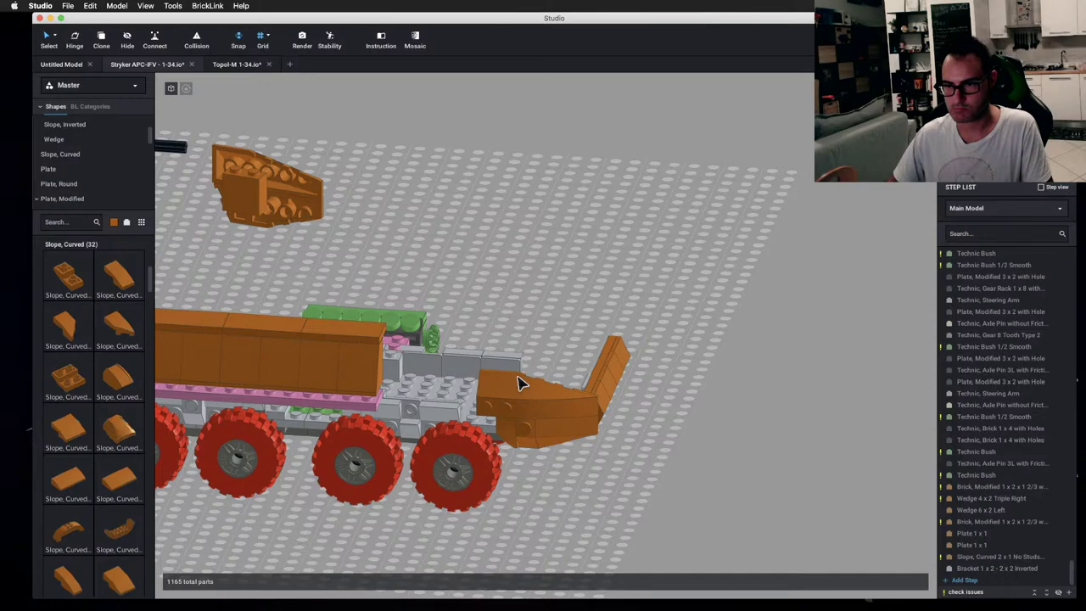
right_drag(519, 383, 483, 367)
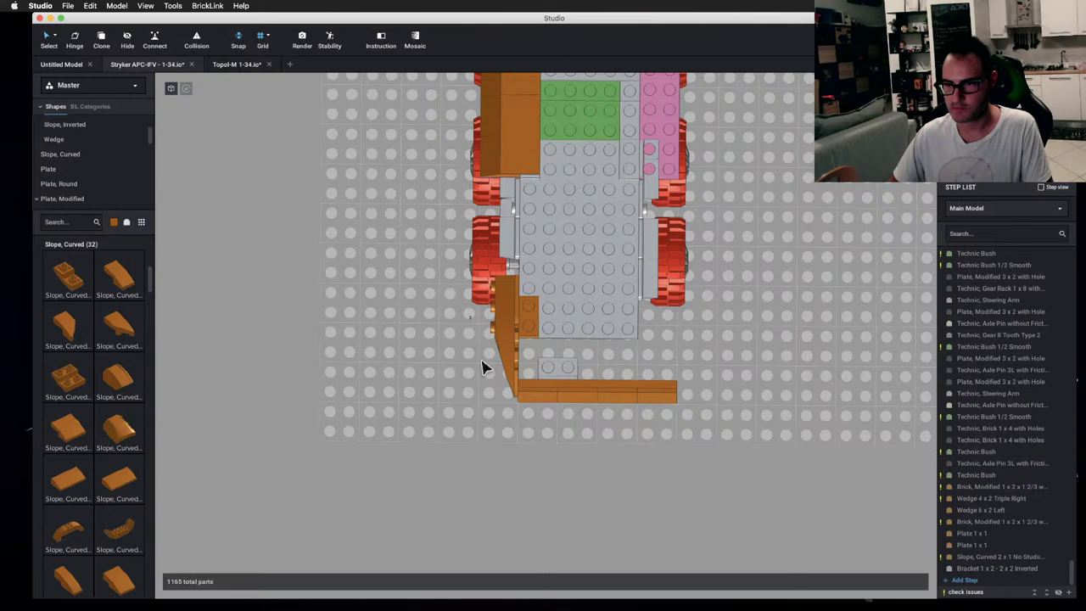
right_drag(481, 367, 749, 312)
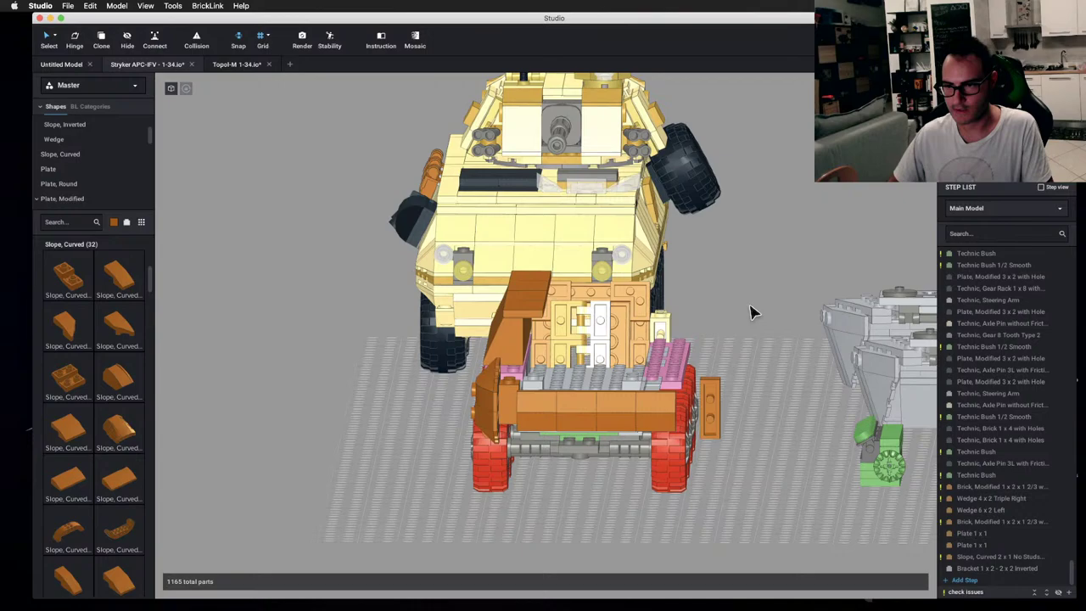
- Shift the nose wedge side together with the front slope row one stud outward from the chassis
right_drag(750, 312, 719, 418)
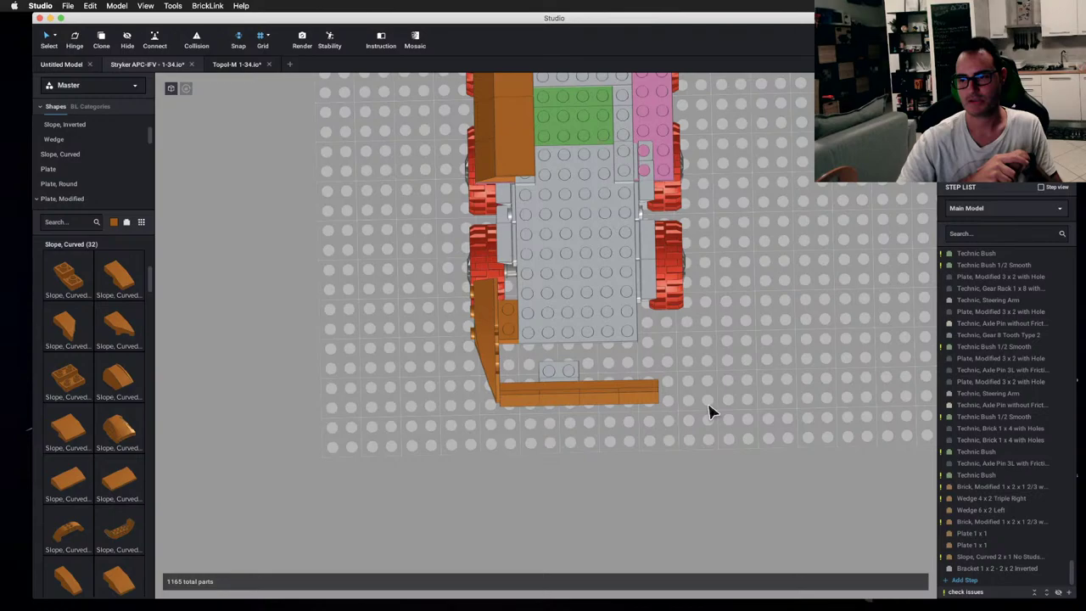
right_drag(710, 411, 701, 390)
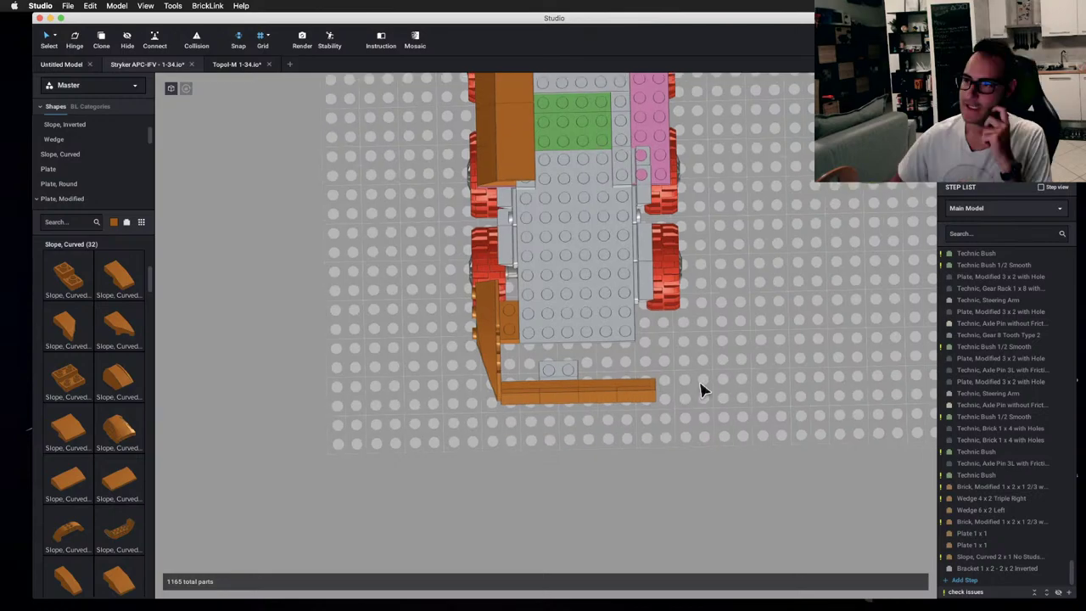
right_drag(700, 390, 710, 251)
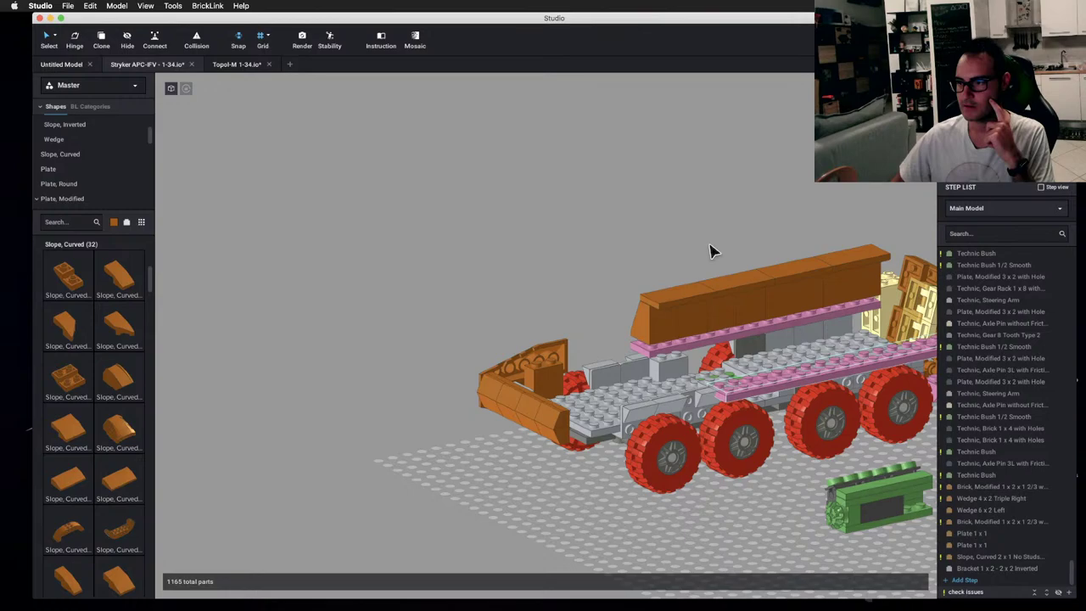
right_drag(710, 251, 767, 242)
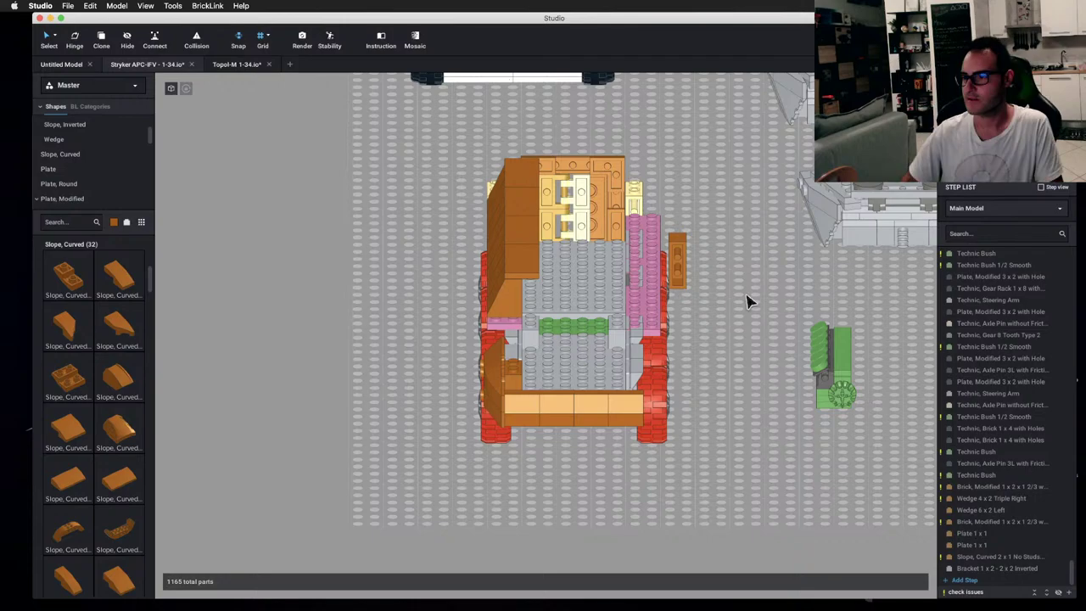
right_drag(746, 301, 630, 365)
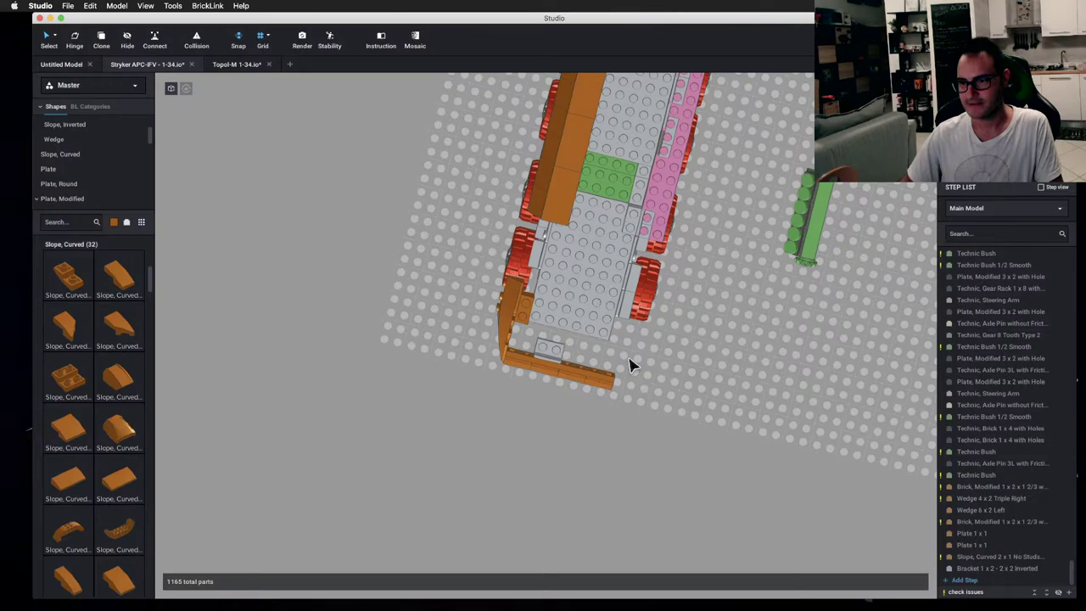
- Copy and mirror the two nose wedges and their modified brick, fitting the mirrored set at the other end of the front slope row
drag(443, 320, 509, 366)
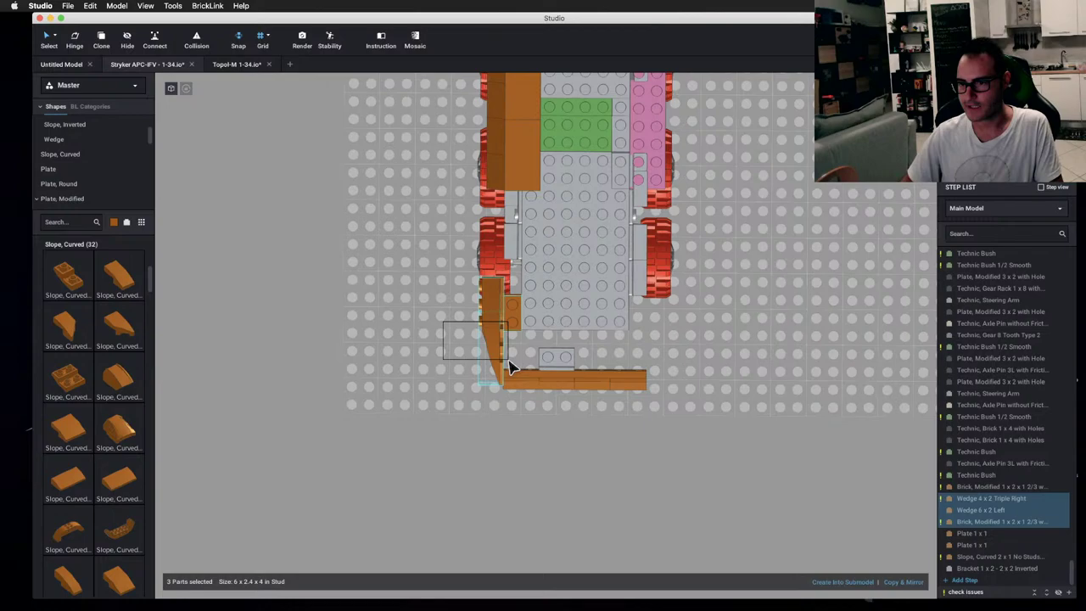
click(903, 582)
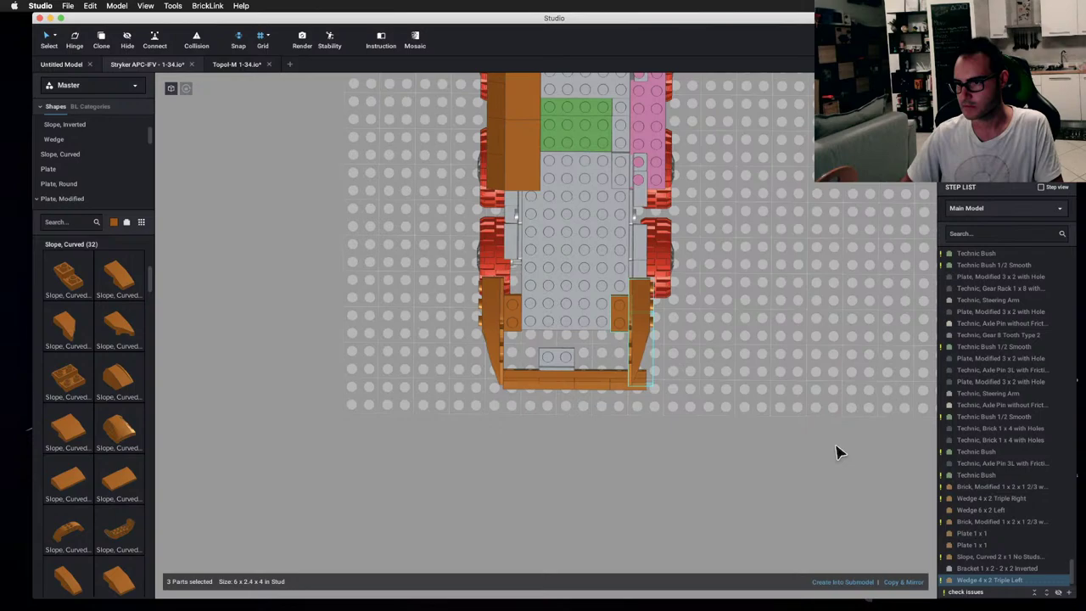
right_drag(835, 452, 757, 346)
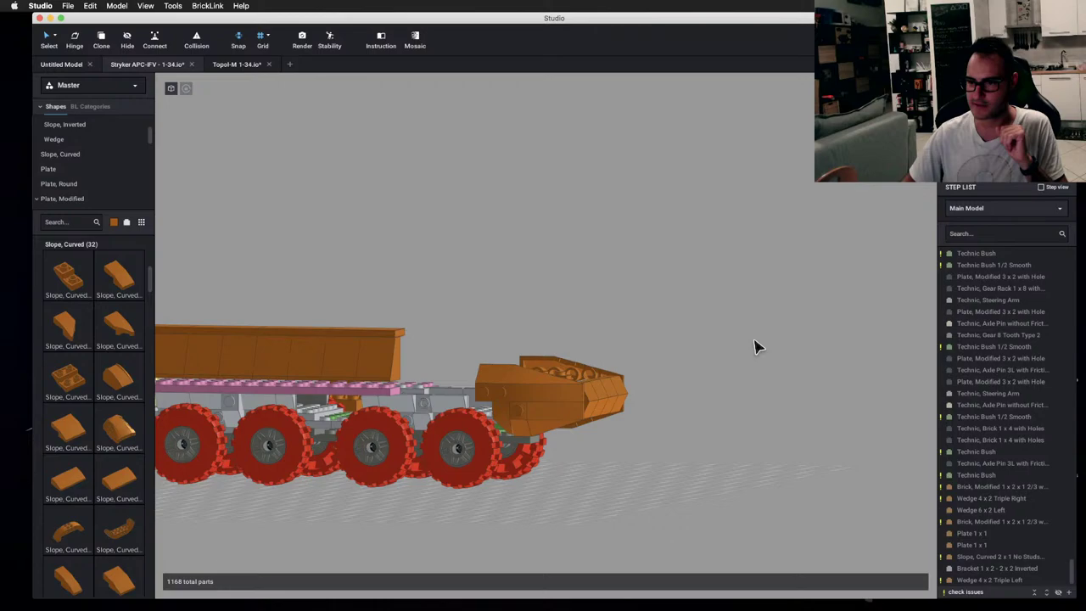
right_drag(758, 346, 669, 365)
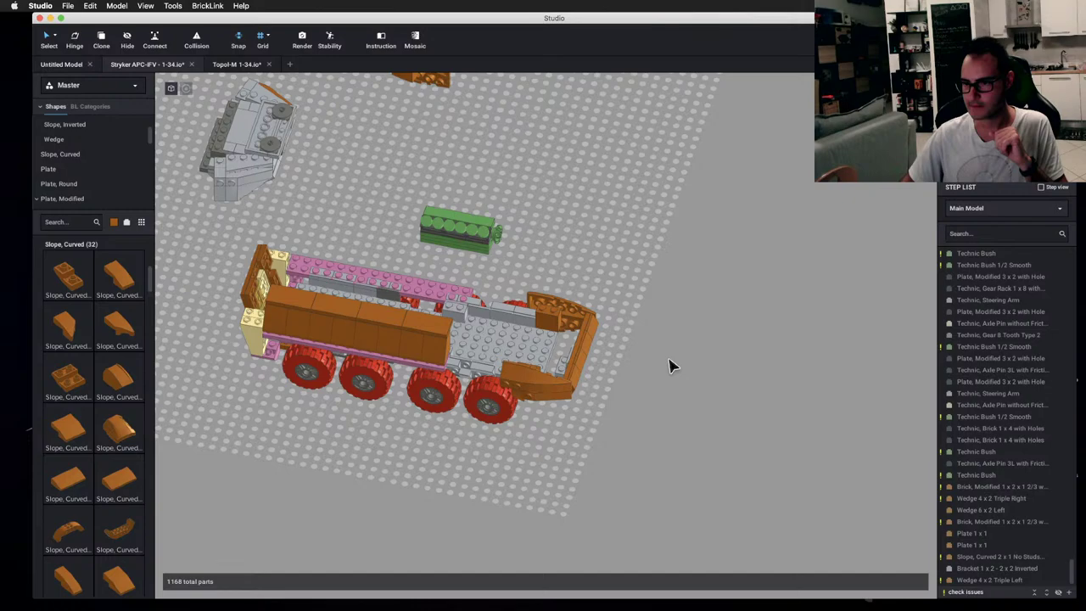
- Compare the completed nose with the Stryker reference photo and examine its fit to the chassis and side walls from all around
scroll(669, 364, up, 5)
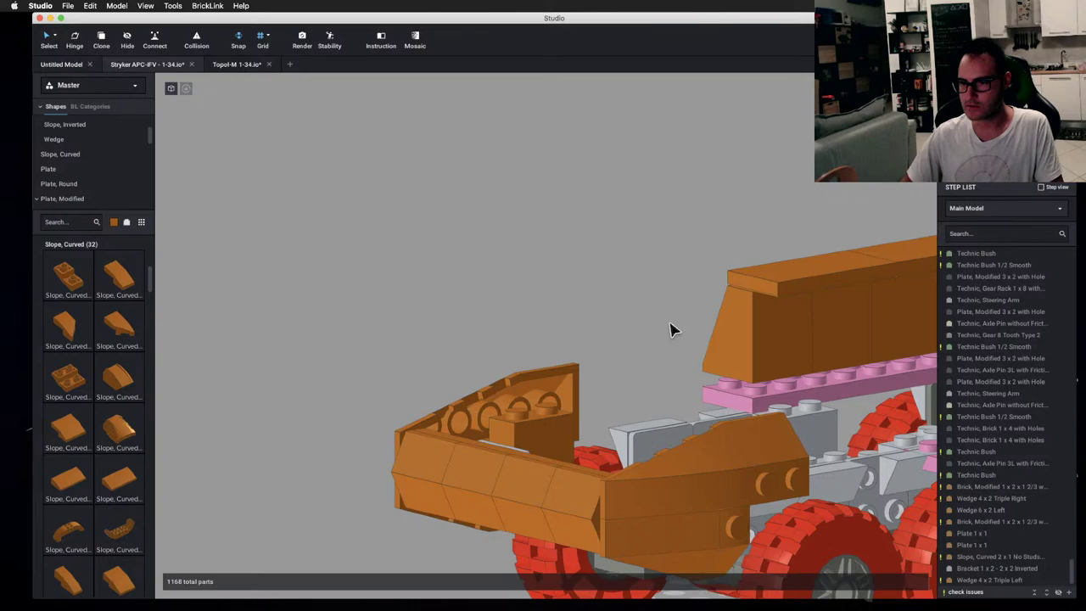
key(super+Tab)
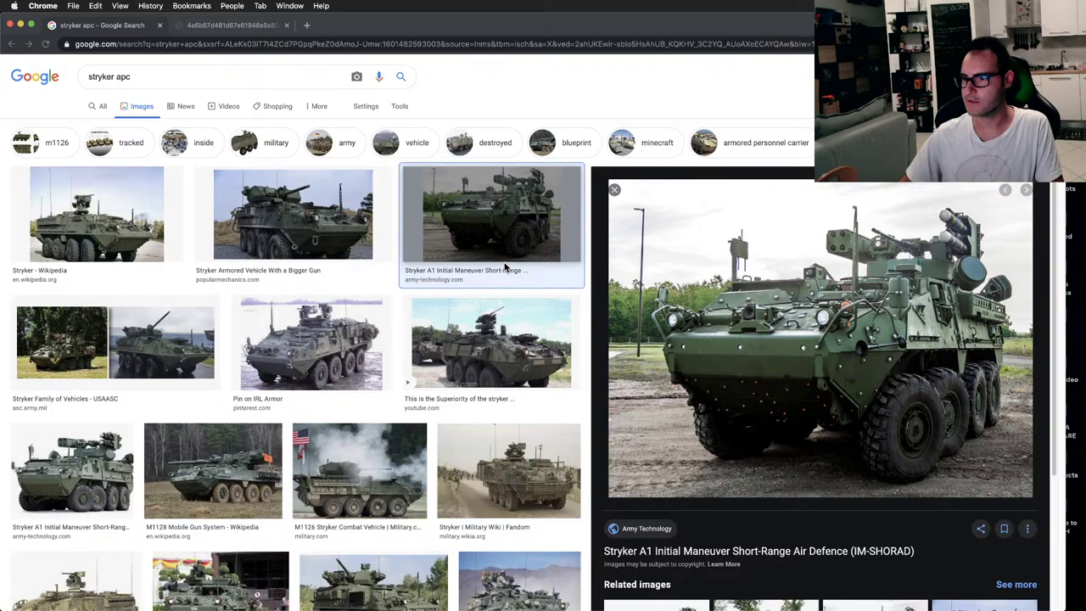
key(super+Tab)
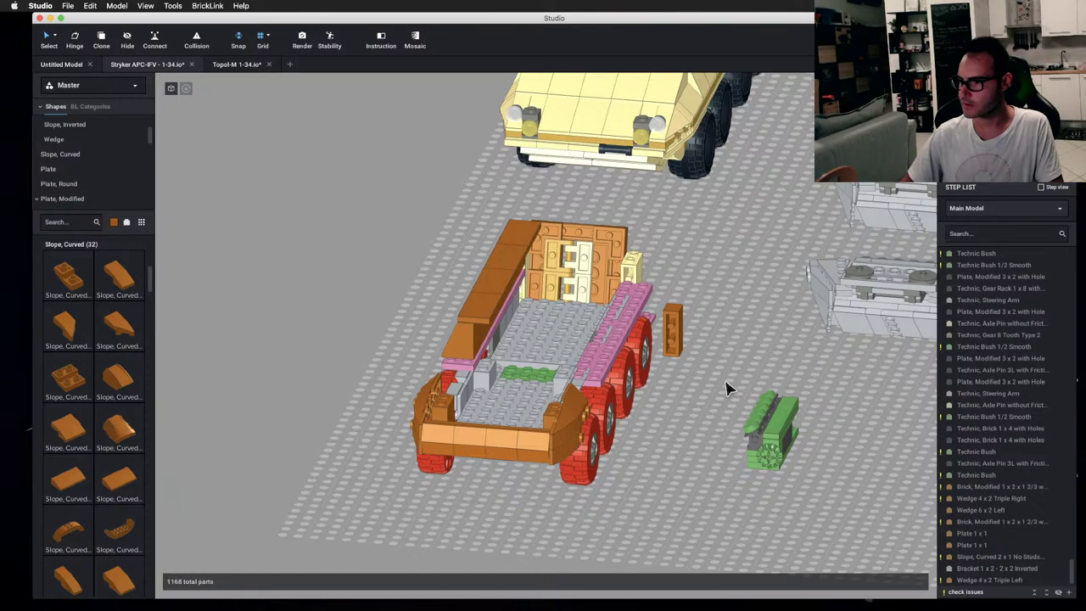
scroll(711, 352, right, 5)
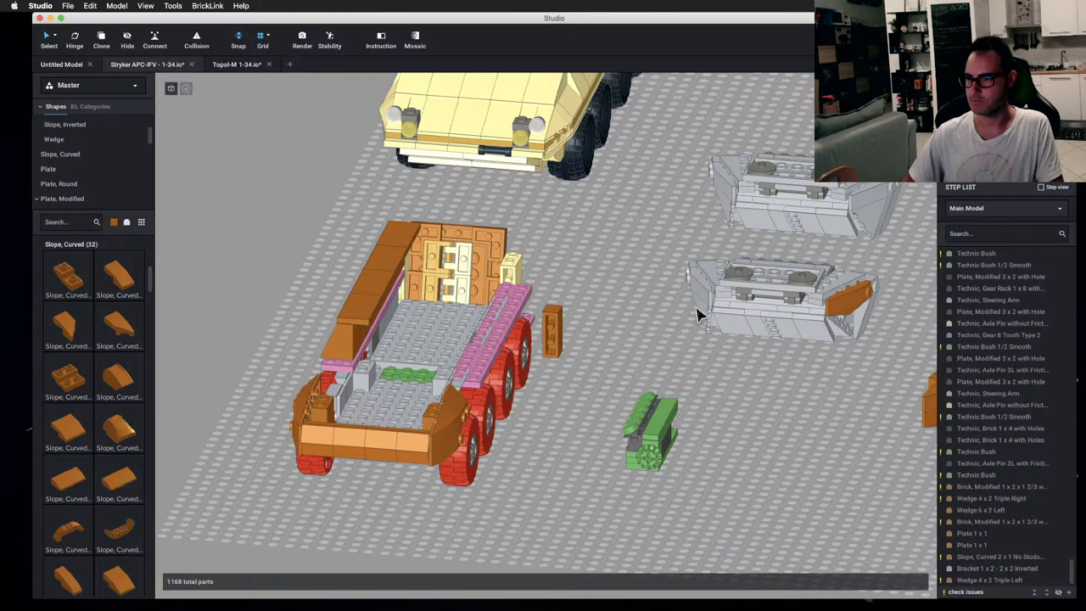
right_drag(697, 316, 501, 409)
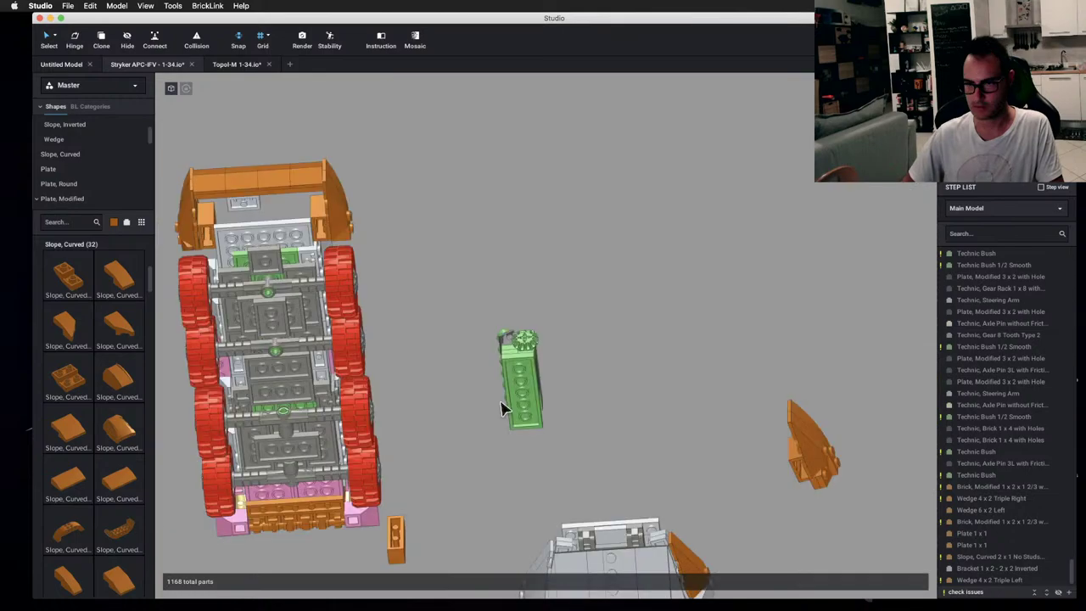
right_drag(501, 409, 475, 435)
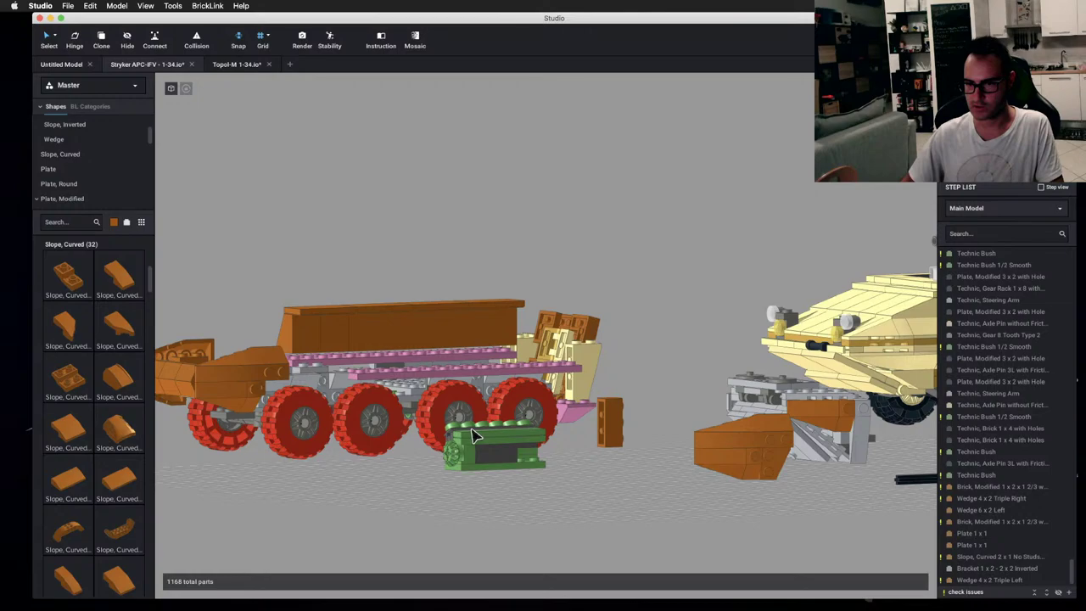
right_drag(475, 435, 495, 335)
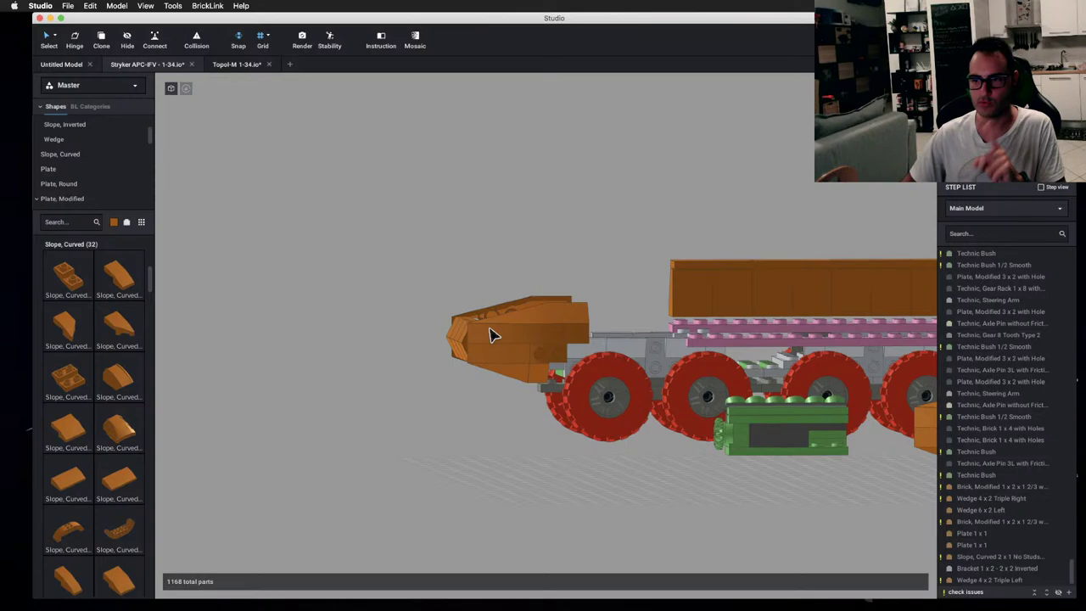
right_drag(495, 335, 640, 385)
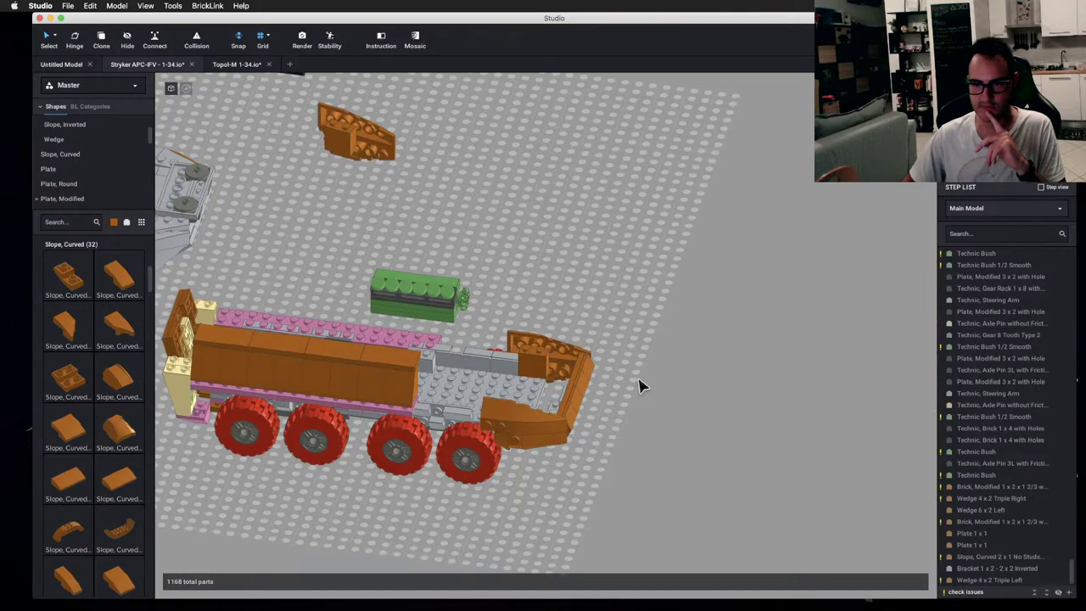
right_drag(640, 386, 617, 402)
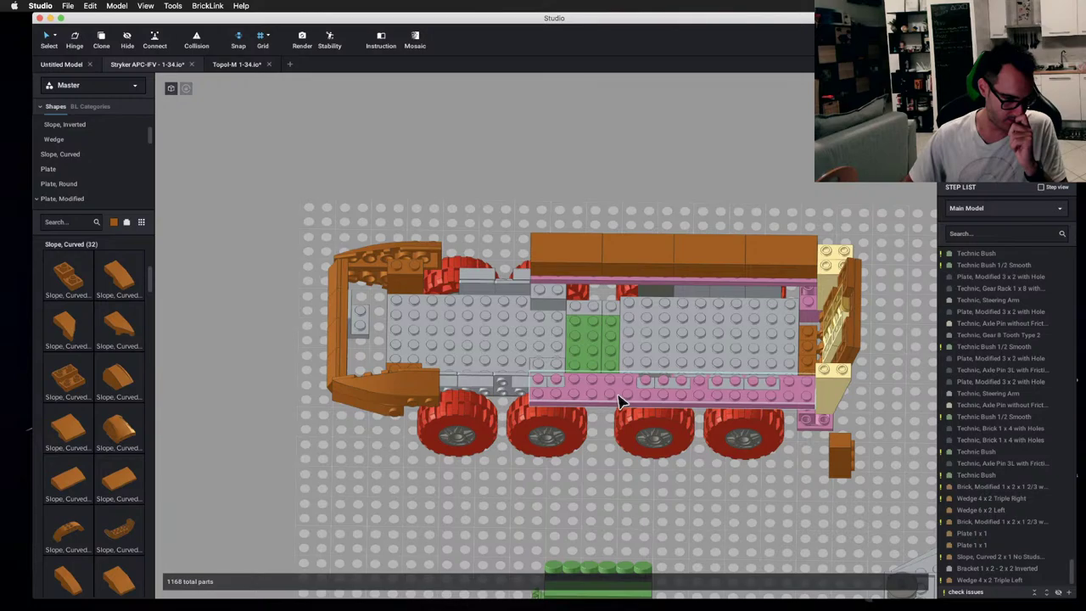
right_drag(619, 401, 505, 422)
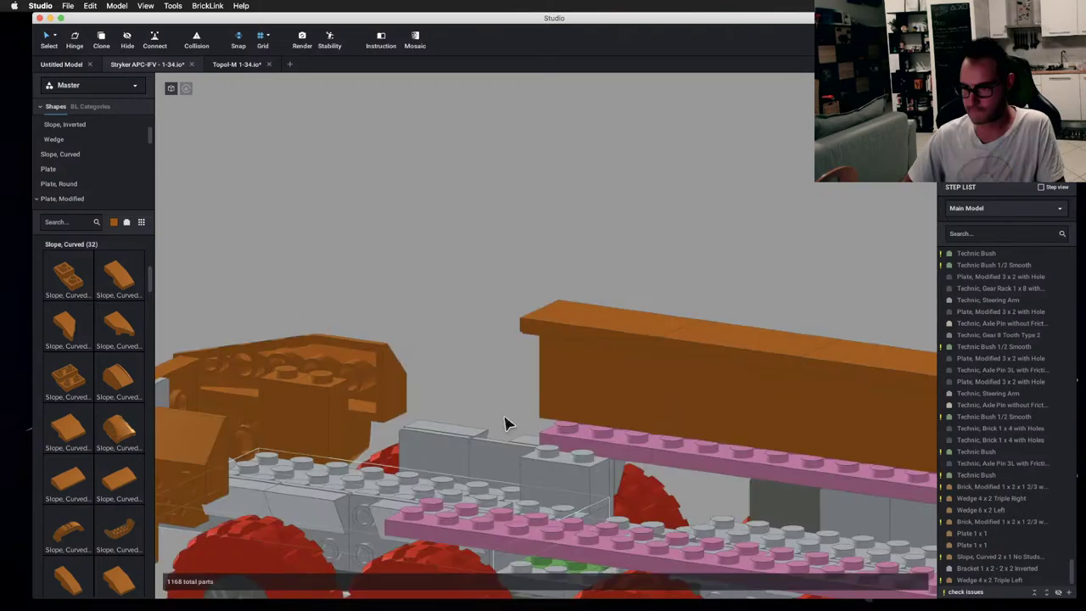
right_drag(505, 423, 543, 430)
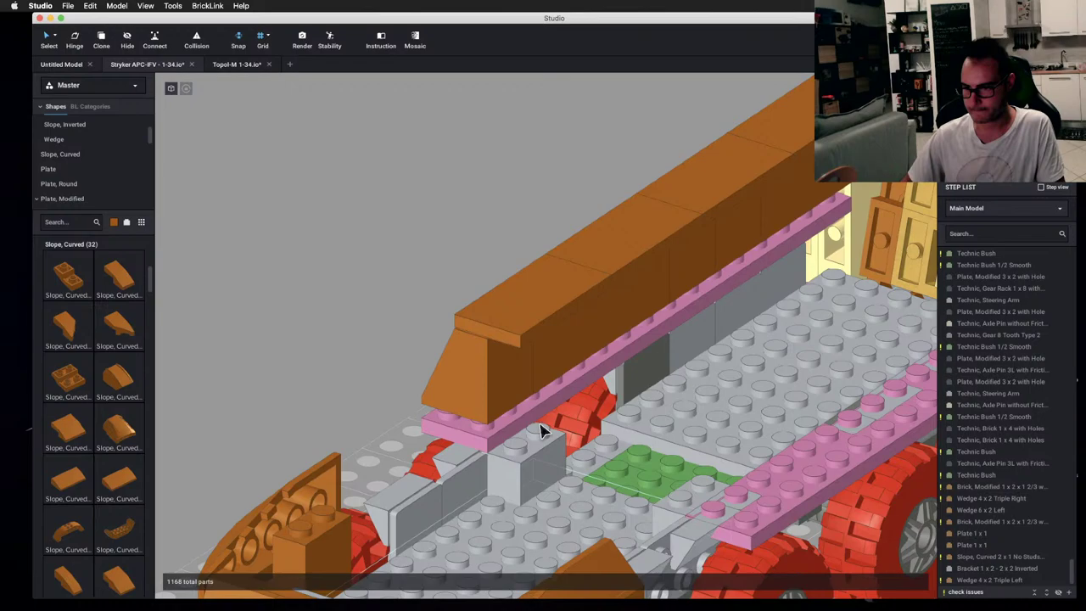
- Delete the leftover orange brick column, the spare nose wedges and the spare grey nose assembly carrying an orange wedge
key(4)
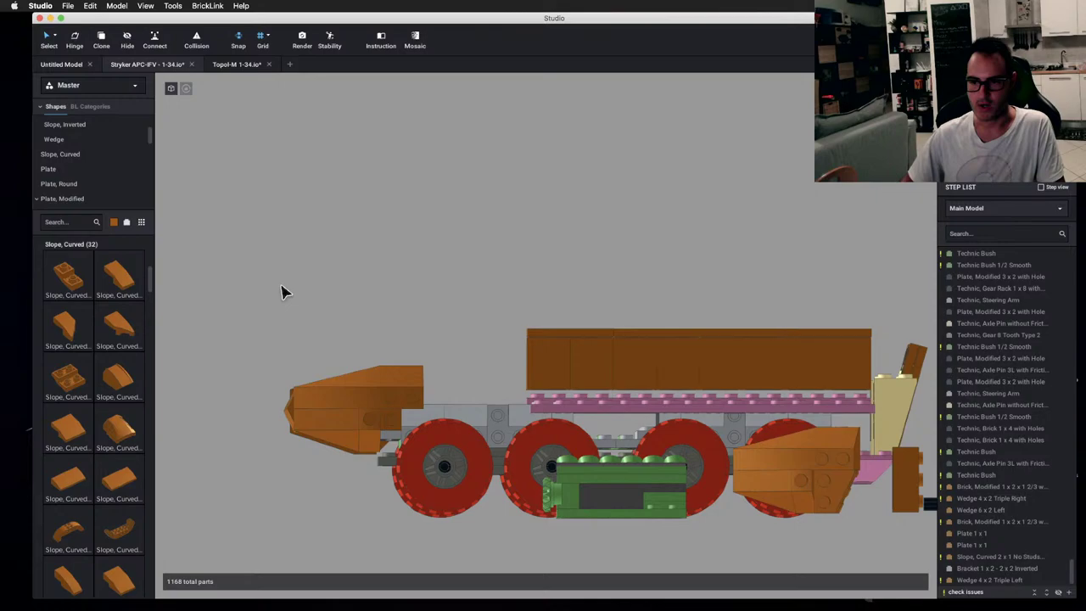
right_drag(283, 293, 629, 443)
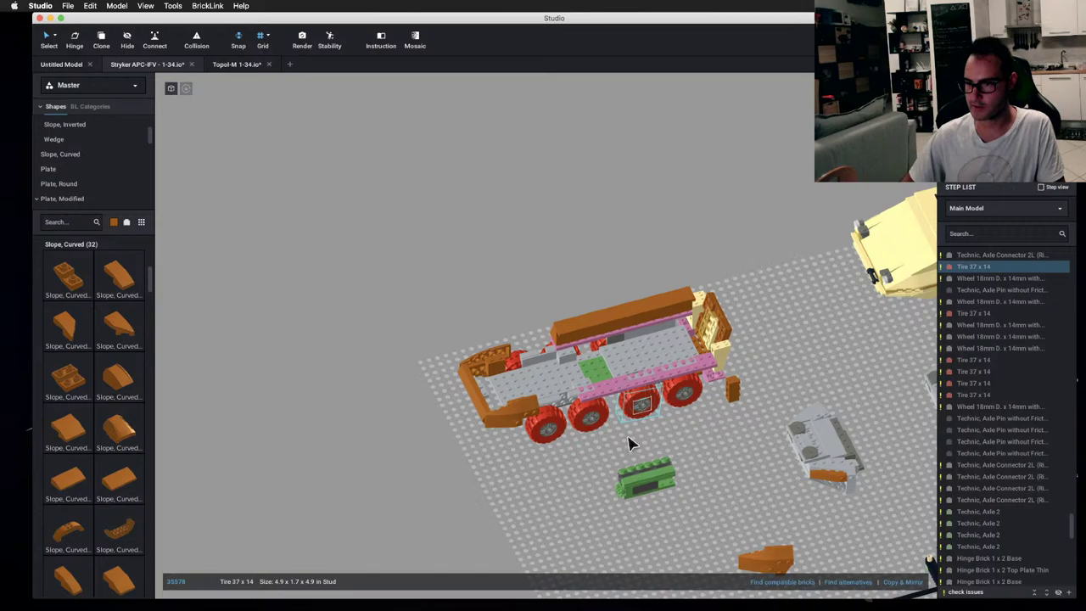
right_drag(630, 442, 586, 368)
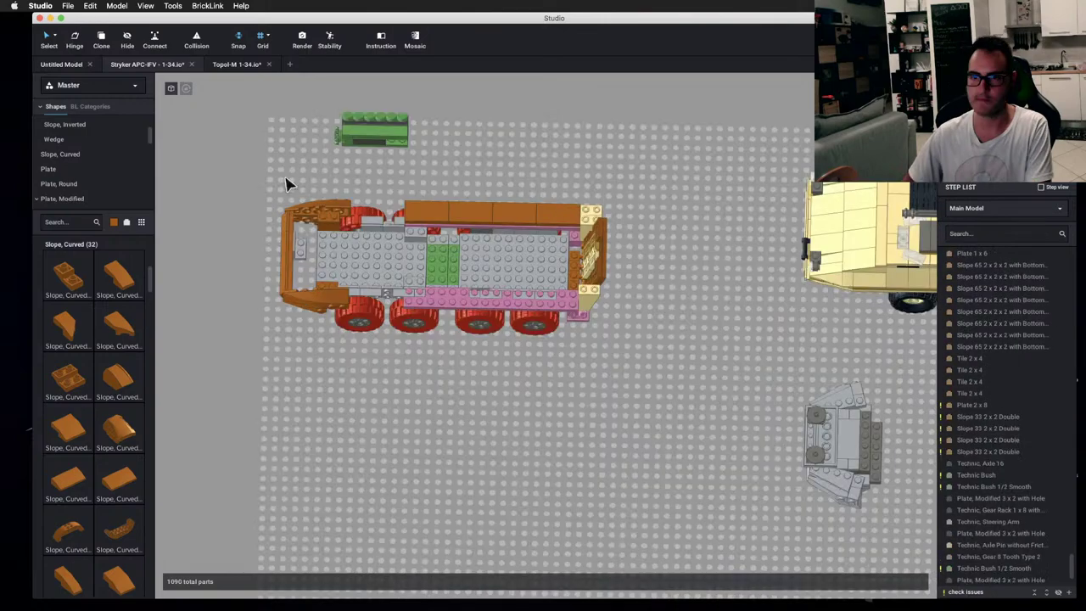
- Turn the whole Stryker vehicle upside down and bring the black steering assembly close to it
drag(207, 160, 706, 387)
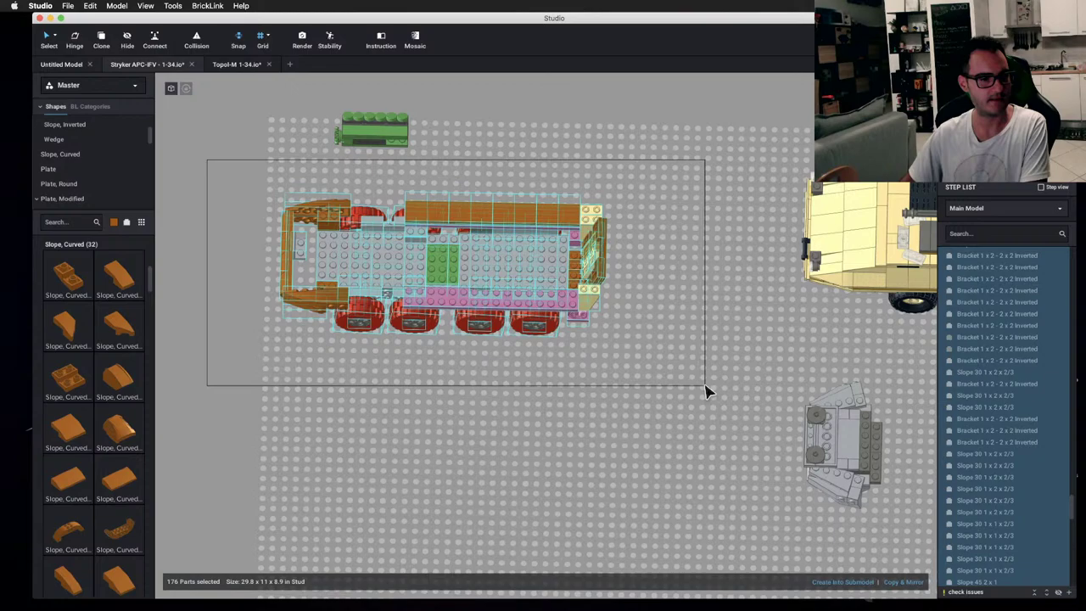
right_drag(708, 391, 627, 407)
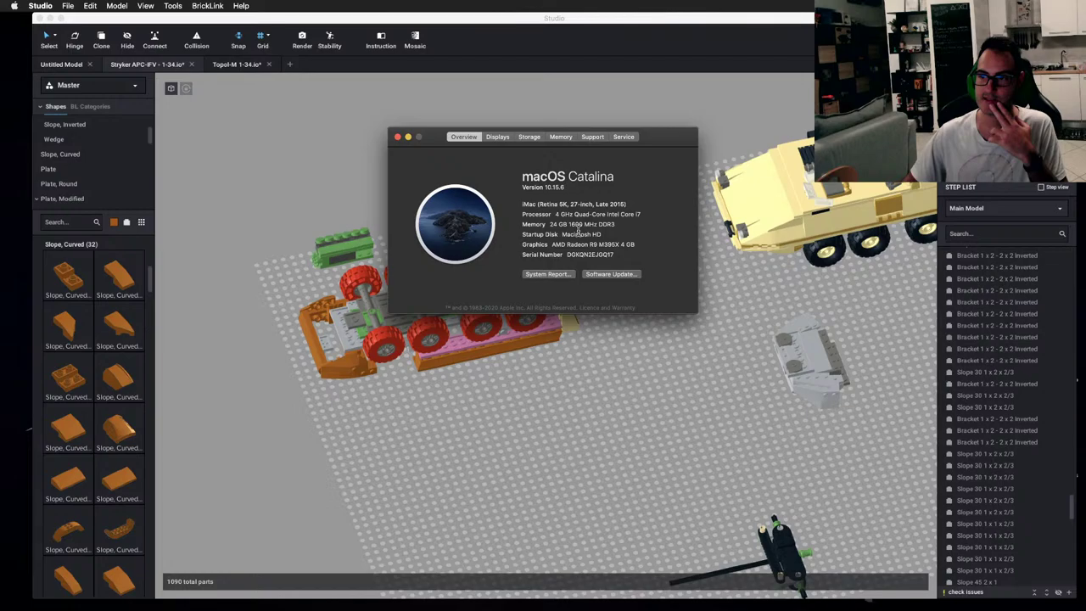
click(399, 138)
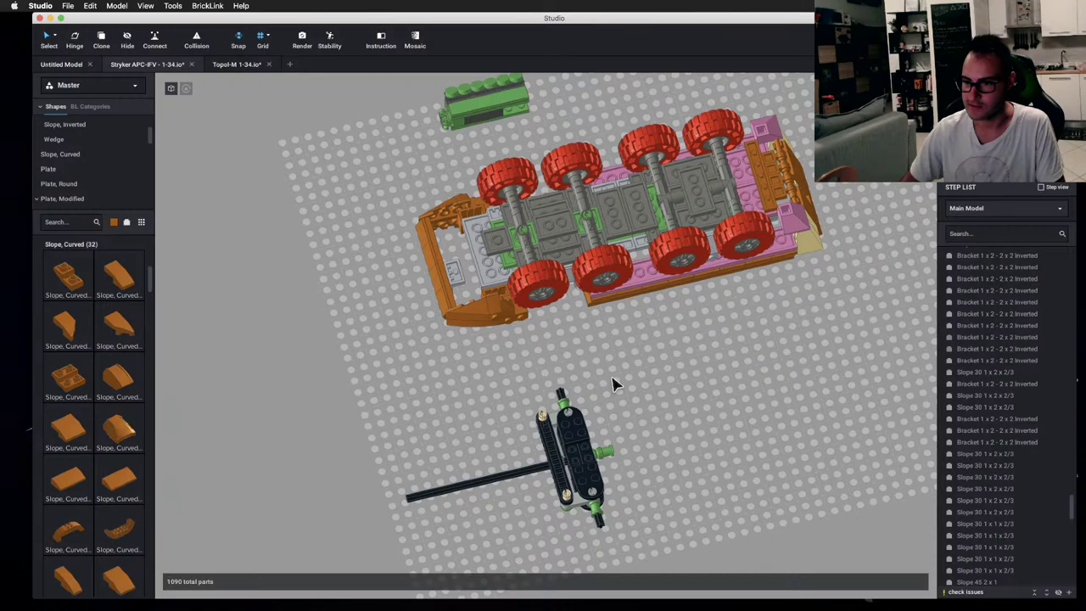
- Place a copy of the front wheel axle, with both tires and its green plate, beside the black steering assembly and compare them
right_drag(616, 384, 654, 424)
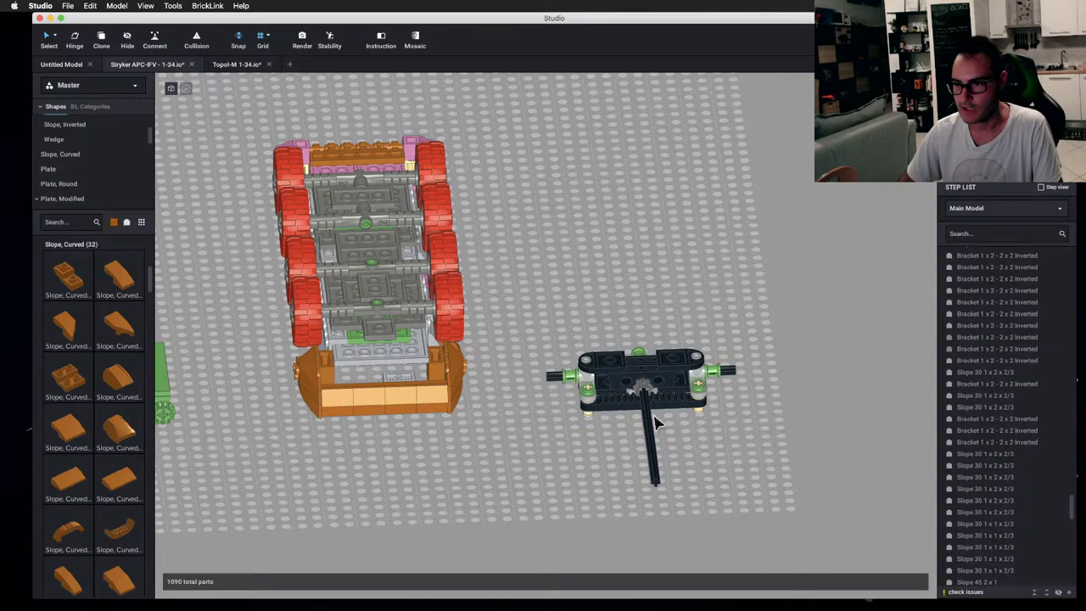
right_drag(654, 424, 653, 458)
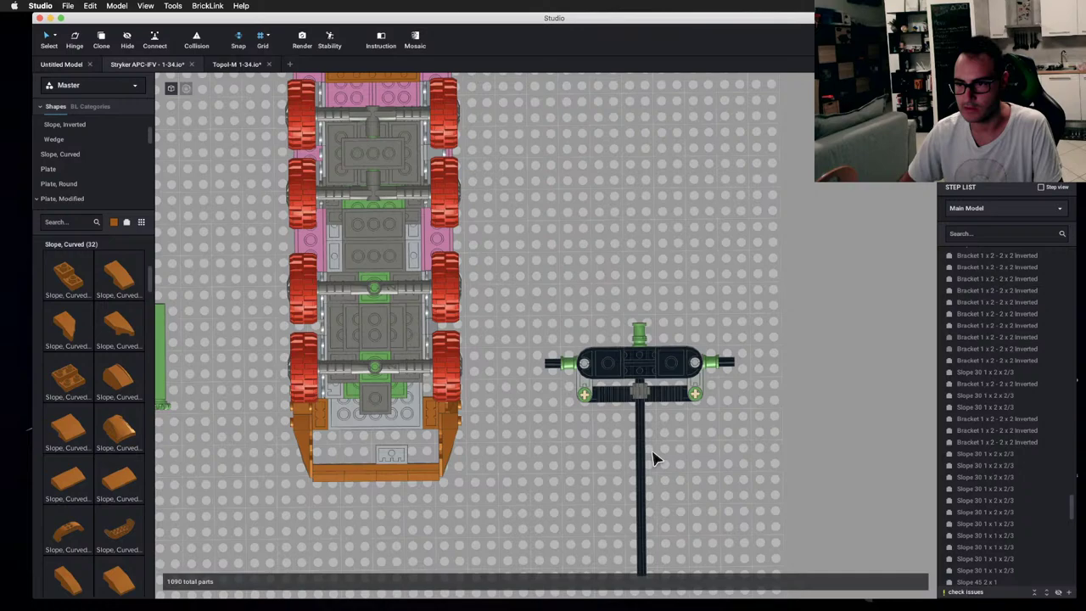
click(403, 373)
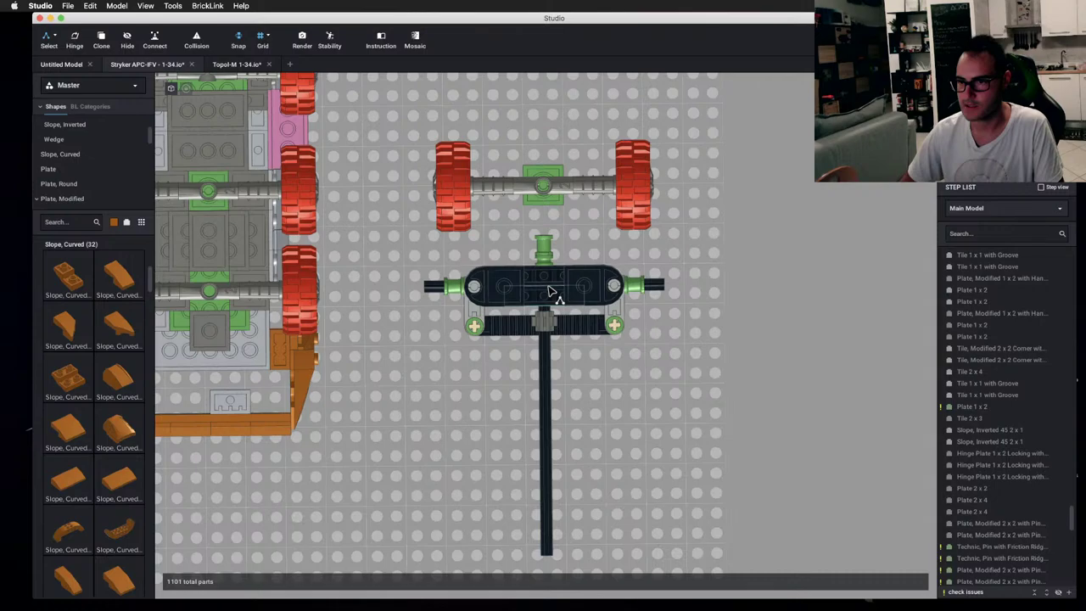
right_drag(550, 291, 811, 150)
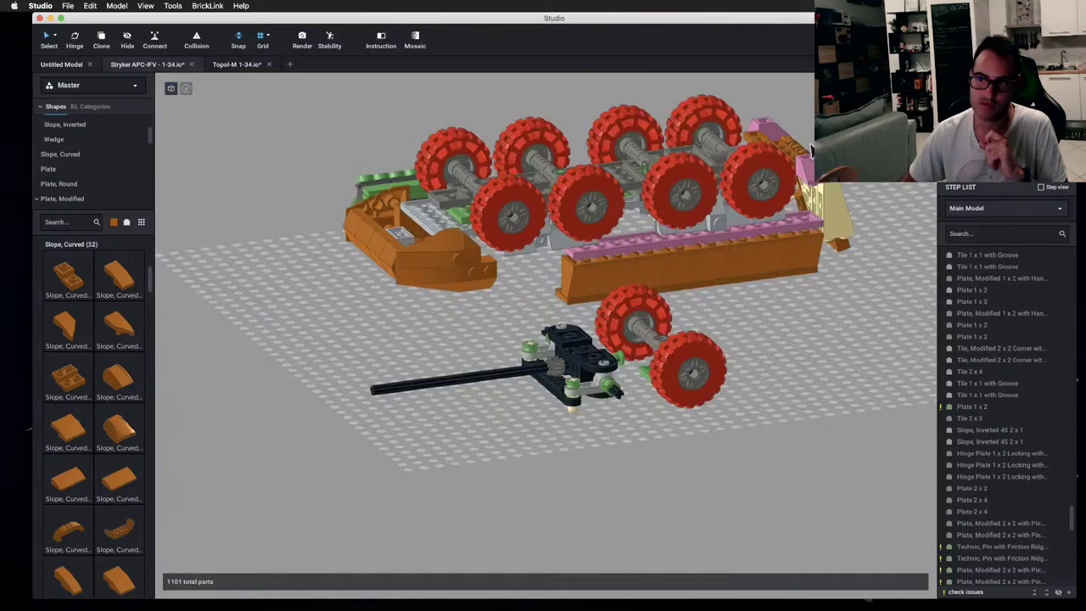
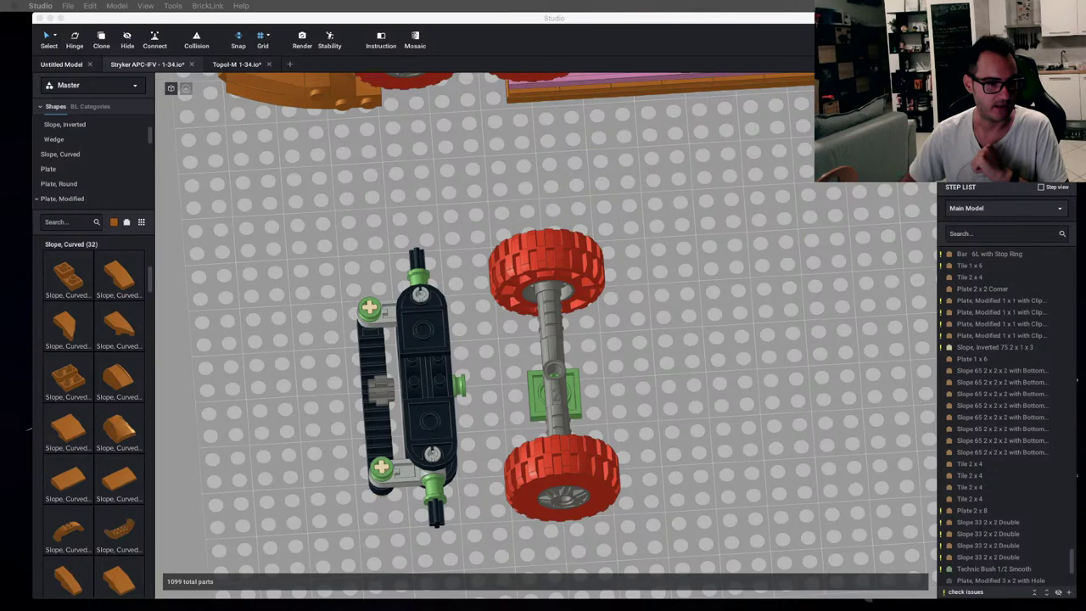
- Find the Technic axles in the parts library and fit a short orange axle into the steering assembly's gear
click(80, 178)
scroll(81, 178, down, 5)
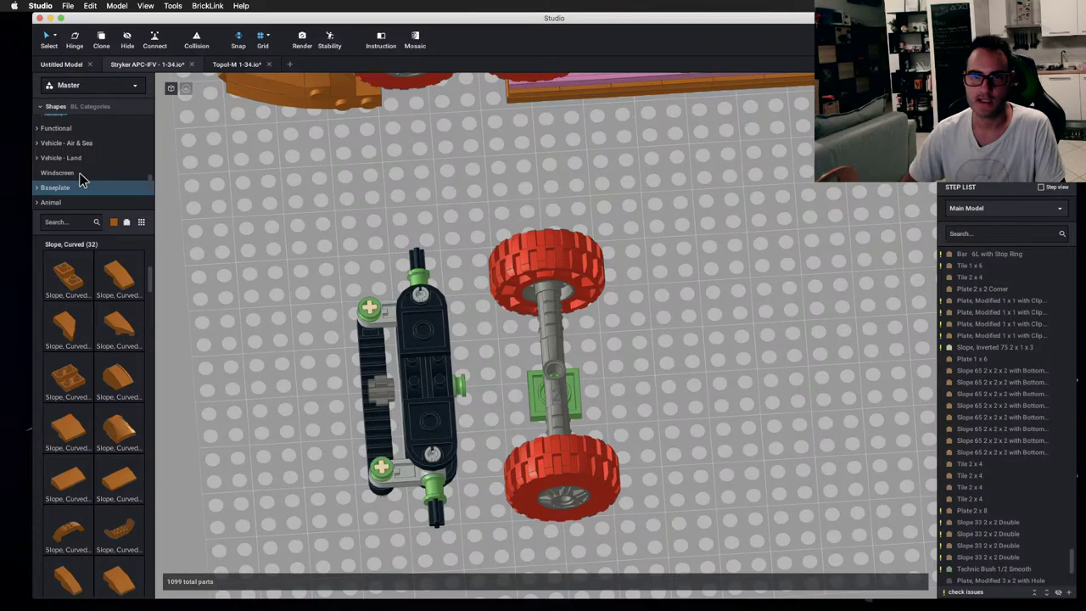
scroll(81, 179, up, 5)
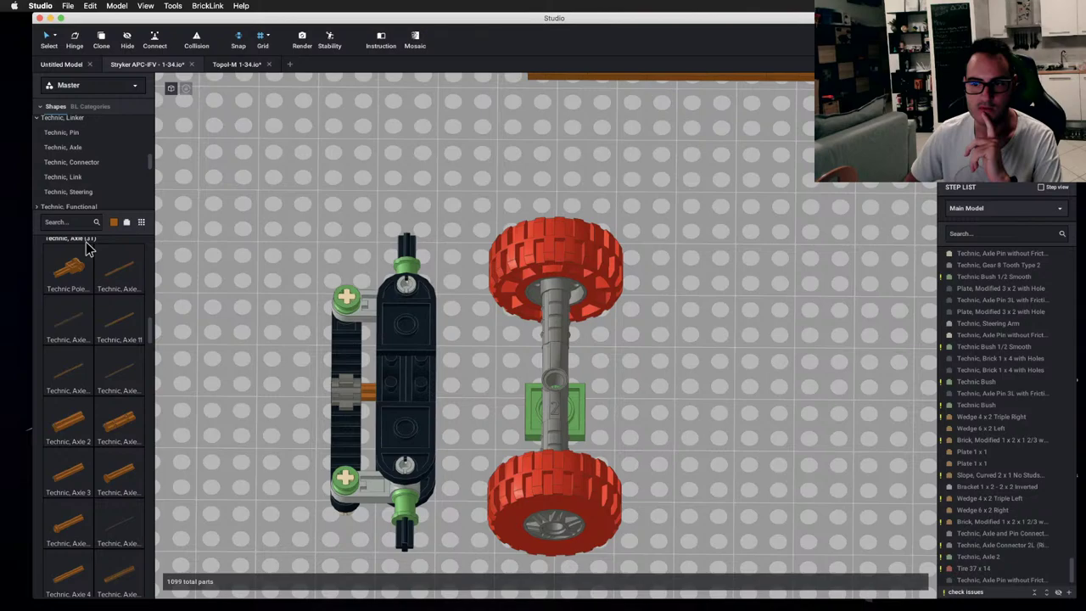
drag(89, 247, 368, 381)
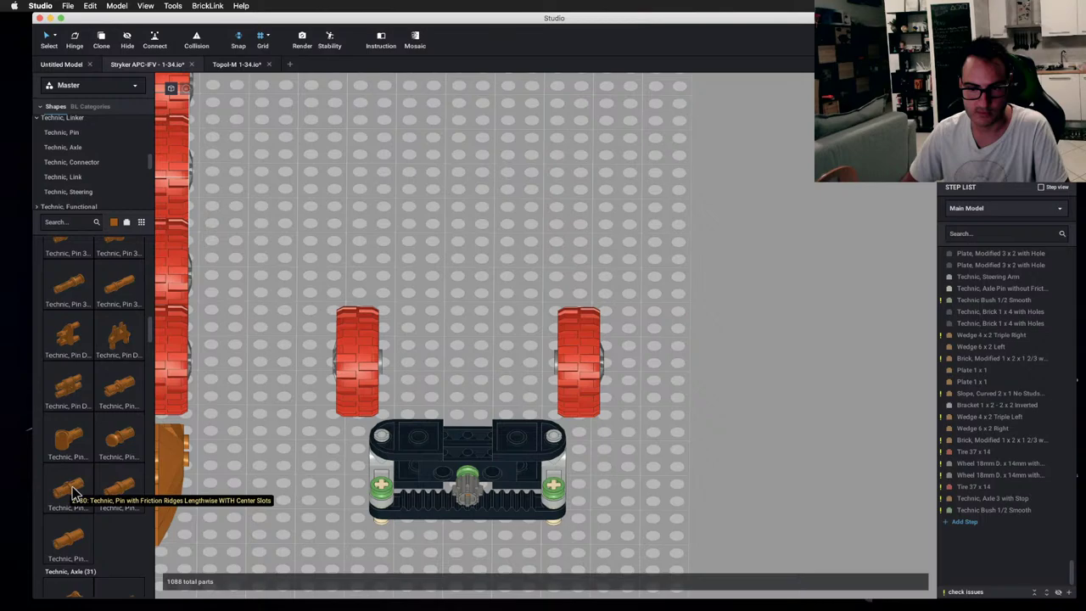
- Mount both red-tired wheels on orange Technic pins at the two ends of the black steering assembly
drag(579, 363, 603, 456)
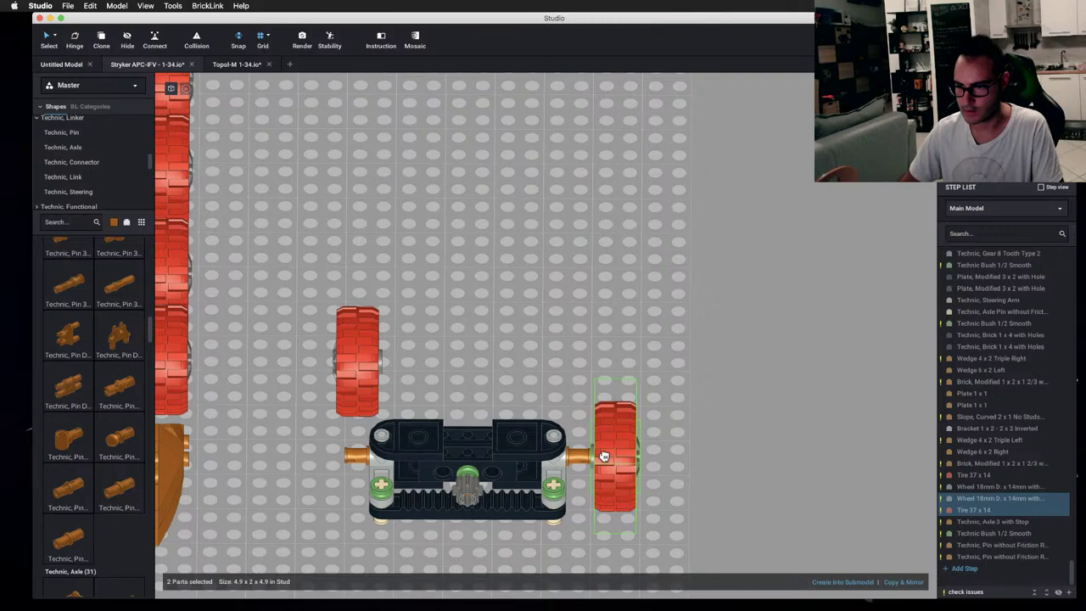
right_drag(603, 456, 468, 389)
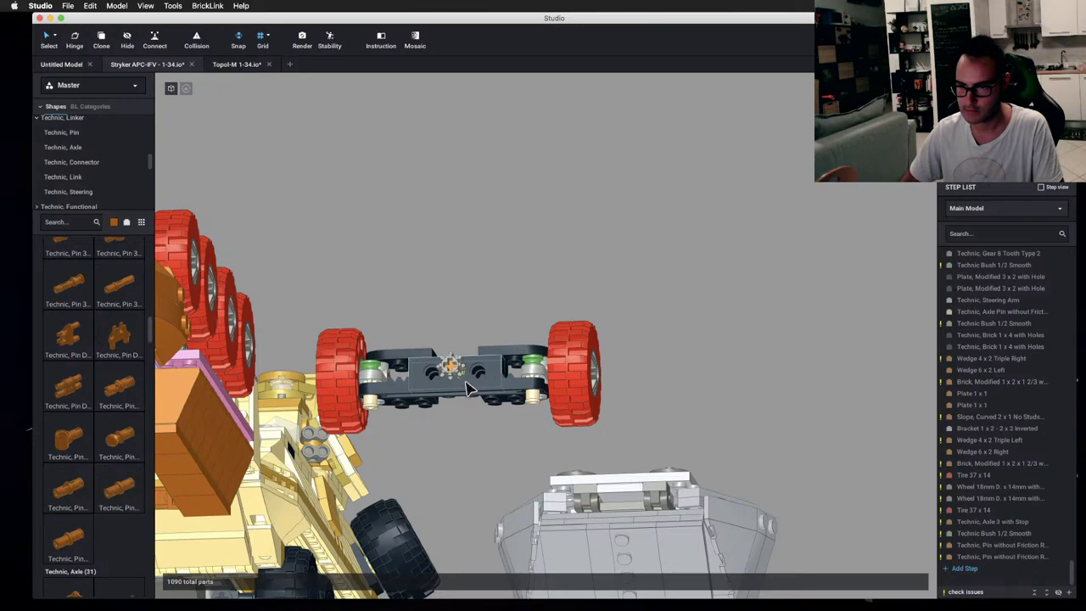
- Place the whole wheeled steering assembly over the Stryker's front axle and examine its width and fit against the chassis from several sides
double_click(469, 388)
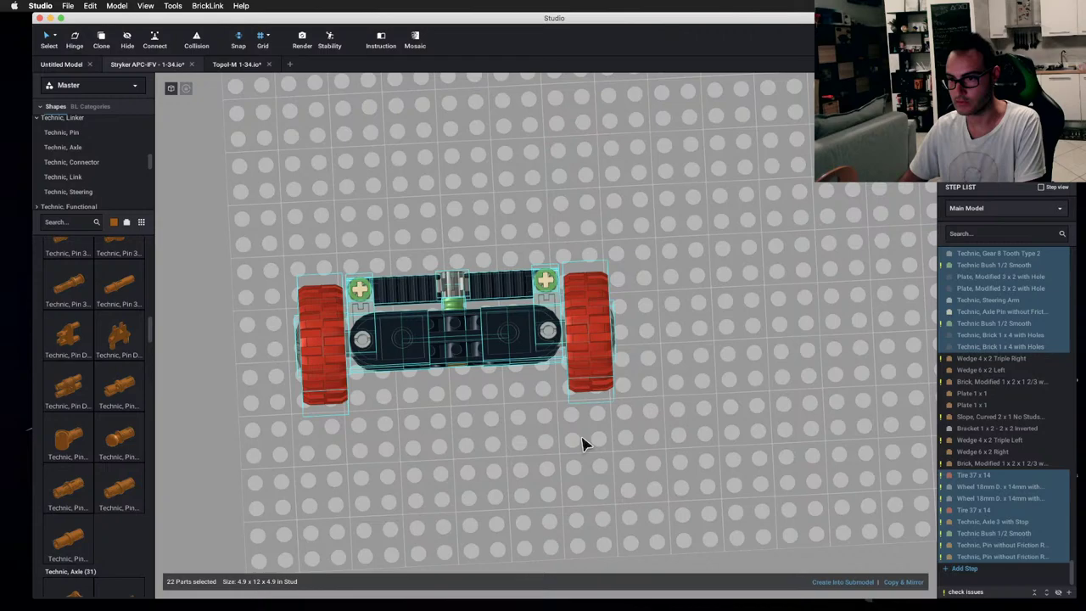
click(582, 443)
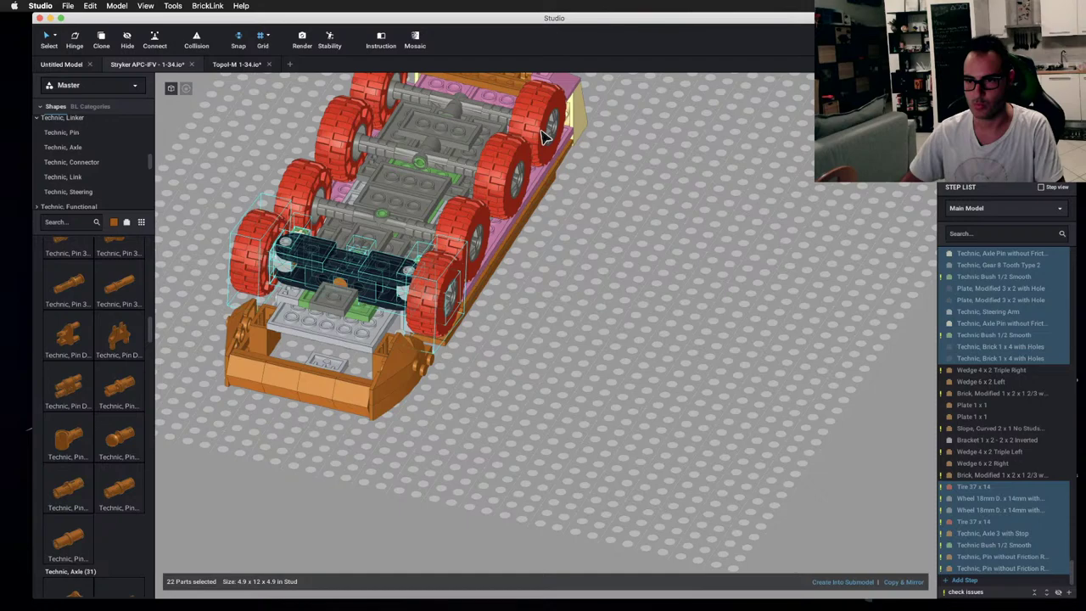
right_drag(543, 136, 579, 246)
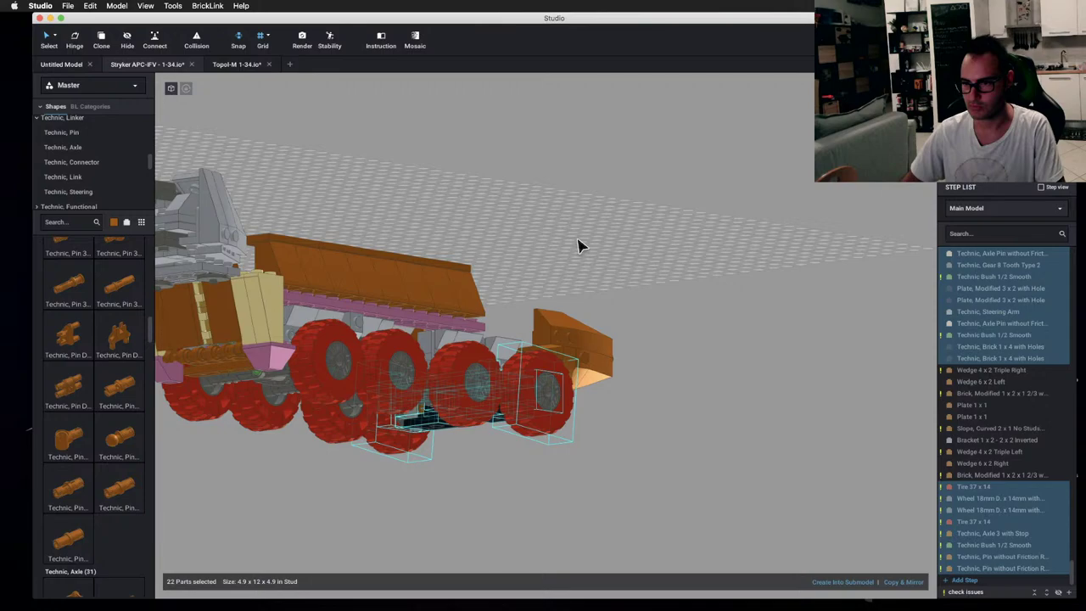
right_drag(577, 246, 653, 295)
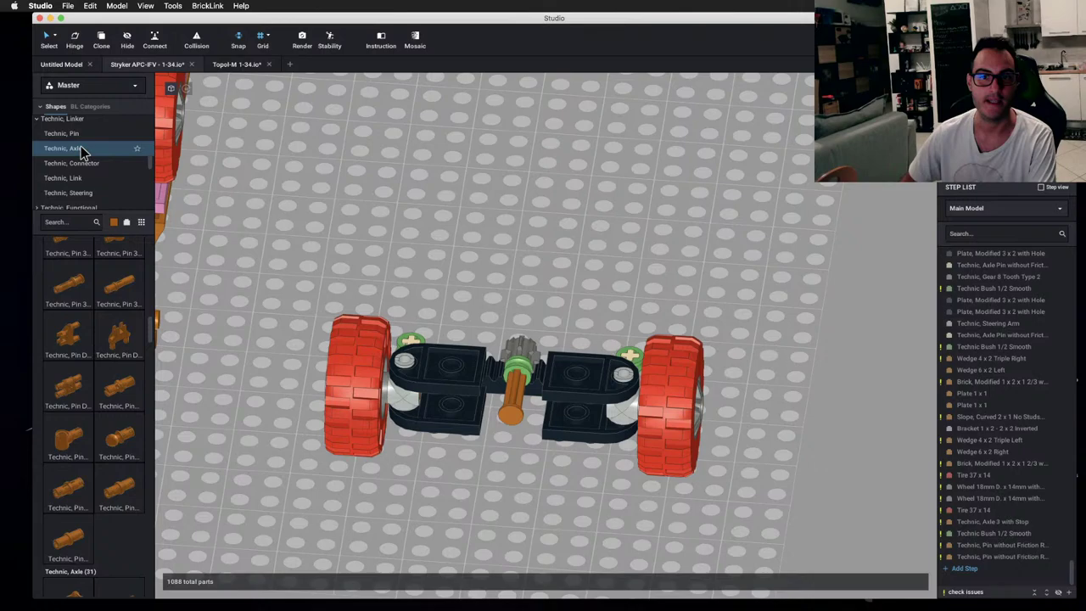
- Narrow the steering assembly by setting its black 3 x 2 plates directly side by side and moving one wheel inward
scroll(57, 195, up, 10)
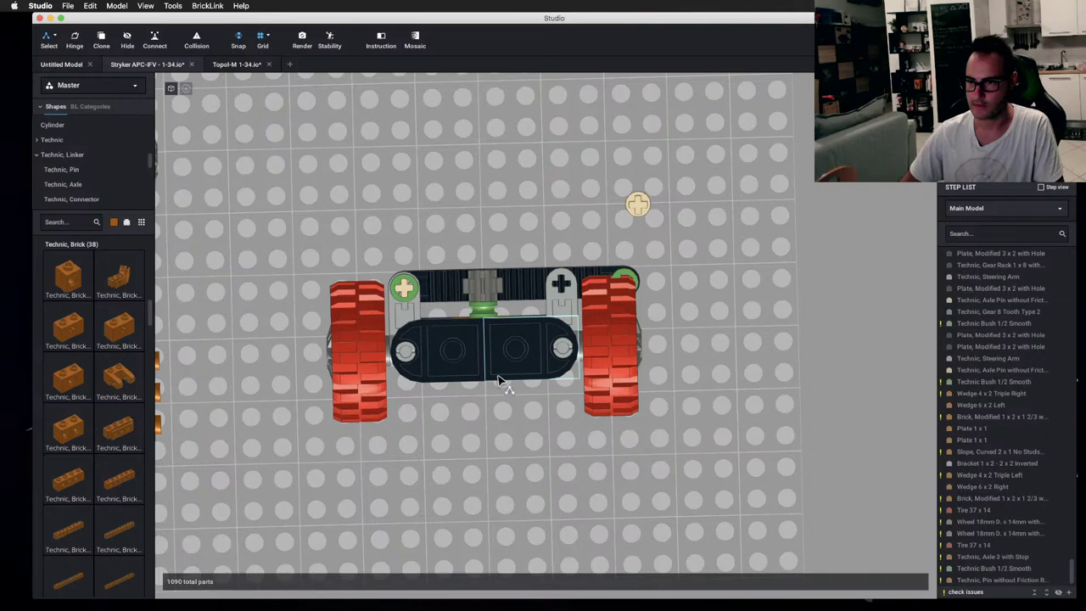
- Try the front wheel and steering-arm assembly under the front of the chassis without its gear rack
click(500, 381)
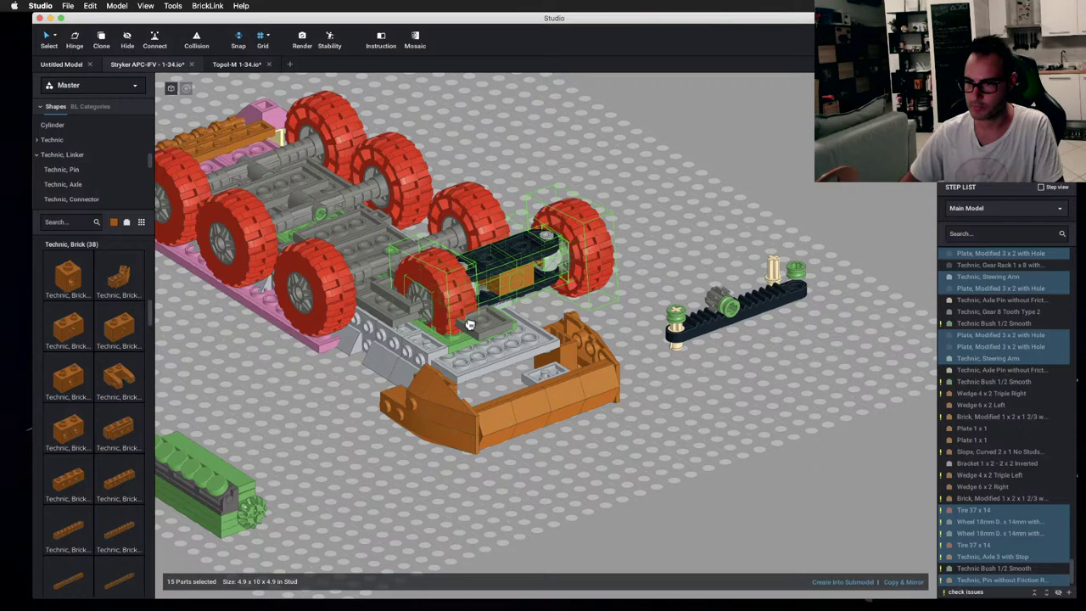
right_drag(469, 325, 676, 242)
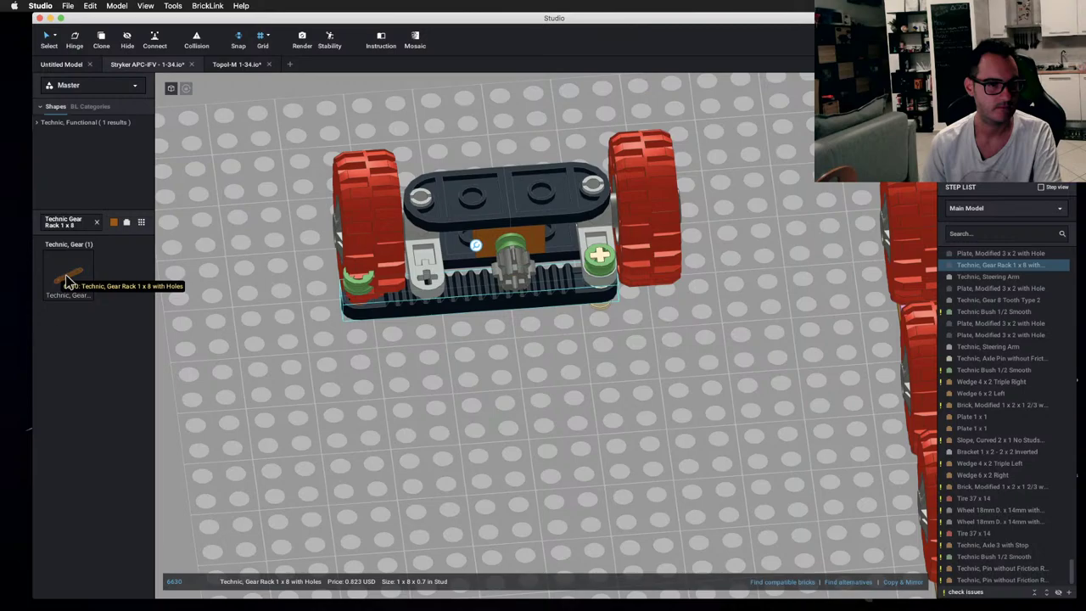
- Add a Technic, Gear Rack 1 x 4 from the Technic, Functional parts beside the steering assembly
click(96, 222)
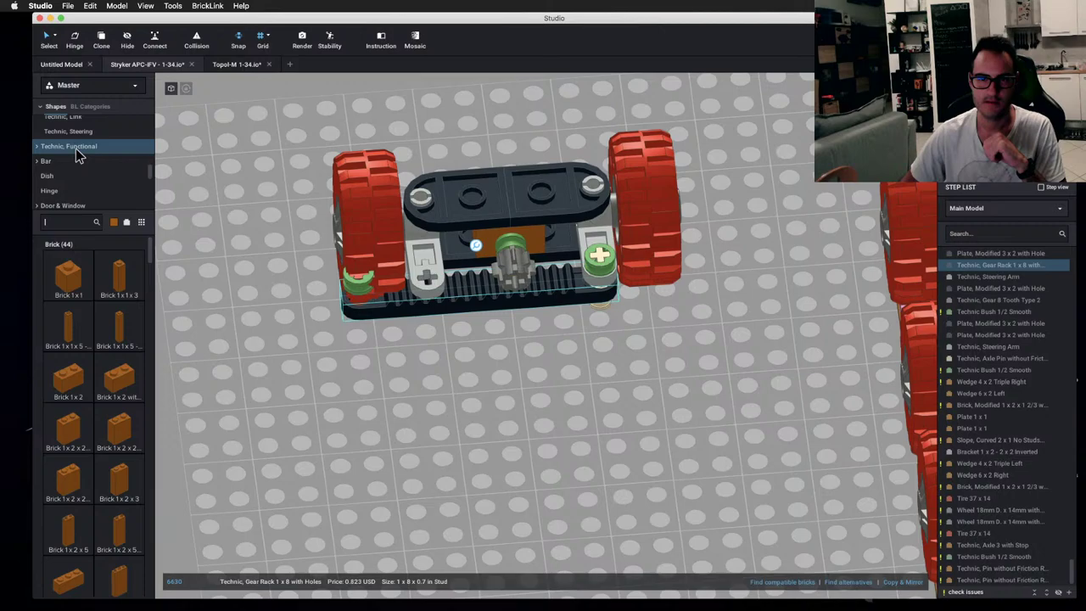
scroll(78, 144, up, 1)
click(81, 139)
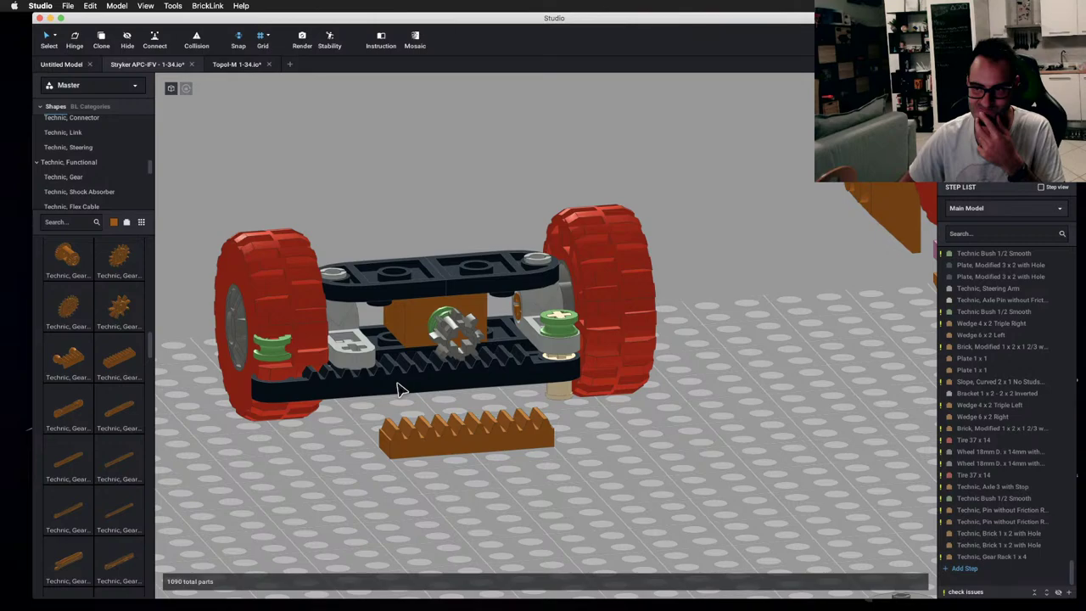
- Replace the steering gear and racks with a Technic, Plate 1 x 6 linkage, two Technic, Axle 2 parts and two Technic Bush 1/2 Smooth
right_drag(400, 388, 472, 337)
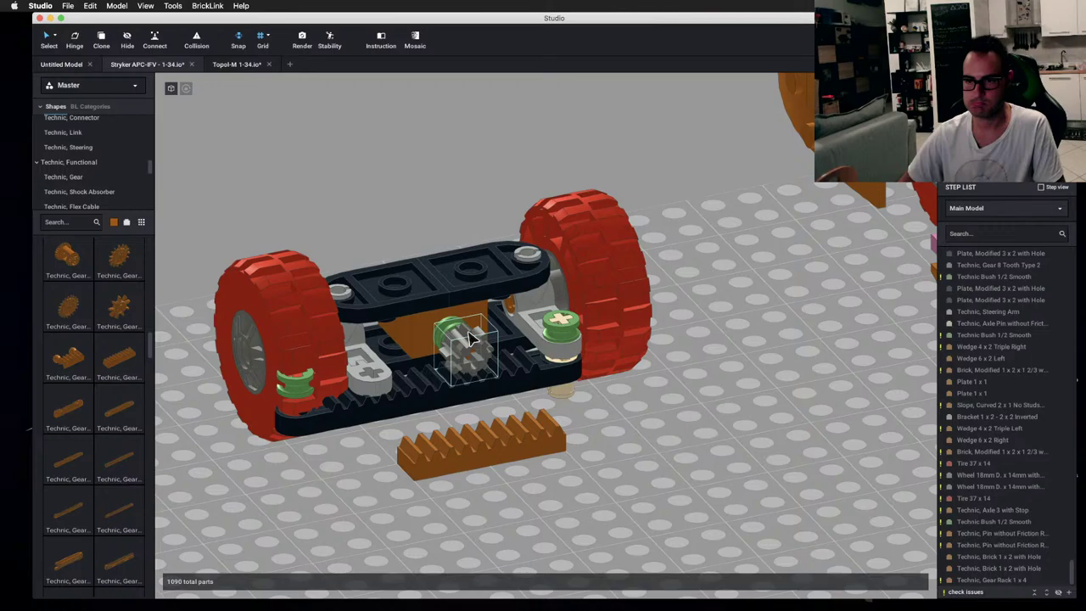
key(Delete)
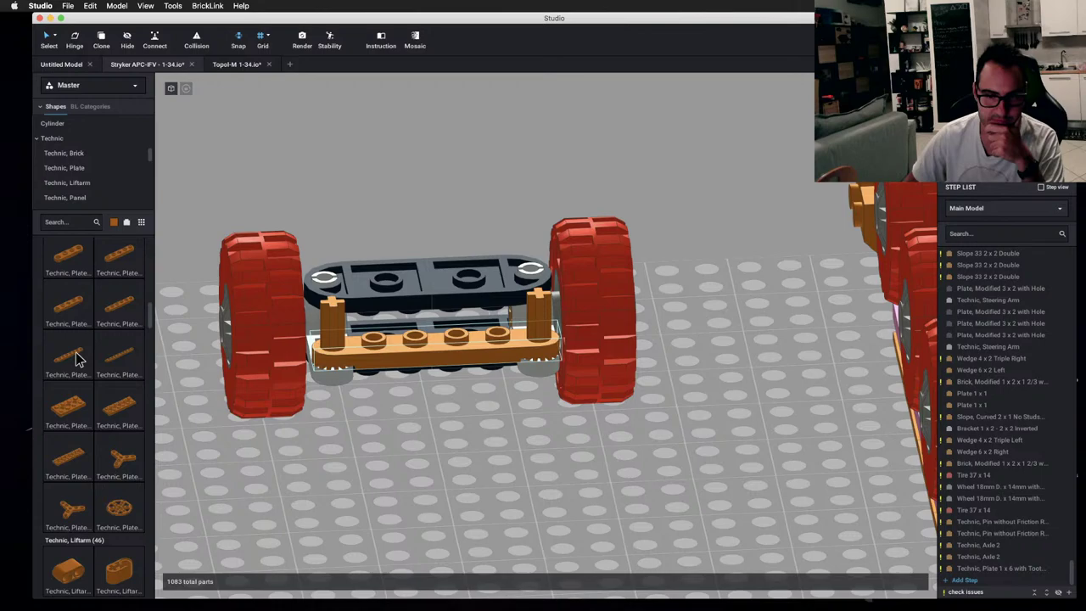
scroll(92, 161, down, 1)
click(92, 158)
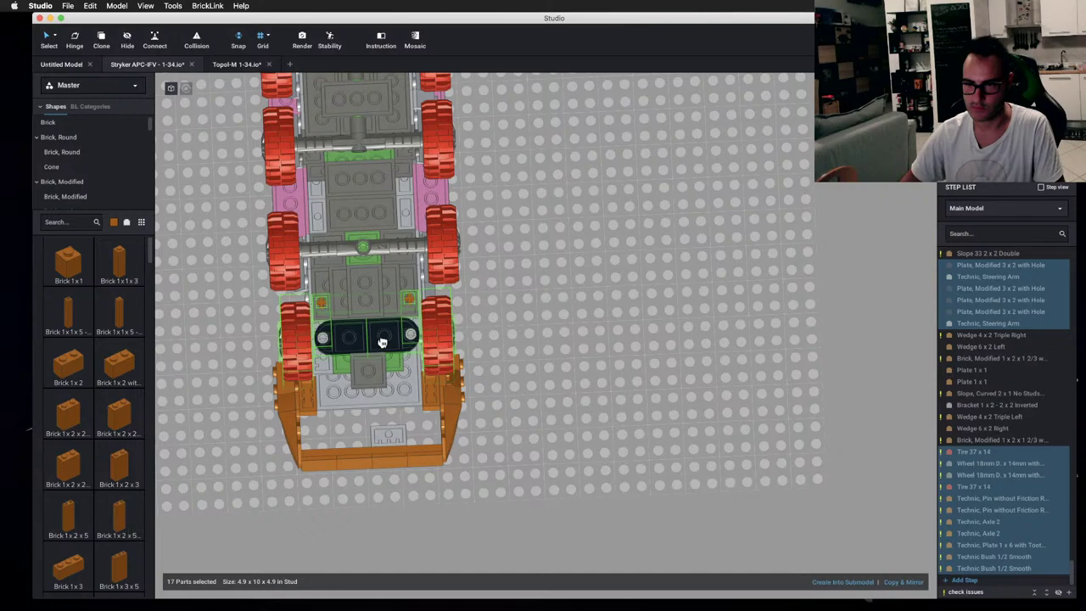
- Test-fit the revised 17-part steering assembly under the front of the chassis
right_drag(382, 341, 357, 309)
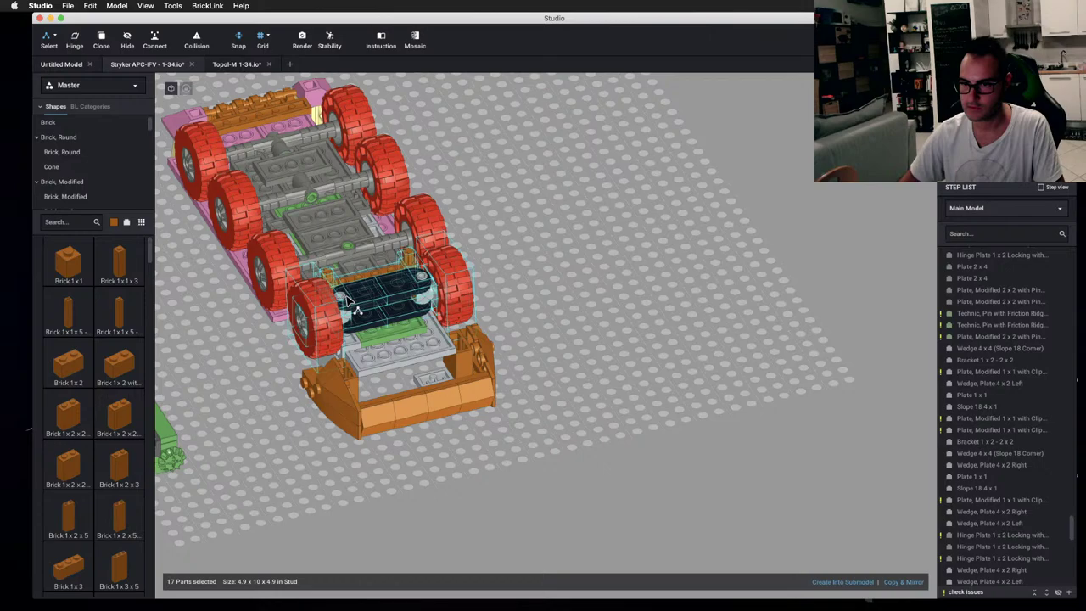
right_drag(347, 301, 495, 380)
scroll(496, 379, up, 5)
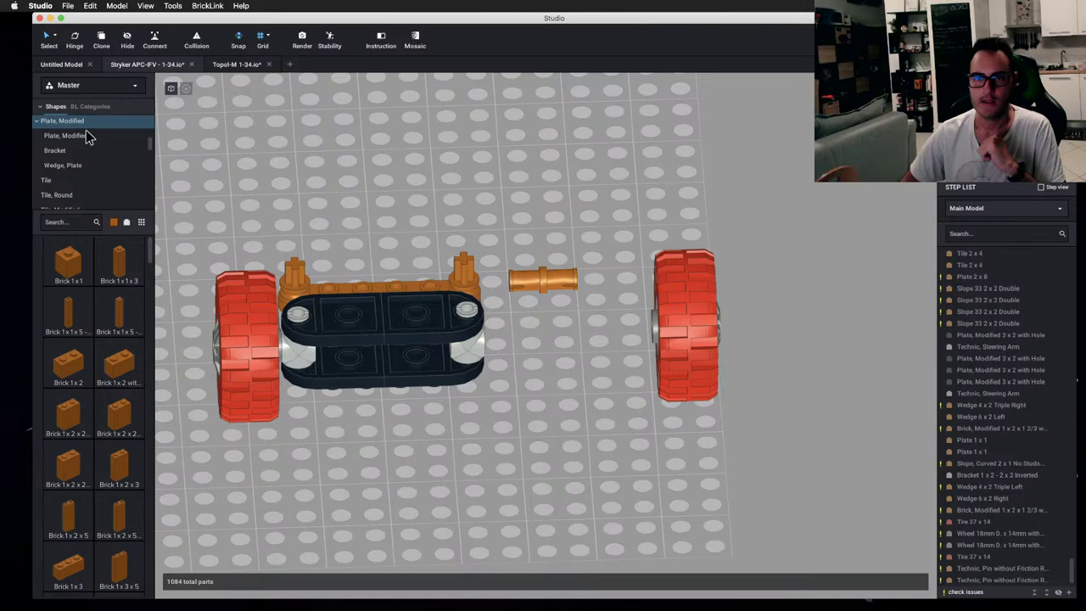
- Insert a Technic, Axle Pin 3L with Friction Ridges Lengthwise and 2L Axle into the steering arm facing the detached wheel
scroll(92, 161, down, 5)
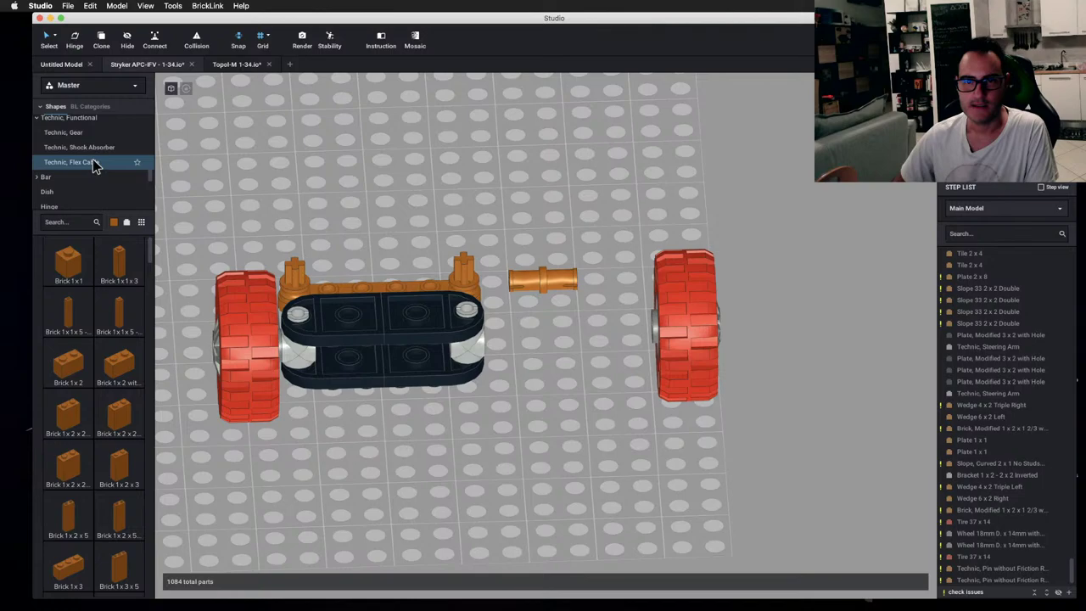
click(92, 161)
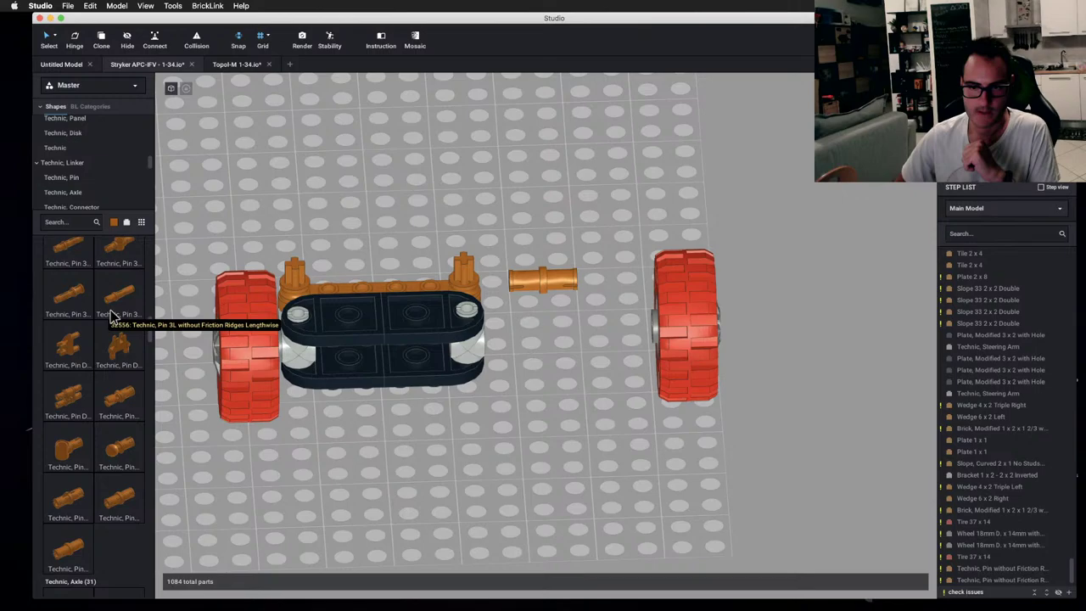
scroll(110, 314, up, 5)
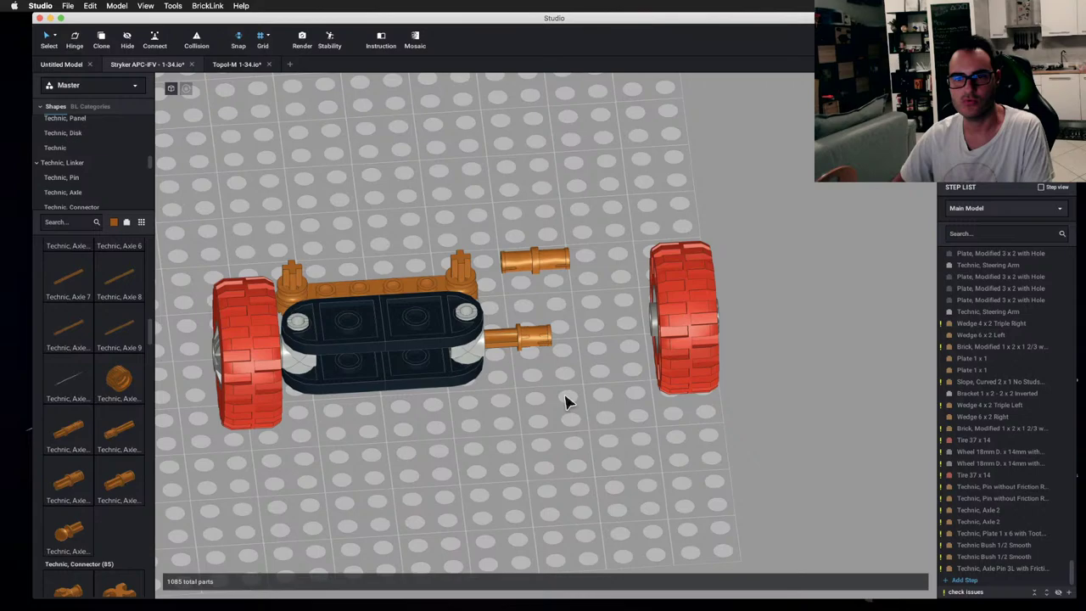
- Fit a Technic Bush 1/2 Smooth on each side of that steering arm and mount the detached wheel on the axle pin
scroll(79, 180, down, 3)
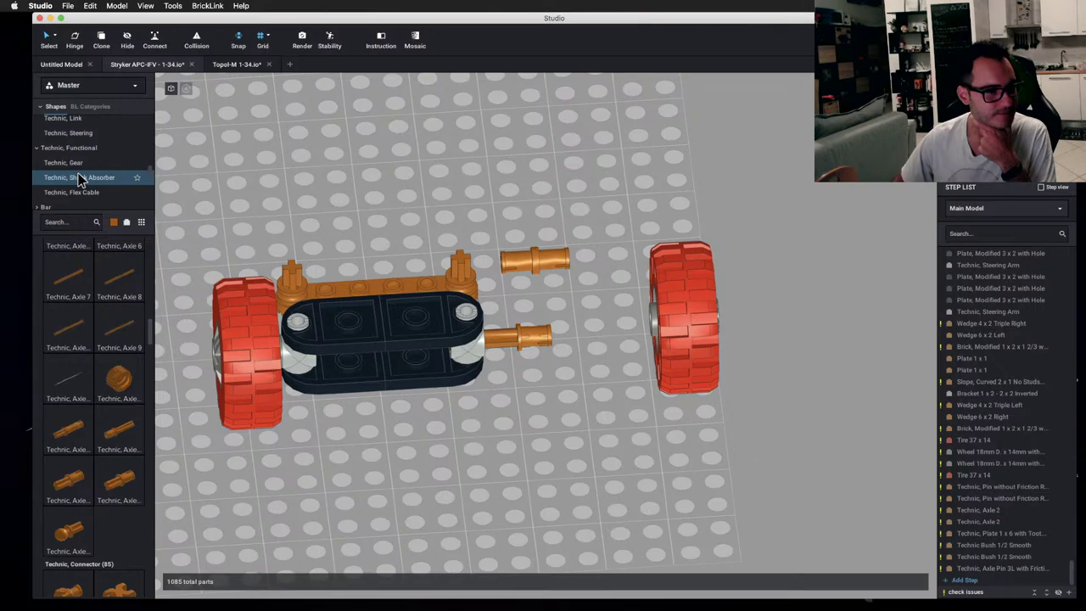
click(521, 348)
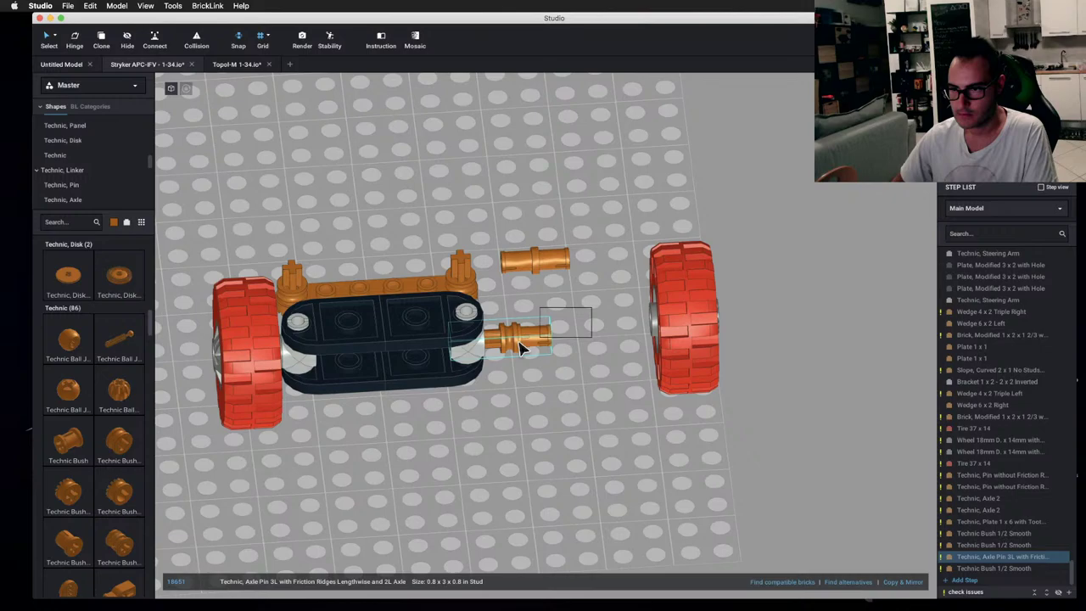
drag(521, 348, 531, 339)
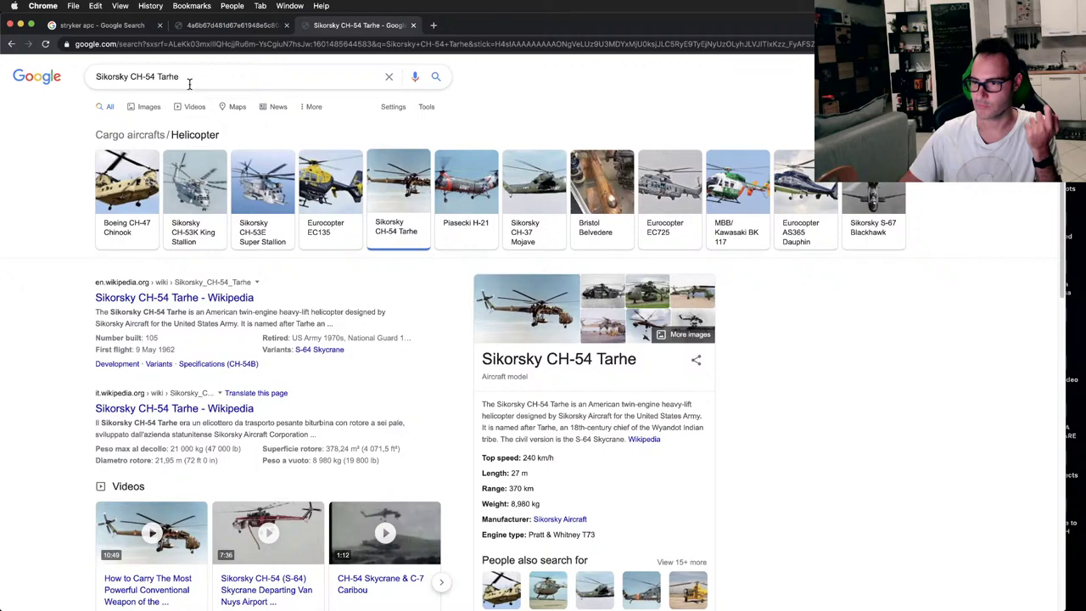
- Browse the image results for the Sikorsky CH-54 Tarhe helicopter and close that browser page
click(691, 293)
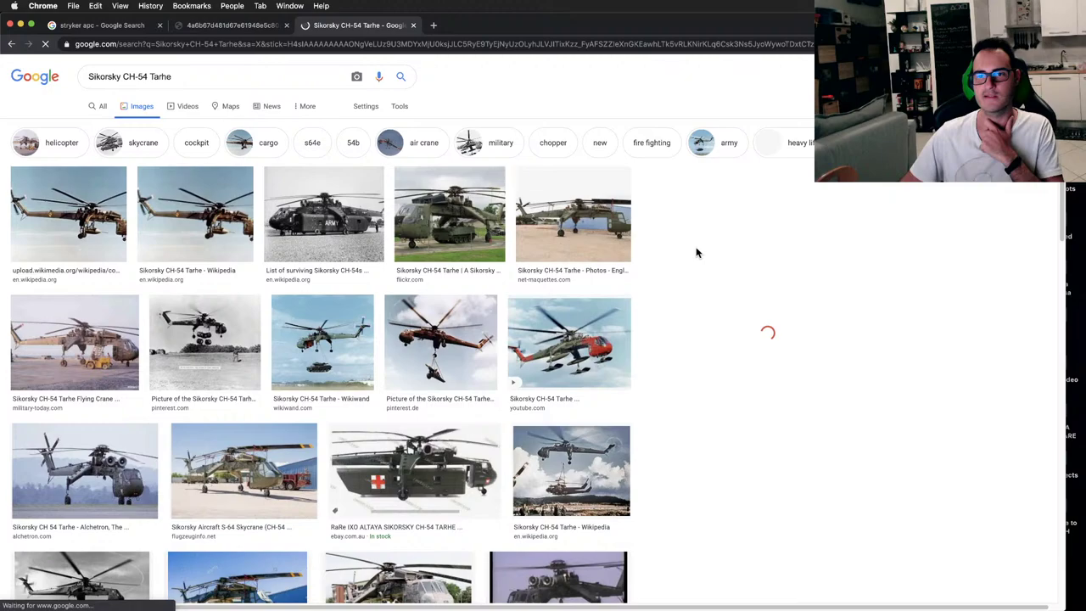
key(super+w)
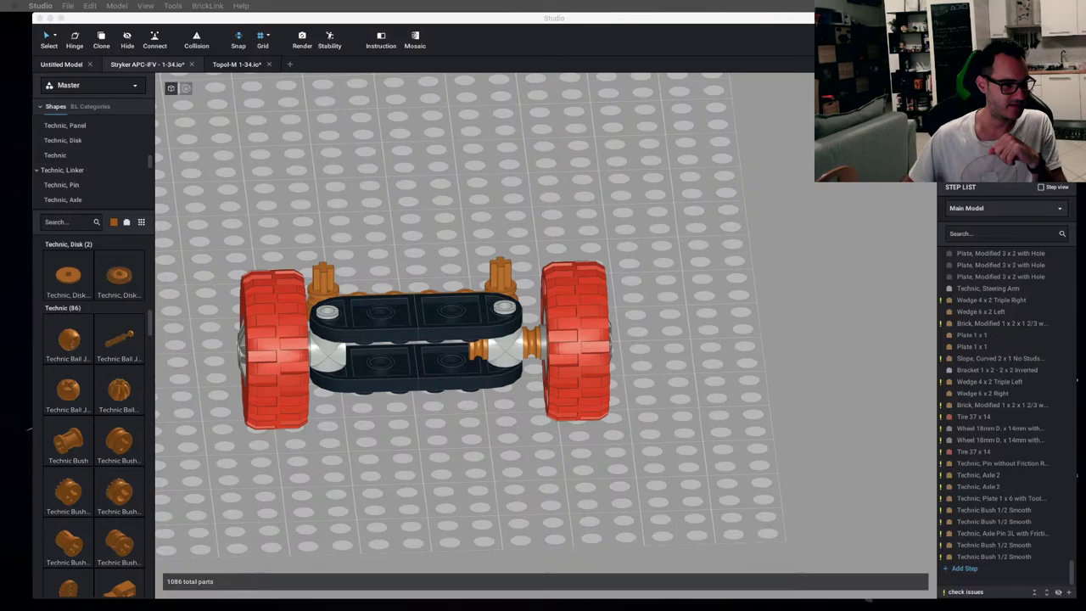
- Fit matching axle pin and Technic Bush 1/2 Smooth parts on the opposite steering arm and move its wheel inward against them
right_drag(428, 271, 428, 218)
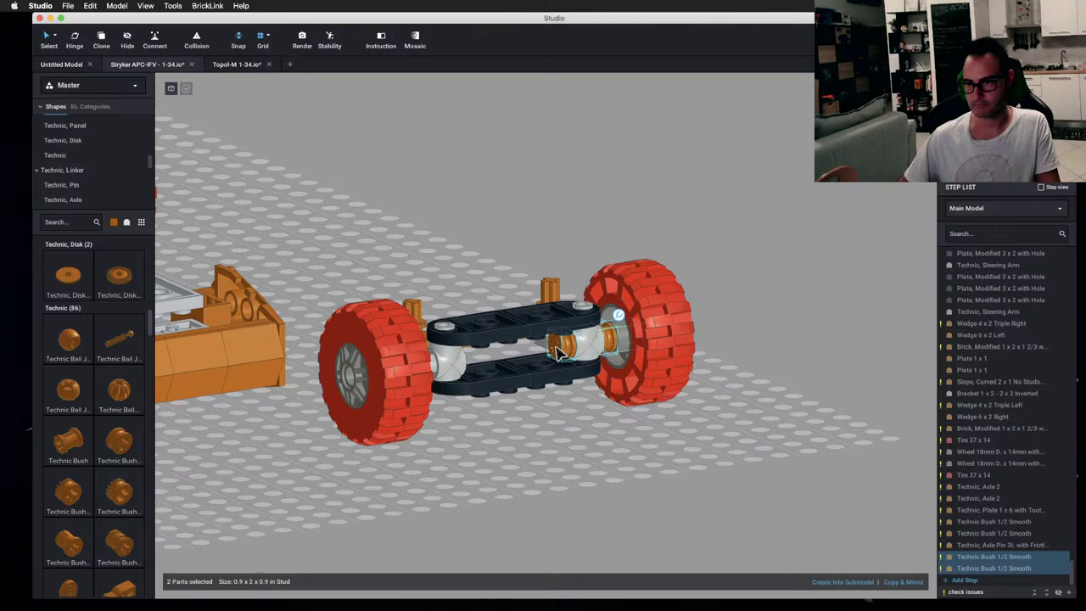
key(Escape)
key(t)
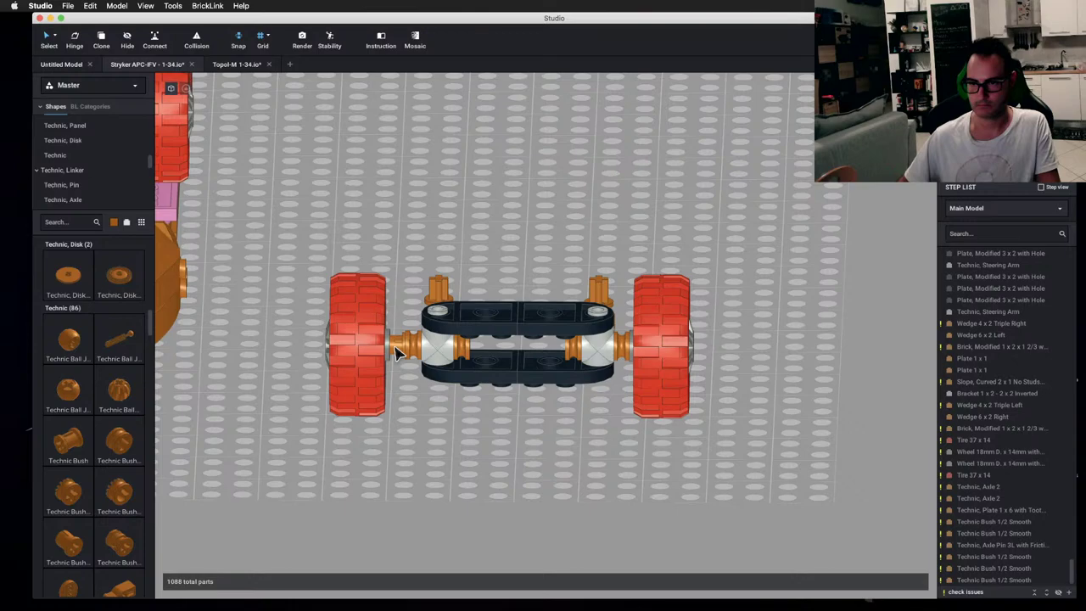
drag(397, 353, 413, 353)
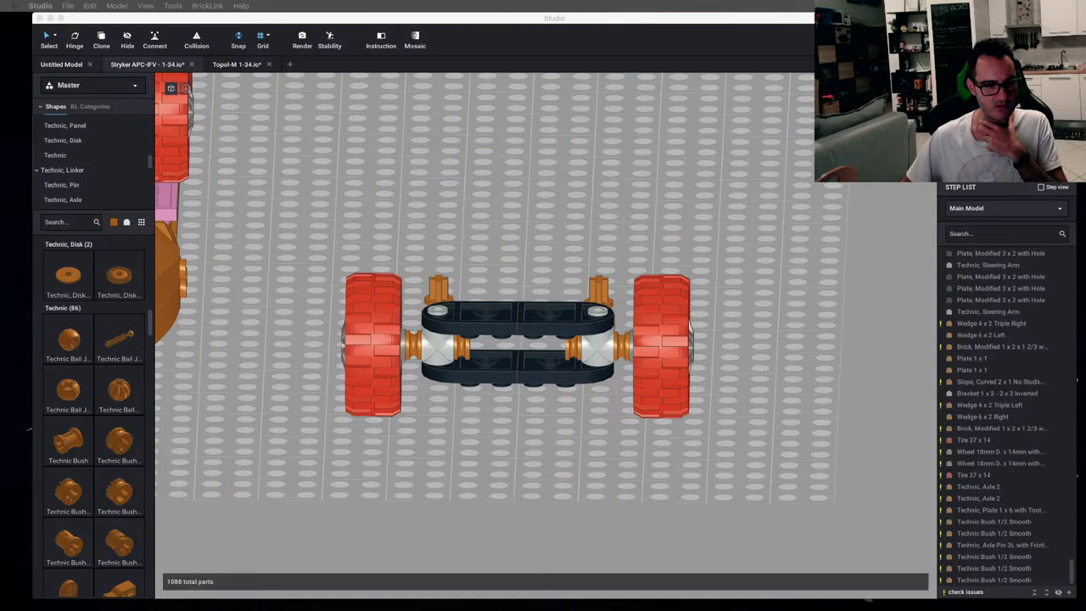
- Place copies of the complete 21-part steering axle assembly at the two front axle positions under the chassis
drag(692, 425, 371, 229)
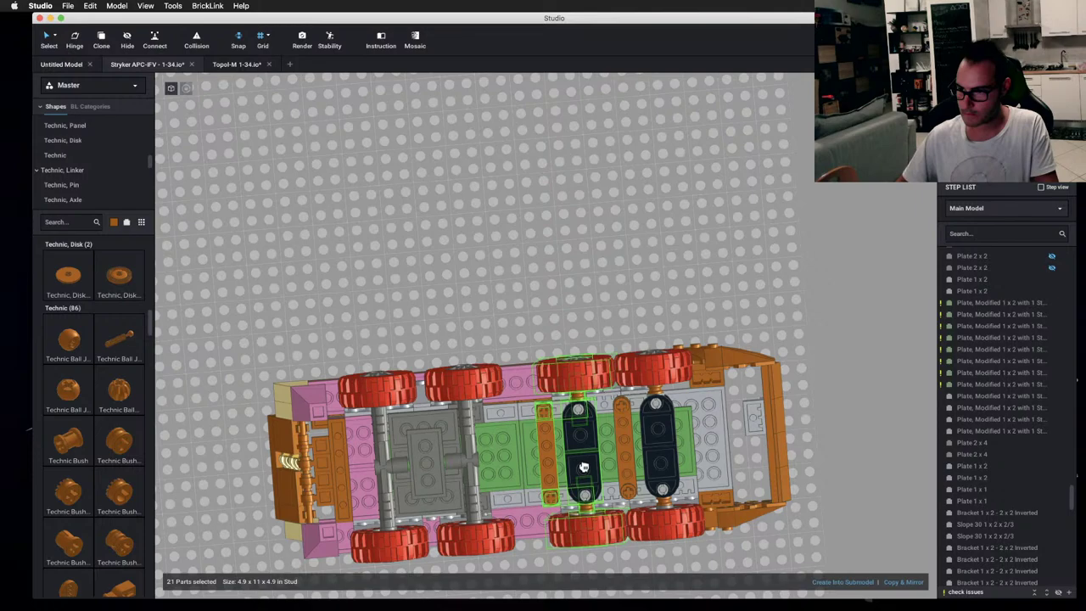
right_drag(584, 466, 517, 231)
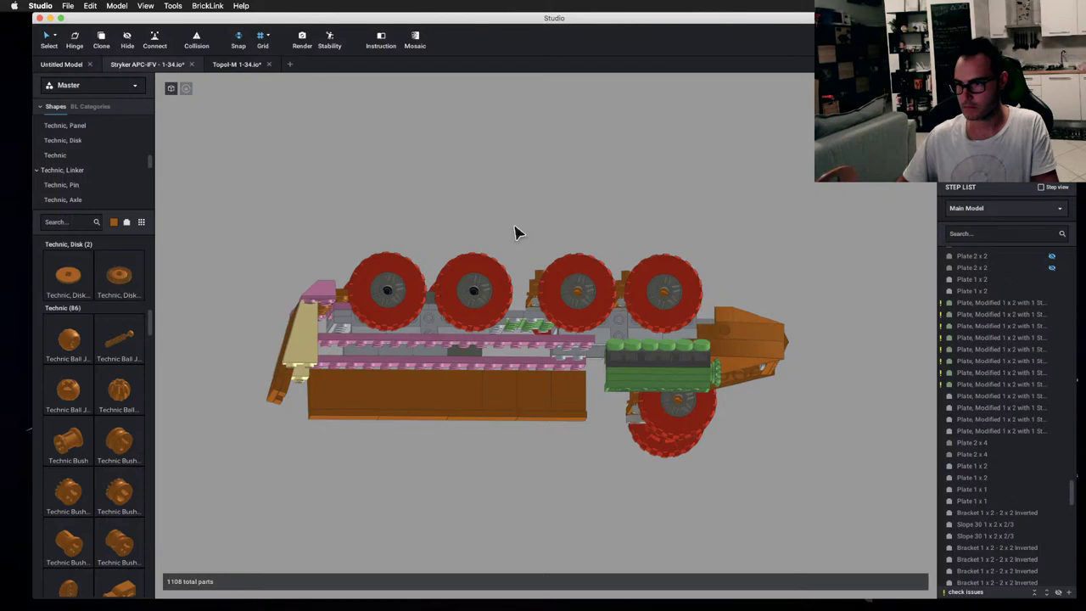
- Check the Stryker reference photo in Chrome and, back in Studio, mount two steering axle assemblies over a Plate 4 x 10 under the chassis
key(super+Tab)
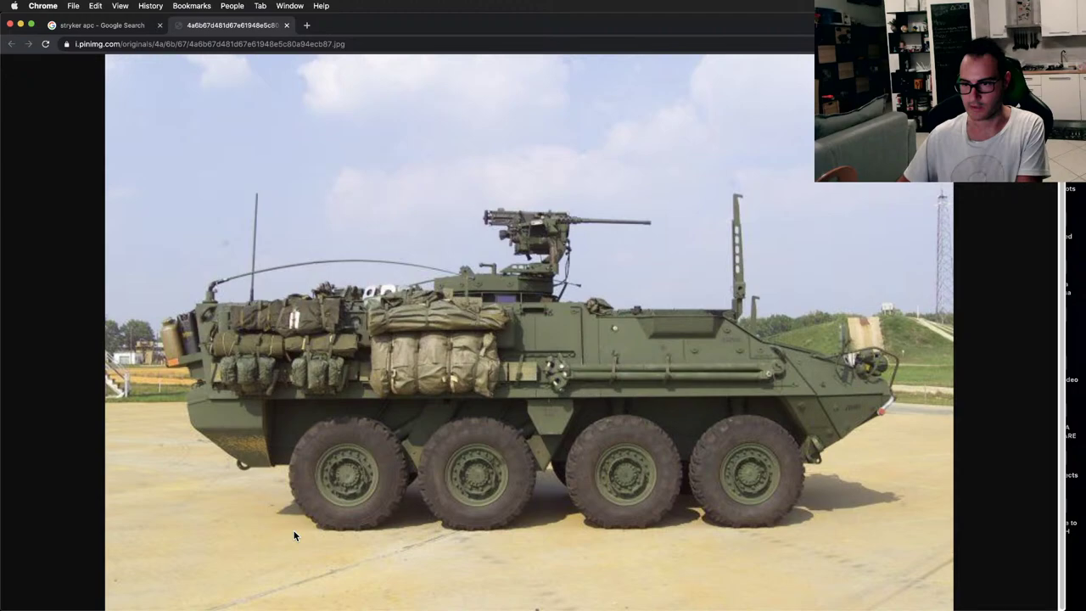
key(super+Tab)
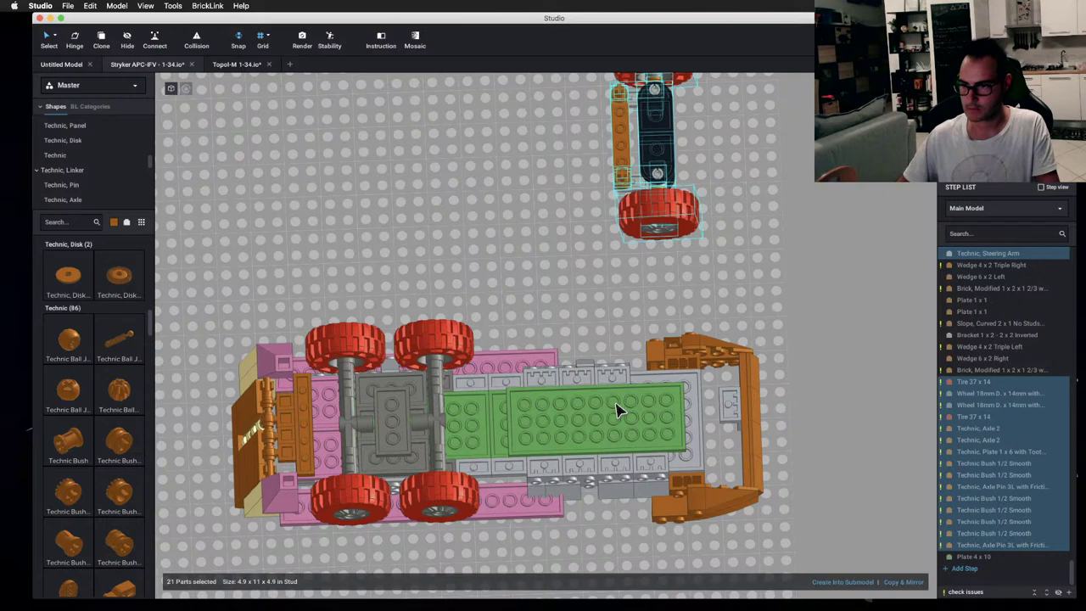
key(c)
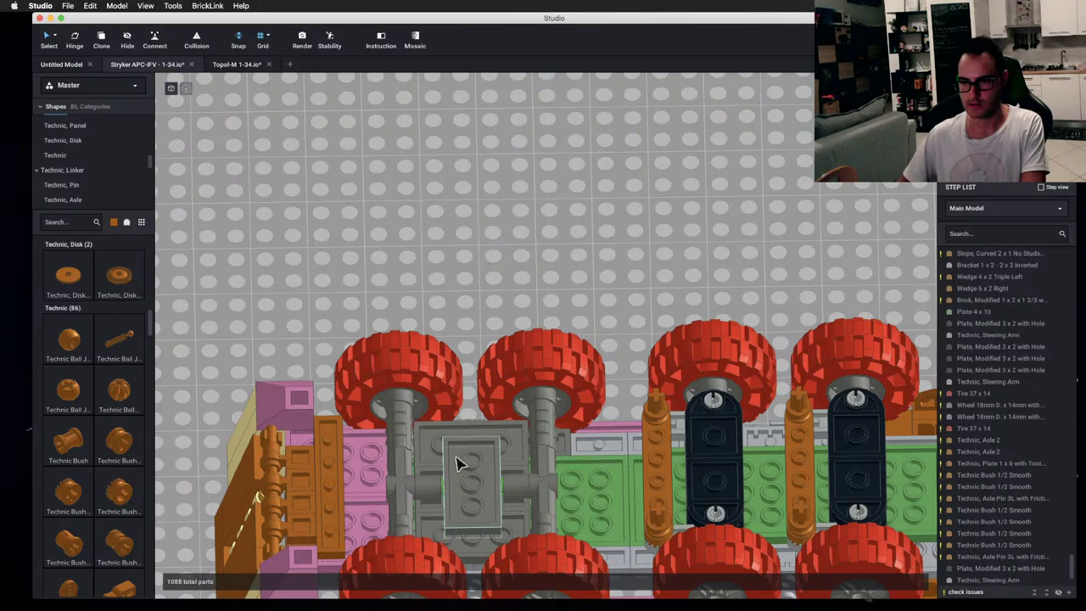
- Delete the small dark grey plate in the middle between the two rear axles
key(Delete)
right_drag(458, 464, 722, 374)
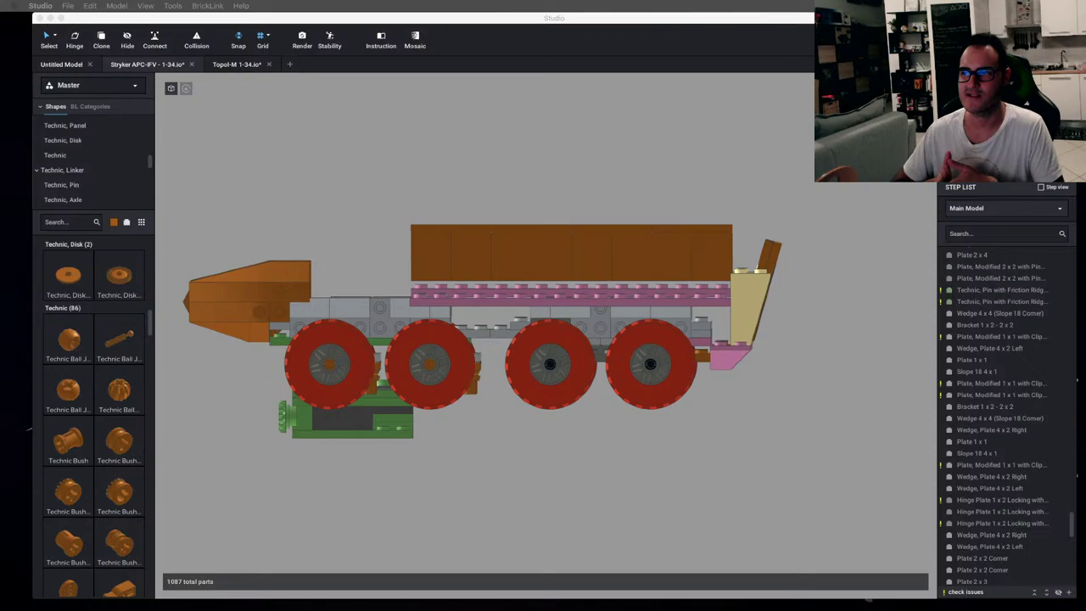
- Examine the four-axle chassis and its body panels from the side, front and above
right_drag(586, 246, 594, 159)
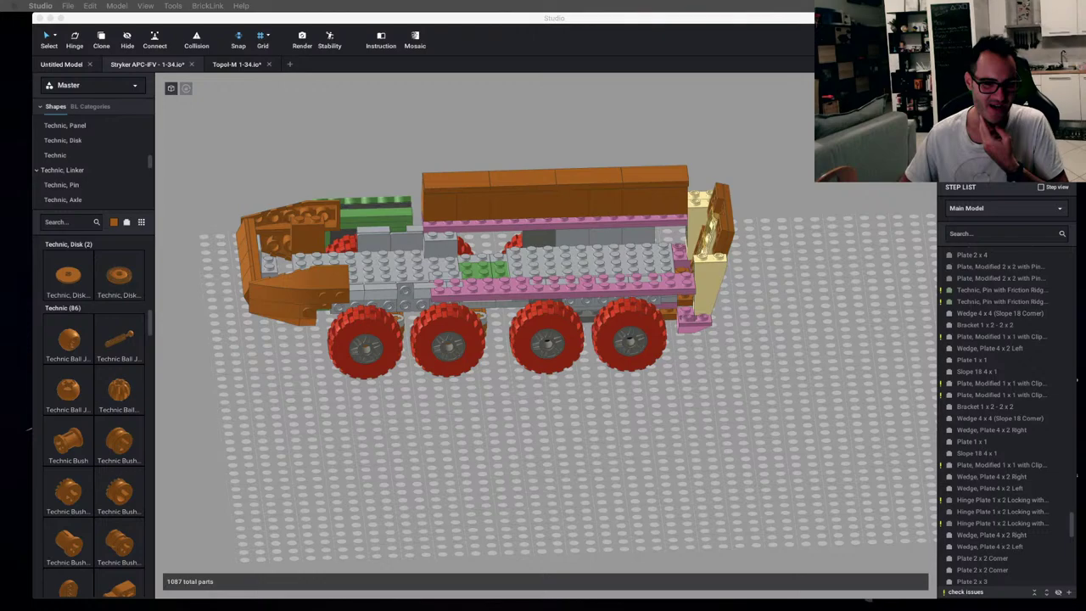
click(402, 491)
scroll(450, 517, up, 3)
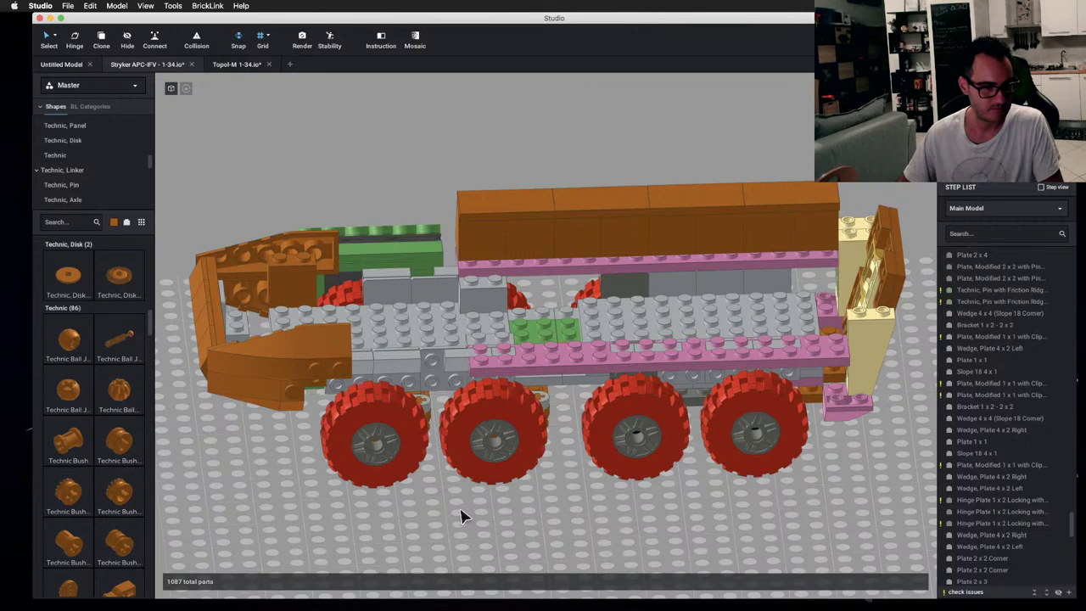
right_drag(460, 516, 445, 184)
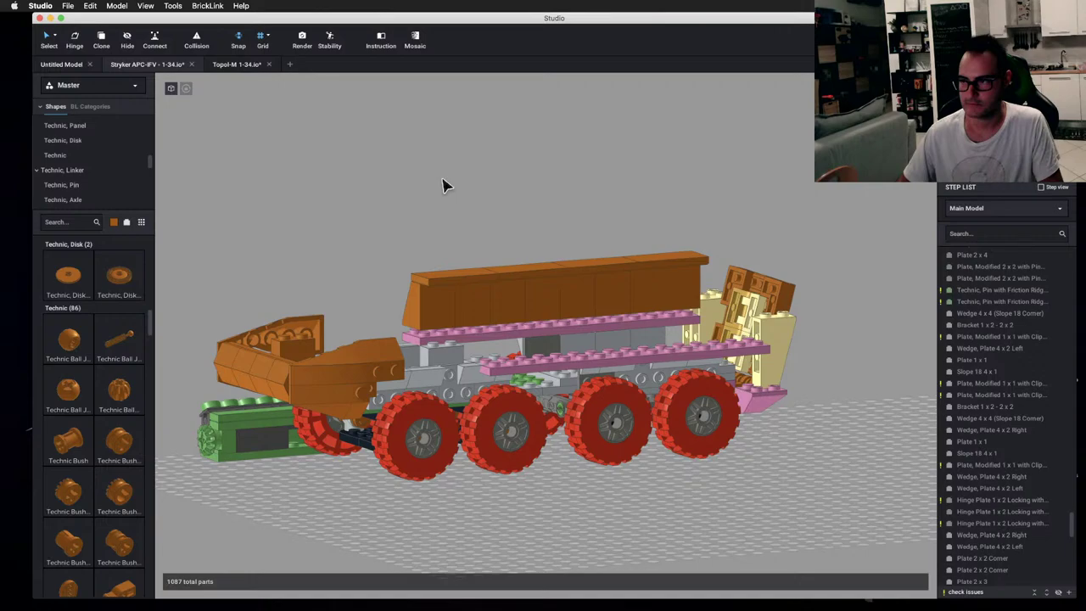
right_drag(442, 185, 592, 298)
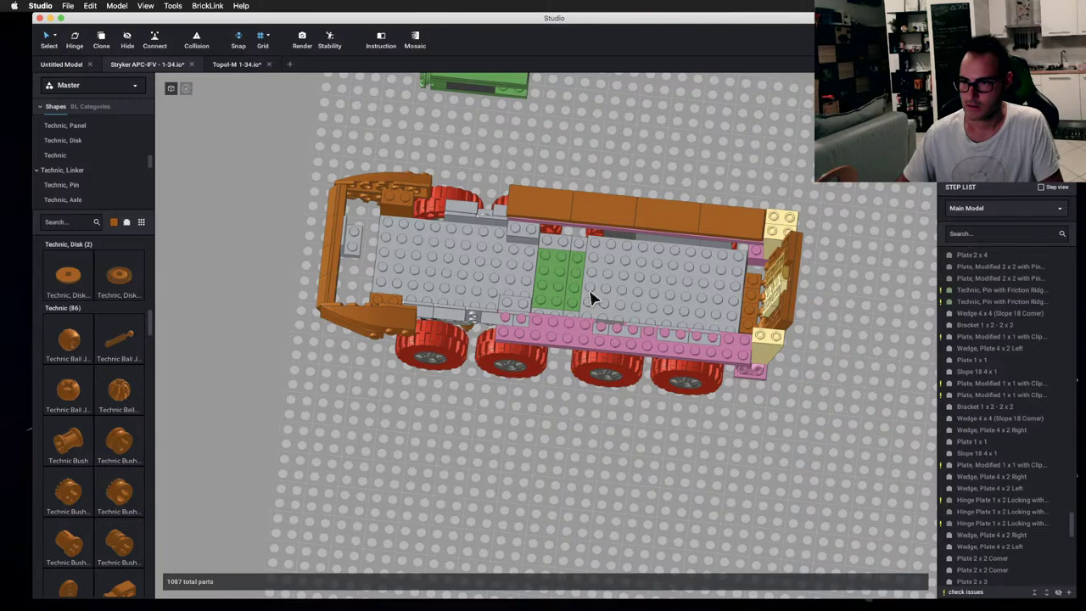
click(591, 298)
right_drag(591, 298, 797, 462)
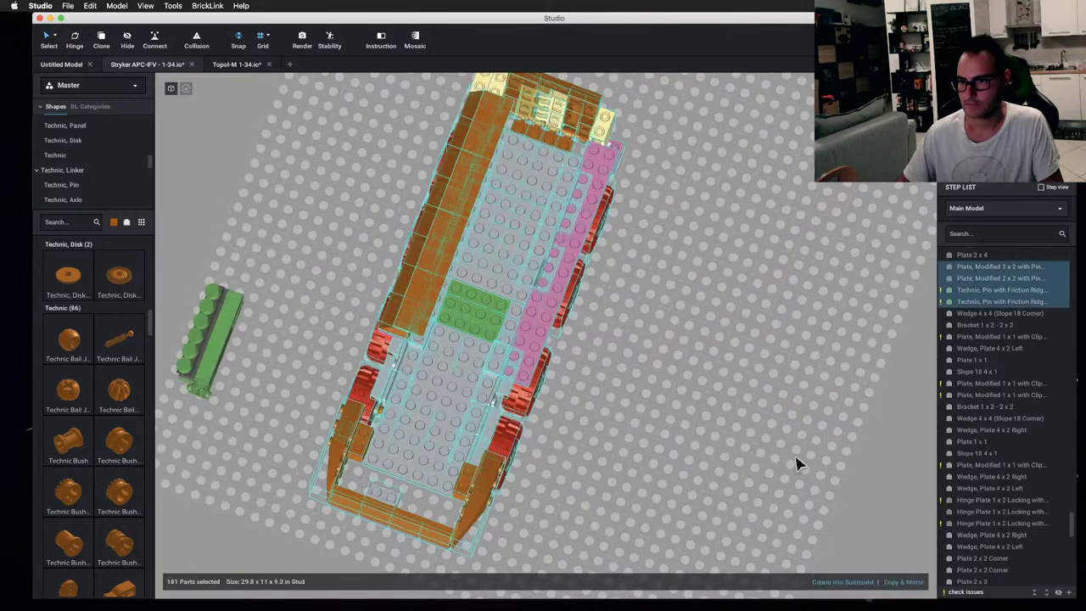
right_drag(797, 462, 801, 398)
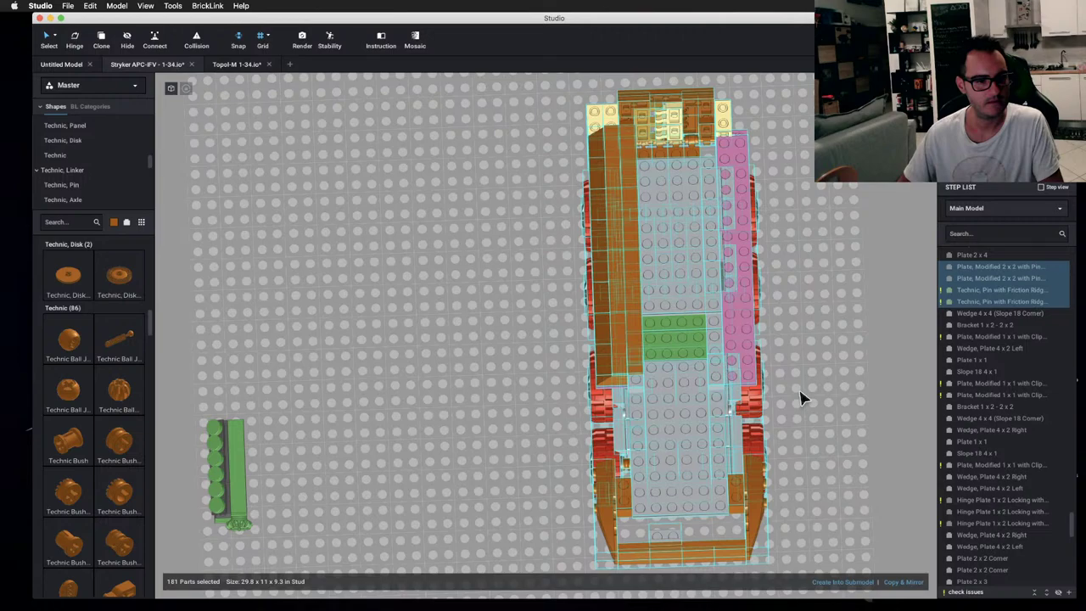
scroll(802, 398, down, 2)
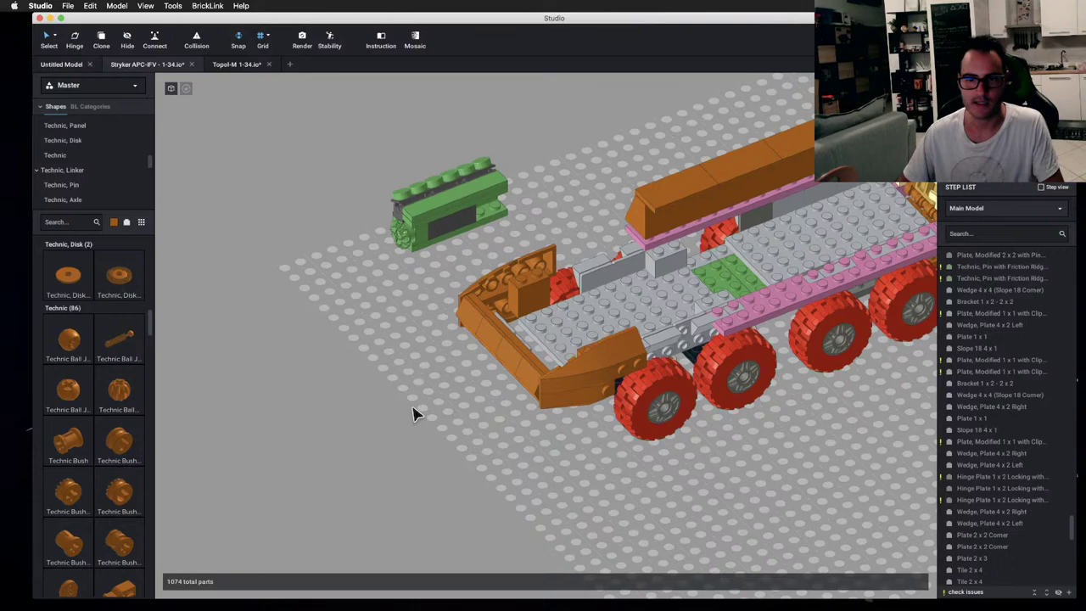
- Browse the Plate and Plate, Modified parts for a piece to mount under the chassis nose
scroll(93, 153, up, 5)
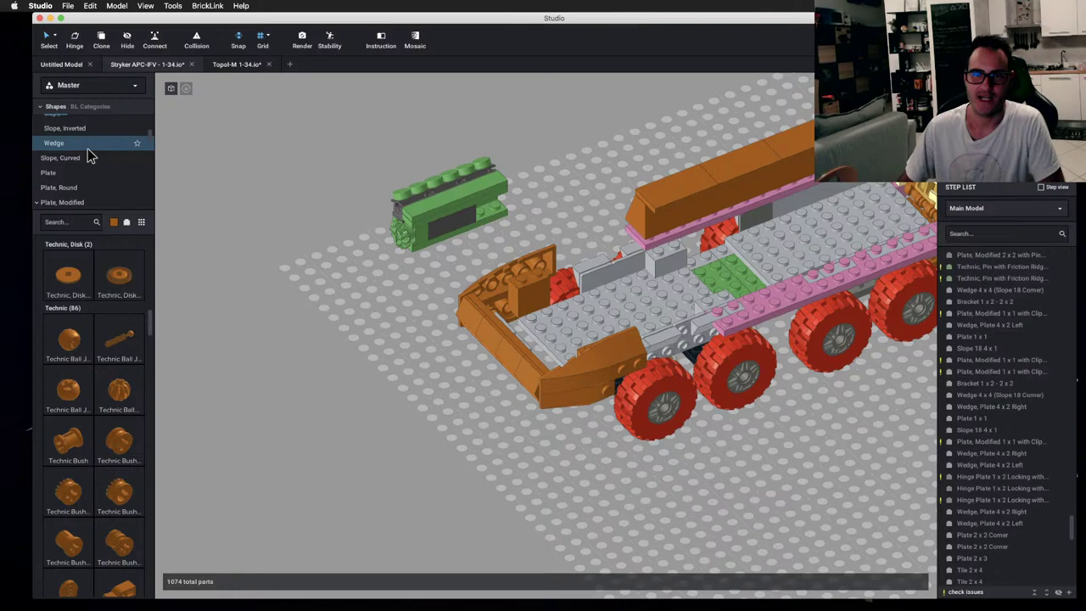
click(48, 172)
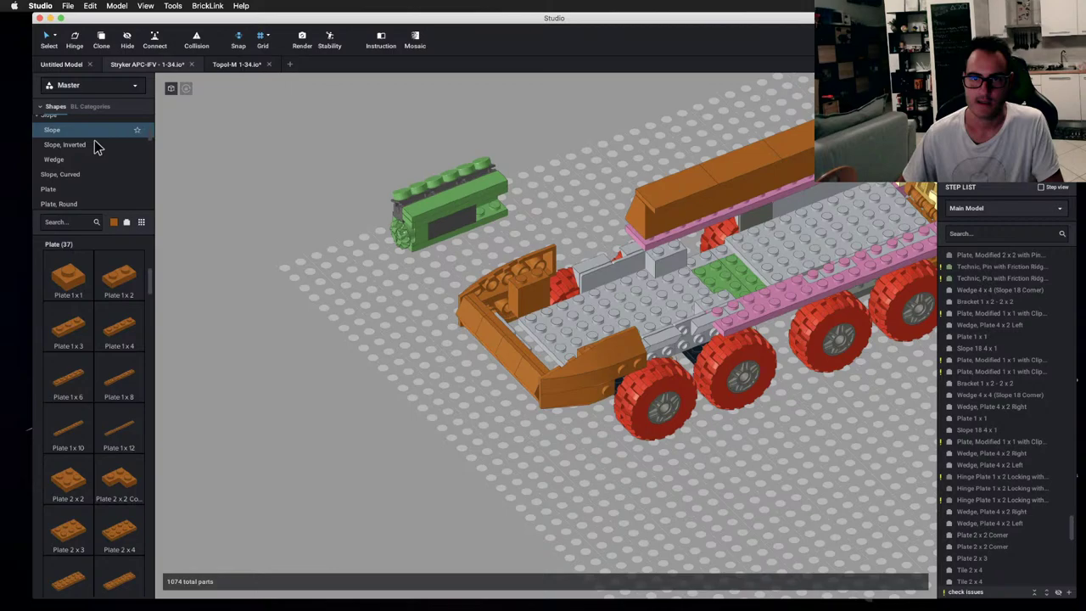
scroll(119, 431, down, 15)
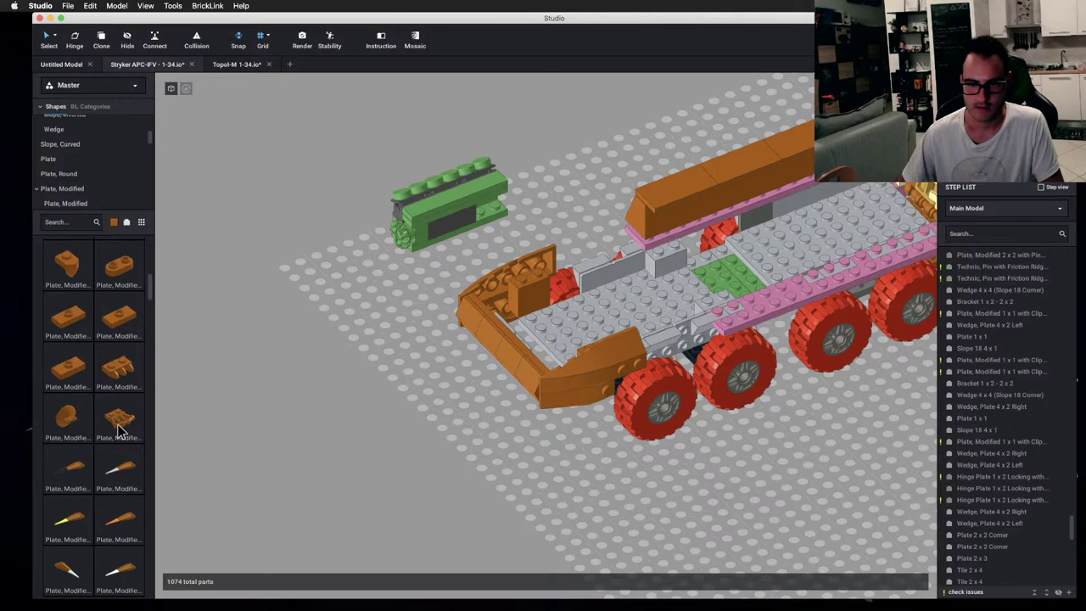
scroll(118, 431, down, 5)
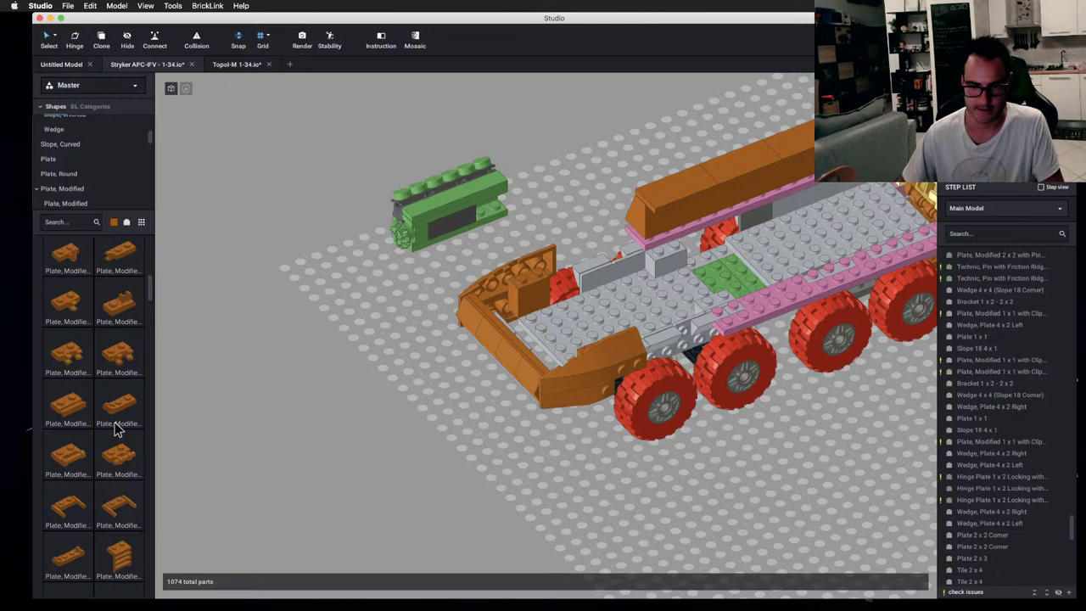
scroll(117, 430, down, 3)
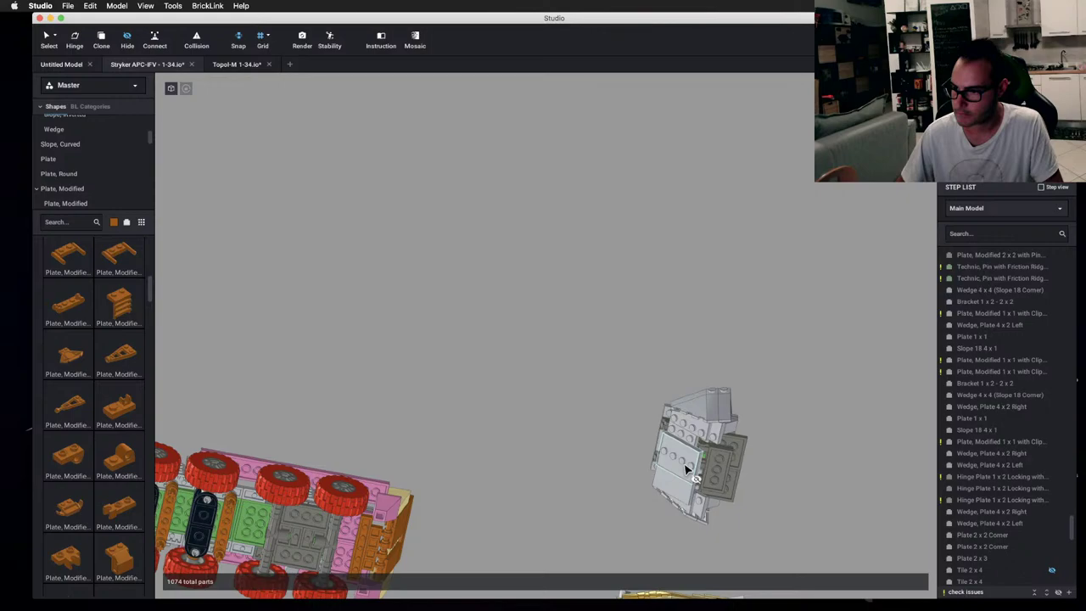
- Hide the plates covering the grey body section, copy its one-finger Hinge Plate 1 x 2 Locking and line up four in front of the chassis
click(687, 469)
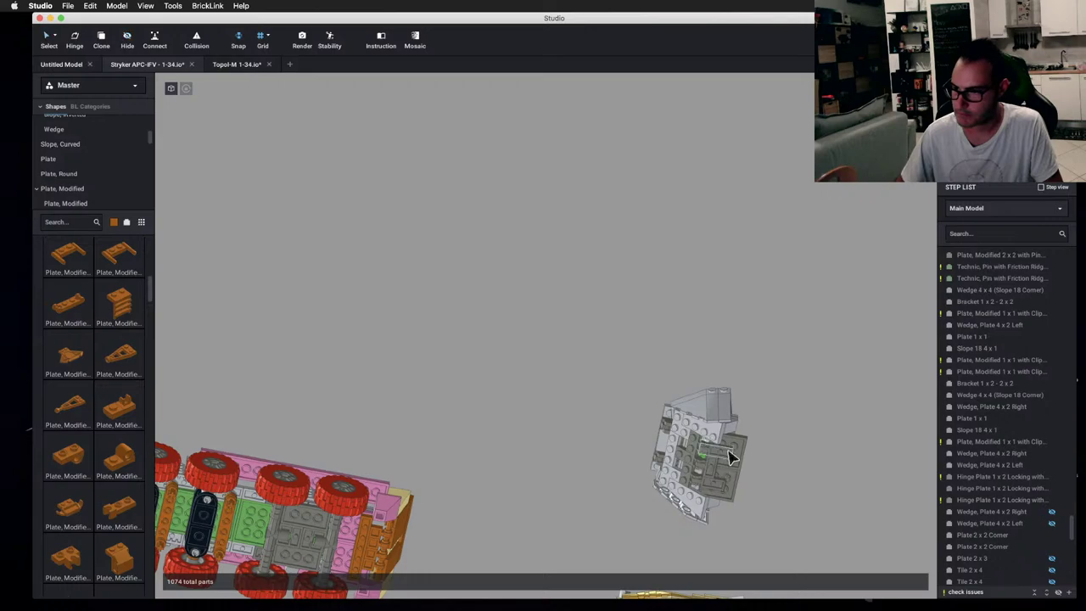
click(719, 457)
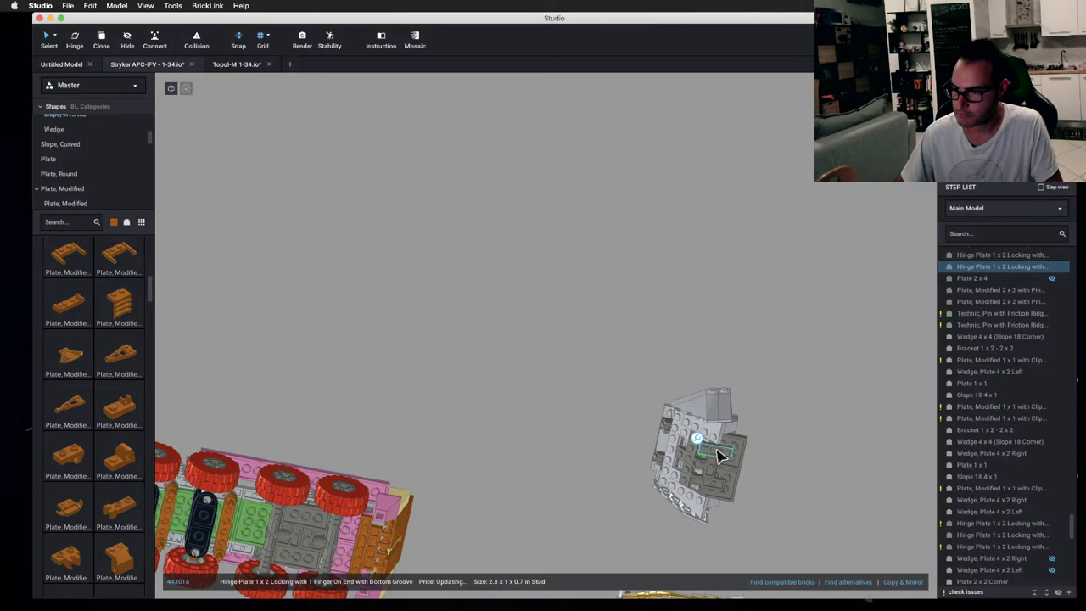
right_drag(718, 457, 428, 494)
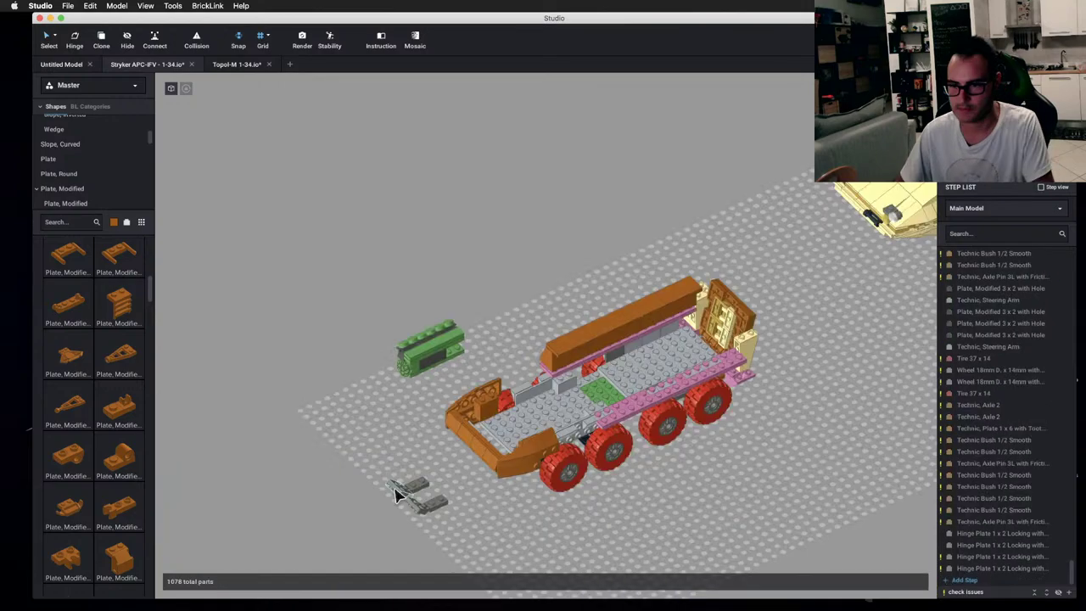
scroll(394, 495, up, 3)
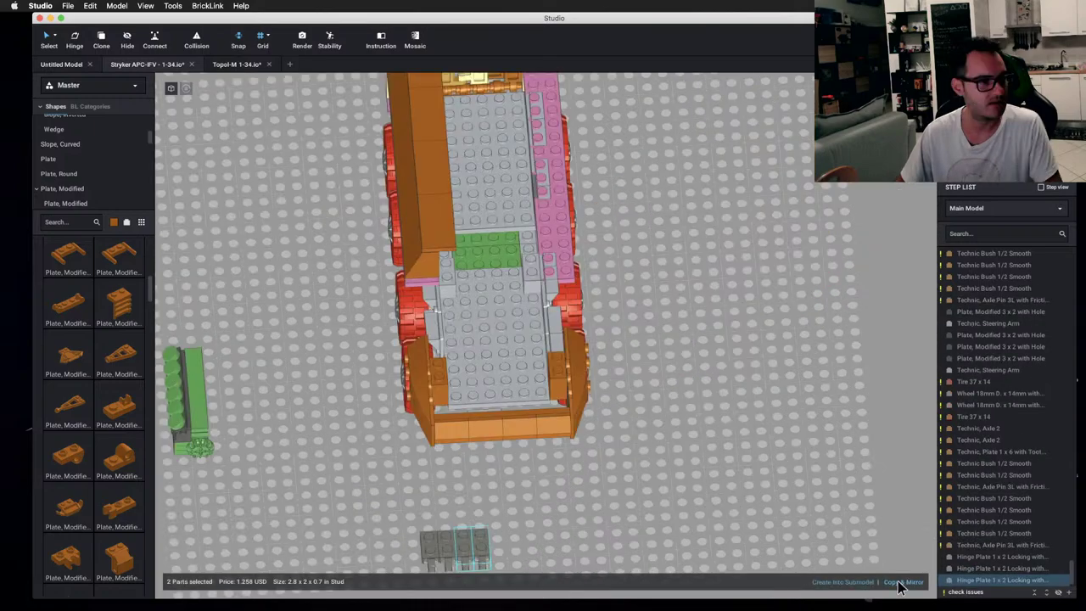
click(329, 488)
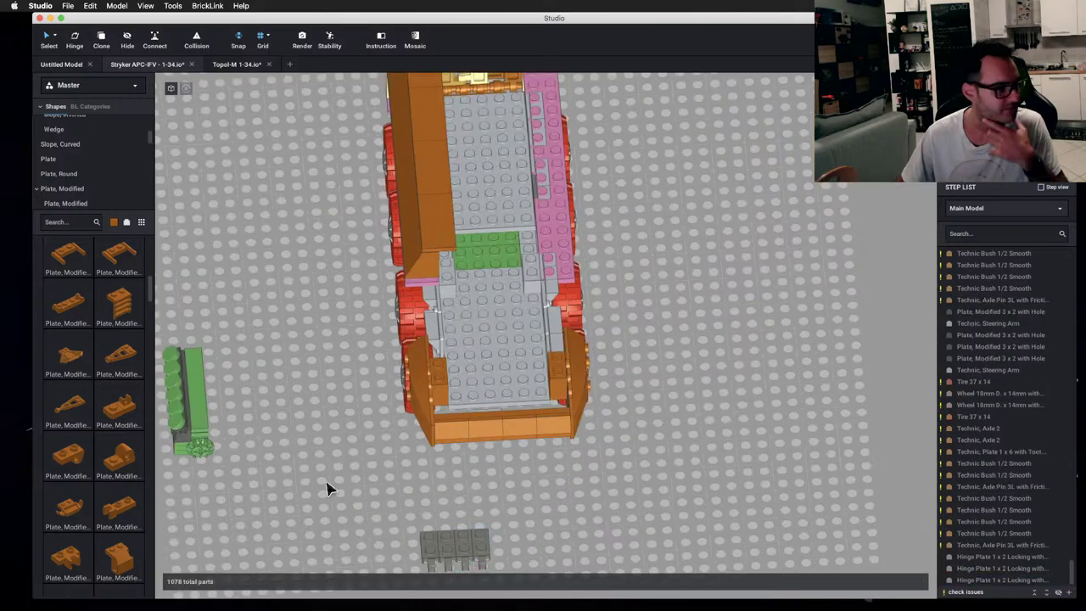
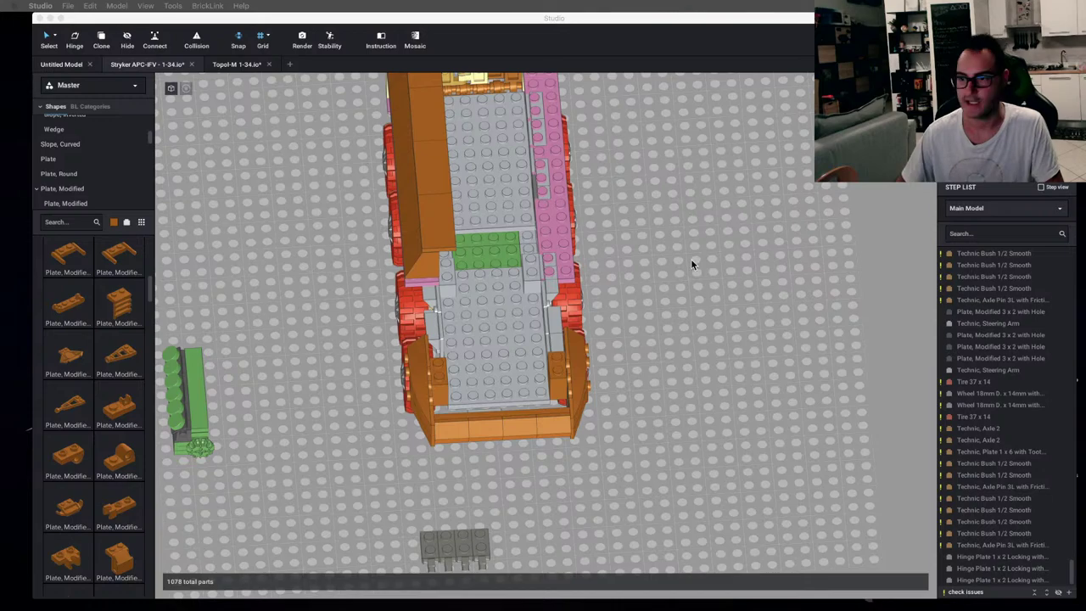
- Attach the row of four one-finger hinge plates under the green plate at the chassis front and check their fit
right_drag(691, 263, 613, 296)
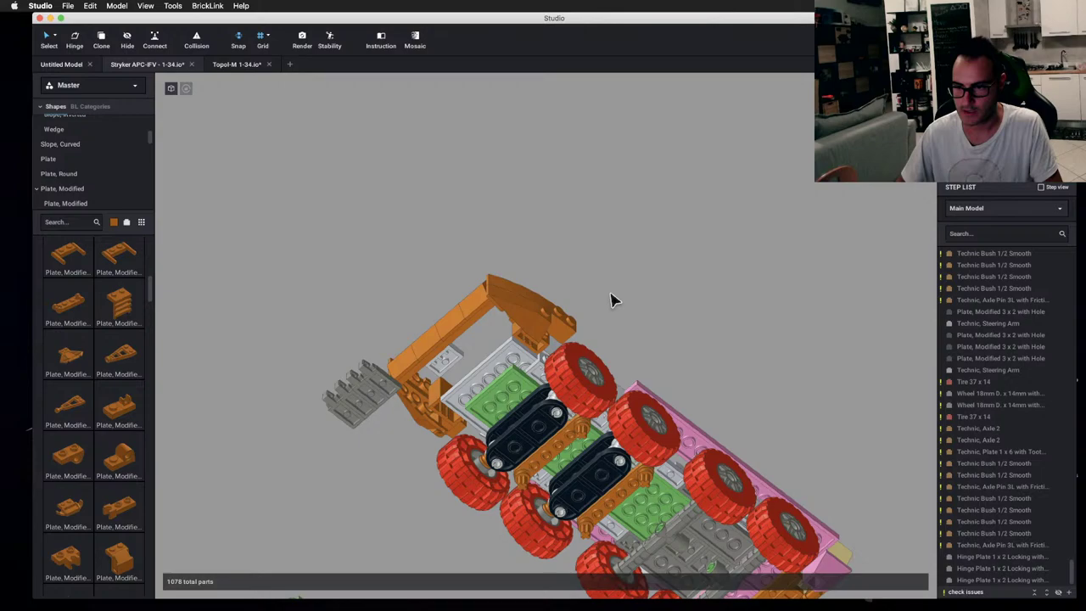
right_drag(612, 299, 472, 442)
click(472, 442)
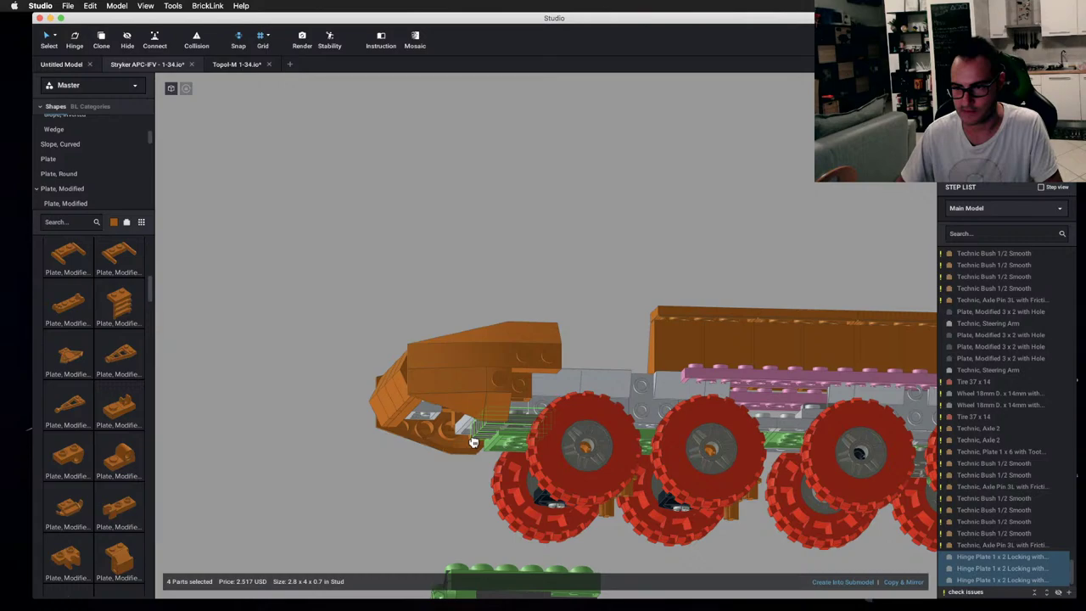
right_drag(472, 442, 492, 501)
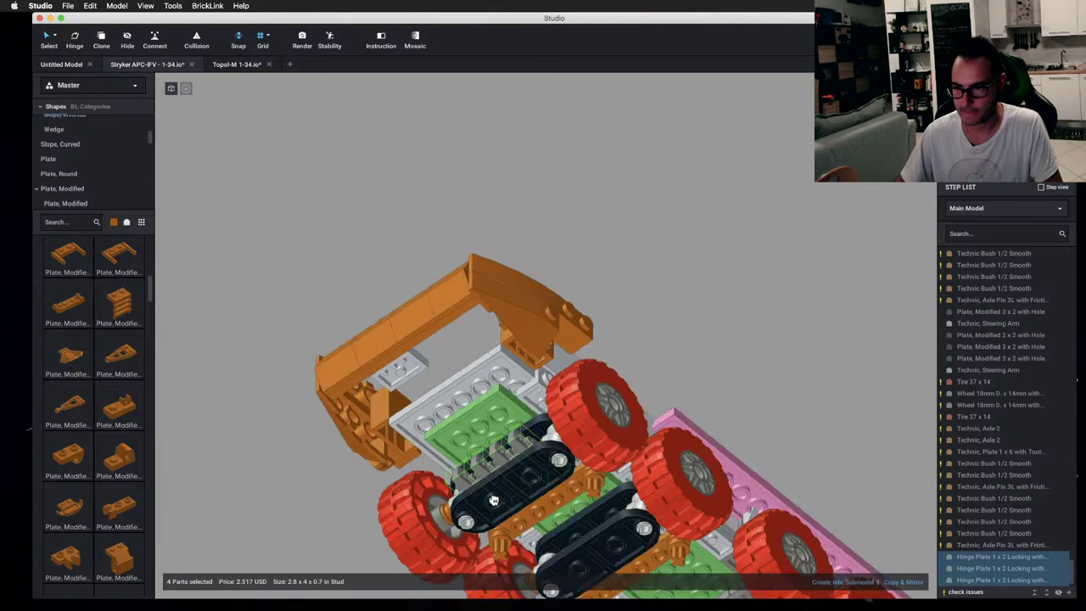
right_drag(493, 501, 471, 471)
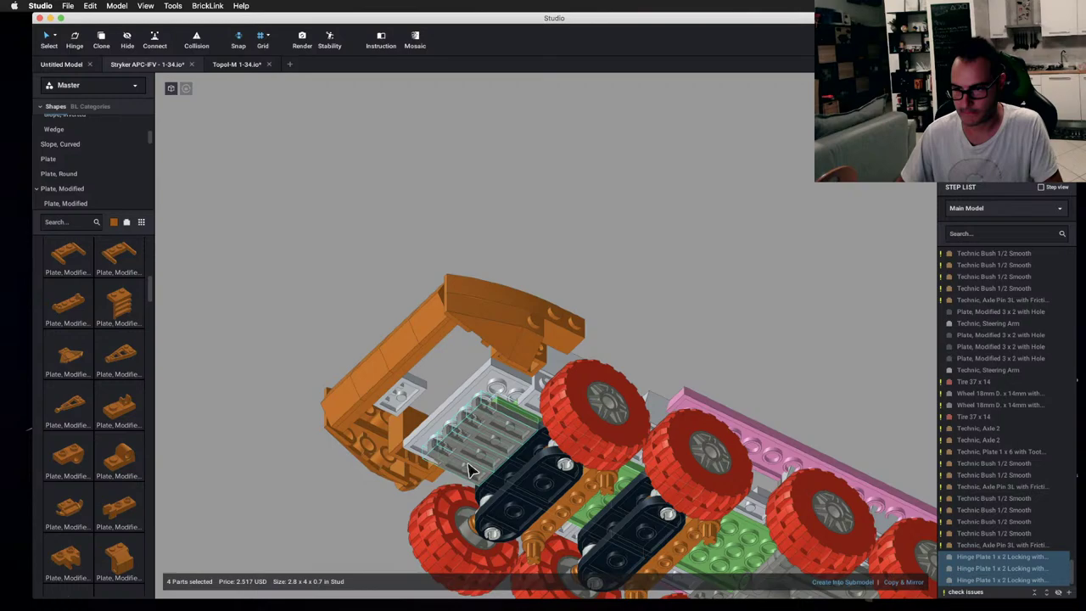
right_drag(471, 470, 555, 481)
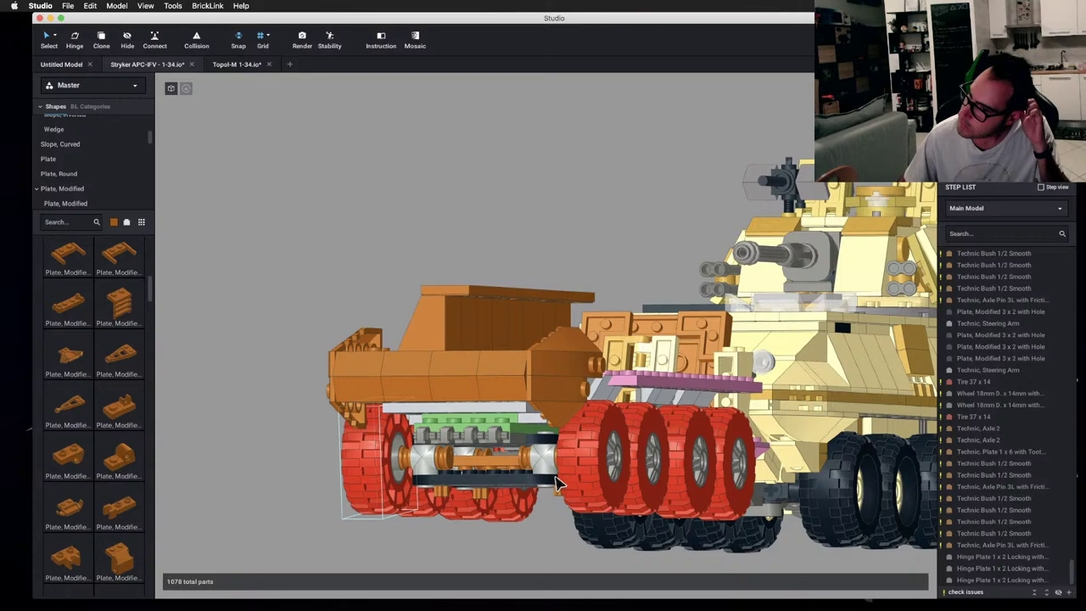
right_drag(555, 481, 566, 471)
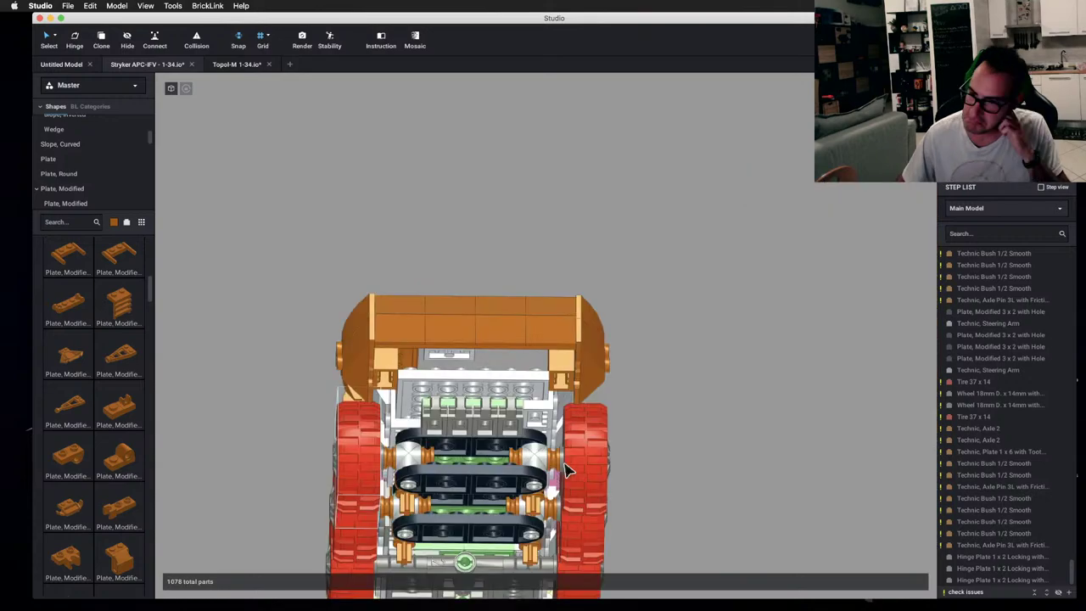
- Find bricks compatible with the one-finger hinge plate and attach a Hinge Plate 1 x 2 Locking with 2 Fingers to the row
right_drag(567, 472, 772, 574)
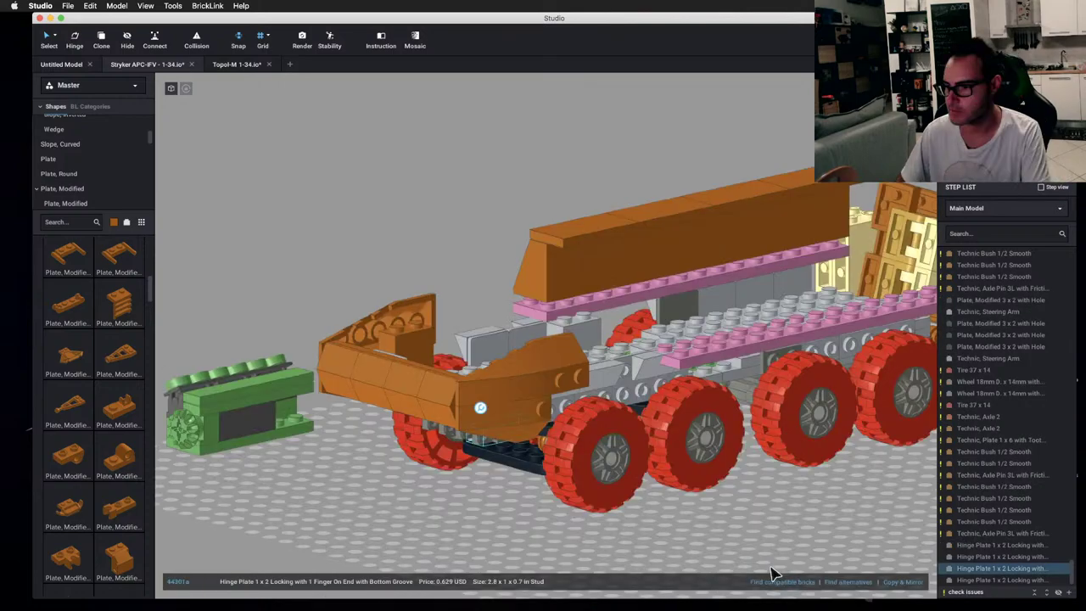
click(776, 581)
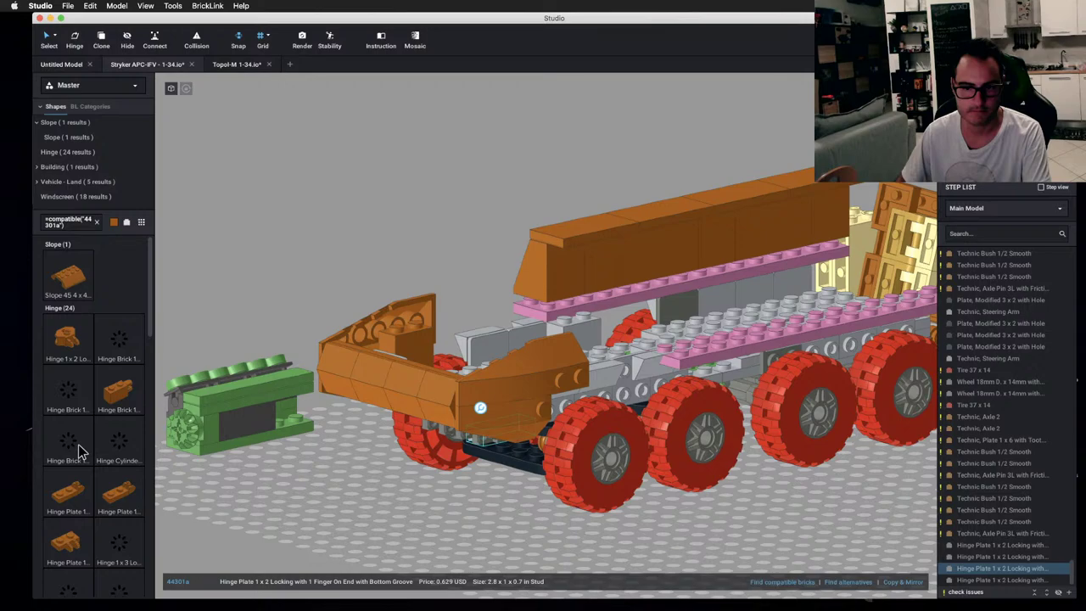
drag(79, 450, 338, 513)
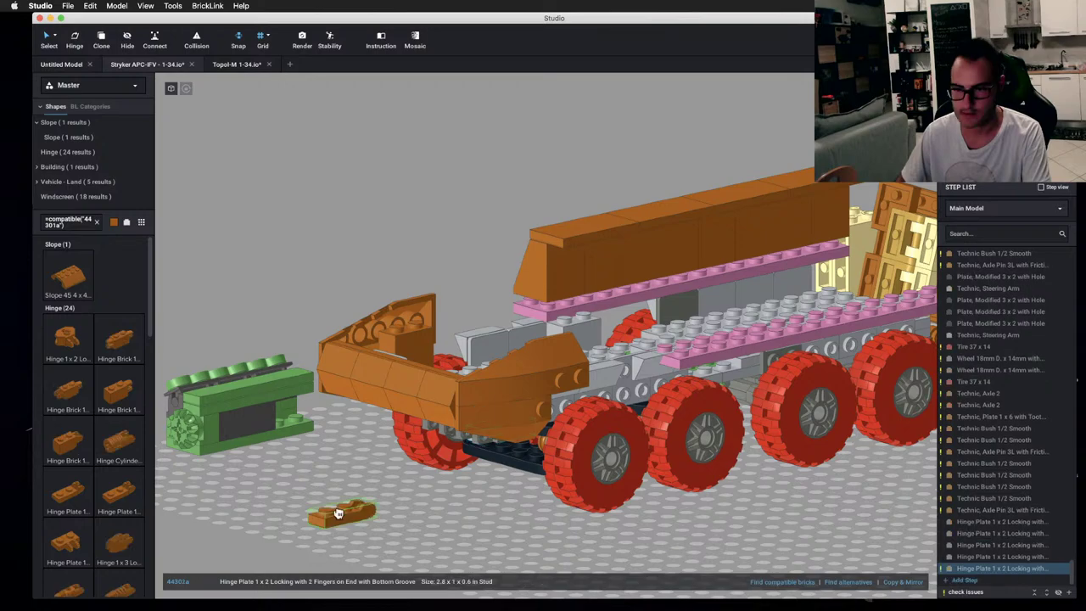
right_drag(338, 513, 660, 280)
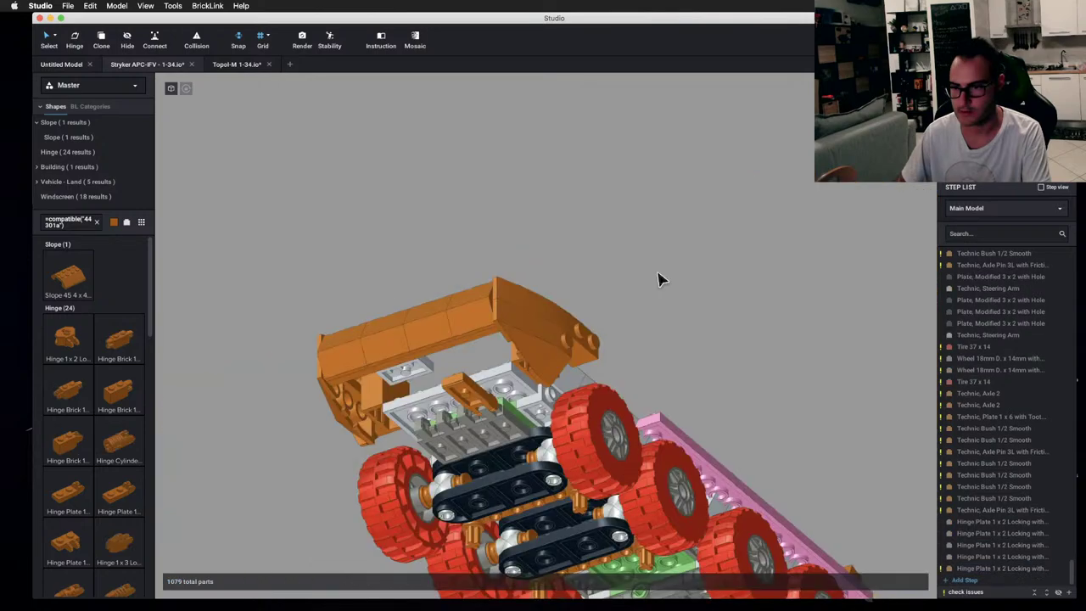
right_drag(659, 280, 450, 460)
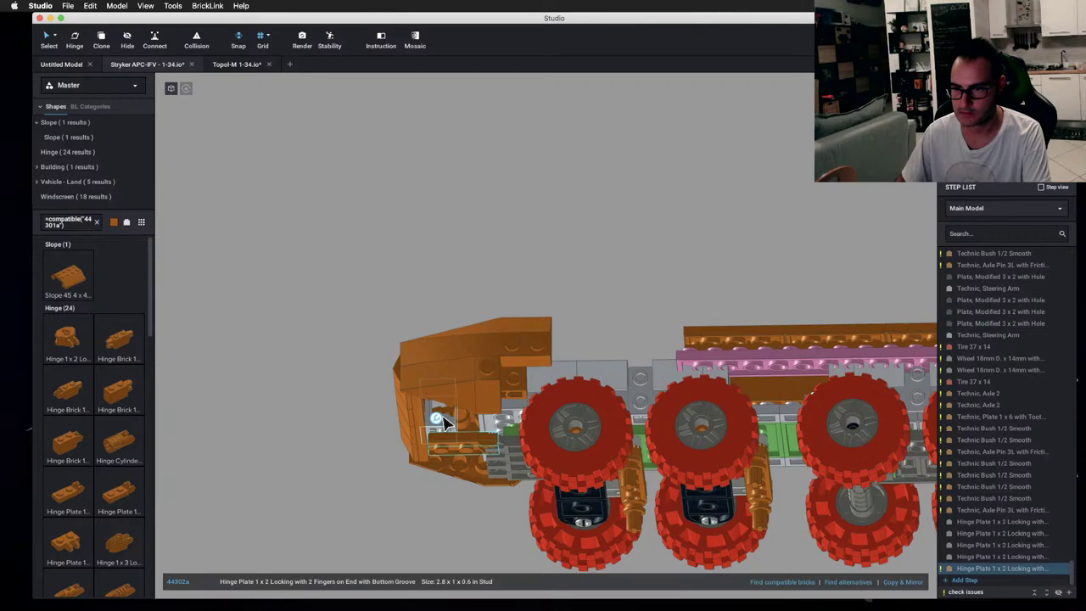
- Rotate the two-finger hinge plate about its hinge to about 144.5° so it slopes up towards the nose
click(489, 438)
drag(535, 447, 607, 522)
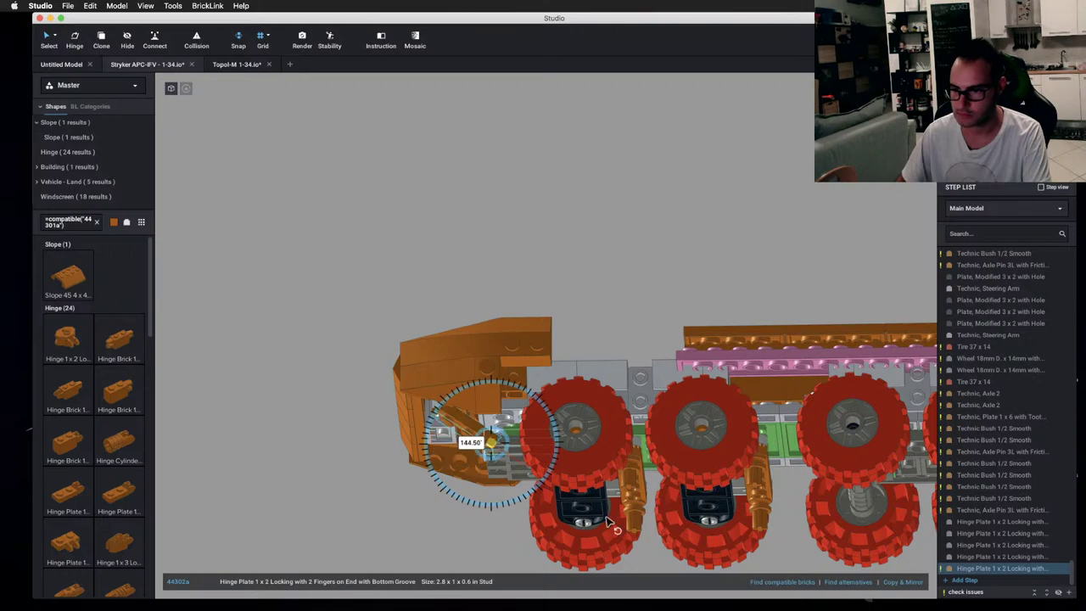
right_drag(608, 523, 627, 521)
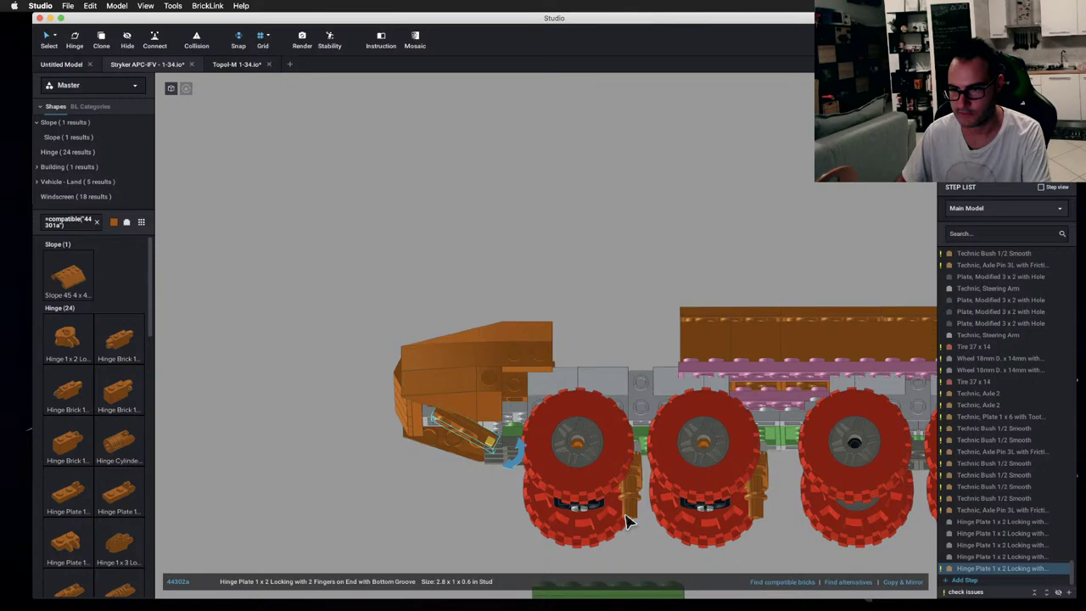
right_drag(627, 520, 550, 261)
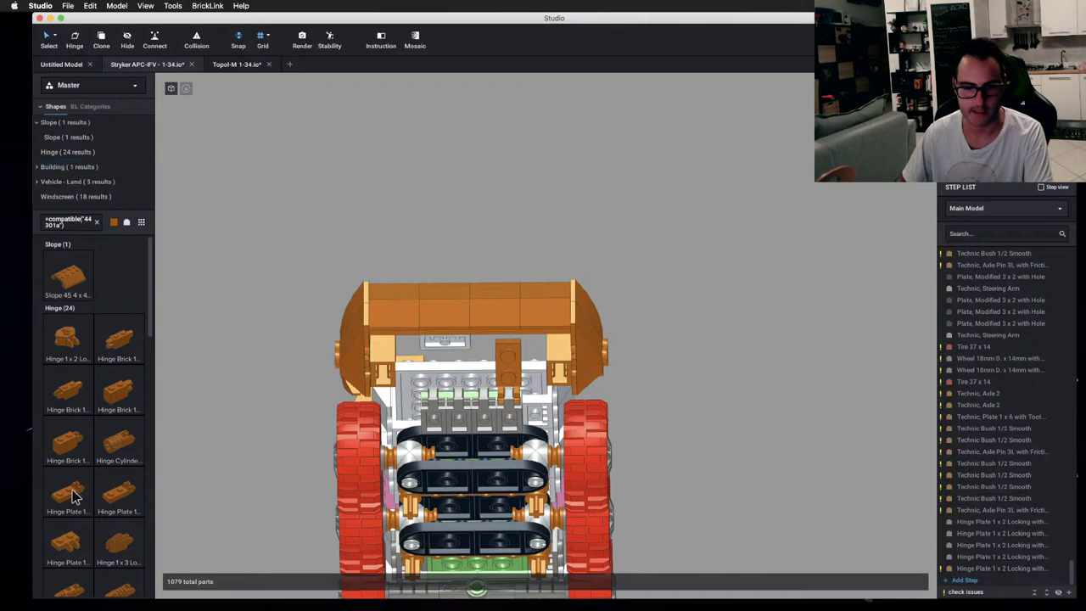
- Clear the compatible-part filter and place a Plate 2 x 8 on the tilted hinge plate under the nose
click(95, 221)
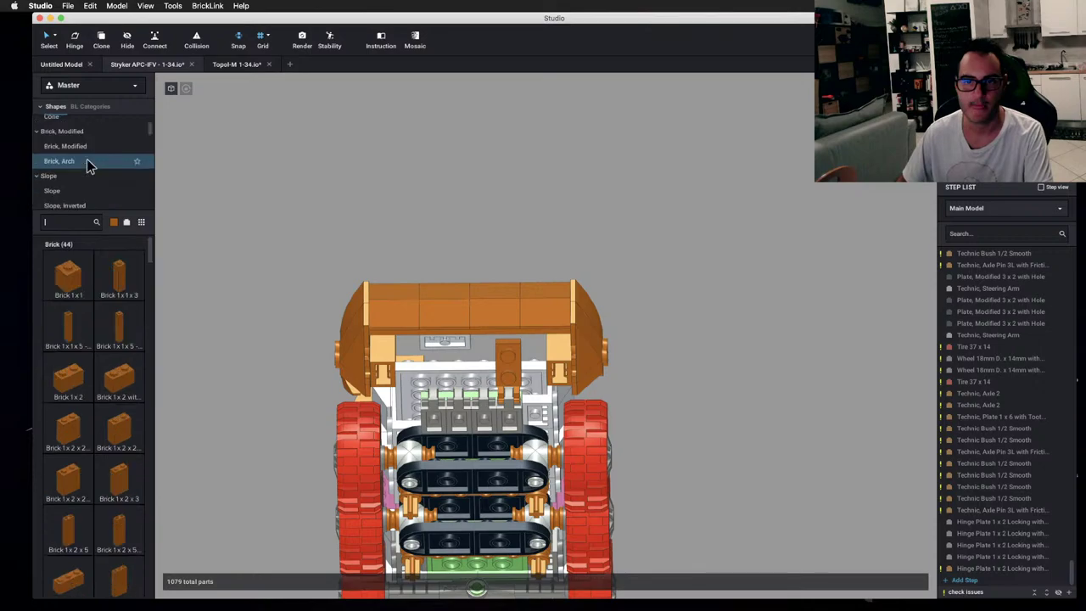
scroll(88, 339, down, 10)
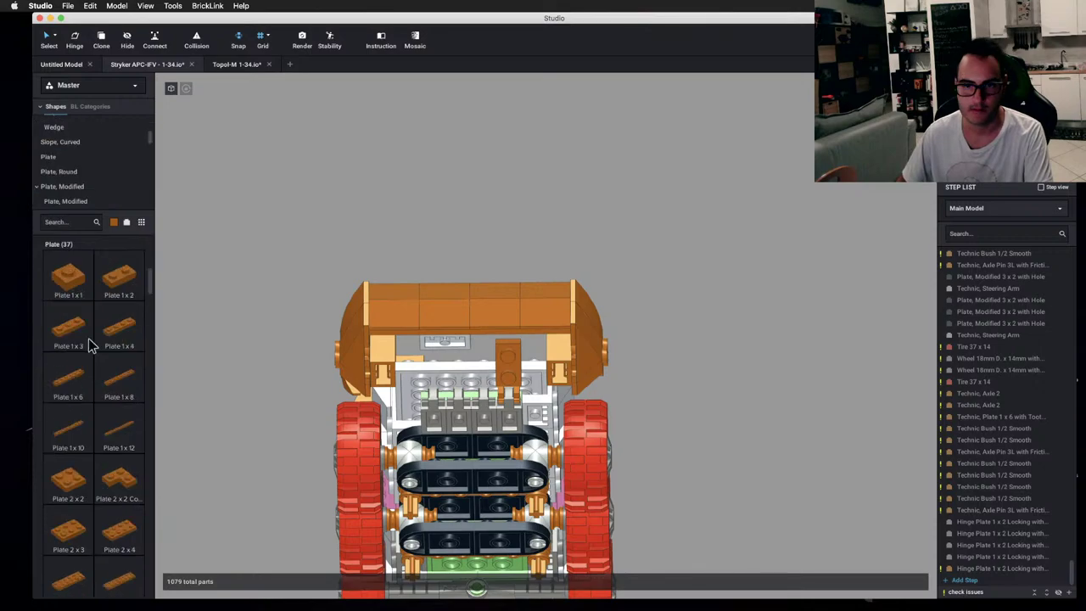
scroll(89, 346, down, 2)
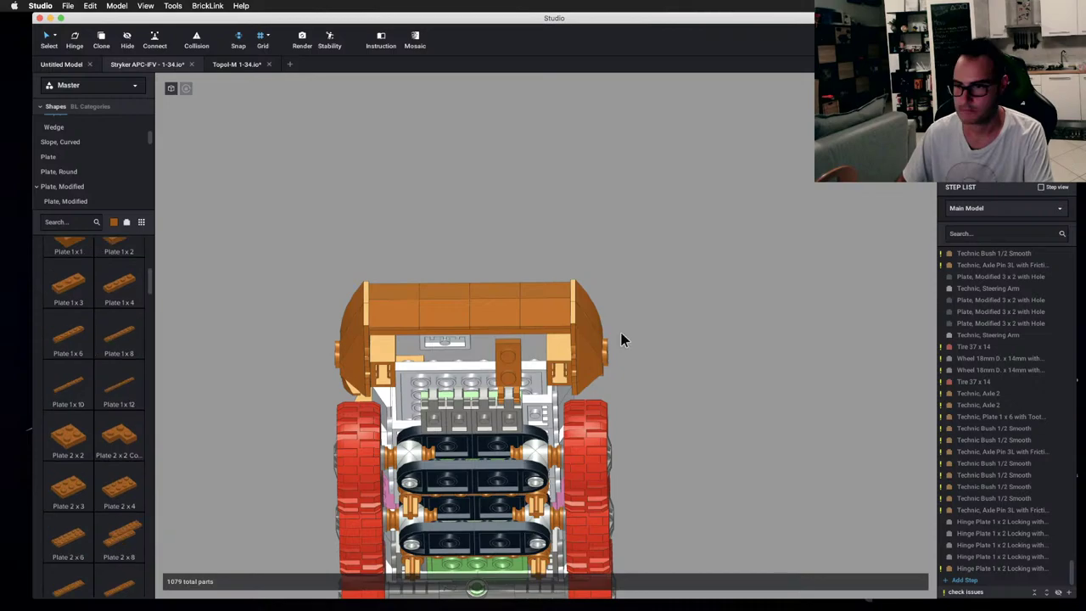
click(471, 375)
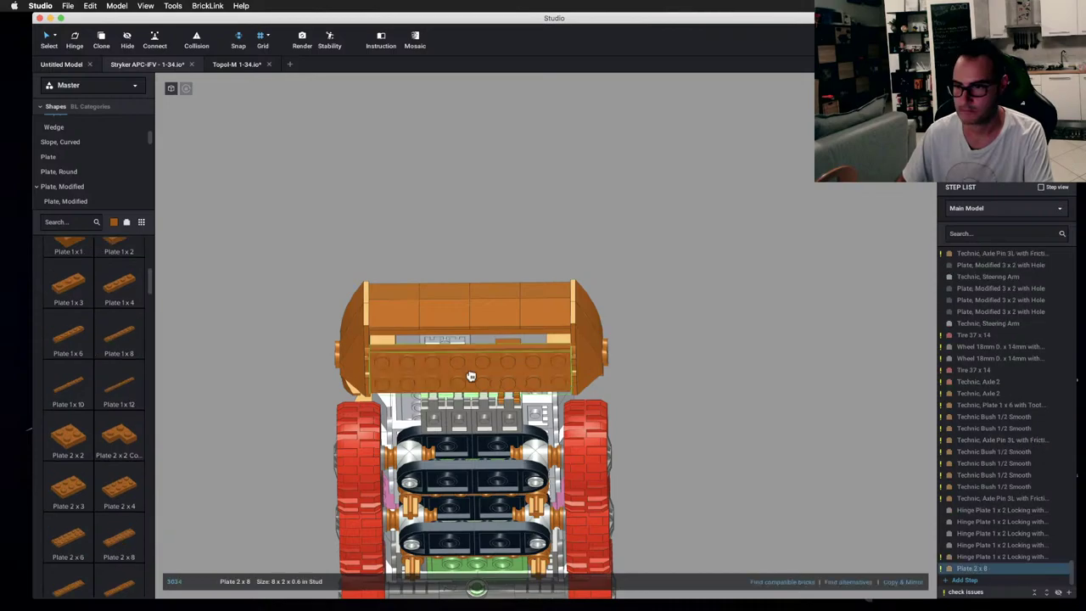
right_drag(470, 376, 719, 378)
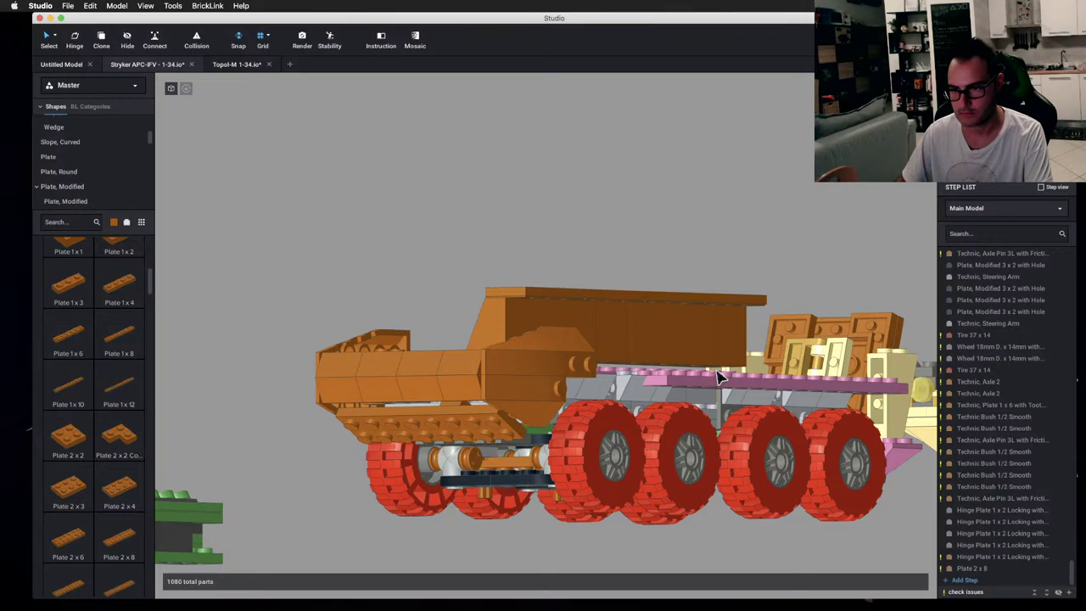
- Check the Stryker reference photos in Chrome and, back in Studio, compare the nose without and with the Plate 2 x 8 by undoing and redoing it
key(ctrl+Left)
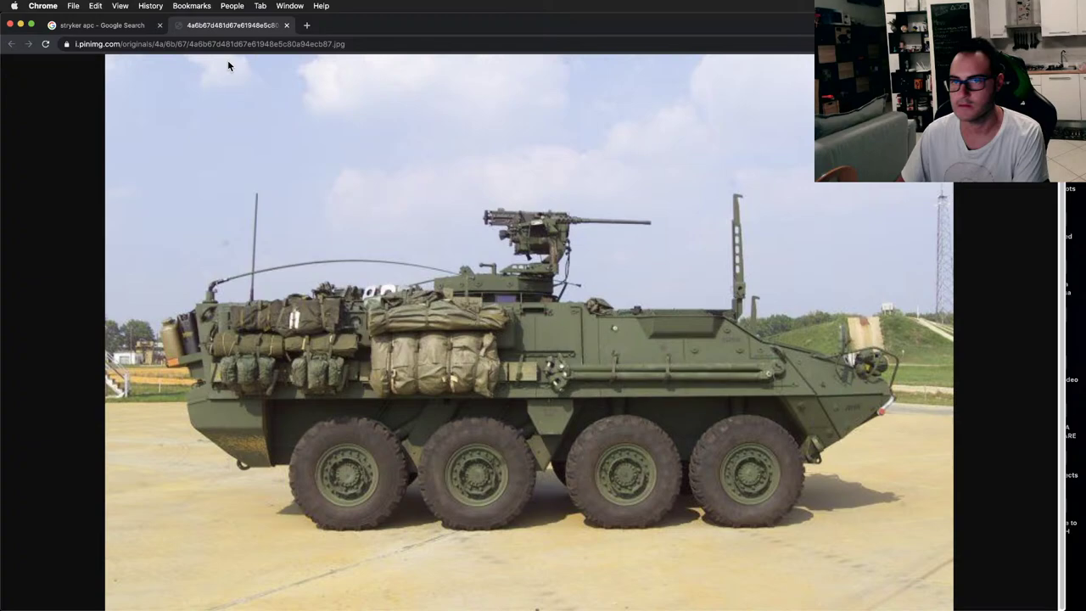
key(ctrl+shift+Tab)
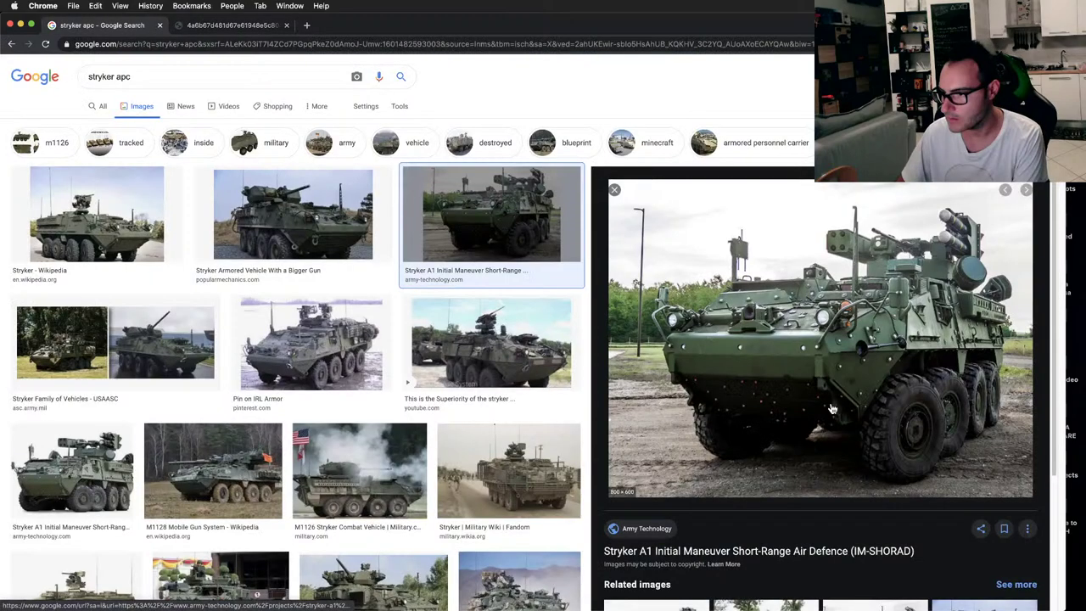
key(super+Tab)
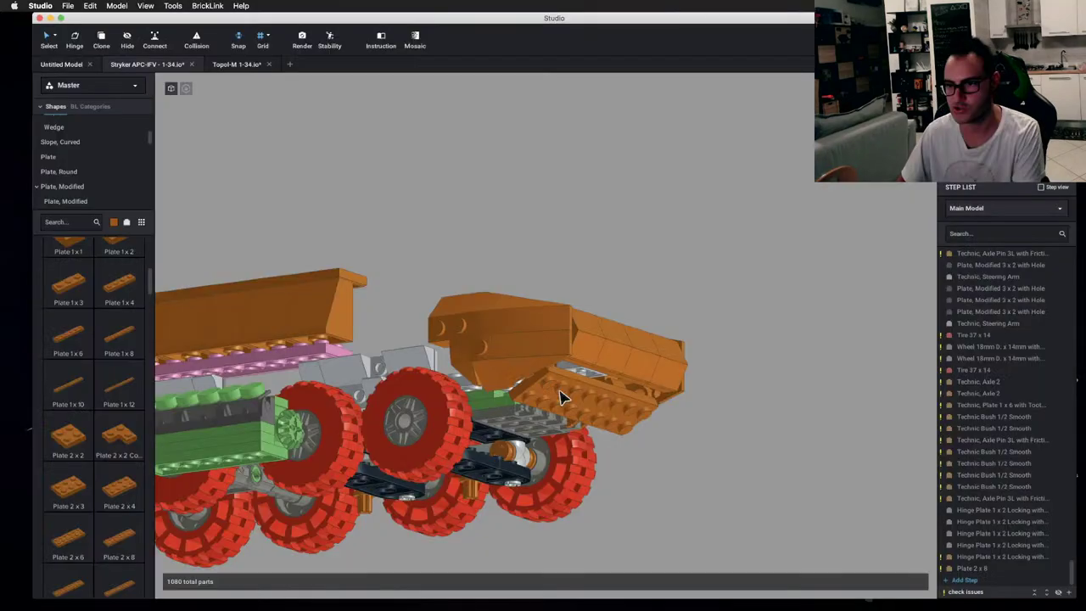
right_drag(559, 396, 666, 431)
key(super+z)
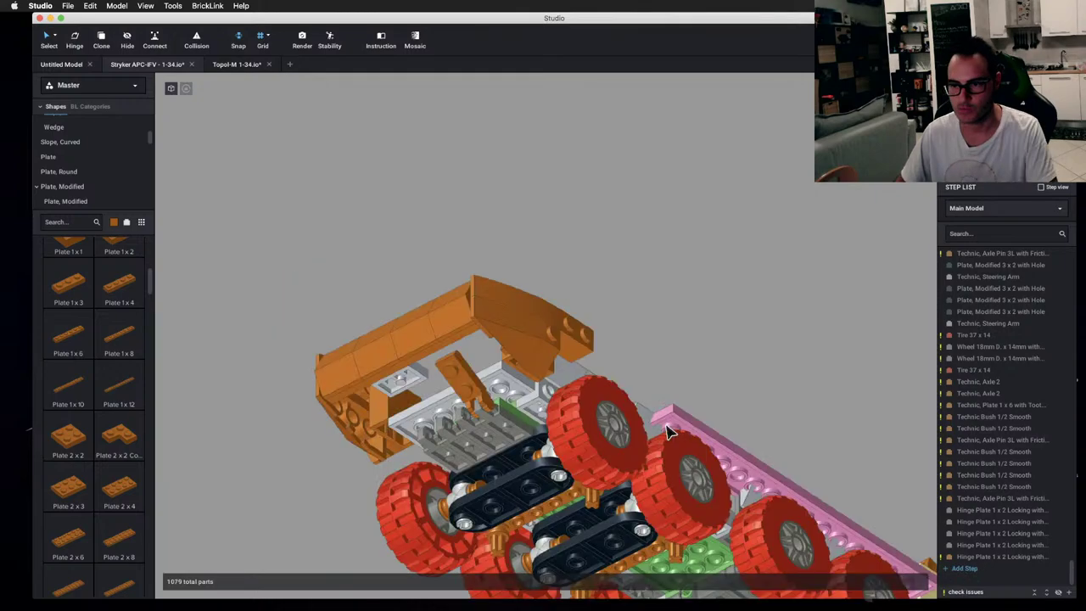
key(super+shift+z)
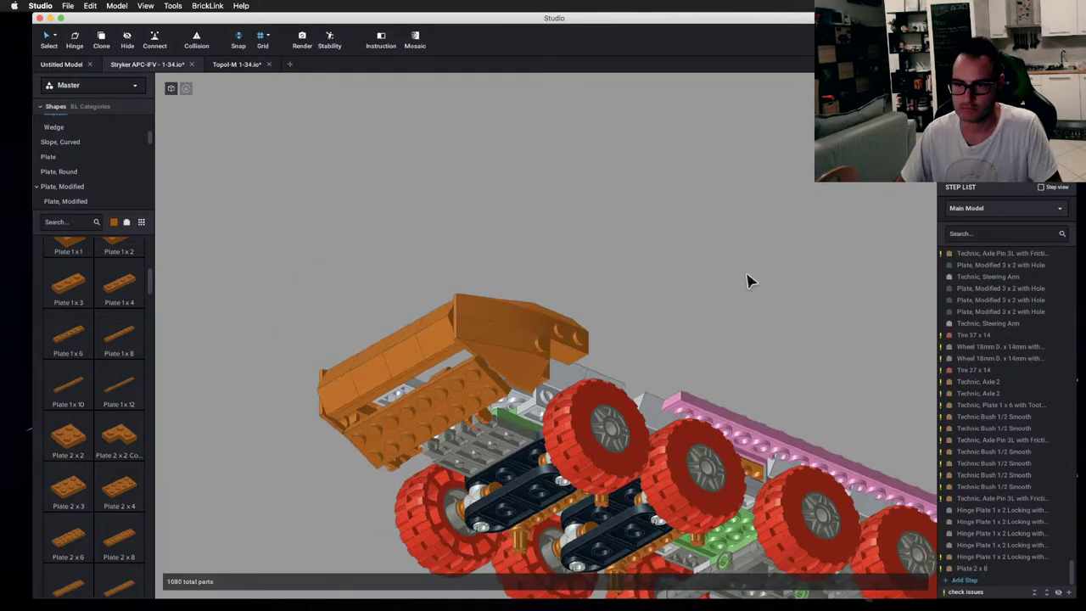
- Place two Tile 2 x 4 side by side on the sloped Plate 2 x 8 under the nose
right_drag(748, 280, 785, 280)
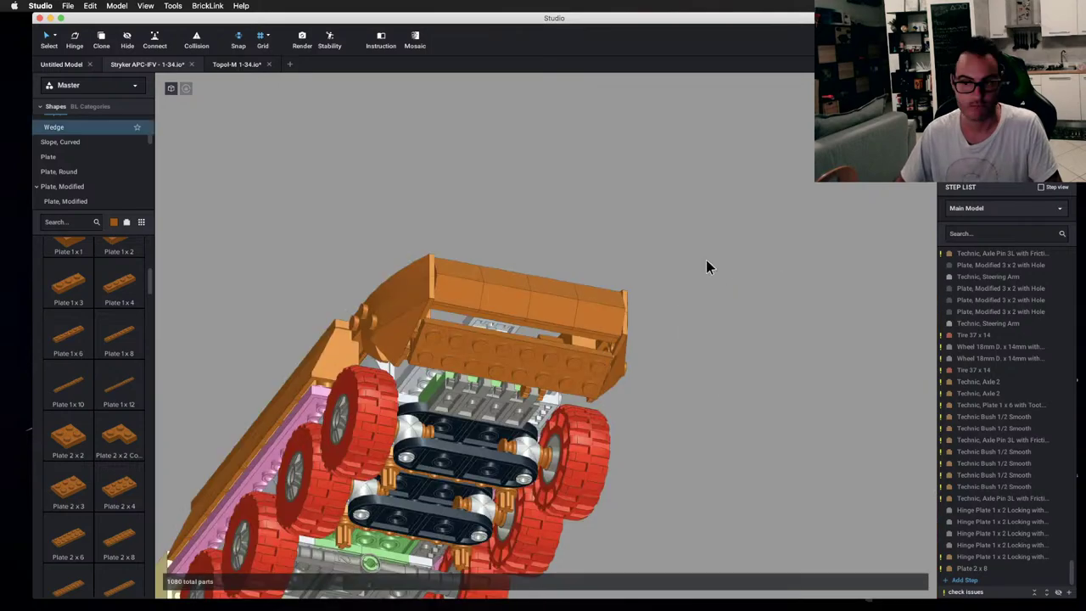
right_drag(706, 260, 477, 247)
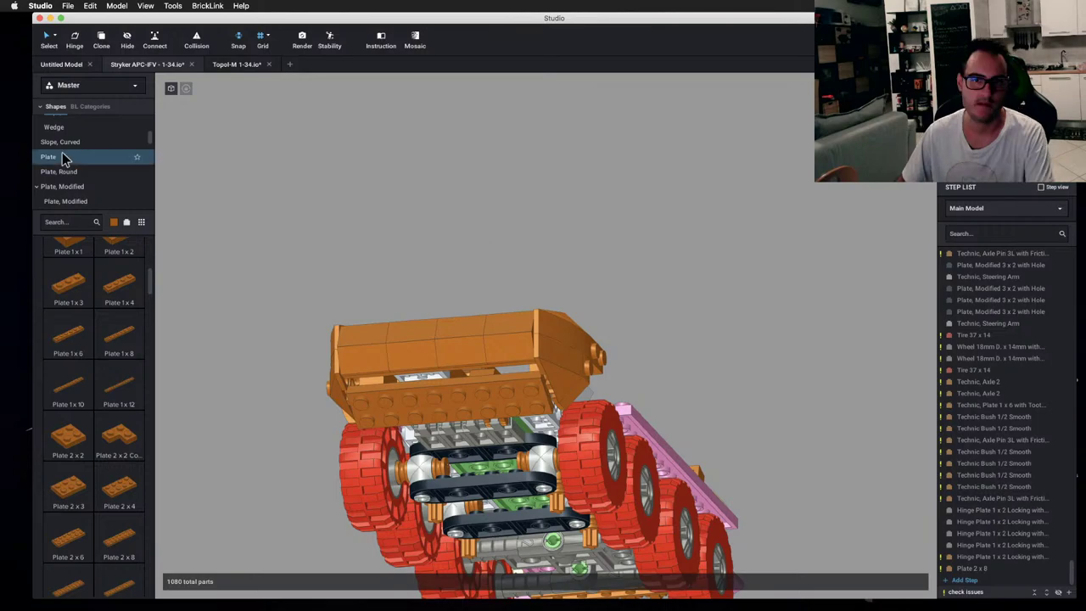
scroll(68, 165, down, 3)
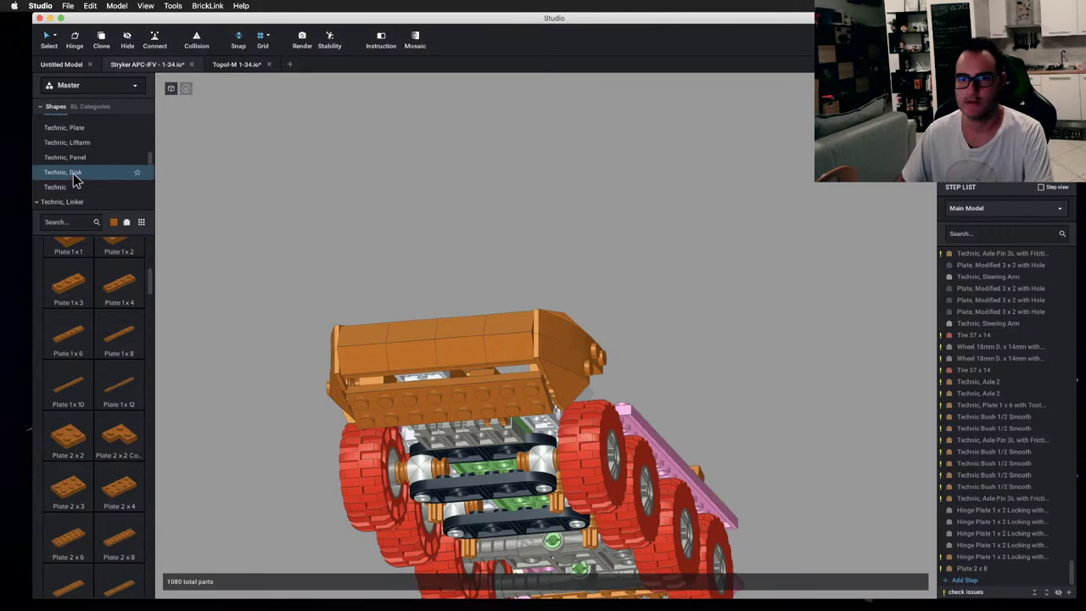
scroll(75, 173, down, 3)
scroll(78, 173, up, 2)
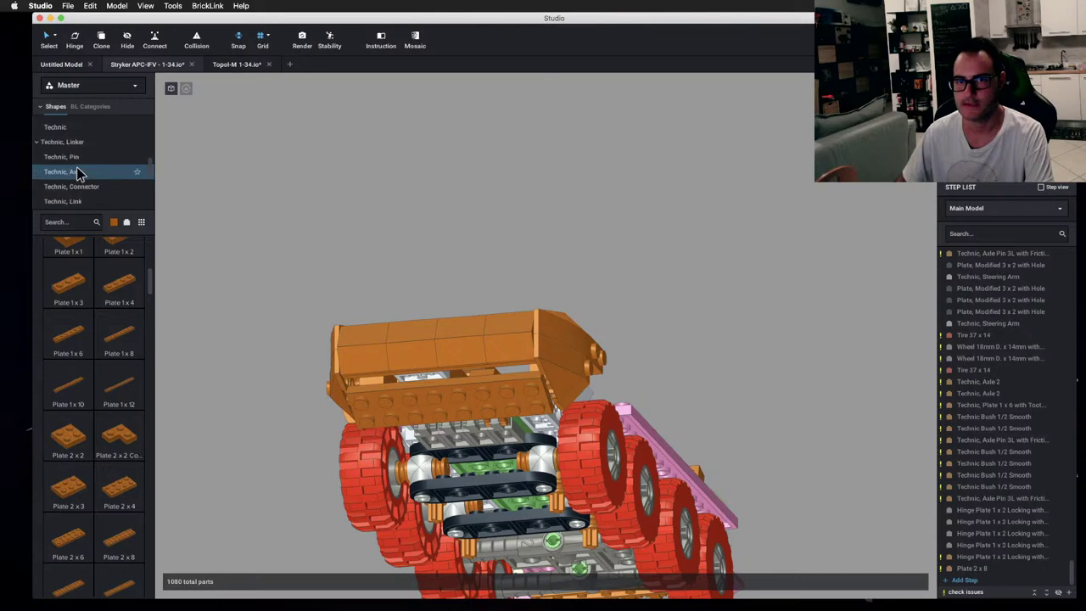
scroll(78, 173, up, 3)
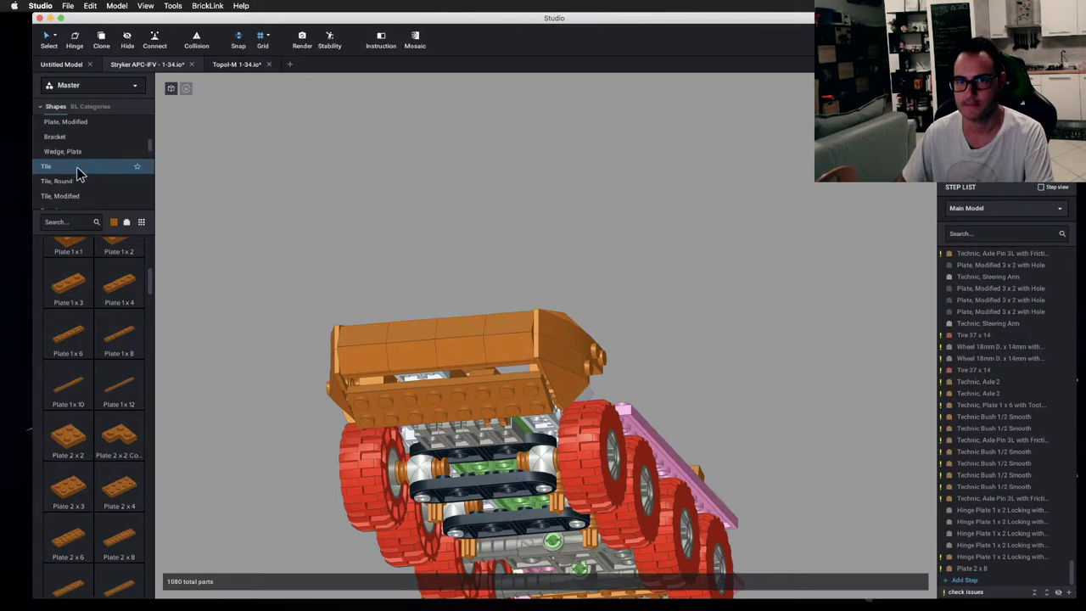
click(76, 170)
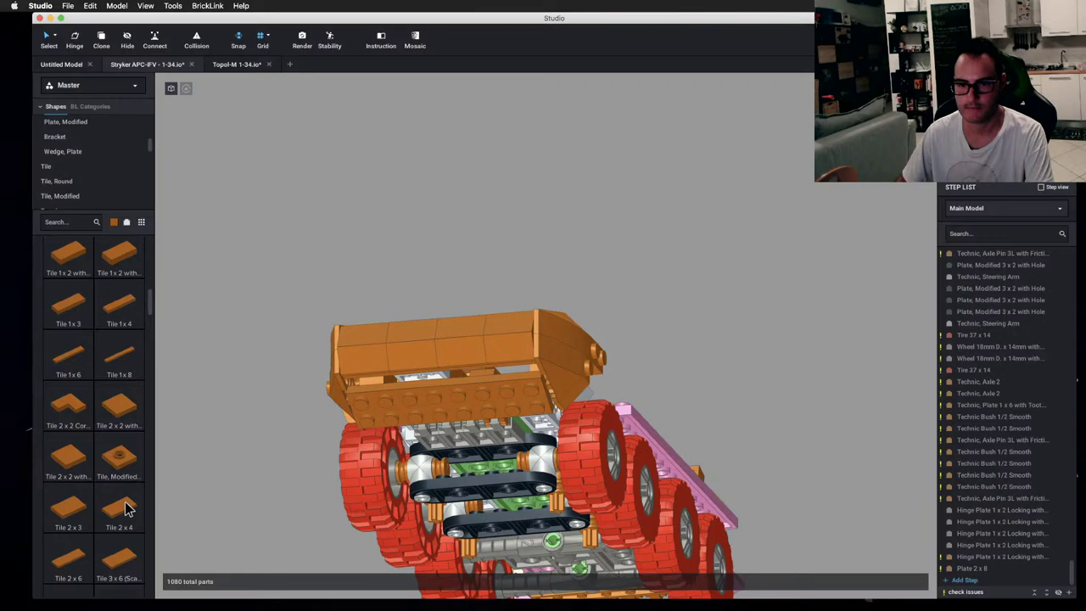
drag(125, 507, 388, 395)
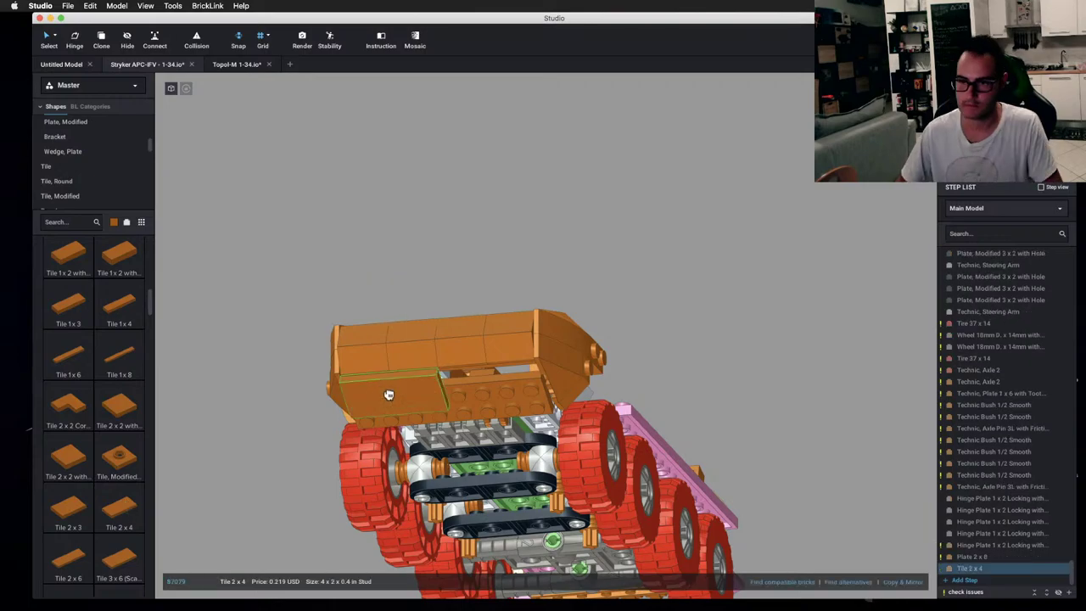
key(c)
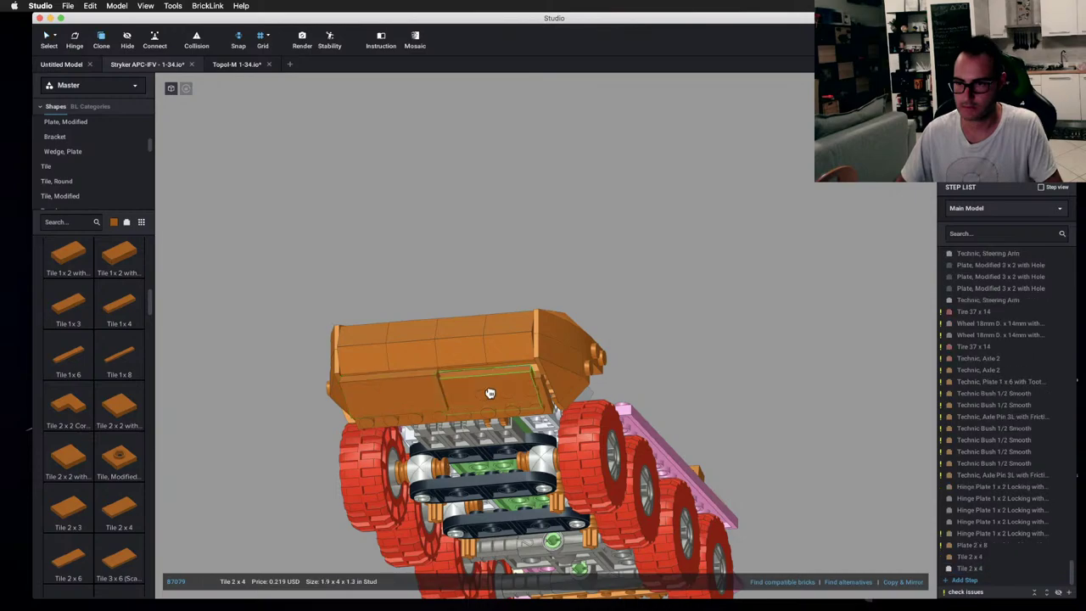
- Add two more Tile 2 x 4 copies over the exposed studs along the lower edge of the Plate 2 x 8
right_drag(489, 393, 633, 354)
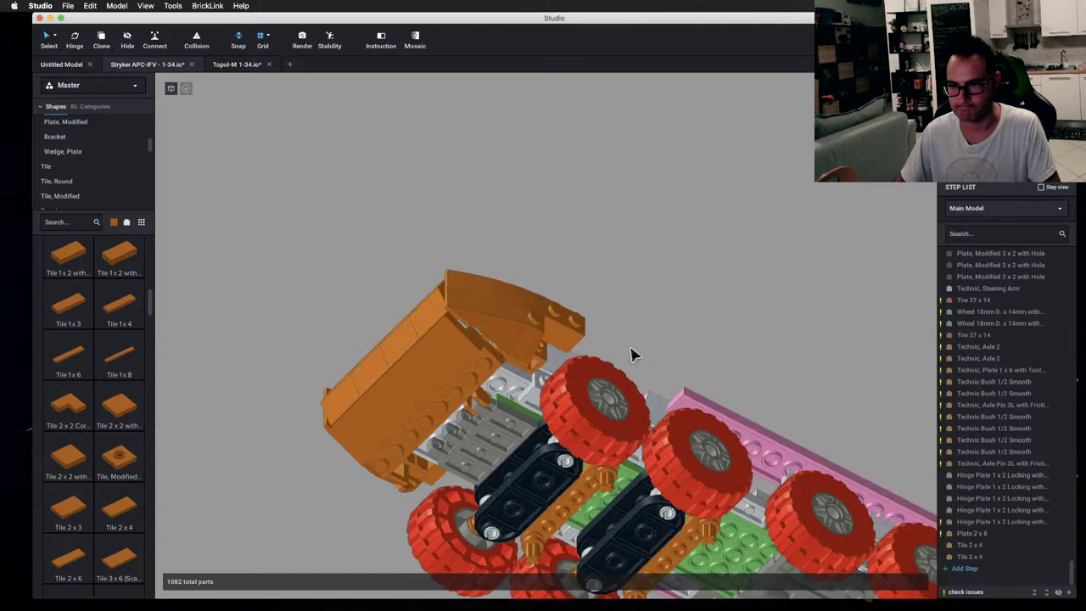
key(ctrl+v)
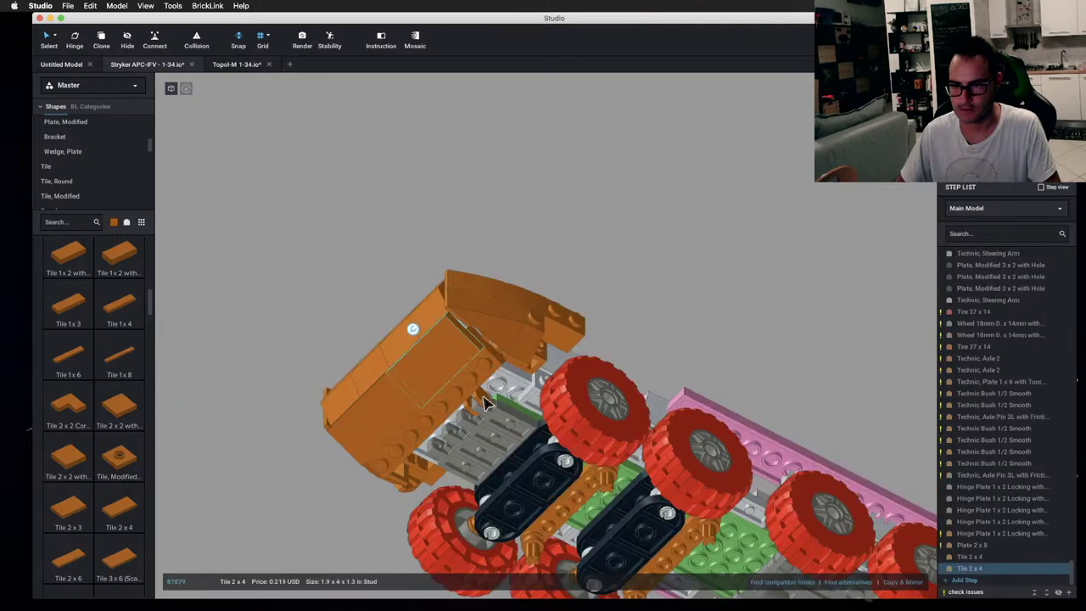
drag(486, 404, 404, 465)
right_drag(405, 465, 703, 360)
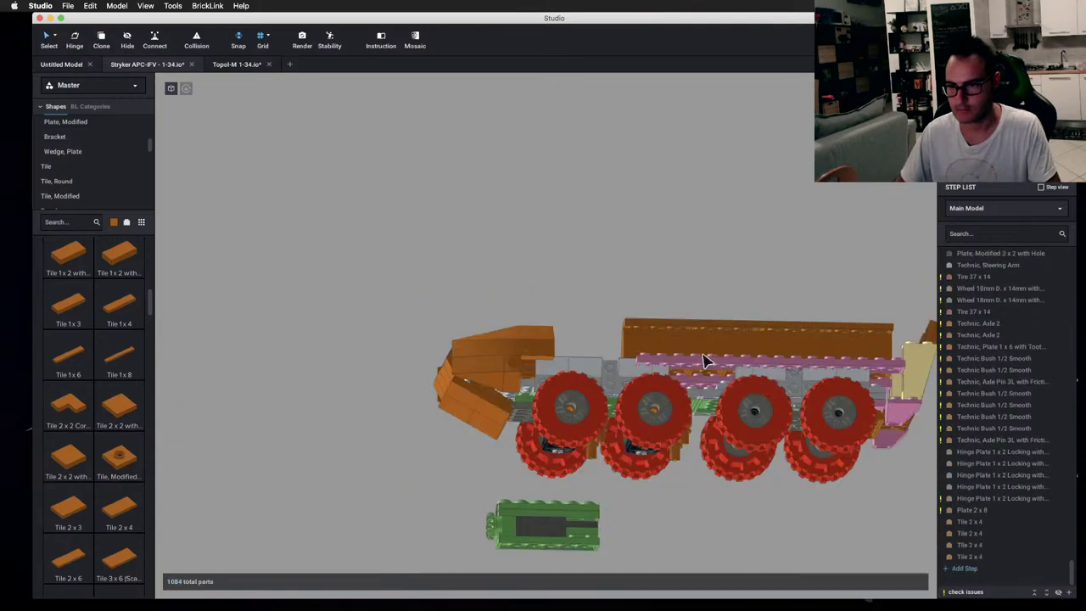
- Compare the tiled nose's side profile with the Stryker front and side reference photos in Chrome, then return to Studio
key(super+Tab)
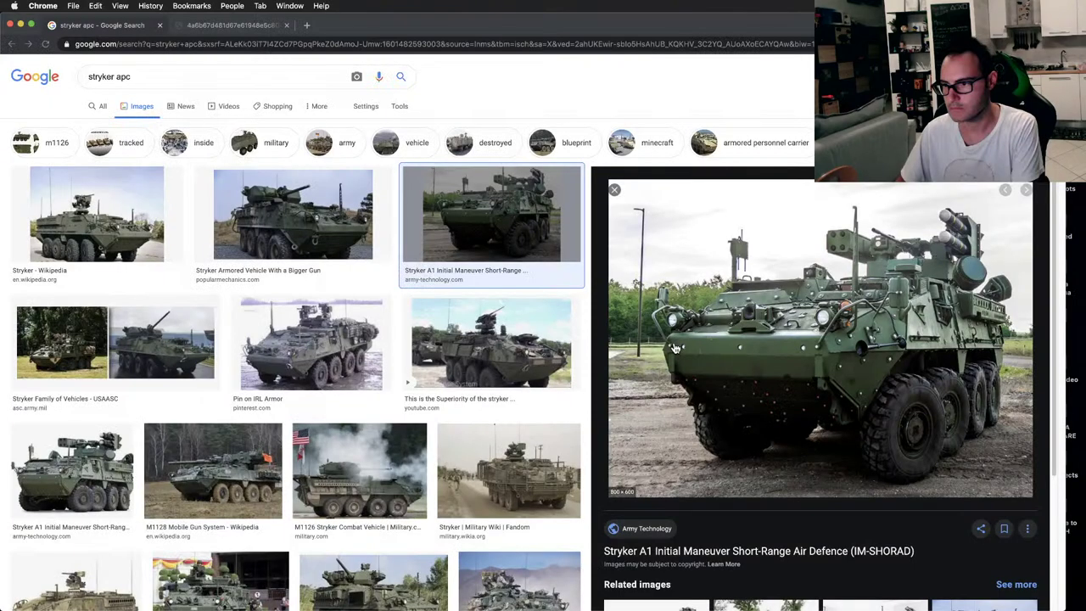
key(super+Tab)
right_drag(546, 232, 509, 430)
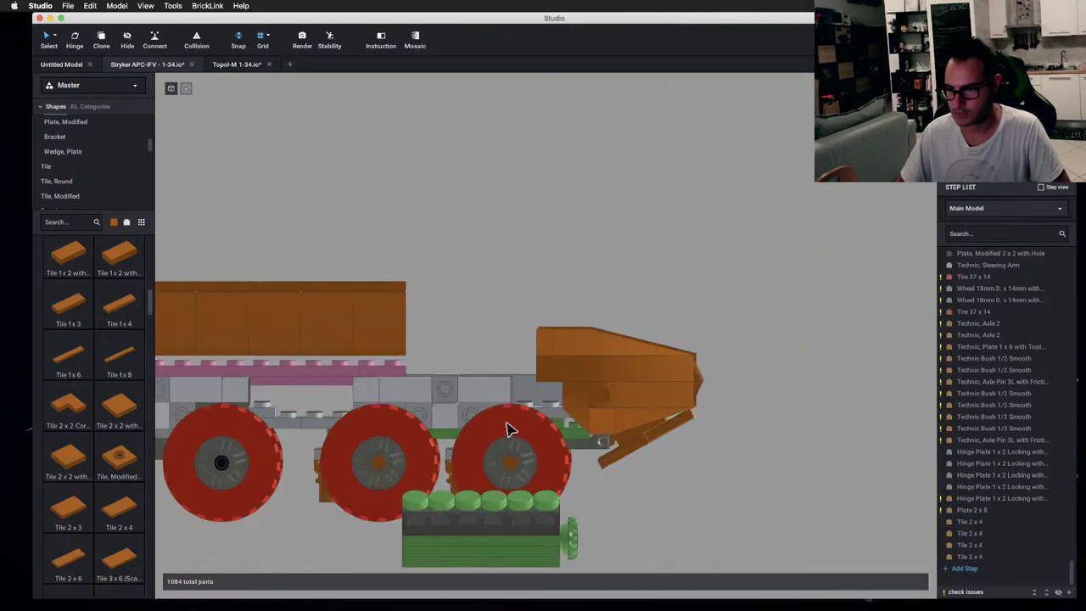
key(super+Tab)
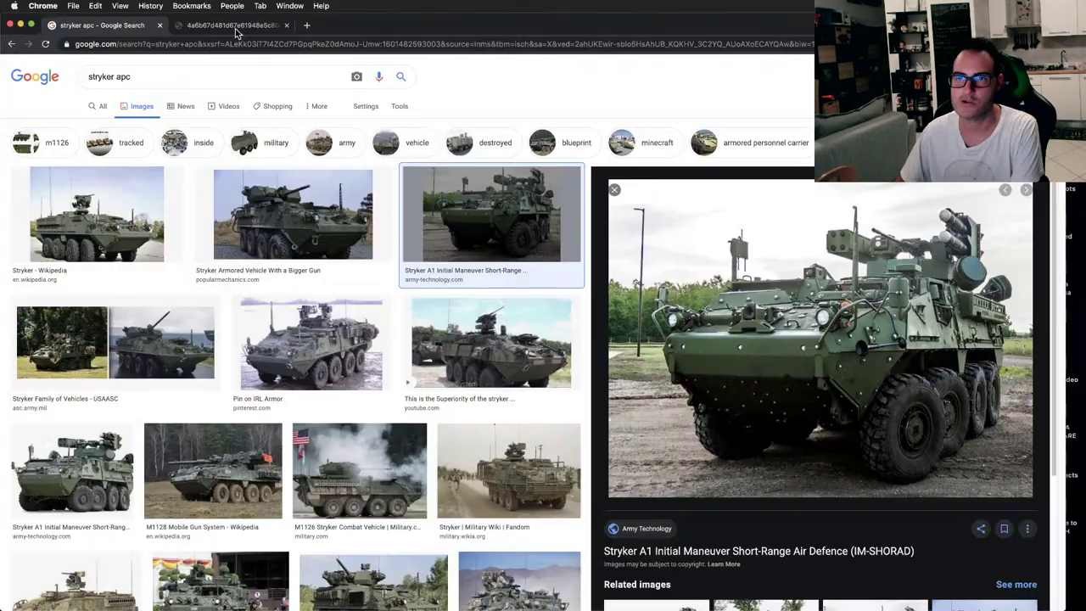
click(236, 28)
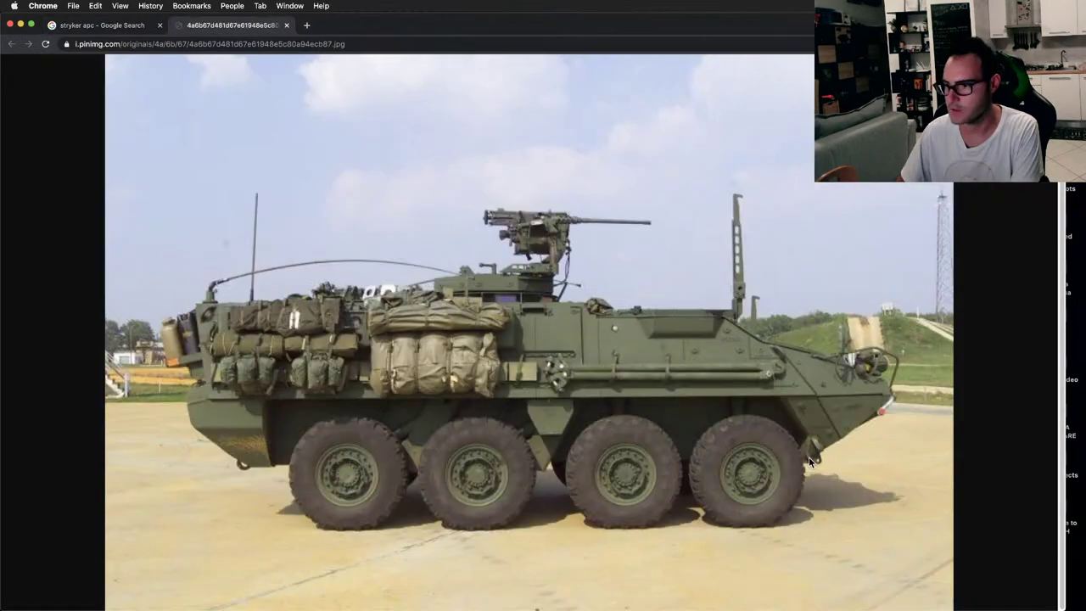
key(super+Tab)
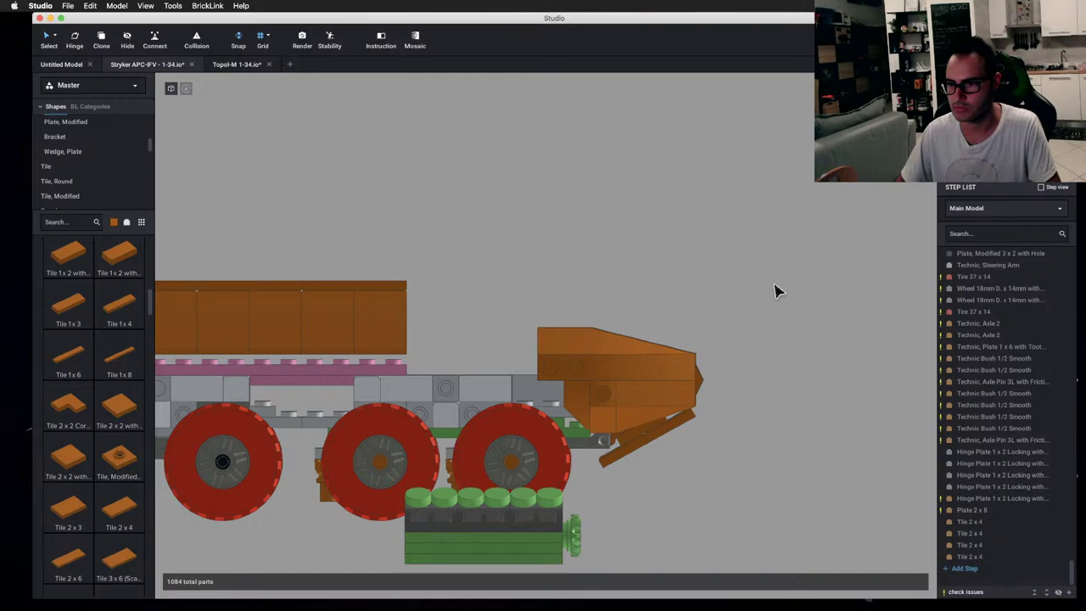
right_drag(774, 291, 680, 335)
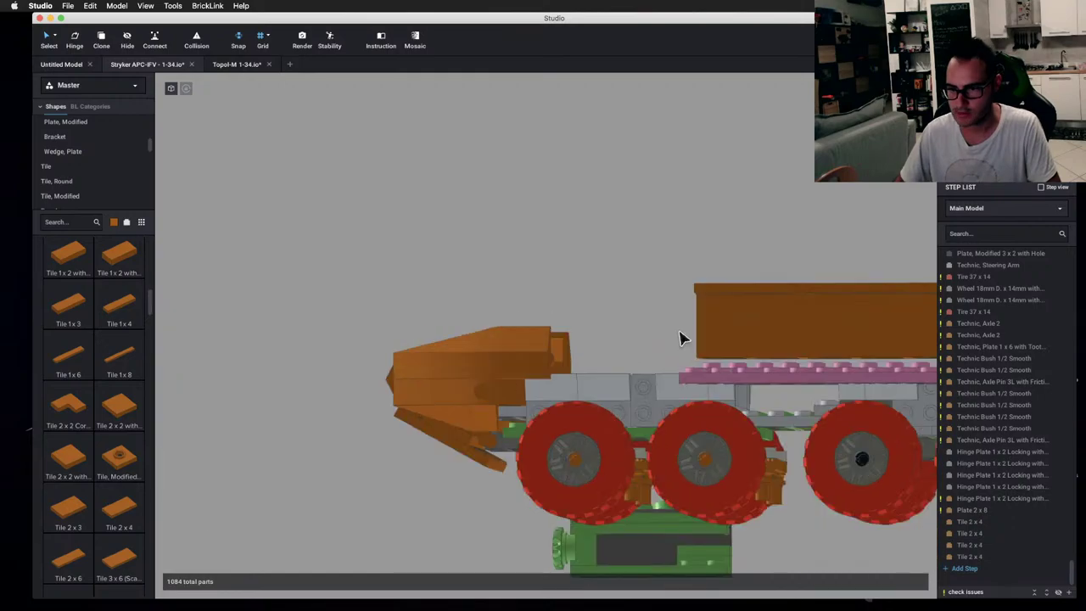
- Select the two-finger hinge plate with its Plate 2 x 8 and four tiles, and try rotating the lower nose about the hinge to 144°
mouse_move(512, 452)
right_down()
mouse_move(509, 509)
mouse_move(513, 459)
right_up()
click(496, 424)
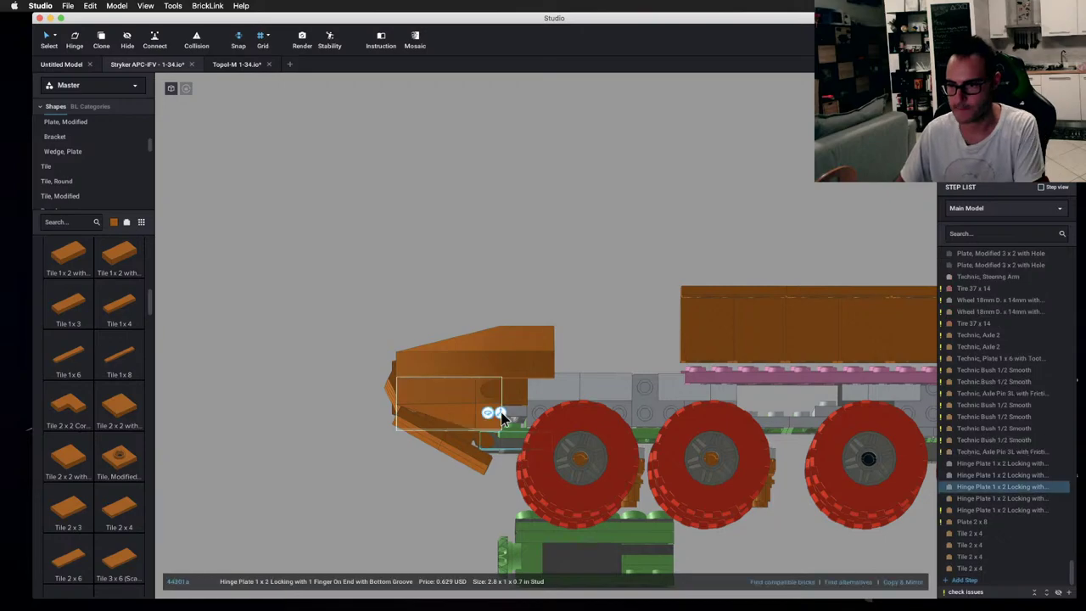
click(500, 414)
click(611, 282)
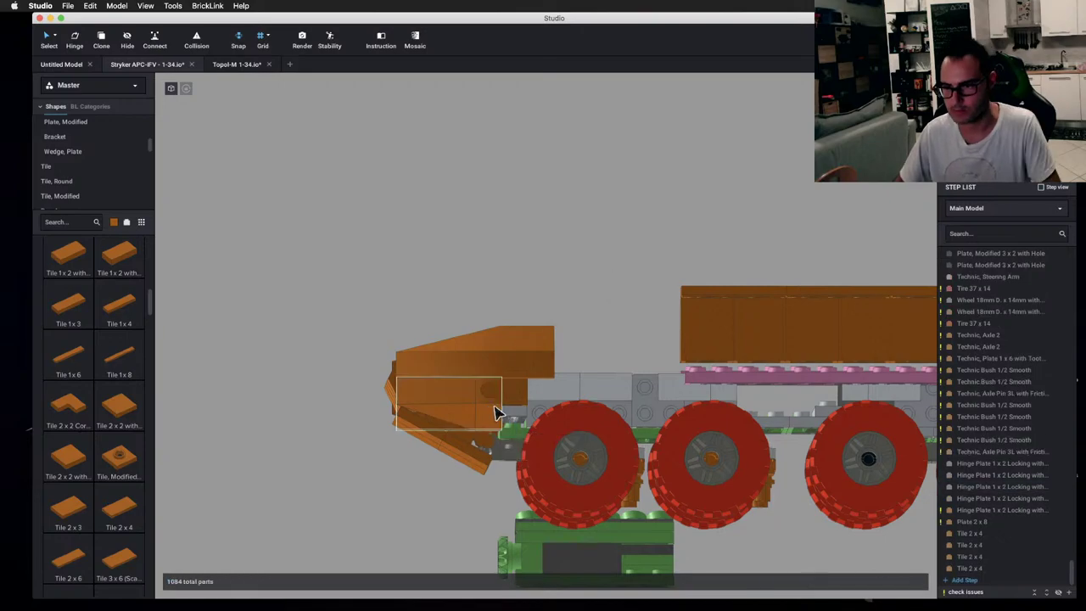
click(496, 413)
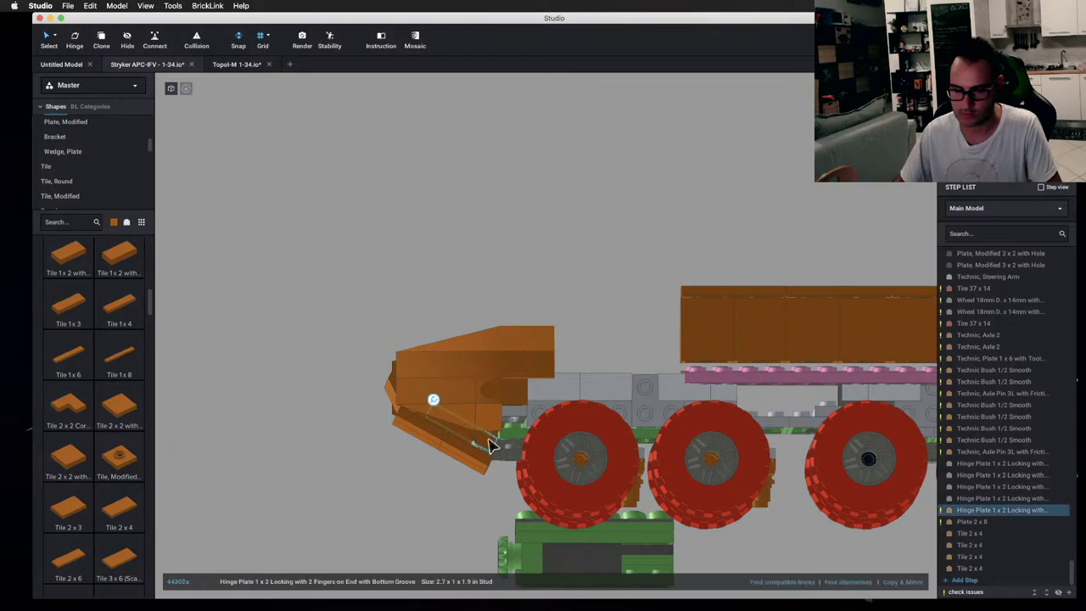
double_click(491, 445)
mouse_move(491, 443)
mouse_down()
mouse_move(489, 456)
mouse_move(498, 438)
mouse_up()
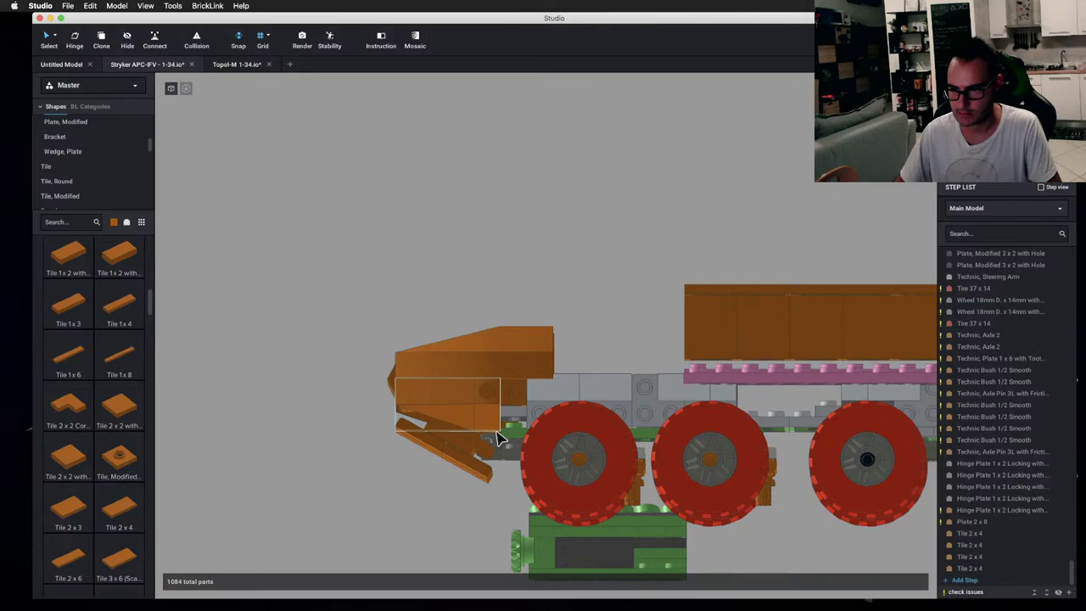
click(447, 415)
double_click(441, 417)
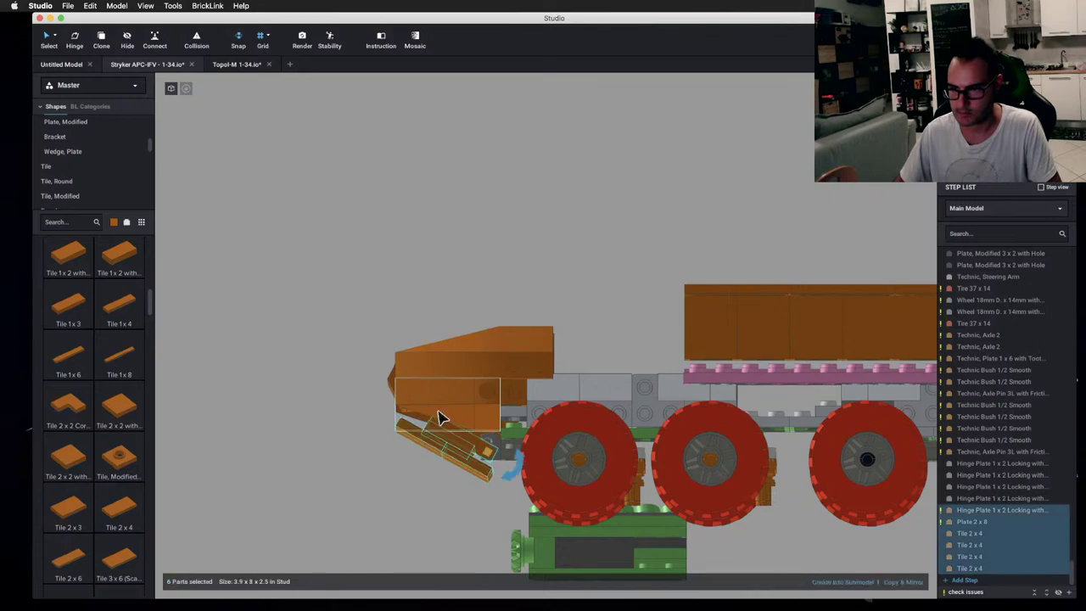
drag(439, 417, 551, 500)
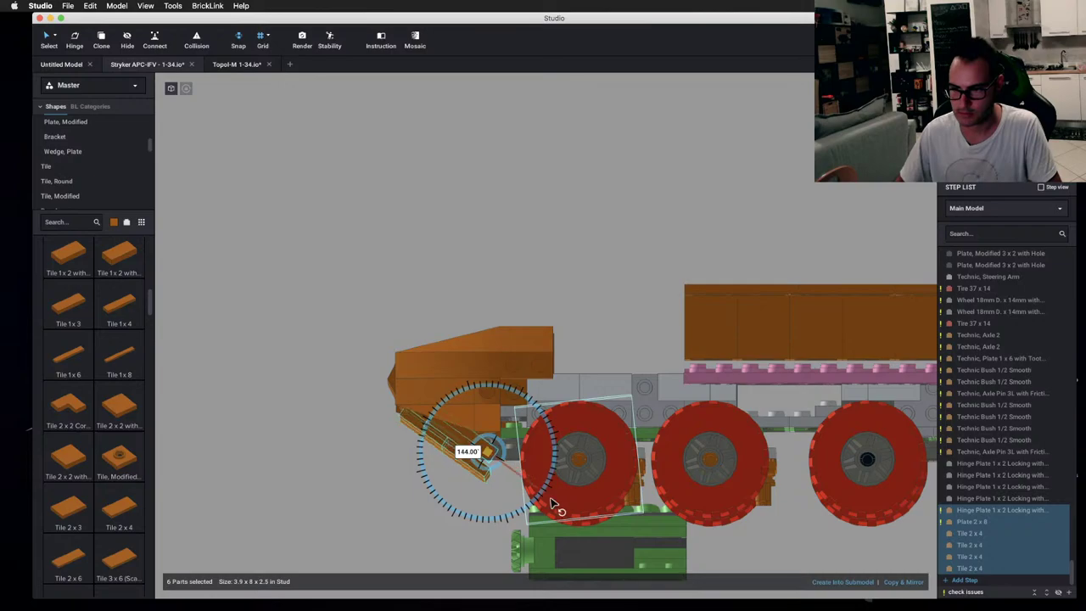
right_drag(552, 503, 748, 490)
click(642, 501)
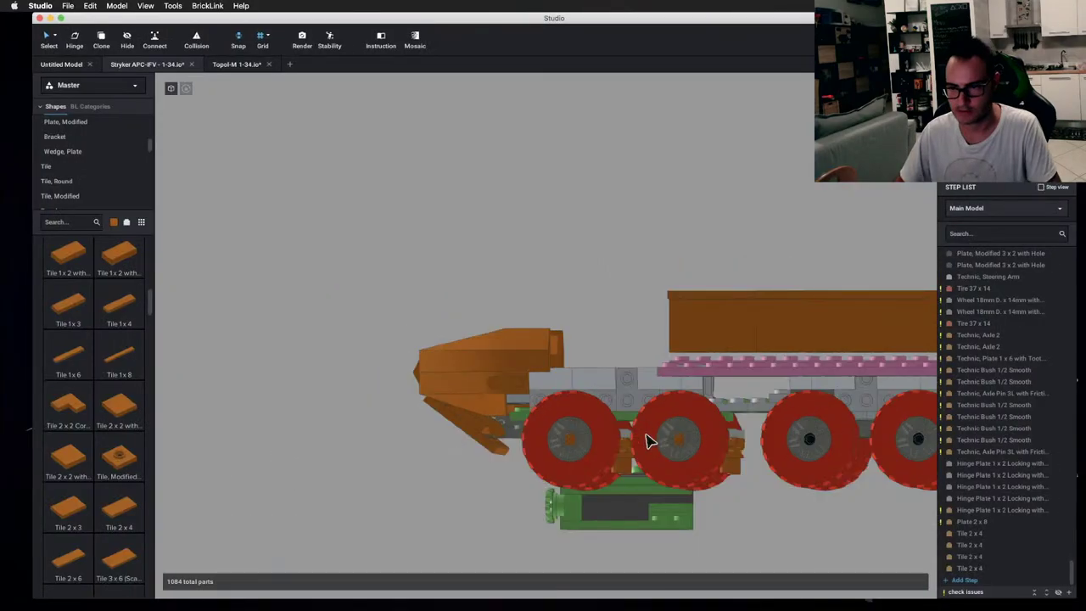
- Undo the lower nose rotation and the four Tile 2 x 4 placements, leaving the Plate 2 x 8 bare
key(super+z)
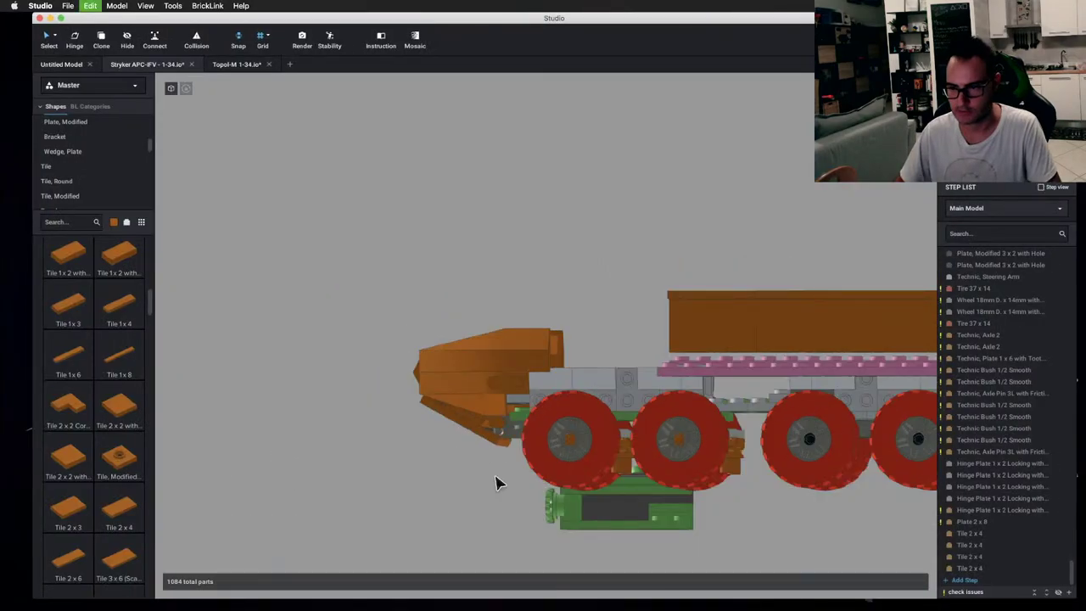
key(super+z)
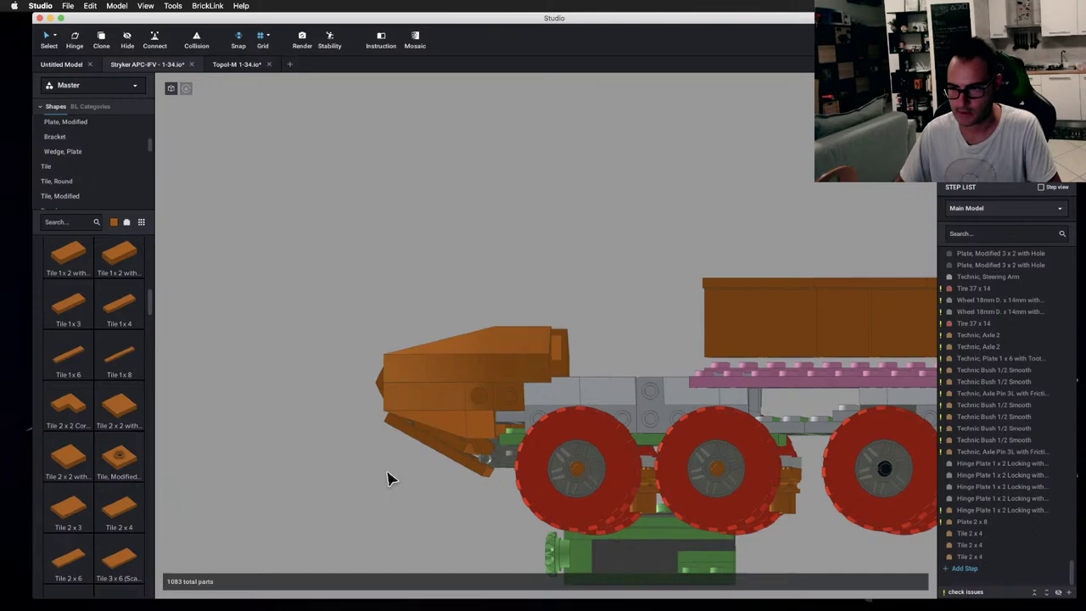
right_drag(387, 479, 549, 435)
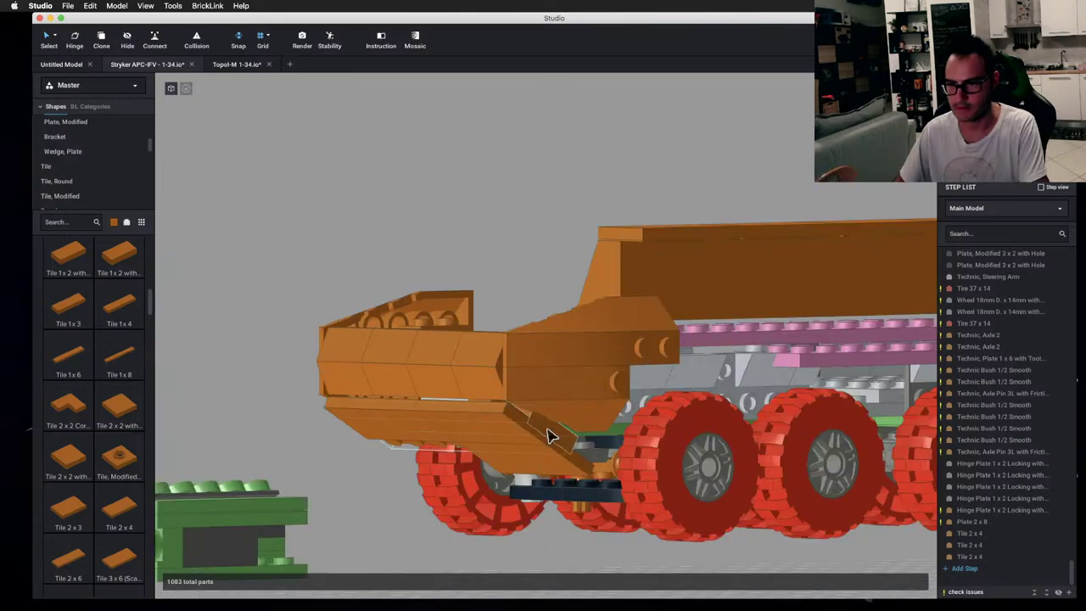
key(super+z)
key(super+z)
key(super+z)
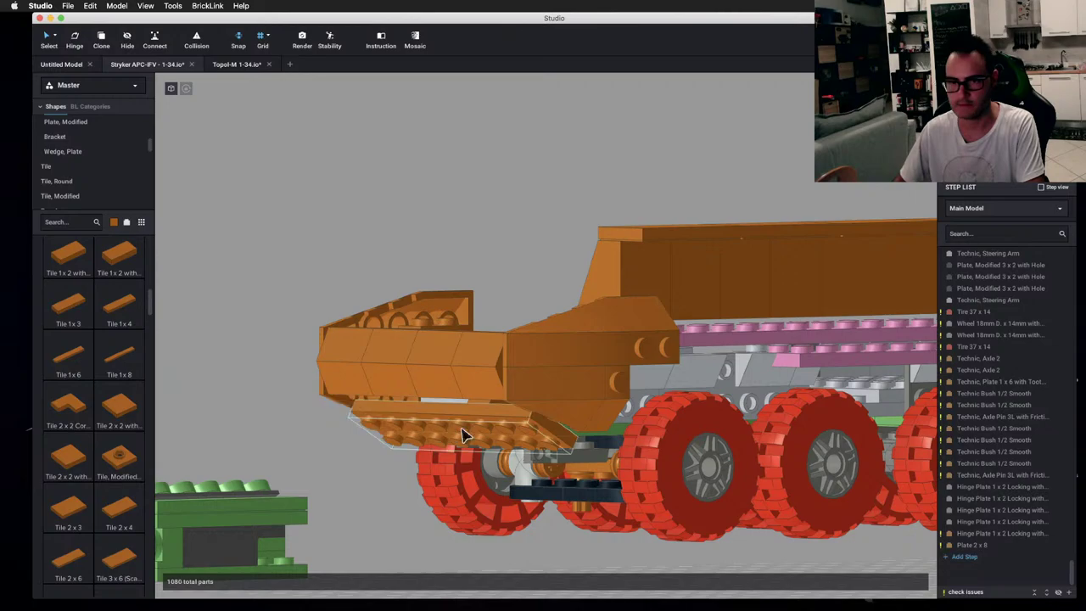
- Replace the Plate 2 x 8 on the tilted two-finger hinge plate with a single Tile 2 x 4
click(462, 435)
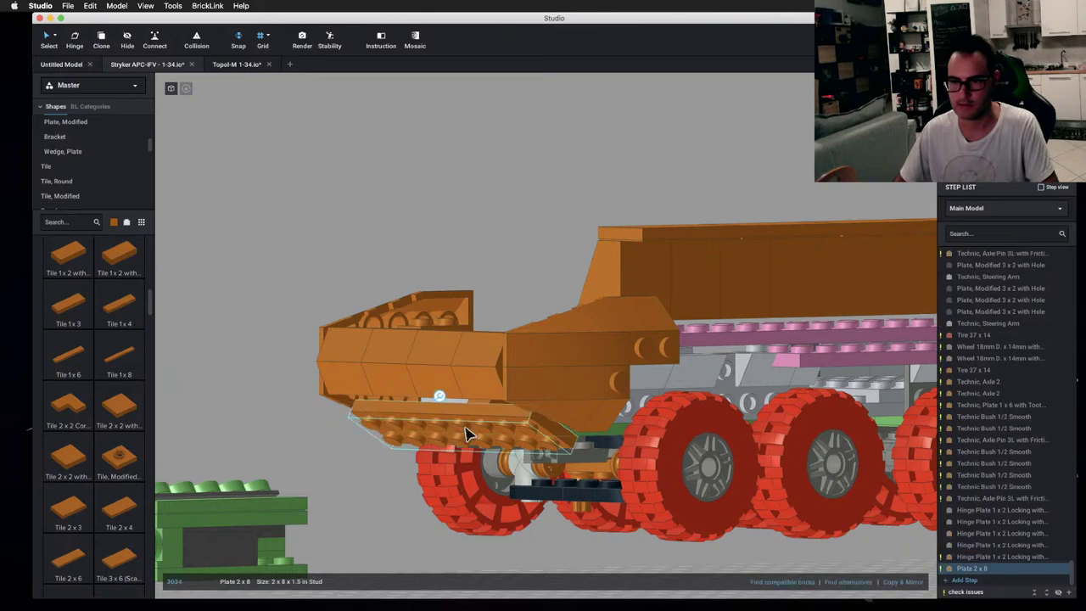
key(super+z)
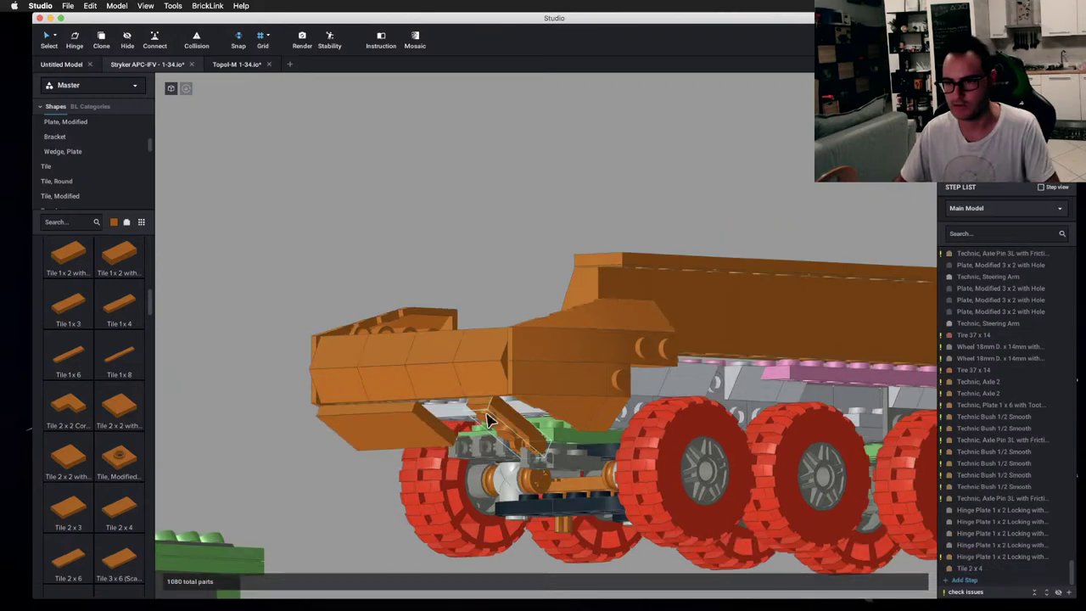
right_drag(487, 419, 521, 421)
- Select the two-finger hinge plate with its Tile 2 x 4 and try rotating them about the hinge pin to about 159°
click(509, 400)
click(732, 323)
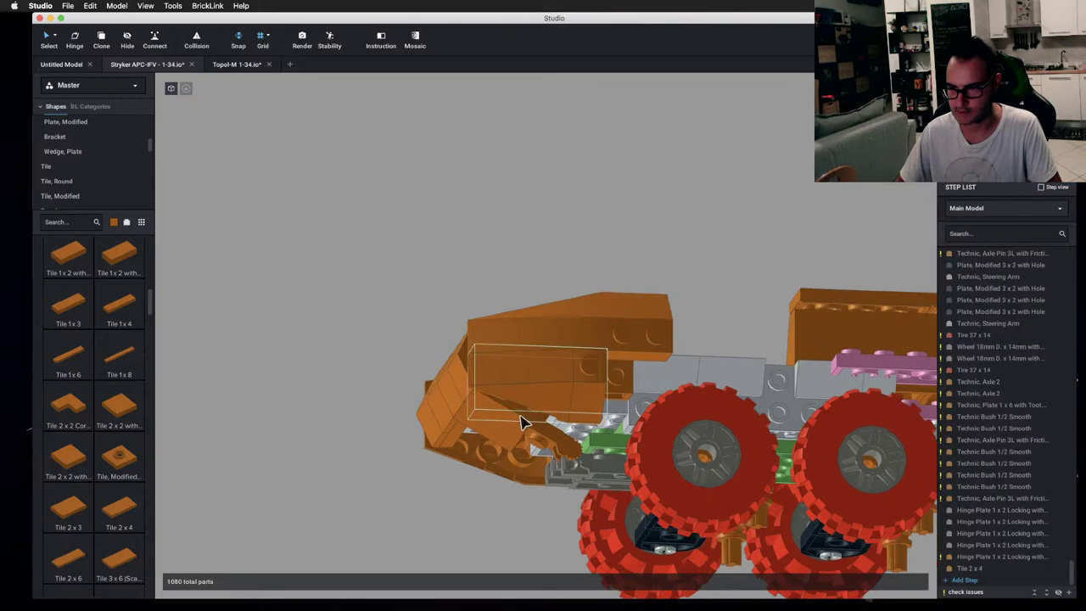
click(518, 418)
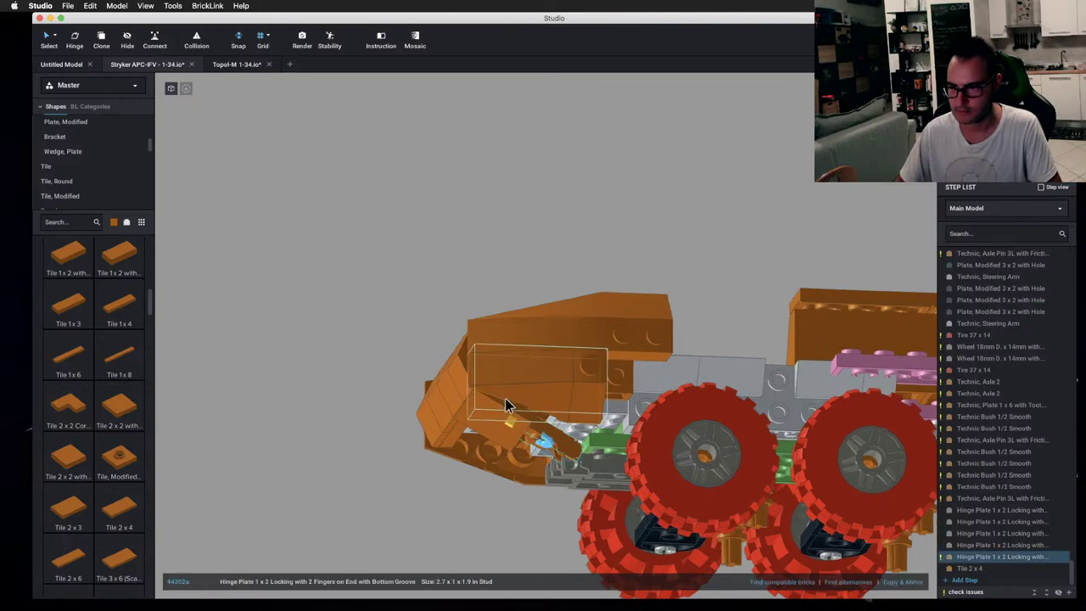
key(Escape)
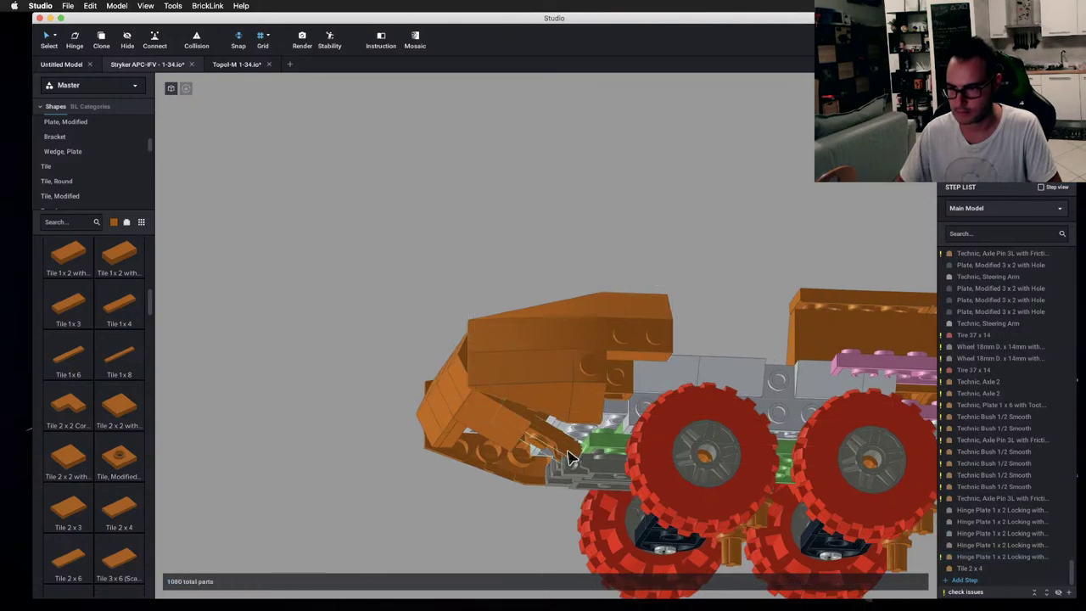
click(546, 442)
click(556, 448)
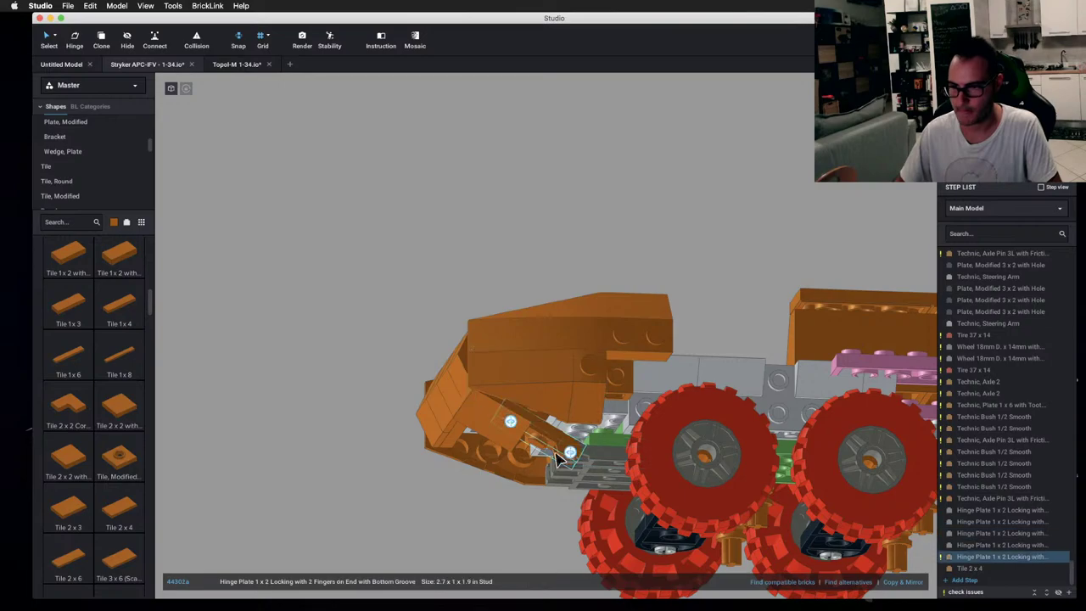
shift+click(589, 465)
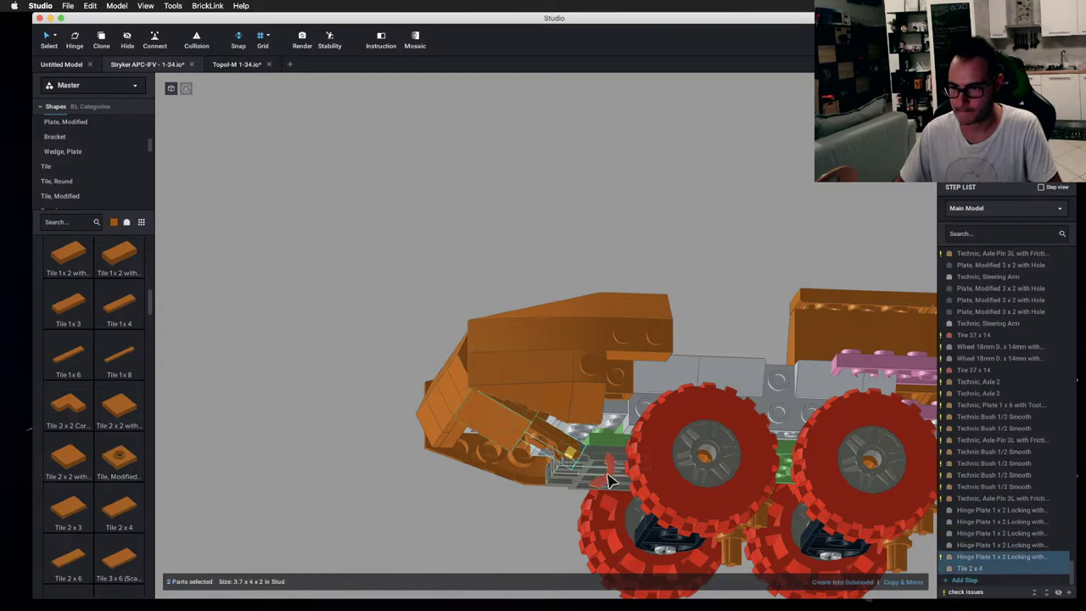
drag(609, 480, 673, 502)
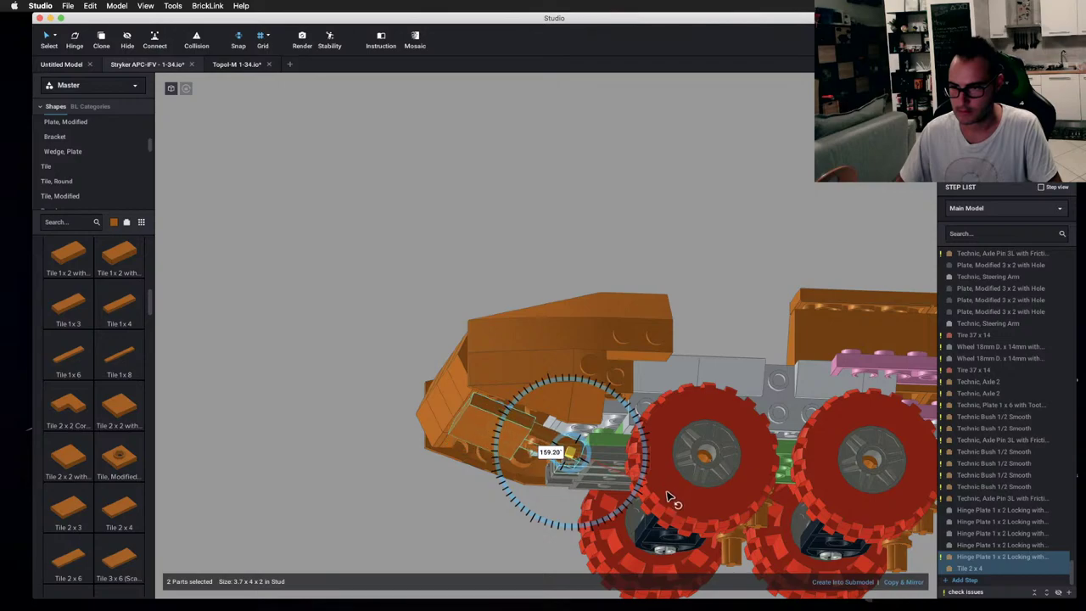
- Rotate the two-finger hinge plate and Tile 2 x 4 about the hinge again, tilting the tile's front edge up against the nose
click(581, 269)
right_drag(581, 270, 576, 286)
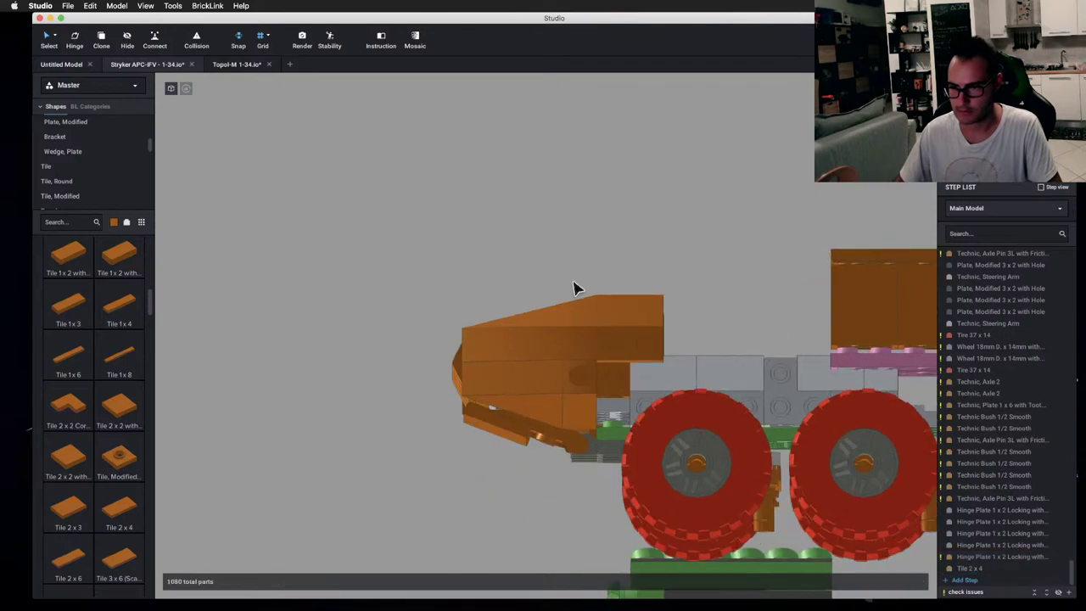
click(560, 437)
click(644, 259)
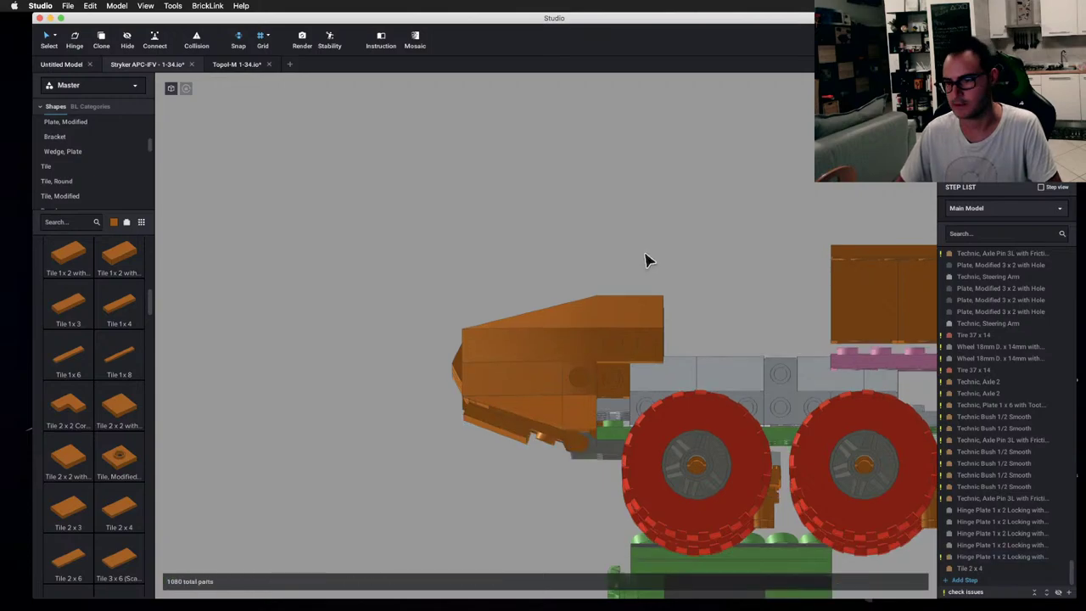
right_drag(644, 259, 603, 478)
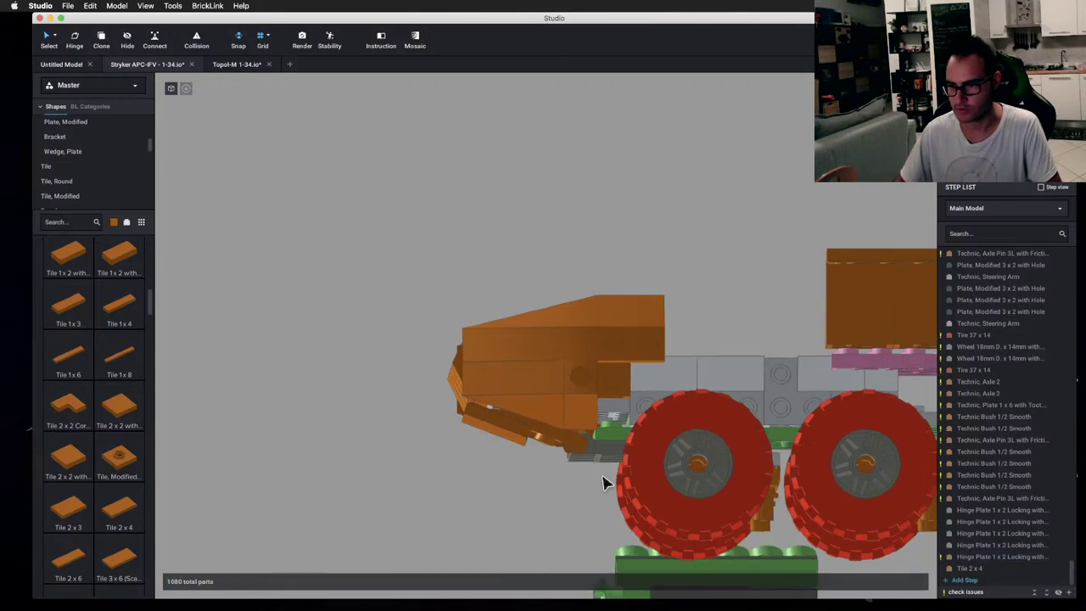
click(612, 452)
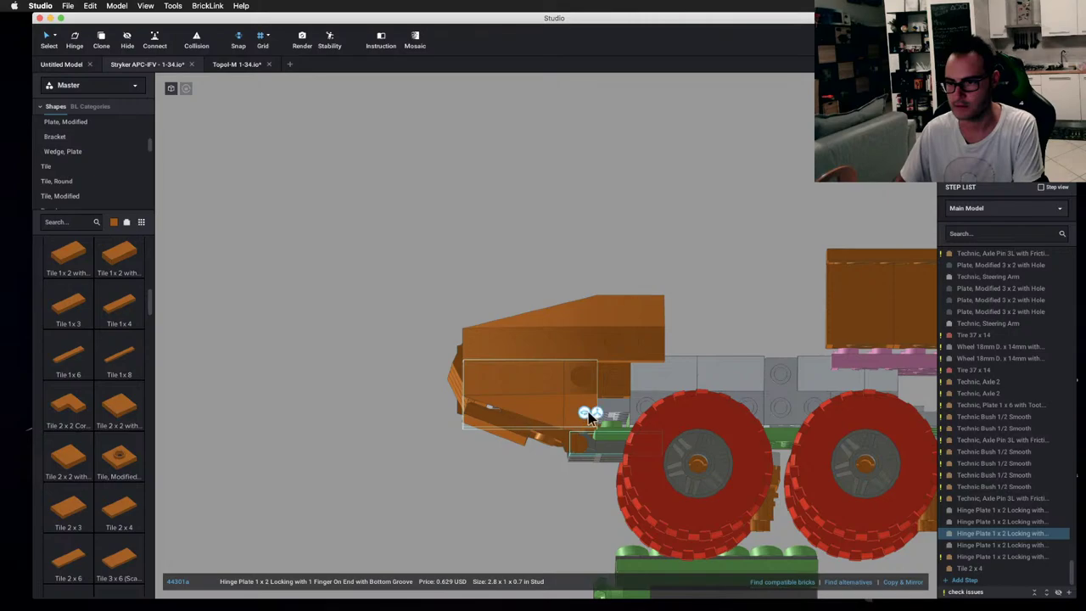
click(573, 452)
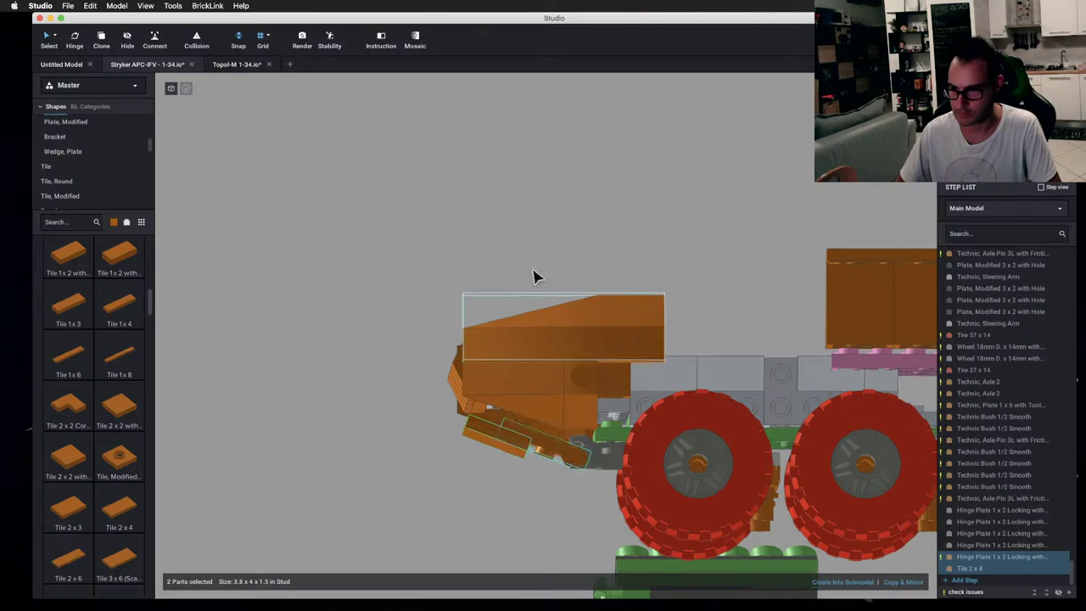
click(512, 413)
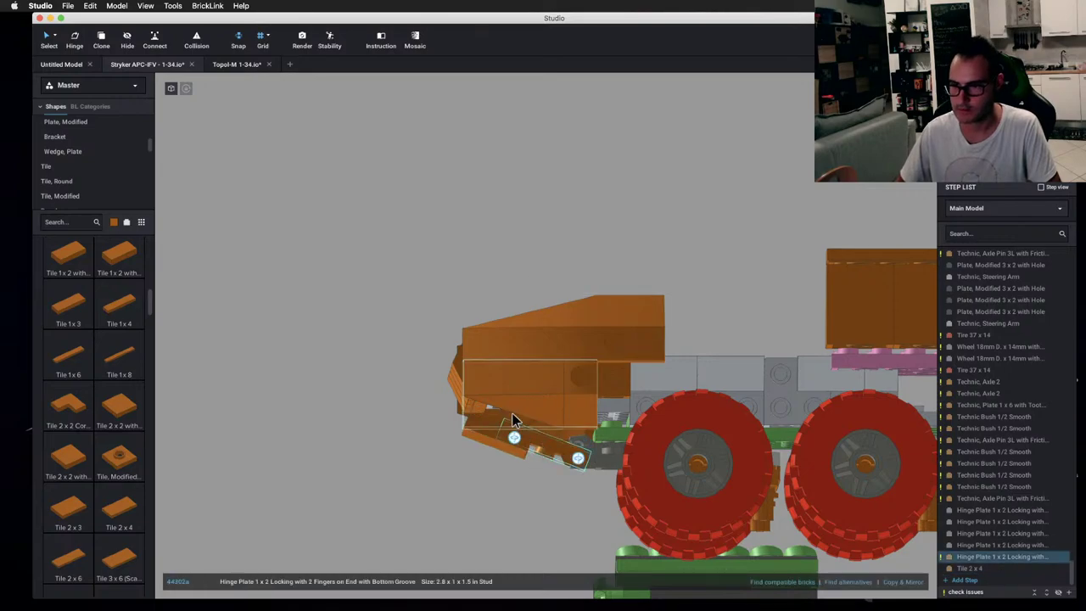
click(579, 462)
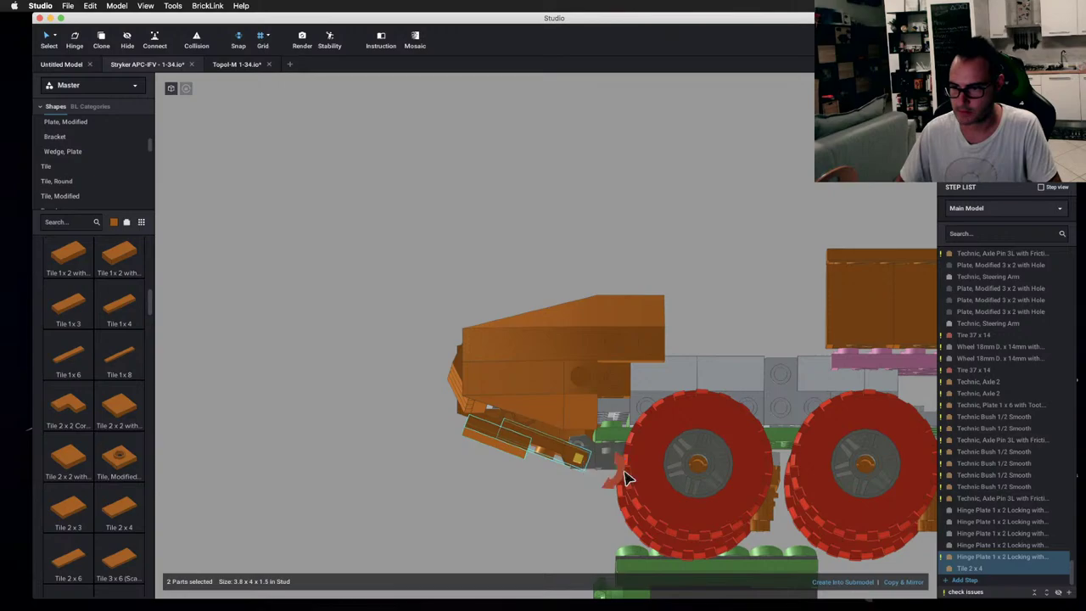
drag(625, 477, 662, 511)
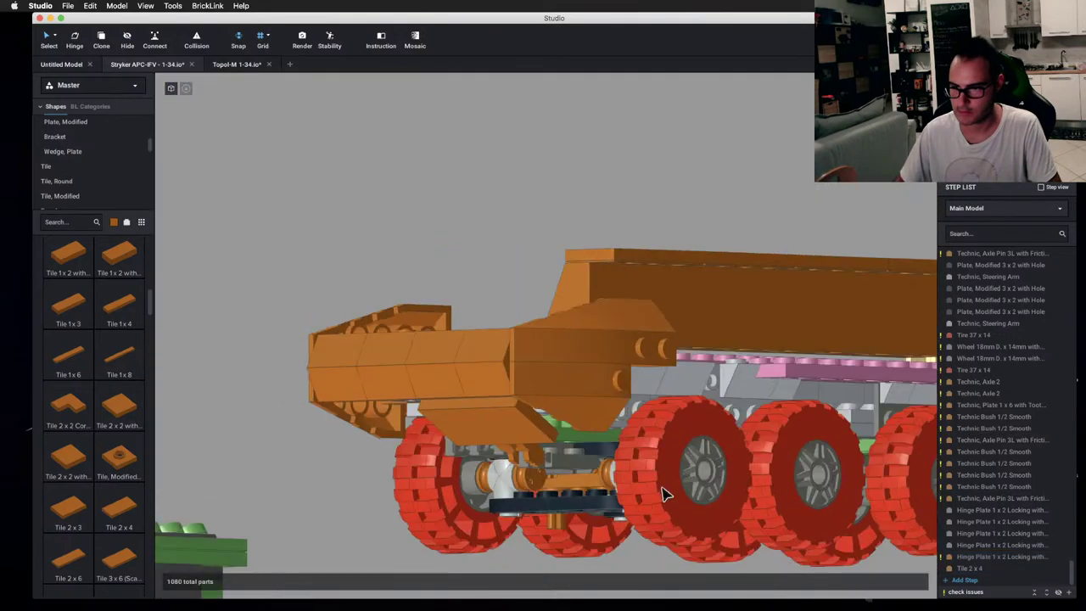
- Duplicate the two-finger hinge plate together with its mating one-finger hinge plate, placing the copy directly beside the original pair
mouse_move(661, 496)
right_down()
mouse_move(637, 492)
mouse_move(694, 466)
mouse_move(688, 480)
mouse_move(644, 493)
mouse_move(691, 480)
mouse_move(694, 455)
mouse_move(689, 480)
mouse_move(642, 497)
right_up()
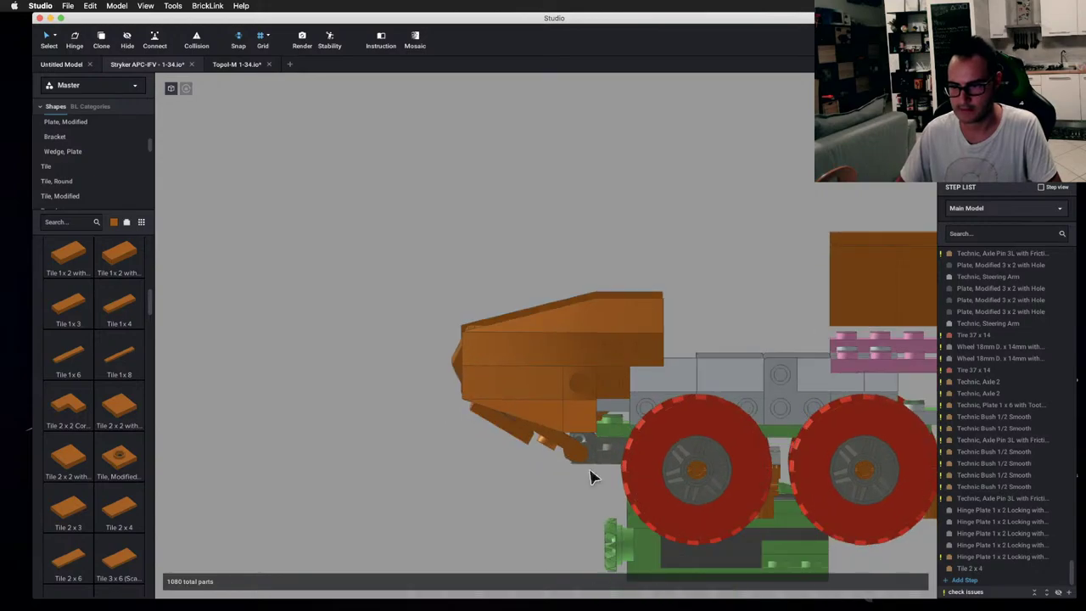
right_drag(537, 460, 591, 424)
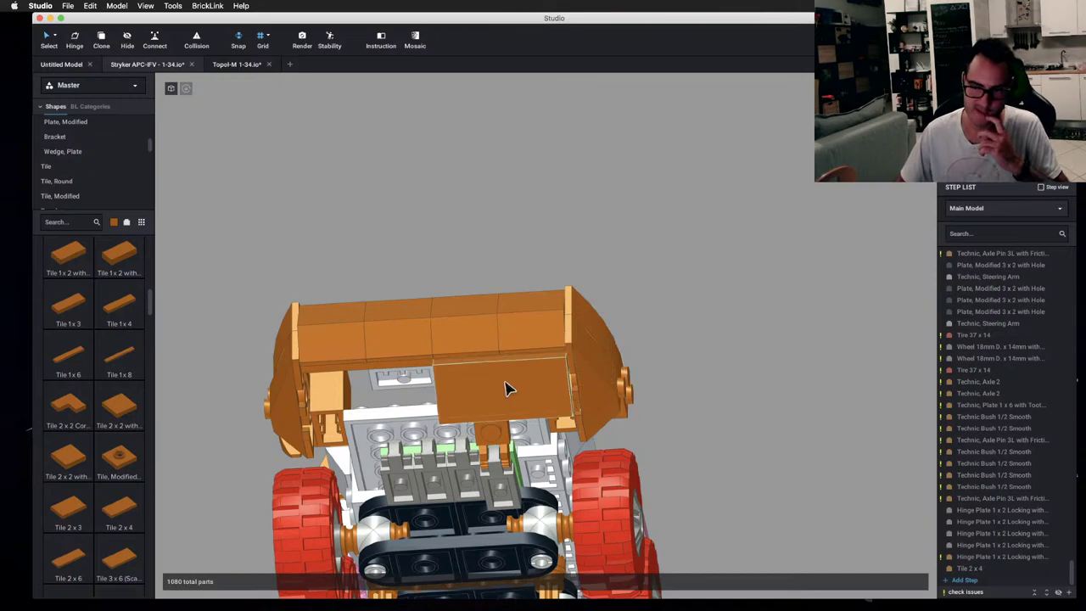
scroll(506, 381, left, 10)
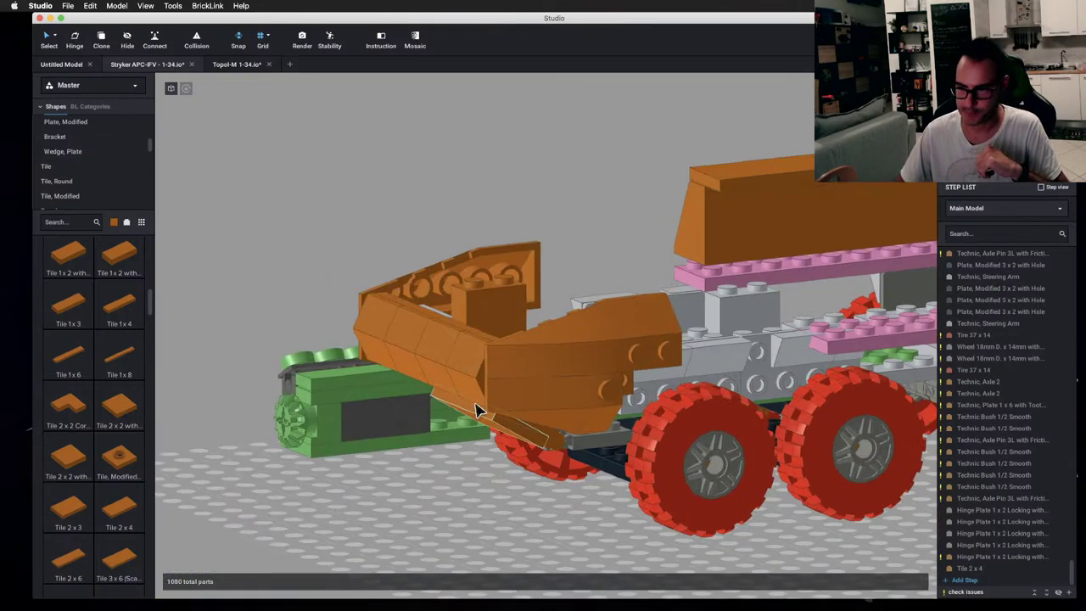
scroll(475, 415, up, 5)
scroll(515, 364, down, 10)
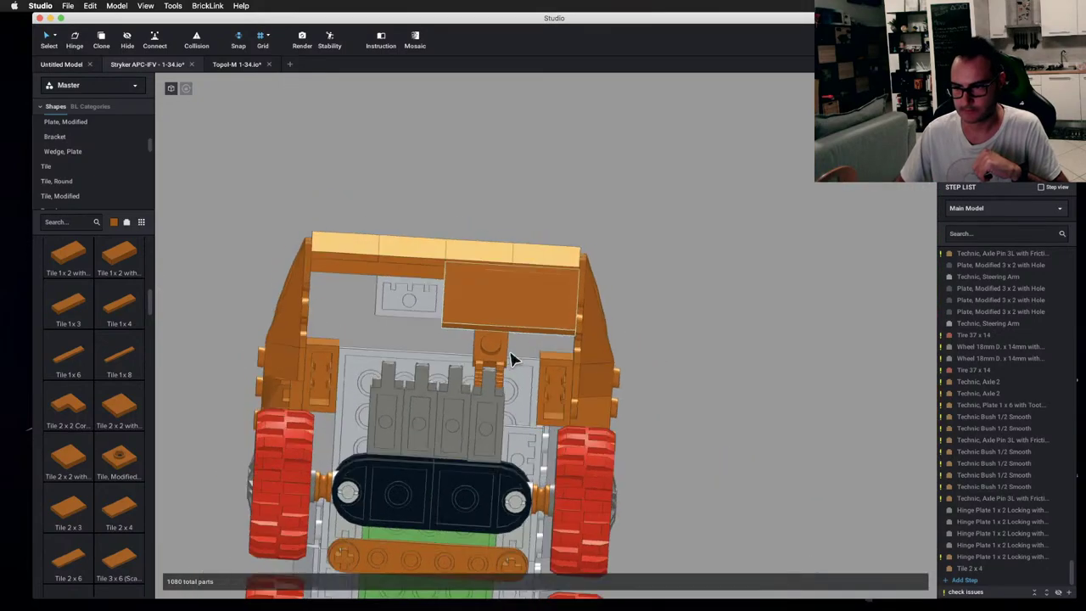
scroll(509, 360, down, 5)
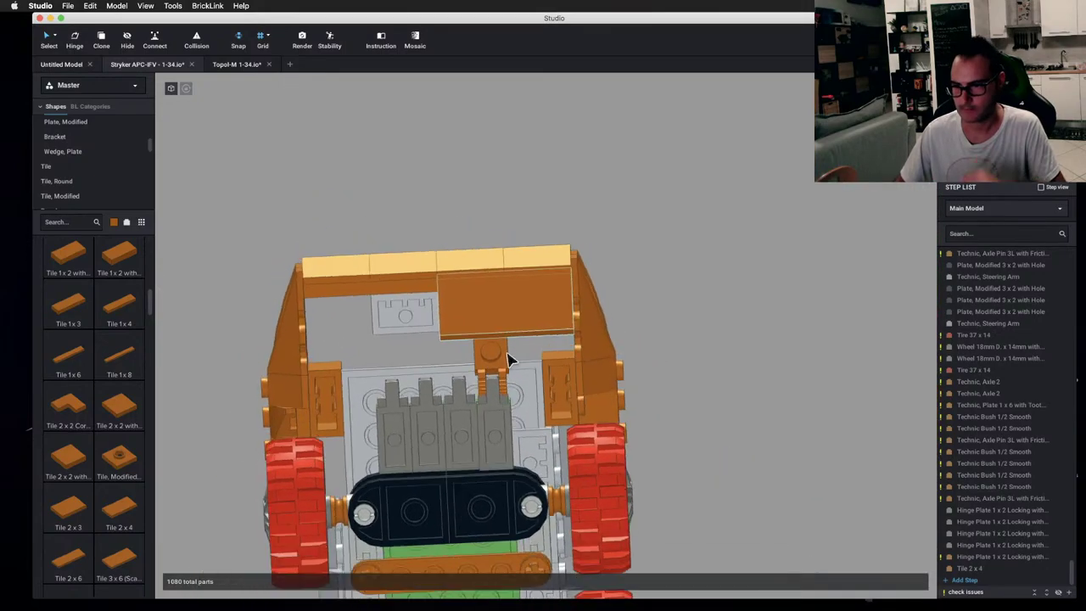
click(494, 386)
shift+click(492, 356)
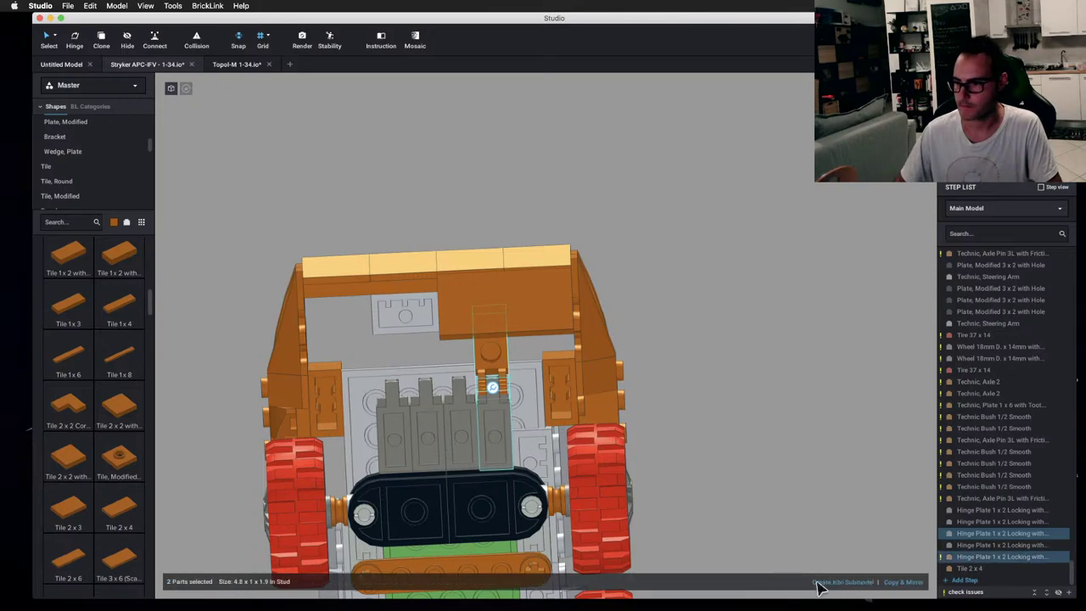
click(916, 585)
- Delete the Tile 2 x 4 from the tilted hinge plates
scroll(809, 368, up, 5)
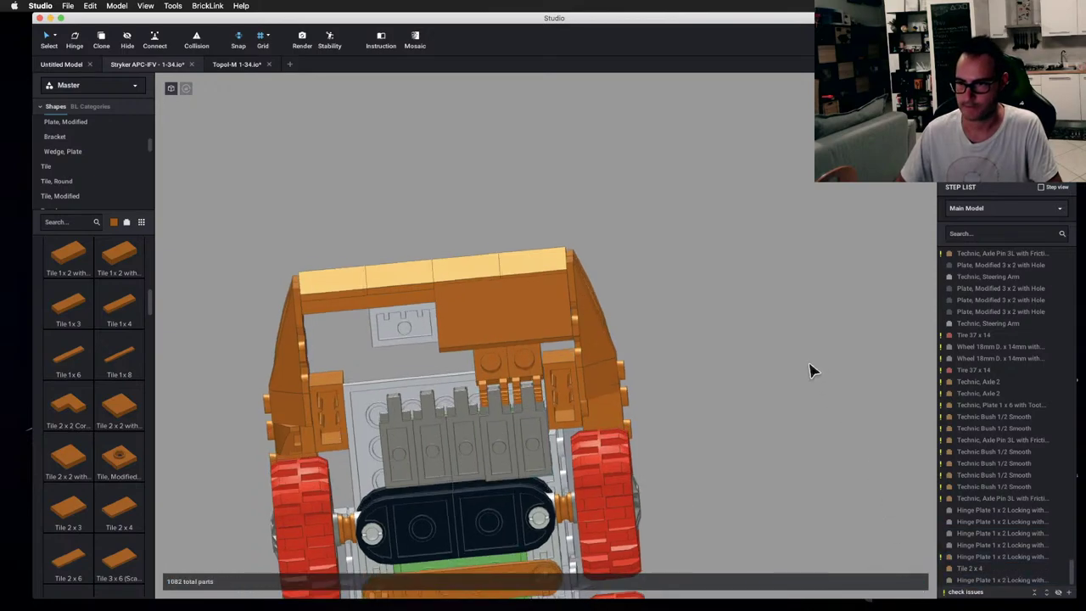
click(536, 374)
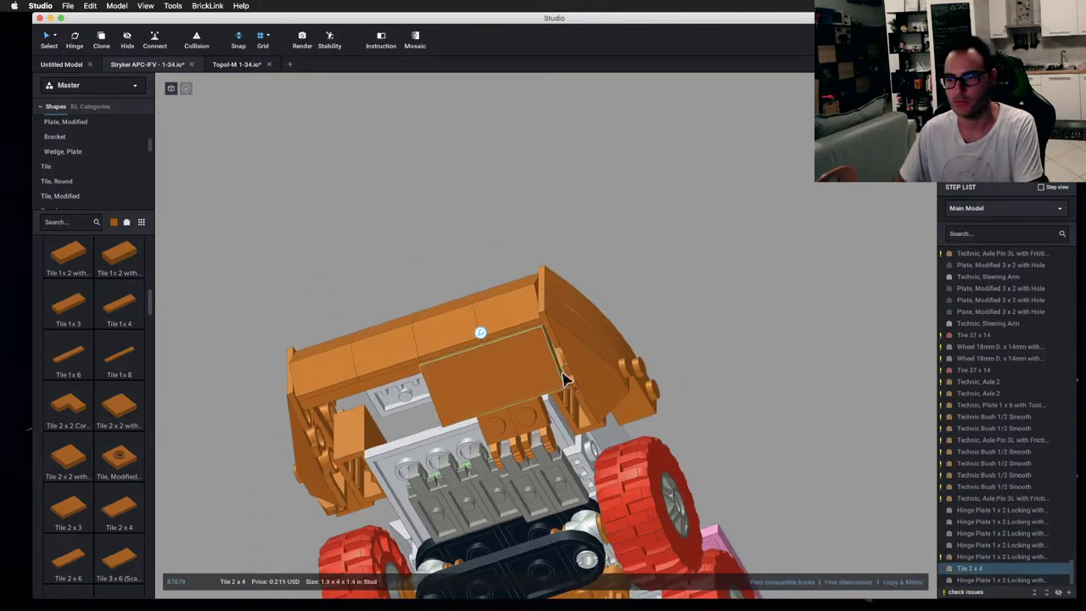
scroll(801, 363, down, 5)
click(802, 366)
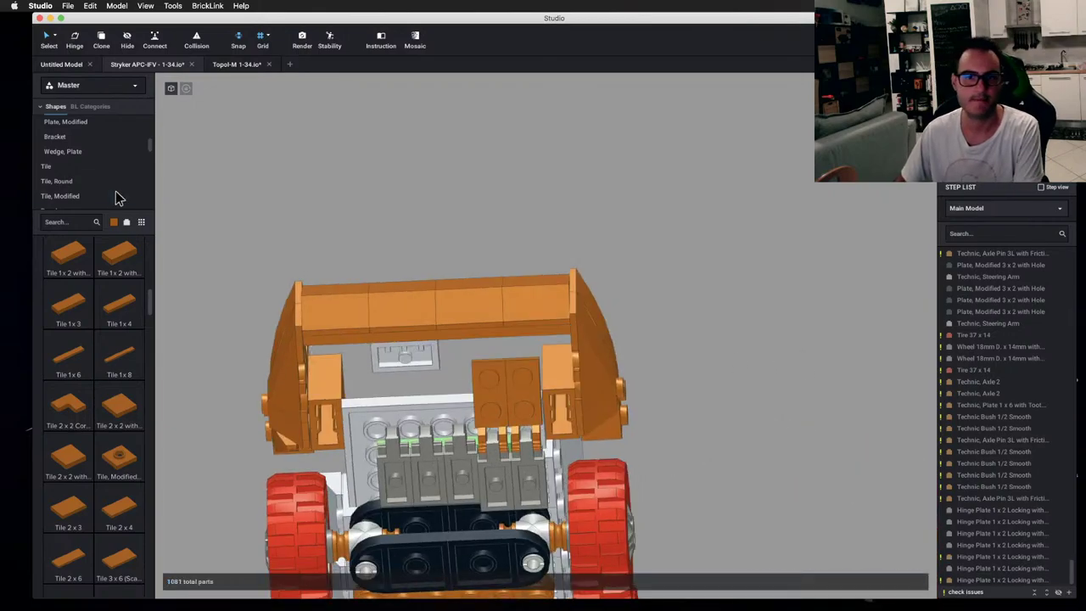
- Try placing a Tile 2 x 2 Corner at the paired hinge plates under the nose, and undo the placement
drag(68, 409, 551, 422)
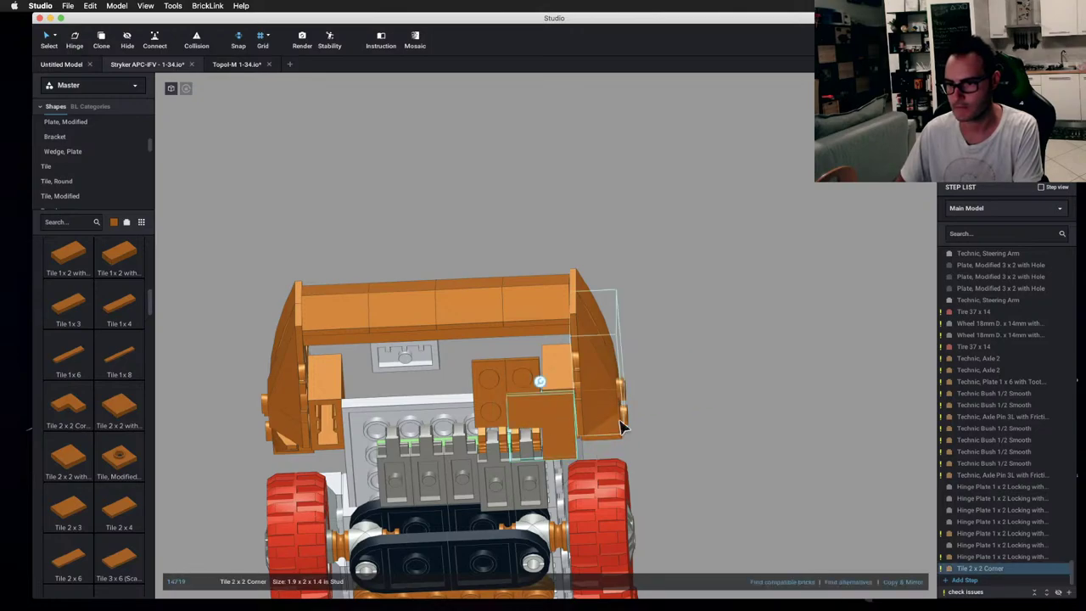
click(684, 421)
mouse_move(683, 422)
right_down()
mouse_move(625, 447)
mouse_move(691, 410)
mouse_move(671, 426)
mouse_move(628, 433)
mouse_move(686, 421)
mouse_move(691, 407)
mouse_move(683, 412)
right_up()
key(super+z)
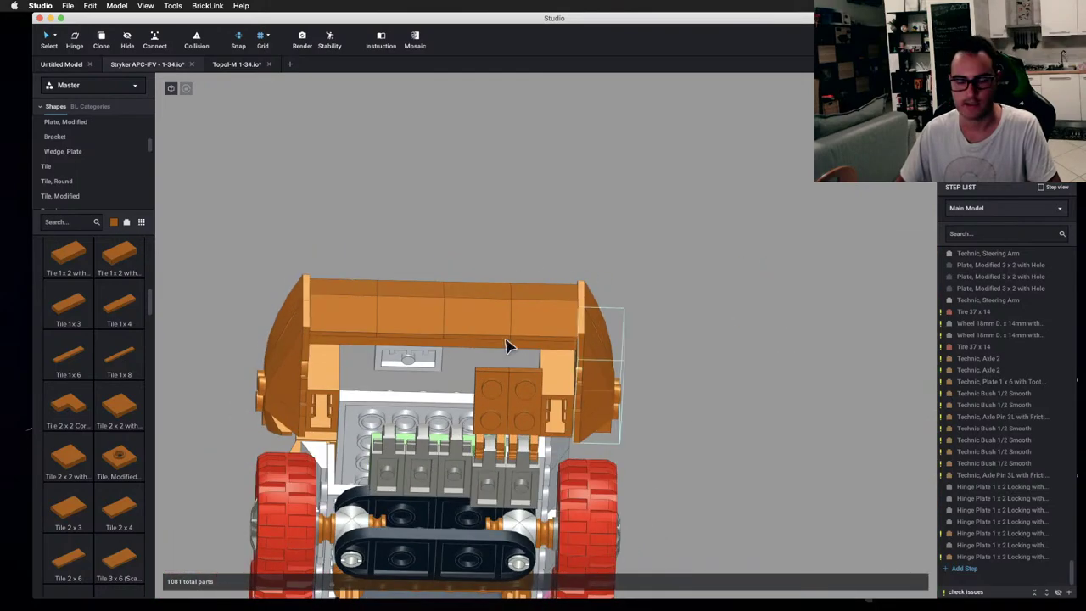
- Find the Tile, Modified 3 x 4 with 4 Studs in Center and place it on the two tilted hinge plates
scroll(76, 159, down, 2)
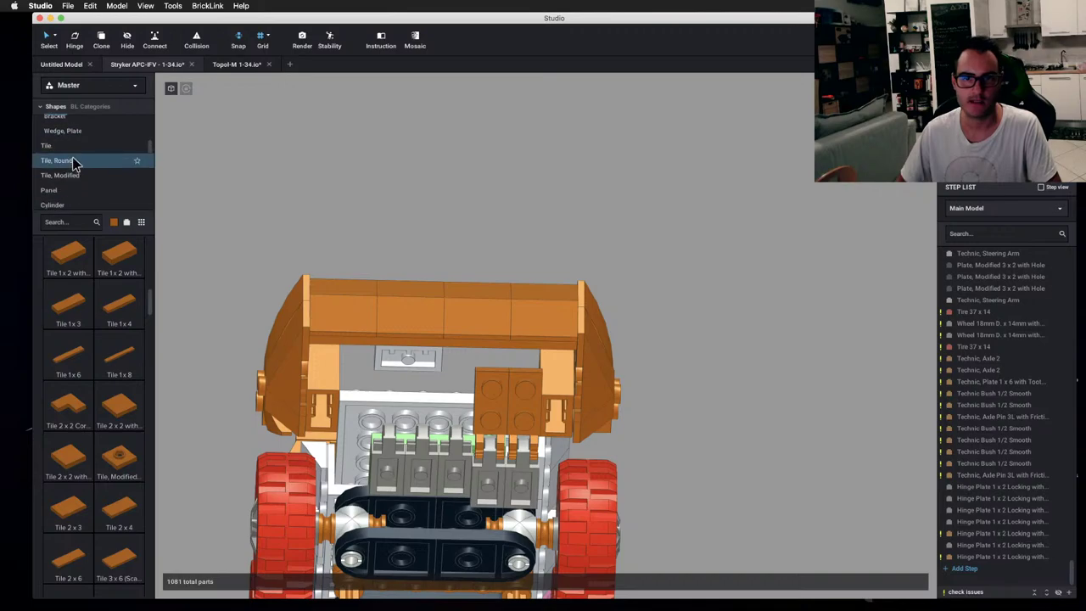
scroll(106, 293, down, 5)
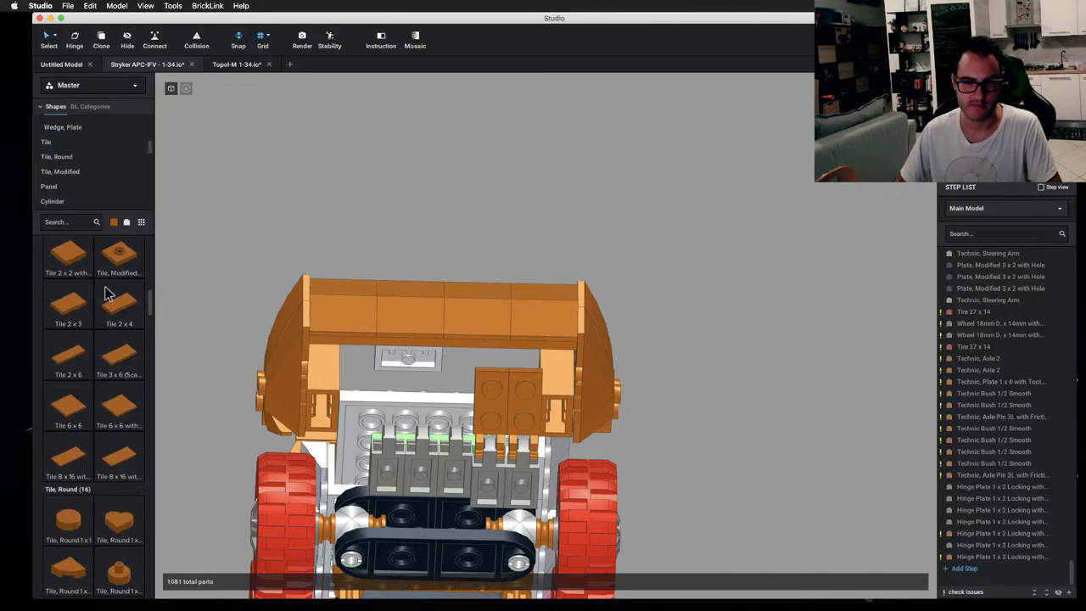
scroll(105, 298, down, 3)
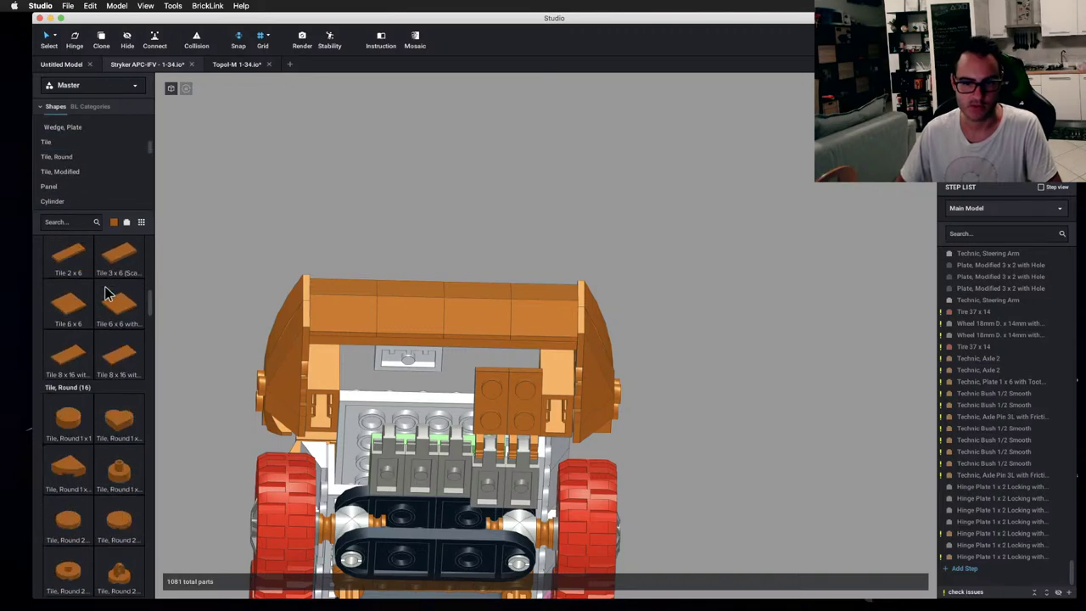
click(73, 172)
scroll(85, 424, down, 8)
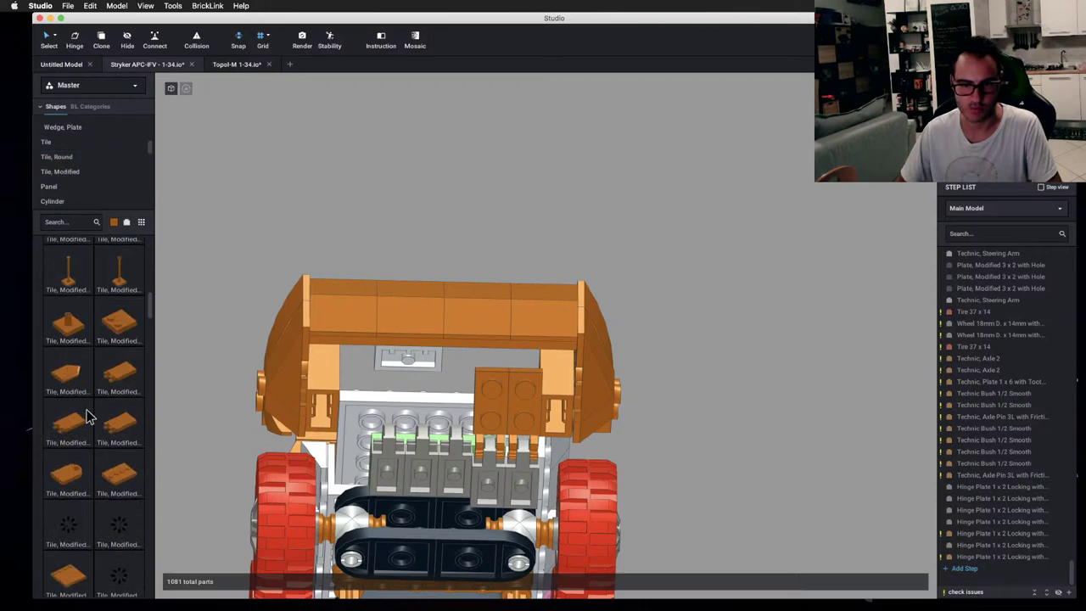
drag(135, 367, 509, 397)
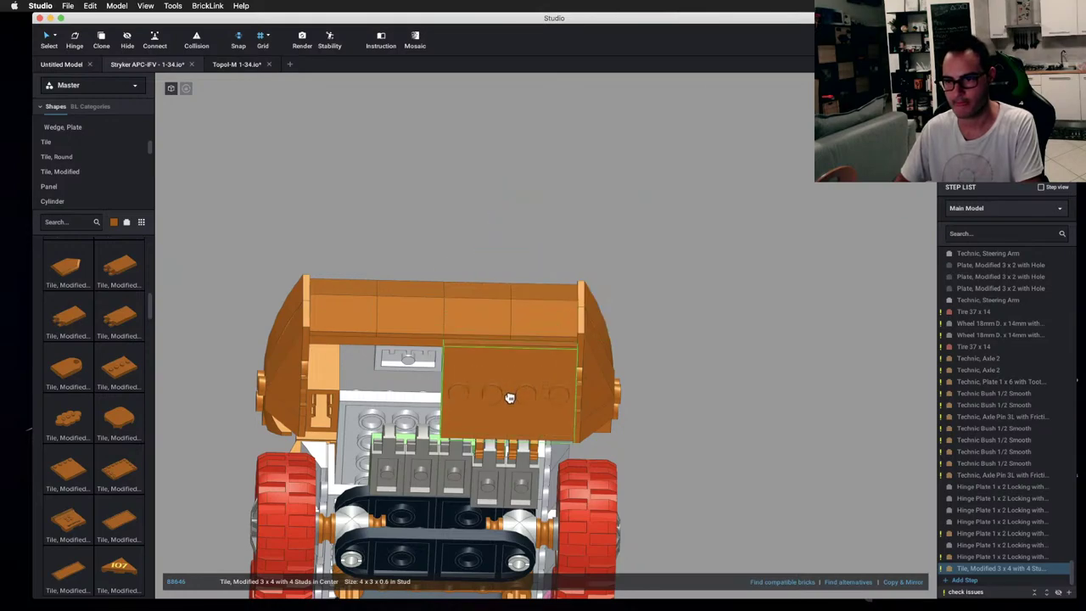
- Examine the modified 3 x 4 tile's fit under the nose from the side and from beneath, and select the tile
right_drag(662, 388, 508, 246)
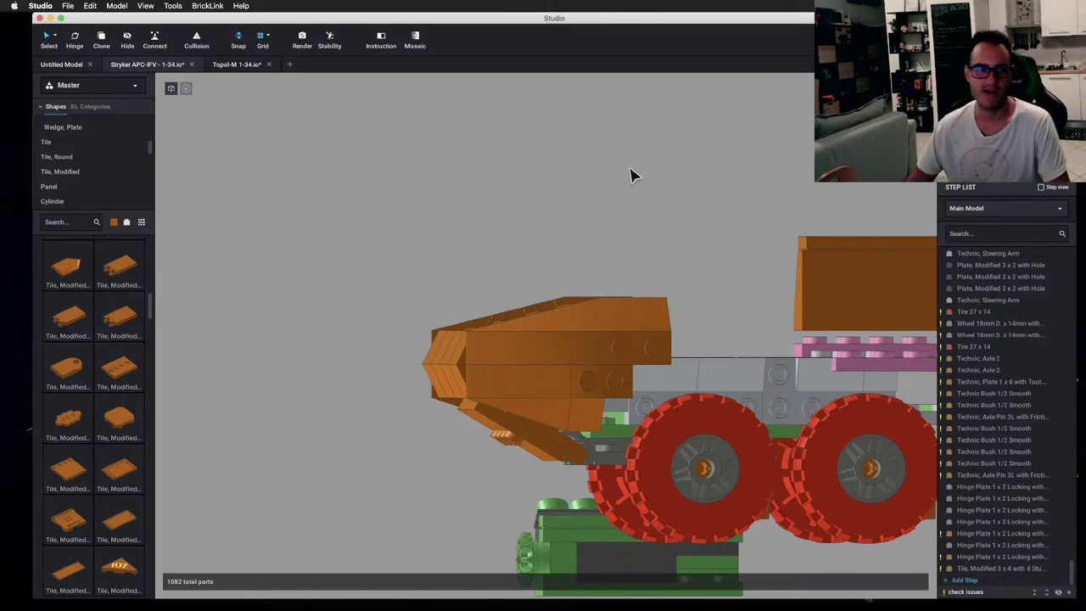
scroll(575, 172, down, 5)
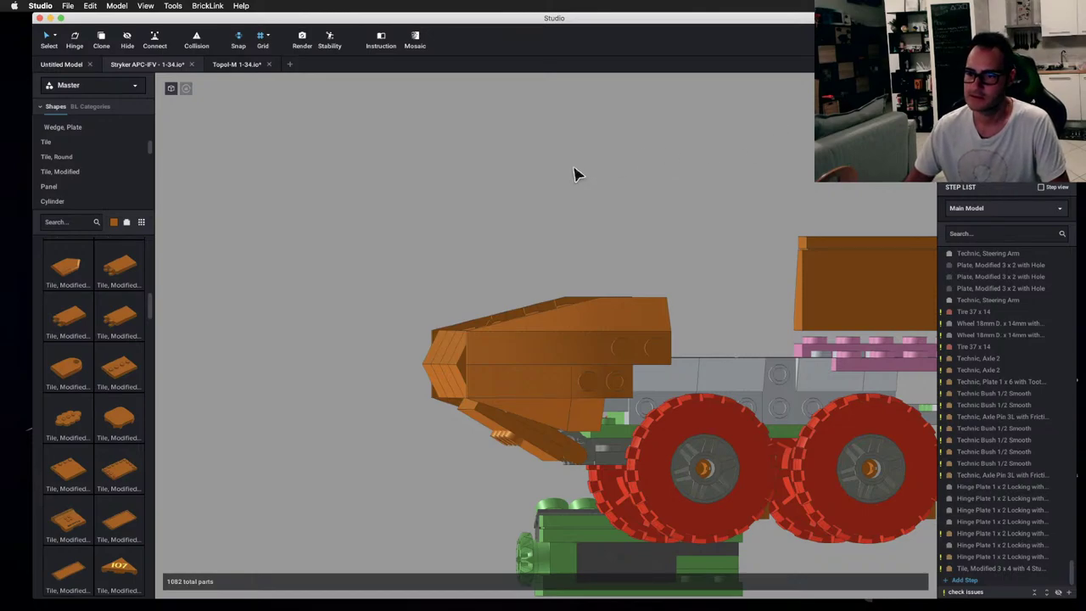
right_drag(466, 223, 514, 201)
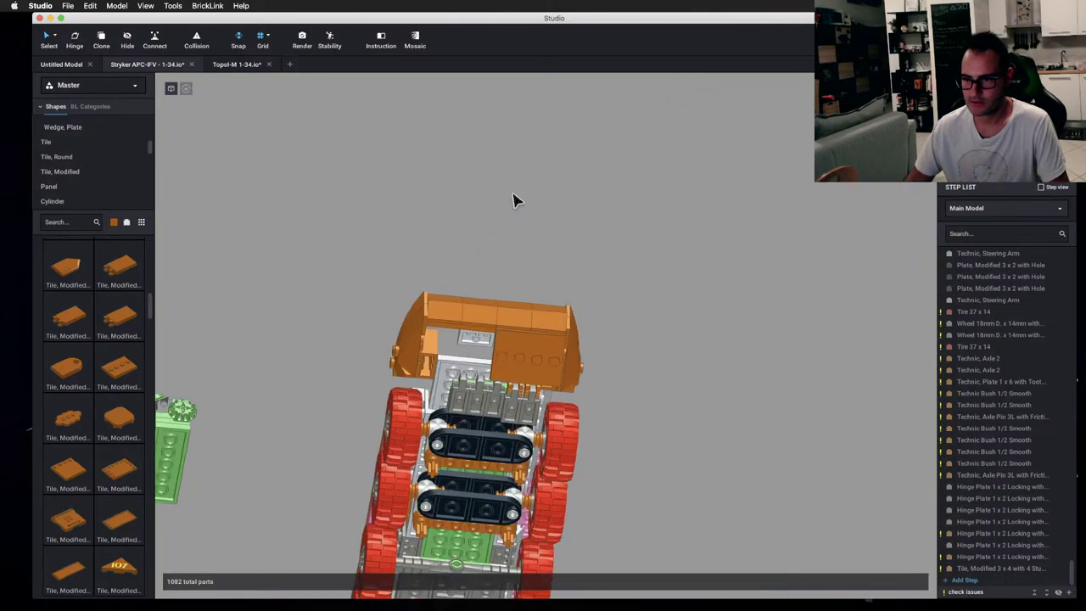
scroll(431, 211, up, 5)
right_drag(431, 211, 592, 216)
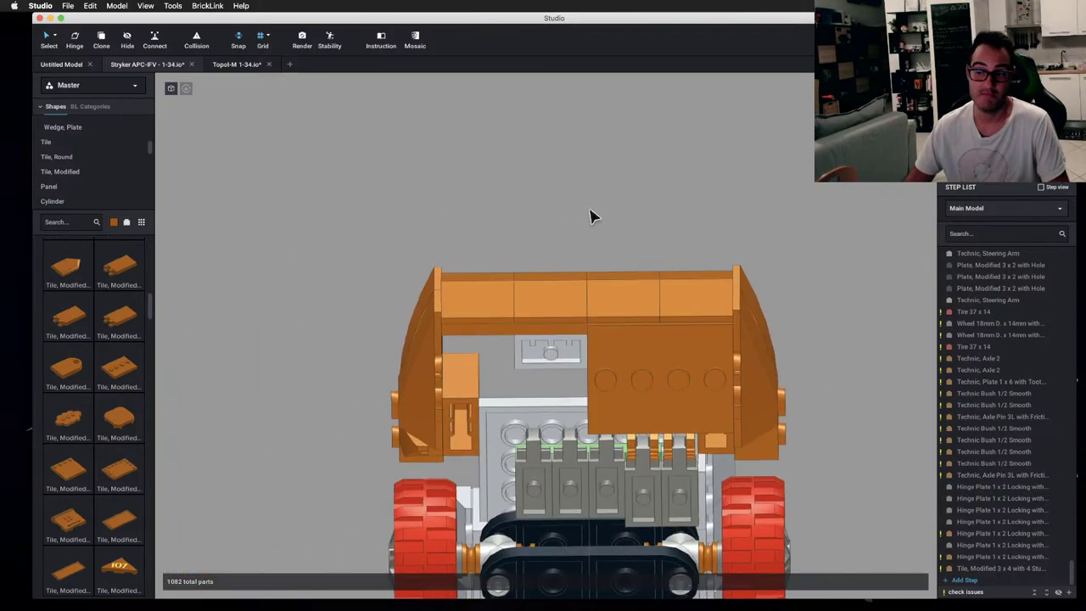
click(660, 374)
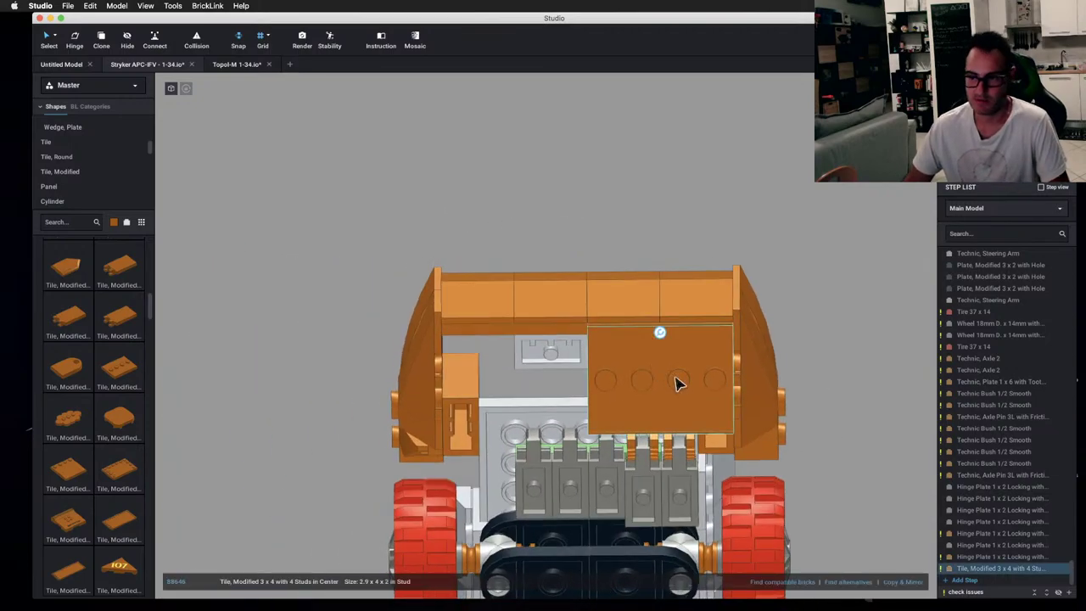
- Copy and mirror the Tile, Modified 3 x 4 with 4 Studs in Center to the other half of the lower nose
click(904, 583)
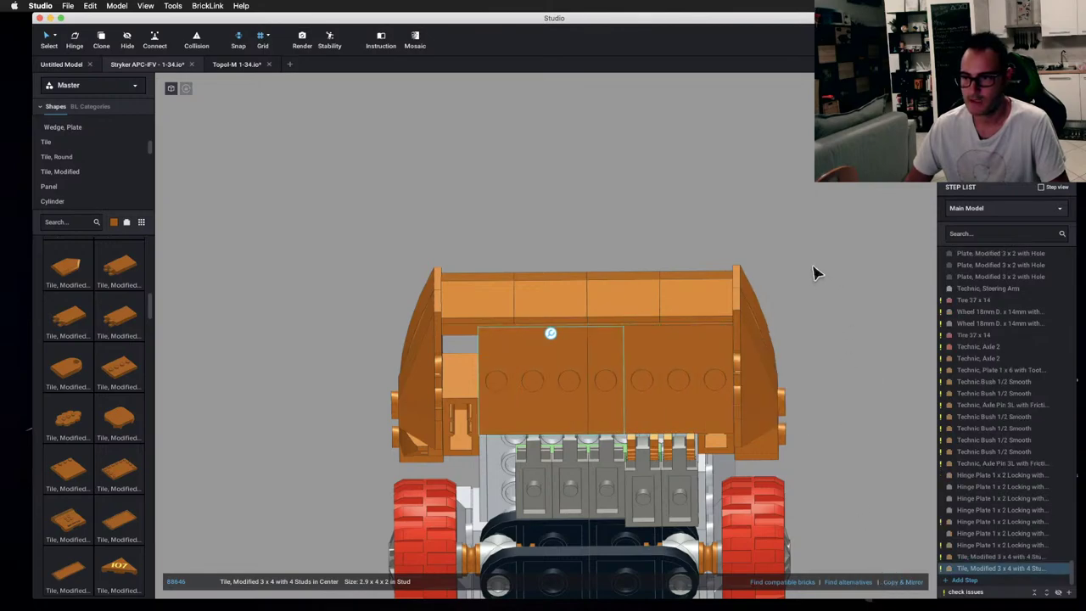
click(785, 227)
right_drag(780, 225, 768, 318)
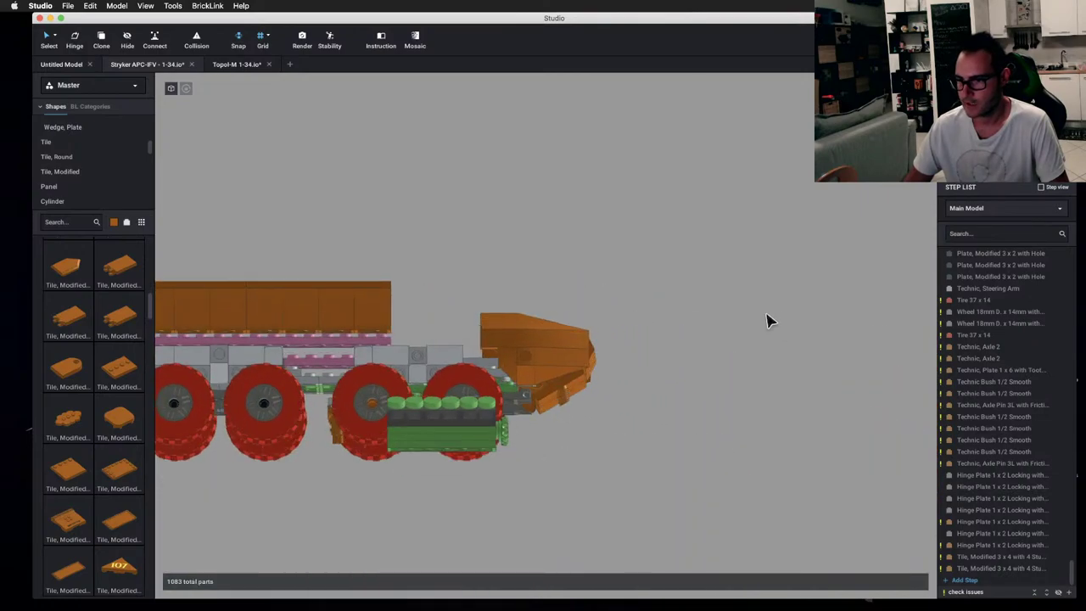
scroll(629, 336, up, 5)
right_drag(629, 335, 586, 303)
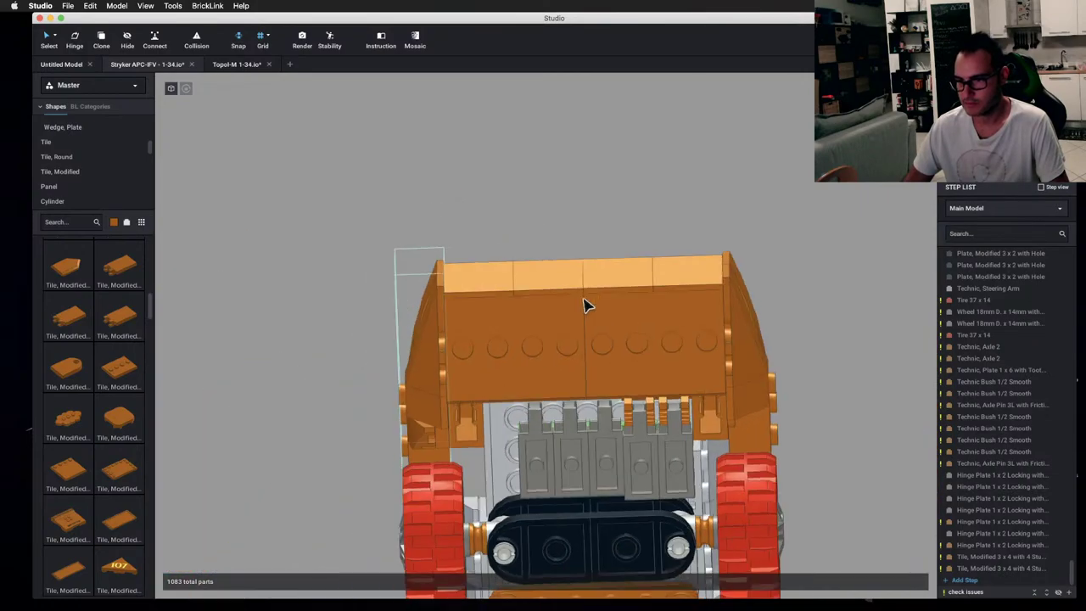
- Delete the three spare grey hinge plates beside the paired hinges under the nose
click(604, 456)
key(Delete)
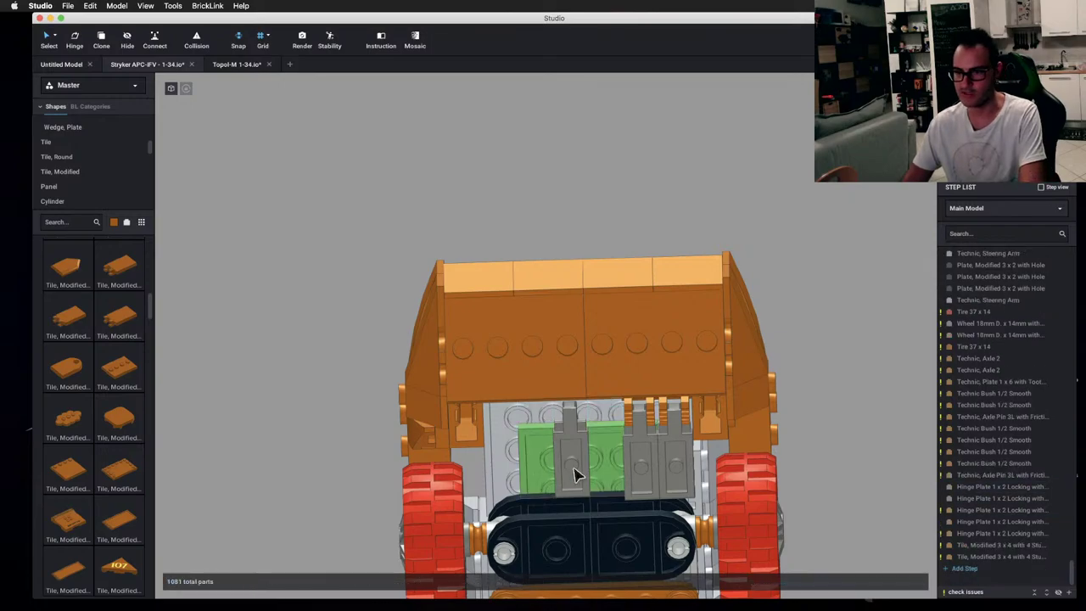
click(568, 458)
key(Delete)
- Copy and mirror the four paired Hinge Plate 1 x 2 Locking parts to the opposite side under the nose
click(668, 464)
shift+click(670, 417)
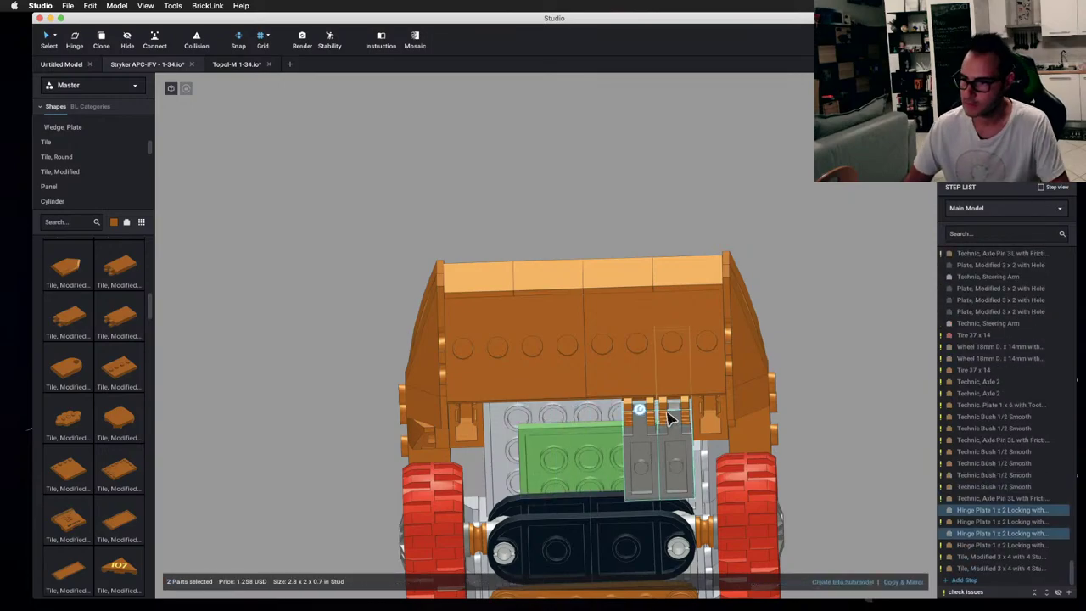
shift+click(660, 407)
shift+click(653, 410)
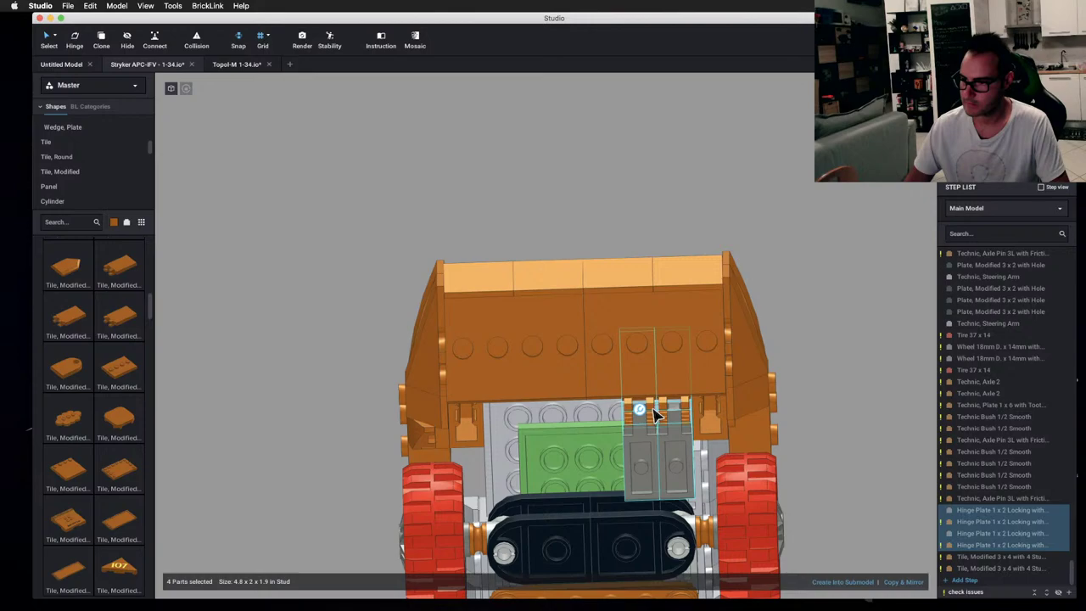
click(906, 582)
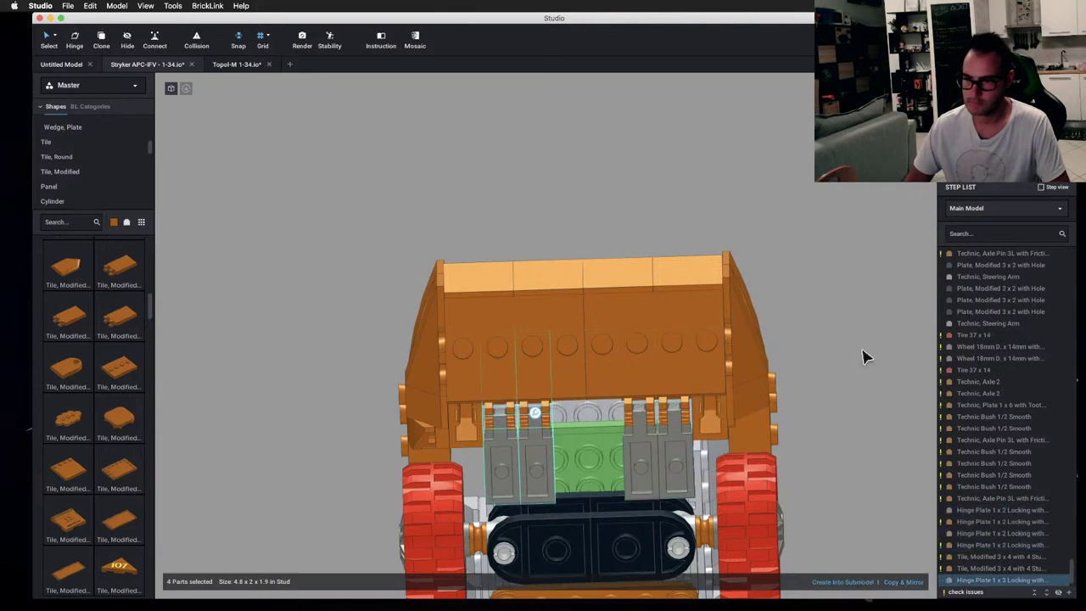
click(810, 354)
right_drag(808, 355, 765, 382)
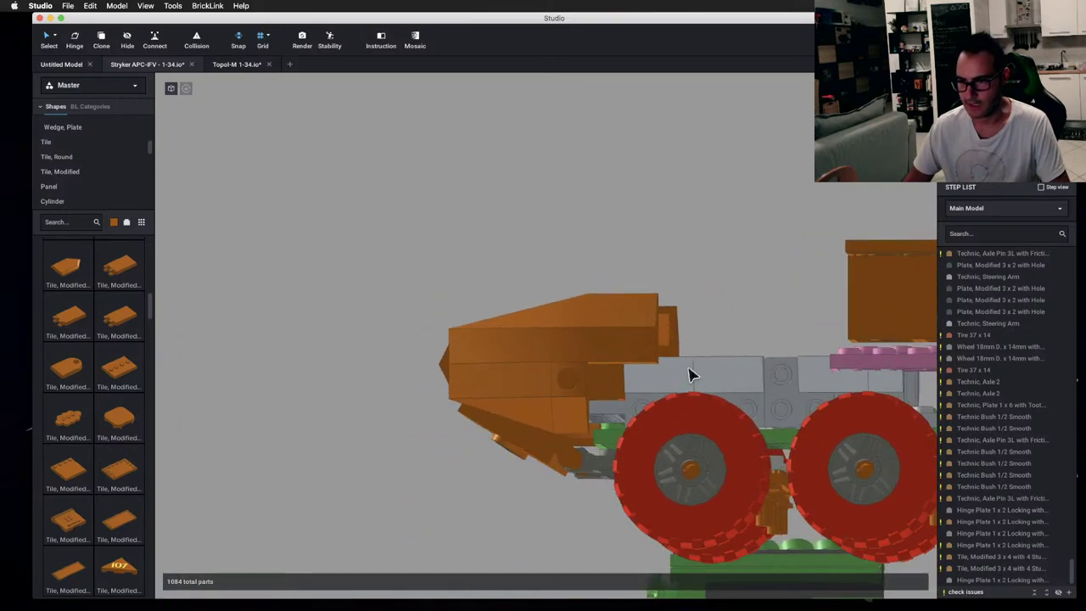
- Compare the model's side profile, especially the nose and wheel spacing, with the Stryker reference photo in the browser
right_drag(496, 337, 616, 283)
key(ctrl+Left)
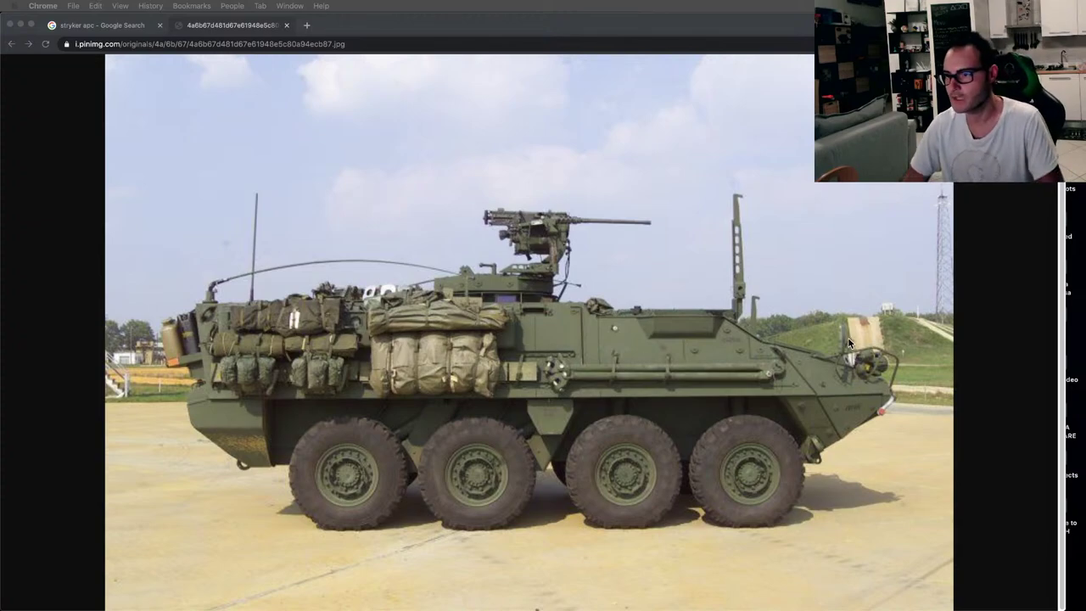
key(super+Tab)
scroll(761, 247, down, 3)
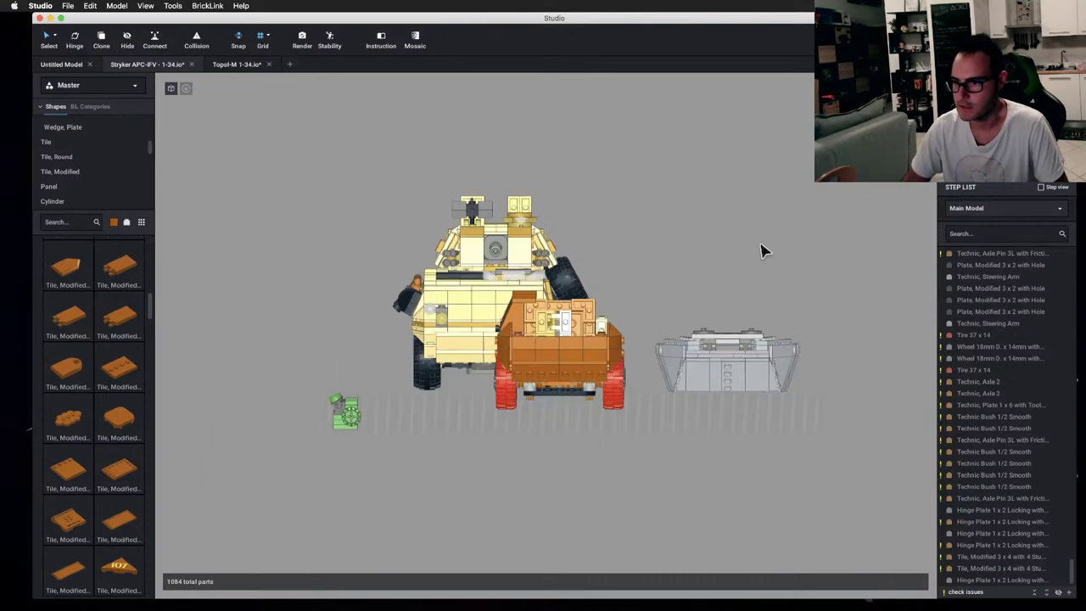
right_drag(760, 247, 696, 358)
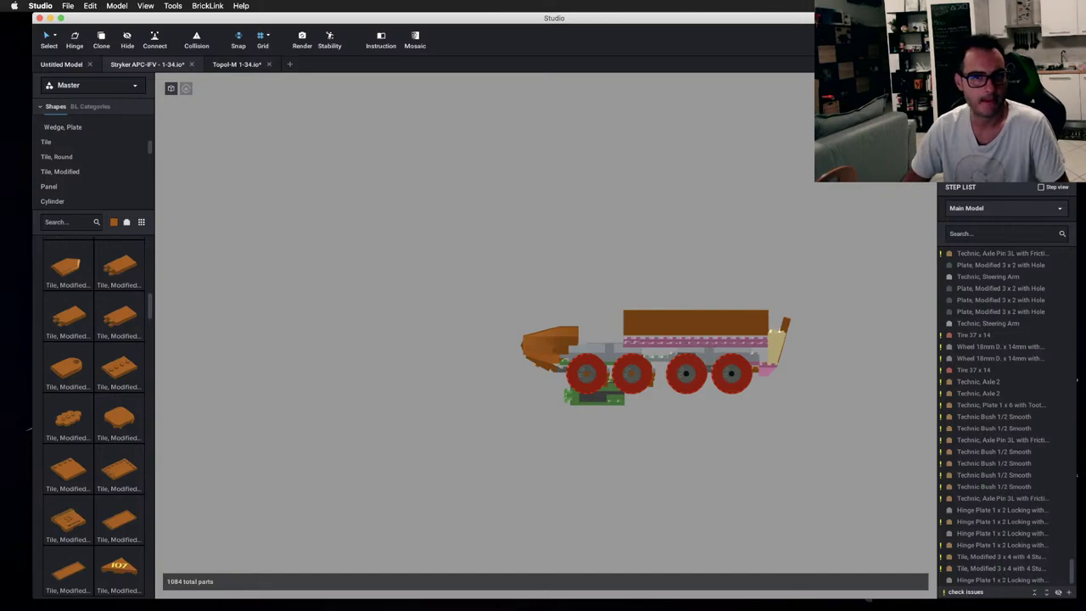
key(ctrl+Left)
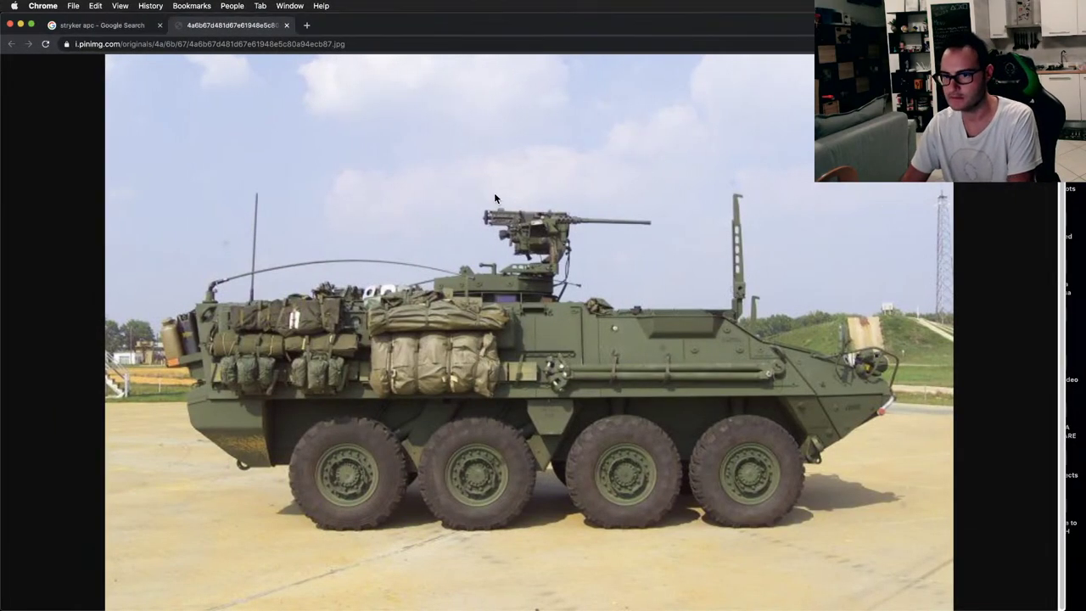
key(ctrl+Right)
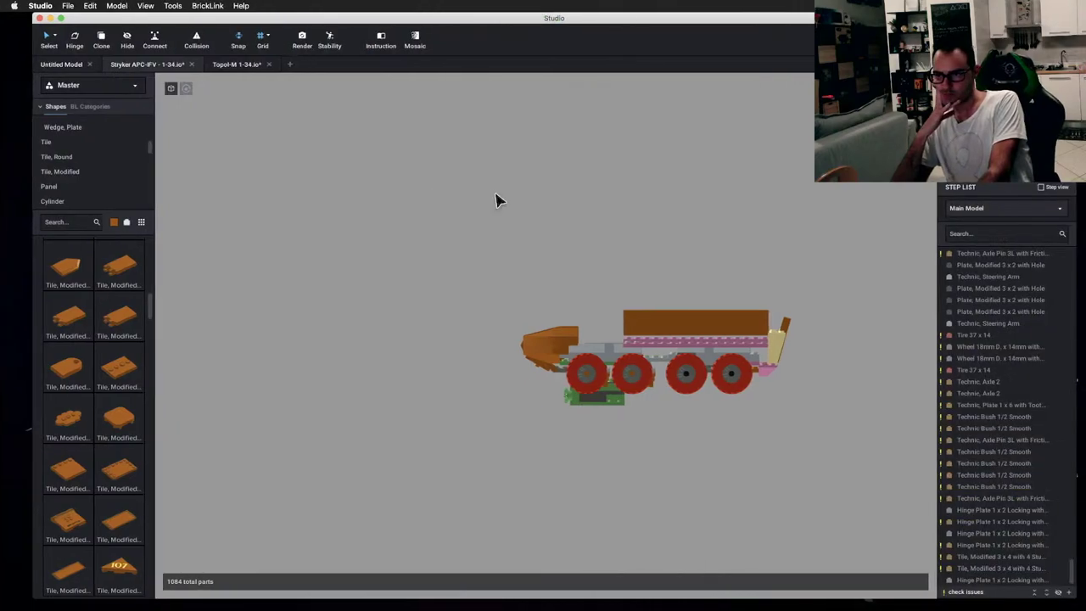
key(ctrl+Left)
key(ctrl+Right)
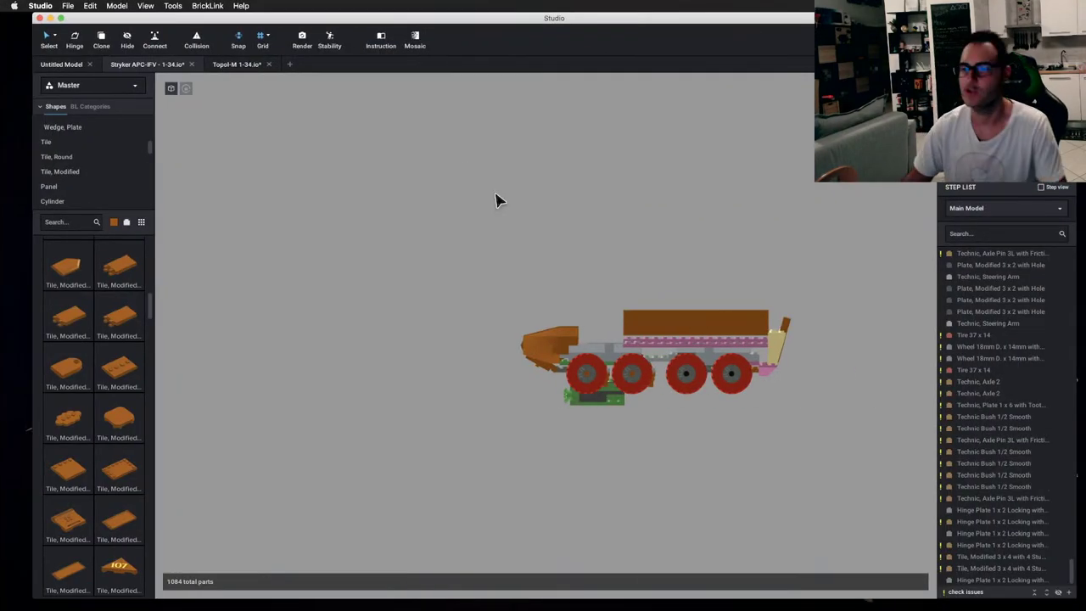
scroll(696, 208, up, 3)
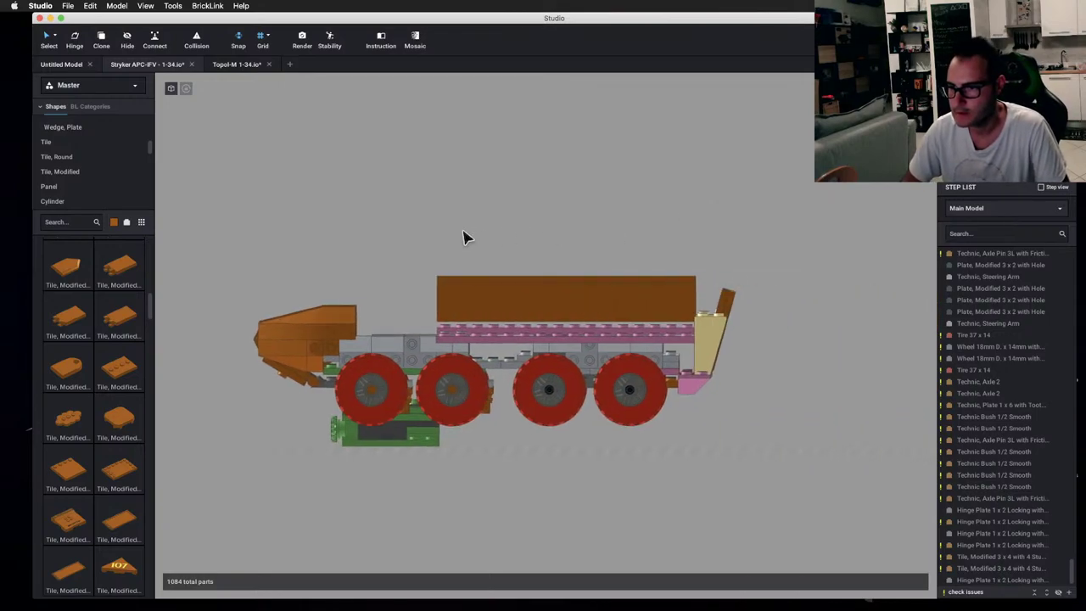
scroll(457, 236, up, 1)
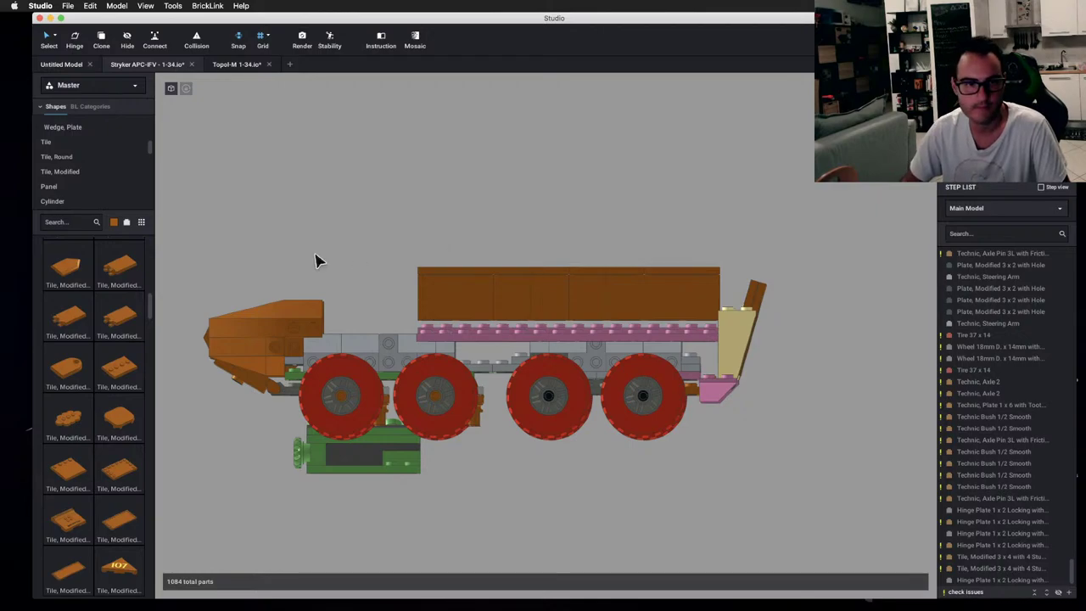
key(ctrl+Left)
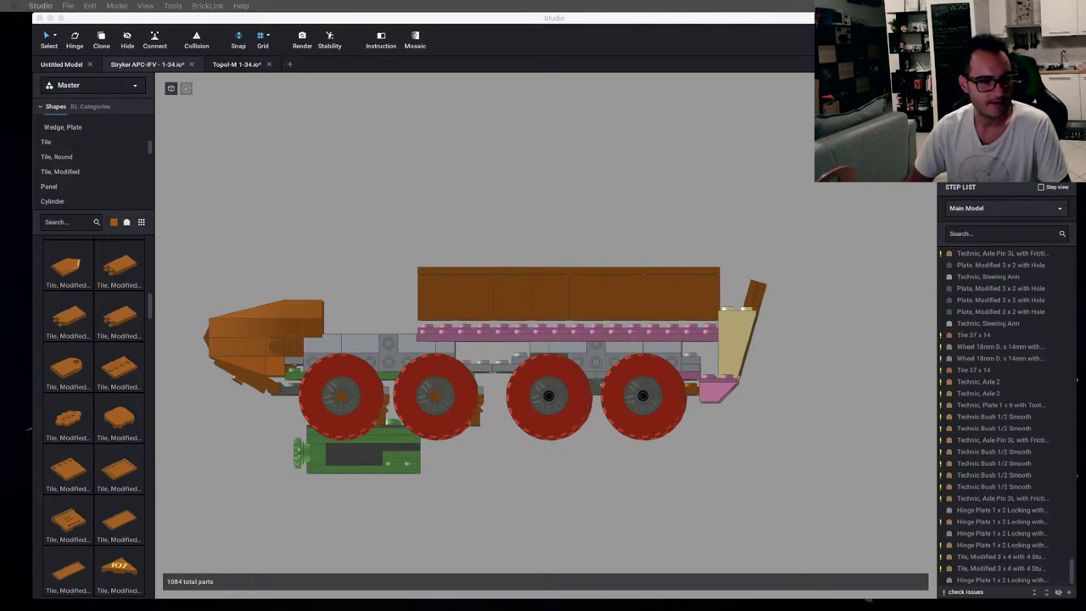
- Delete the studded grey part on the chassis edge under the front end of the pink side plate
click(412, 244)
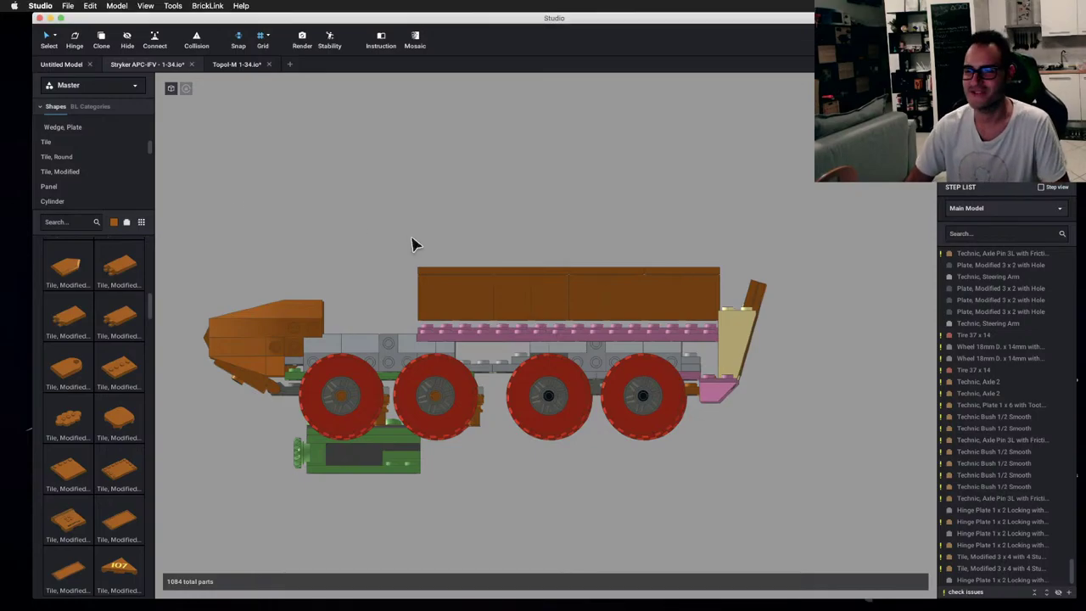
right_drag(397, 218, 478, 280)
scroll(536, 327, up, 3)
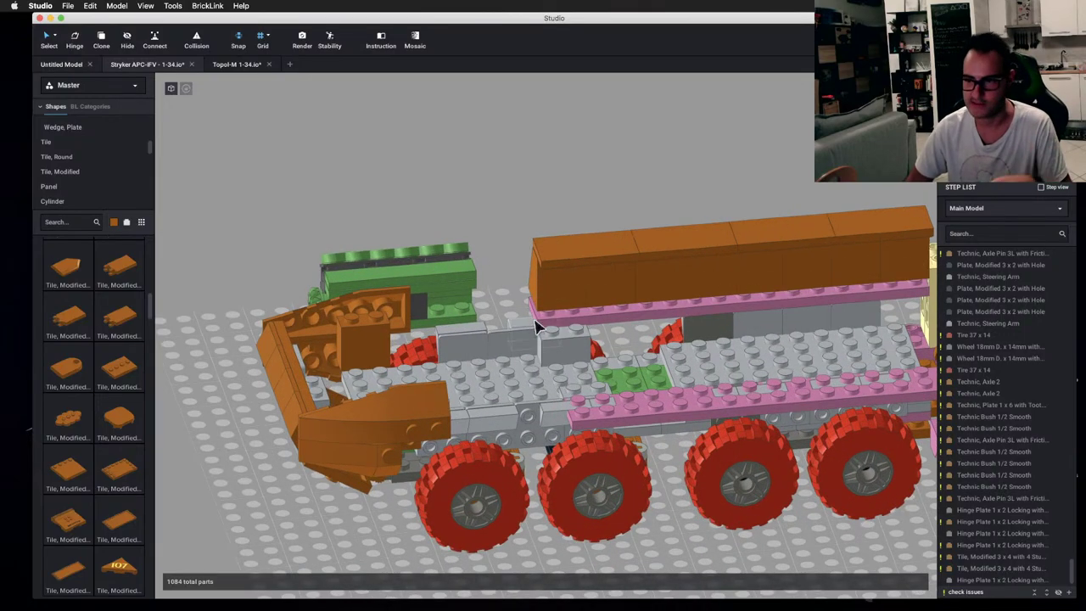
right_drag(536, 327, 582, 327)
scroll(464, 347, up, 2)
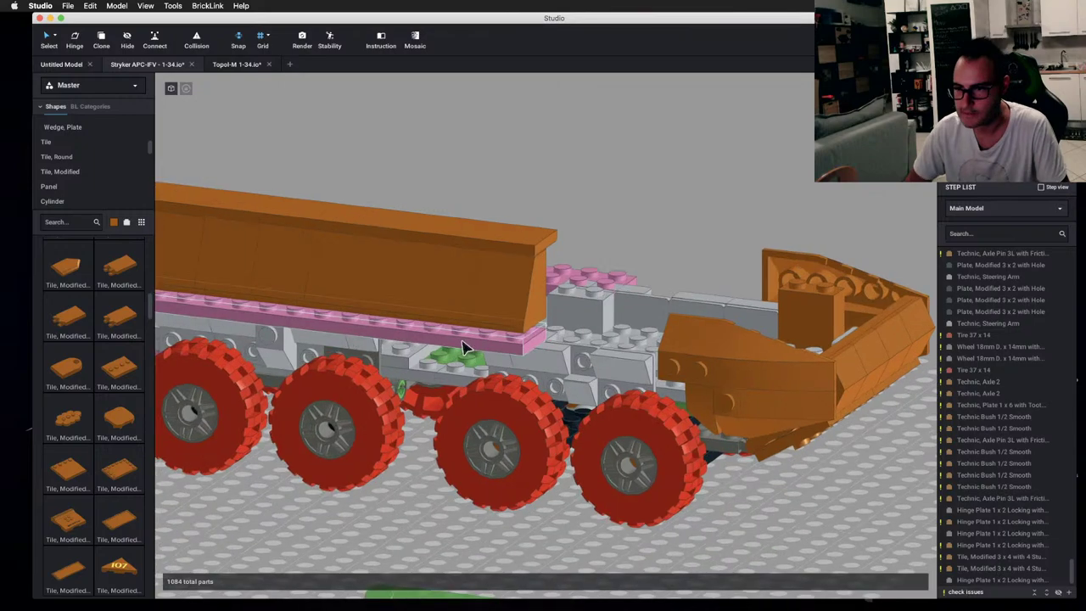
right_drag(464, 348, 589, 348)
click(642, 360)
key(Escape)
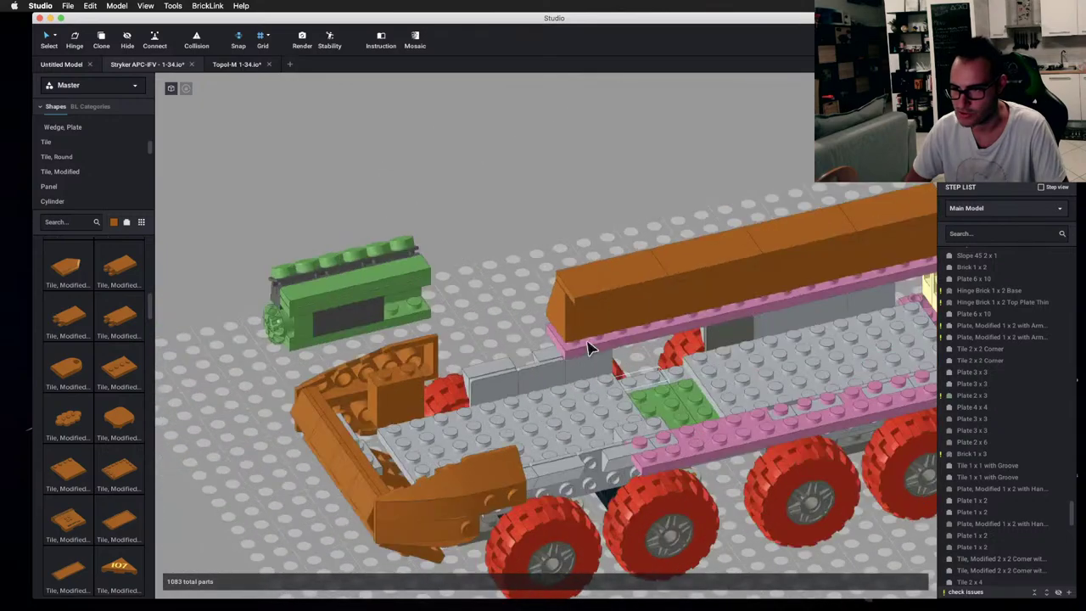
- Delete the grey slopes and inverted brackets along the chassis side above the front wheels
click(590, 348)
key(Delete)
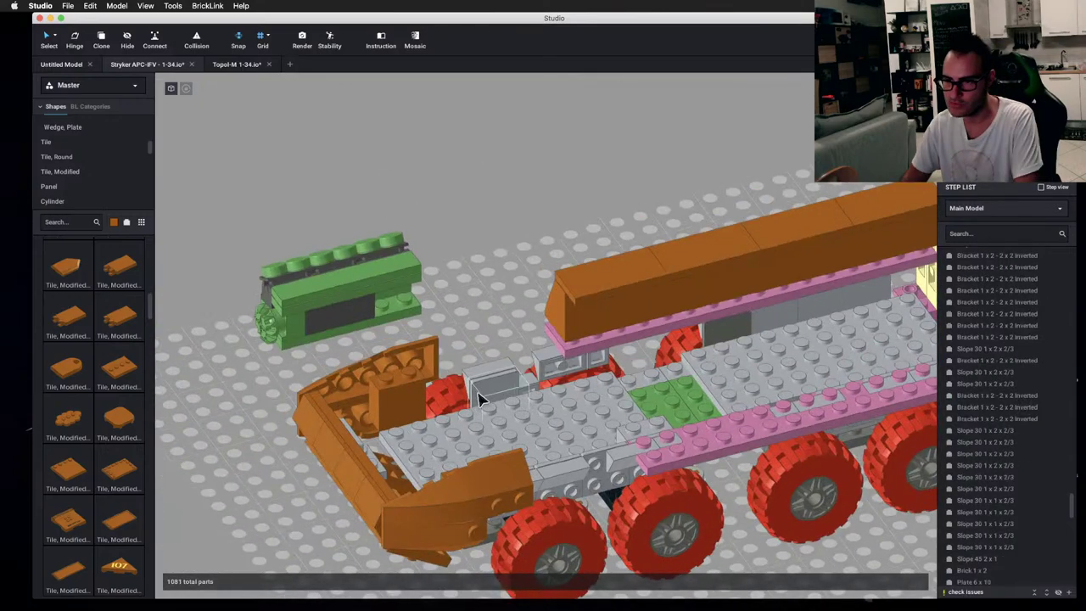
click(481, 392)
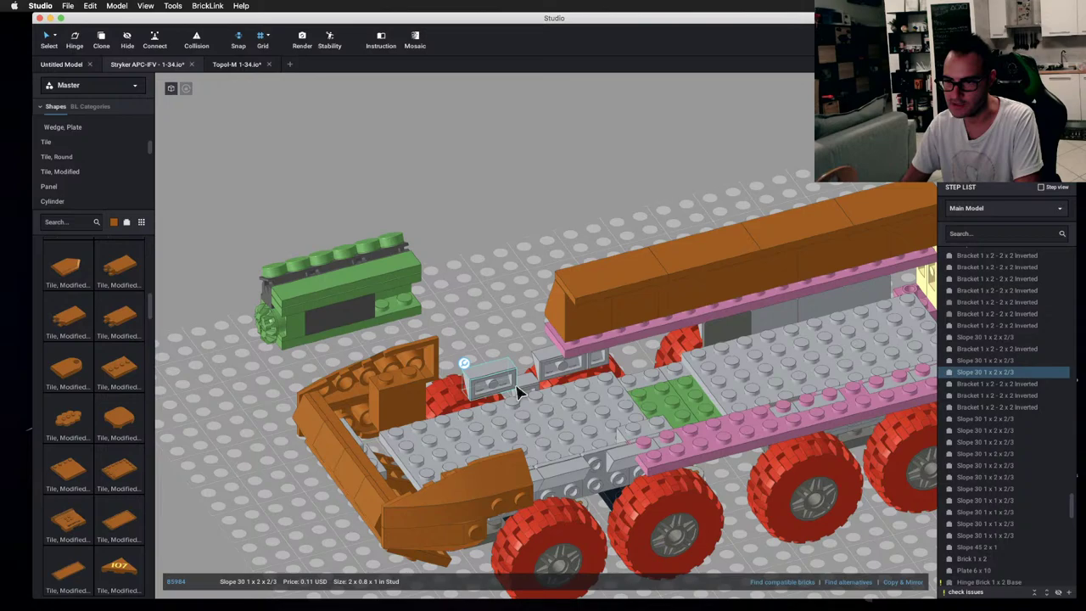
key(Delete)
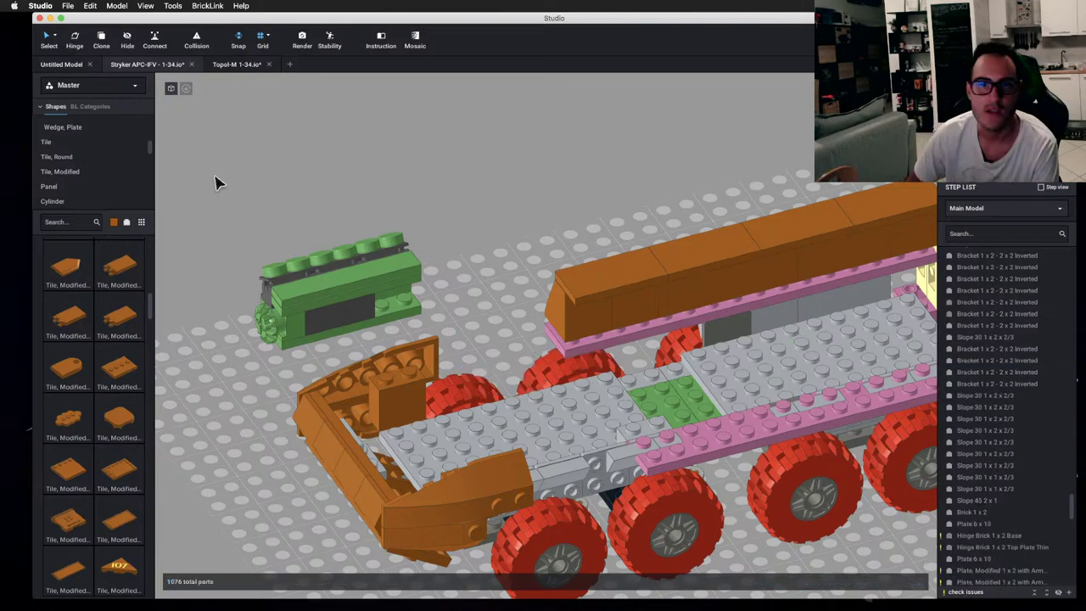
- Place an orange Slope, Inverted 45 2 x 2 on the chassis edge at the front end of the pink side plate
scroll(78, 134, up, 1)
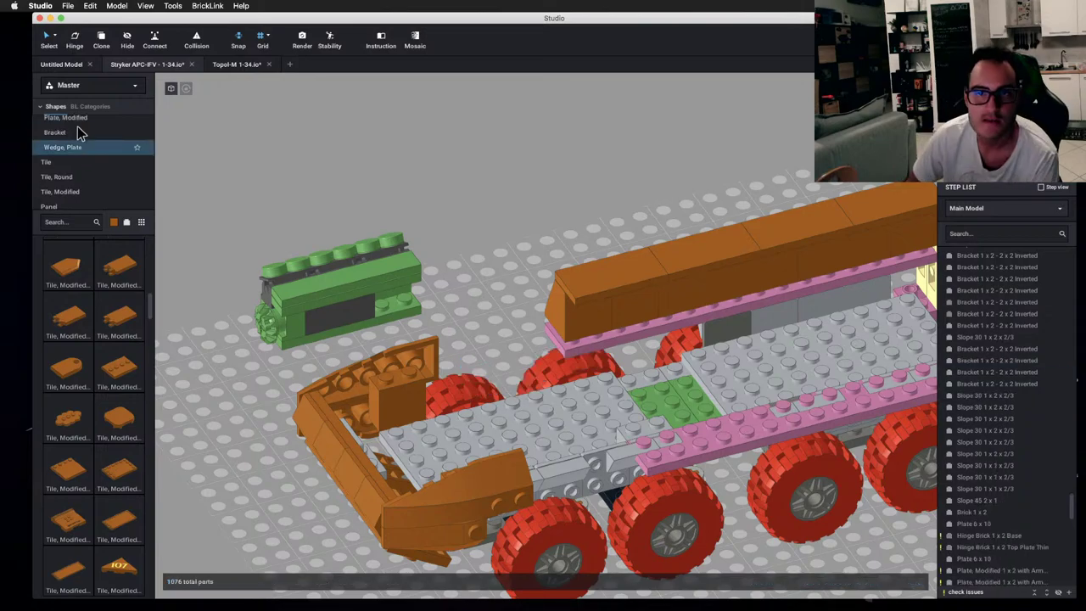
scroll(78, 133, up, 3)
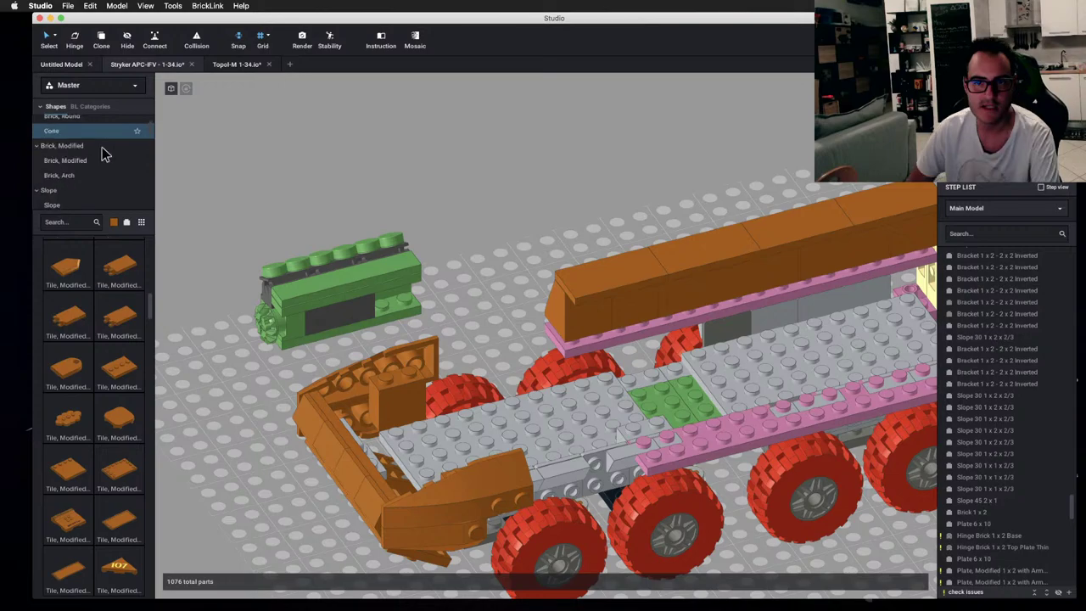
scroll(98, 146, down, 3)
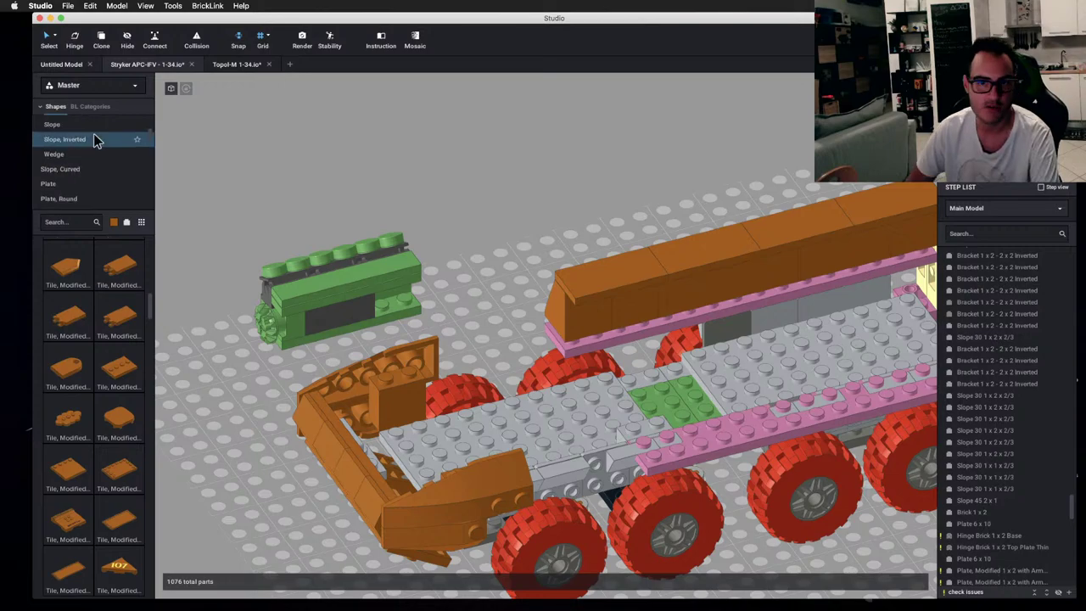
click(95, 140)
drag(68, 275, 594, 363)
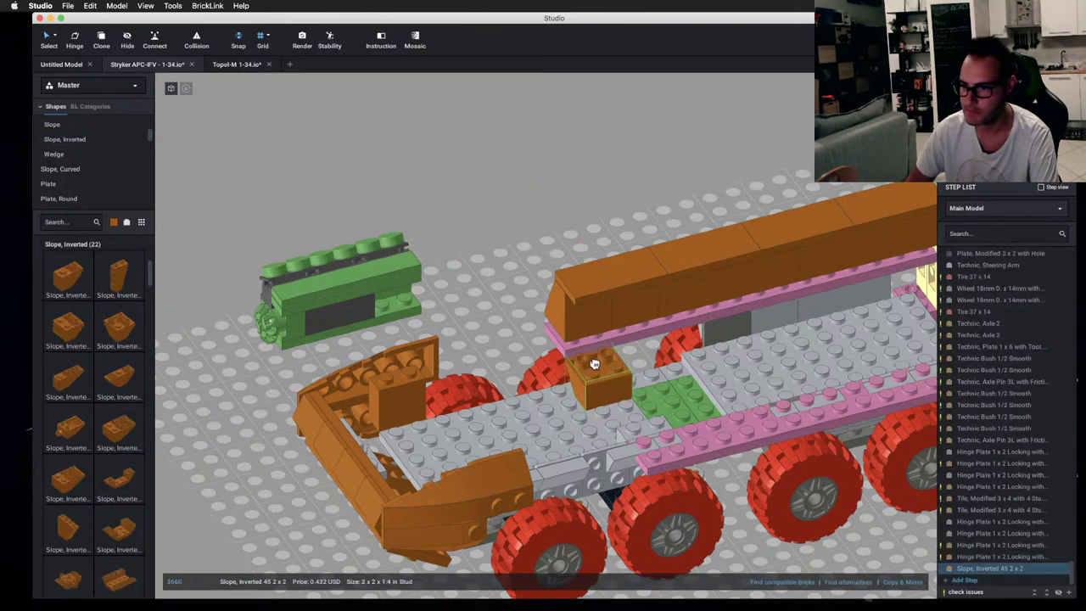
right_drag(593, 363, 552, 242)
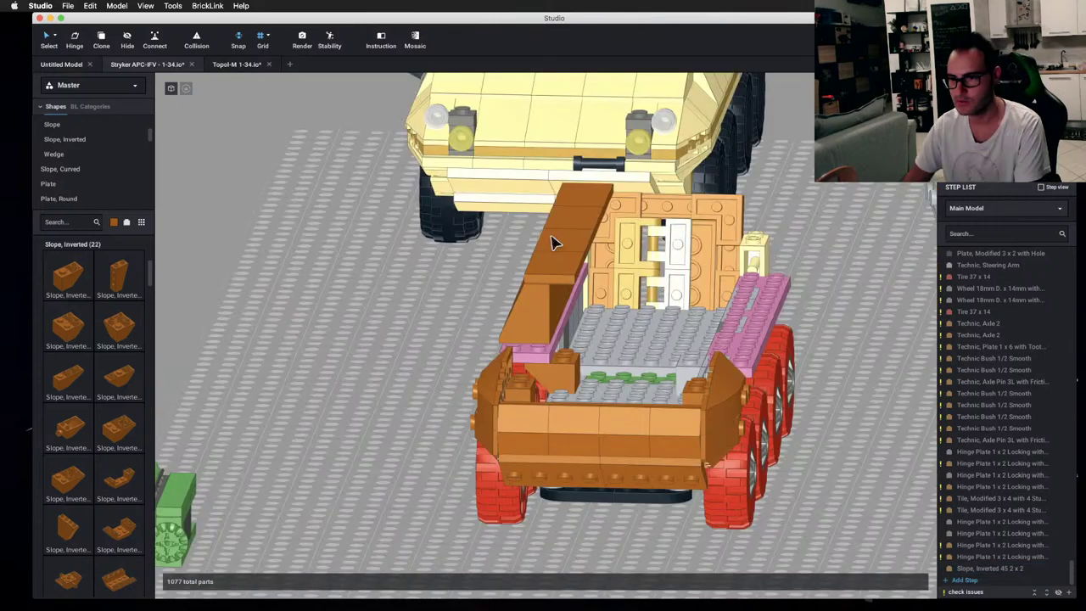
- Check the Stryker reference photo, then examine the inverted slope's position on the chassis from above and from the side
key(super+Tab)
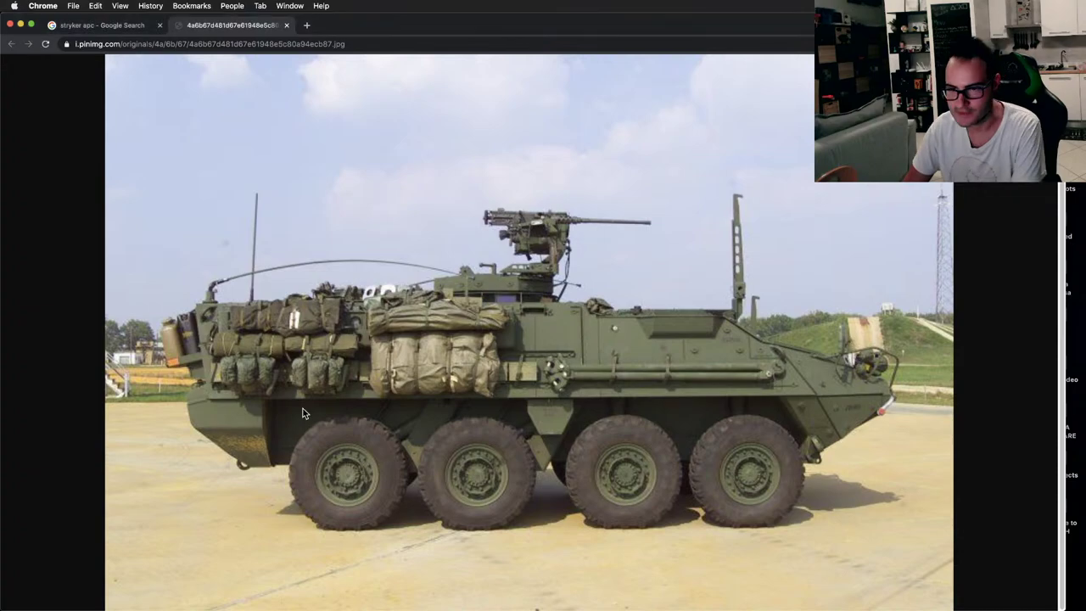
key(super+Tab)
right_drag(612, 263, 557, 350)
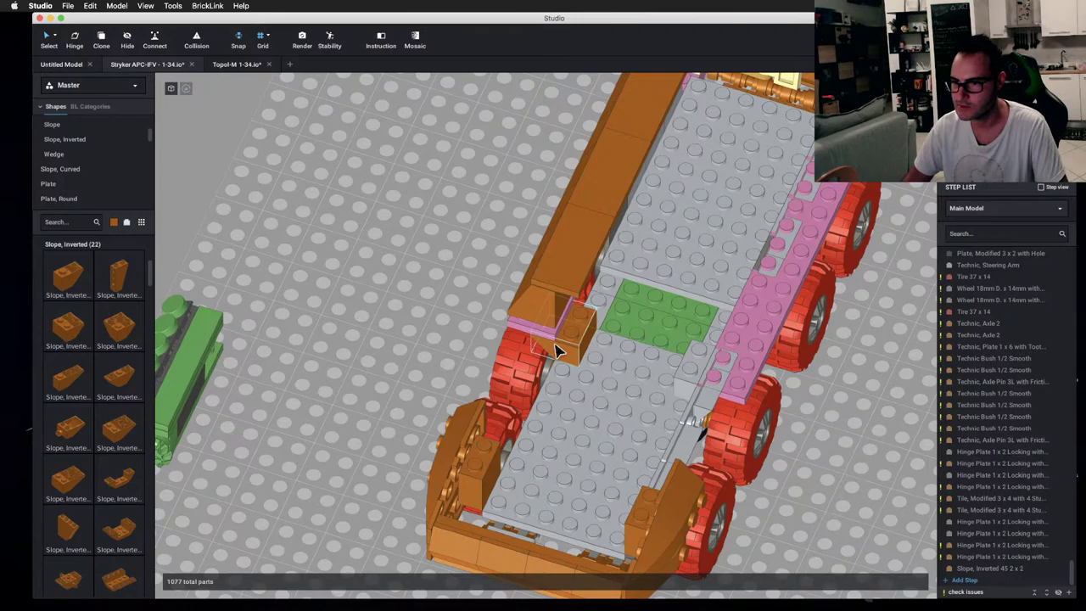
right_drag(557, 350, 654, 337)
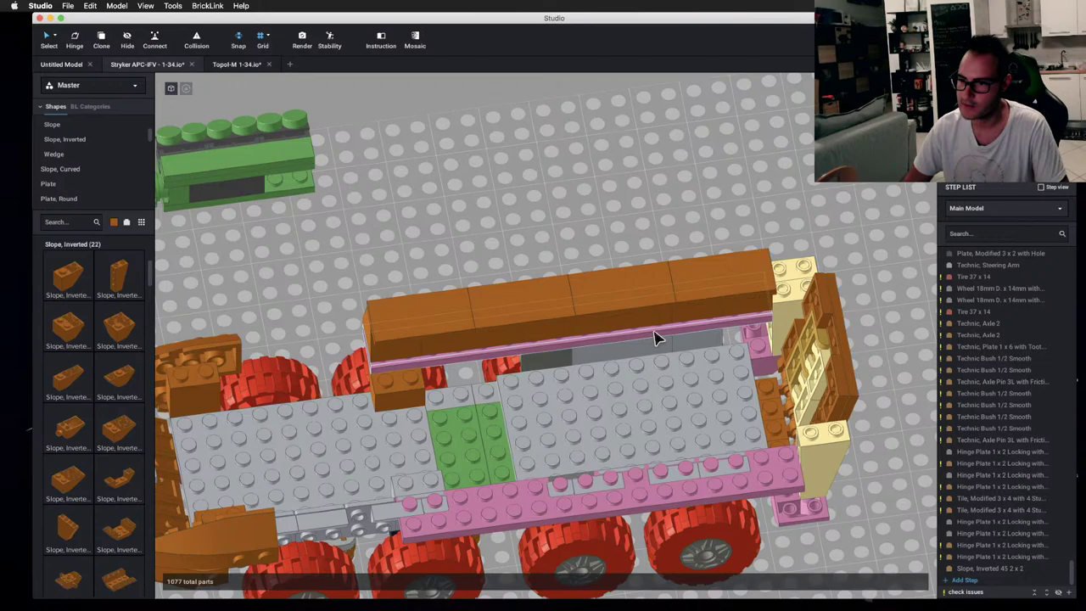
- Undo the inverted slope placement and the deletion of the grey slopes and brackets along the chassis side
key(super+z)
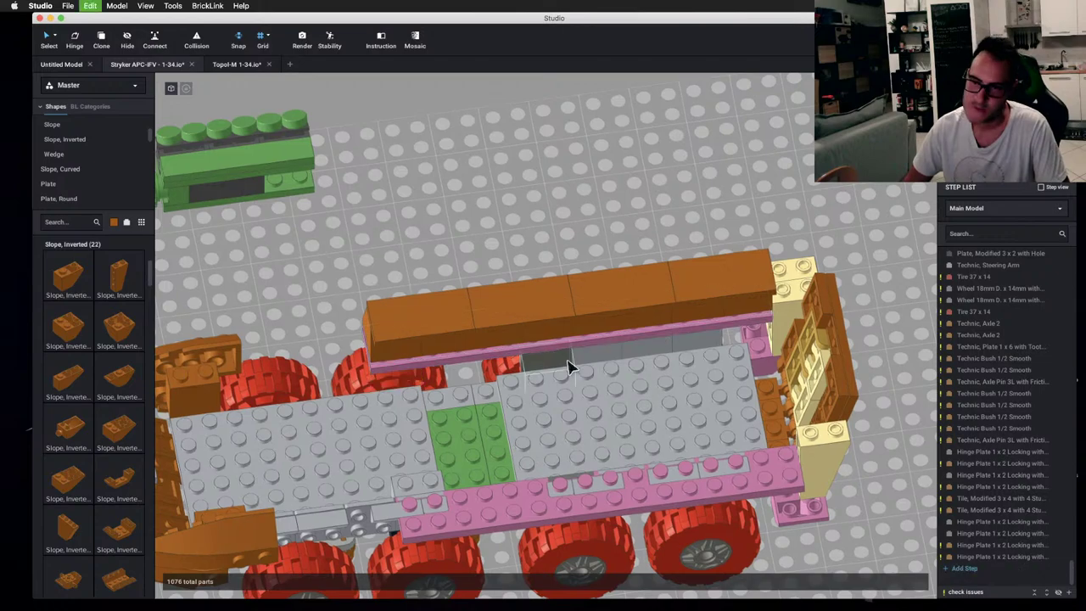
key(super+z)
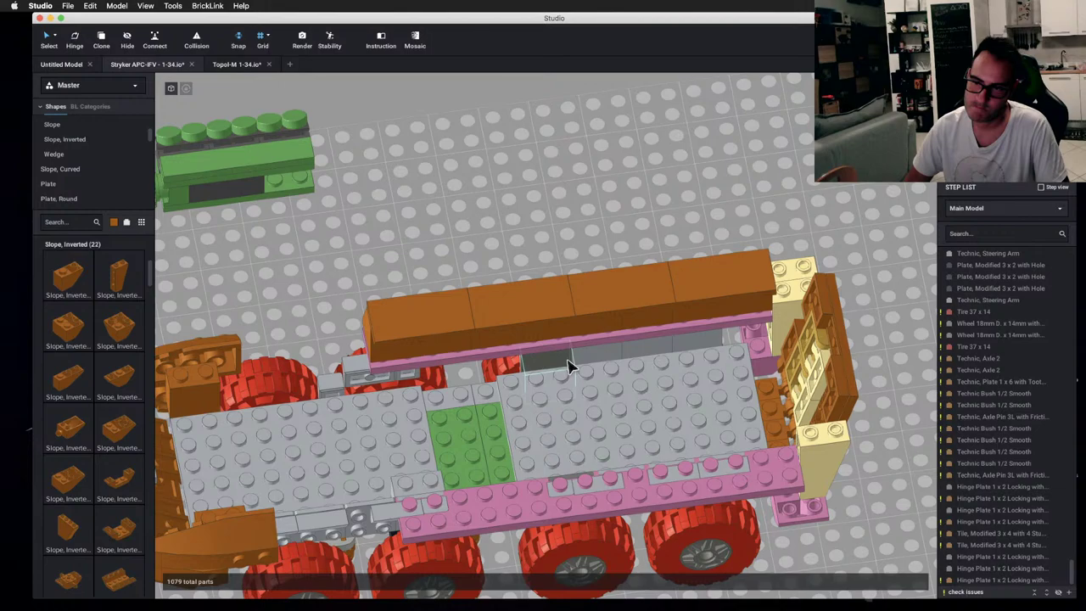
key(super+z)
right_drag(568, 366, 450, 382)
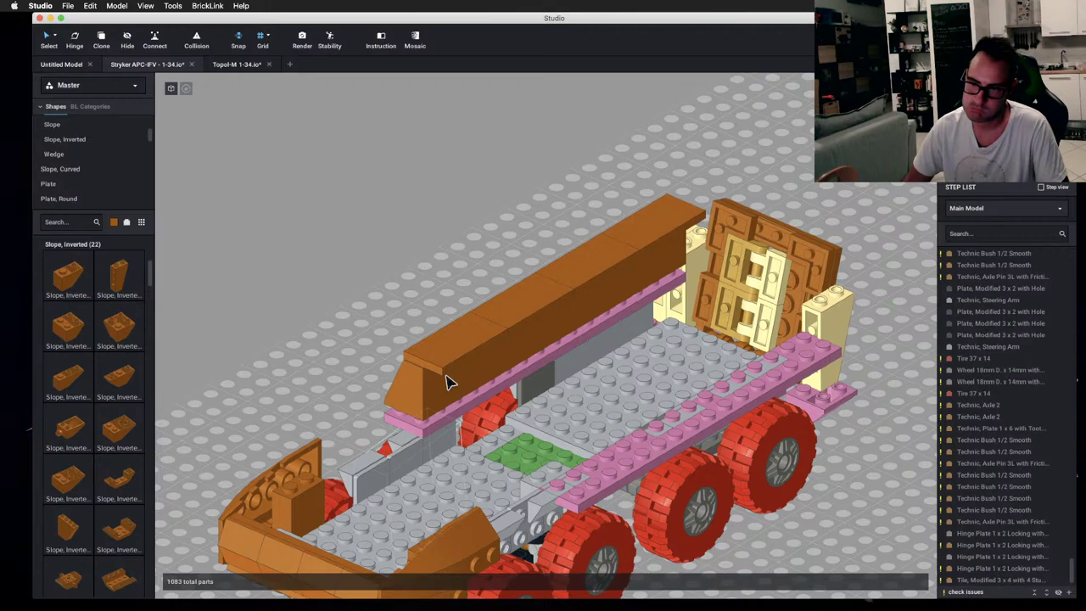
- Examine the hull's front and sides from several angles, then switch to Chrome and compare Stryker reference photos in front and side view
scroll(449, 373, down, 5)
right_drag(449, 359, 385, 329)
scroll(386, 329, up, 5)
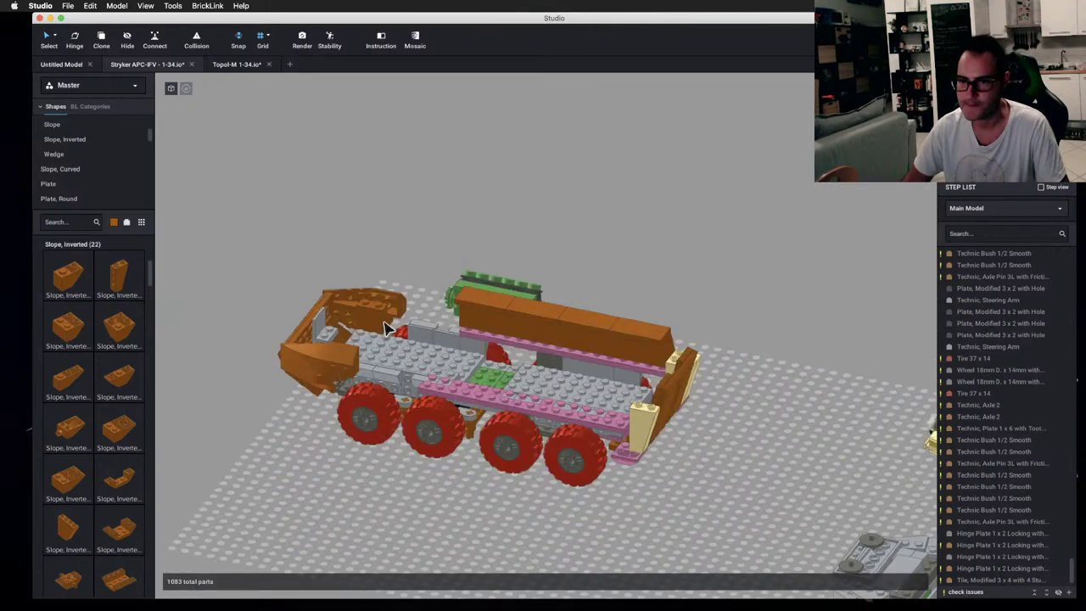
scroll(484, 369, up, 3)
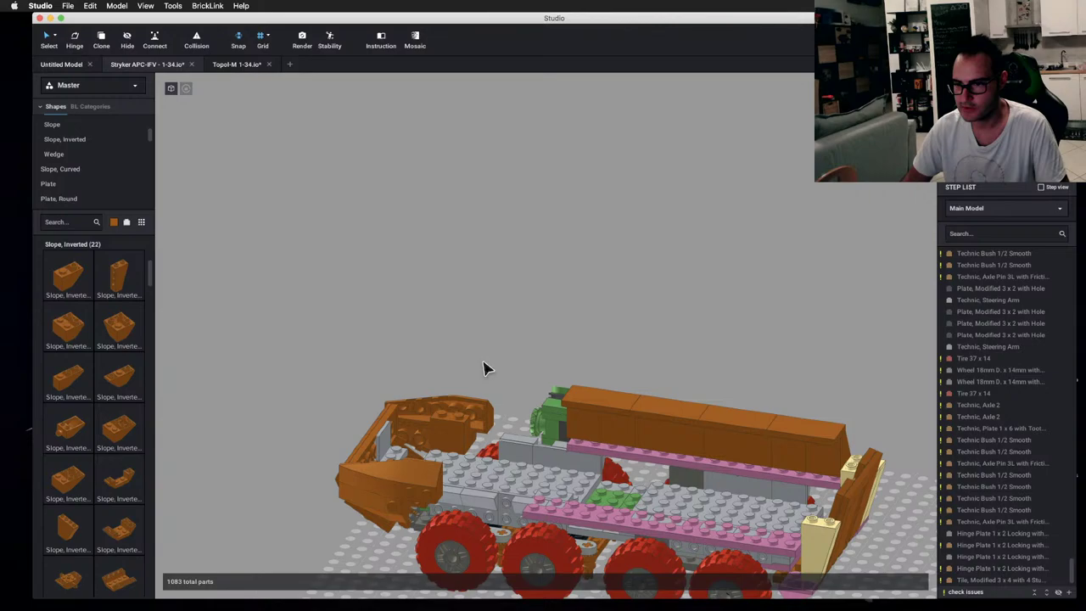
right_drag(484, 368, 541, 393)
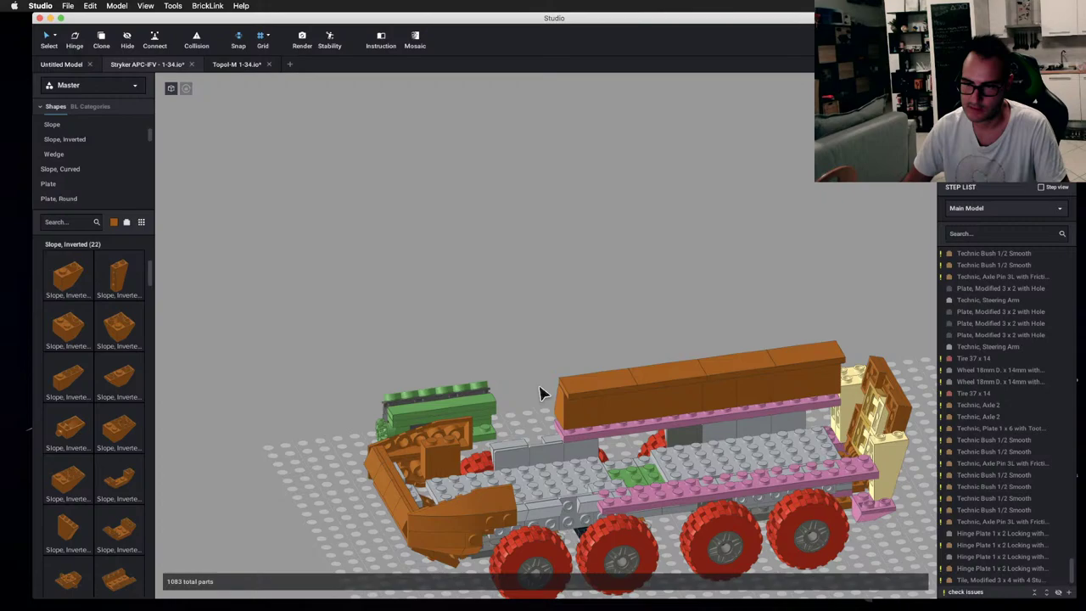
key(super+Tab)
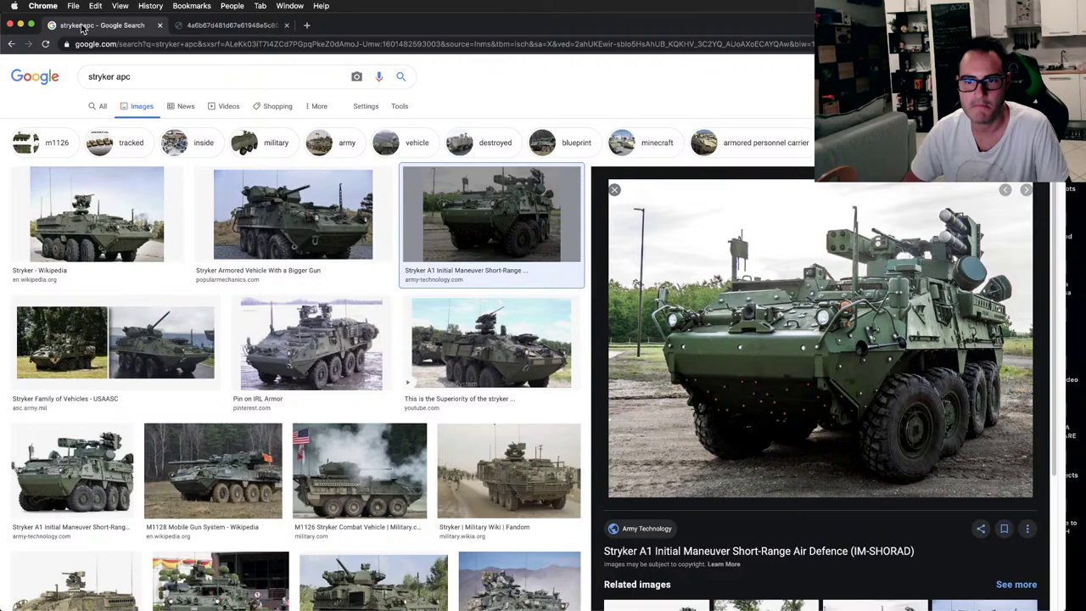
click(95, 205)
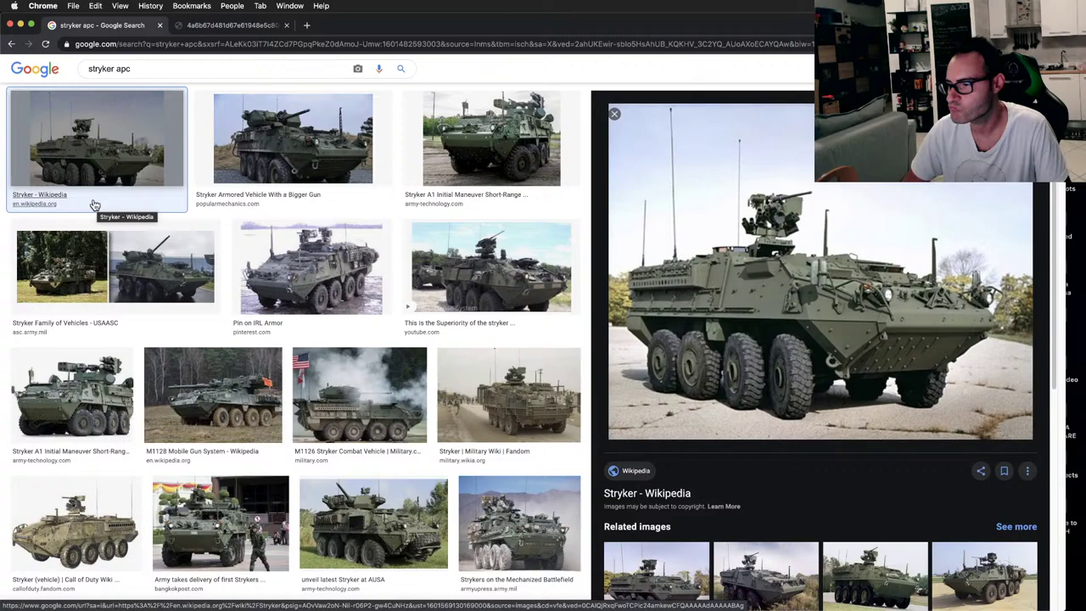
click(285, 293)
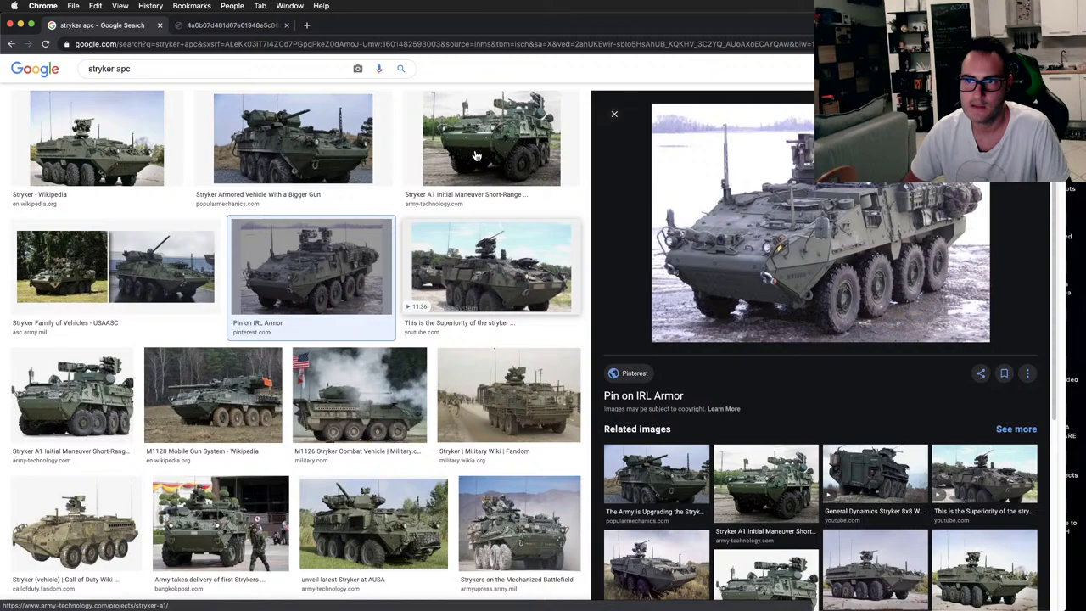
key(ctrl+Tab)
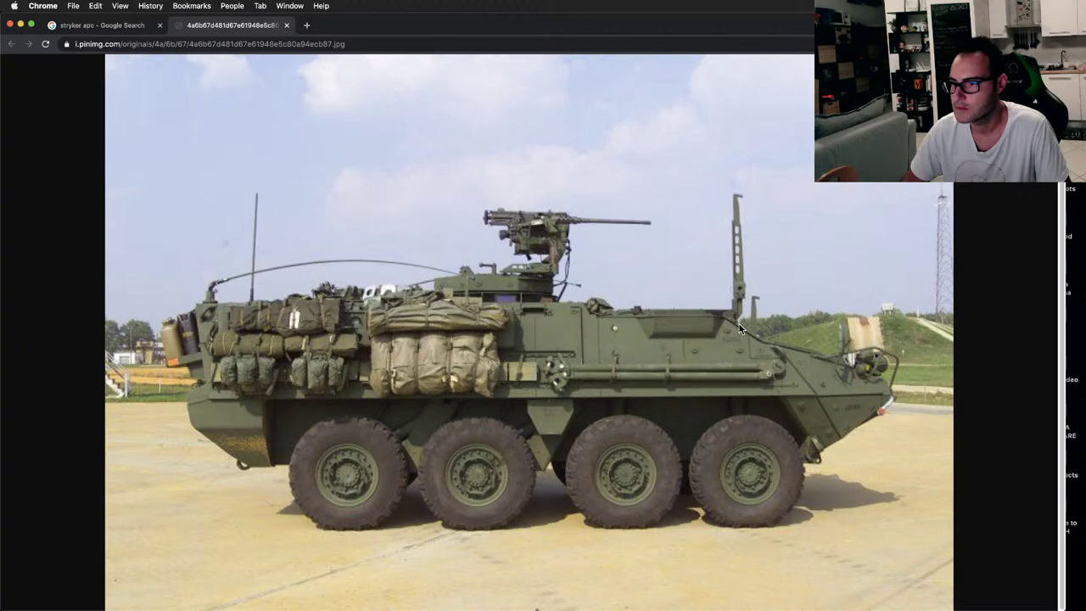
click(117, 32)
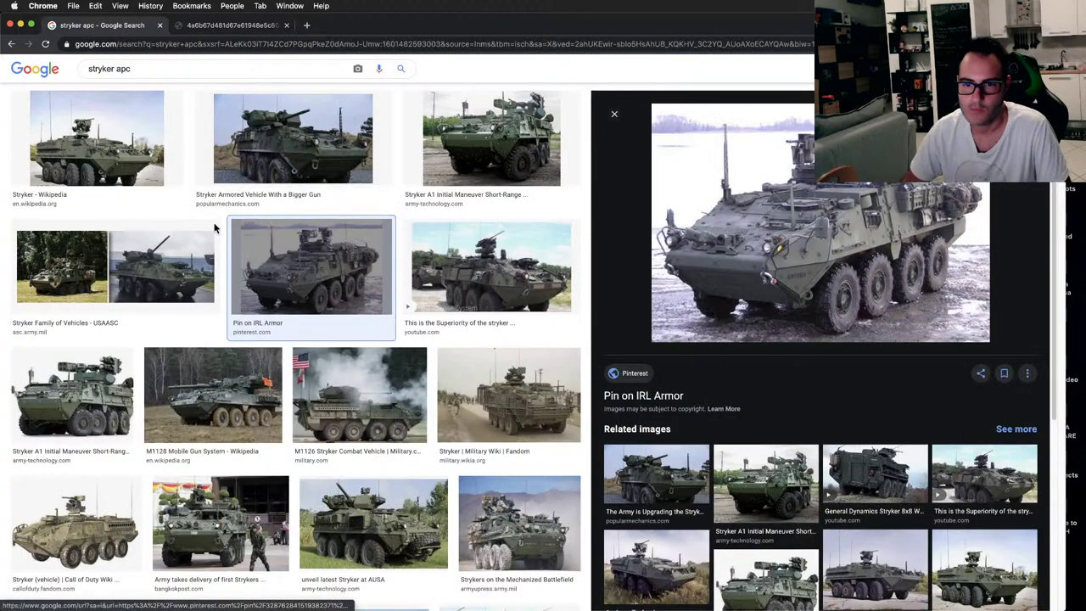
- Browse more Stryker APC image results, viewing the Bangkok Post front photo and the US Army M1296 Stryker Dragoon model for the hull shape
scroll(214, 485, down, 1)
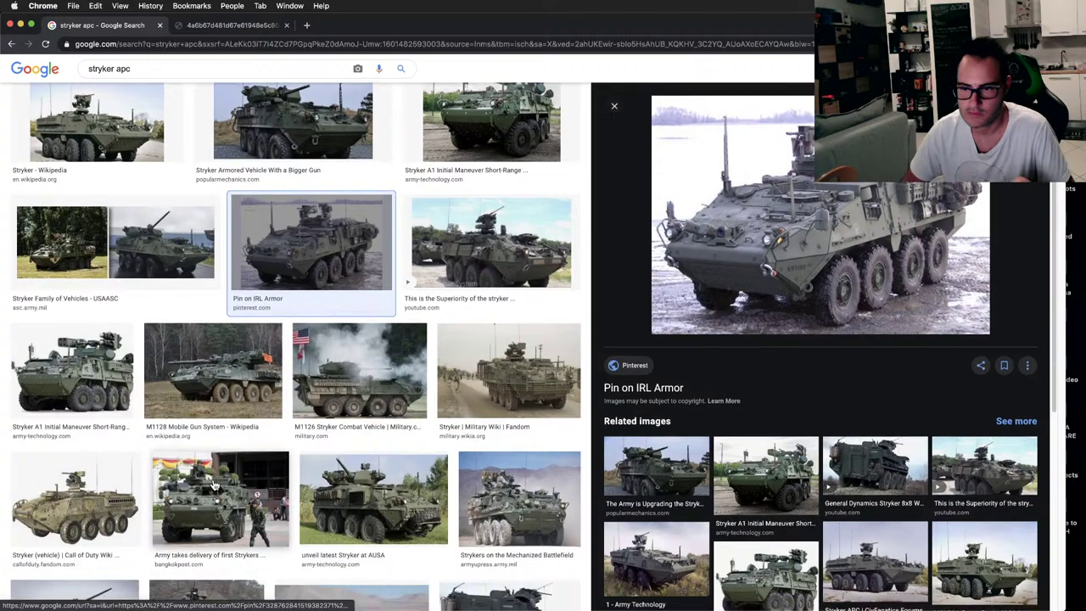
click(215, 486)
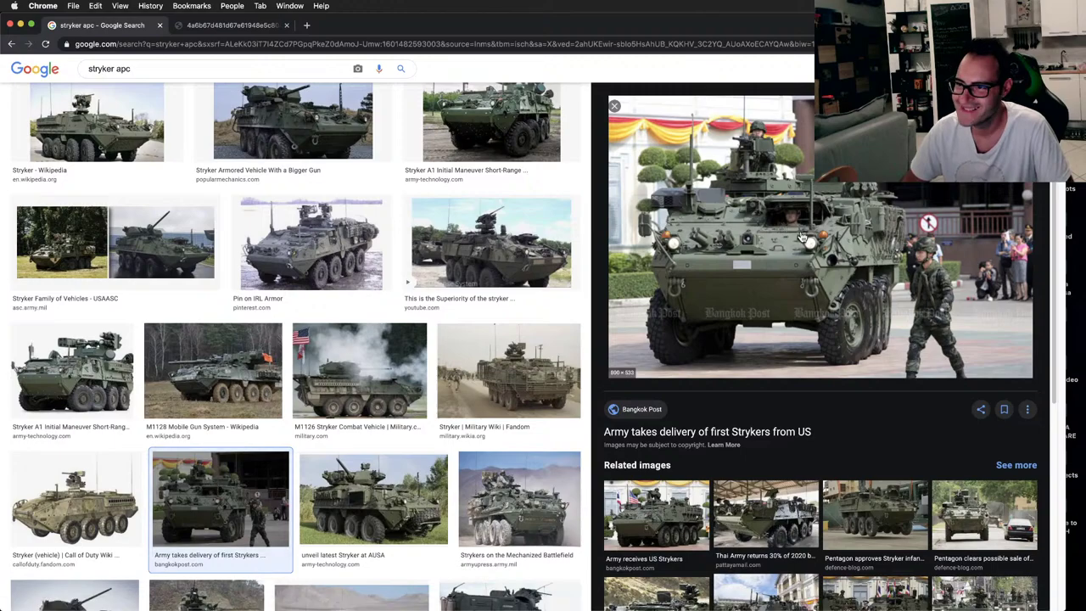
scroll(411, 313, down, 3)
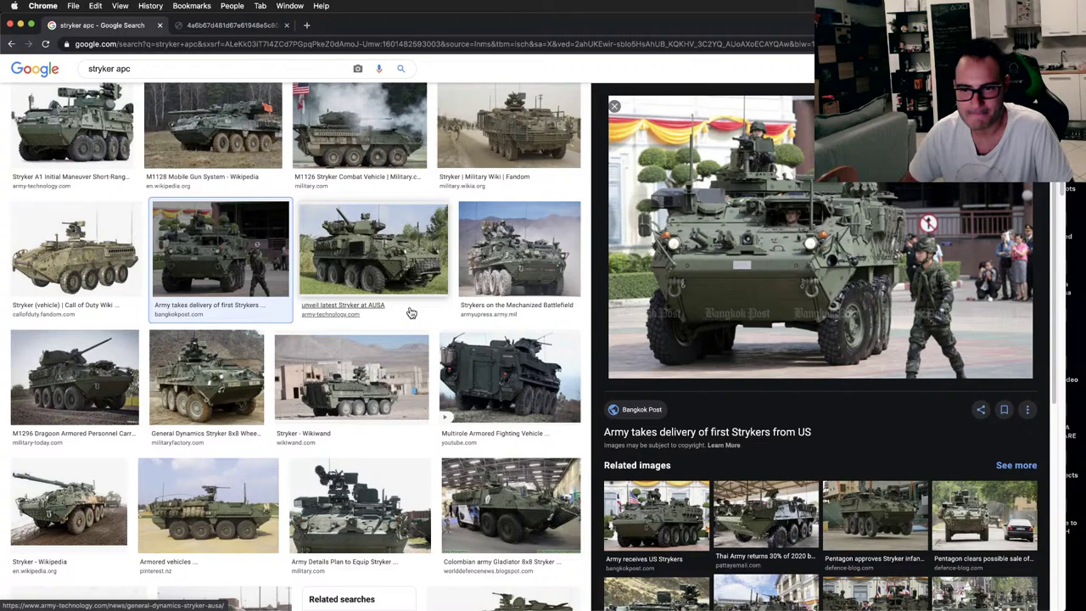
scroll(410, 313, down, 5)
scroll(410, 313, down, 1)
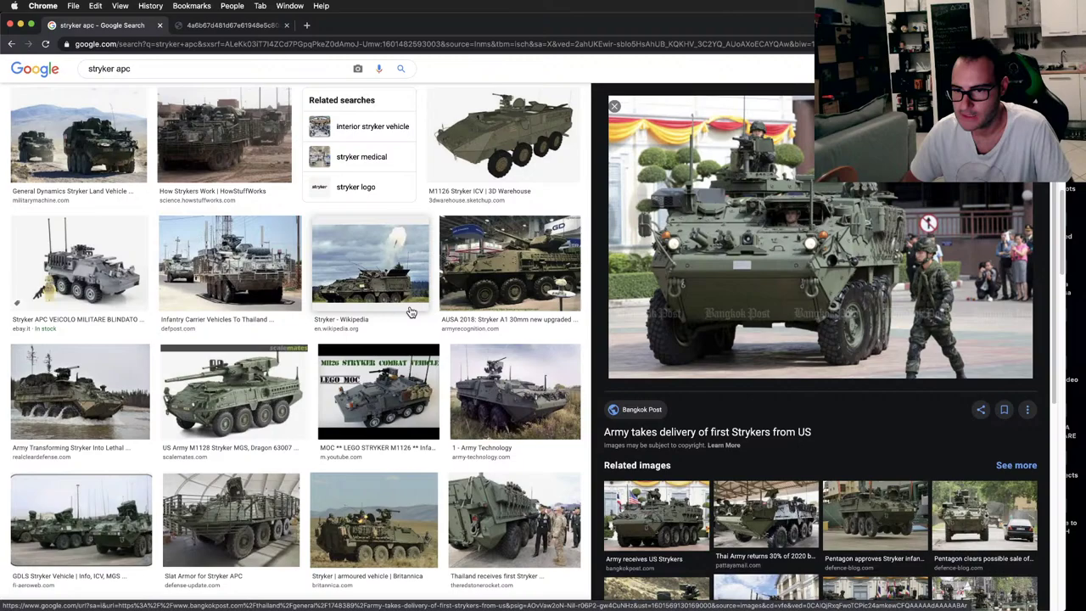
scroll(411, 313, down, 3)
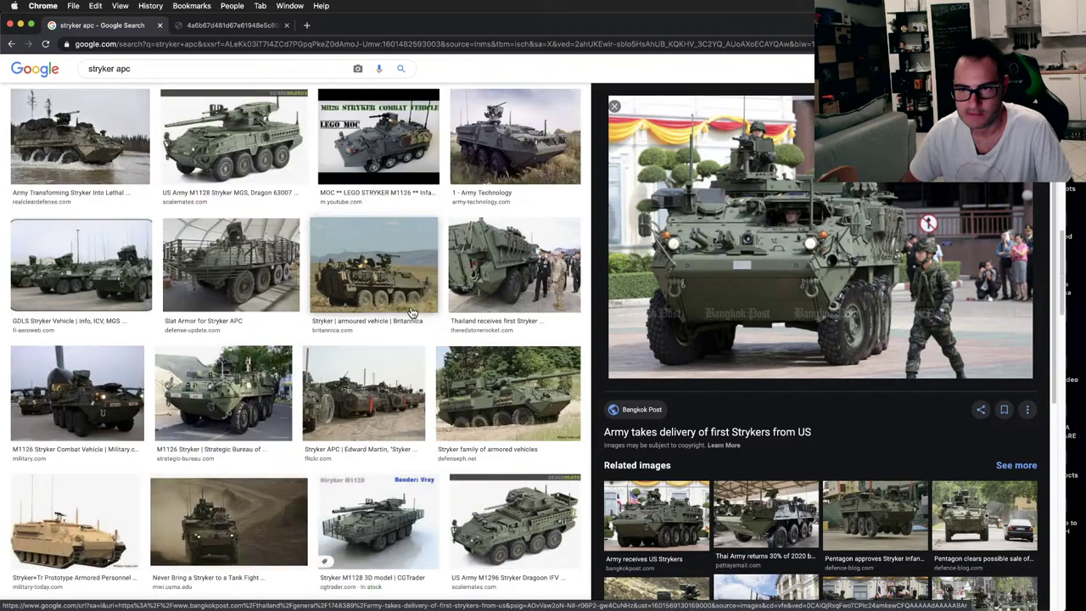
scroll(410, 313, down, 1)
click(517, 423)
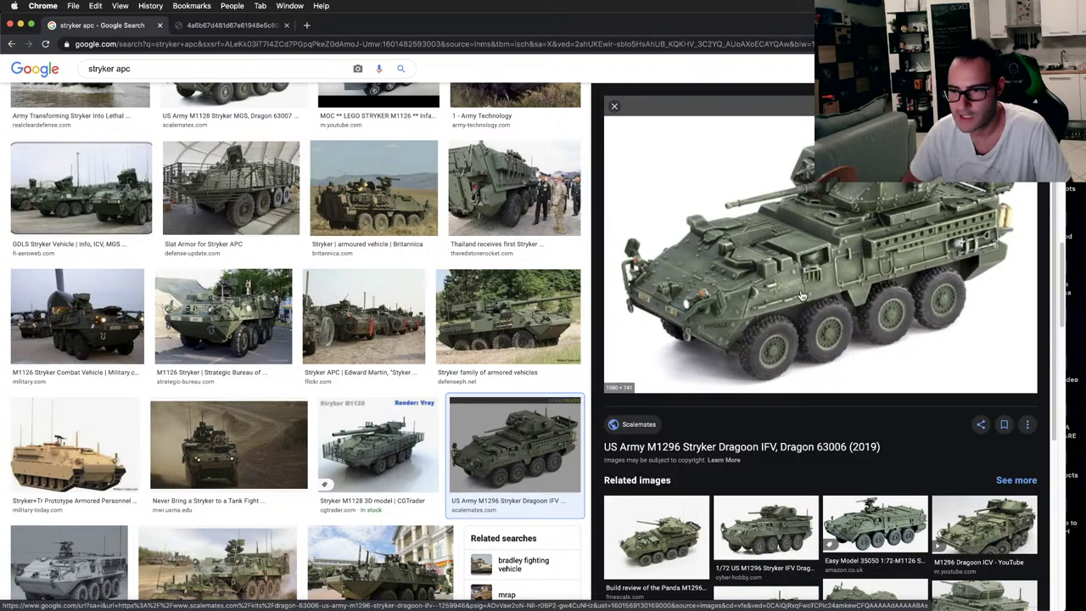
- Return to Studio and stand an orange Brick 1 x 1 x 3 on the grey front deck, just ahead of the orange side wall
key(super+Tab)
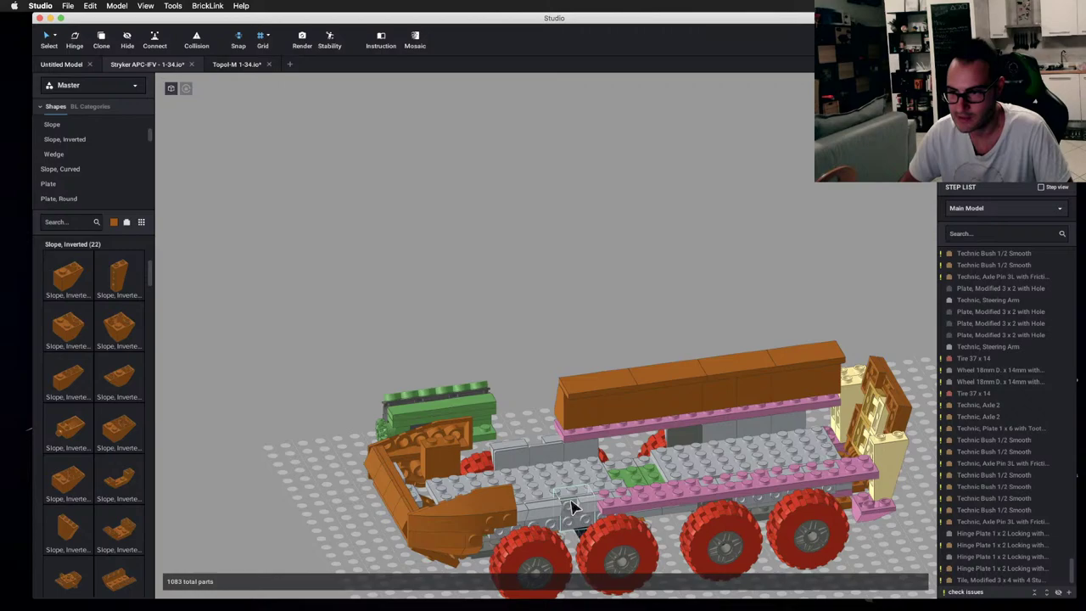
right_drag(570, 509, 541, 450)
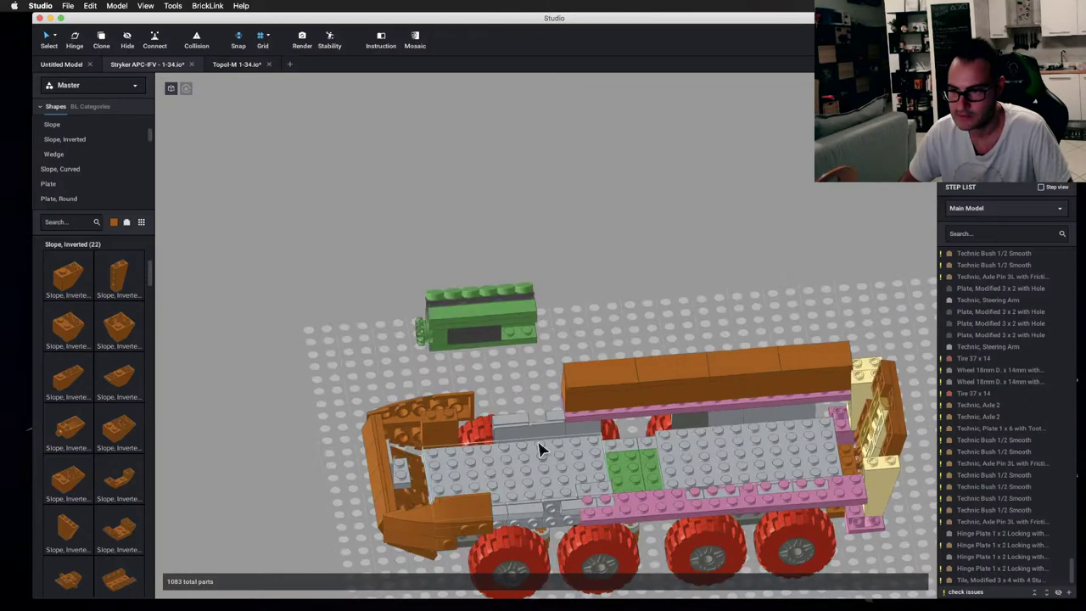
scroll(74, 161, up, 5)
click(74, 121)
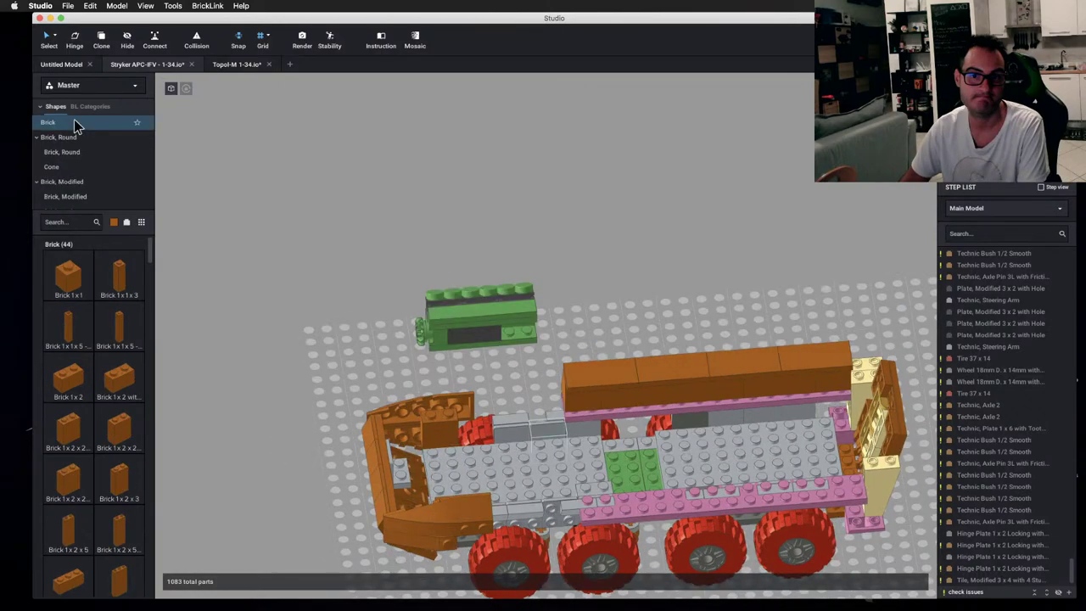
drag(119, 280, 560, 429)
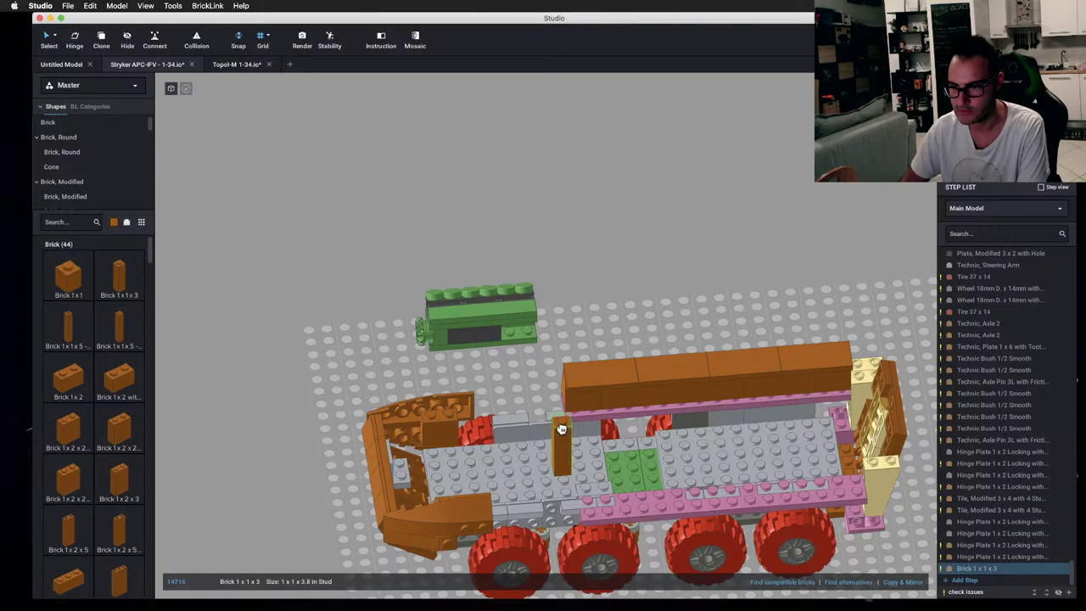
right_drag(561, 428, 601, 252)
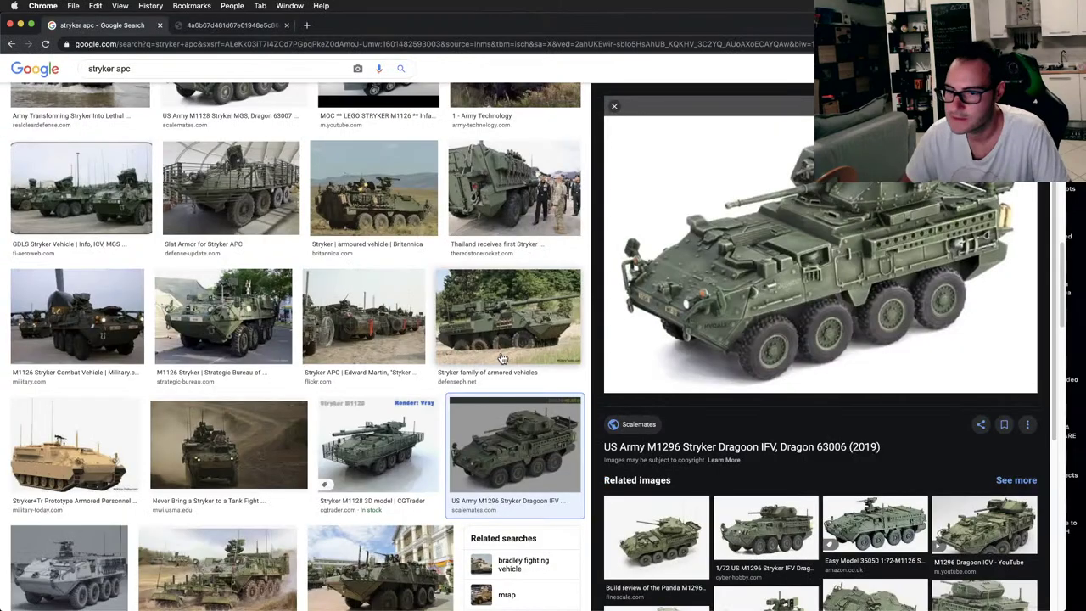
- Compare the Stryker side-view photo with further image results, including the laser weapon demo photo, to study the sloped front hull
scroll(475, 344, down, 3)
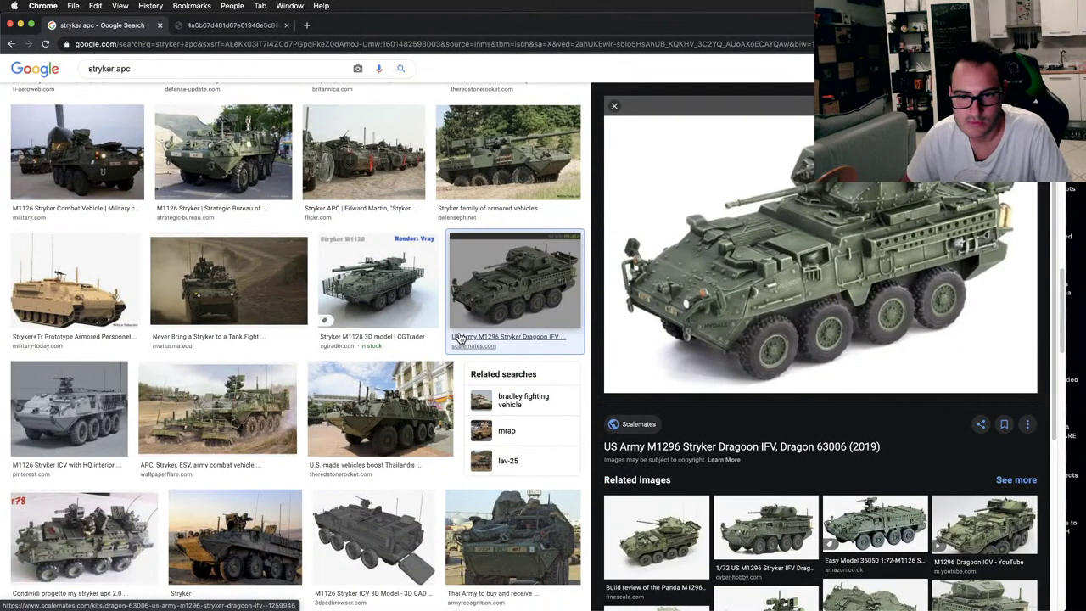
scroll(461, 335, down, 3)
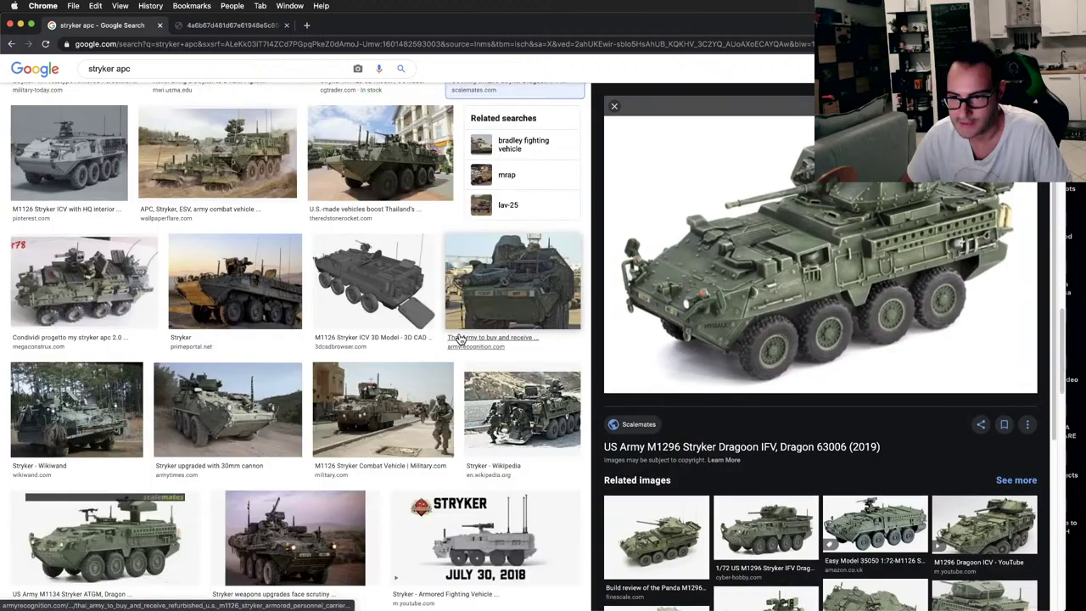
scroll(325, 153, down, 2)
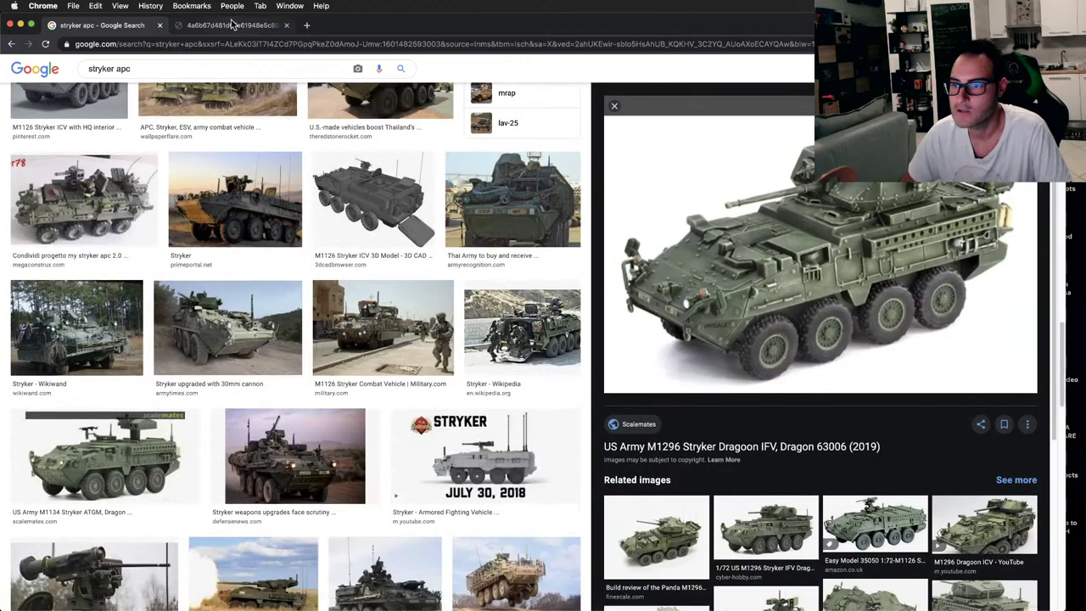
click(230, 24)
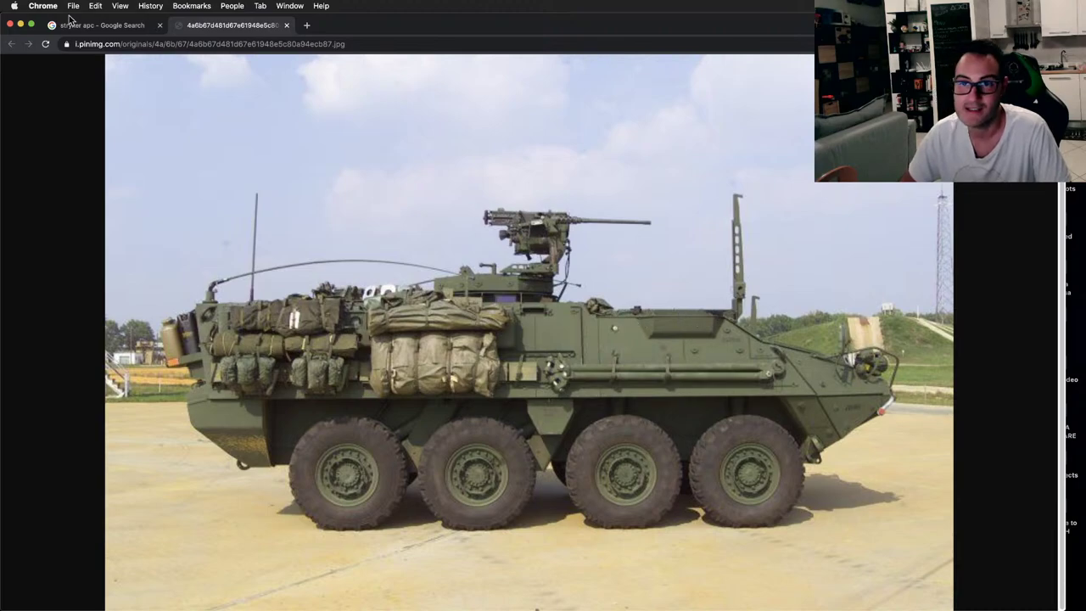
click(106, 26)
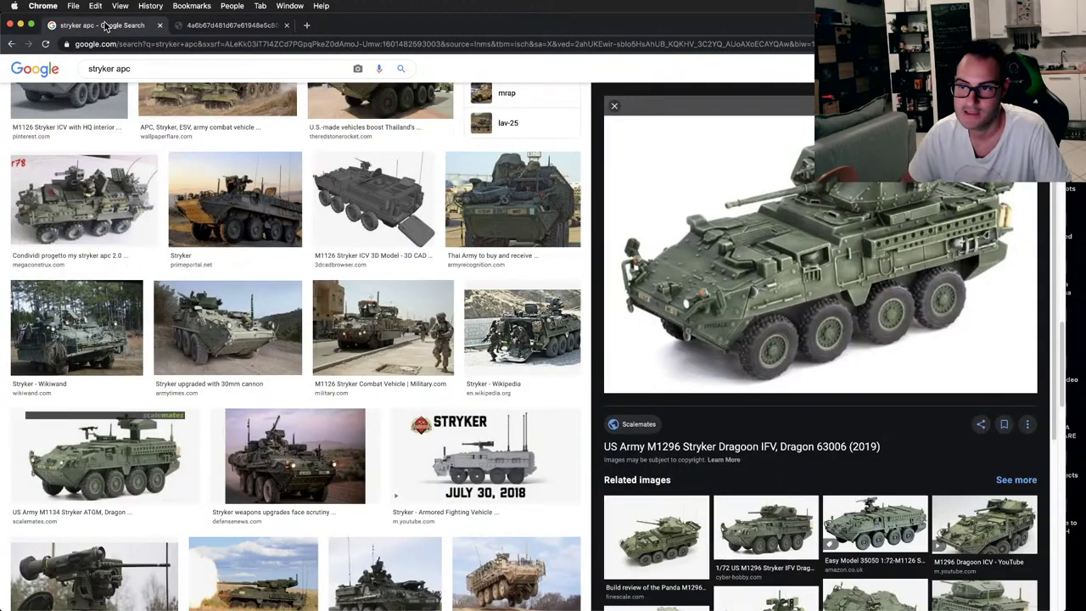
scroll(199, 191, down, 1)
click(243, 27)
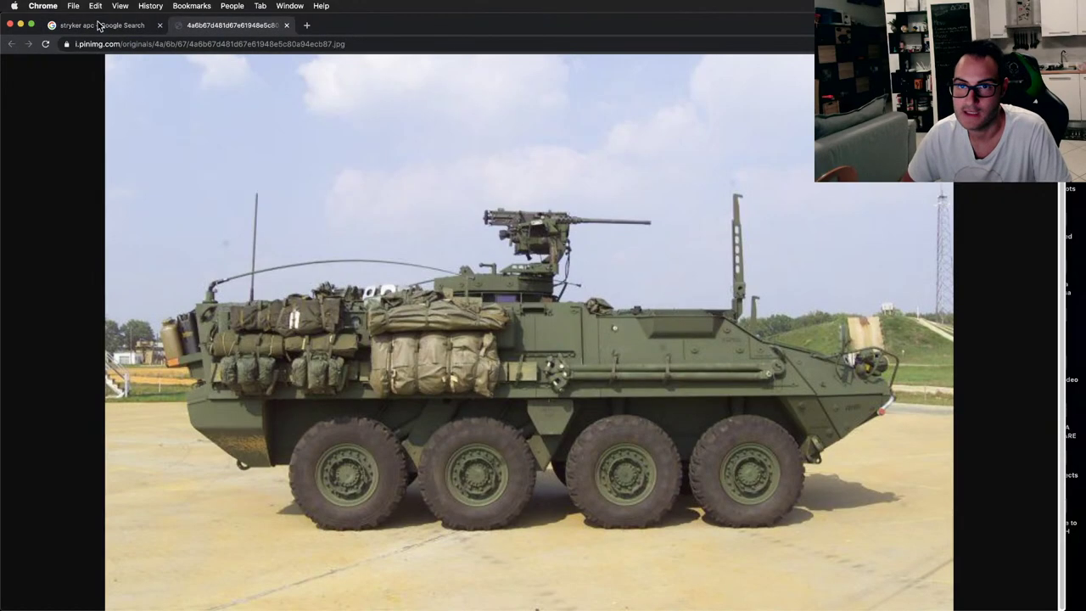
click(100, 26)
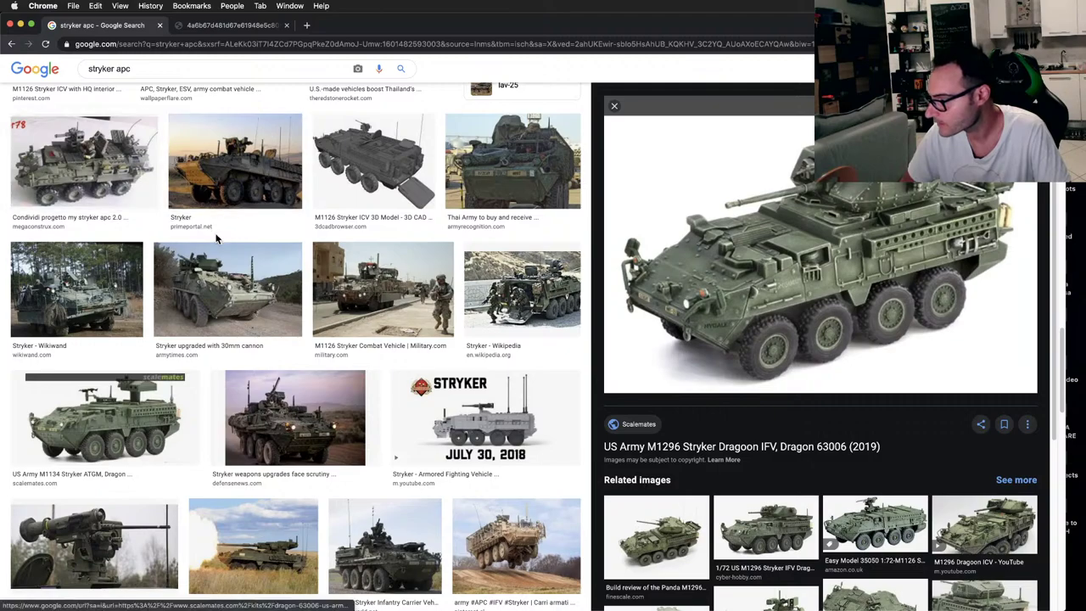
scroll(314, 277, down, 3)
scroll(313, 278, down, 2)
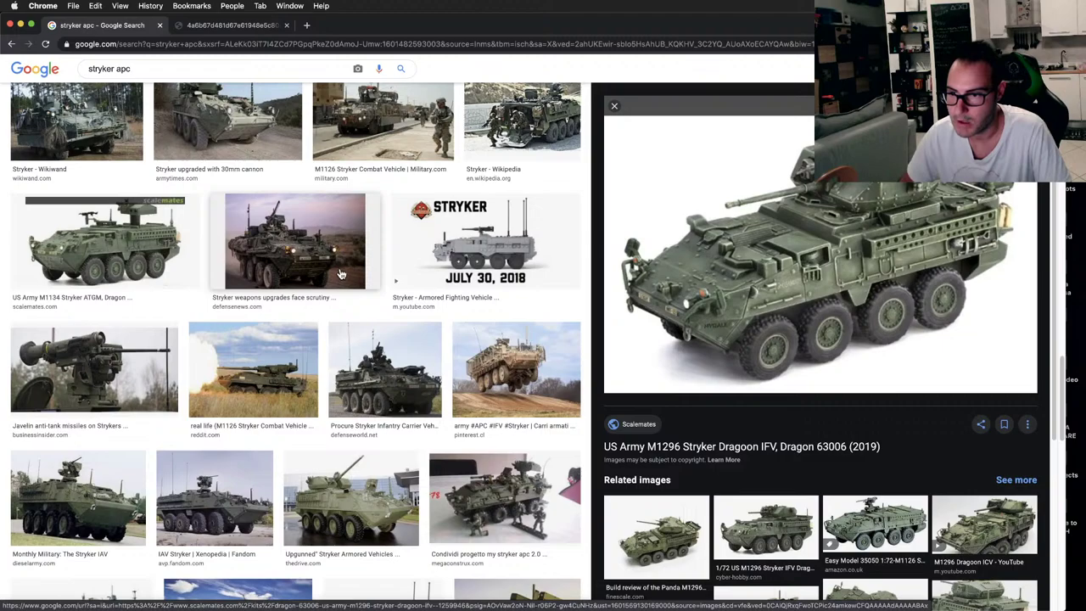
scroll(339, 273, down, 4)
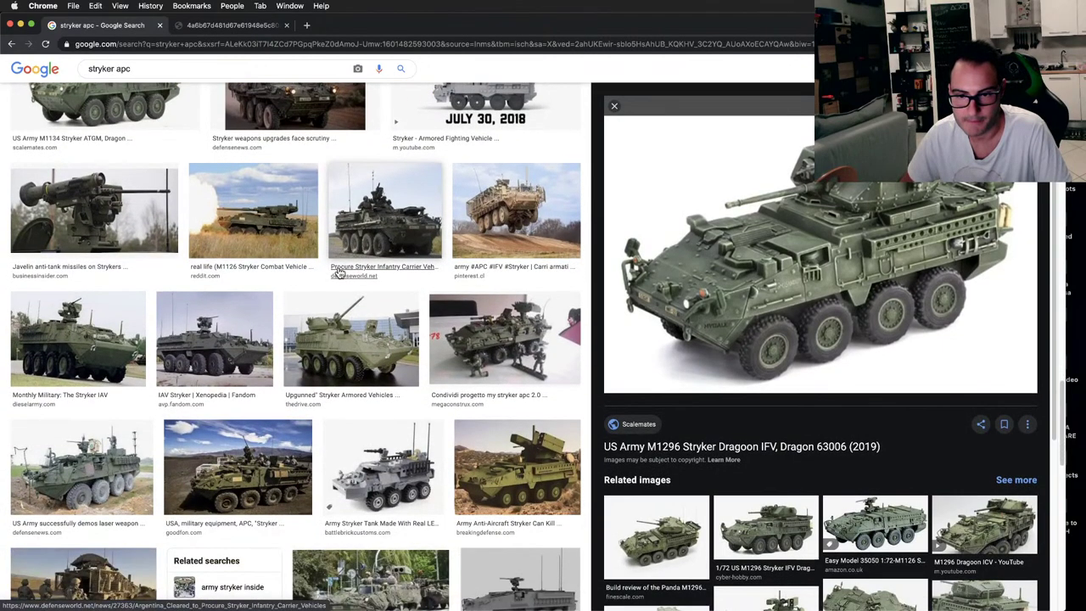
click(109, 441)
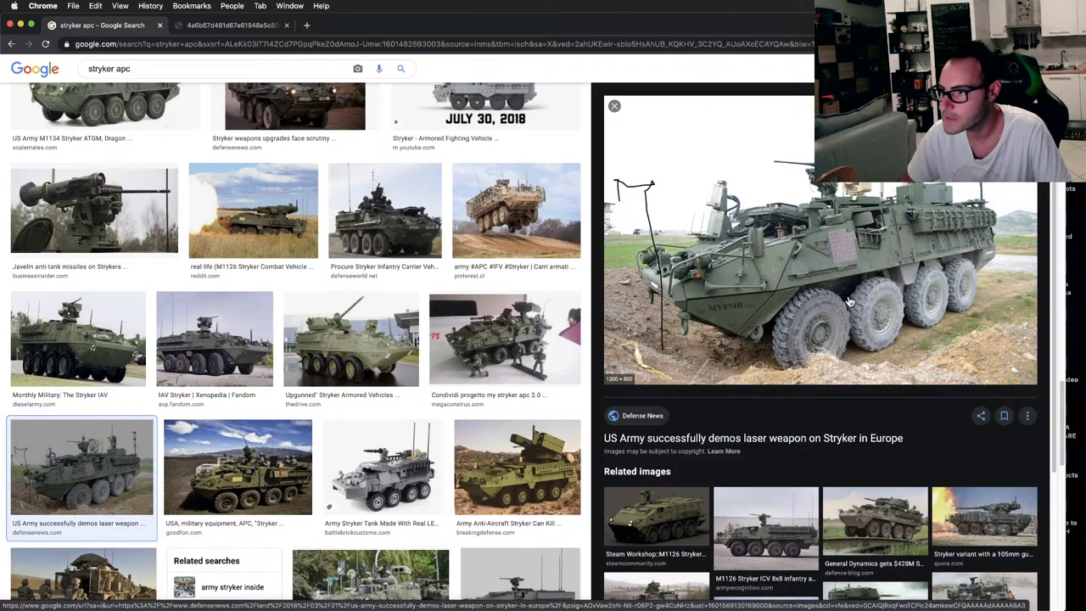
- Back in Studio, clone the nose's Hinge Plate 1 x 2 Locking with 1 Finger and place it on top of the 1 x 1 x 3 brick
key(super+Tab)
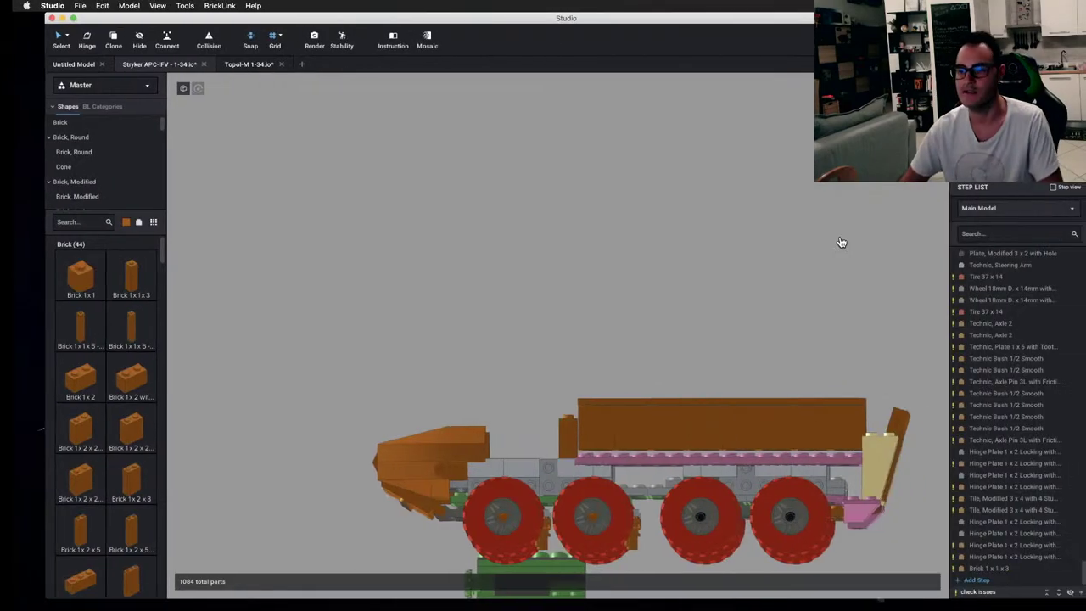
mouse_move(550, 368)
right_down()
mouse_move(520, 383)
mouse_move(554, 340)
mouse_move(579, 422)
right_up()
click(471, 507)
key(c)
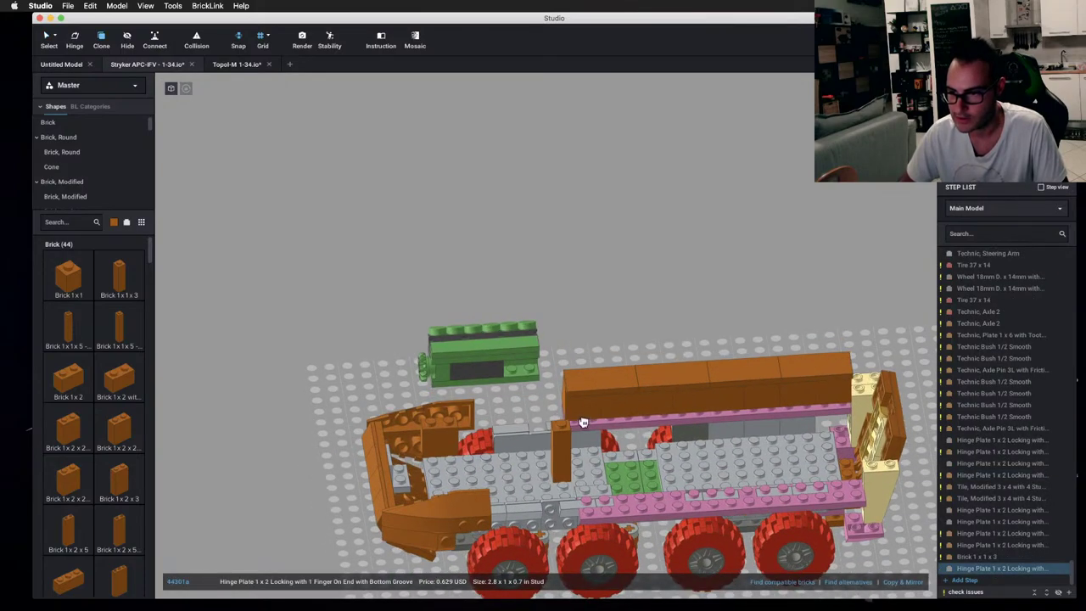
click(574, 423)
right_drag(642, 431, 627, 392)
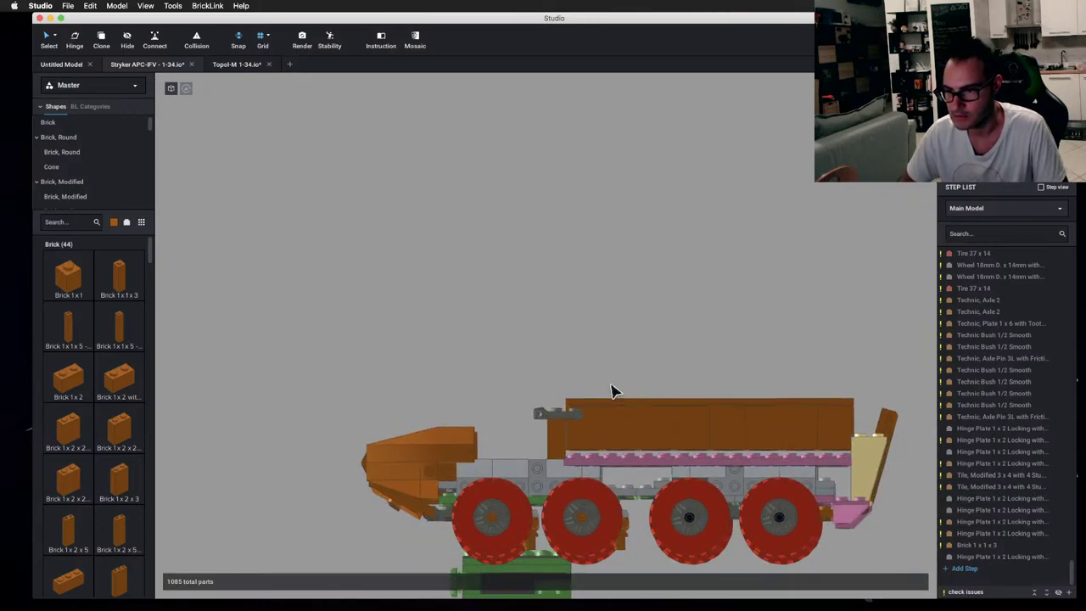
- Clone the orange Hinge Plate 1 x 2 Locking with 2 Fingers from under the nose and connect it to the grey hinge plate on the brick
mouse_move(518, 379)
right_down()
mouse_move(523, 475)
mouse_move(511, 447)
mouse_move(448, 467)
right_up()
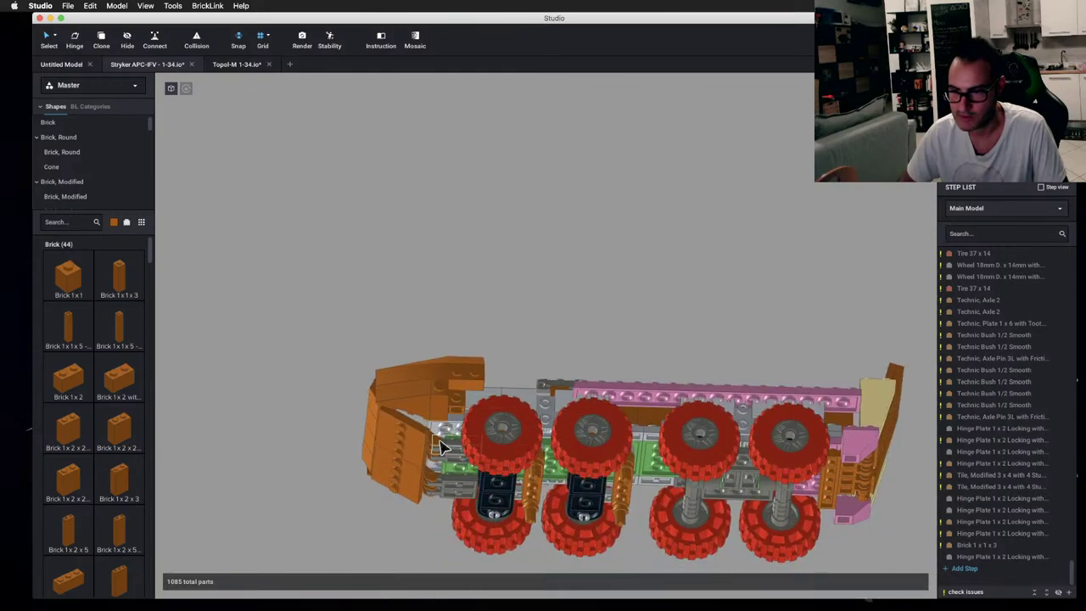
click(445, 443)
key(c)
right_drag(488, 319, 487, 346)
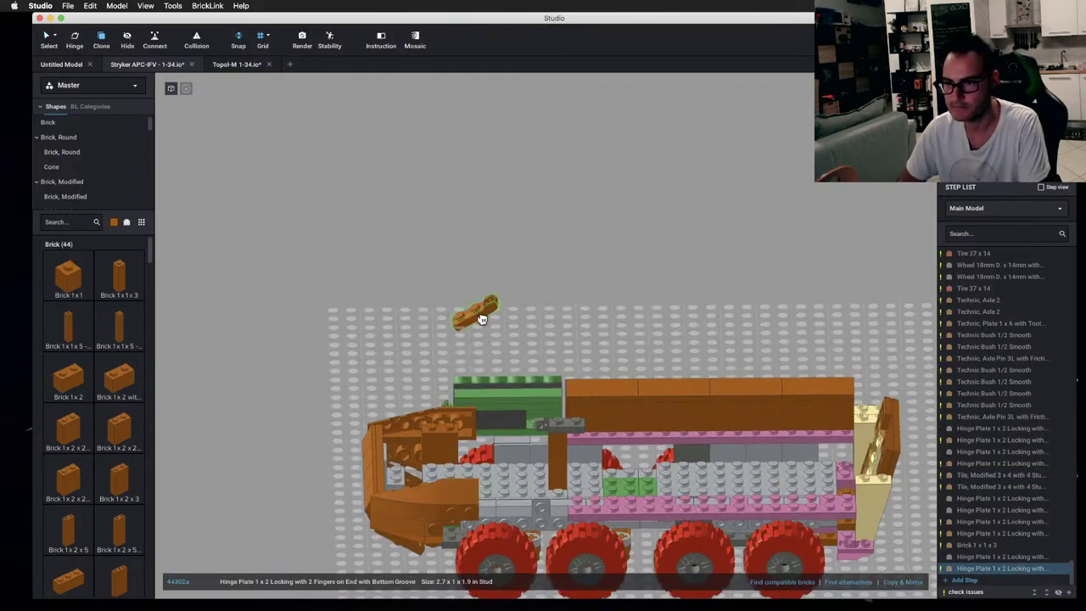
click(565, 421)
drag(629, 435, 628, 426)
click(427, 322)
right_drag(427, 322, 453, 330)
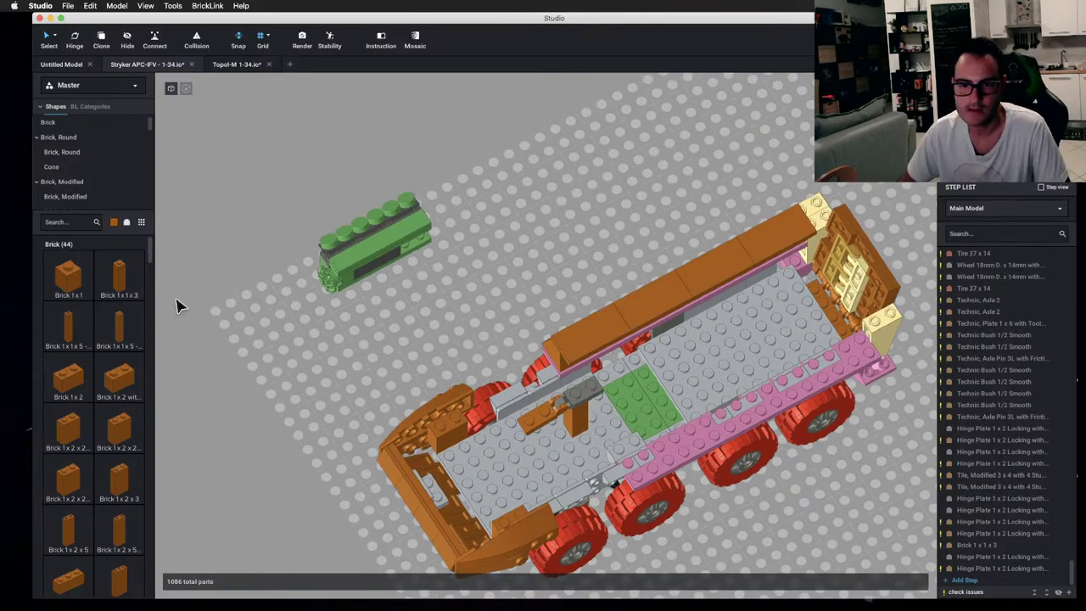
- Place an orange Plate 4 x 8 on the two-finger hinge plate so it reaches forward over the nose
scroll(85, 175, down, 5)
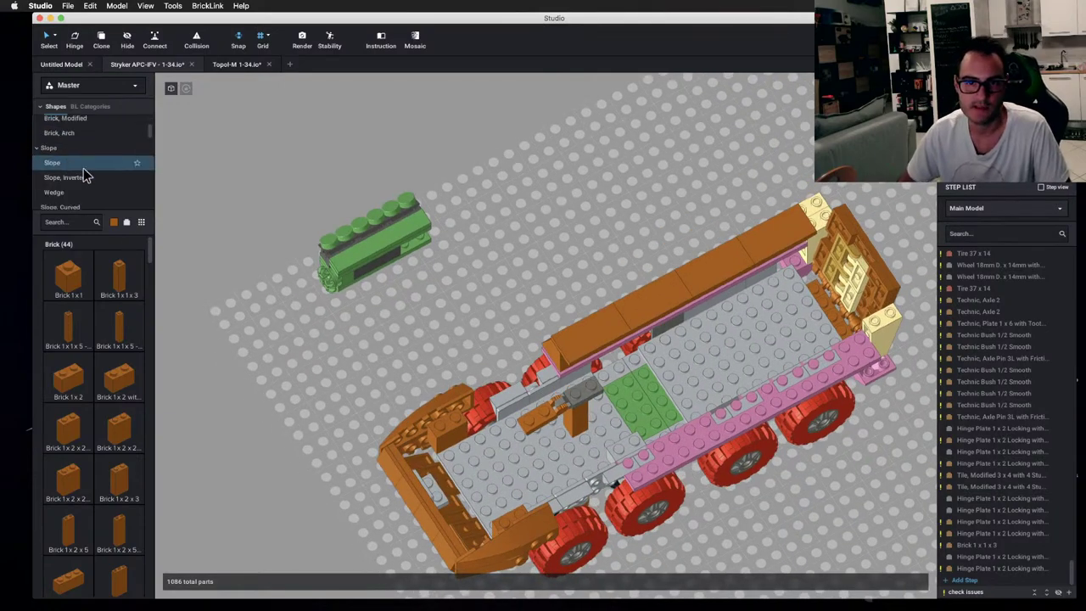
click(82, 192)
scroll(93, 411, down, 6)
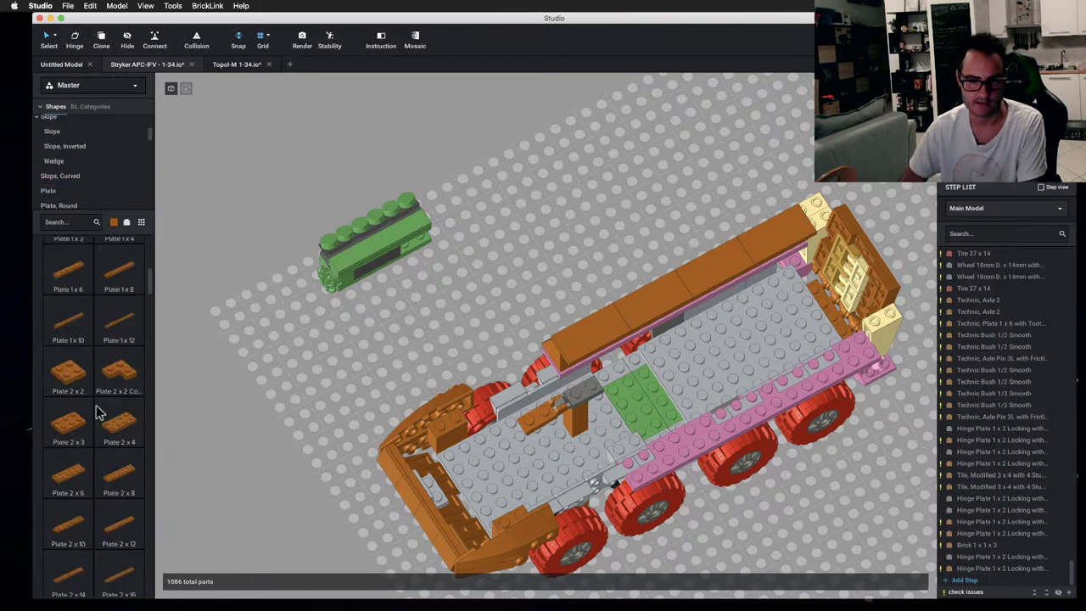
scroll(102, 414, down, 2)
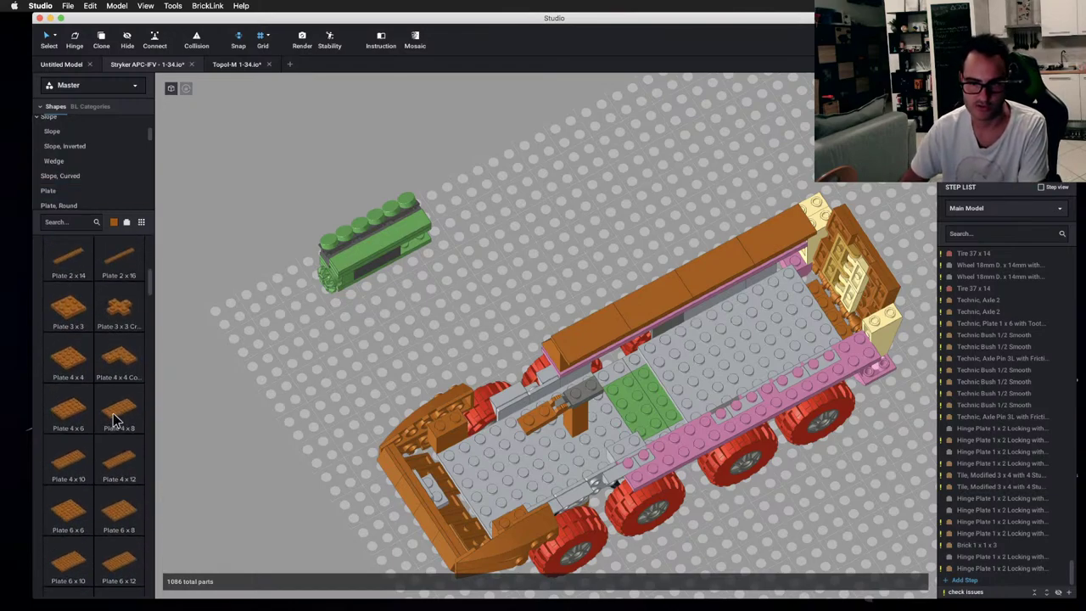
drag(117, 416, 501, 448)
click(489, 296)
- Tilt the two-finger hinge plate together with its Plate 4 x 8 downward until the plate's front end rests on the nose
right_drag(490, 296, 458, 245)
click(519, 418)
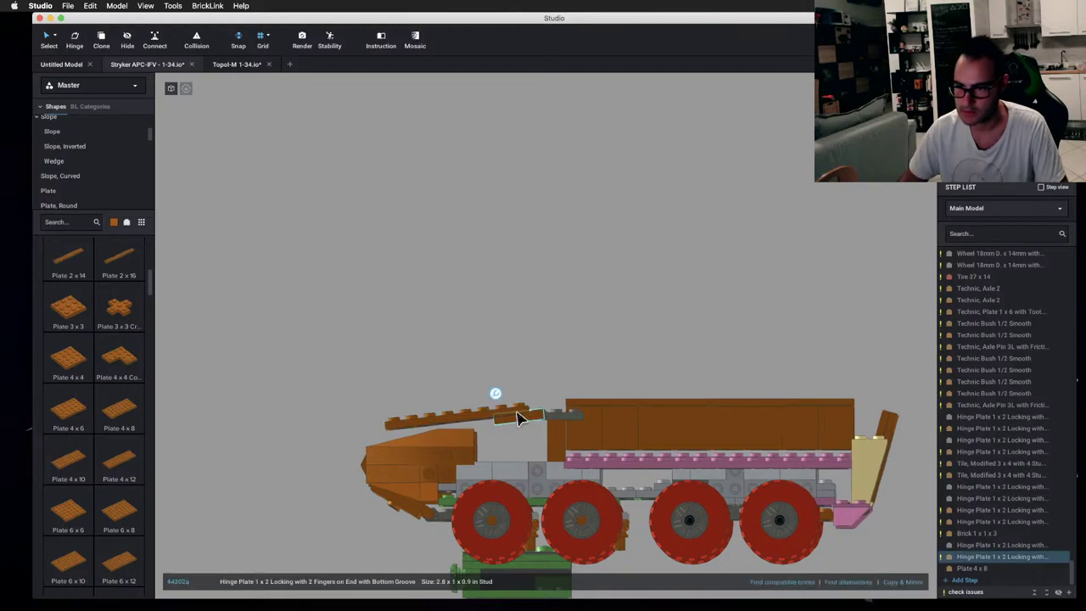
shift+click(509, 411)
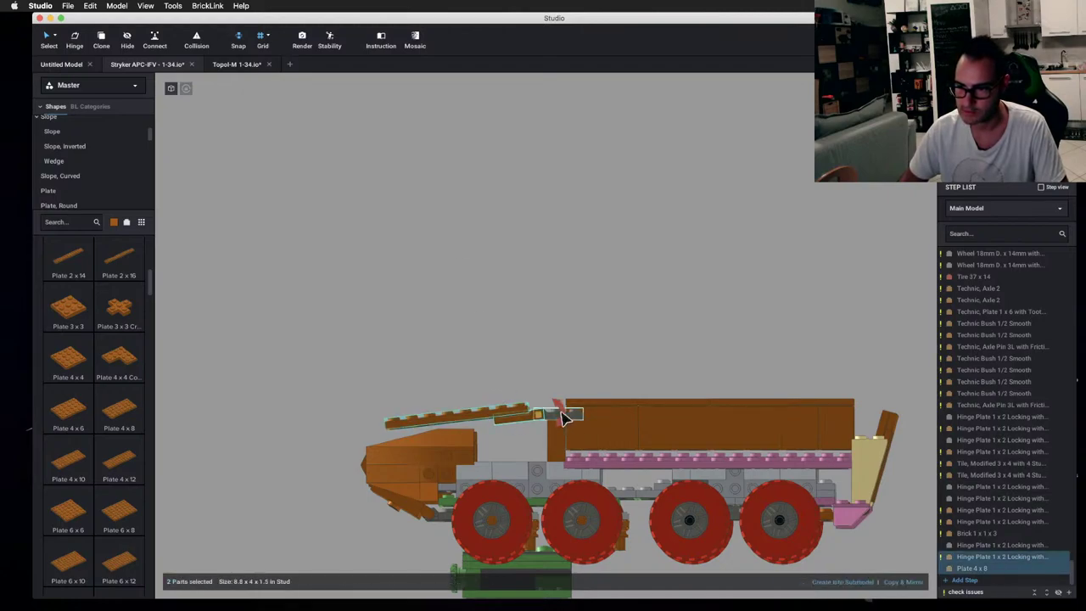
drag(567, 415, 631, 396)
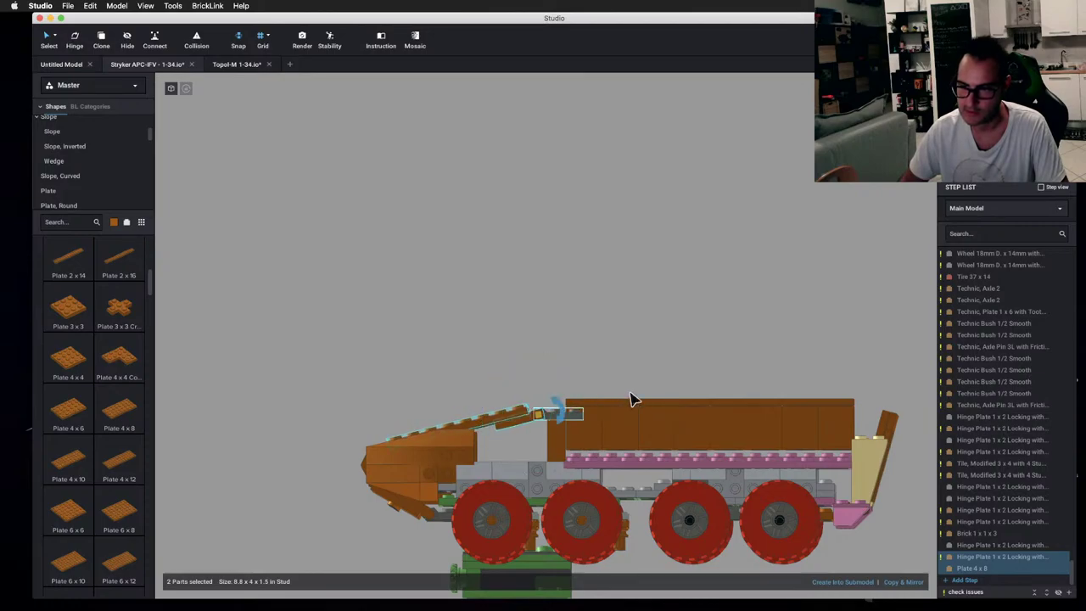
right_drag(630, 395, 479, 354)
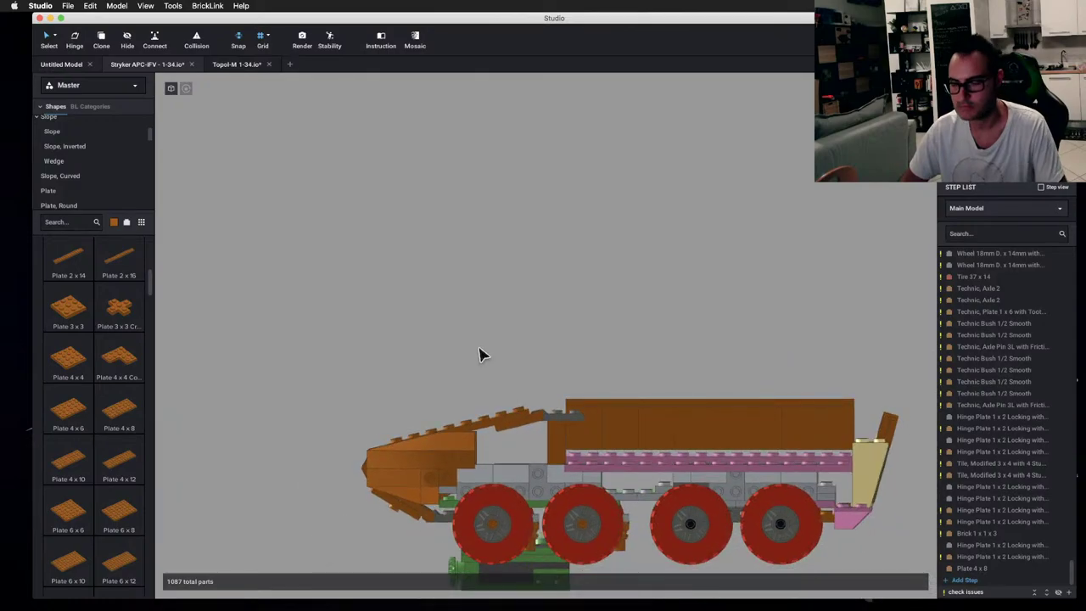
- Check the tilted plate's slope against the Stryker reference photo and from the side and above
key(super+Tab)
key(super+Tab)
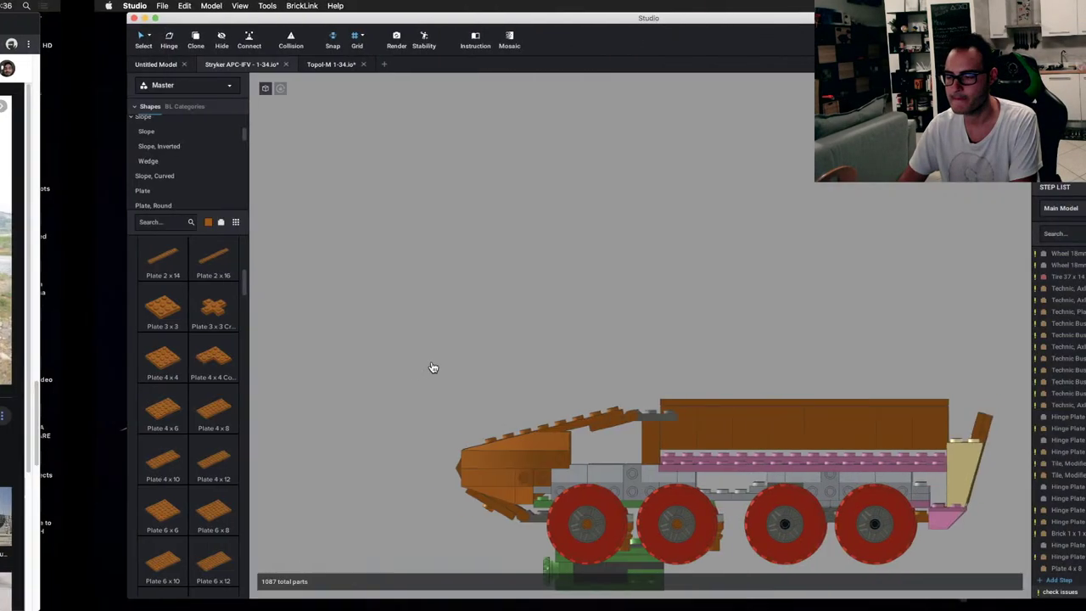
scroll(363, 343, up, 1)
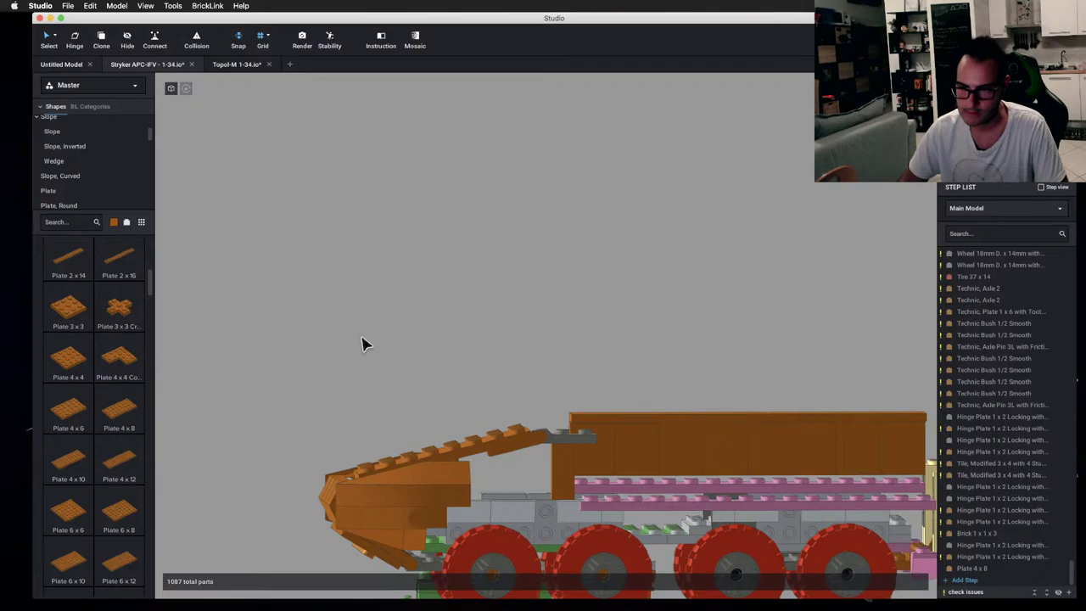
right_drag(363, 343, 362, 371)
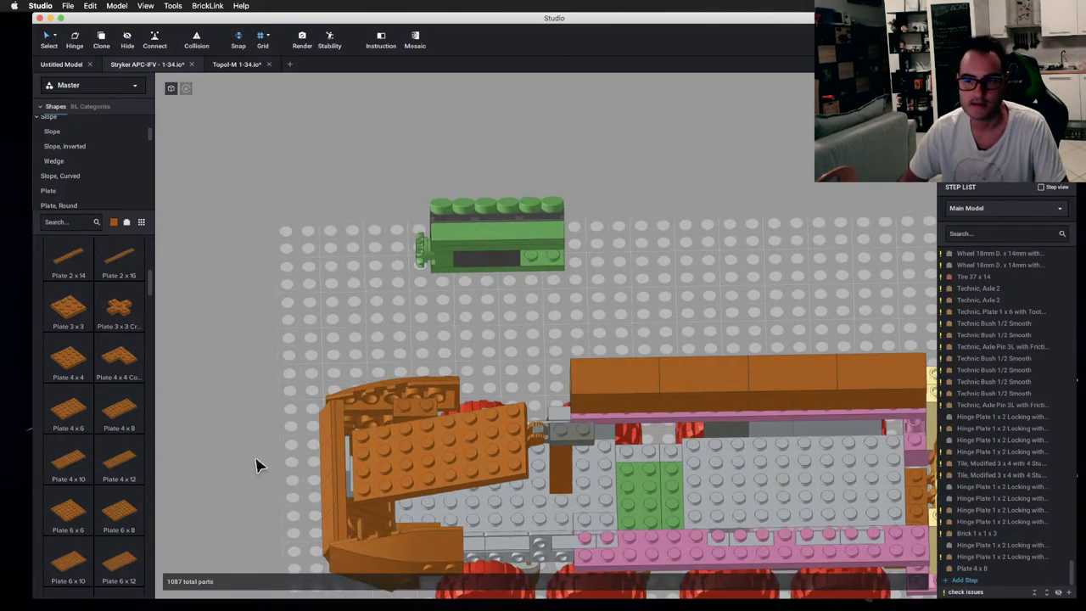
right_drag(257, 465, 365, 430)
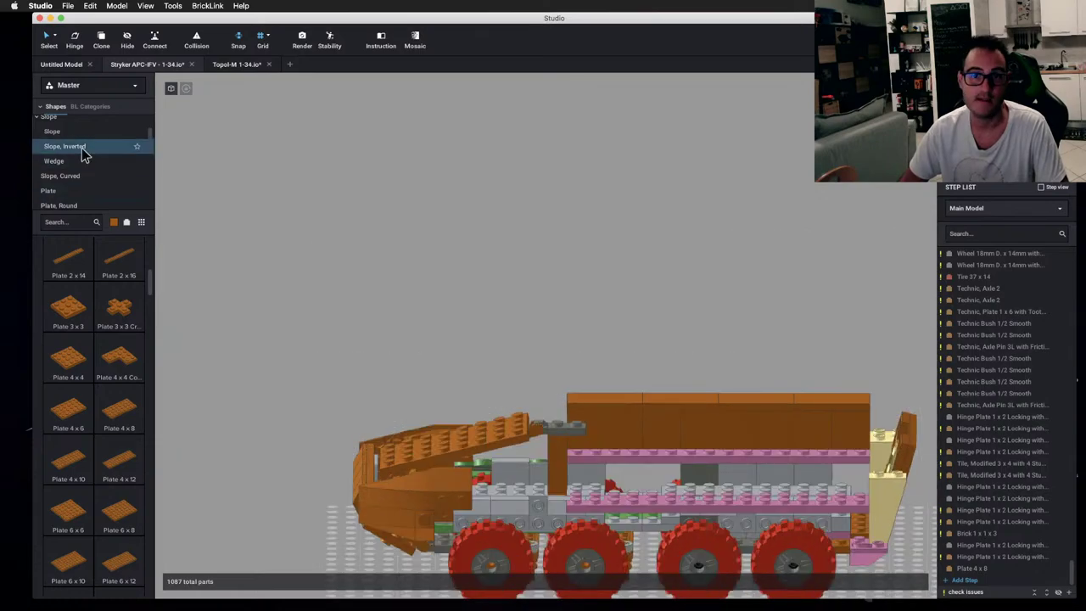
- Lay an orange Tile 2 x 4 across the front of the sloped plate and clone a second one beside it
scroll(80, 161, down, 4)
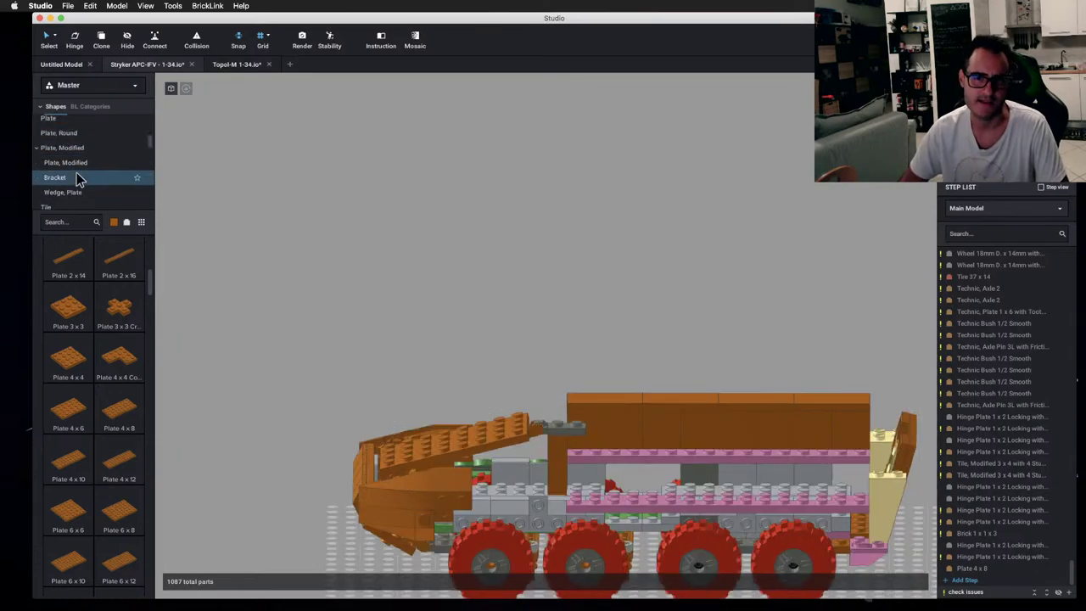
scroll(77, 183, down, 1)
click(50, 200)
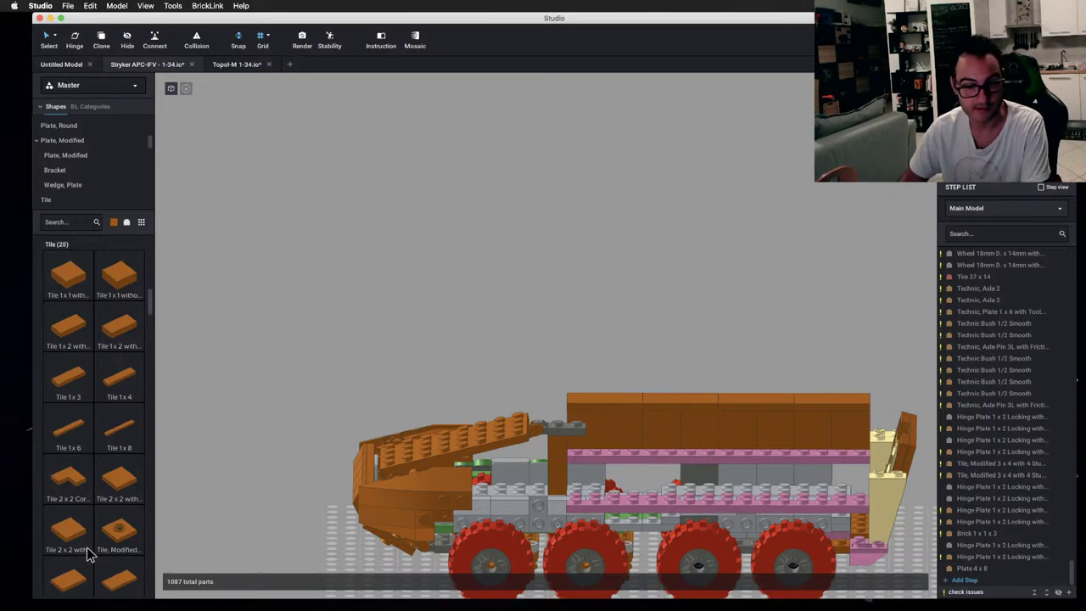
scroll(89, 553, down, 2)
drag(116, 538, 388, 428)
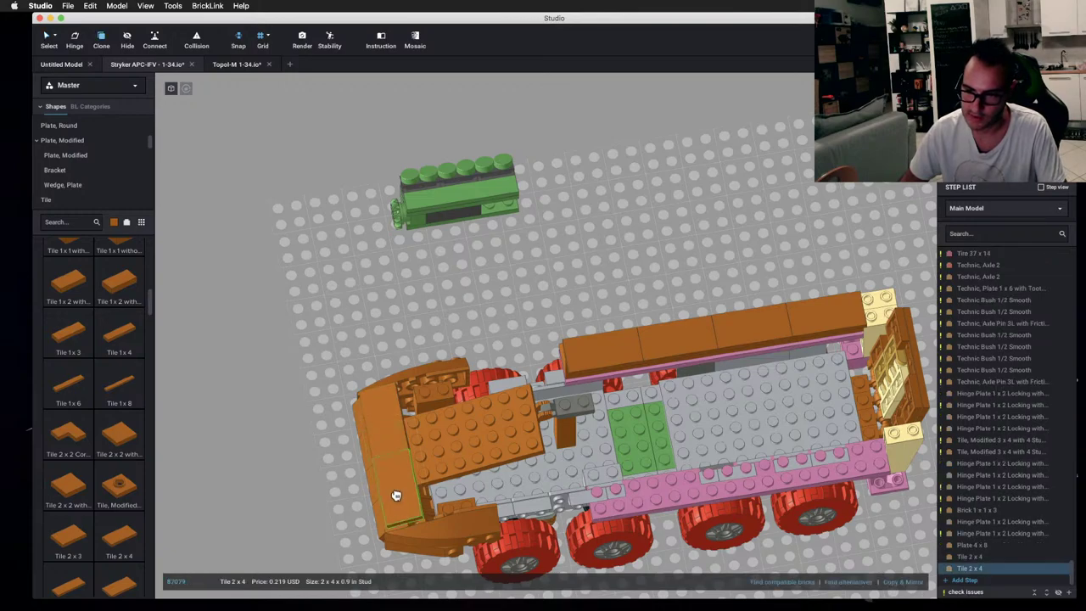
- Clone the front pair of 2 x 4 tiles into three more rows going rearward up the sloped plate
key(1)
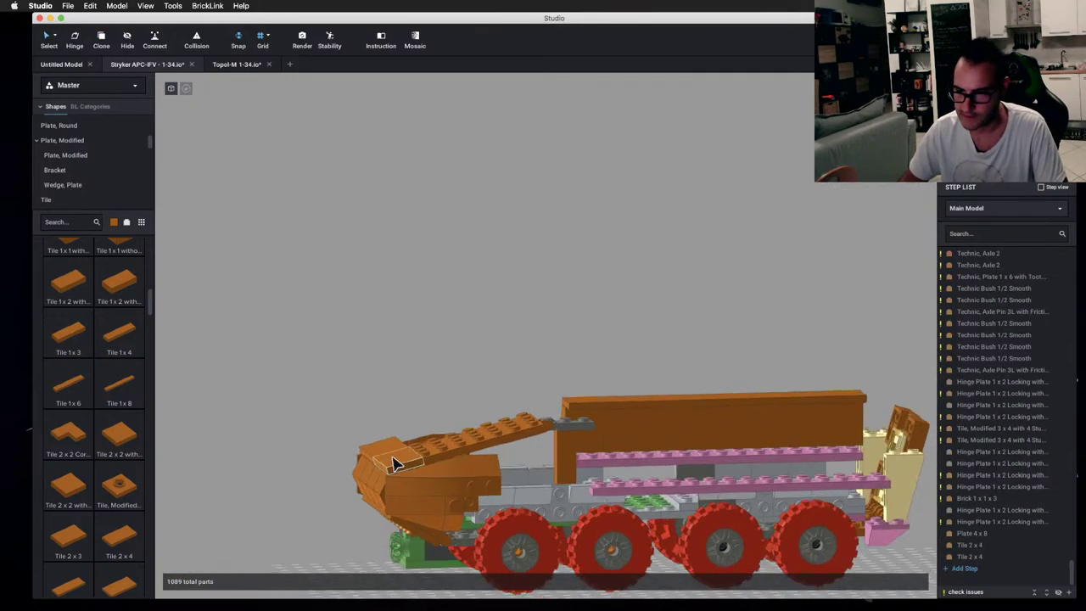
key(3)
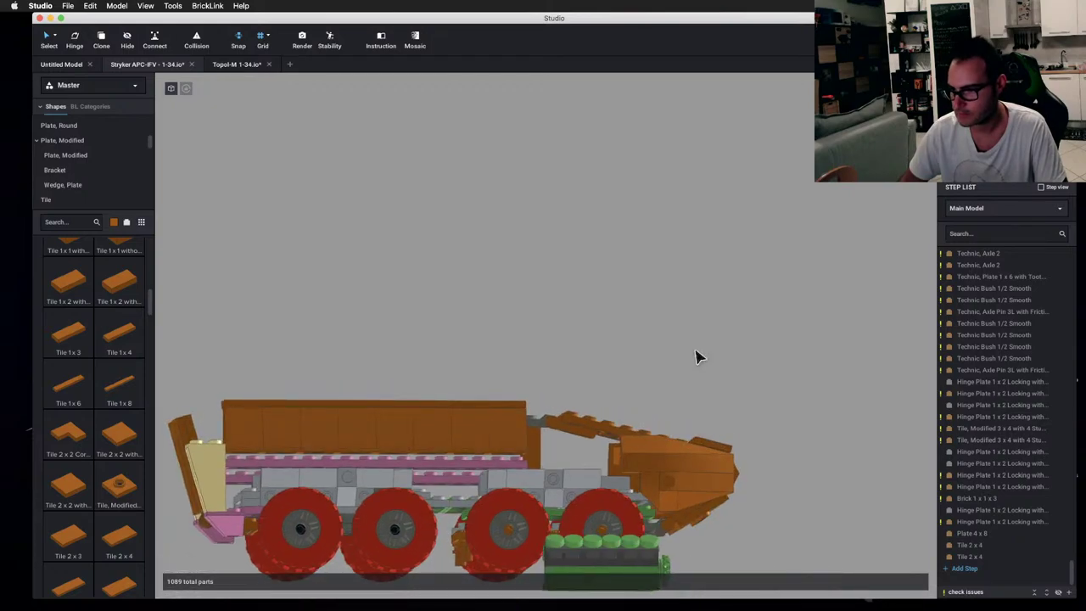
right_drag(696, 356, 381, 416)
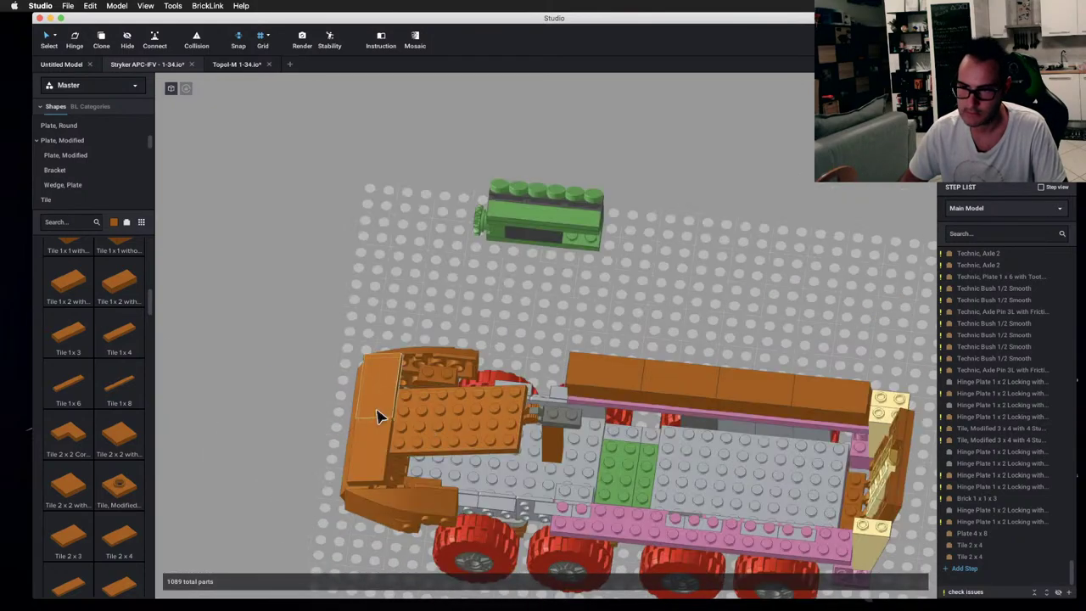
click(379, 439)
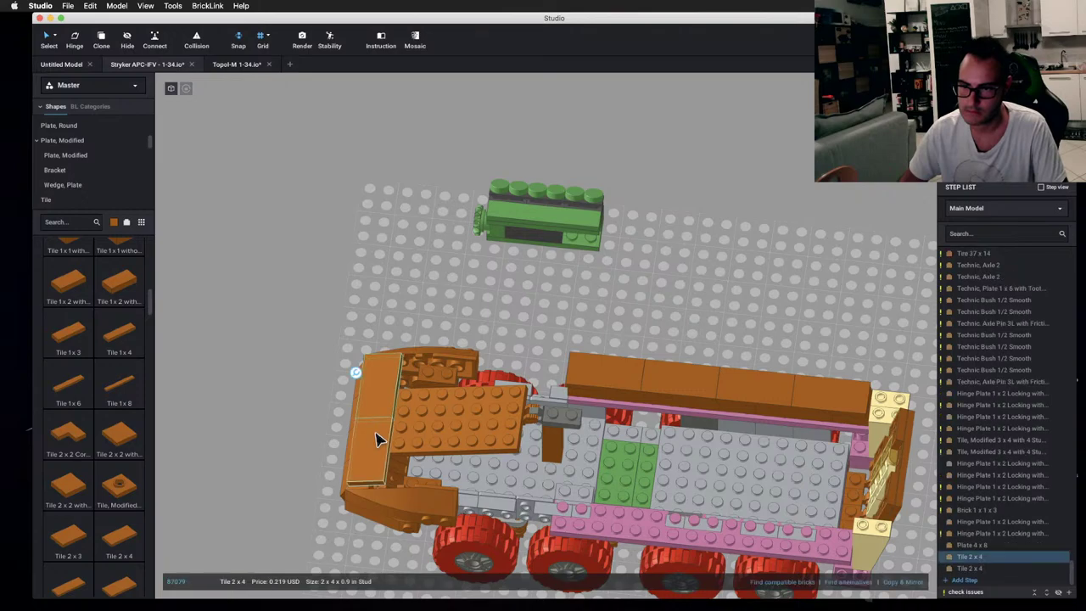
click(905, 582)
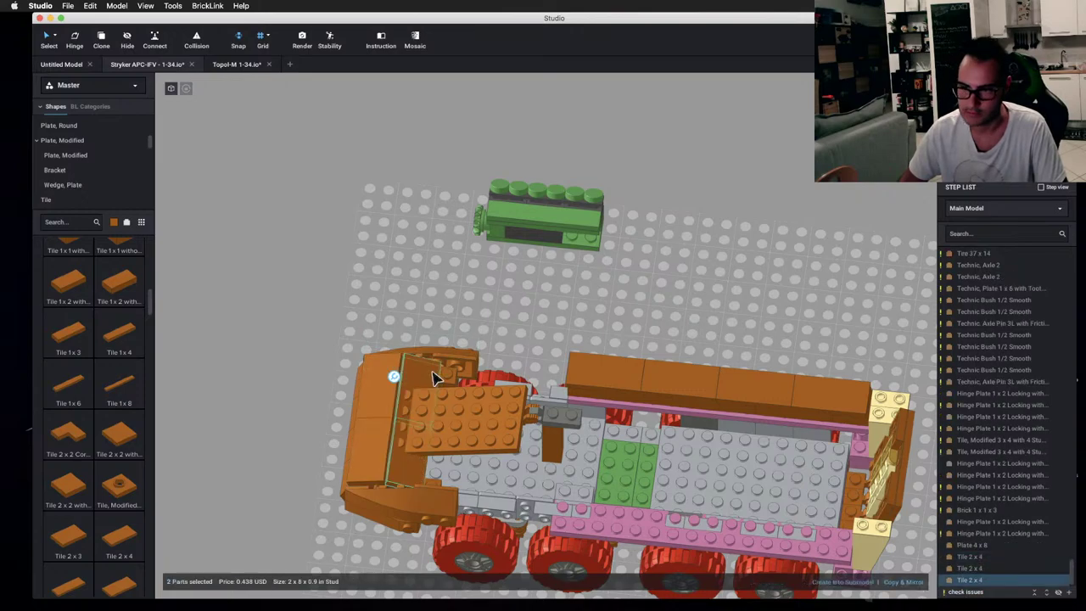
click(415, 368)
drag(417, 371, 487, 419)
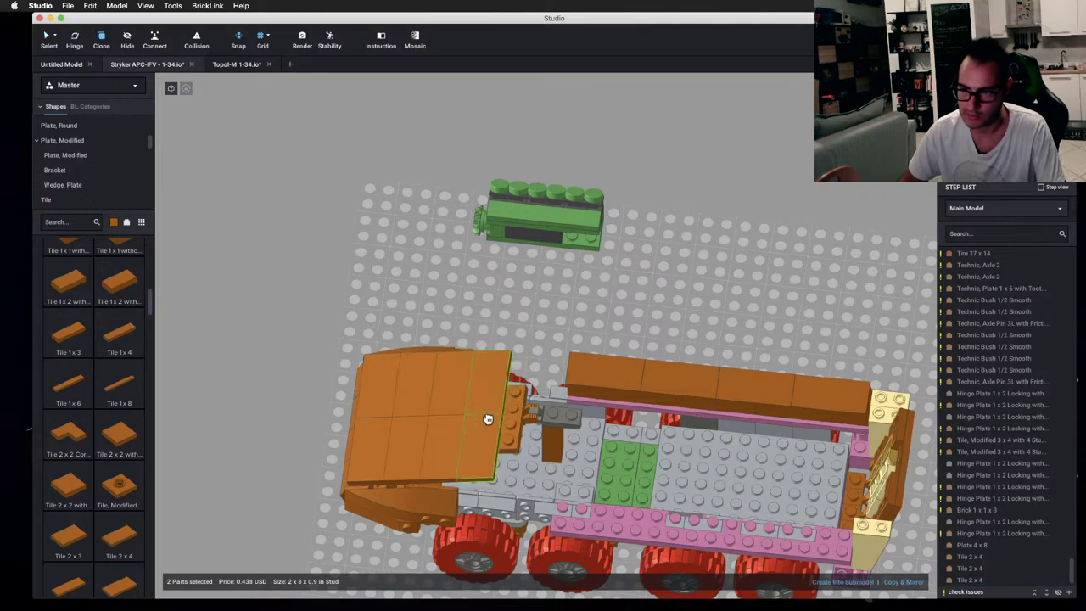
- Clone the rearmost pair of 2 x 4 tiles once more to extend the slope up to the hinge
right_drag(506, 424, 480, 393)
scroll(554, 381, down, 3)
scroll(552, 364, up, 3)
scroll(555, 344, up, 2)
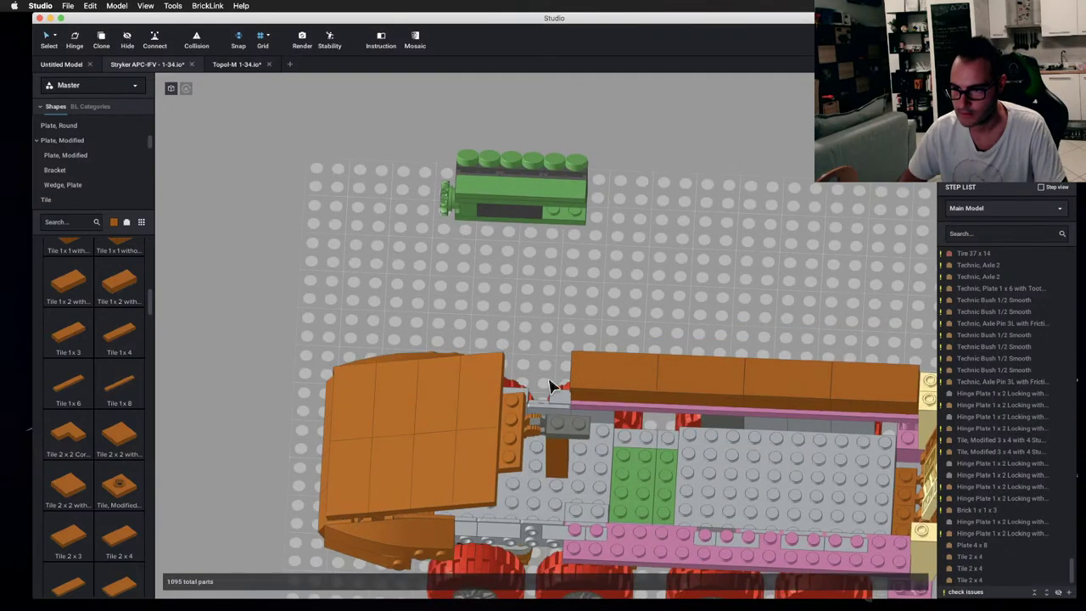
click(479, 472)
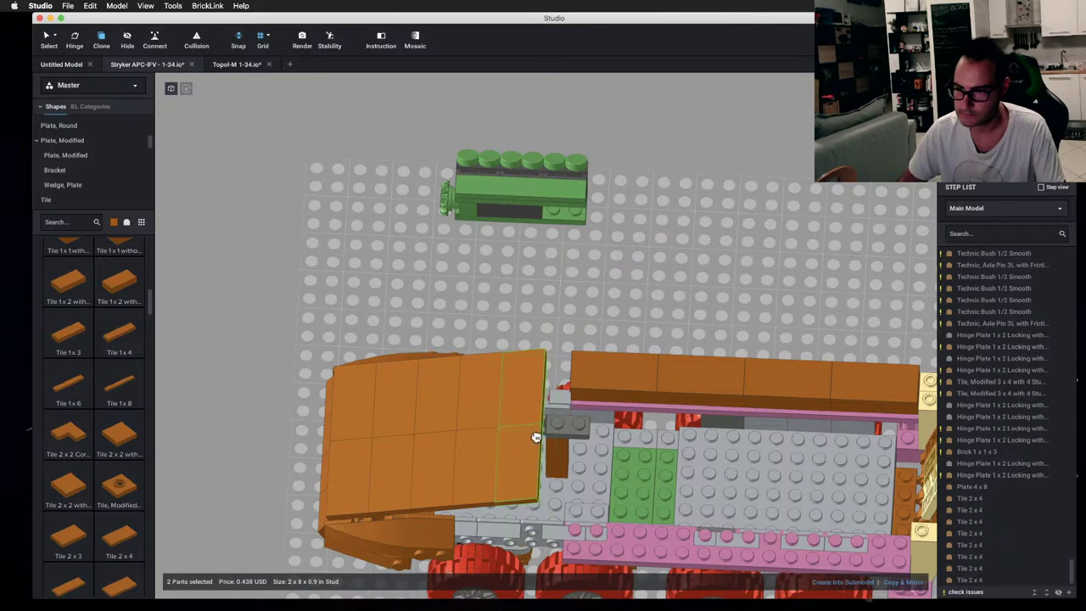
right_drag(644, 435, 661, 397)
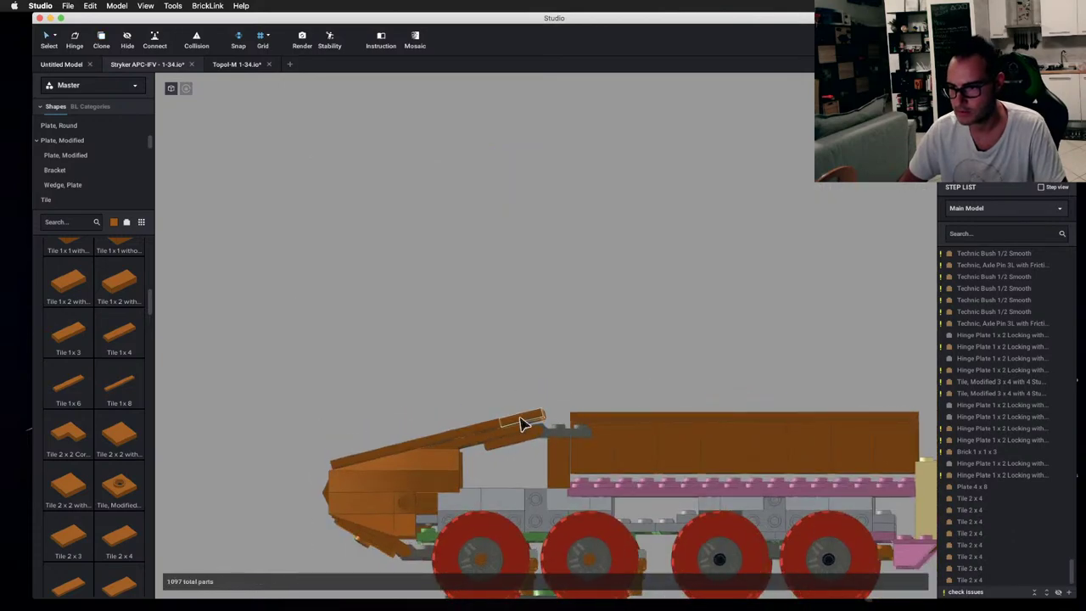
- View the tiled slope, then switch to Chrome to study the Stryker side-view and laser weapon demo photos
scroll(611, 364, down, 5)
right_drag(631, 375, 686, 339)
scroll(797, 399, up, 5)
key(super+Tab)
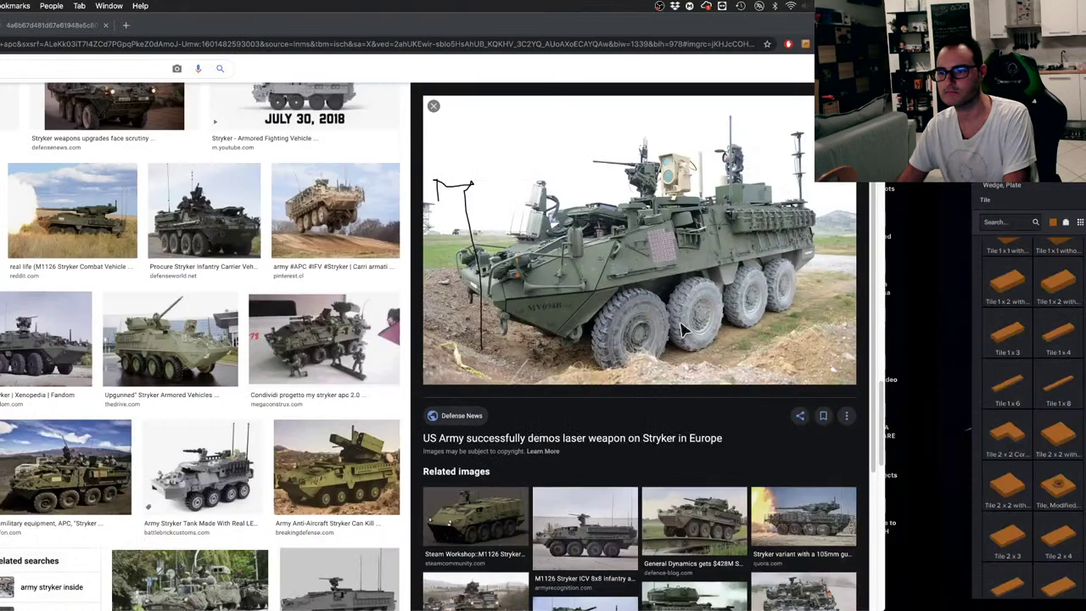
click(34, 25)
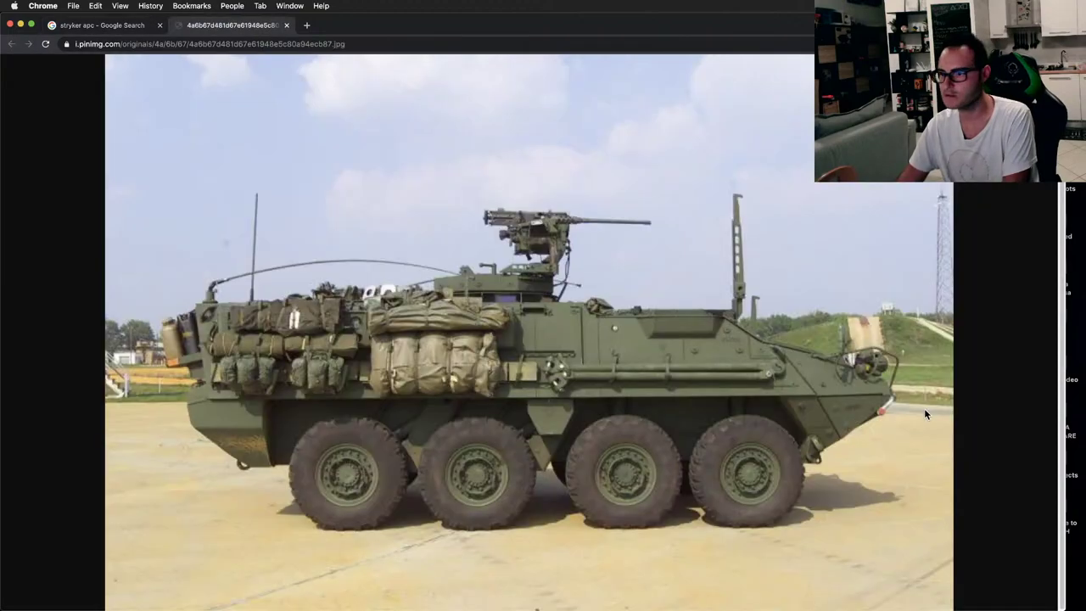
click(106, 29)
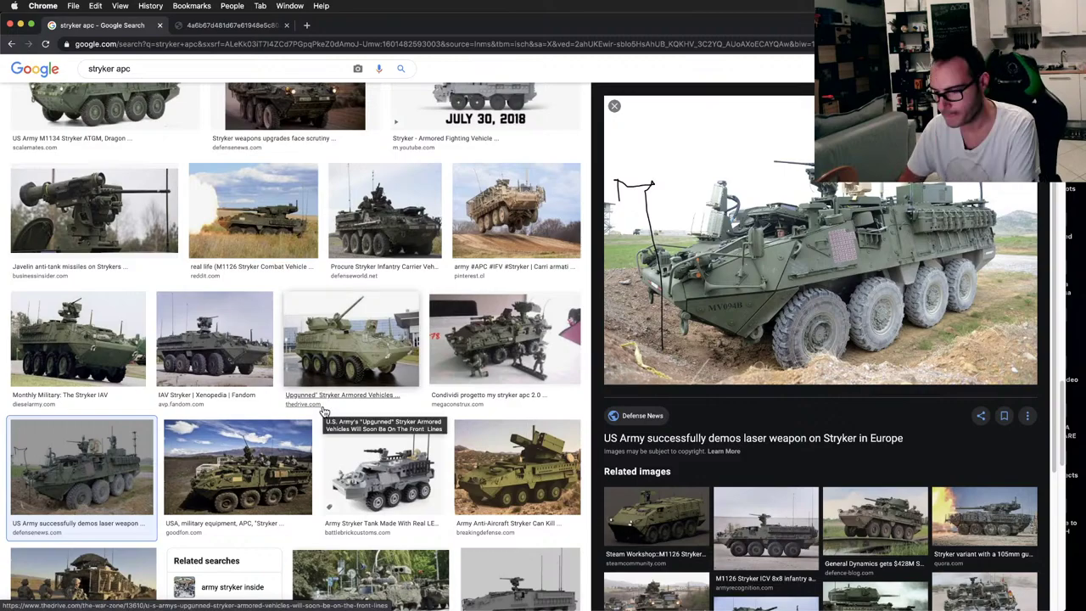
- Return to Studio and inspect the tiled front slope from both front corners and in side view
key(super+Tab)
right_drag(366, 502, 552, 417)
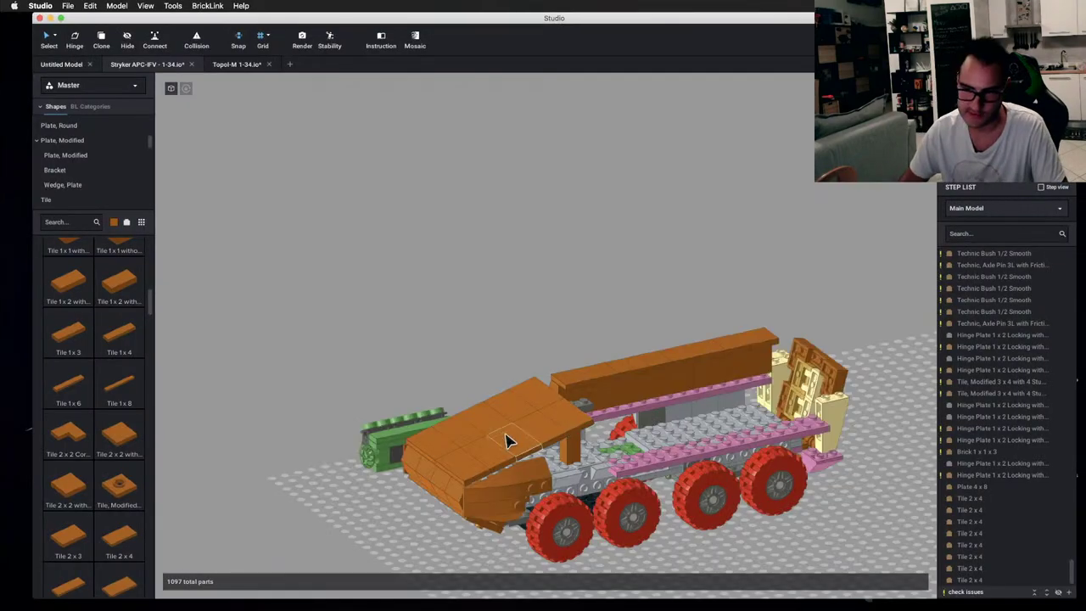
right_drag(490, 452, 552, 447)
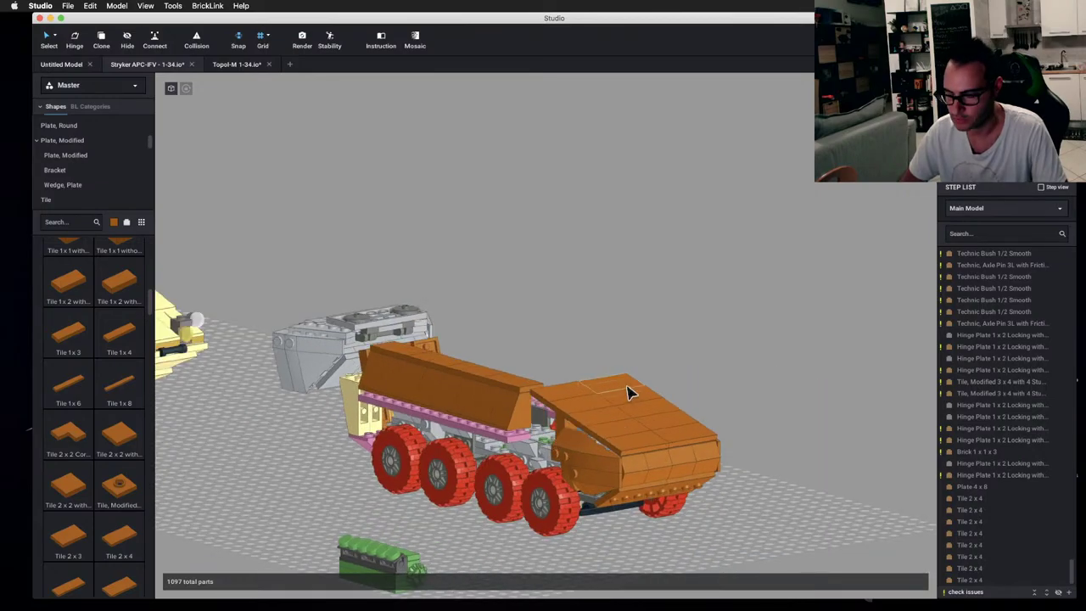
key(super+Tab)
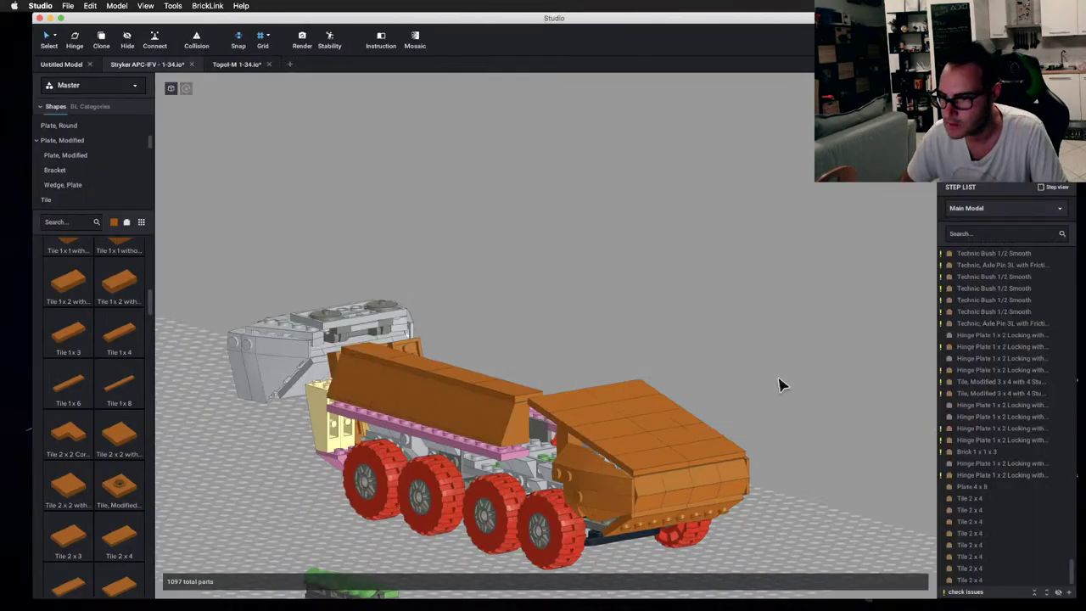
right_drag(781, 382, 712, 378)
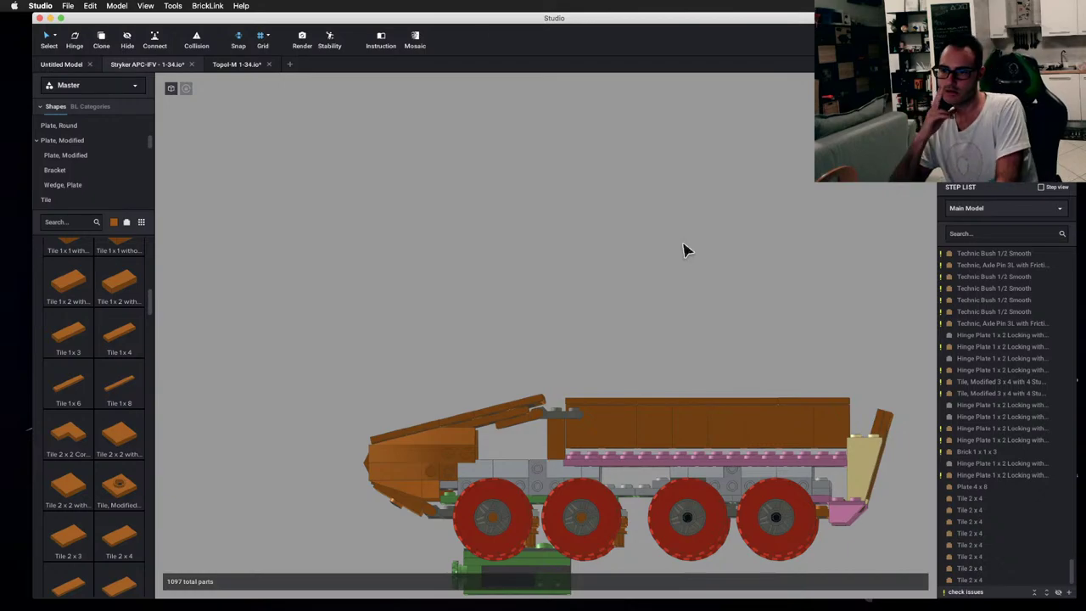
- In Chrome, open the Free3D Stryker 3D model image and compare its front hull profile with the Studio model's side view
key(super+Tab)
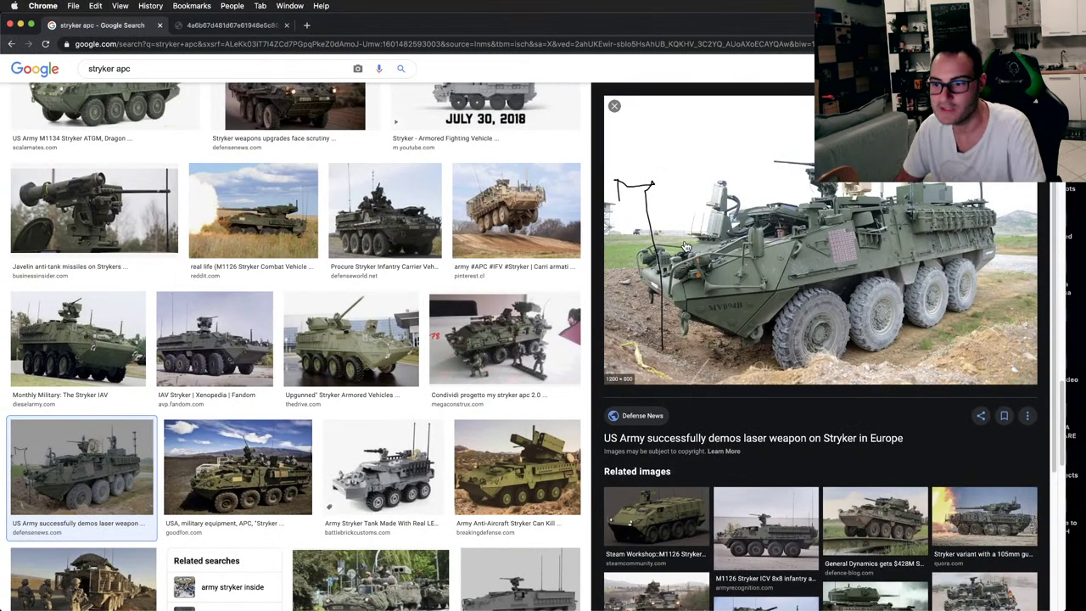
scroll(436, 339, down, 4)
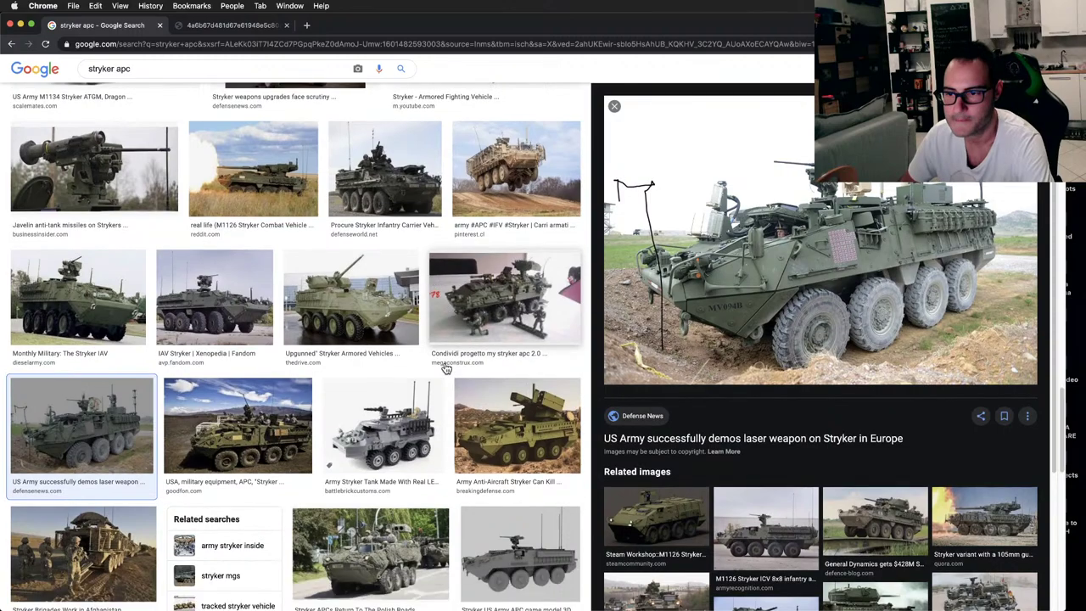
click(515, 421)
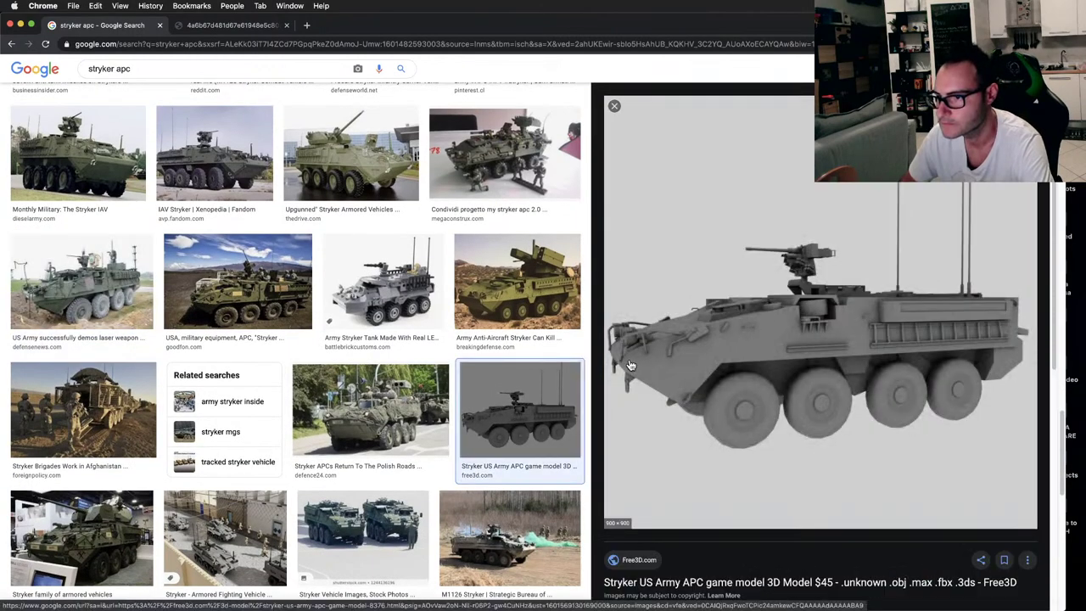
key(ctrl+Right)
key(ctrl+Left)
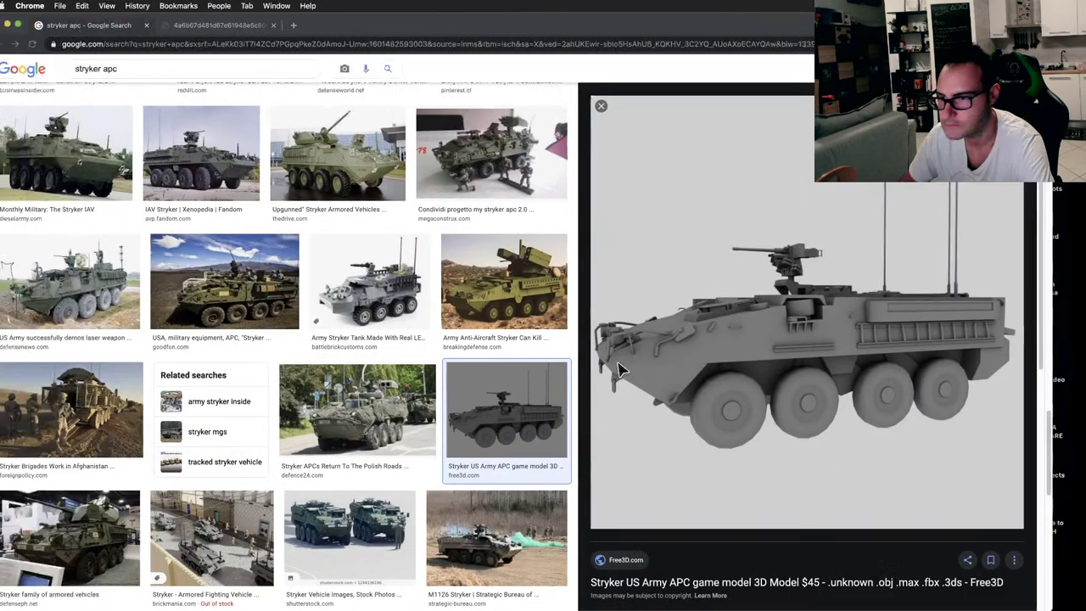
key(ctrl+Right)
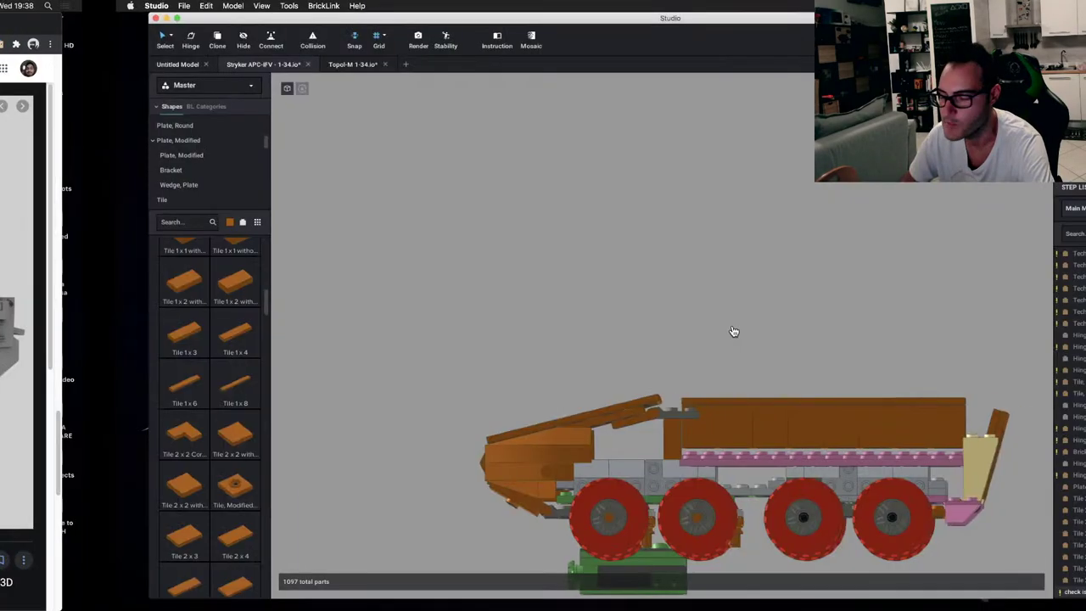
- Compare the model's side view with the Free3D Stryker image in Chrome, checking the height and angle of the front slope
key(ctrl+Left)
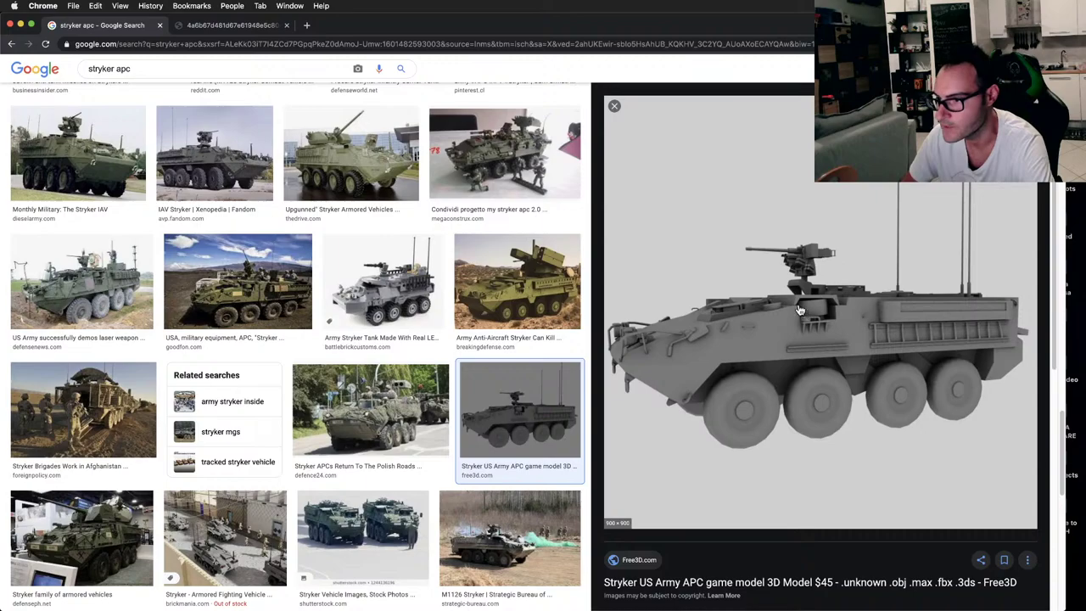
key(ctrl+Right)
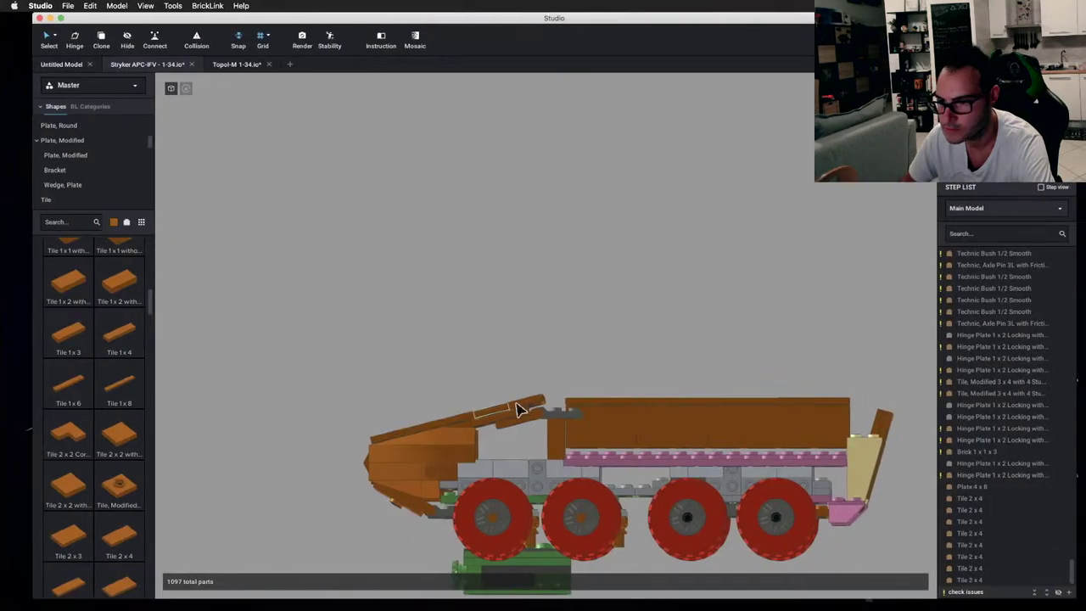
key(ctrl+Left)
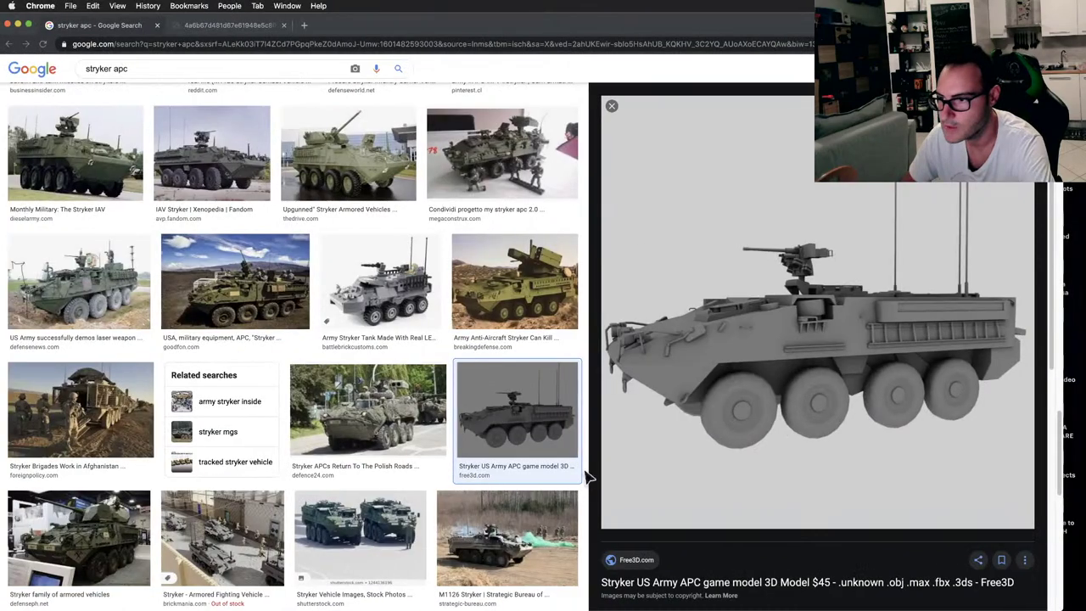
key(ctrl+Right)
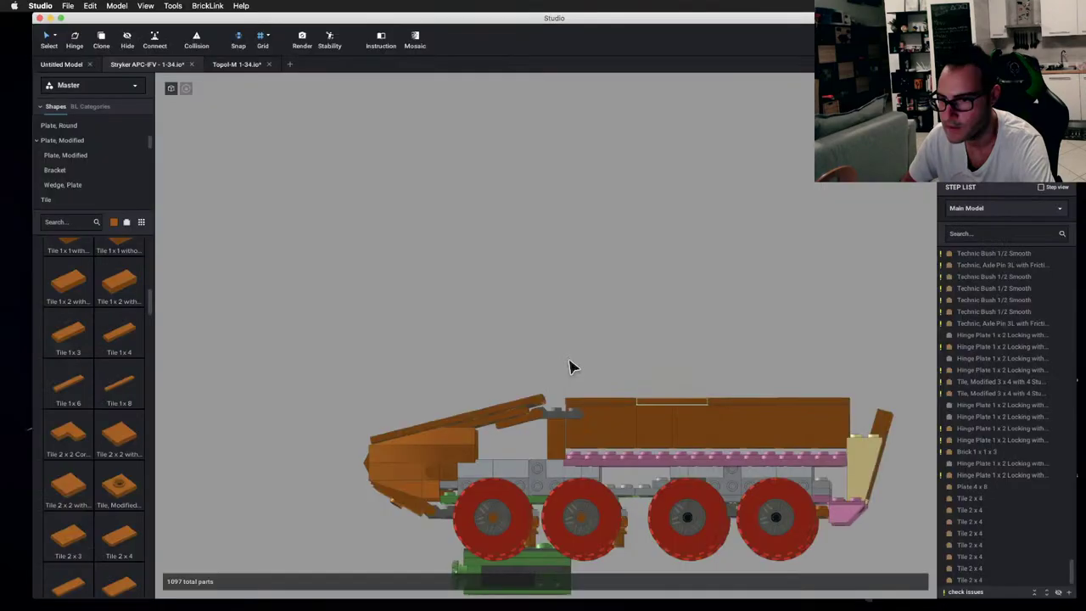
key(ctrl+Left)
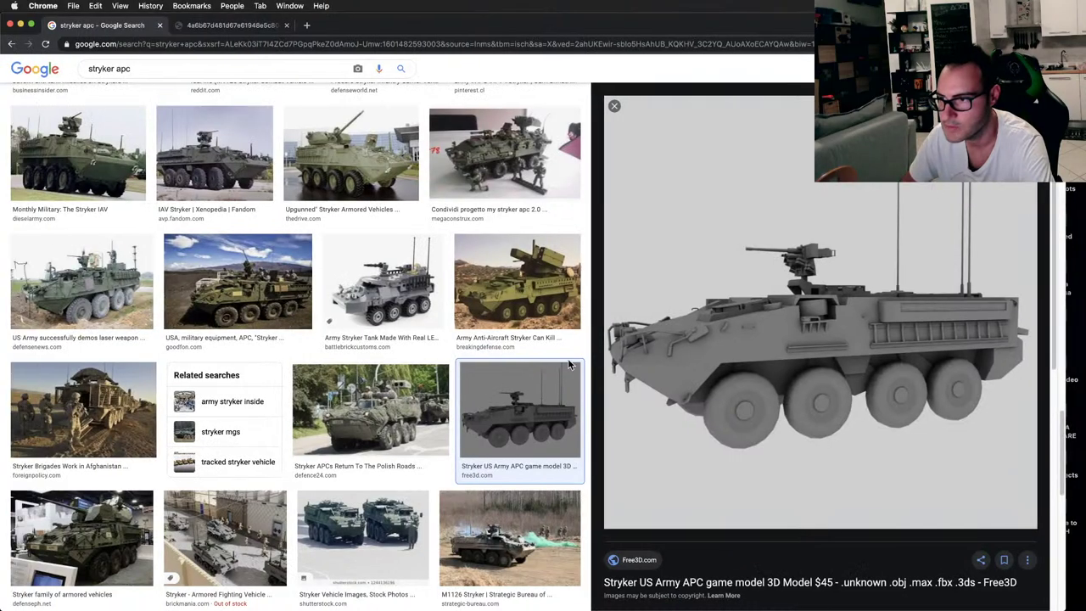
key(ctrl+Right)
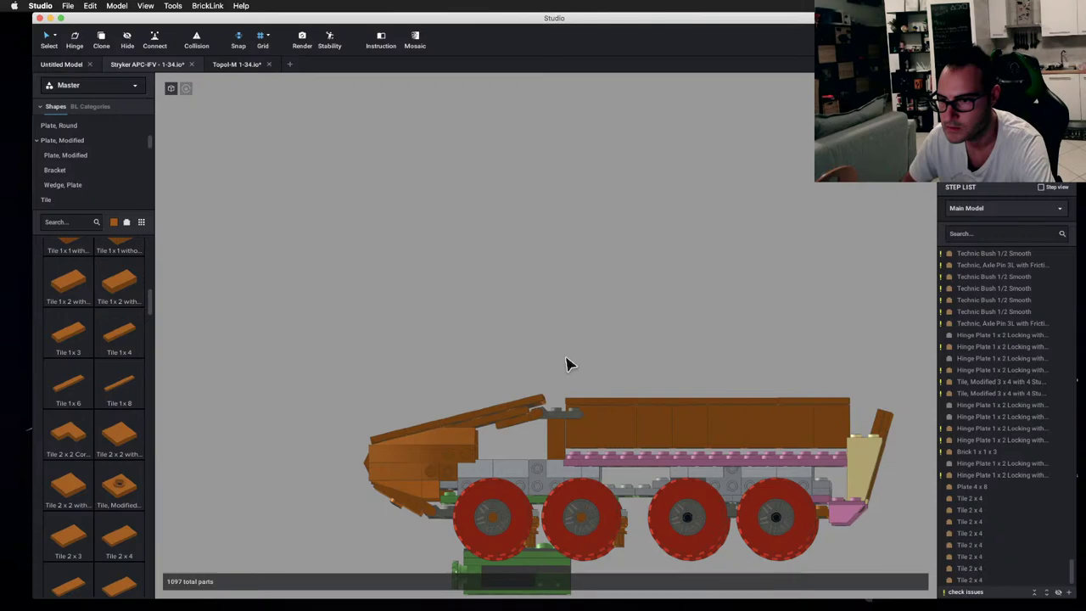
- Delete the 1 x 1 x 3 brick below the rear hinge and lower the connected hinged front slope by one plate
right_drag(519, 348, 543, 407)
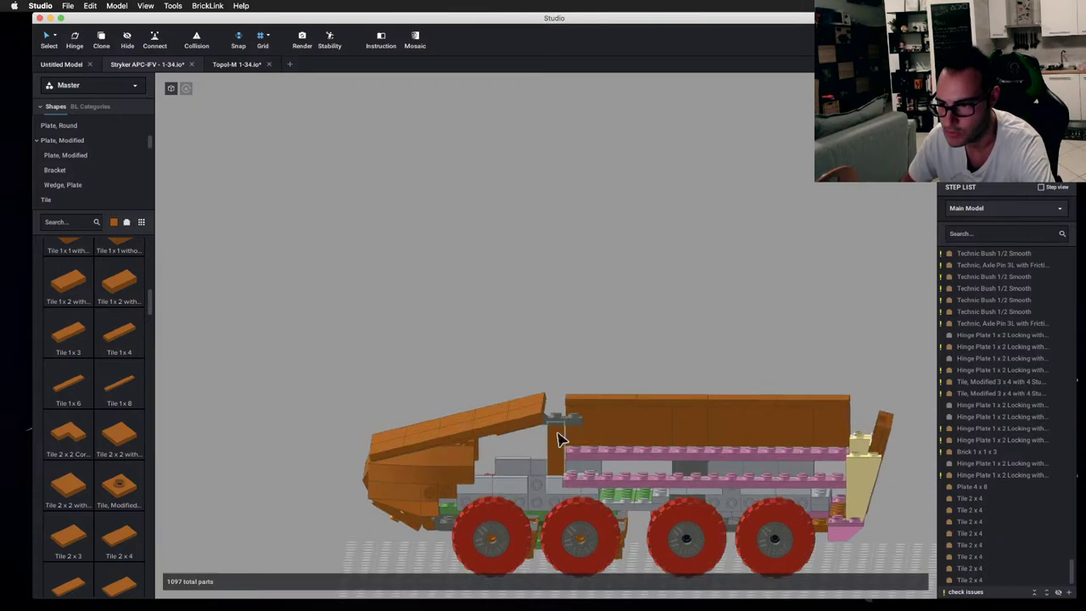
key(ctrl+z)
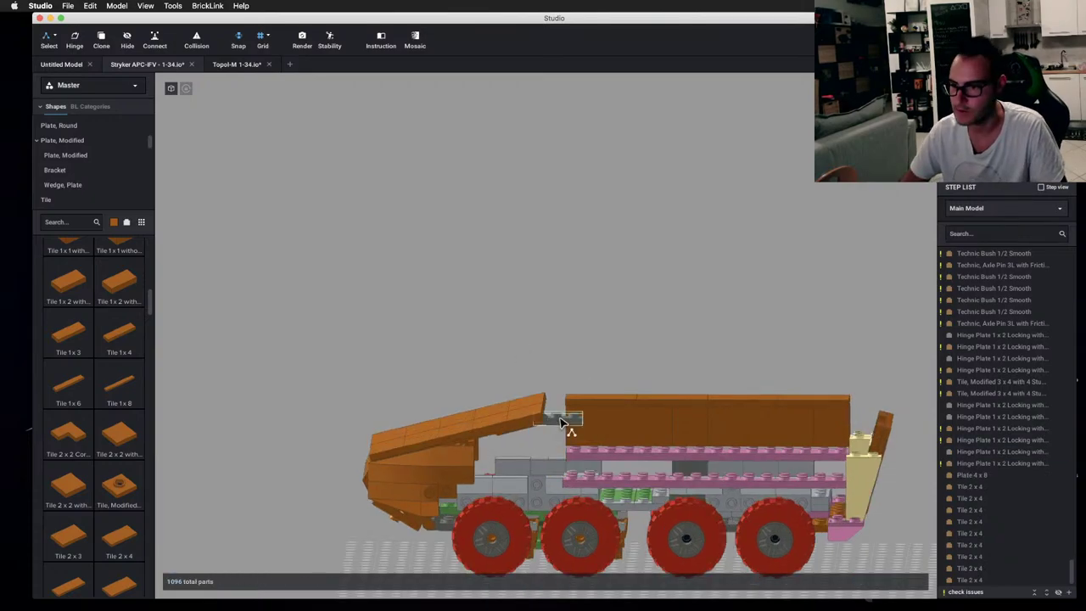
click(566, 424)
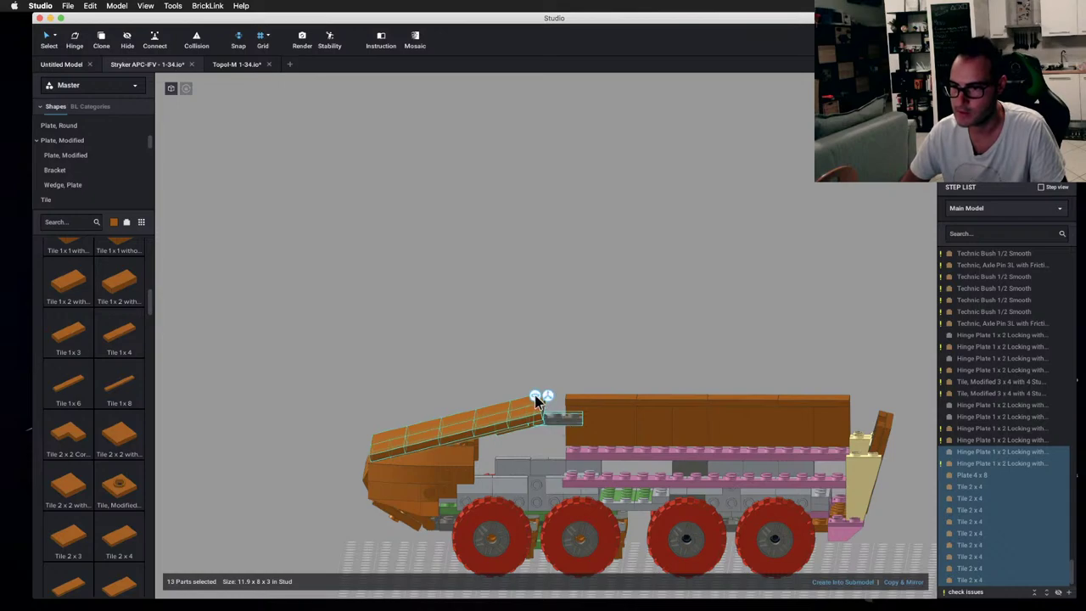
drag(536, 400, 608, 286)
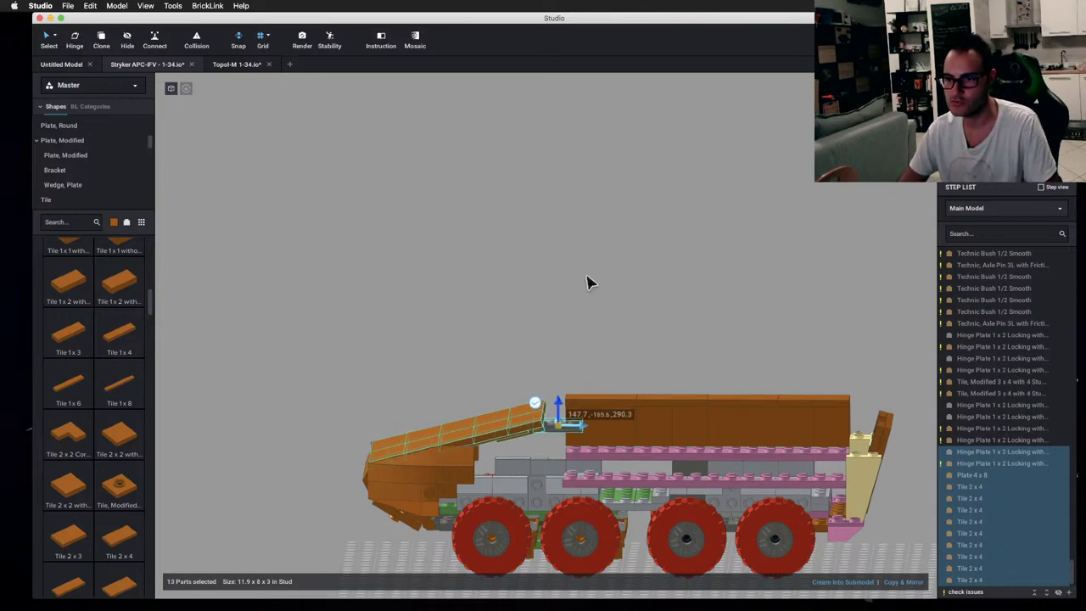
click(528, 368)
- Hide the nose's side panel and tilt the tiled slope assembly slightly about its rear hinge to a shallower angle
key(h)
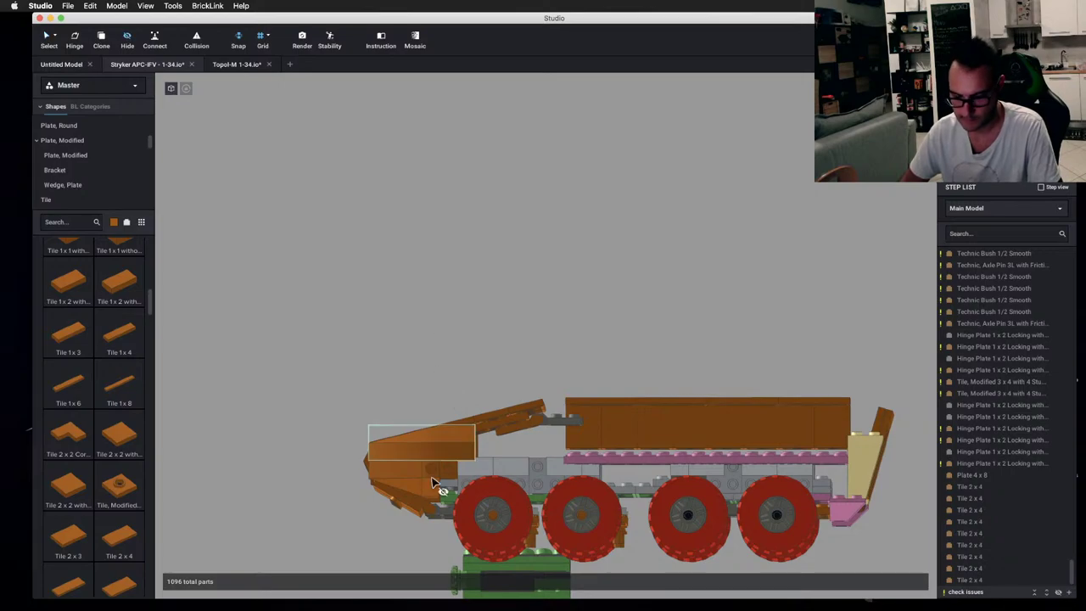
click(432, 449)
scroll(421, 460, up, 4)
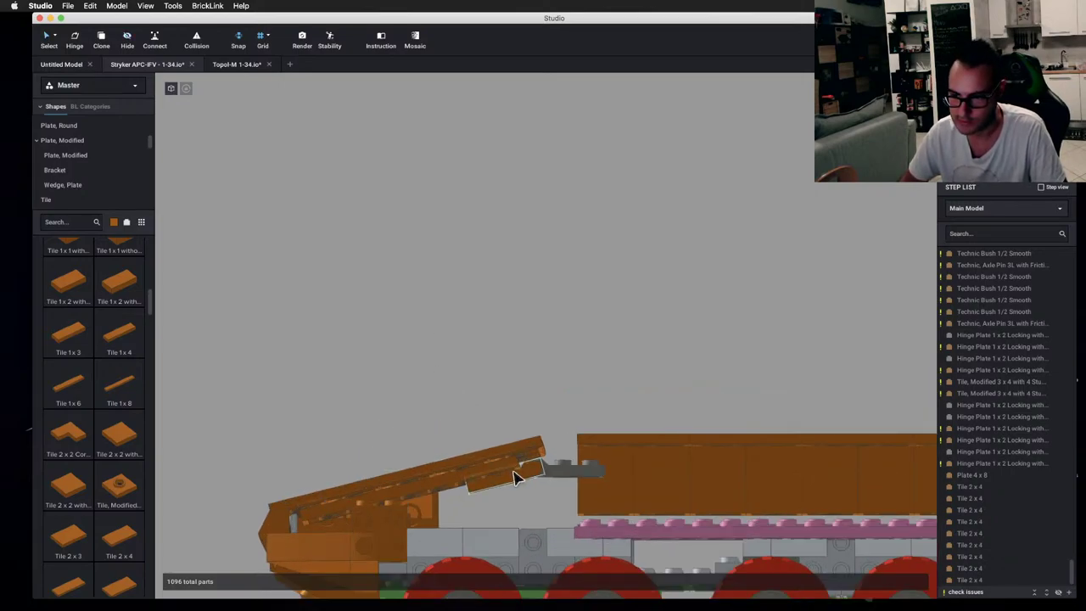
click(477, 454)
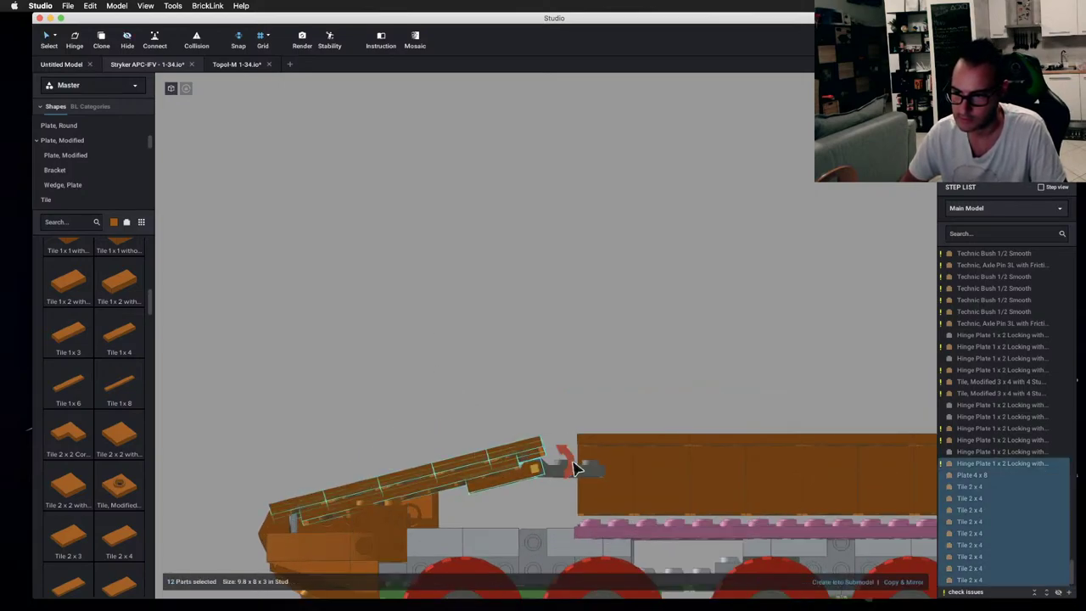
click(574, 467)
drag(602, 456, 629, 456)
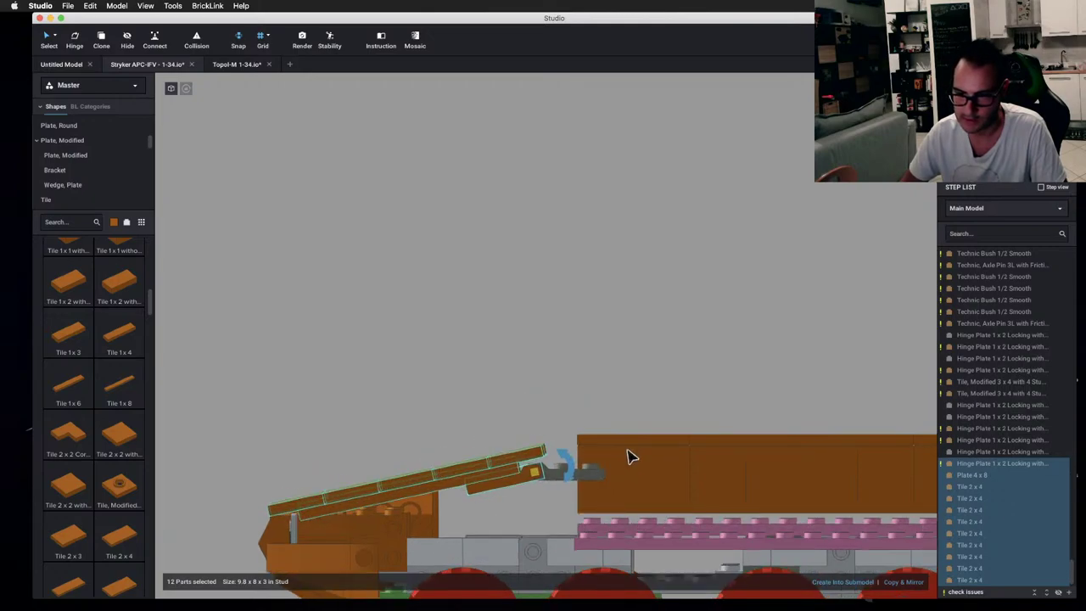
click(582, 380)
- Inspect the lowered slope from several angles, then switch to Chrome and open the Pinterest "Pin on IRL Armor" Stryker photo
right_drag(582, 380, 598, 365)
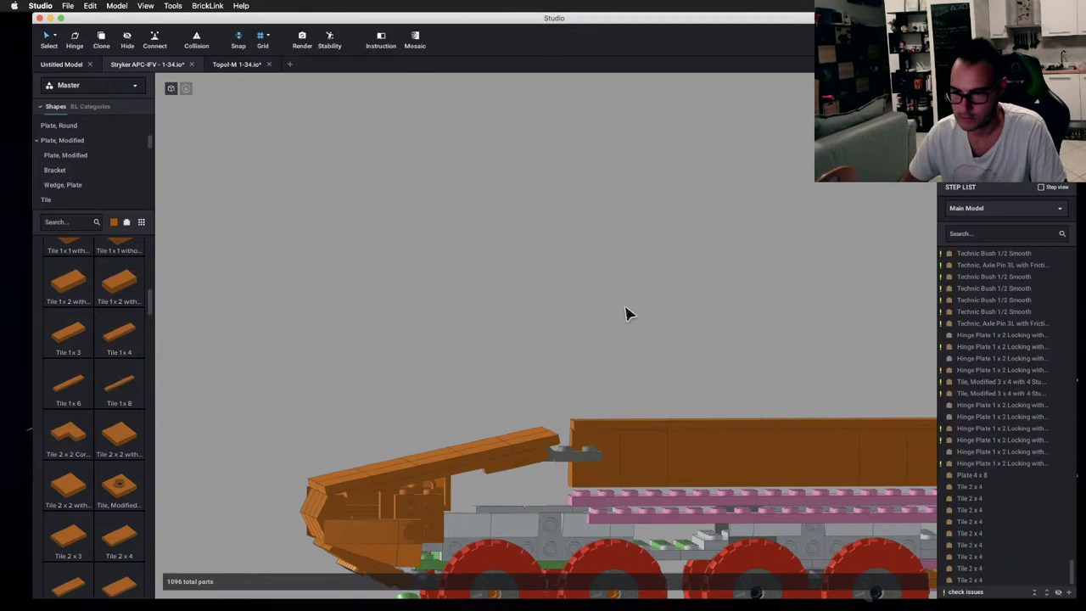
right_drag(625, 313, 541, 340)
scroll(550, 289, down, 3)
scroll(470, 371, up, 5)
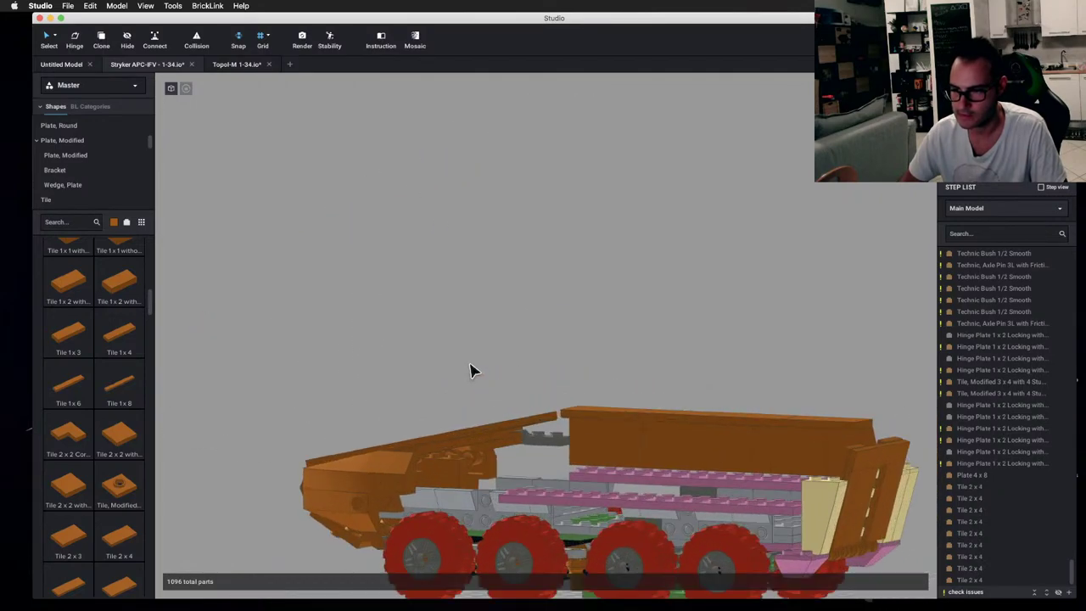
key(ctrl+Left)
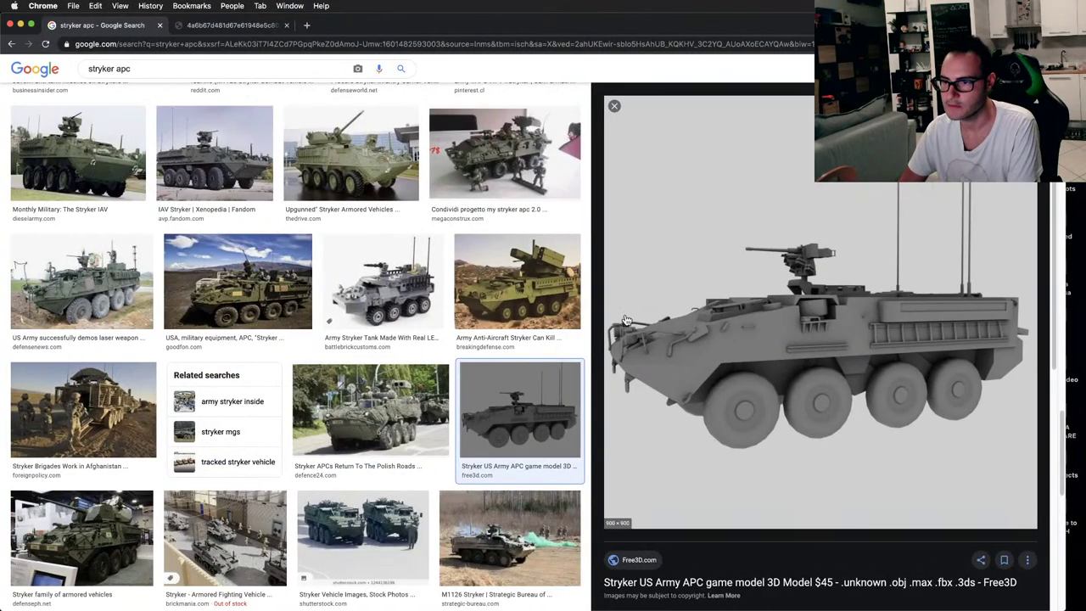
scroll(381, 245, up, 10)
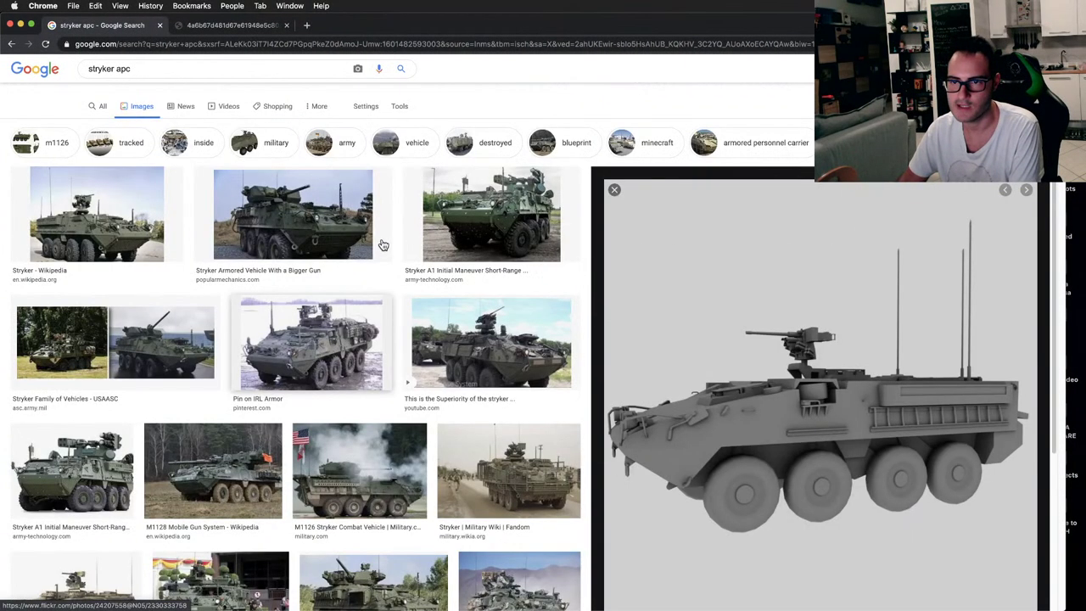
click(311, 343)
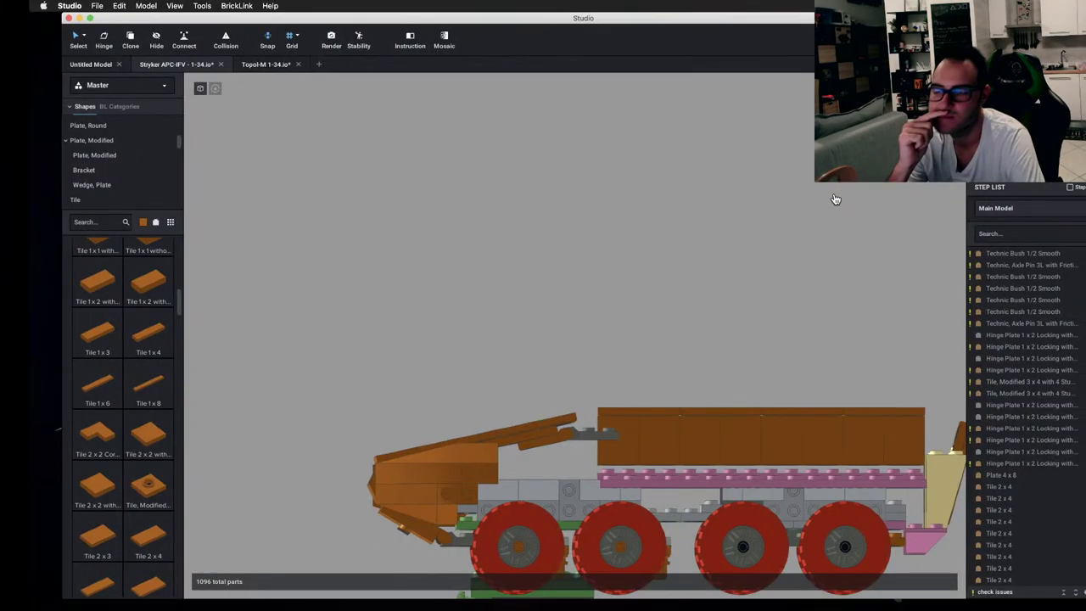
- Return to Studio and undo the recent slope and brick edits back to before the last 2 x 4 tile additions
key(super+z)
key(super+z)
key(super+z)
key(super+z)
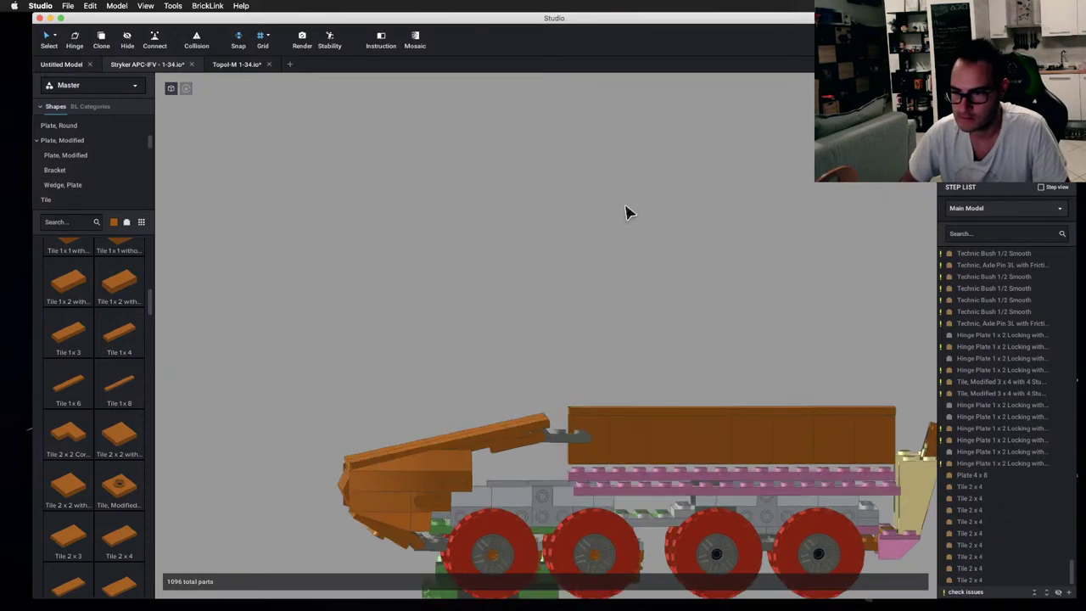
key(super+z)
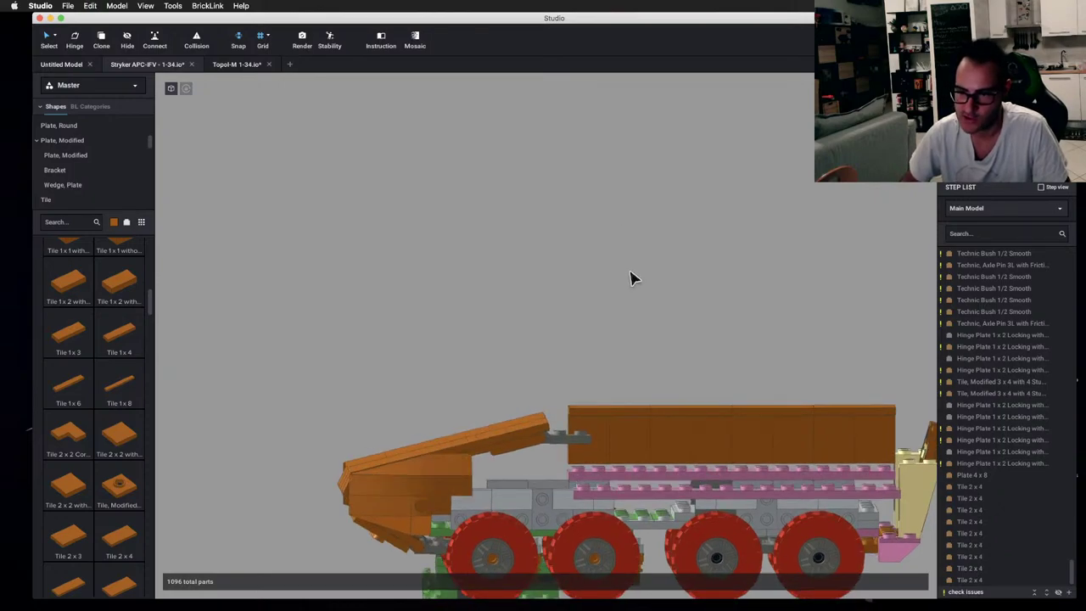
key(super+z)
key(super+z)
key(super+z)
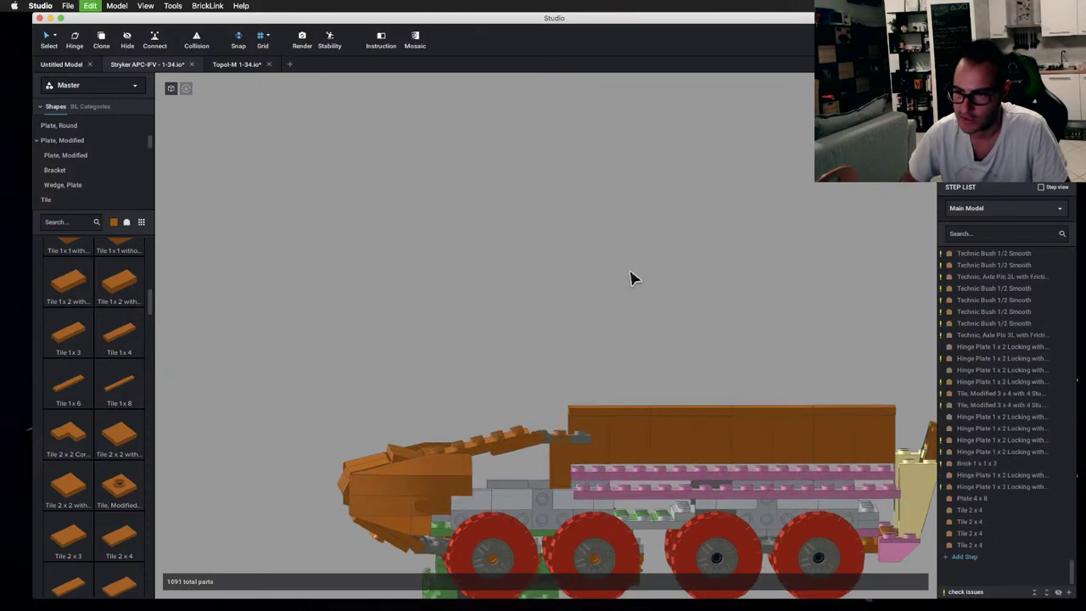
- Redo the 2 x 4 tile additions on the front slope, keeping the 1 x 1 x 3 brick below the hinge
key(super+shift+z)
key(super+shift+z)
key(super+shift+z)
key(super+shift+z)
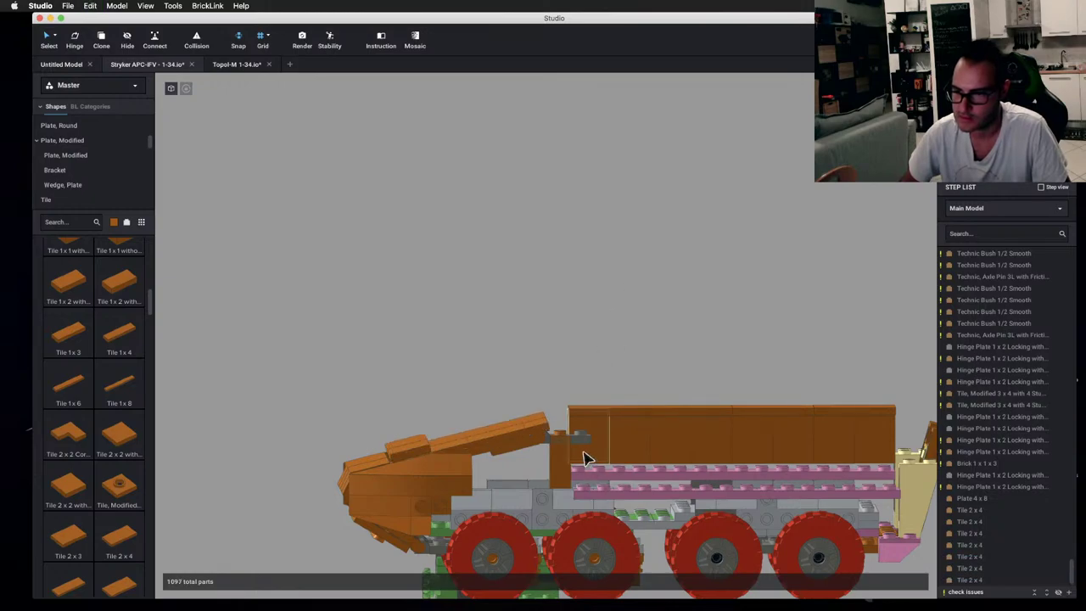
key(super+z)
key(super+shift+z)
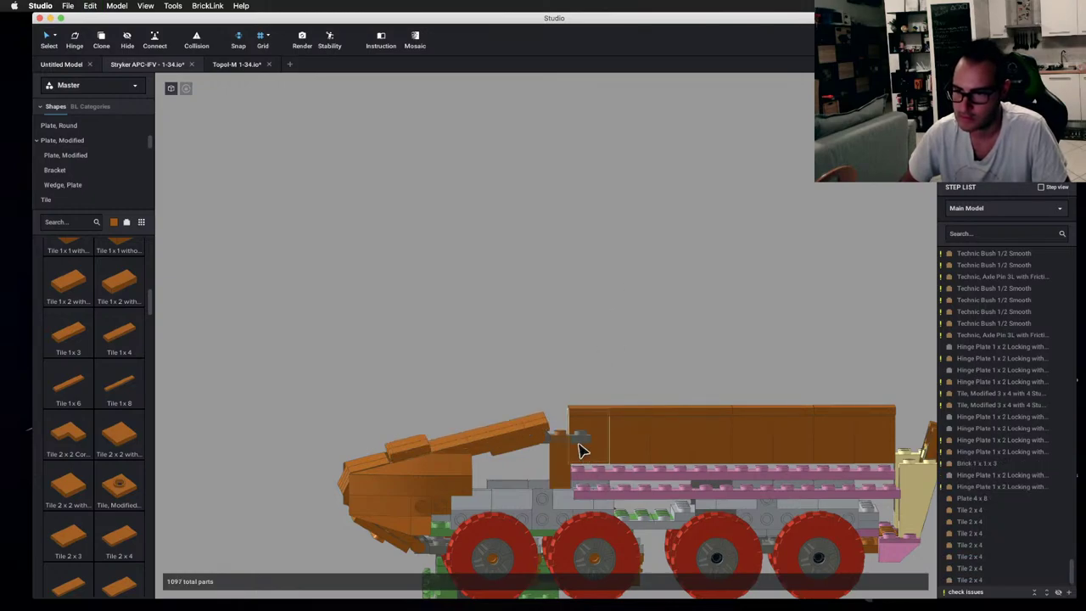
- Select the hinge with its connected slope parts and raise the assembly by one plate, level with the two front tiles
click(580, 442)
drag(549, 413, 562, 418)
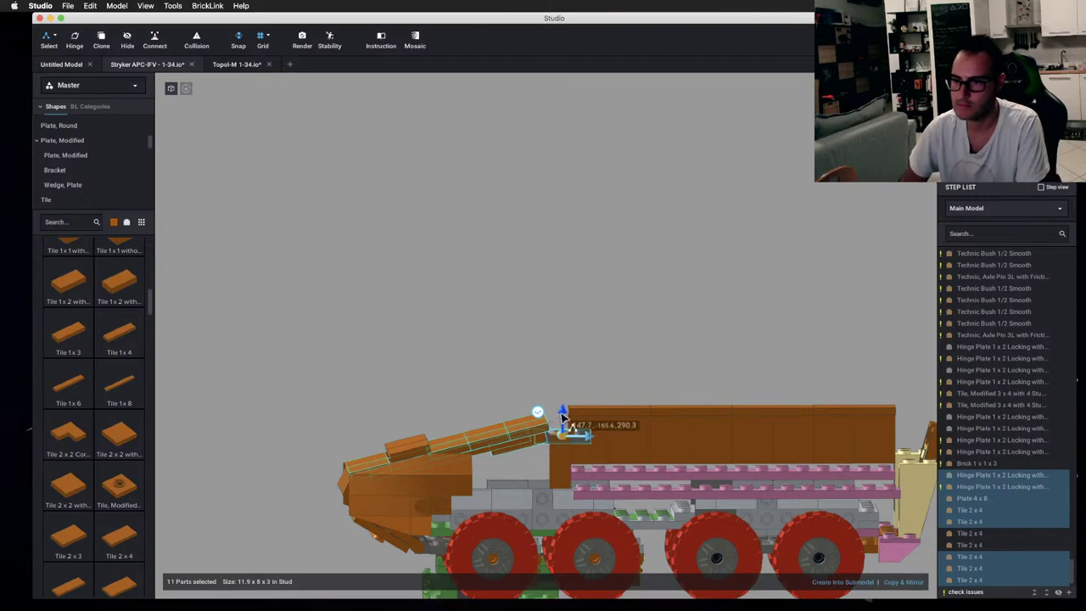
key(Up)
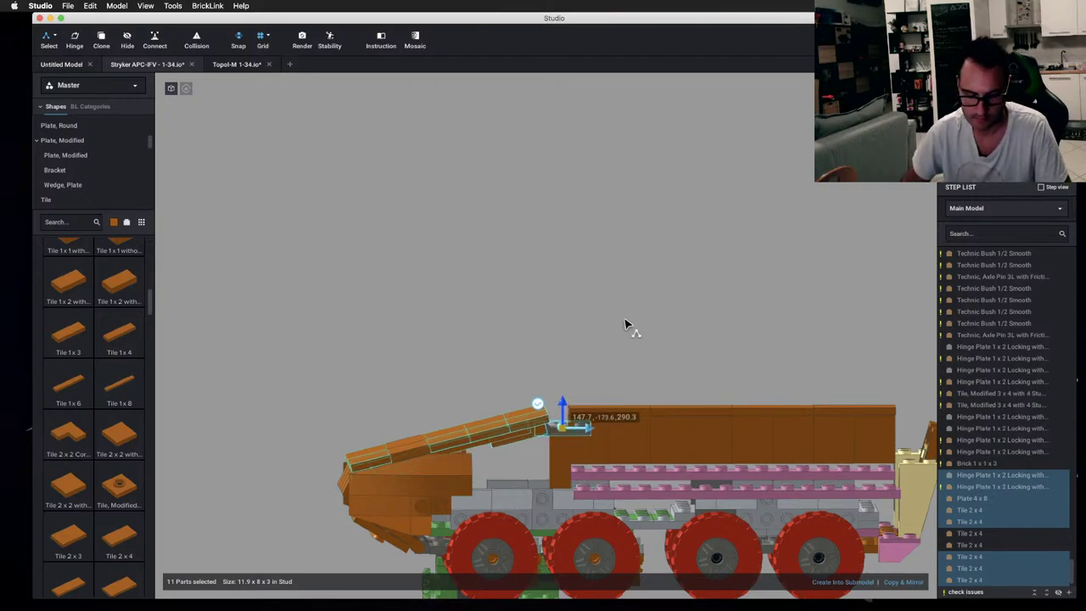
click(508, 357)
- Delete all the 2 x 4 tiles from the front slope, leaving the 4 x 8 plate bare
right_drag(508, 356, 449, 482)
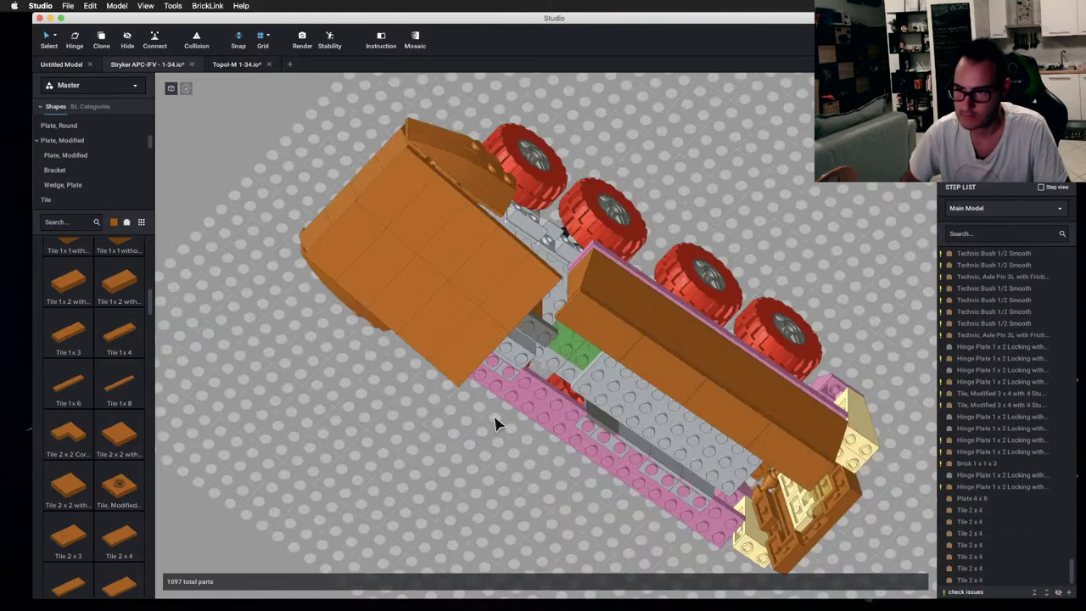
right_drag(496, 425, 554, 368)
right_drag(537, 460, 506, 447)
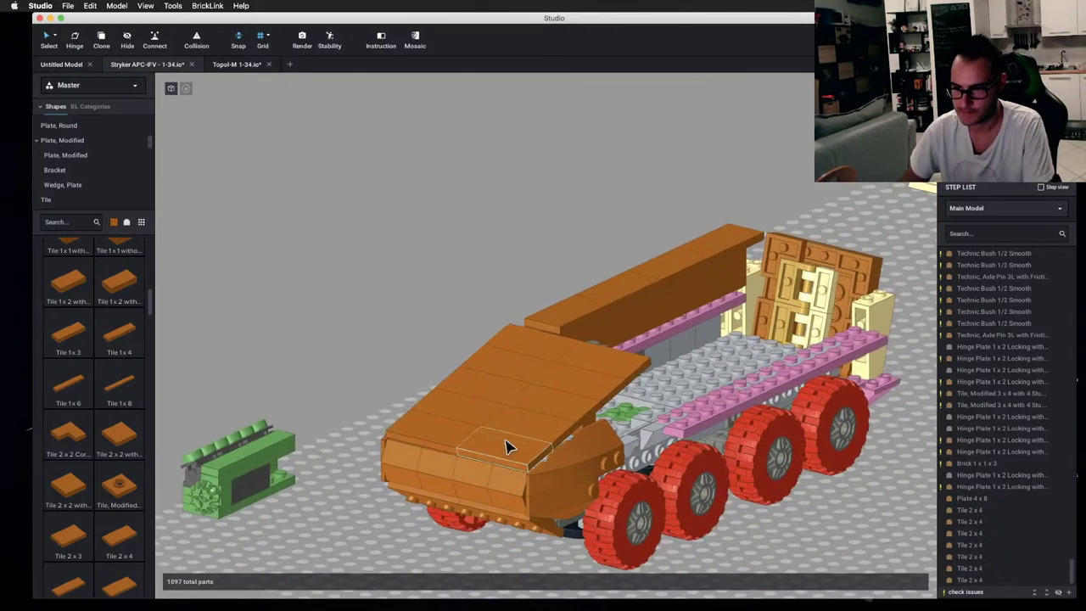
mouse_move(506, 447)
mouse_down()
mouse_move(473, 405)
mouse_move(496, 441)
mouse_up()
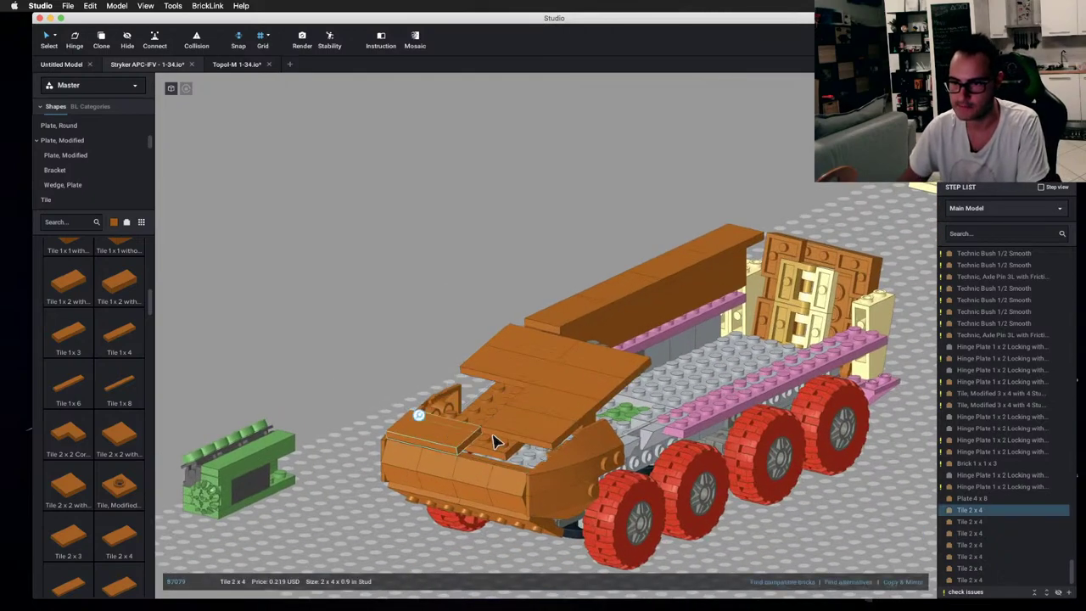
key(Delete)
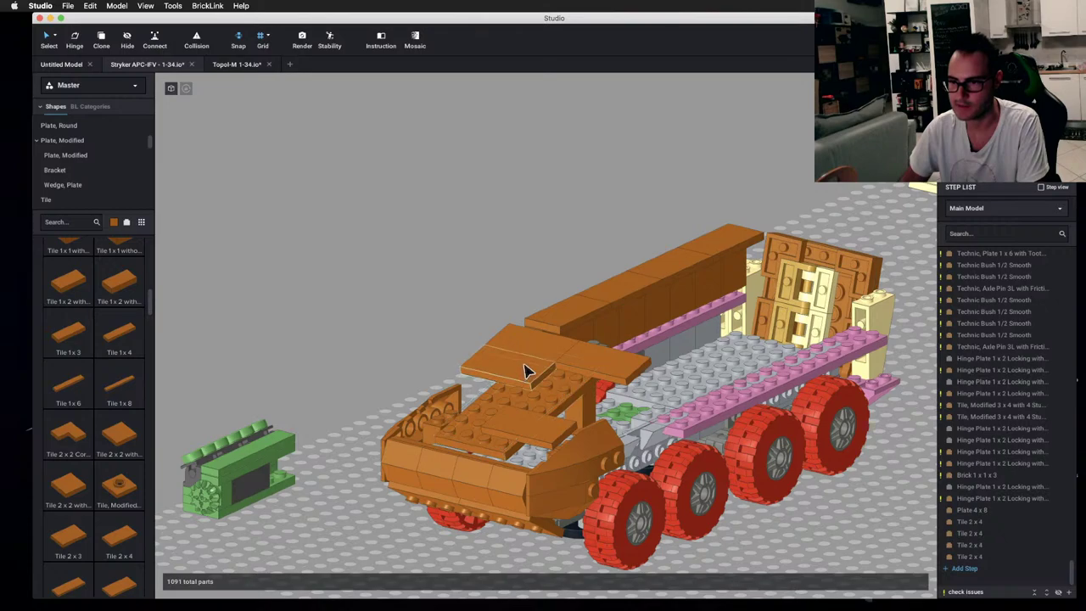
click(531, 357)
key(Delete)
click(539, 348)
key(Delete)
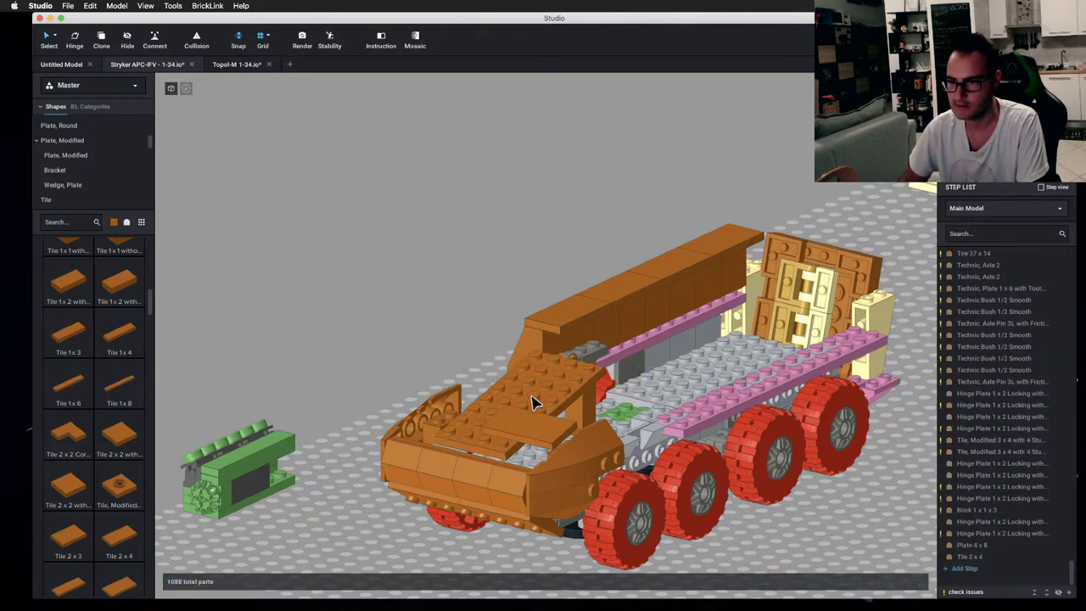
click(526, 422)
key(Delete)
- Shift the slope's 4 x 8 plate sideways to cover one half of the hull and create a mirrored copy for the other half
right_drag(526, 422, 574, 443)
click(576, 445)
key(Left)
key(Left)
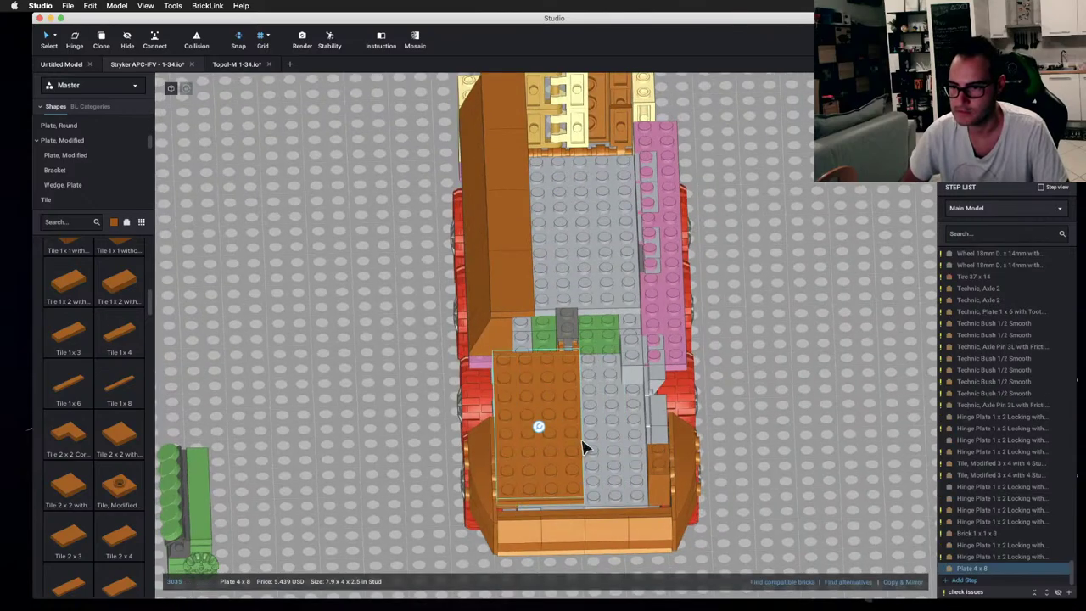
click(902, 582)
- Hide the nose's side panel, examine how the slope plates meet the nose in side view, and check the Pinterest photo in Chrome
right_drag(821, 492, 696, 449)
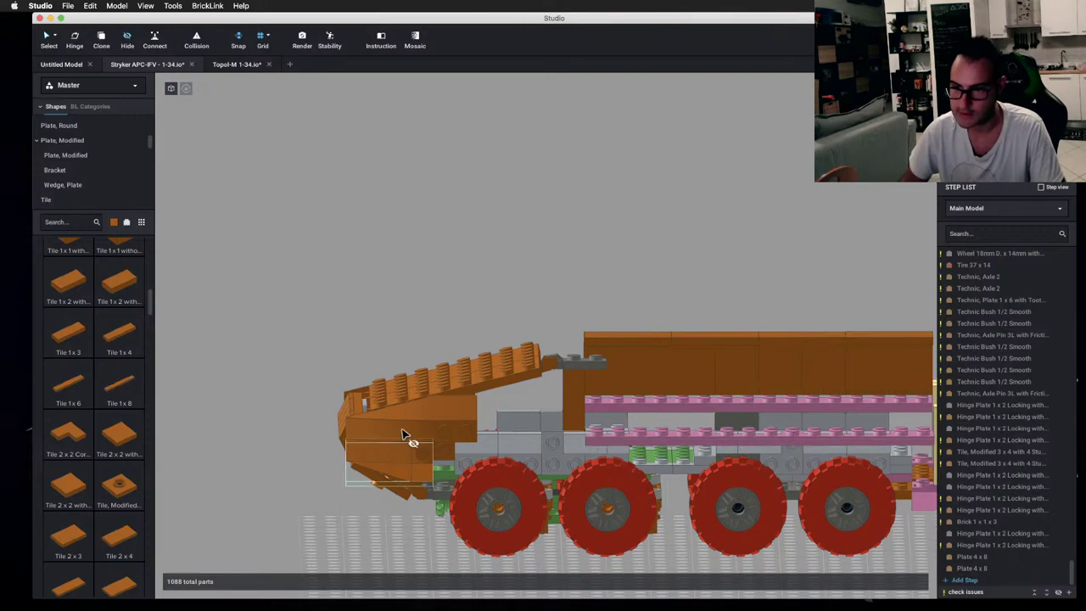
key(h)
scroll(381, 437, up, 2)
right_drag(380, 437, 365, 448)
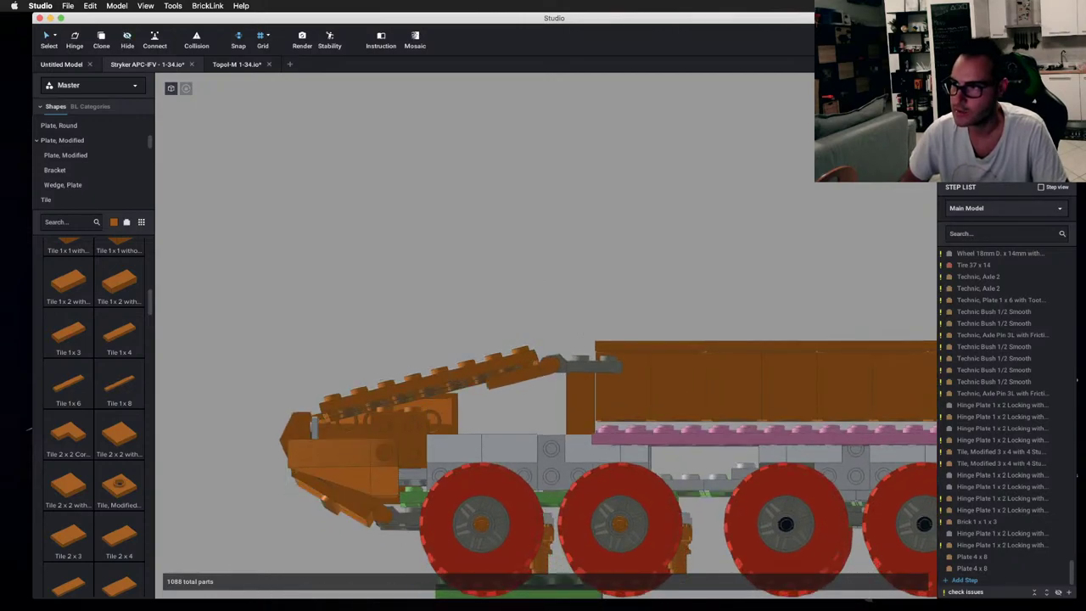
right_drag(453, 216, 495, 226)
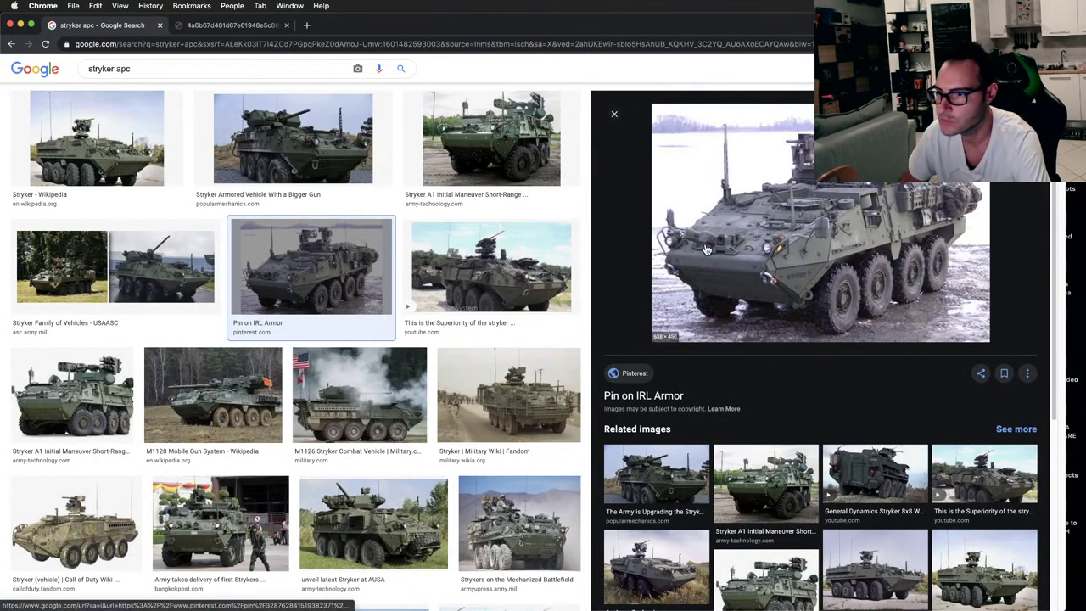
- Open the Stryker A1 IM-SHORAD photo from Army Technology in Chrome and compare its front slope and nose with the Studio model
click(493, 161)
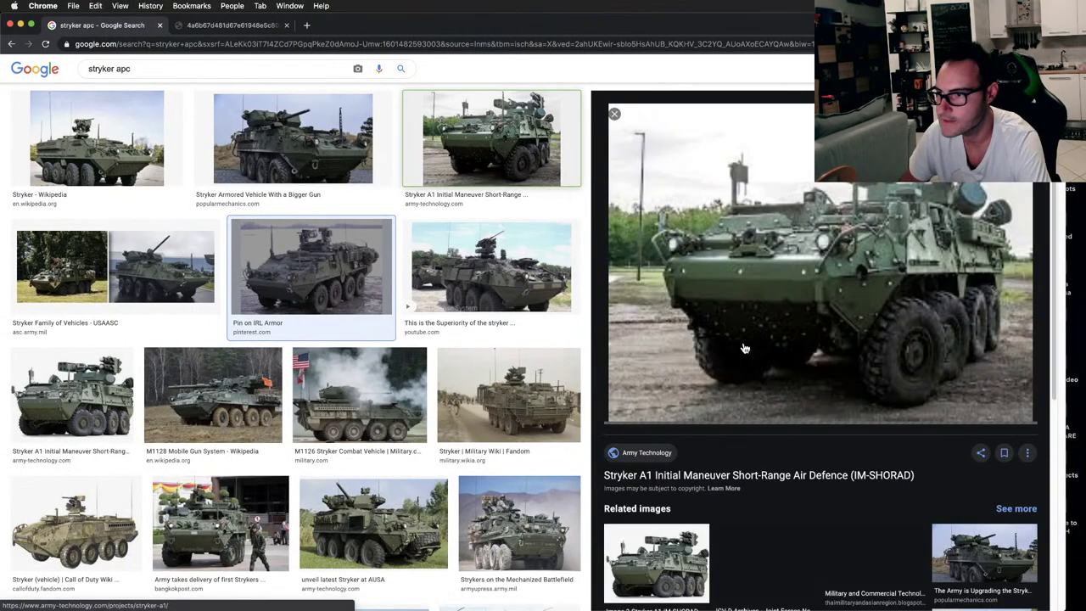
key(ctrl+Right)
right_drag(386, 403, 342, 390)
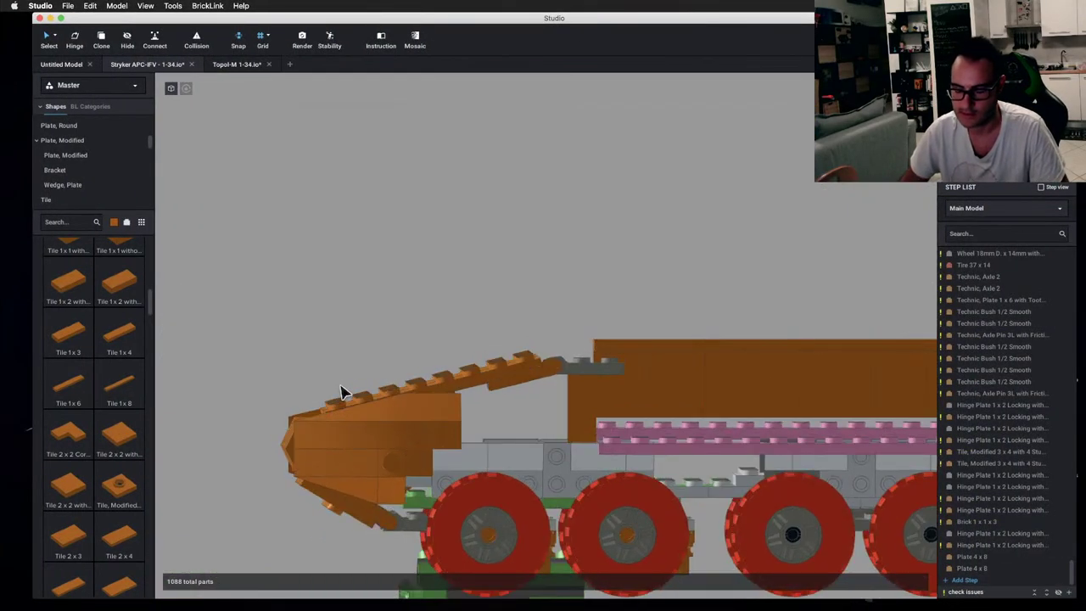
key(ctrl+Left)
key(ctrl+Right)
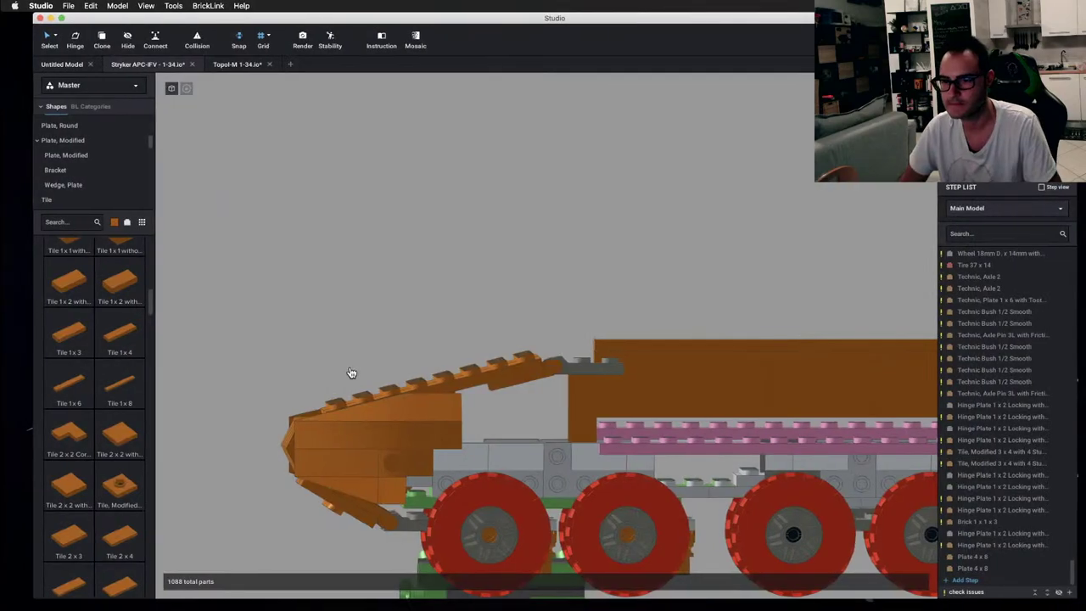
right_drag(356, 352, 507, 335)
key(ctrl+Left)
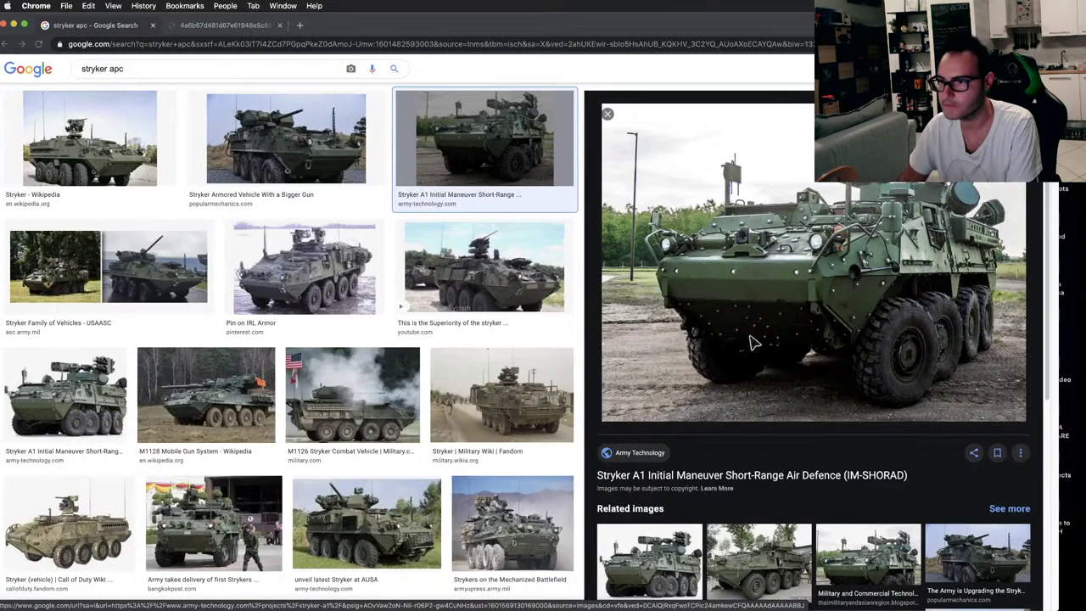
key(ctrl+Right)
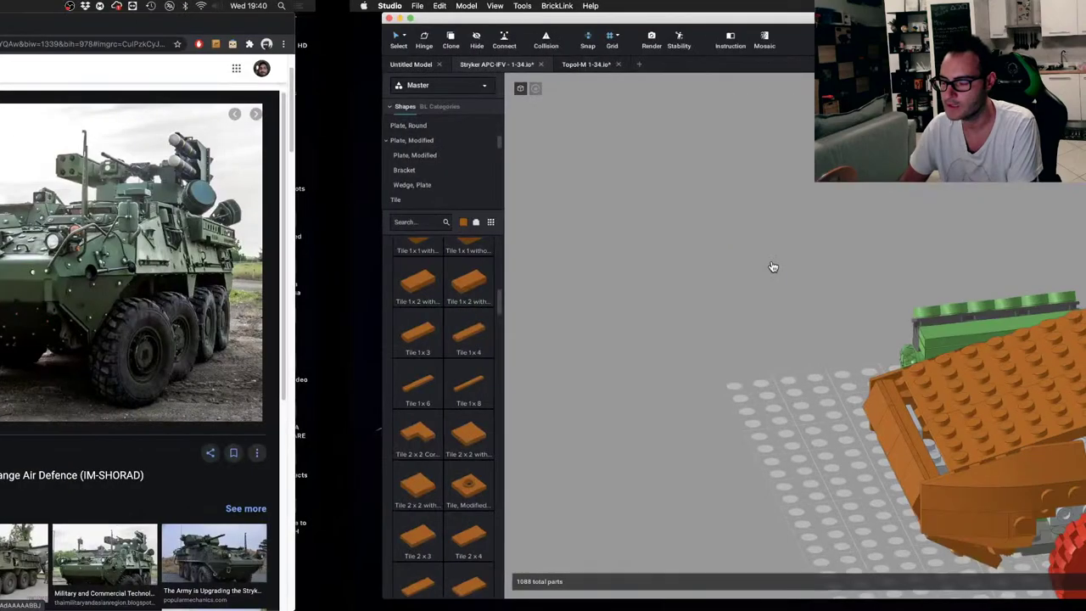
- Place a Plate, Modified 1 x 2 with Clip on Top at each front corner of the nose, beside the slope plates
right_drag(519, 348, 118, 273)
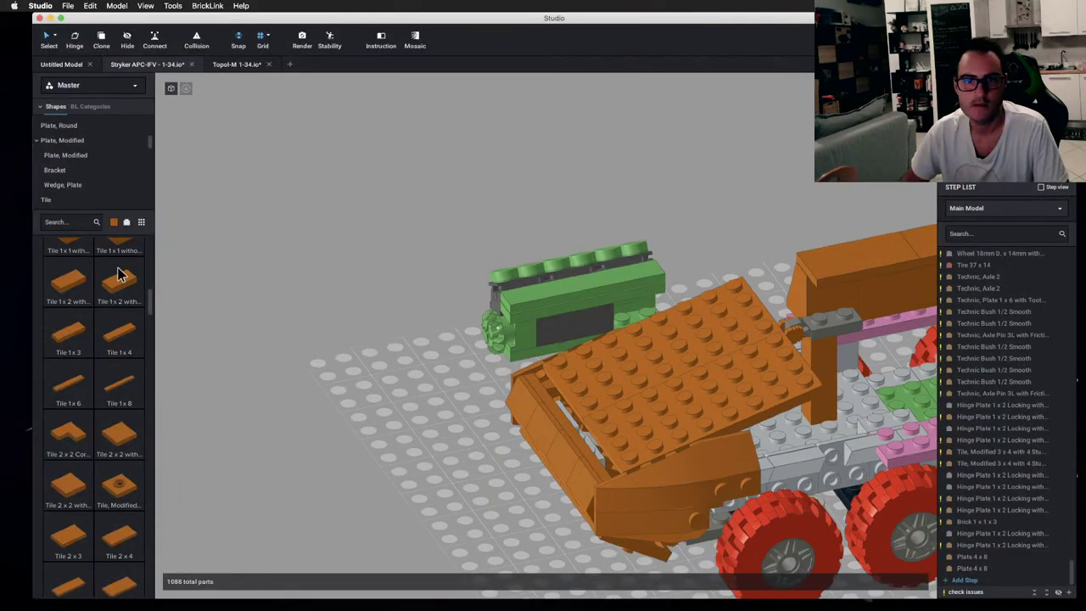
scroll(95, 178, down, 1)
click(78, 150)
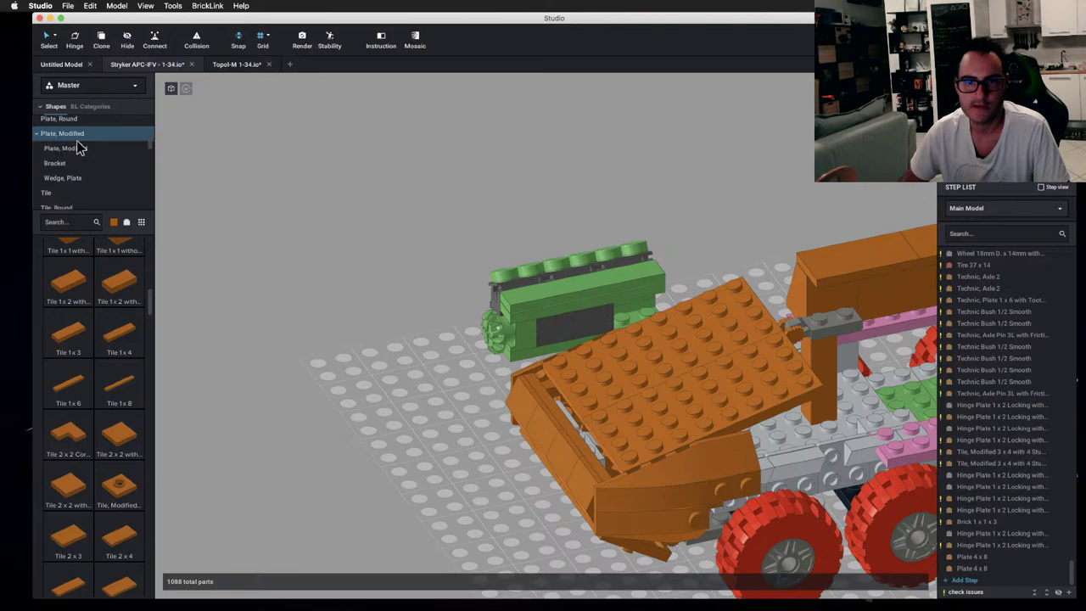
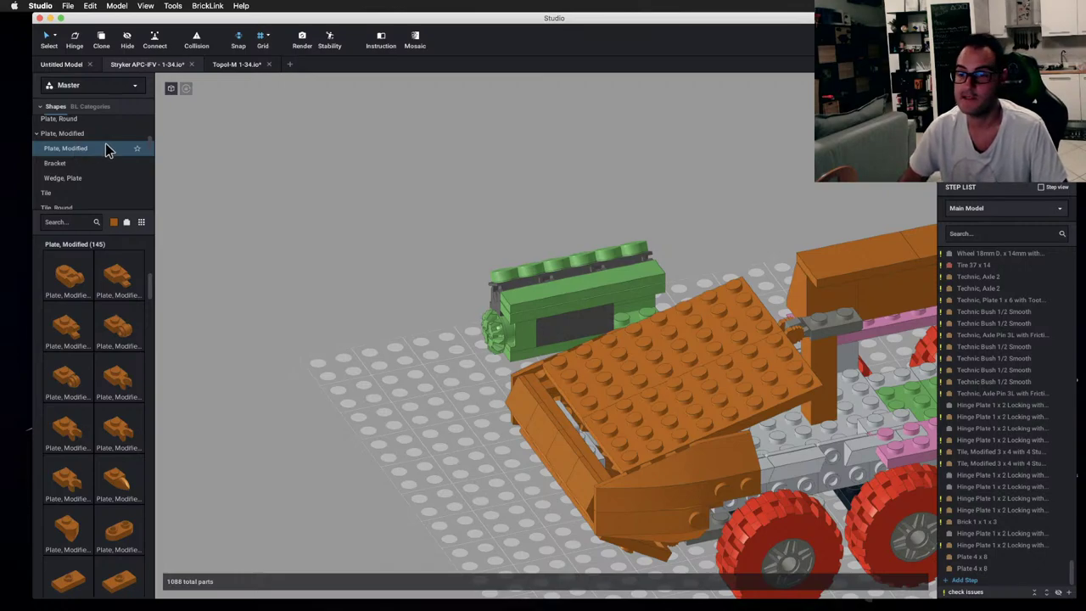
scroll(114, 288, down, 5)
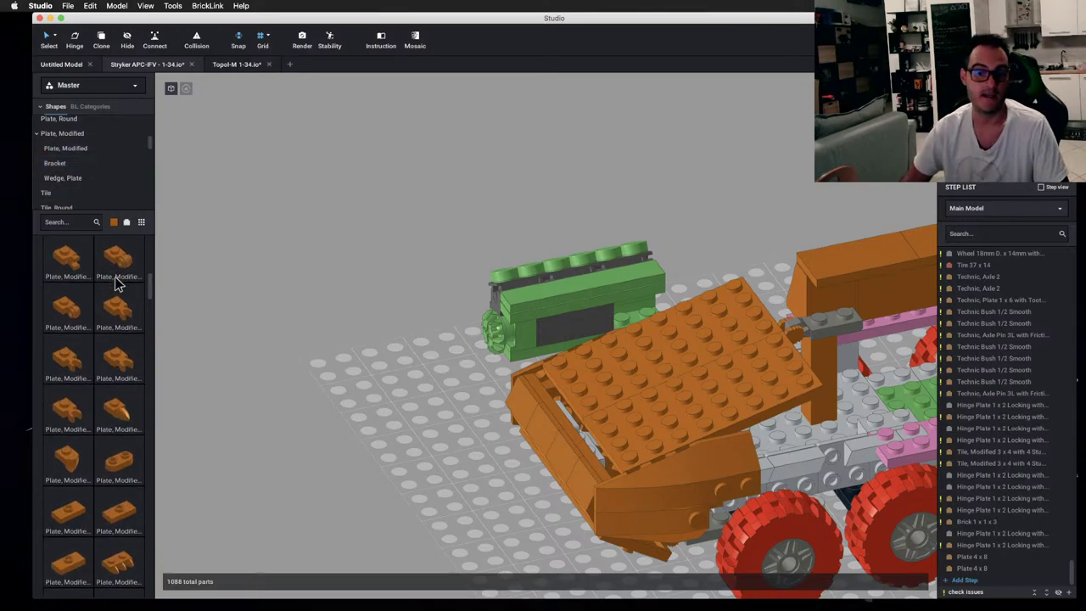
scroll(115, 288, down, 6)
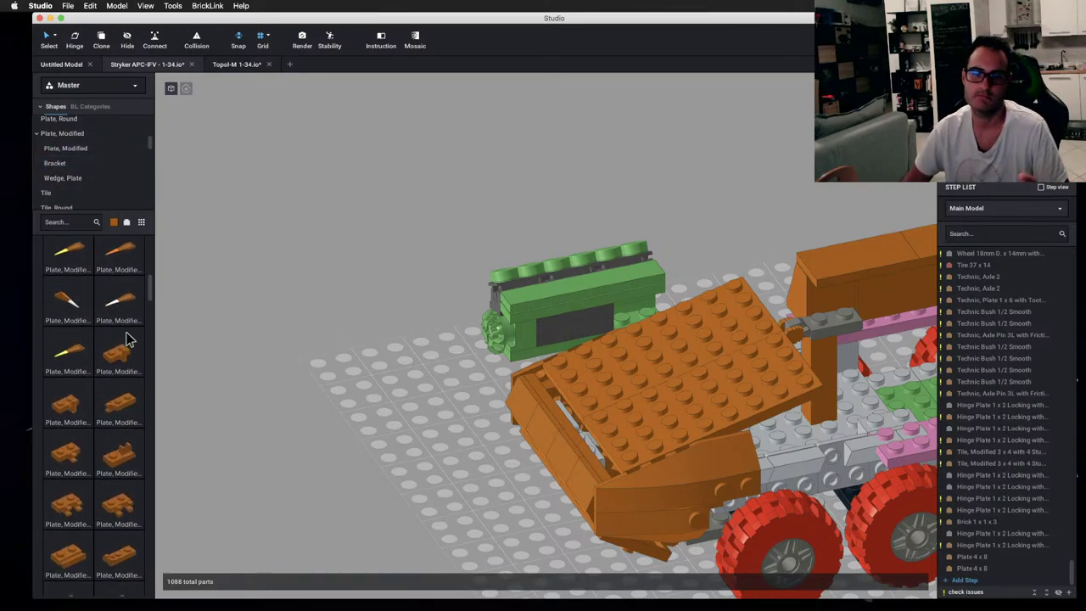
scroll(132, 359, down, 3)
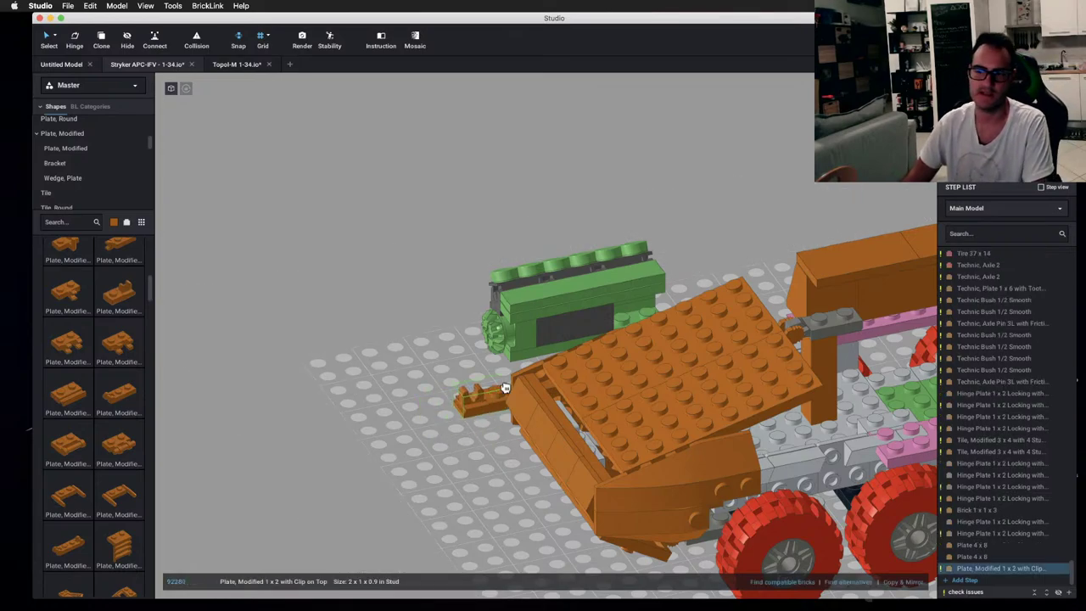
click(548, 371)
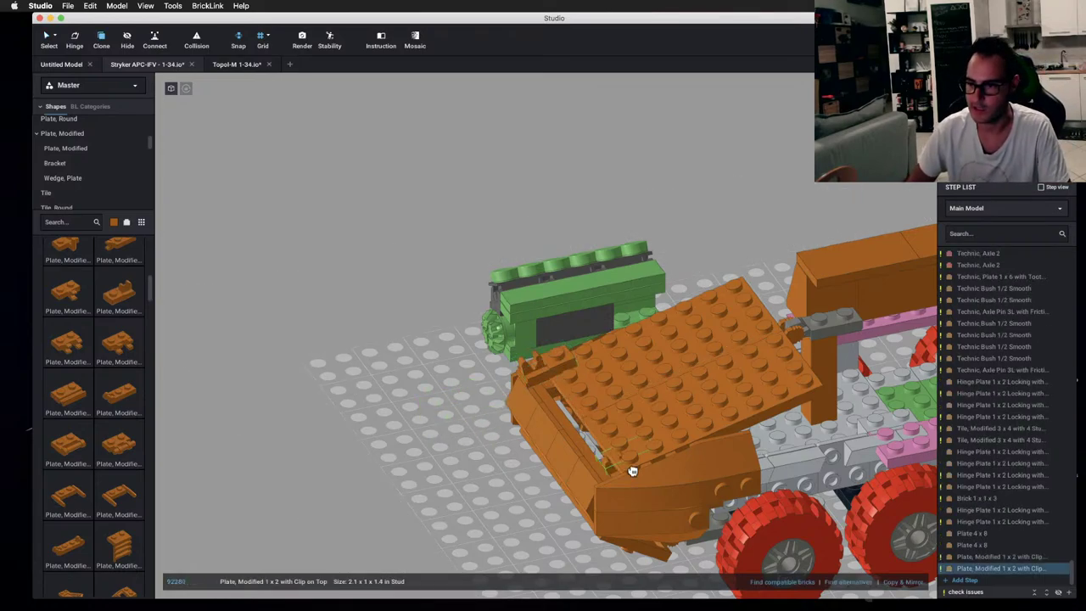
right_drag(620, 464, 543, 490)
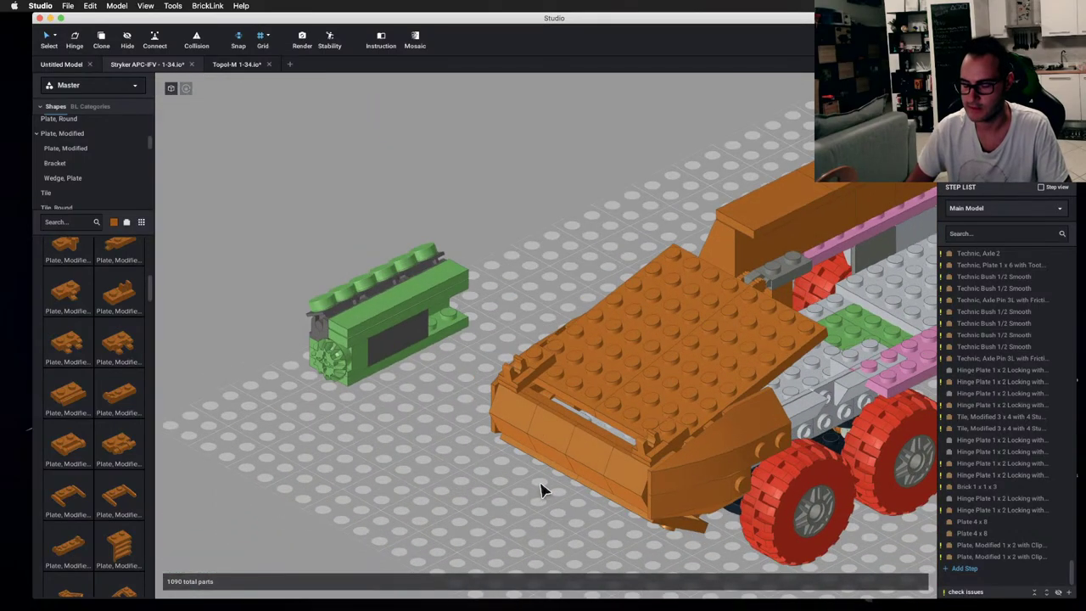
- Open the Pinterest "Pin on IRL Armor" photo in Chrome's image results, examine the Stryker's front hull, and return to Studio
key(super+Tab)
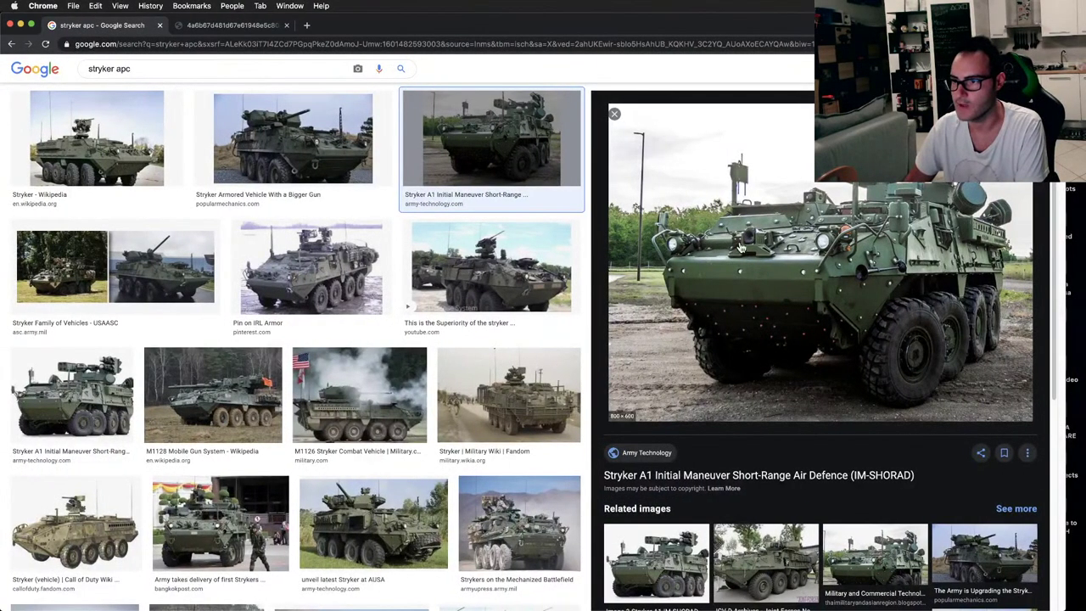
key(super+Tab)
key(super+Tab)
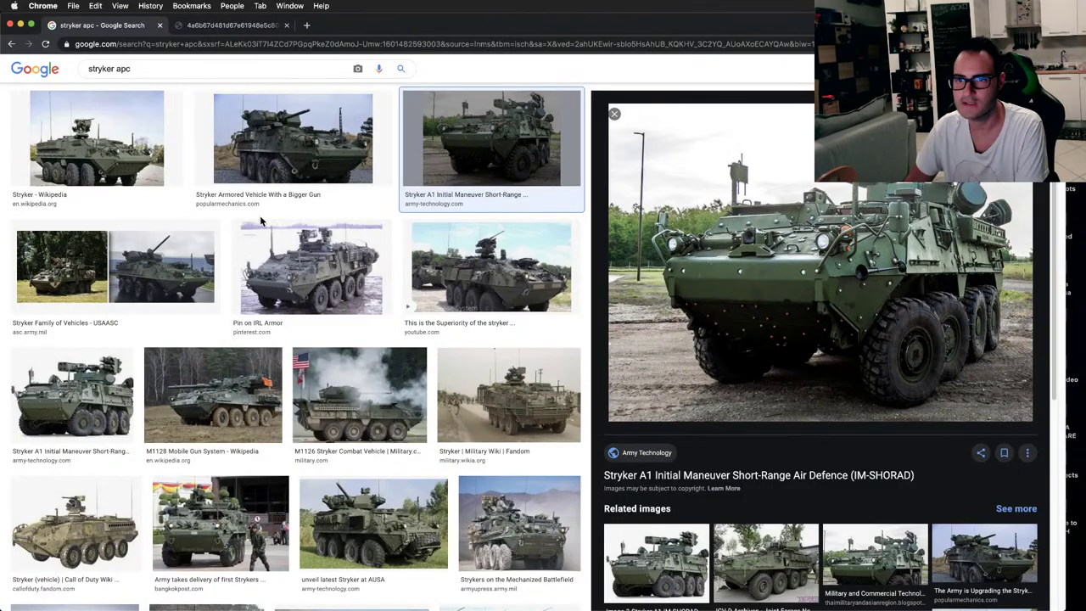
click(302, 270)
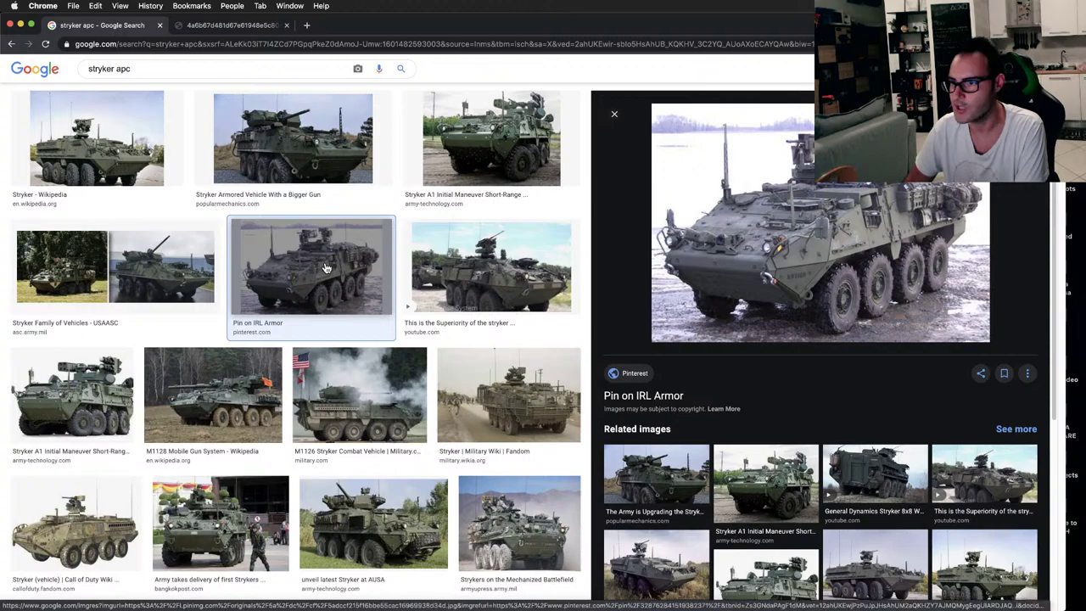
key(super+Tab)
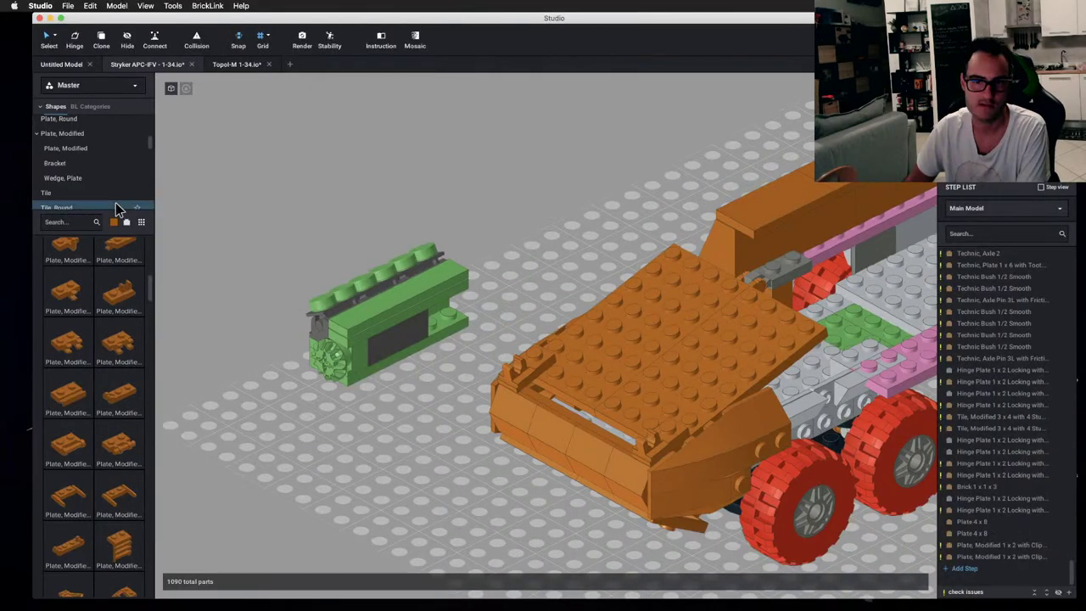
- Add an orange Slope 45 2 x 2 Double at the middle of the hood's front edge
scroll(76, 152, up, 5)
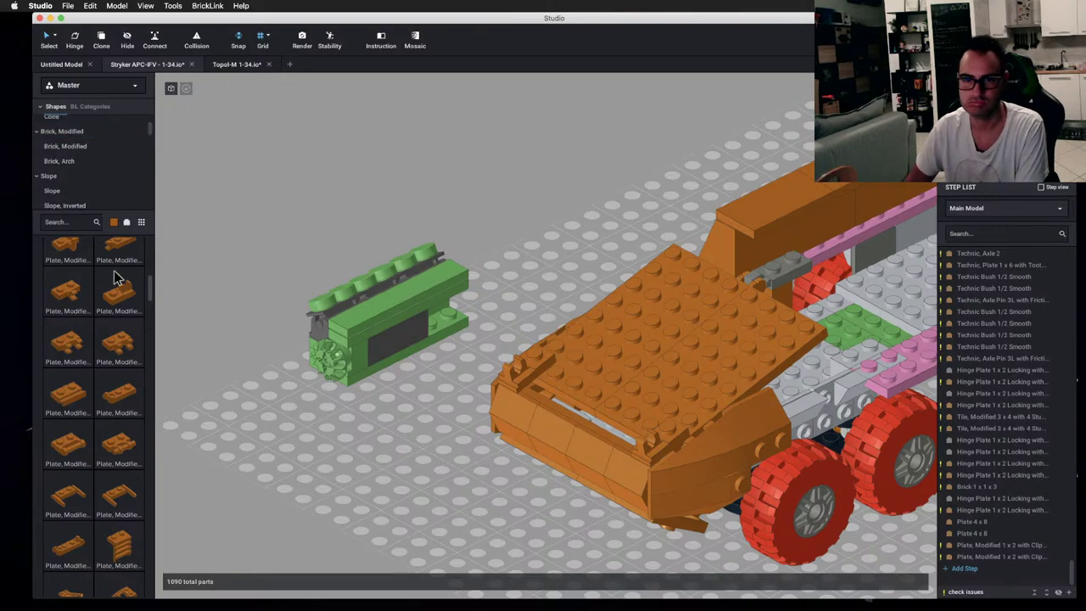
click(73, 190)
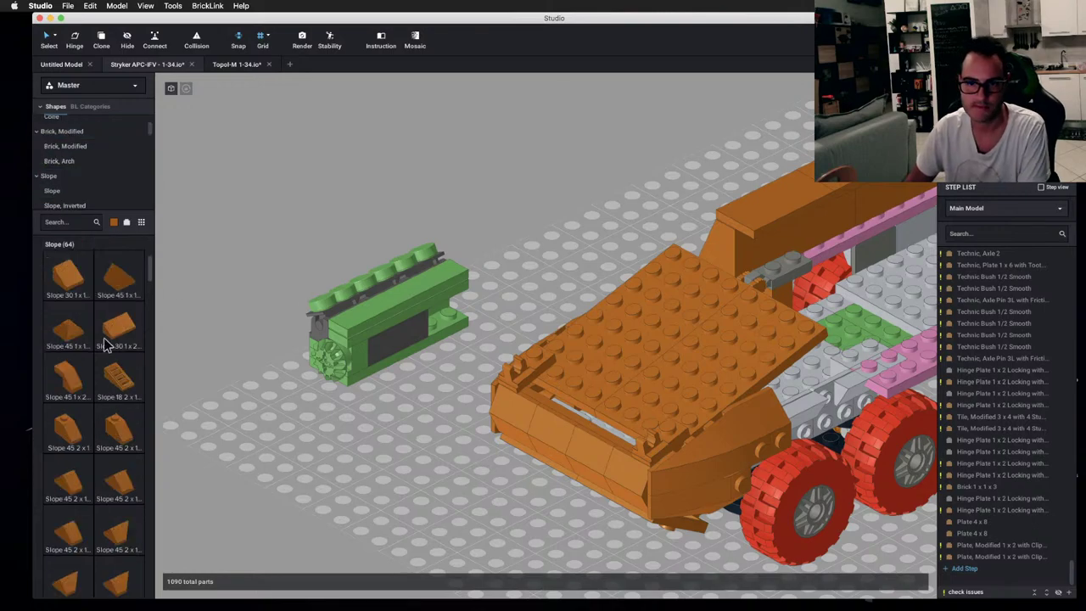
scroll(132, 348, down, 5)
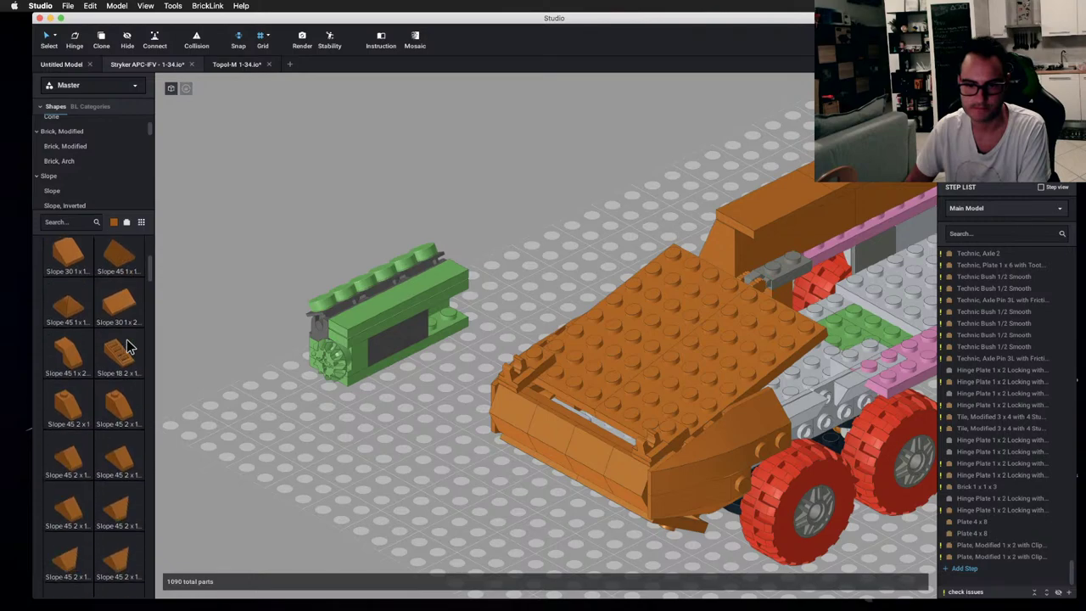
scroll(127, 346, down, 8)
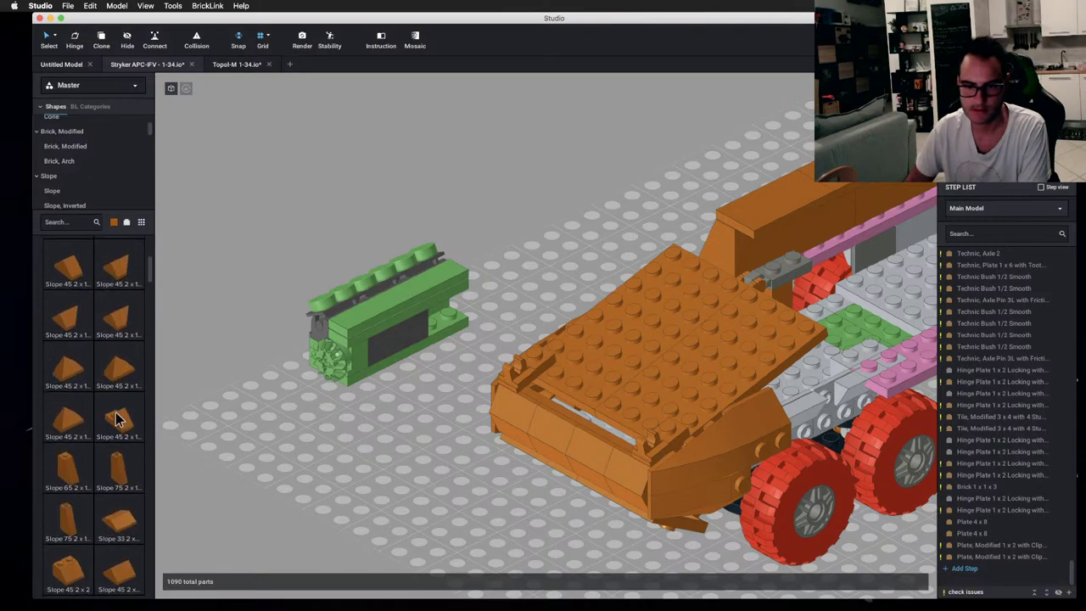
drag(118, 566, 594, 395)
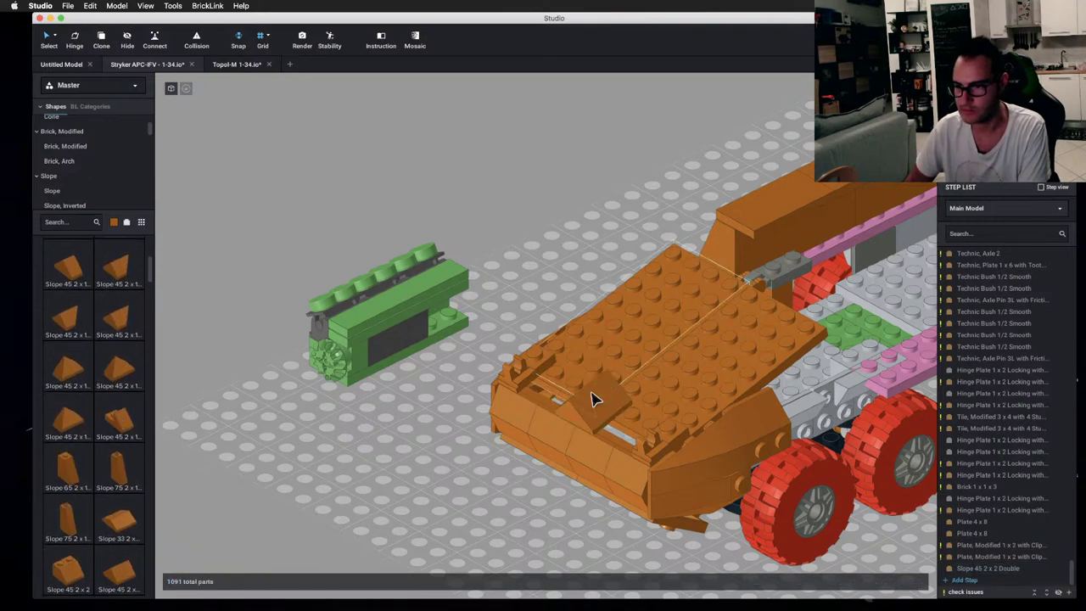
- Place two Tile 2 x 2 with Groove parts on the hood's front edge, one on each side of the double slope
scroll(79, 195, up, 3)
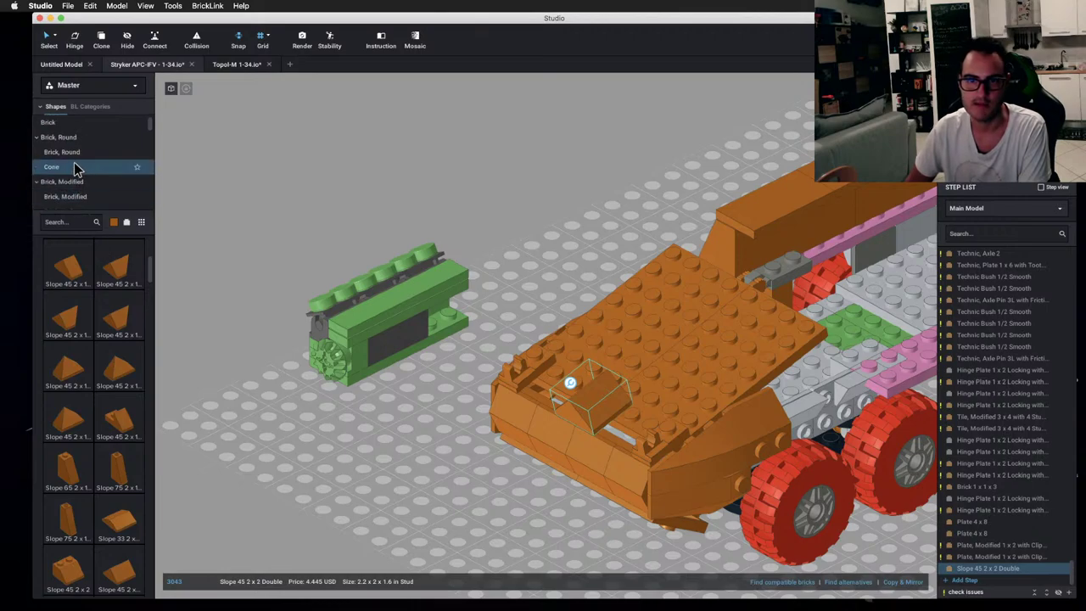
scroll(80, 170, down, 6)
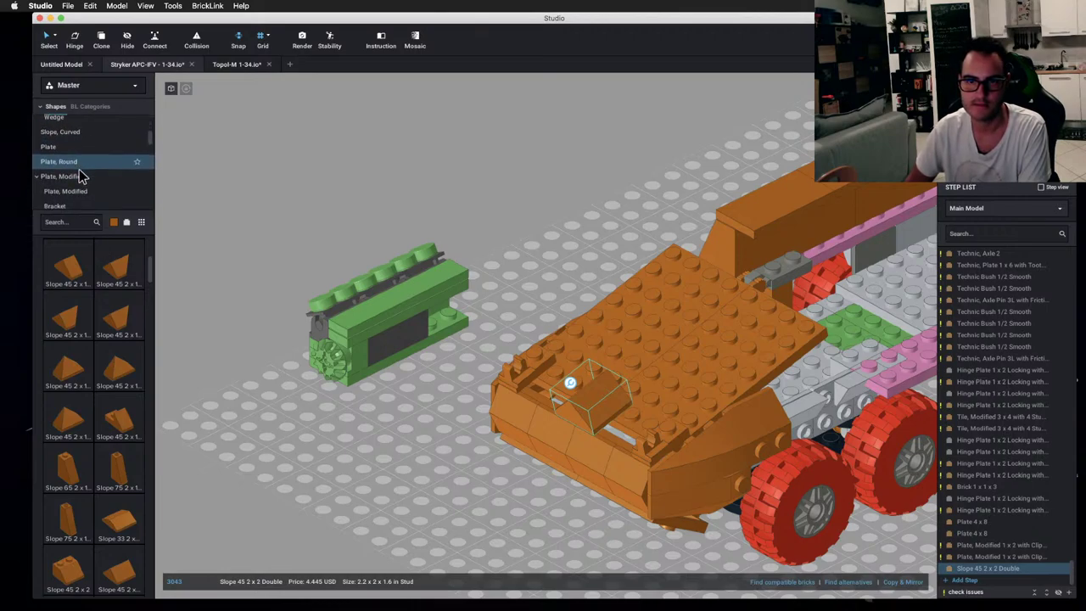
scroll(81, 174, down, 5)
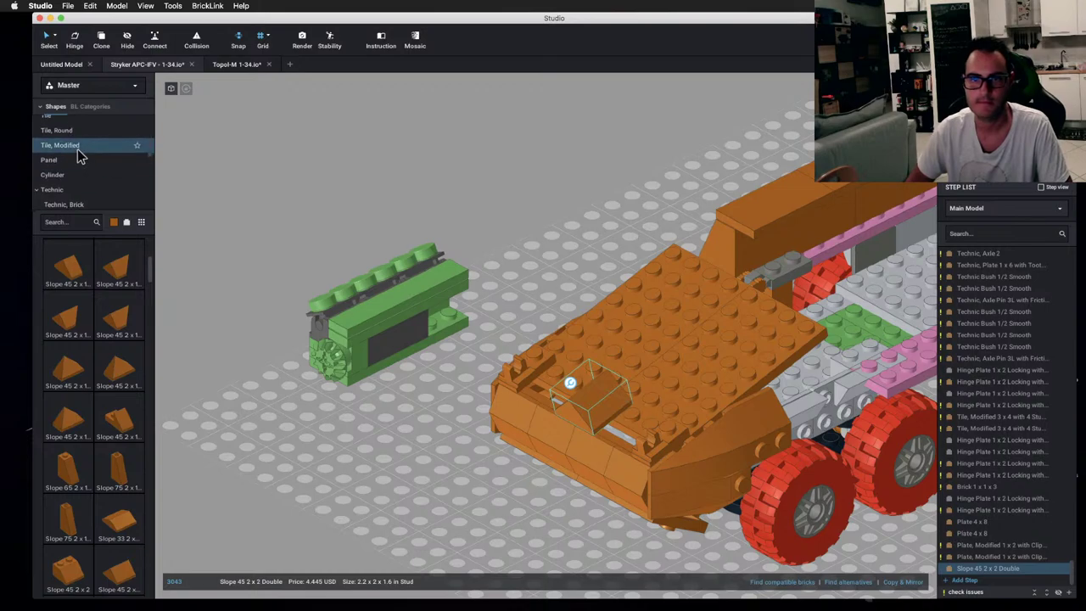
scroll(73, 143, up, 2)
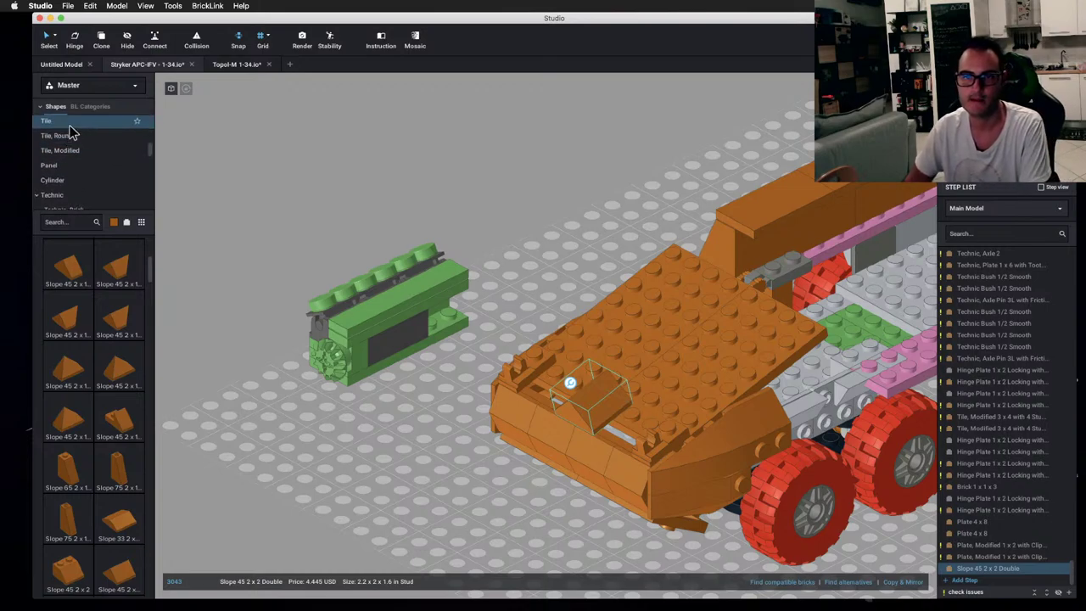
click(68, 123)
drag(114, 473, 547, 381)
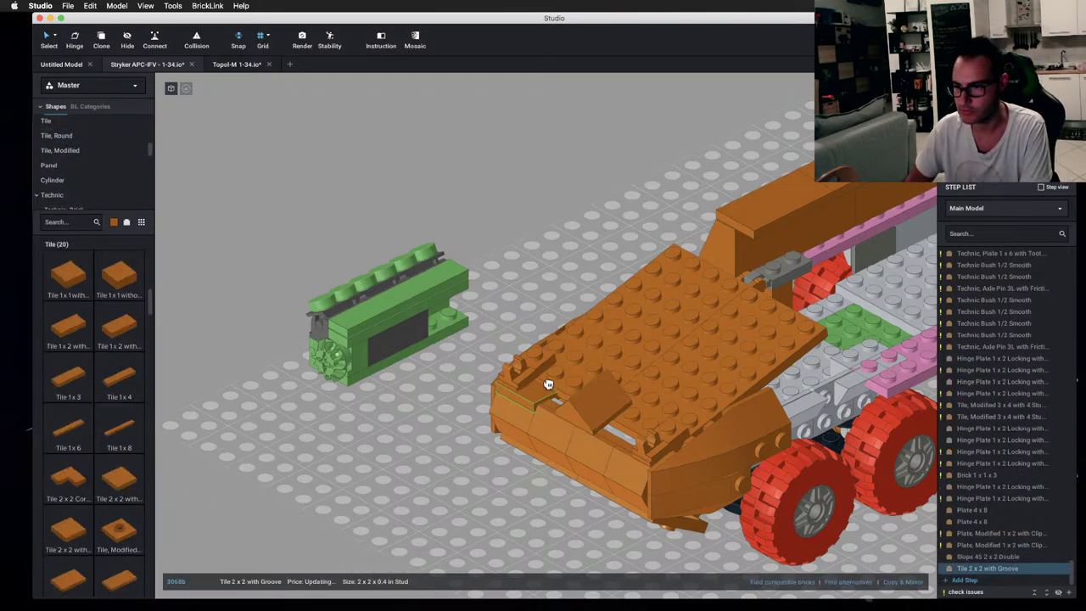
click(654, 424)
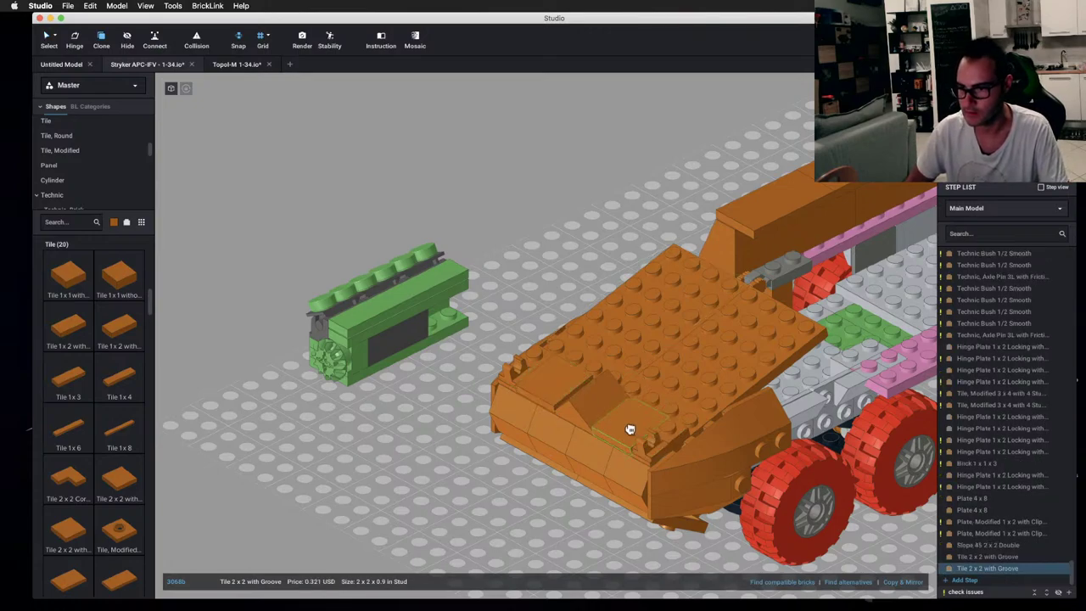
click(536, 504)
- Compare the hood with the reference photo and place two Tile 2 x 4 parts side by side behind the front tiles
right_drag(536, 504, 400, 509)
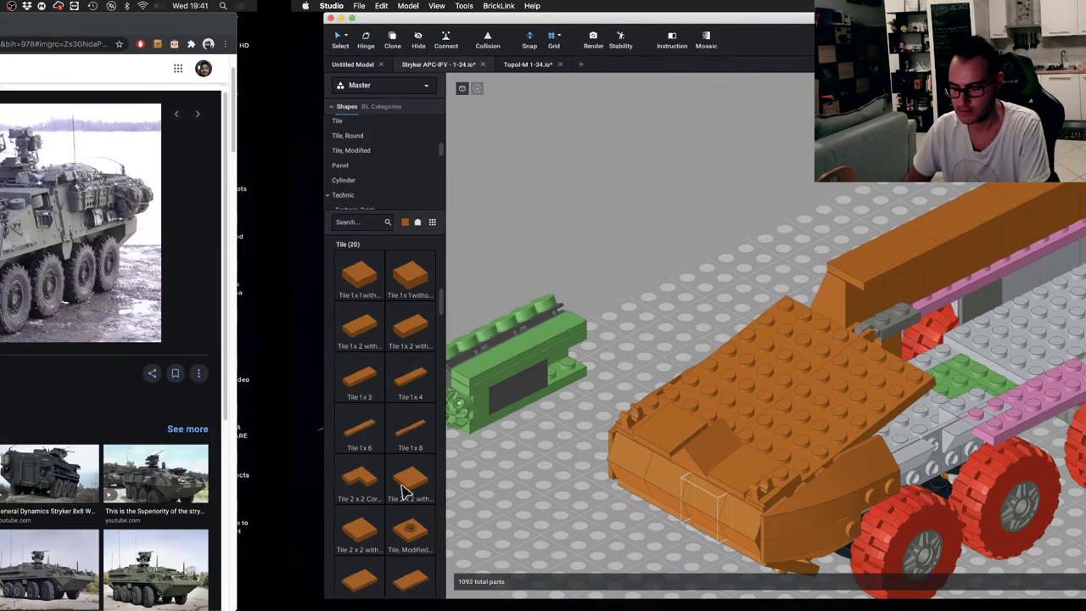
key(ctrl+Left)
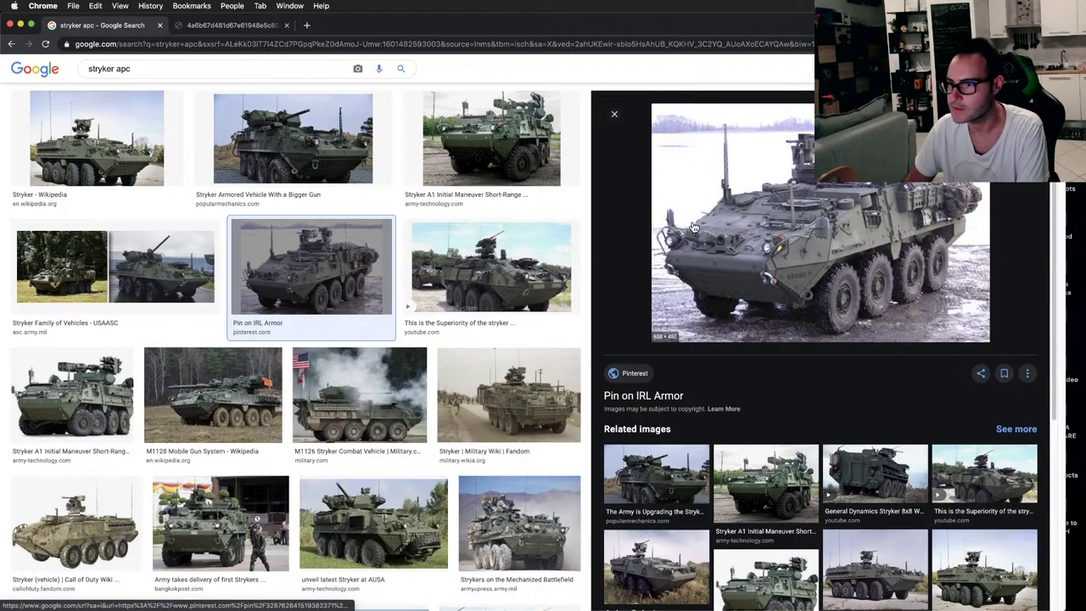
key(ctrl+Right)
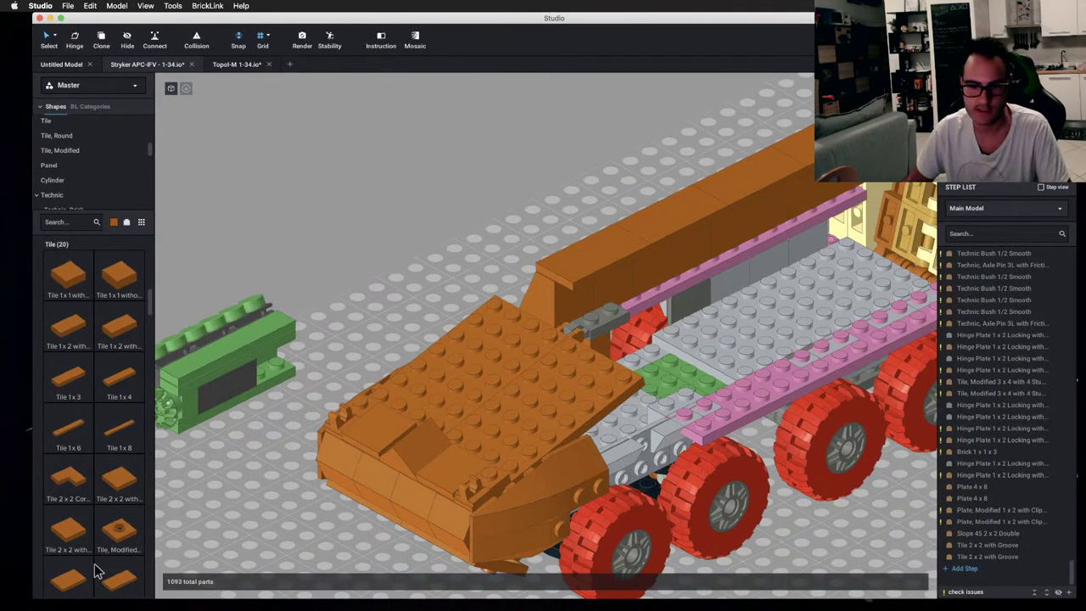
key(c)
click(419, 395)
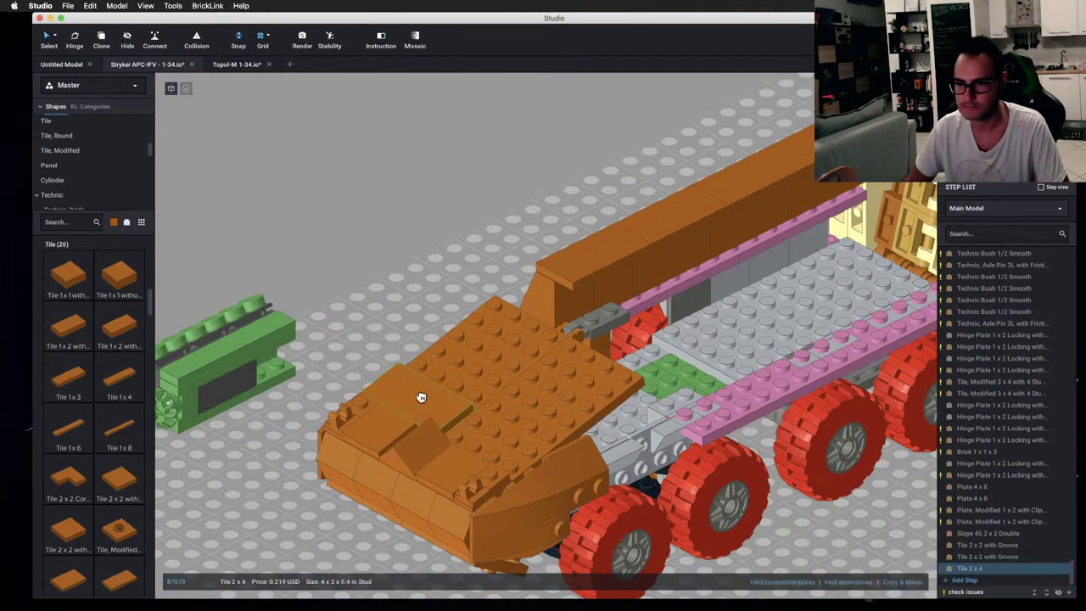
click(485, 438)
key(Escape)
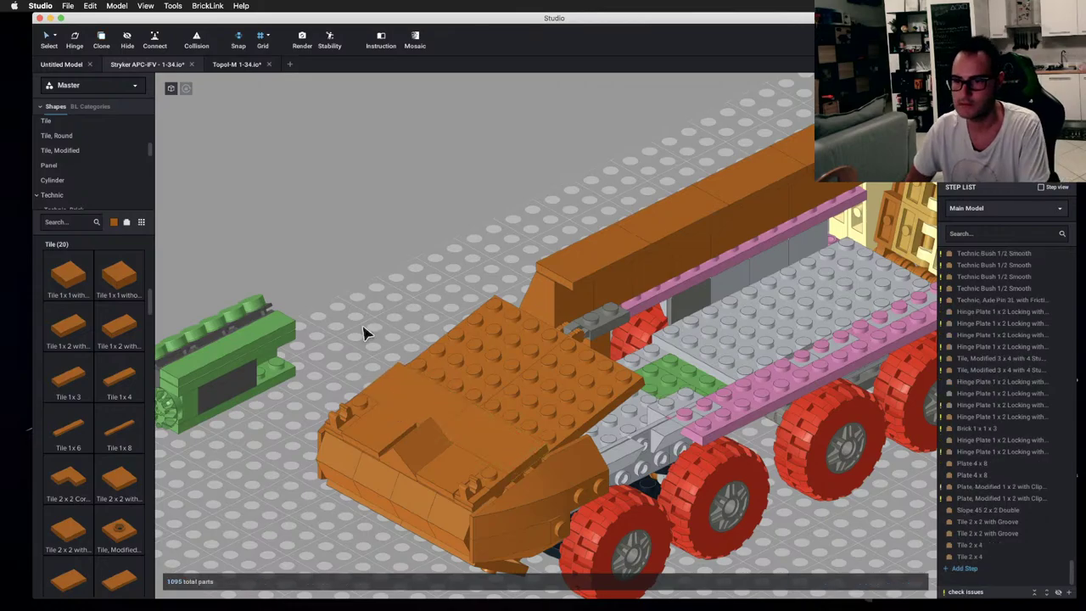
- Check the reference photo's hood and place a Tile, Modified 4 x 4 with Rounded Corners and 4 Feet on the hood's rear corner
key(ctrl+Left)
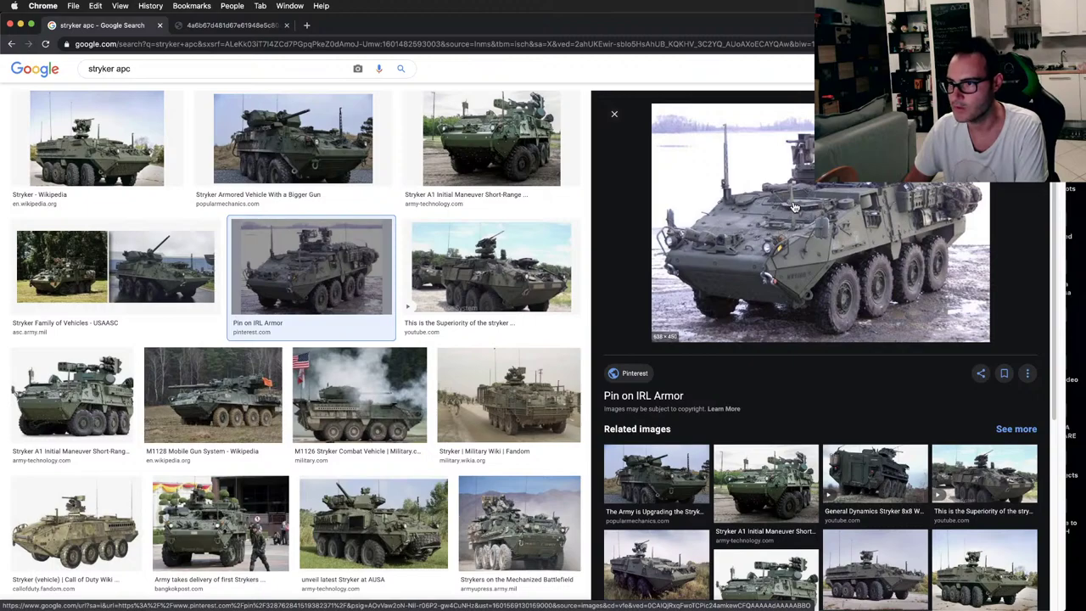
key(ctrl+Right)
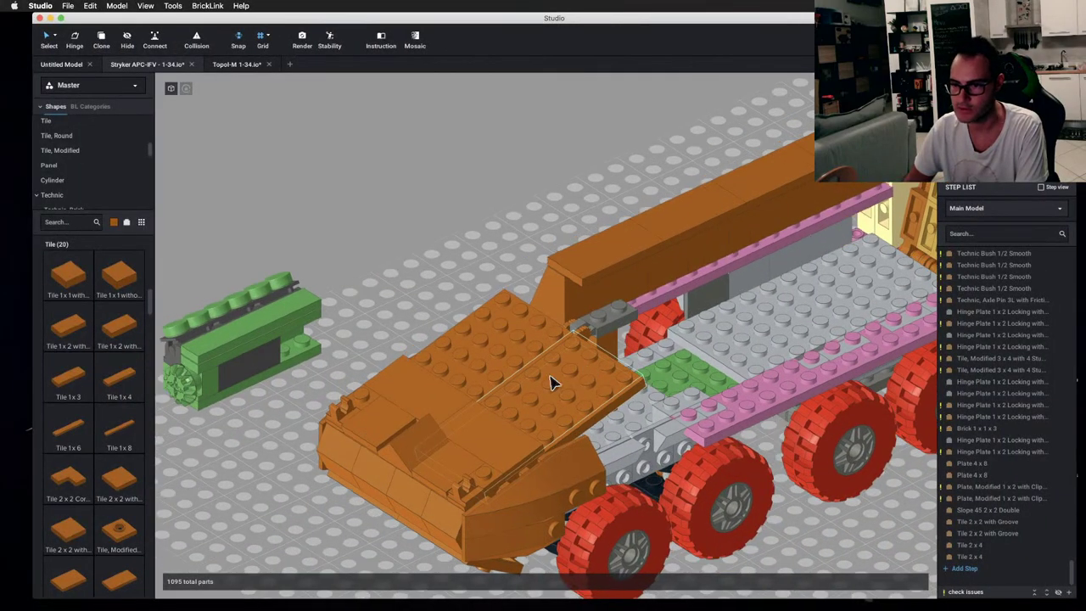
key(ctrl+Left)
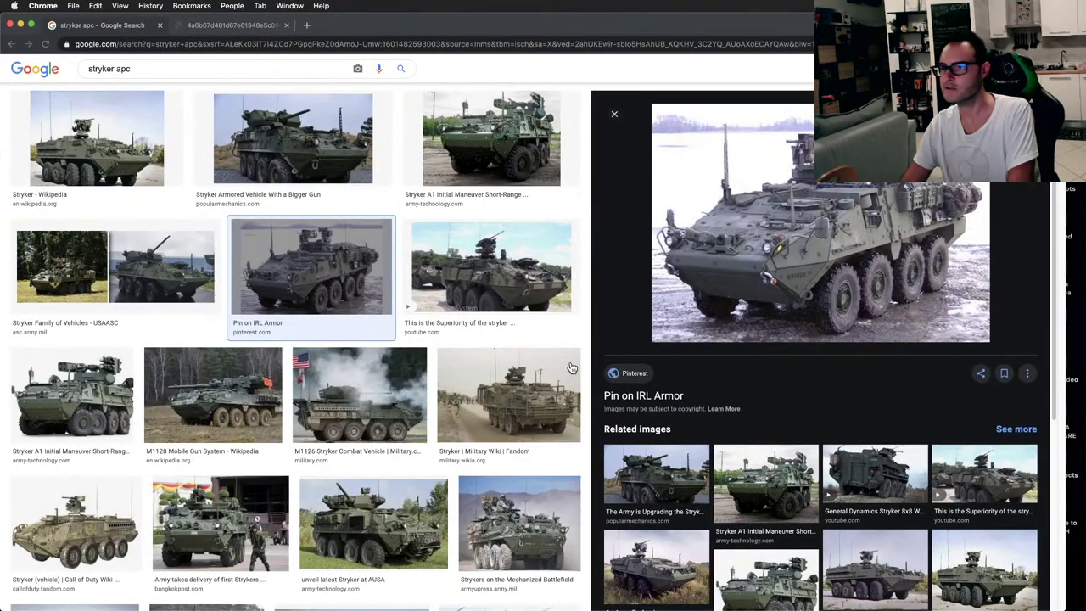
key(ctrl+Right)
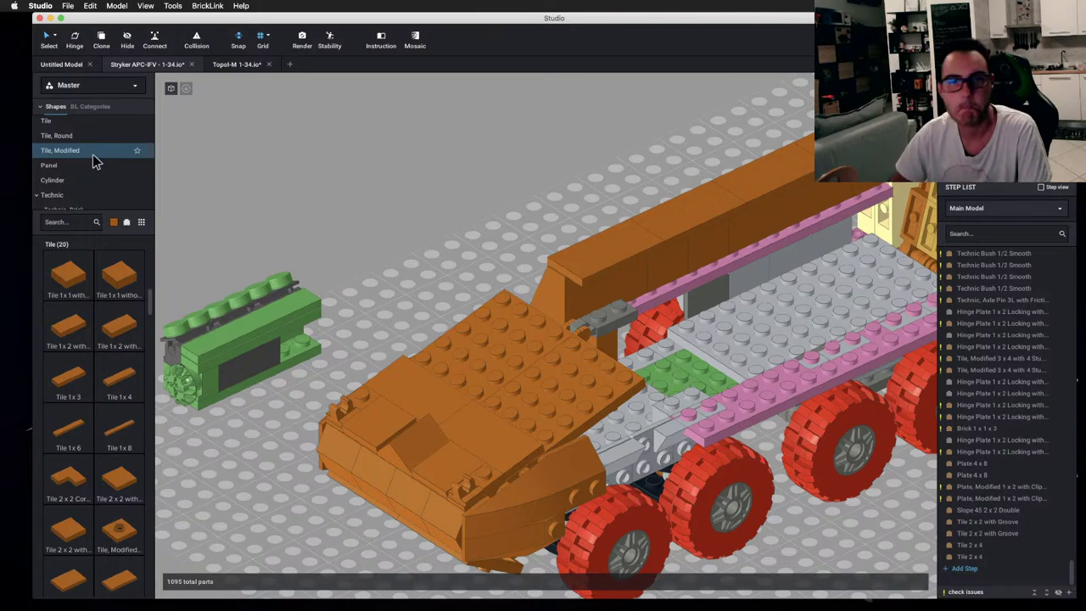
scroll(95, 162, down, 2)
scroll(95, 165, down, 4)
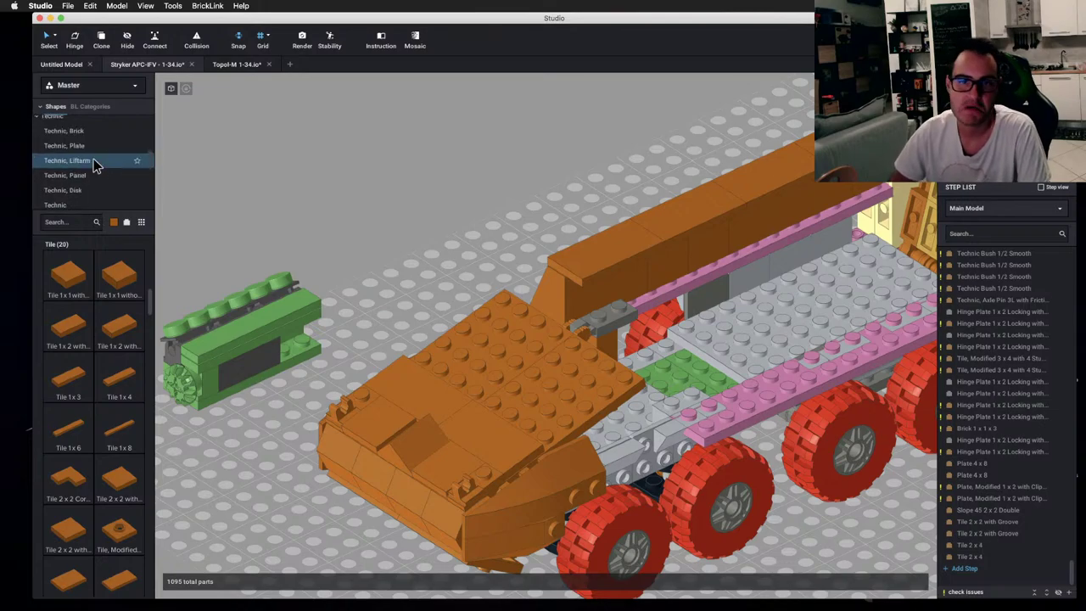
scroll(92, 163, up, 5)
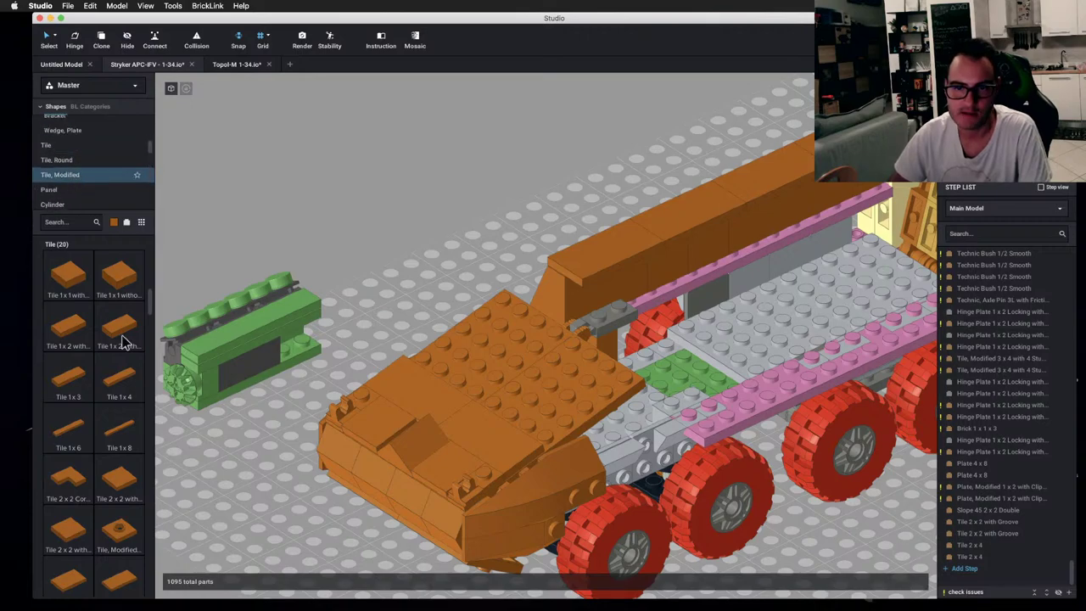
scroll(114, 355, down, 5)
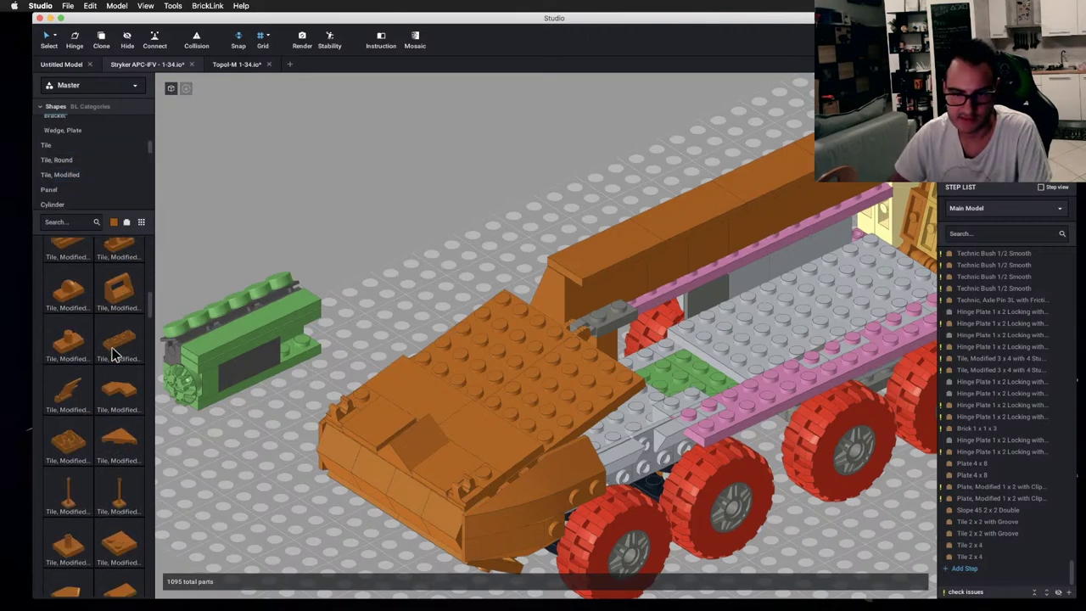
scroll(115, 355, down, 5)
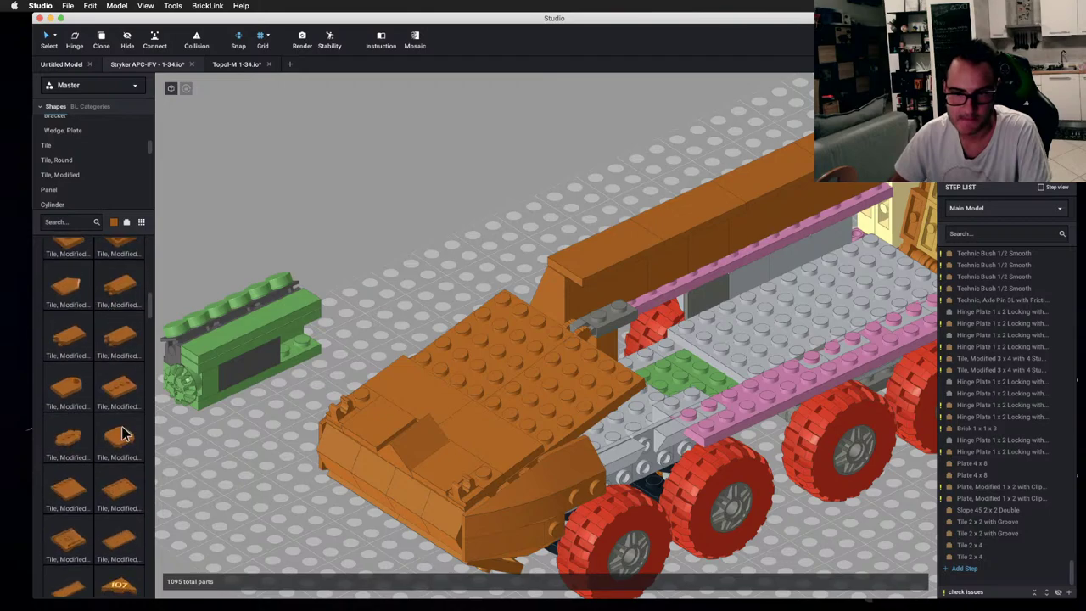
drag(121, 434, 579, 376)
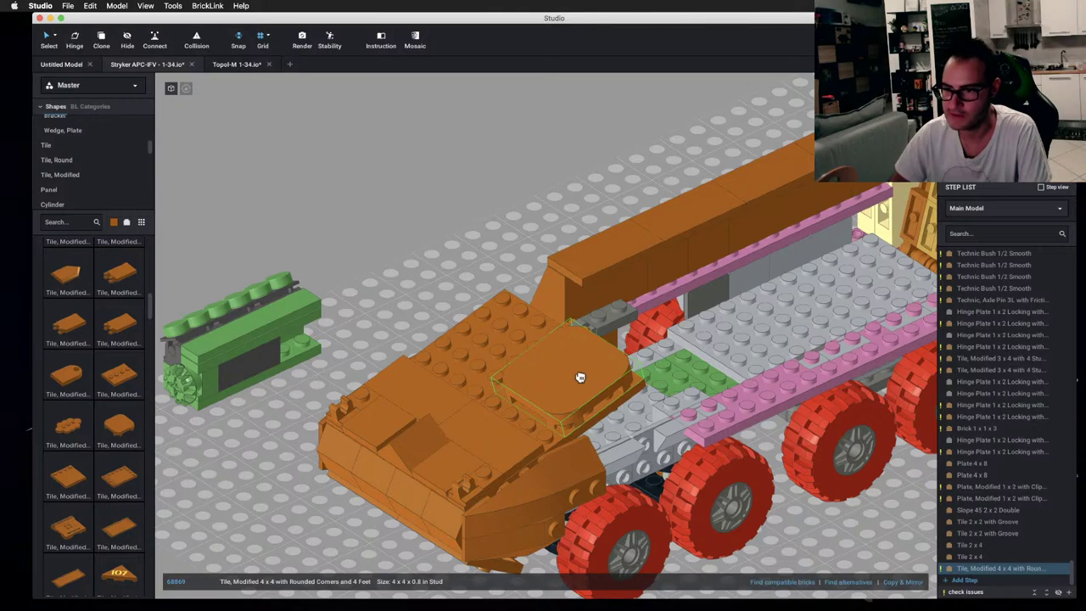
click(542, 194)
scroll(93, 424, down, 2)
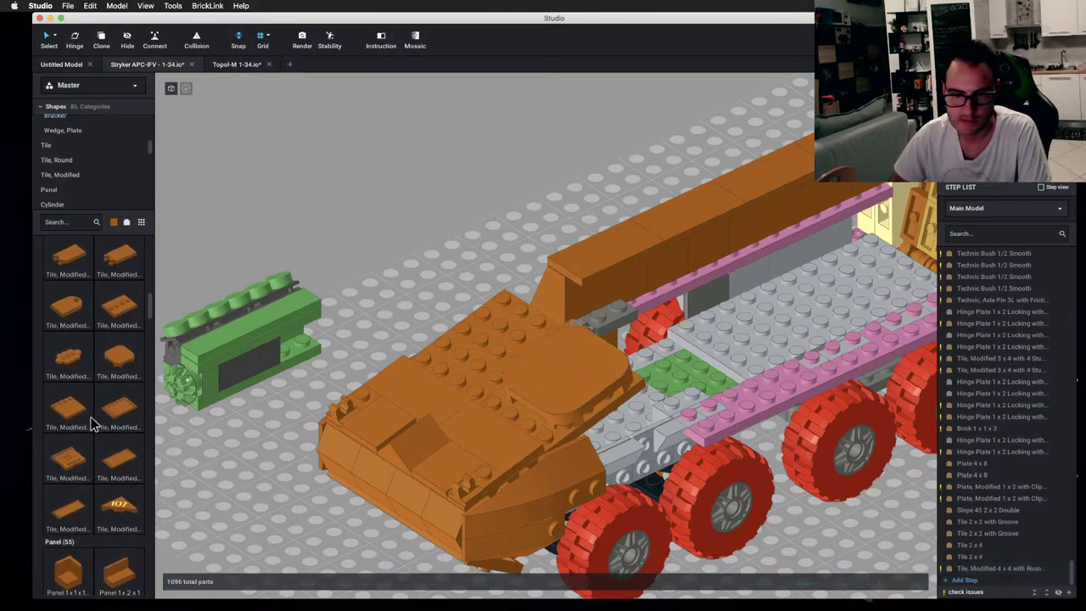
scroll(93, 424, down, 5)
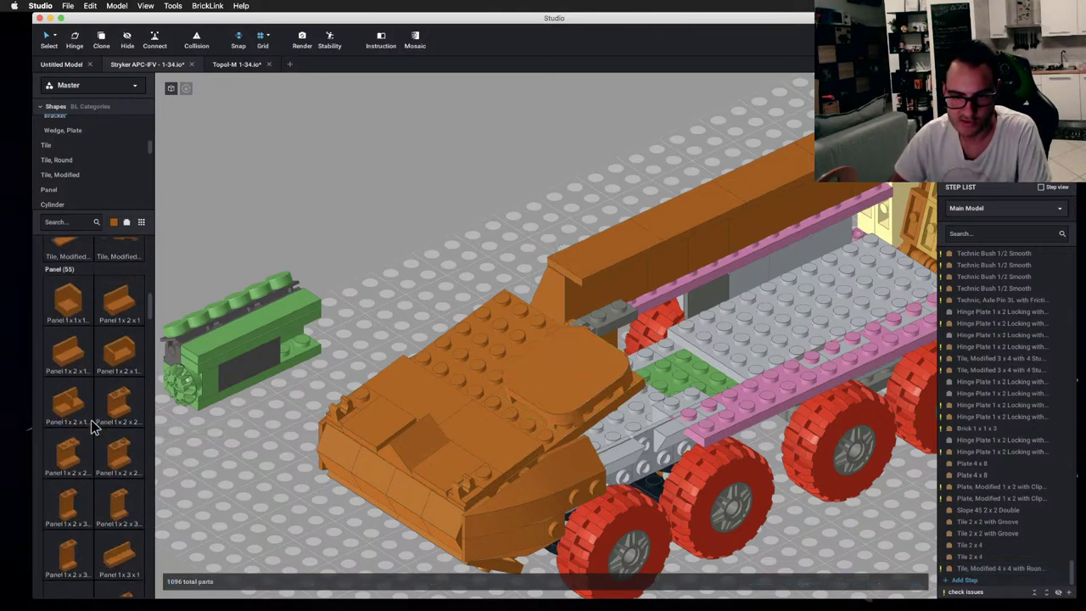
scroll(90, 419, down, 5)
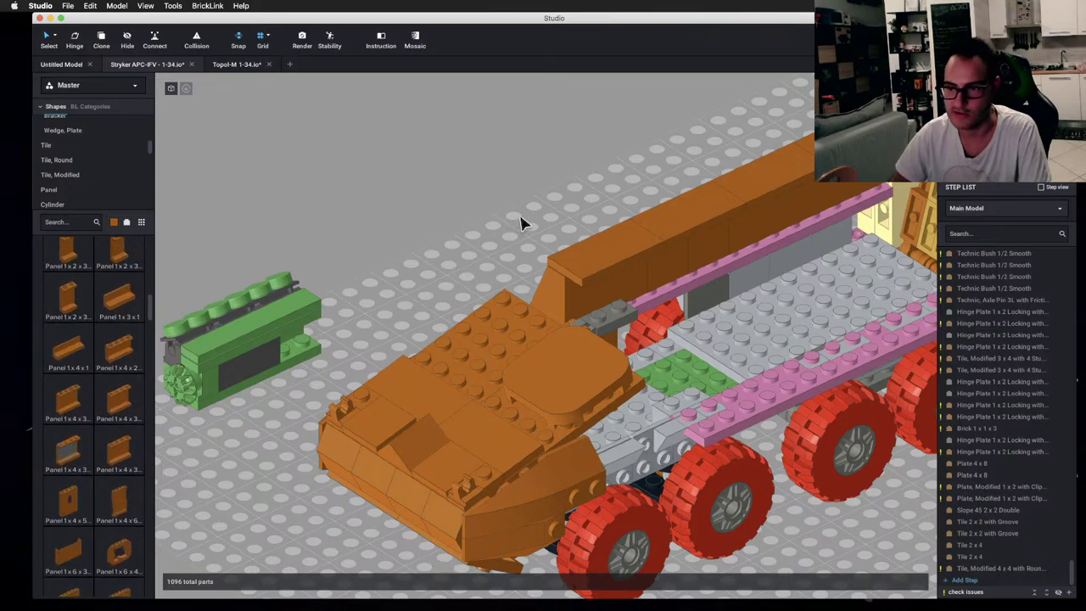
- Select the rounded 4 x 4 tile and inspect from the side how it sits on the sloping hood
right_drag(512, 306, 570, 410)
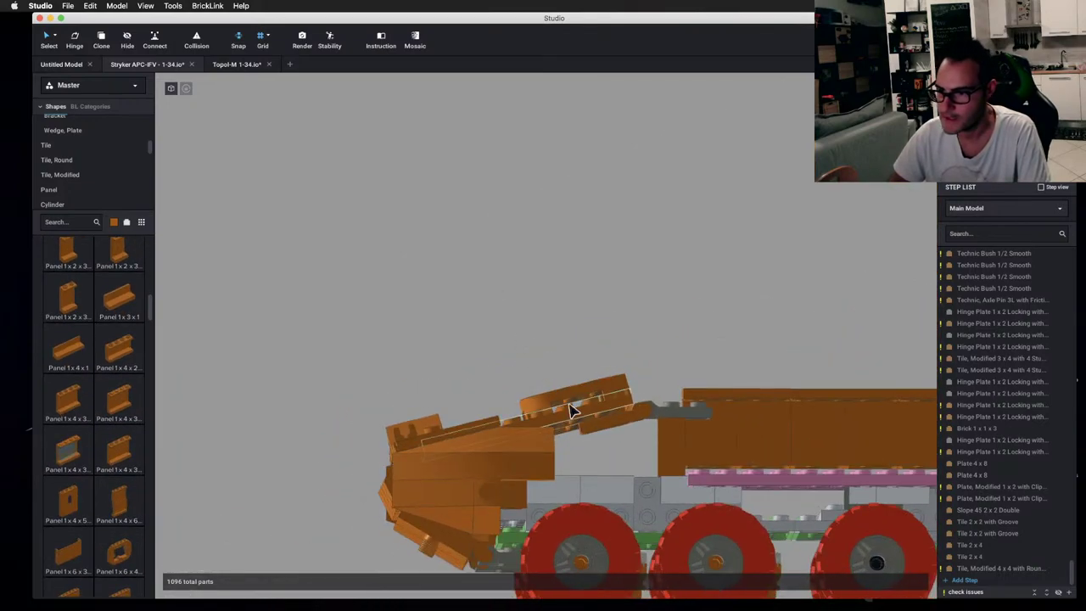
click(592, 392)
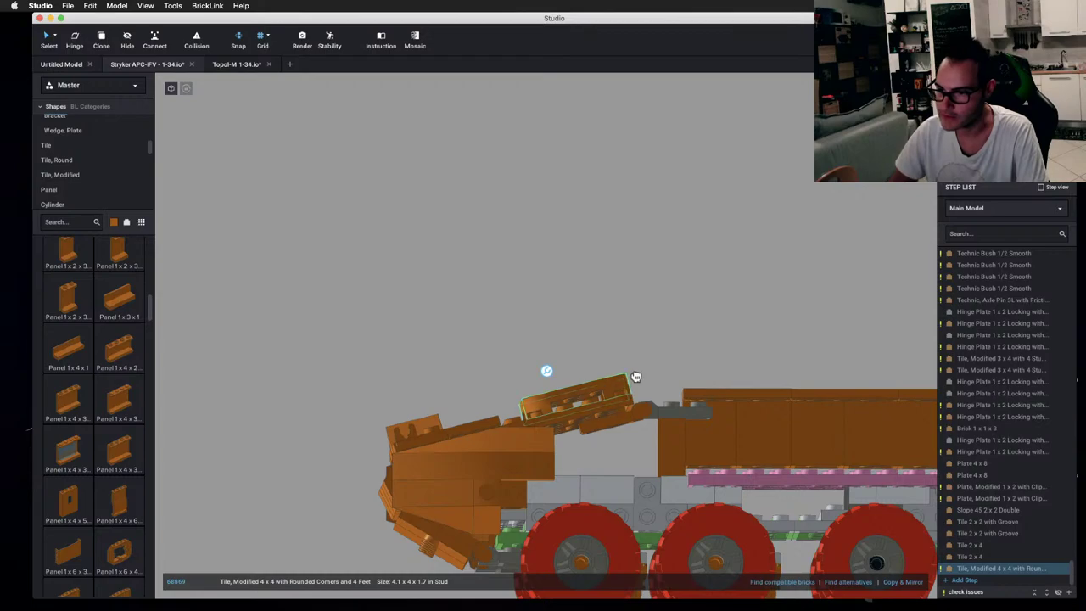
drag(635, 375, 622, 376)
mouse_move(622, 376)
right_down()
mouse_move(637, 383)
mouse_move(623, 370)
right_up()
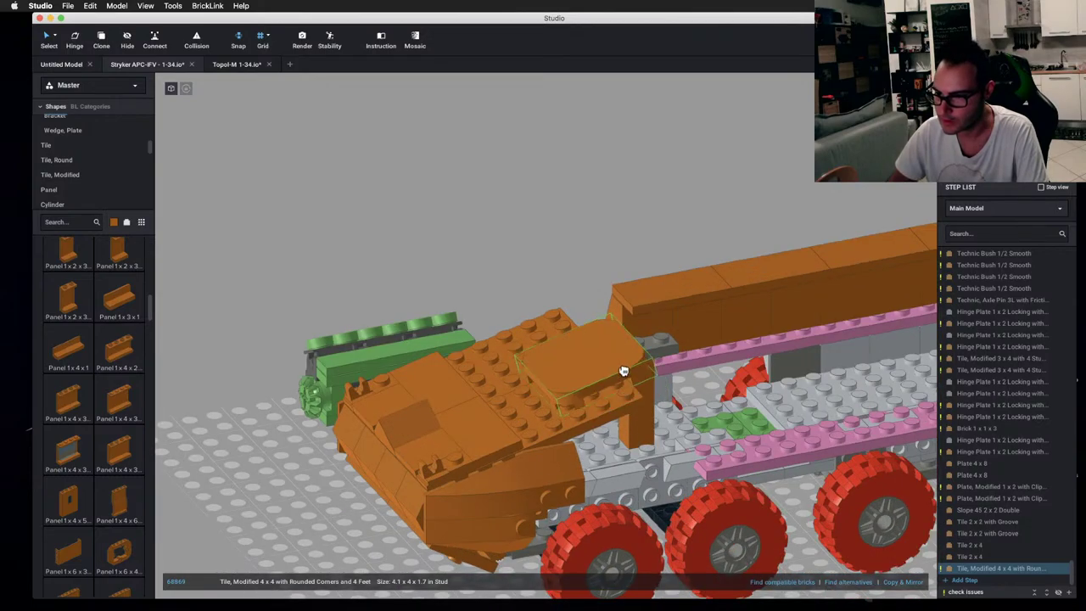
- Inspect the rounded 4 x 4 tile's fit from the side and move it off the hood to the empty space beside the vehicle
drag(623, 370, 636, 384)
right_drag(617, 225, 601, 211)
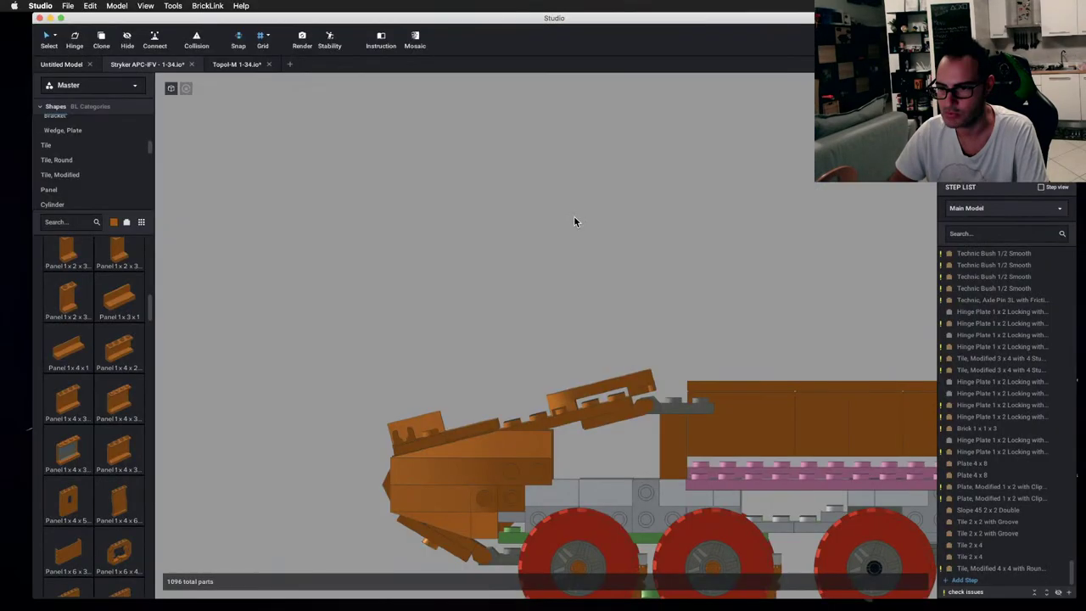
right_drag(573, 221, 574, 346)
key(ctrl+v)
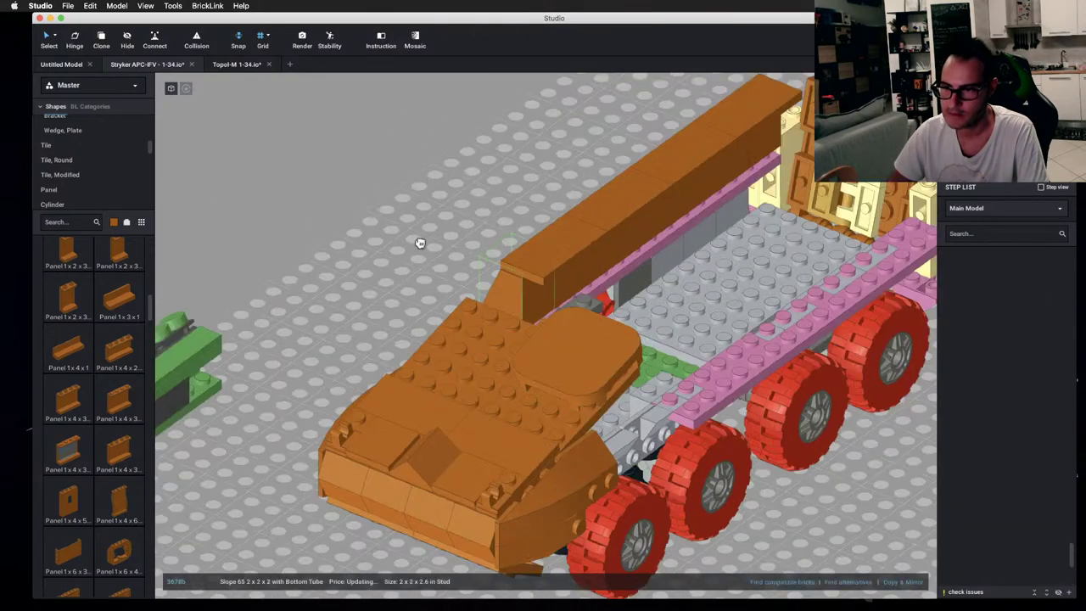
key(Delete)
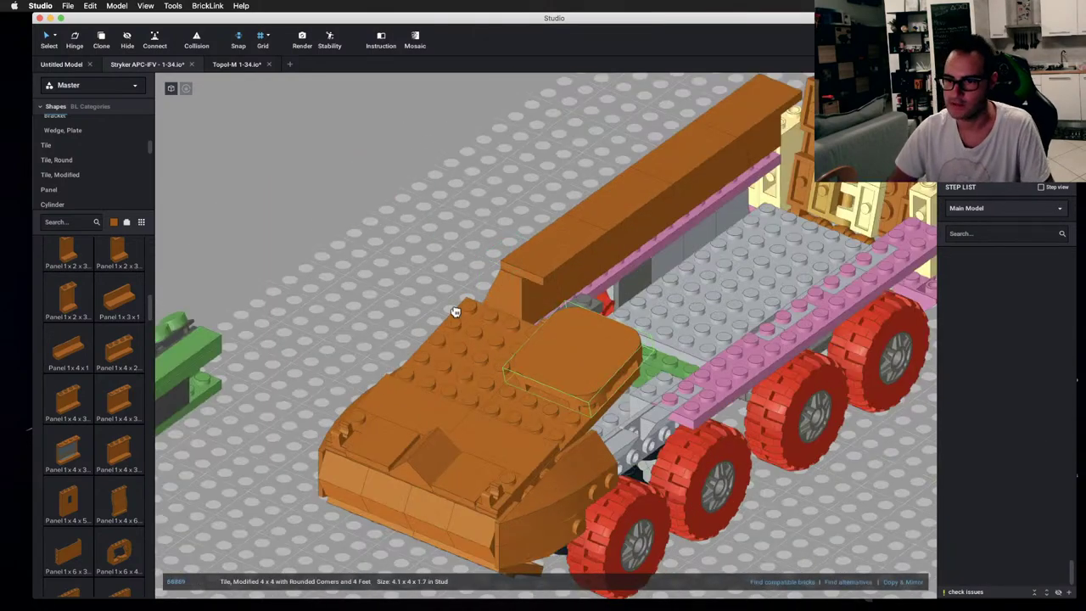
drag(583, 368, 386, 160)
click(377, 157)
- Place a Plate 4 x 4 on the hood's rear corner and set the rounded 4 x 4 tile on top of it
scroll(68, 162, up, 3)
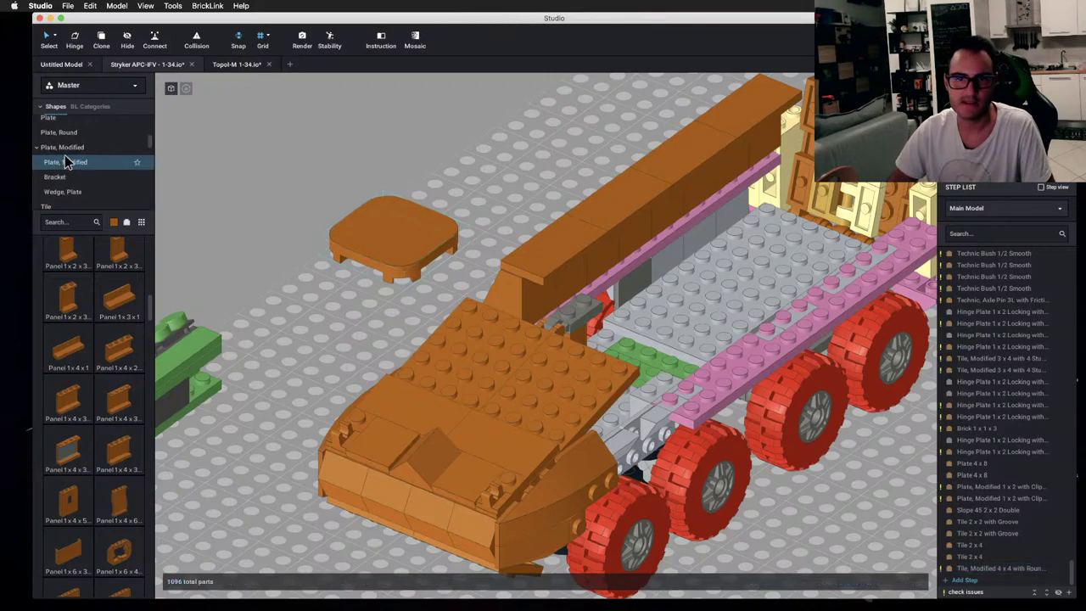
scroll(69, 144, up, 1)
click(71, 128)
scroll(98, 475, down, 5)
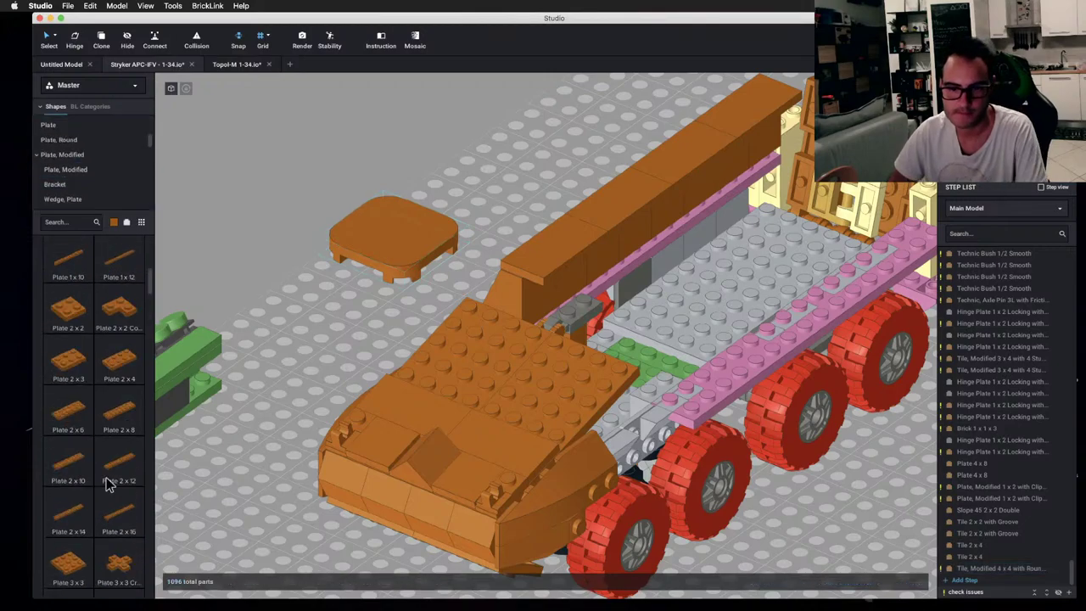
drag(72, 561, 557, 351)
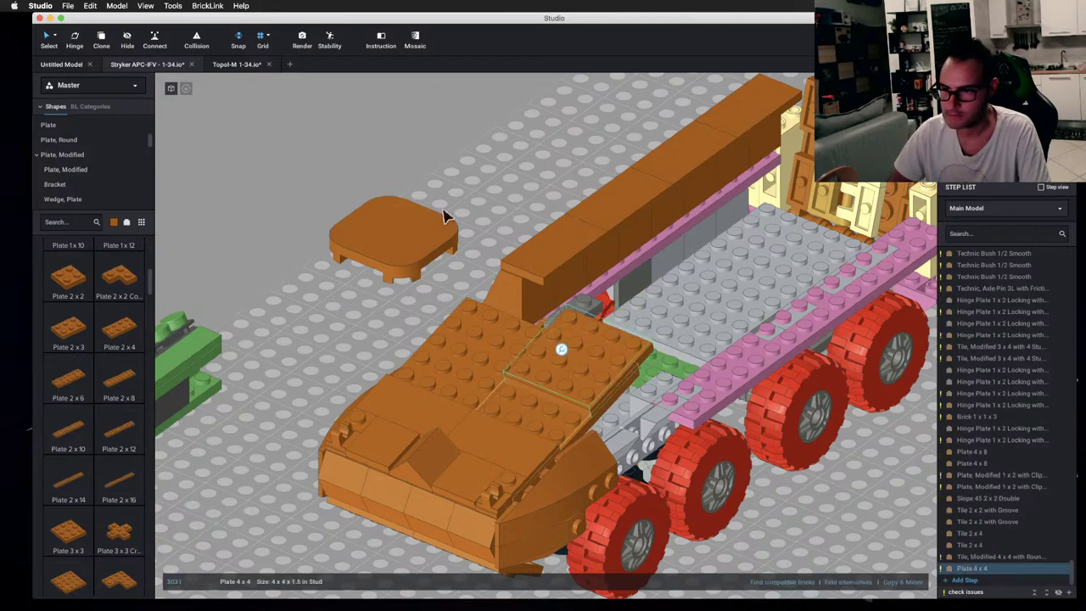
key(Escape)
drag(446, 251, 605, 367)
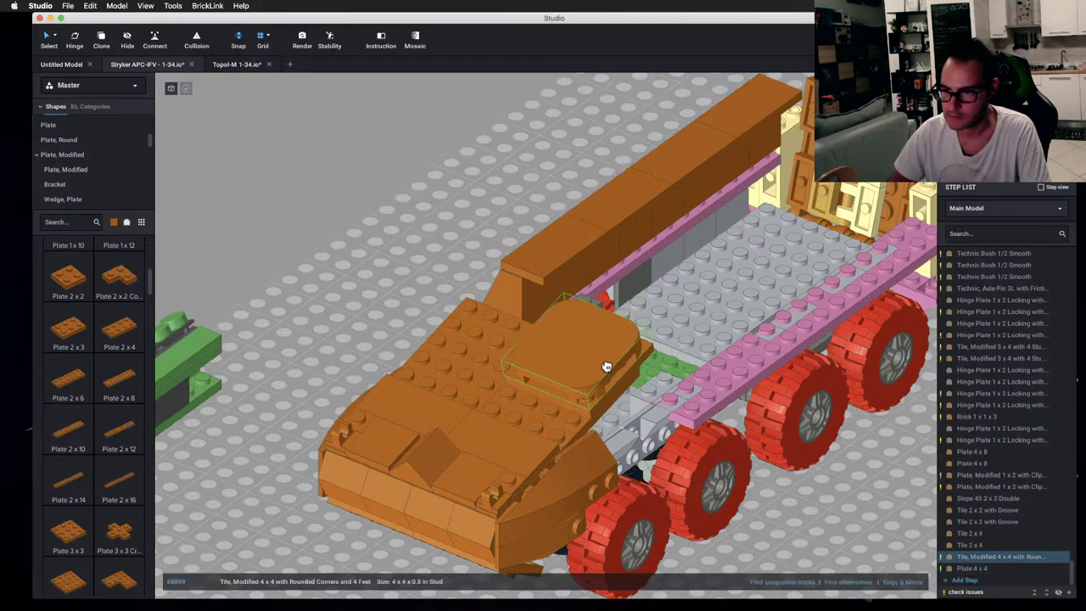
- Add a Tile 2 x 4 on the studs just in front of the rounded tile and compare the hood with the reference photo
click(514, 438)
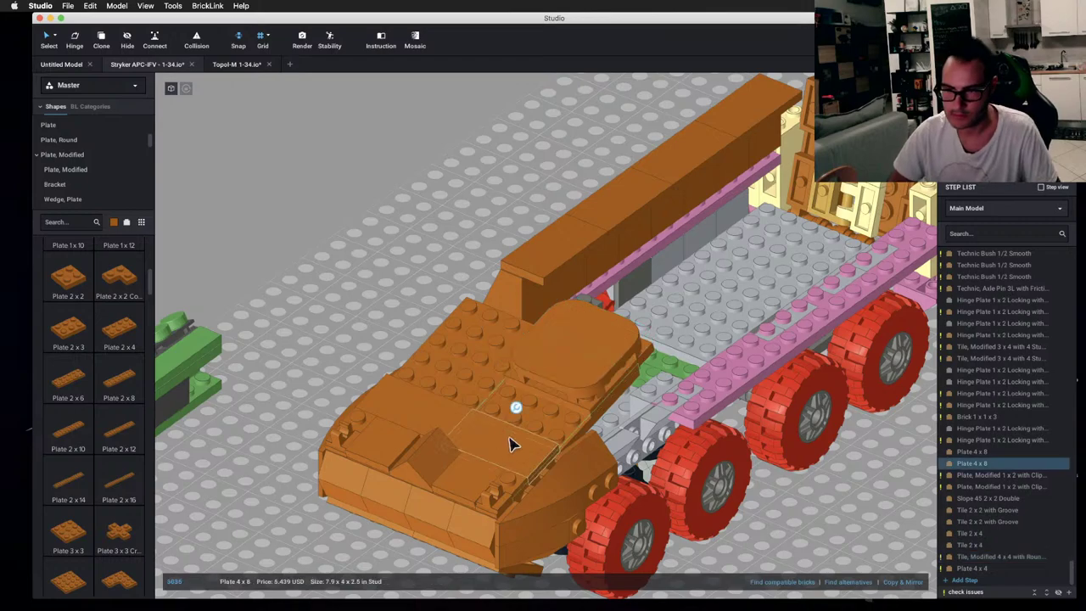
click(533, 407)
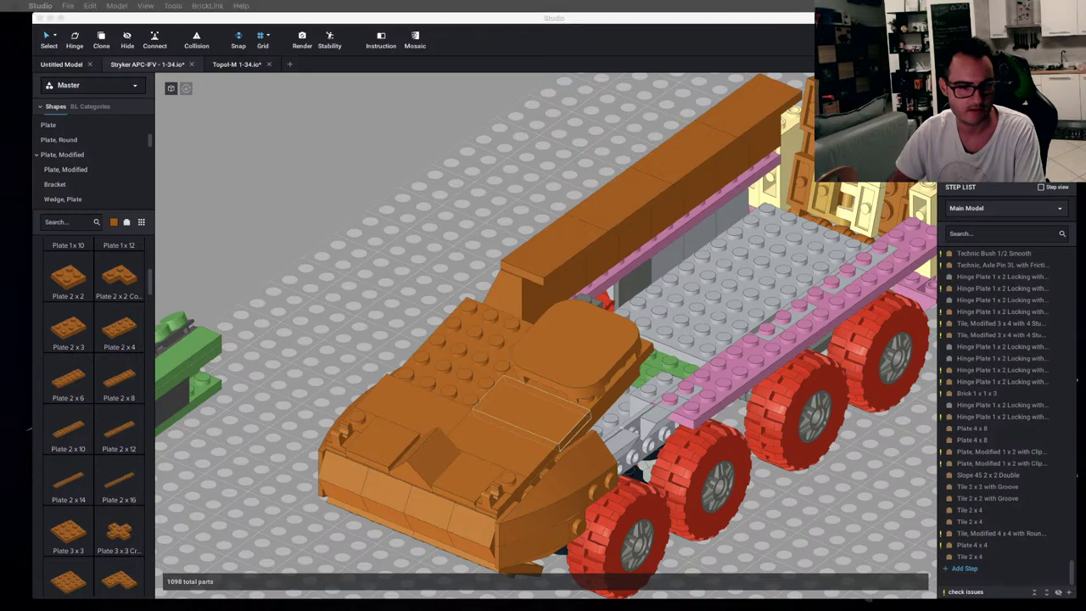
key(ctrl+Up)
key(ctrl+Up)
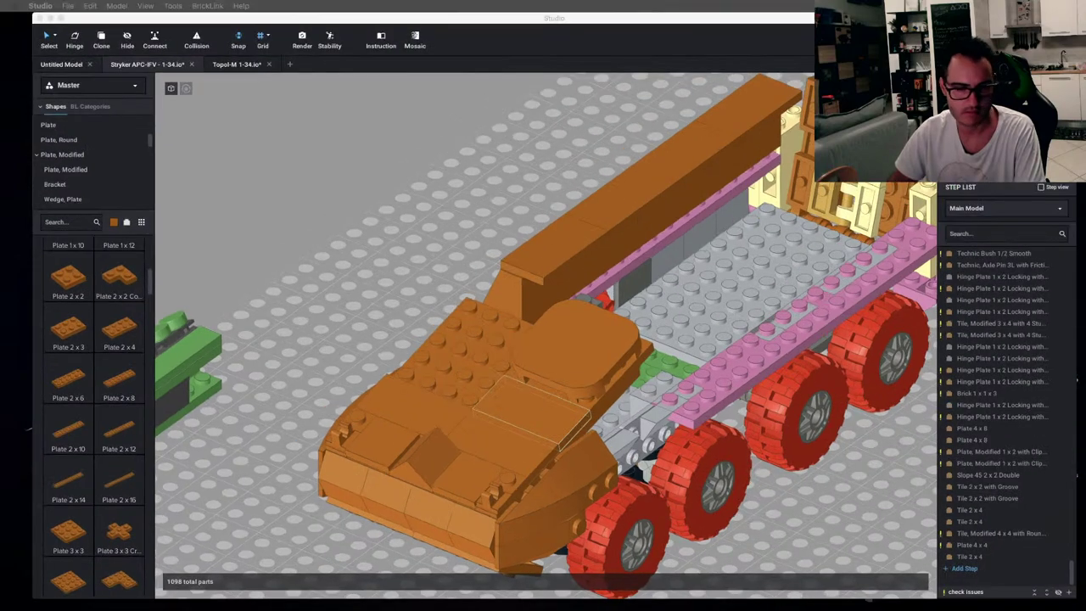
key(ctrl+Left)
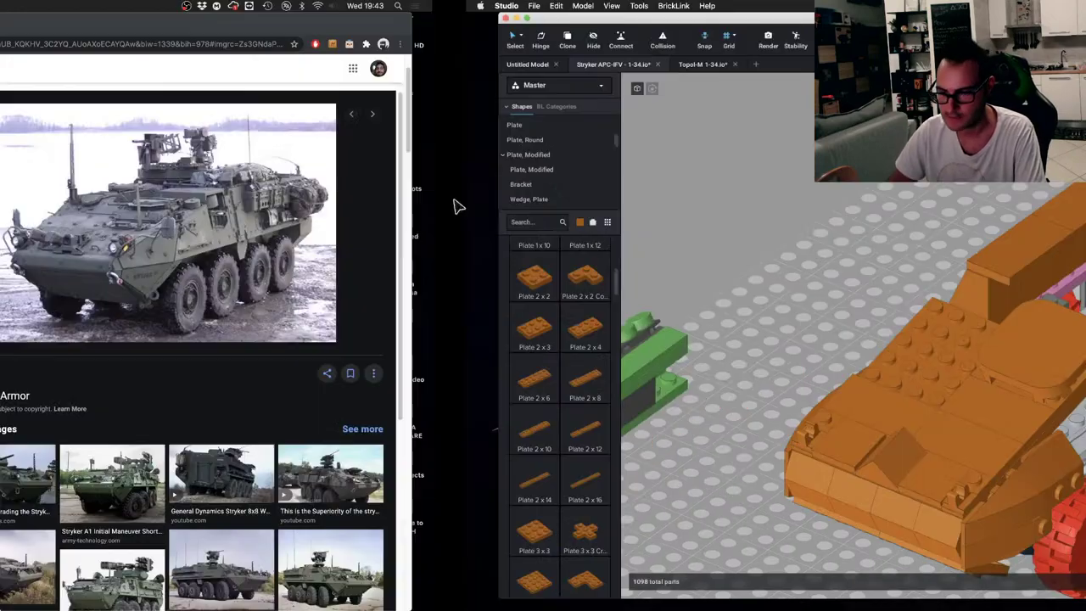
key(ctrl+Right)
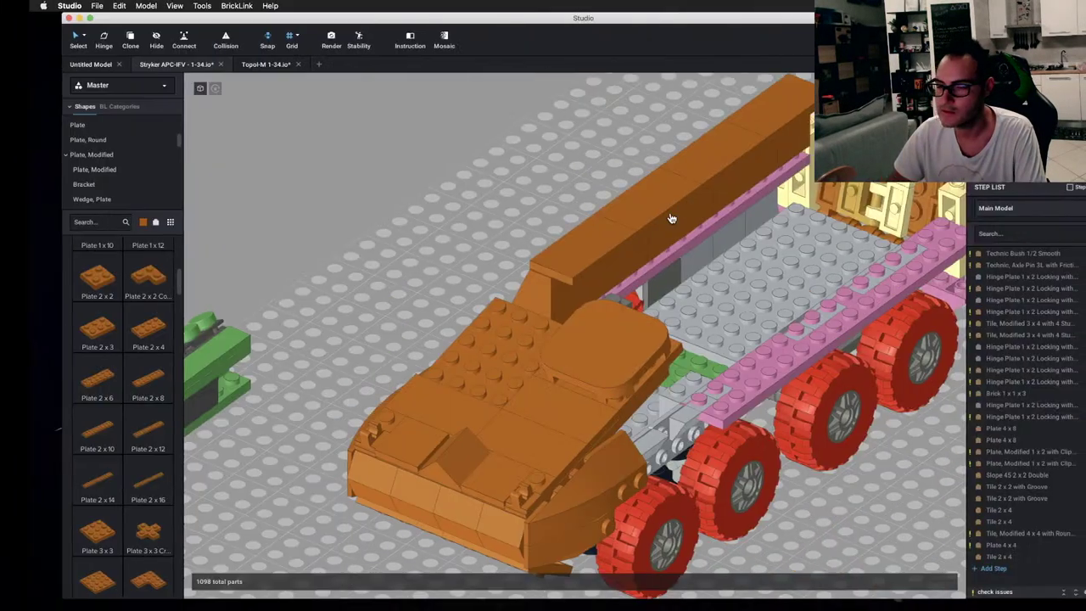
- Clone the Tile 2 x 4 twice onto the hood's bare half beside the rounded tile and check the profile from the side
right_drag(671, 218, 543, 408)
click(543, 408)
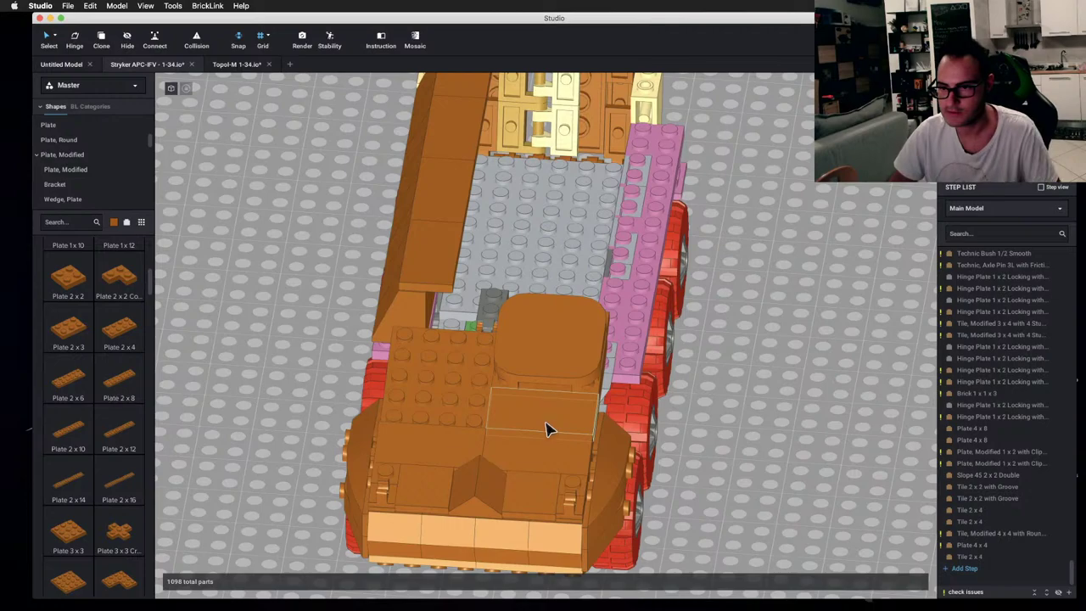
key(c)
click(429, 408)
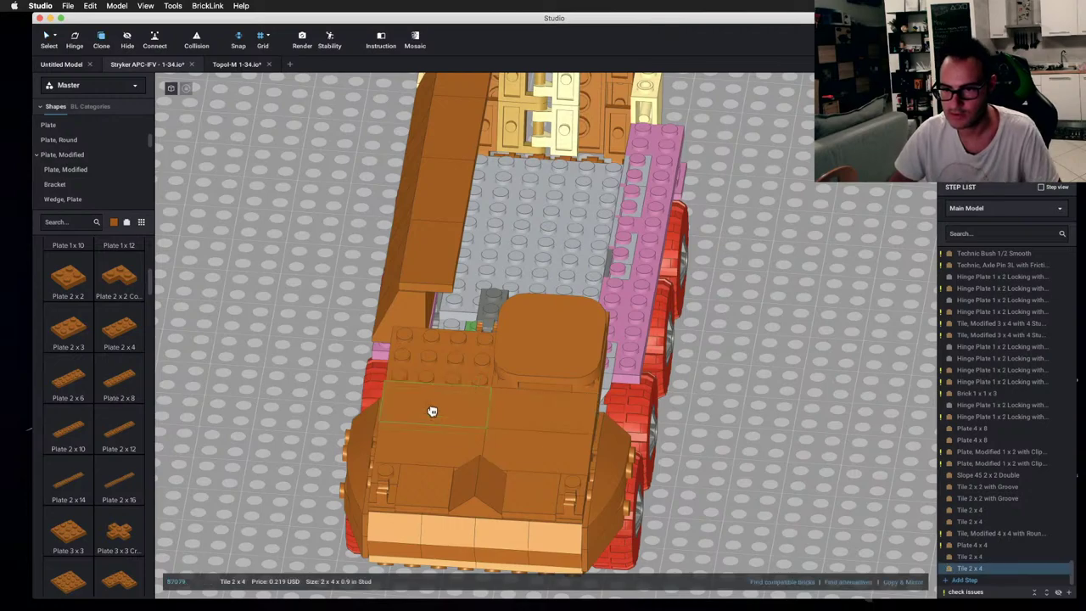
click(431, 411)
right_drag(451, 375, 417, 356)
scroll(415, 343, down, 5)
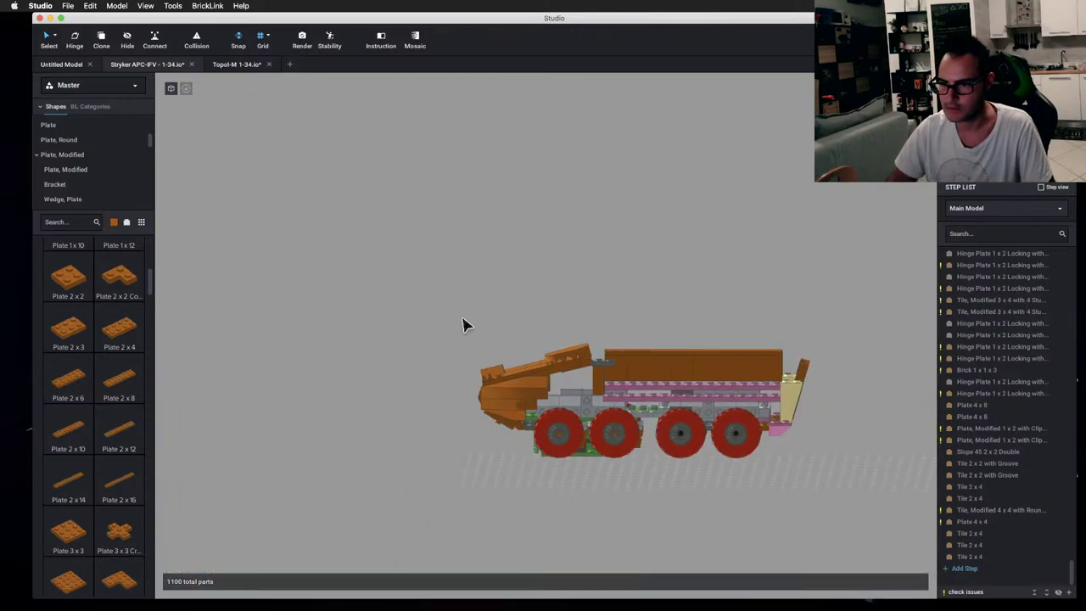
scroll(465, 310, up, 5)
right_drag(479, 281, 566, 294)
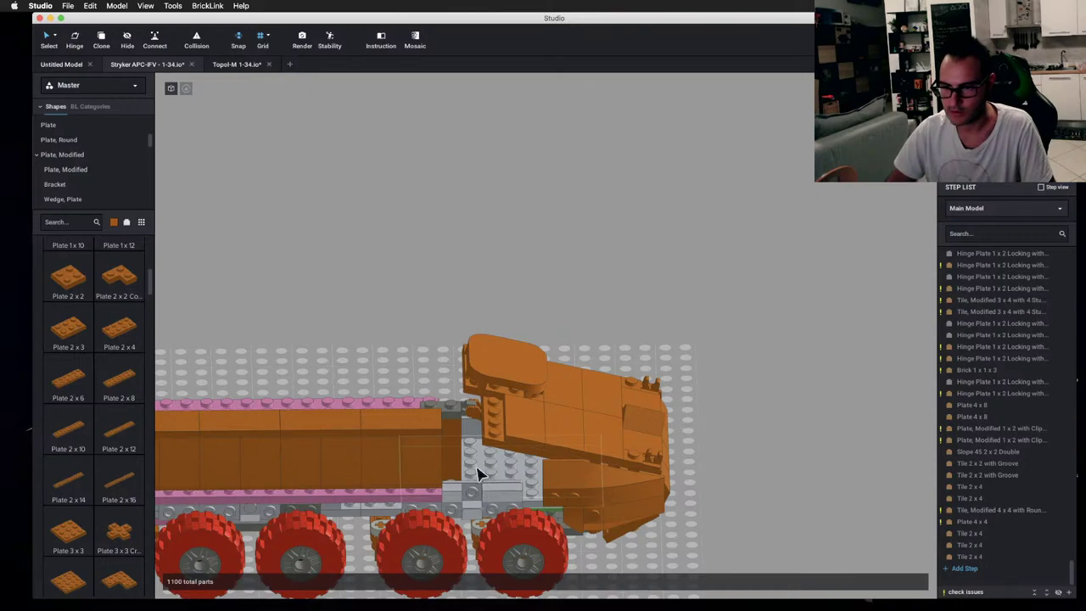
- Try extending the side wall forward with a cloned Slope 65 2 x 2 x 2 and a shifted top tile, checking it against the reference photo
click(380, 475)
click(710, 383)
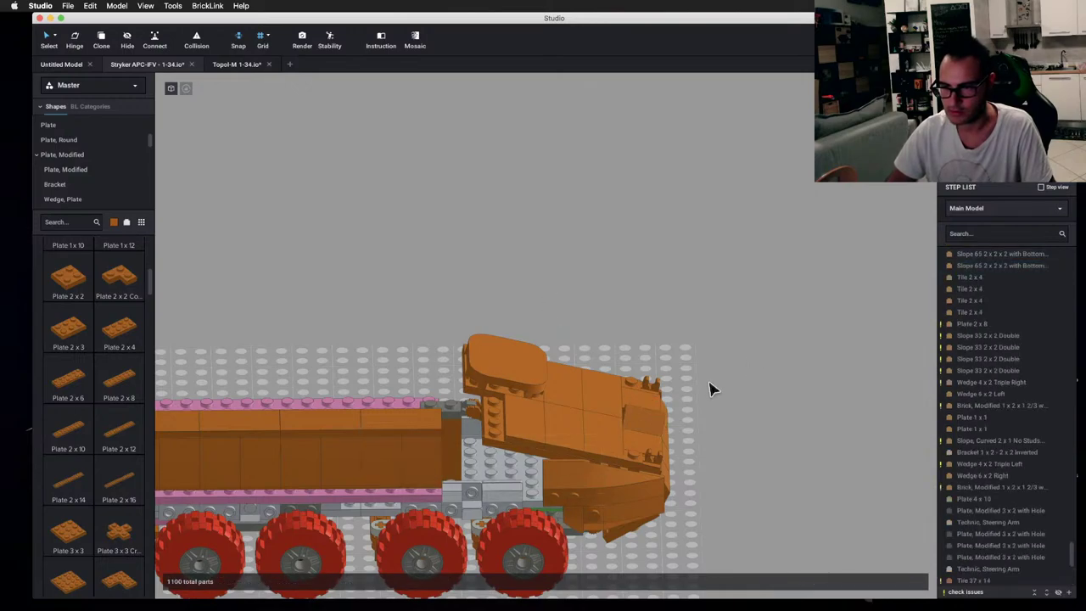
click(430, 460)
click(901, 582)
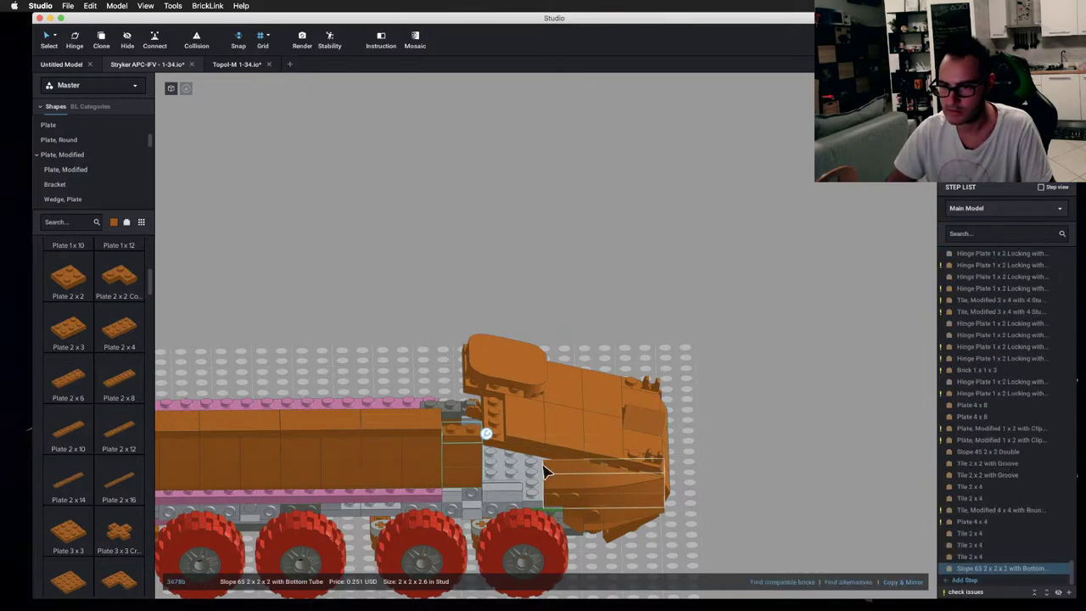
click(417, 428)
click(770, 378)
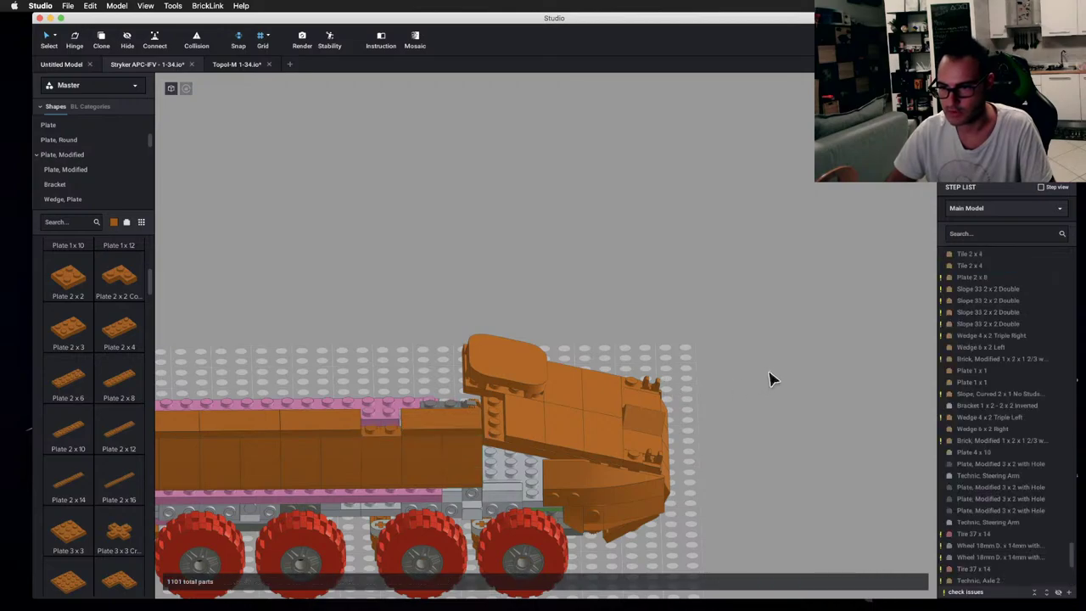
right_drag(770, 378, 766, 363)
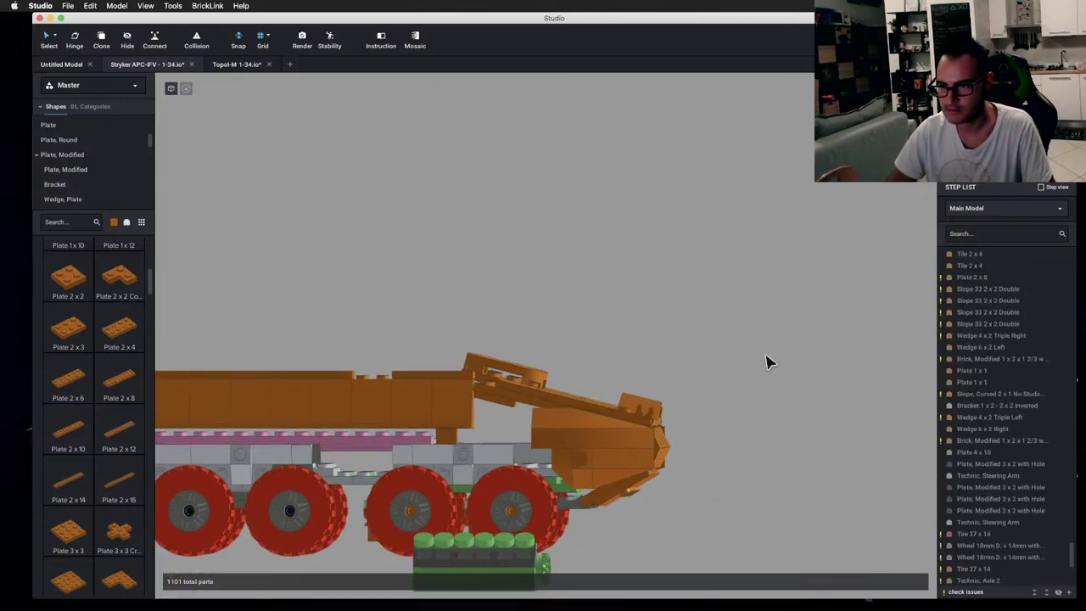
key(super+Tab)
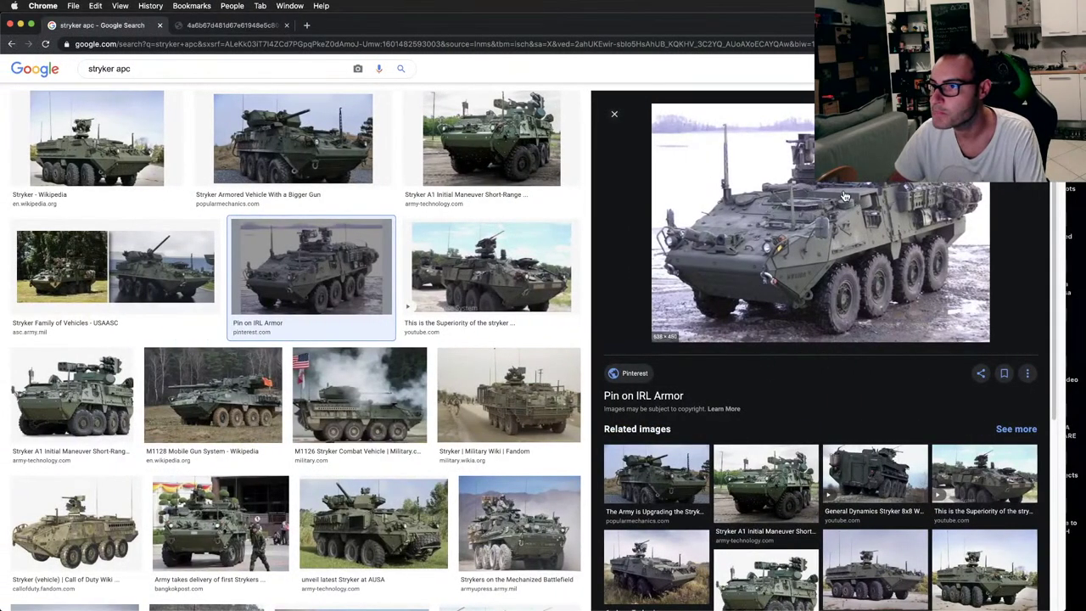
key(super+Tab)
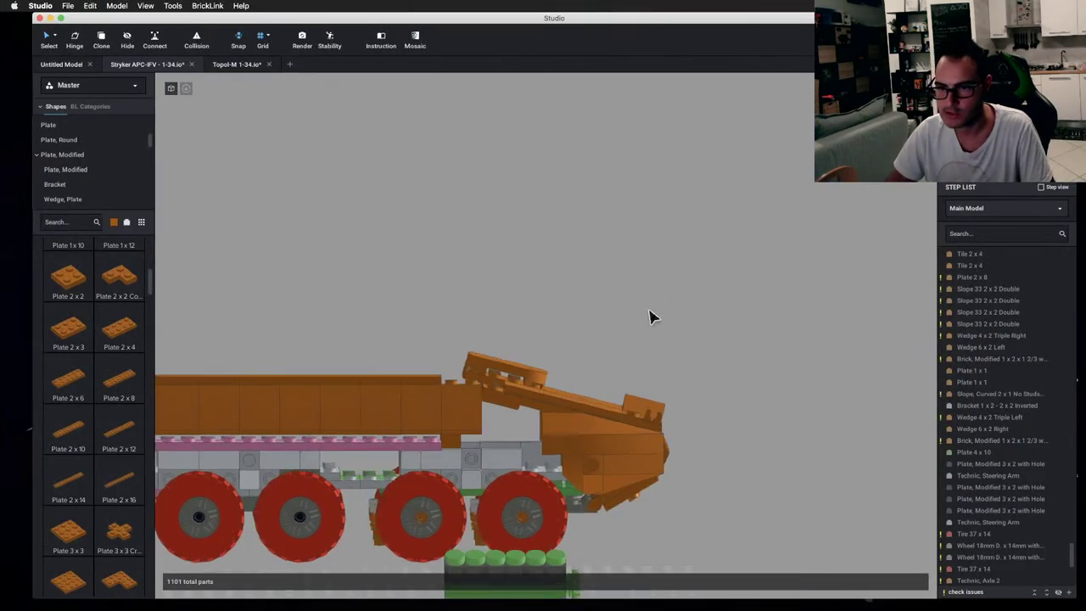
key(Delete)
- Clone a Tile 2 x 4 onto the remaining studs at the hood's rear edge, beside the rounded tile
key(c)
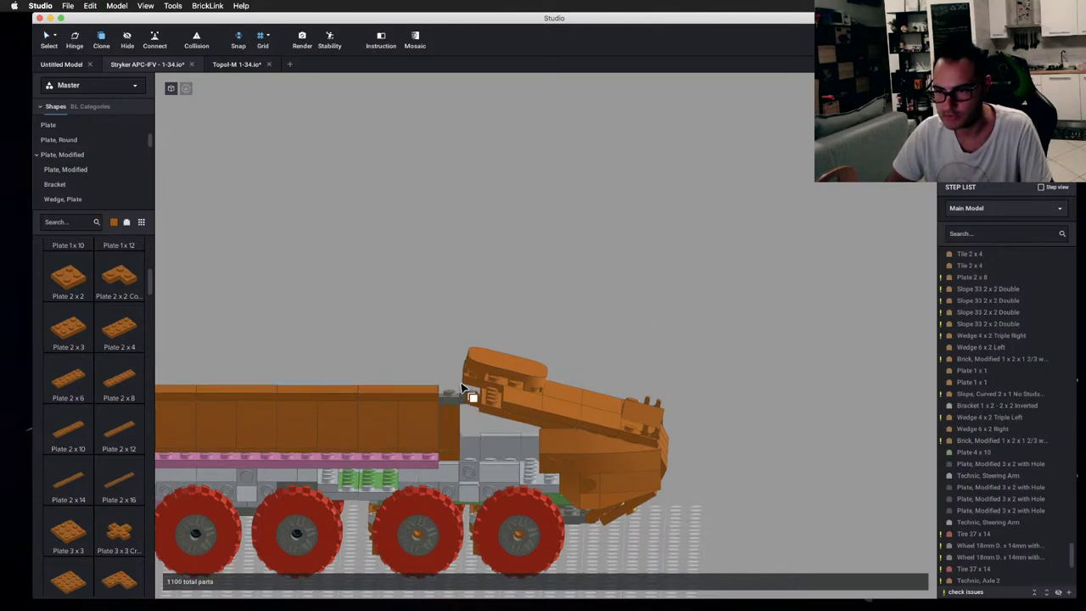
click(462, 389)
click(478, 393)
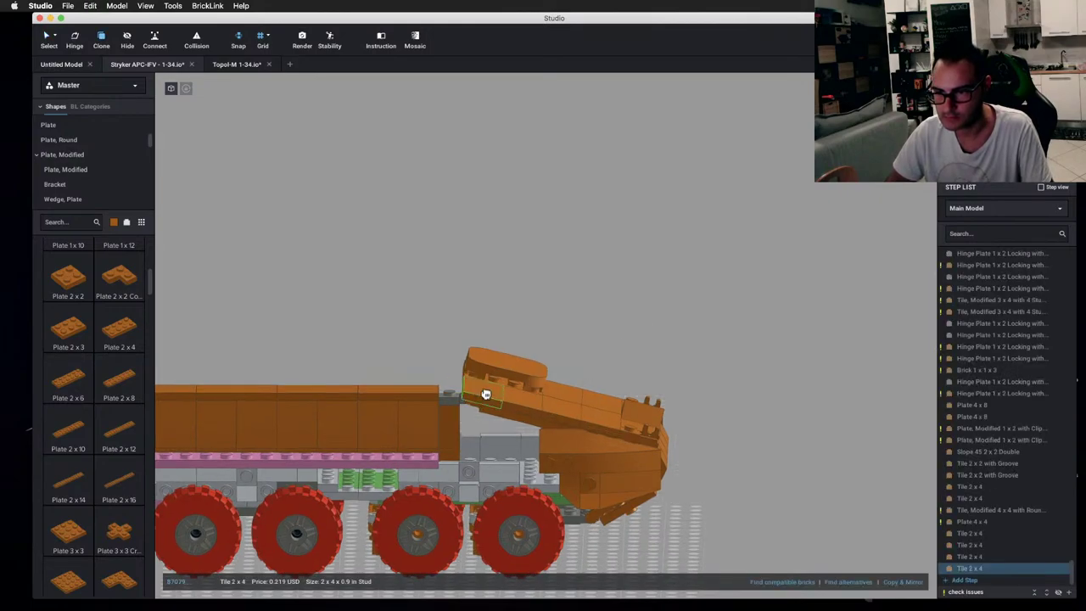
- Look up alternatives for the Slope 65 2 x 2 x 2 with Bottom Tube at the side wall's front end
click(436, 449)
scroll(434, 448, down, 3)
scroll(434, 448, up, 3)
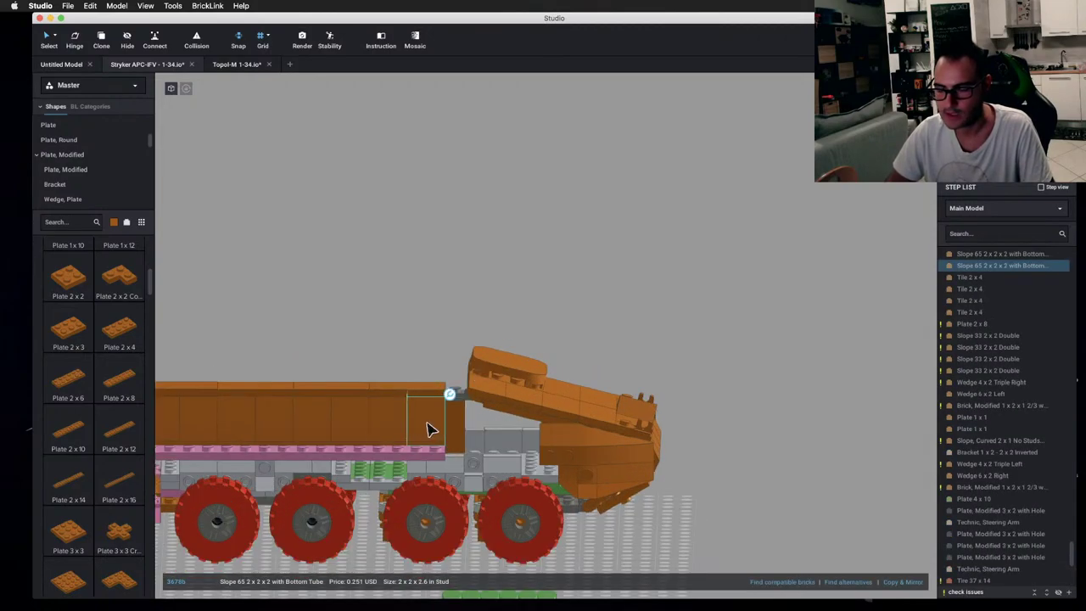
click(837, 582)
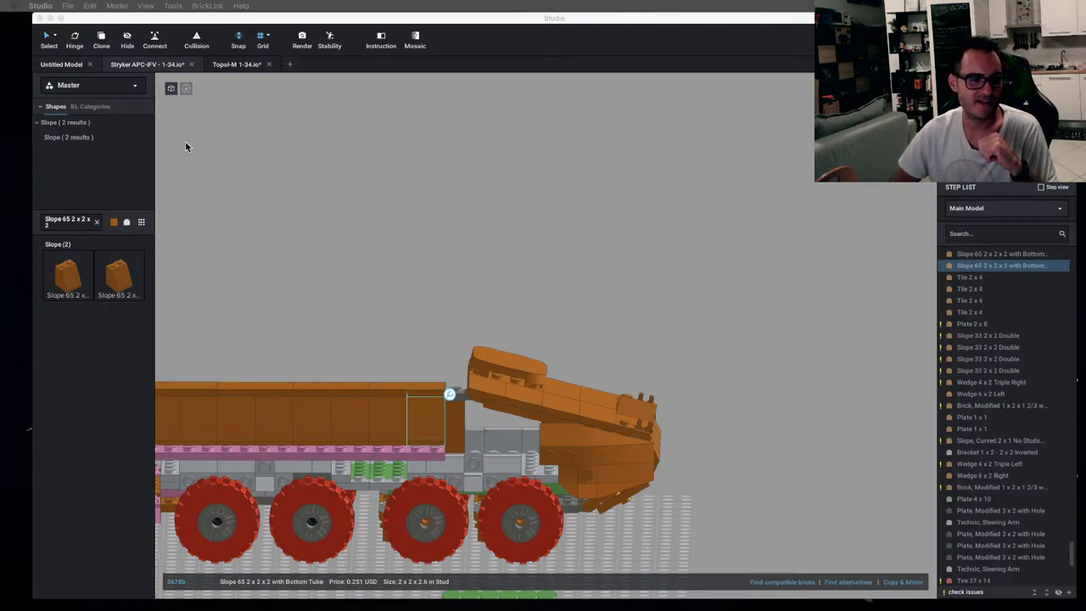
click(515, 246)
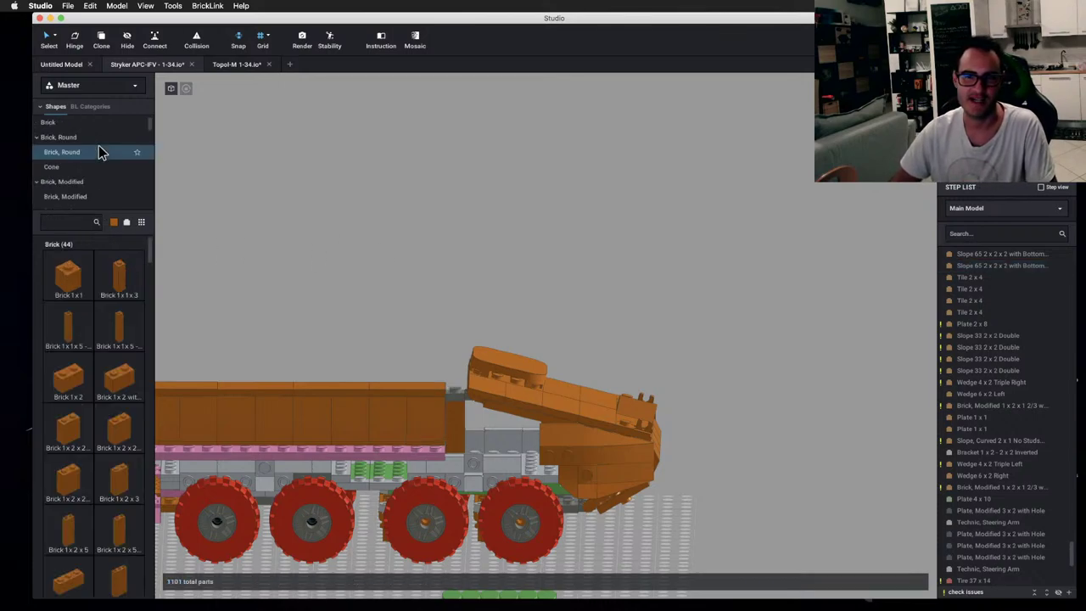
- Find a Slope 65 2 x 1 x 2 in the Slope category, place it in the open space ahead of the hood, and orient it
scroll(98, 155, down, 3)
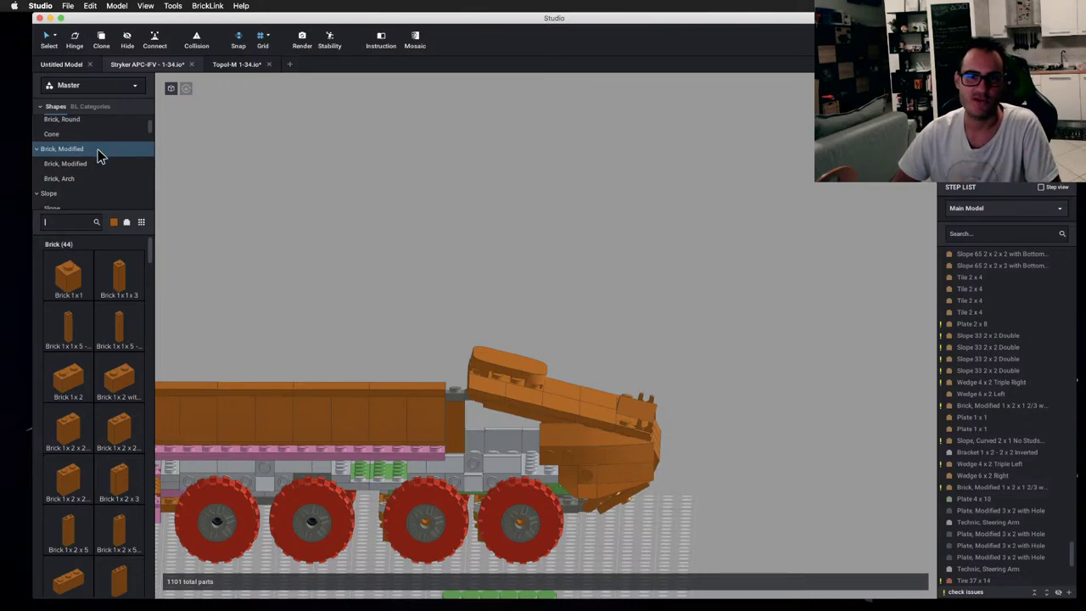
scroll(97, 155, down, 1)
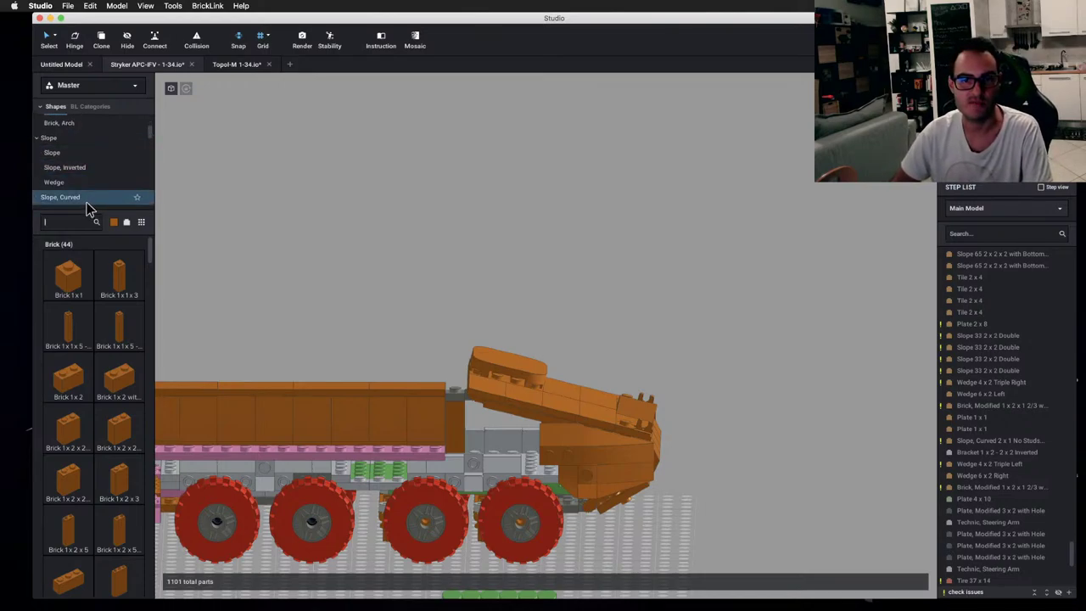
click(80, 152)
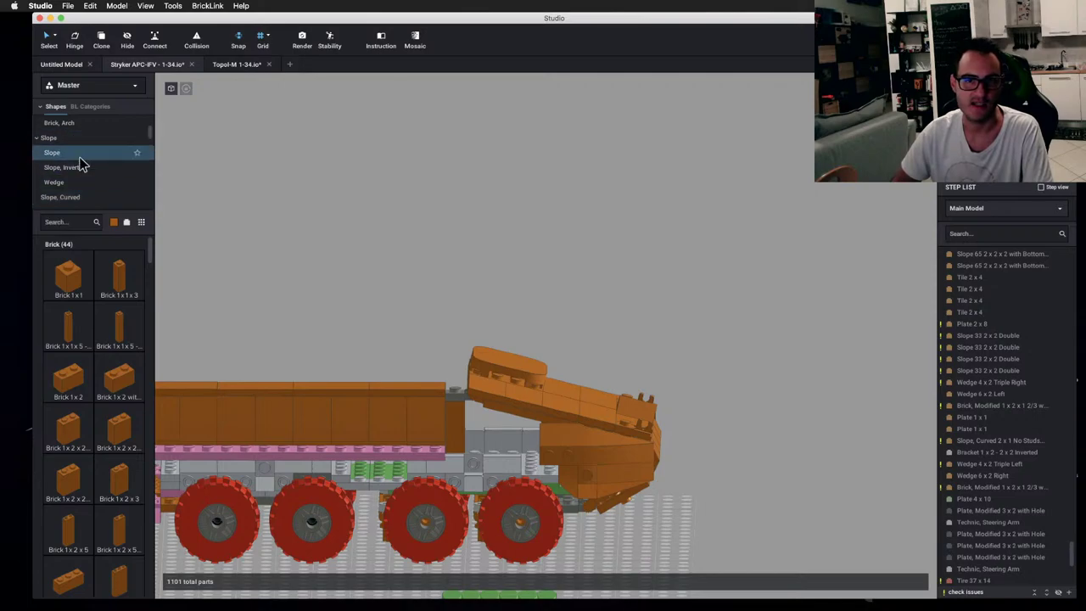
scroll(115, 294, down, 8)
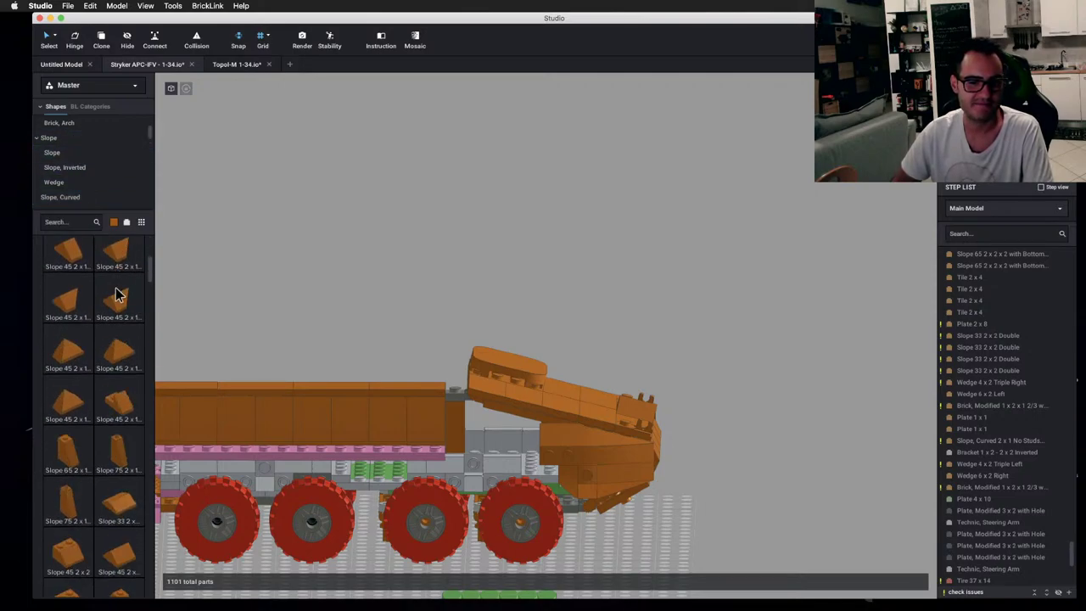
scroll(116, 294, up, 2)
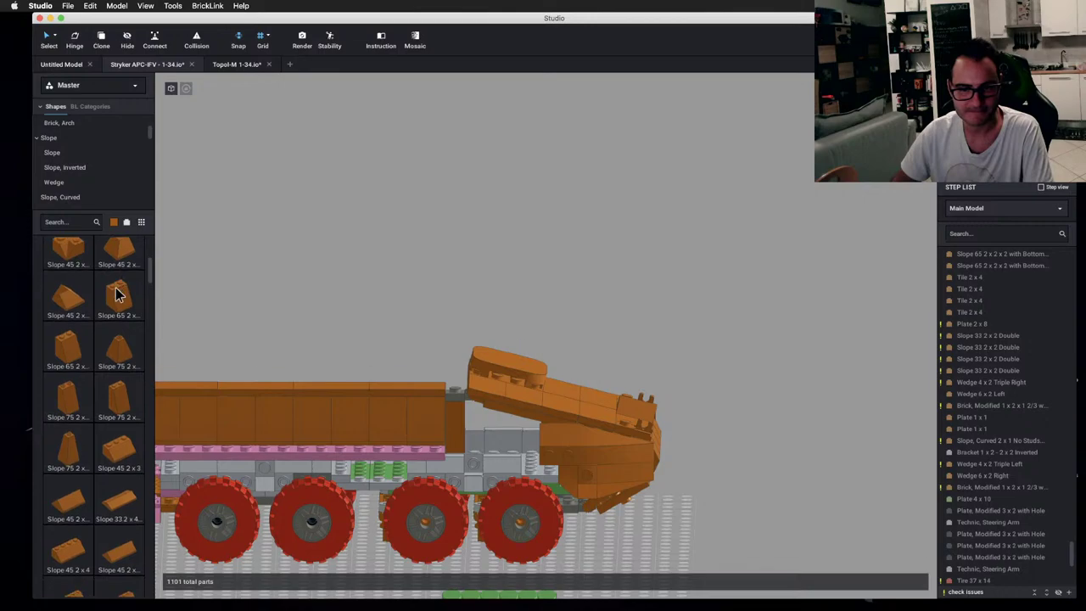
scroll(116, 294, up, 2)
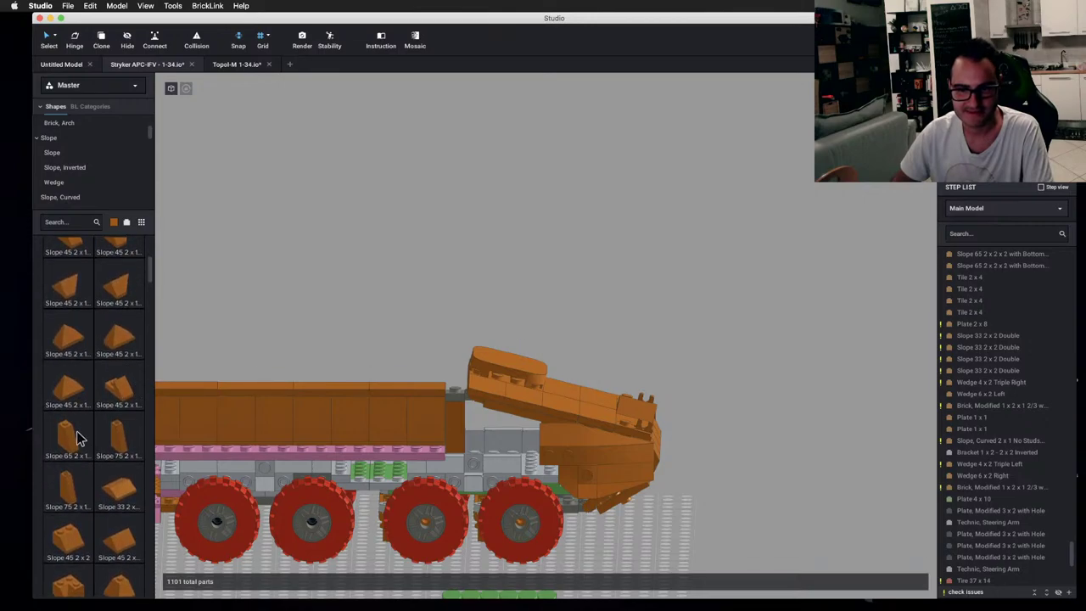
drag(426, 395, 691, 367)
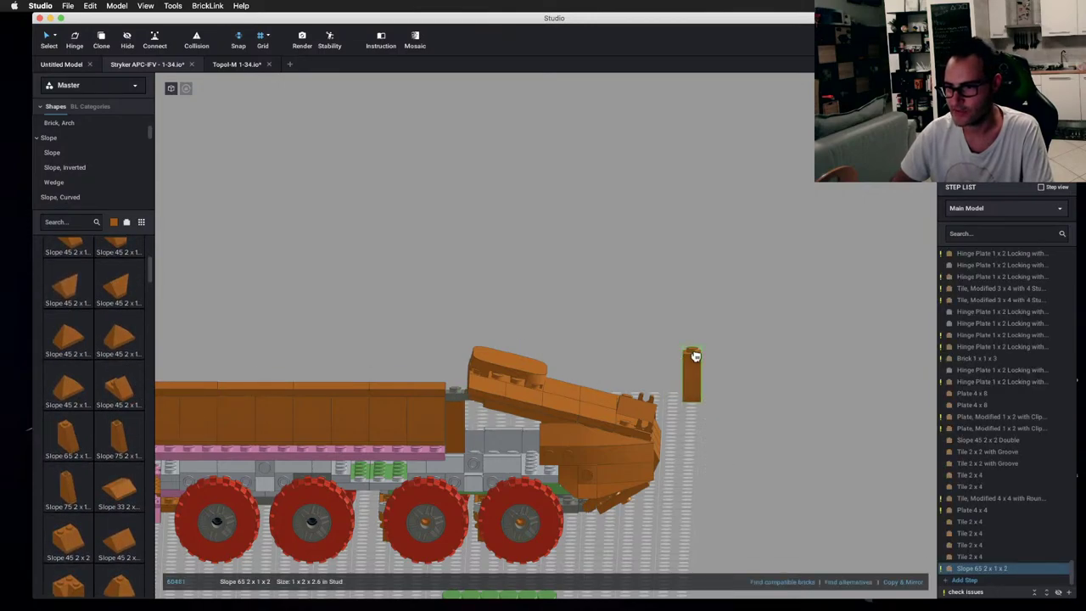
key(Right)
key(Right)
key(Right)
key(Right)
key(Escape)
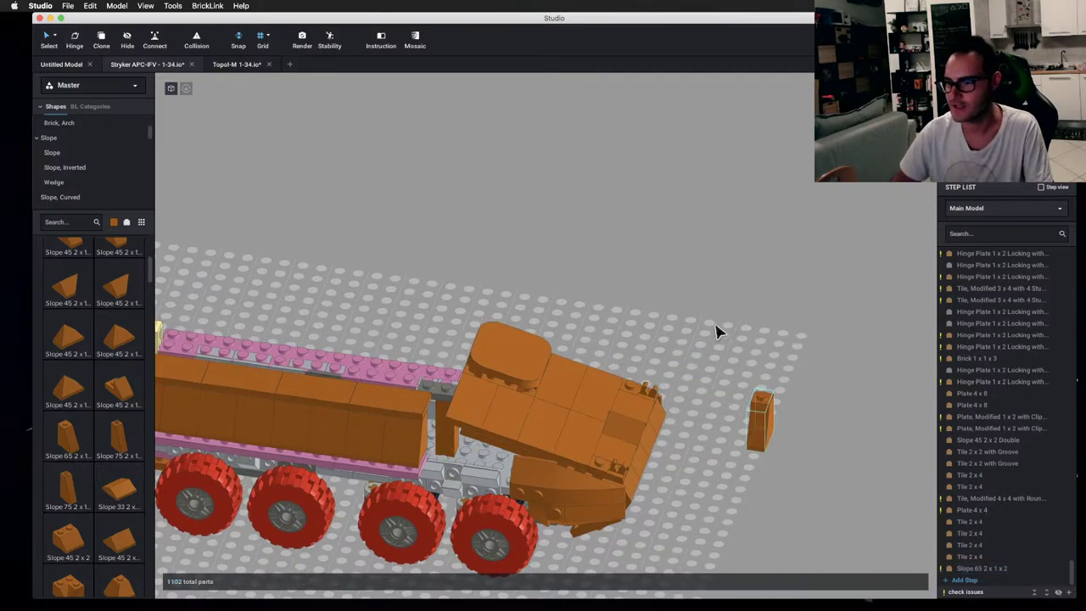
- Shift the side wall's front Slope 65 2 x 2 x 2 one stud forward and fill the gap with the Slope 65 2 x 1 x 2
click(424, 443)
key(Escape)
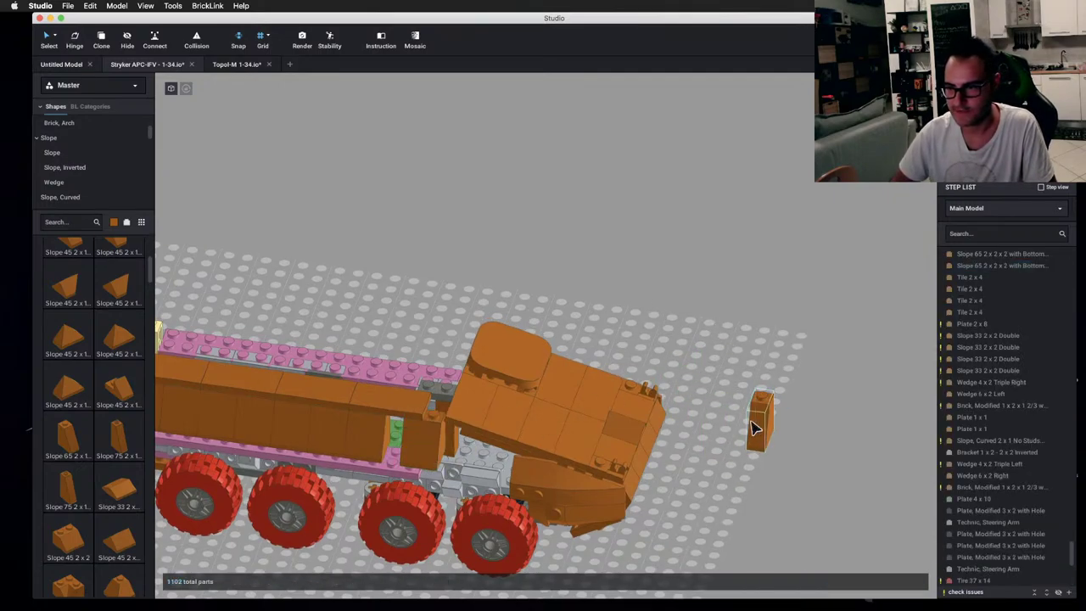
click(471, 426)
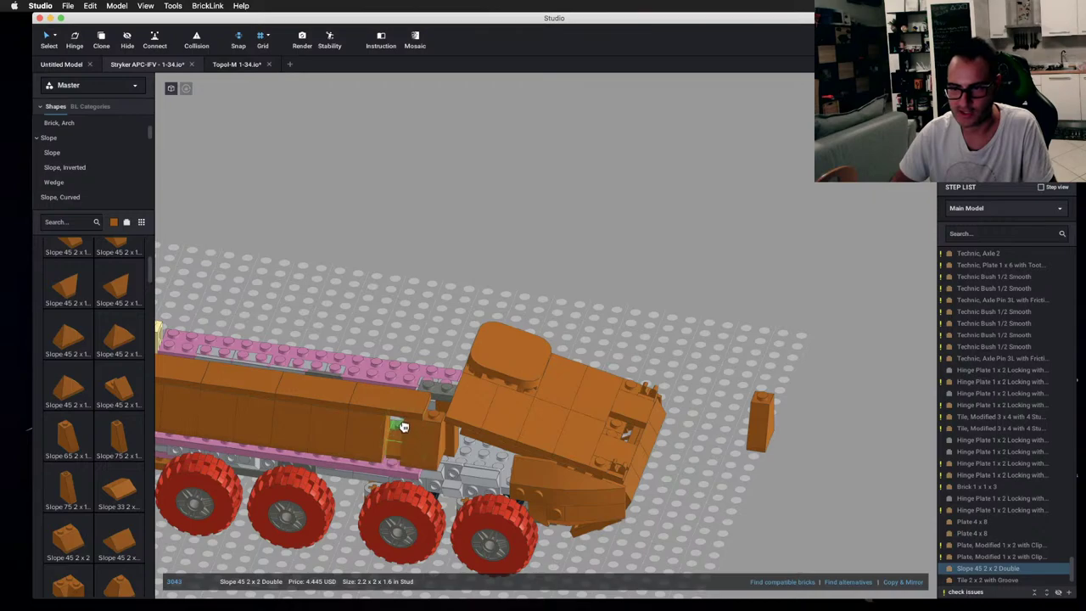
drag(760, 420, 394, 433)
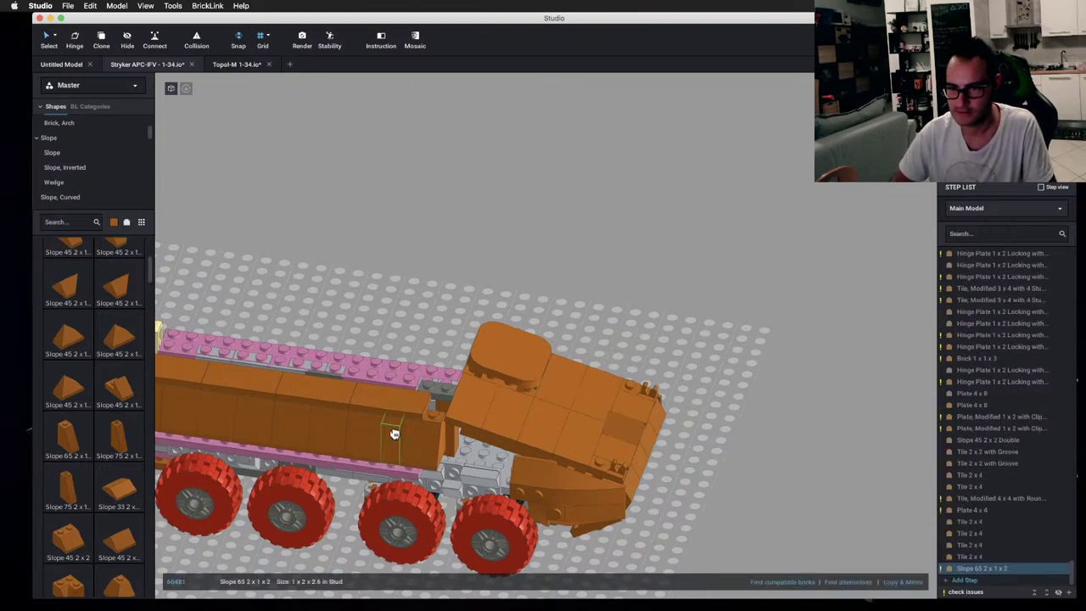
right_drag(441, 328, 455, 284)
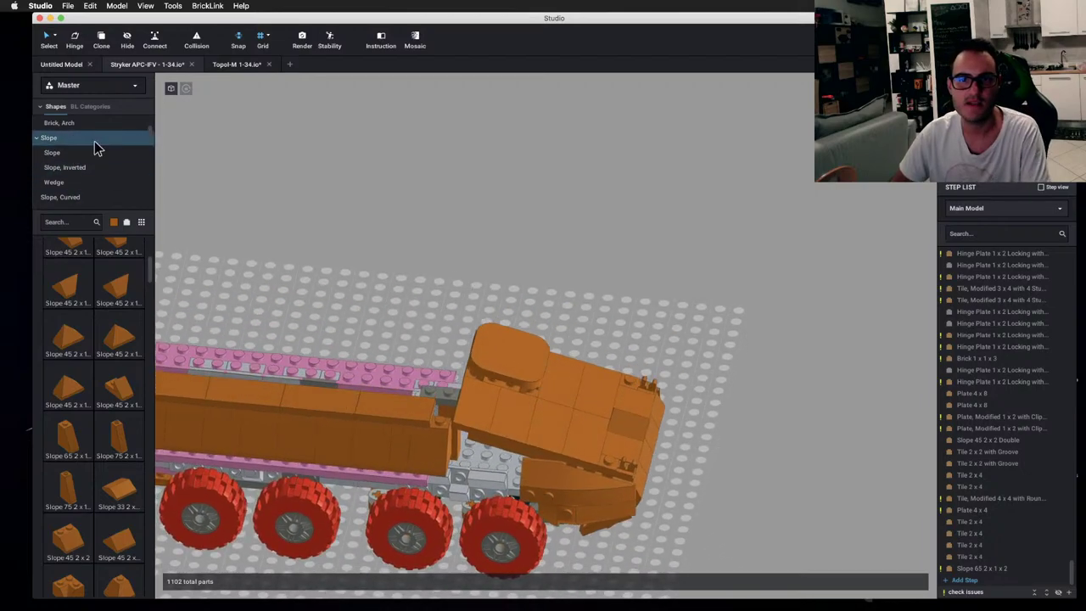
- Place a Tile 1 x 8 from the Tile category across the hull at the side wall's front end, directly behind the hood, and save
scroll(98, 168, down, 5)
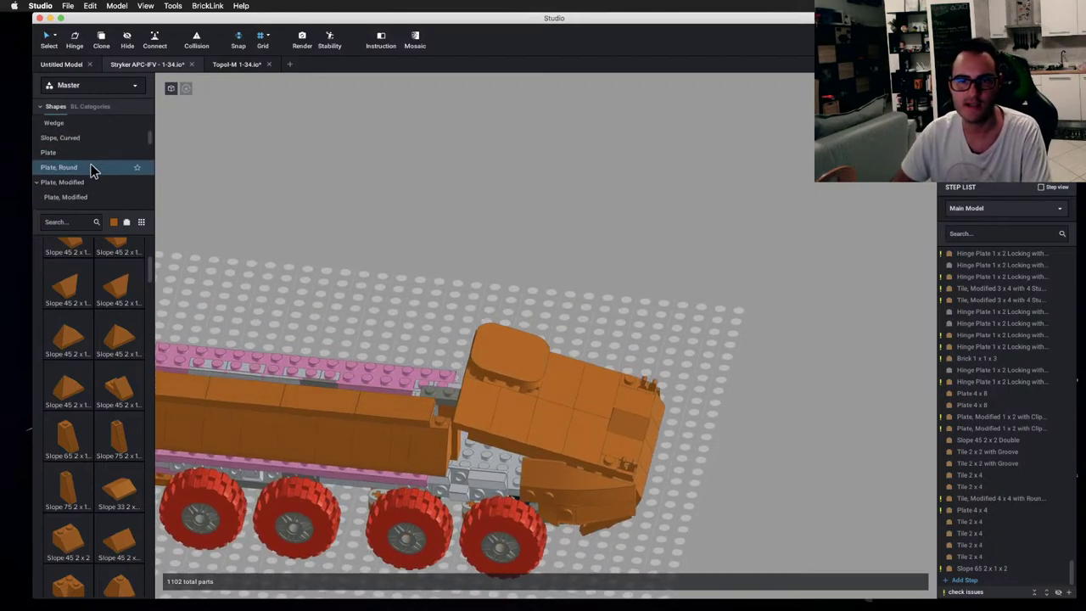
scroll(93, 174, down, 2)
click(86, 191)
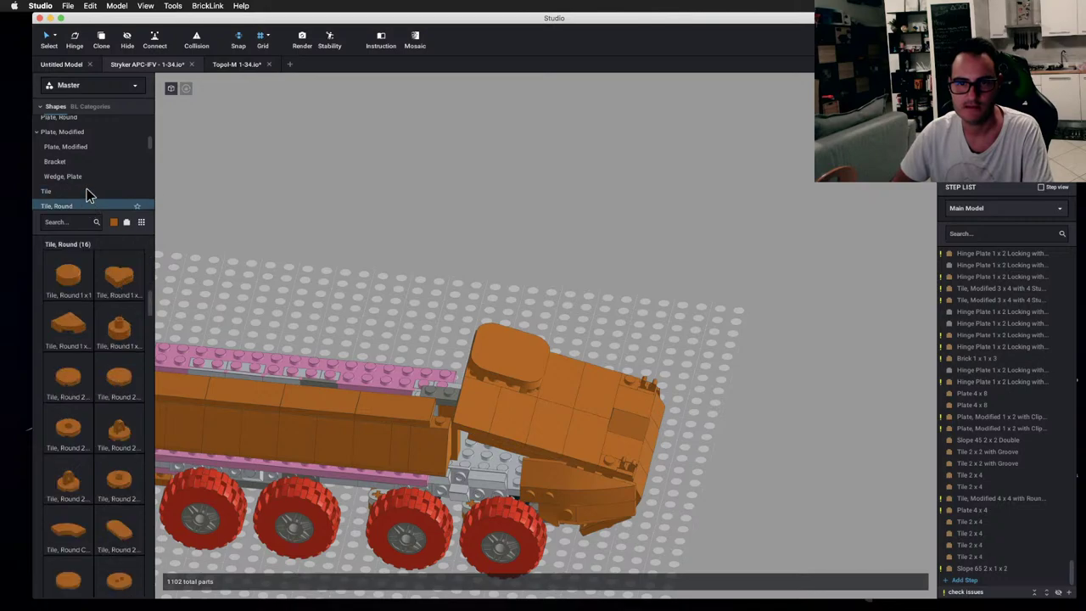
drag(124, 435, 458, 371)
click(620, 305)
key(2)
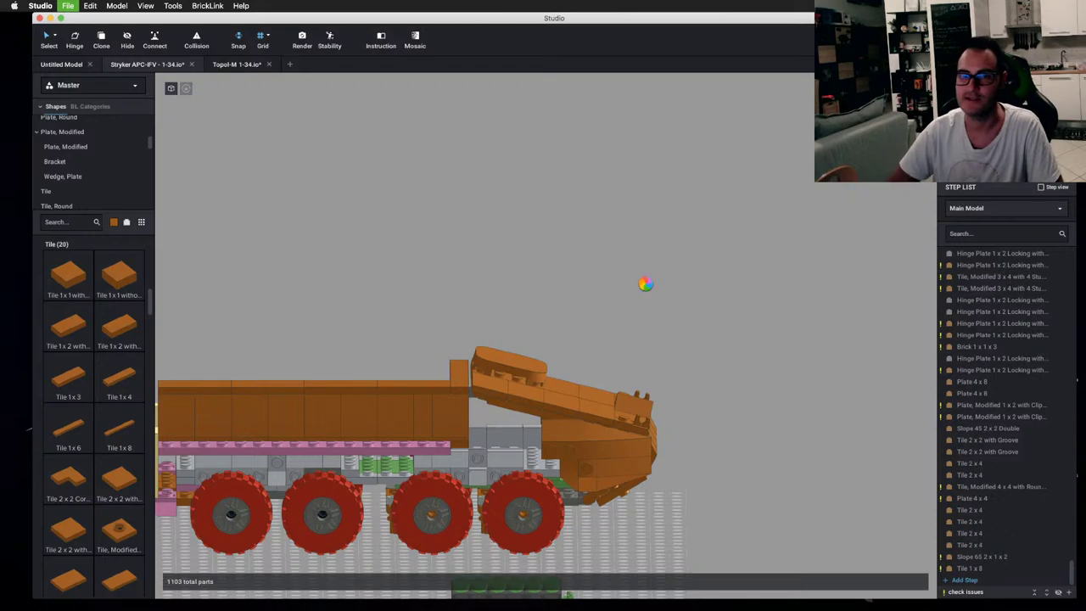
right_click(645, 284)
click(616, 247)
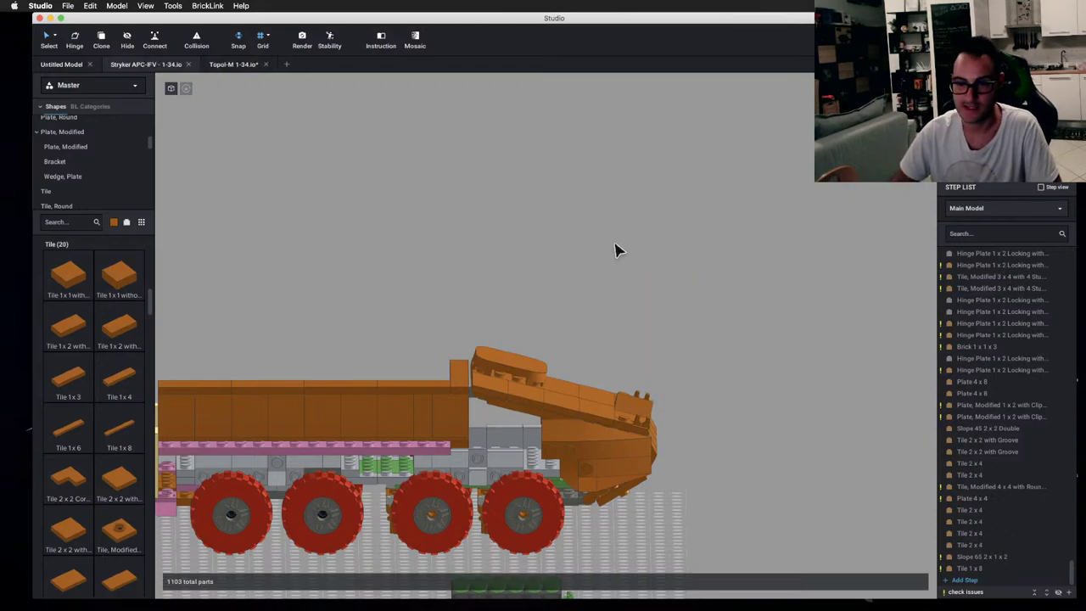
- Examine the hood and side wall from the side and above, comparing the profile with the Stryker reference photos in Chrome
key(1)
key(3)
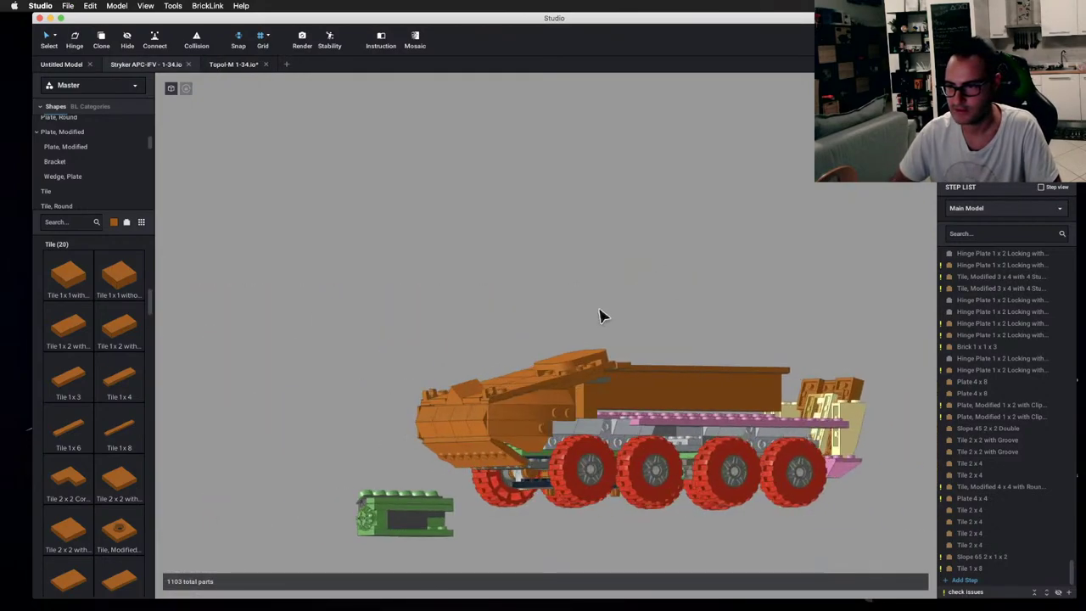
key(7)
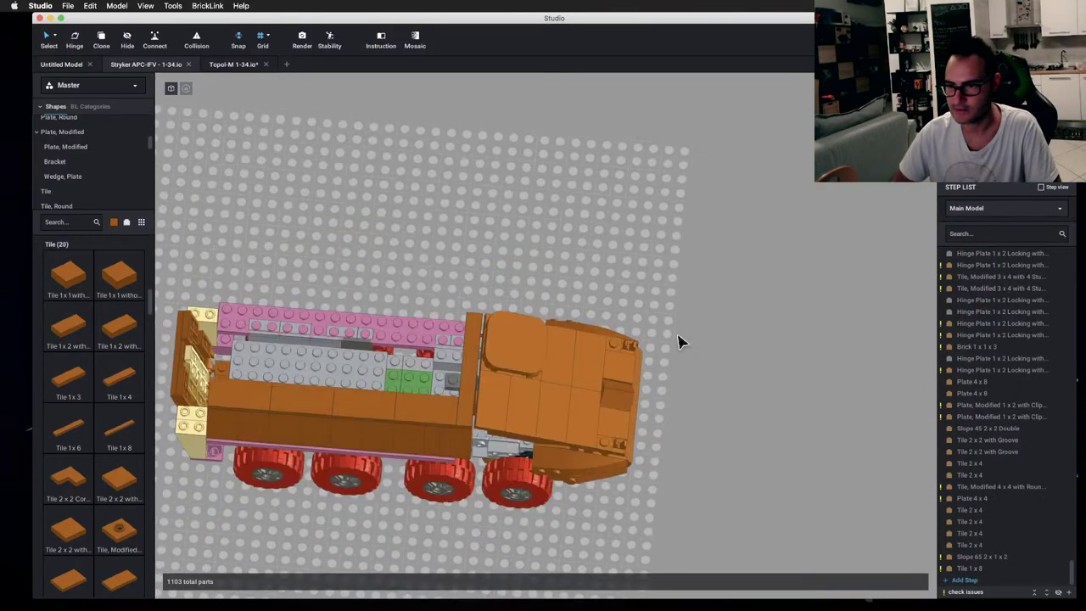
key(3)
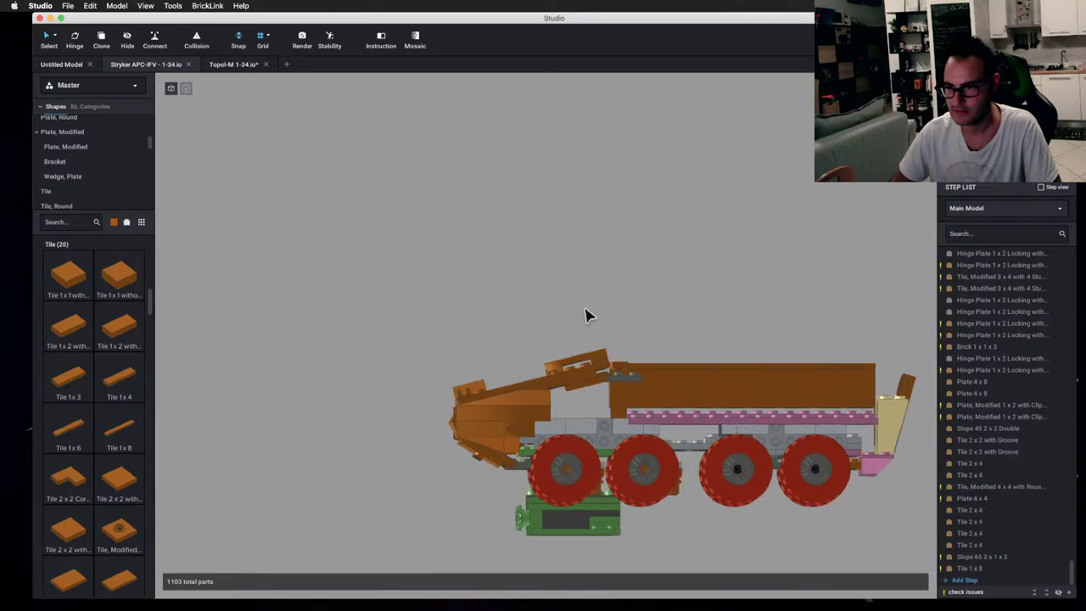
key(Home)
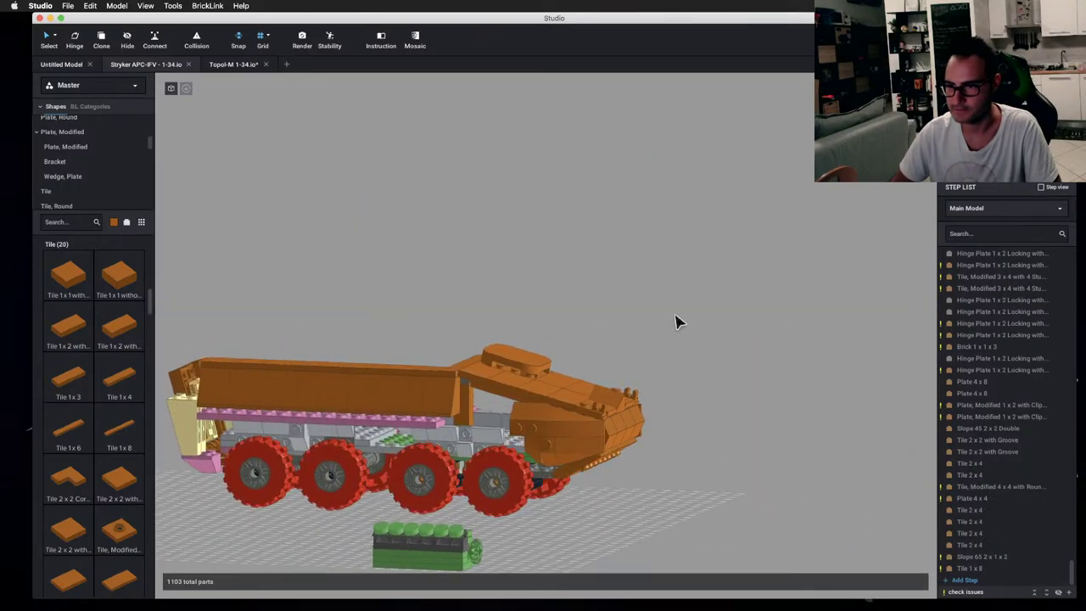
key(3)
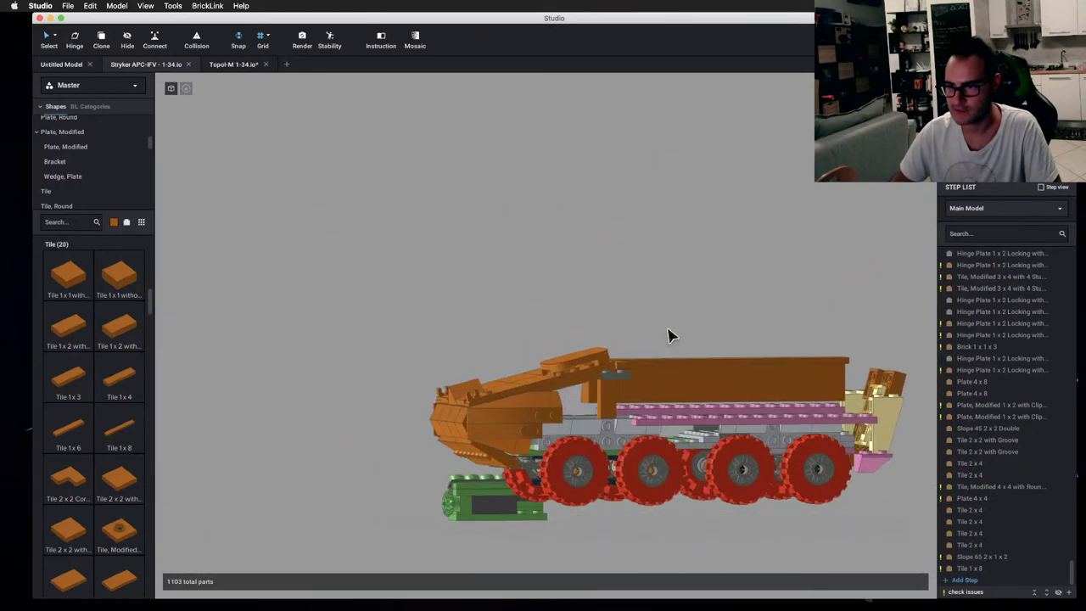
key(Home)
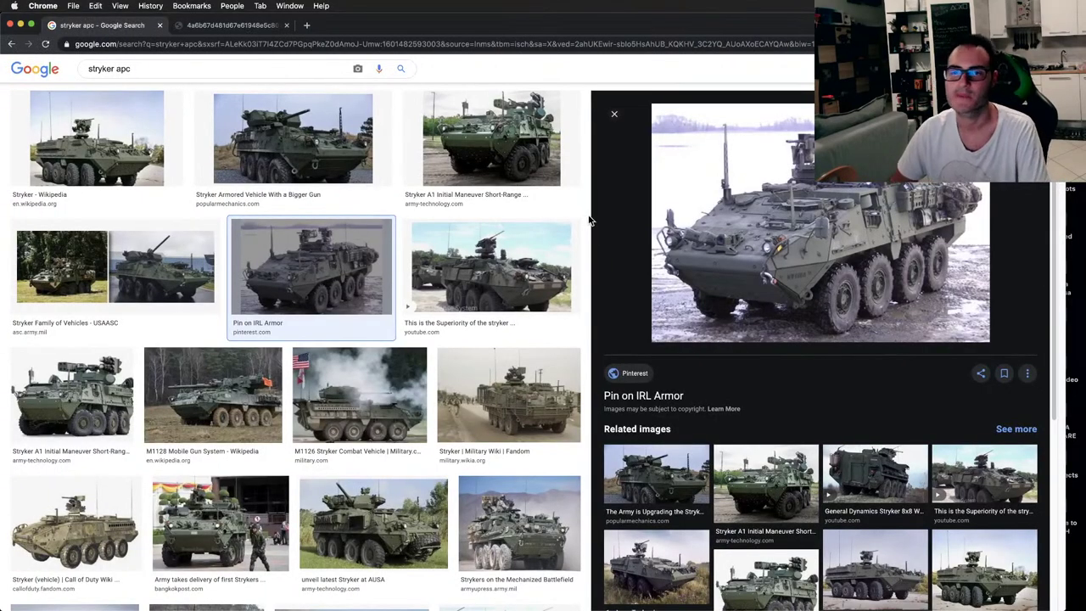
key(ctrl+Right)
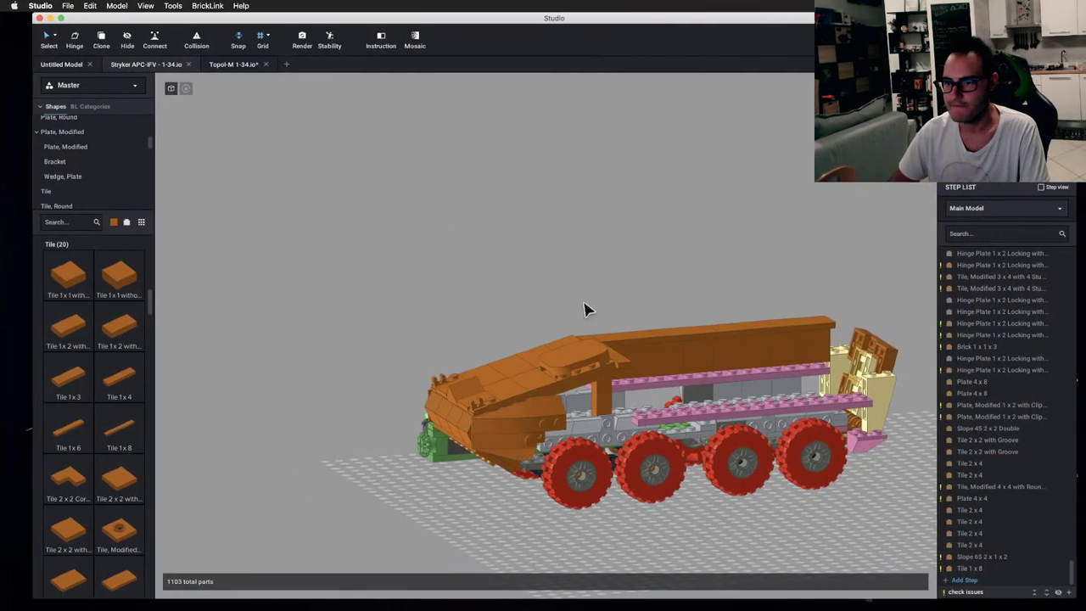
key(3)
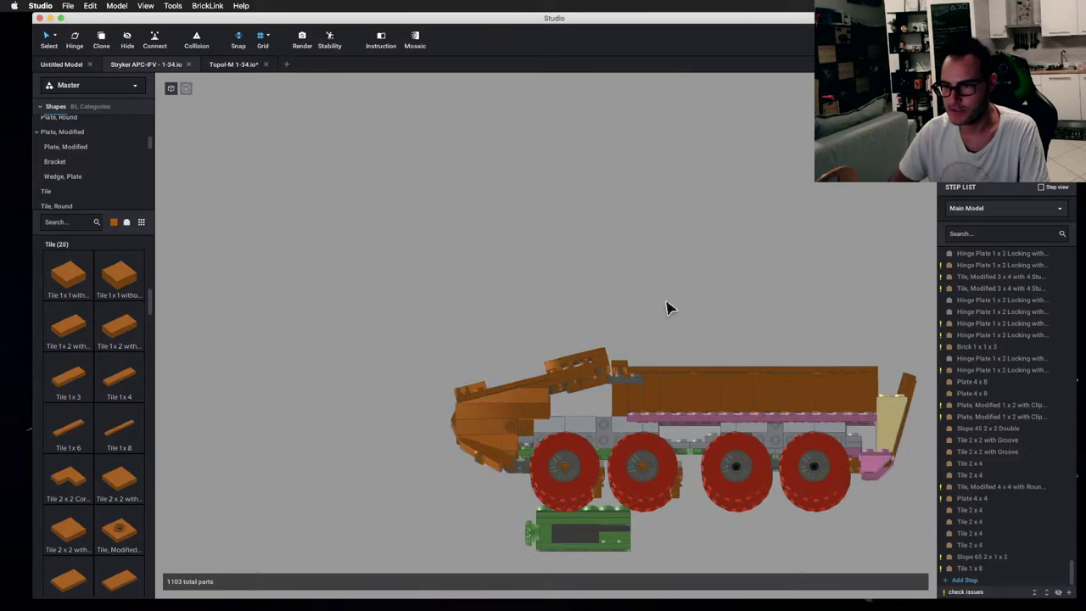
key(ctrl+Left)
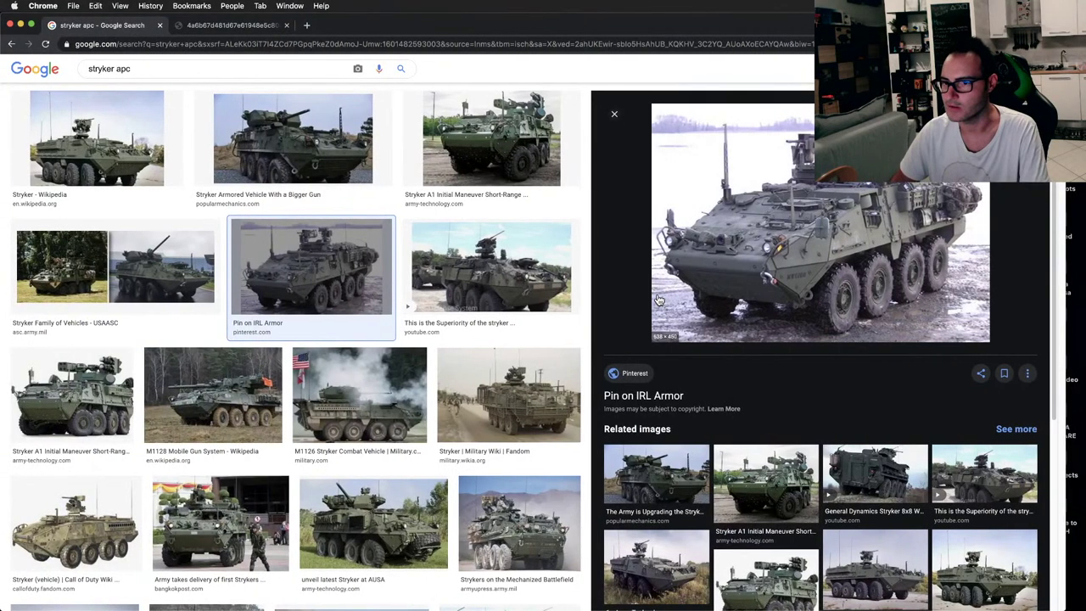
click(111, 523)
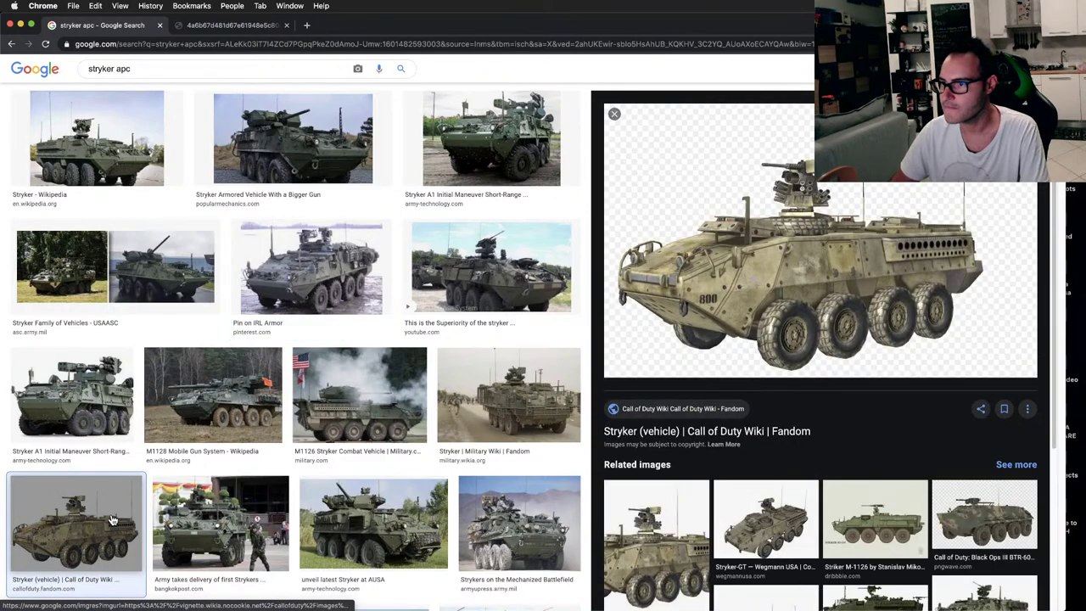
key(ctrl+Right)
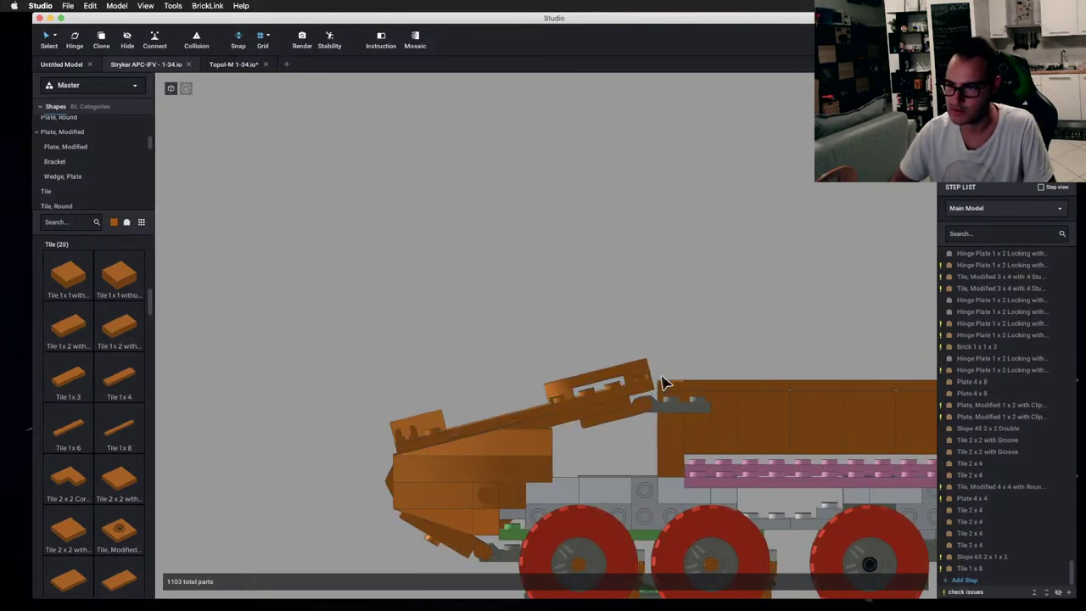
- Move the grey Hinge Plate 1 x 2 at the hood's rear one stud forward, and undo the attempt on the connected hood parts
click(688, 411)
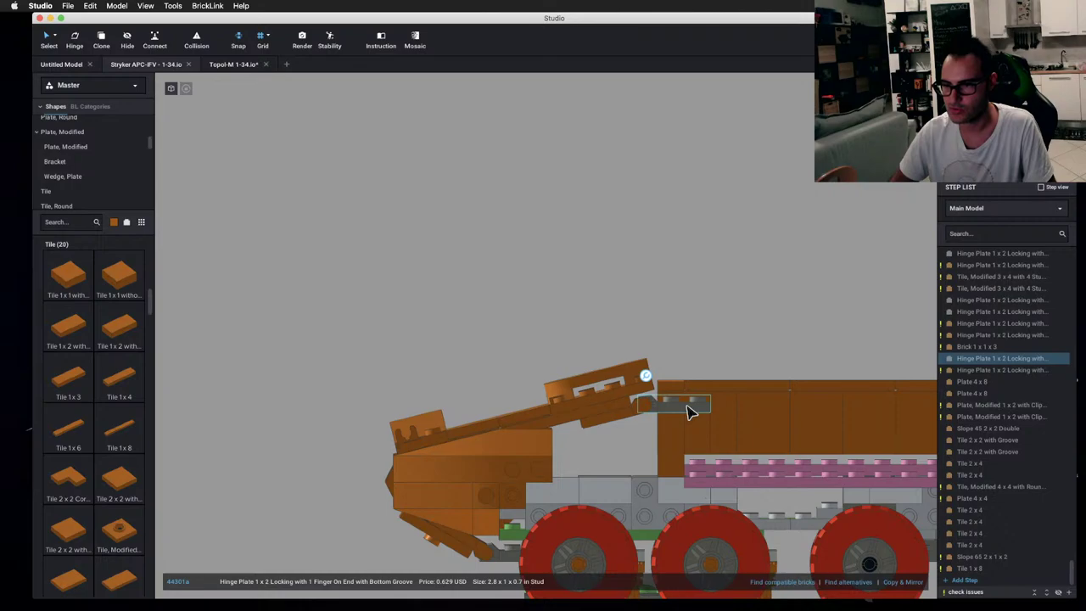
click(708, 292)
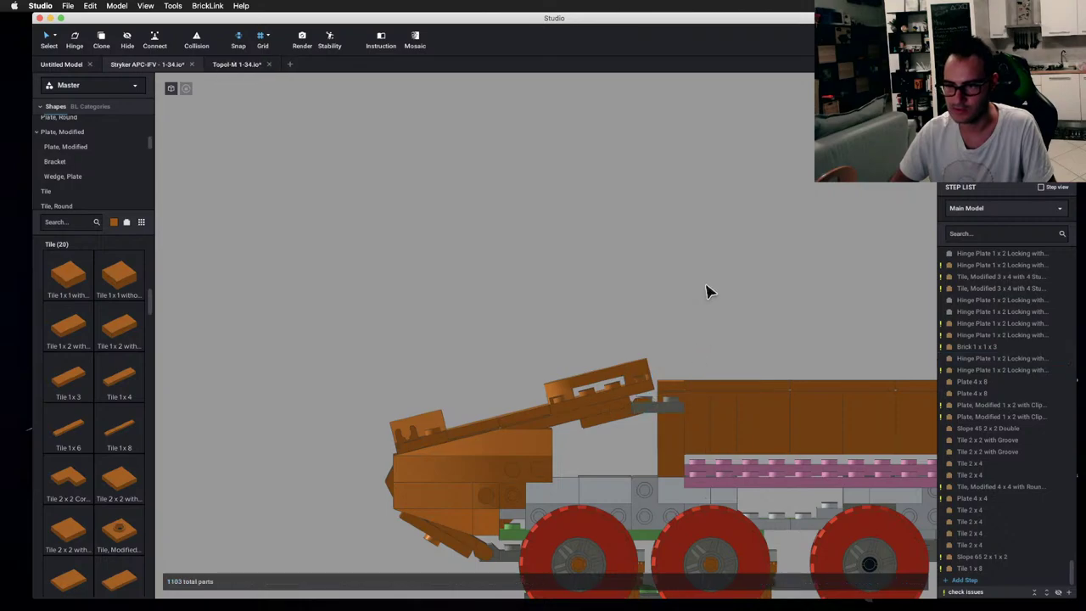
click(620, 423)
double_click(617, 419)
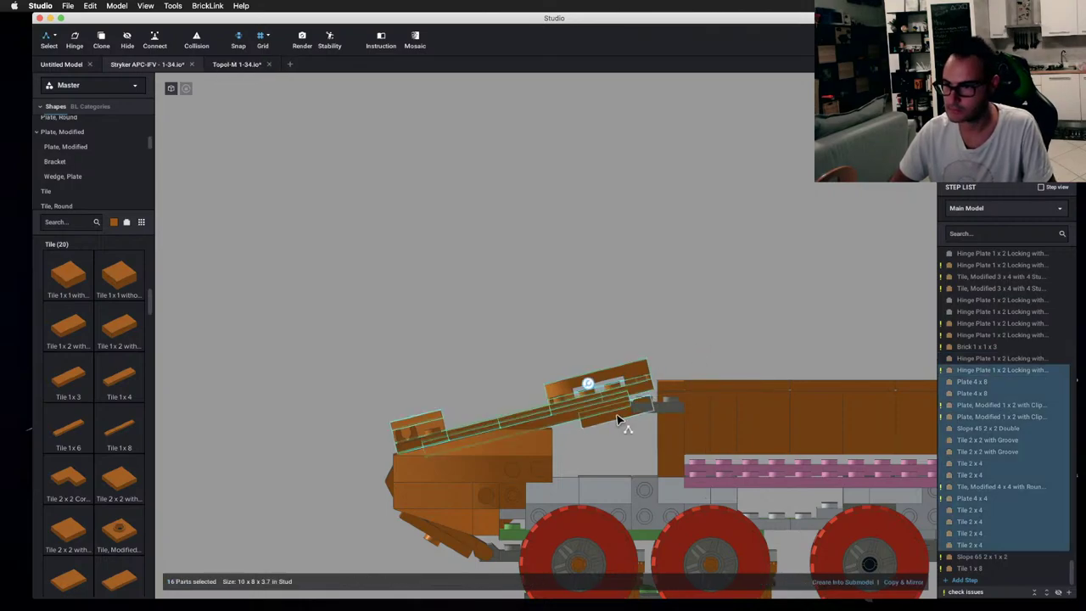
key(h)
key(ctrl+z)
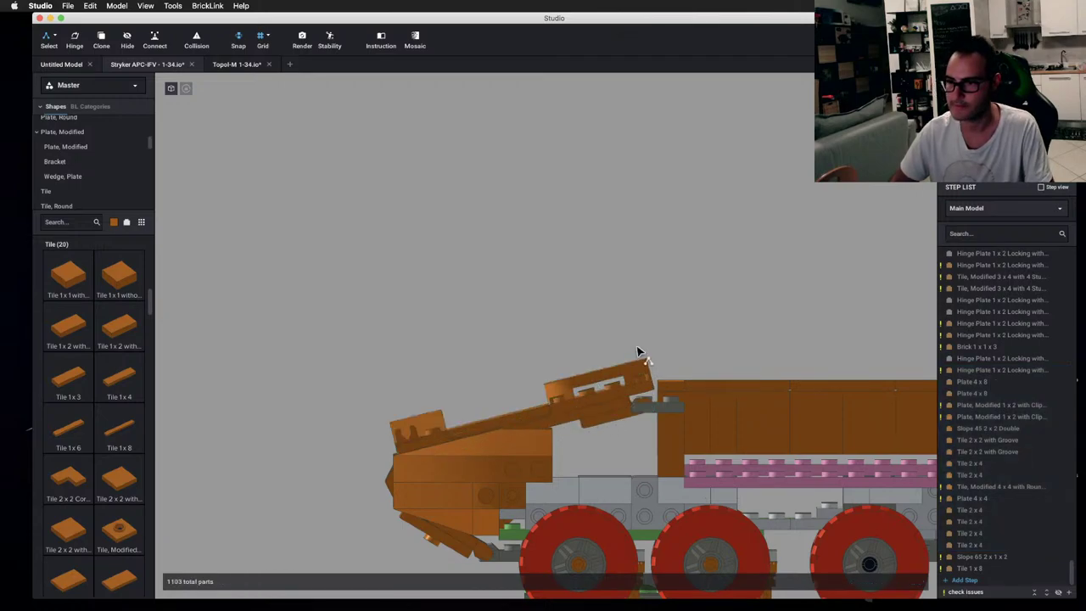
- Move the connected 16-part hood assembly one stud forward to line up with the shifted hinge plate, and check the gap behind it
click(678, 409)
click(688, 320)
right_drag(688, 320, 703, 419)
click(697, 413)
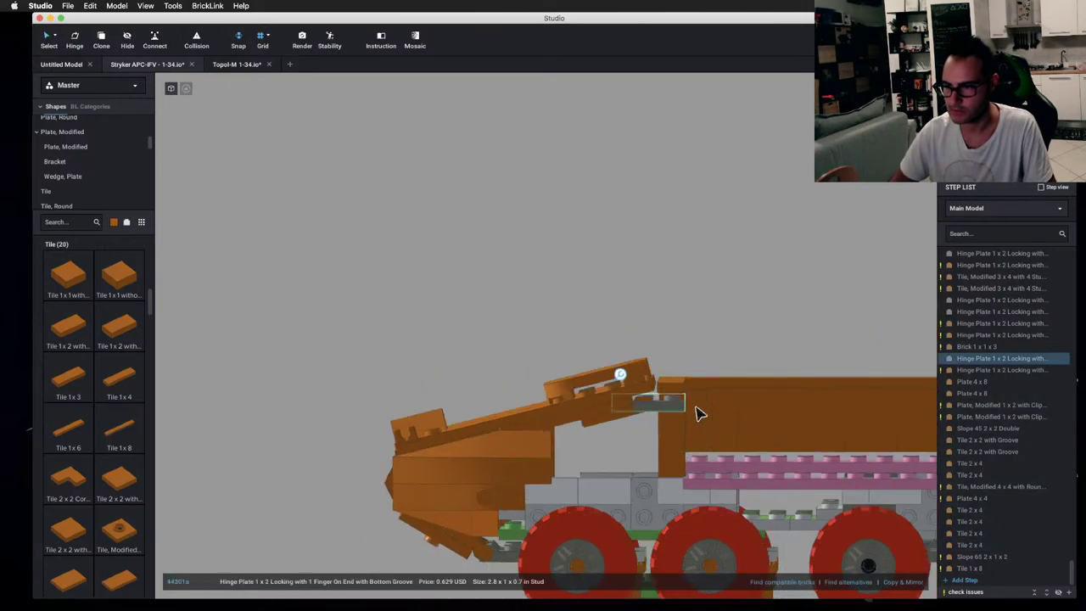
click(694, 329)
click(606, 422)
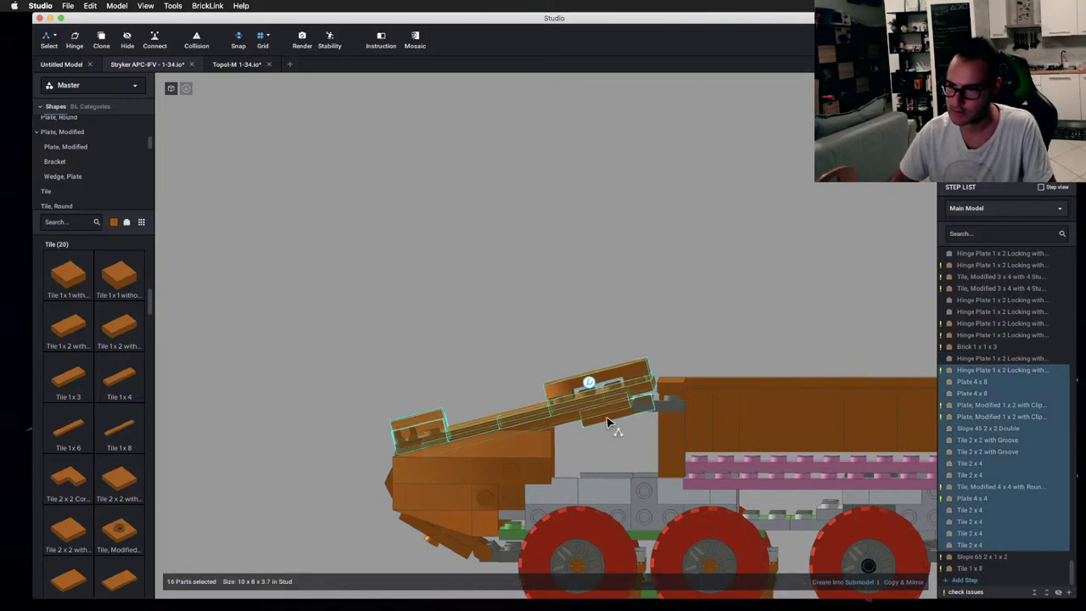
click(715, 325)
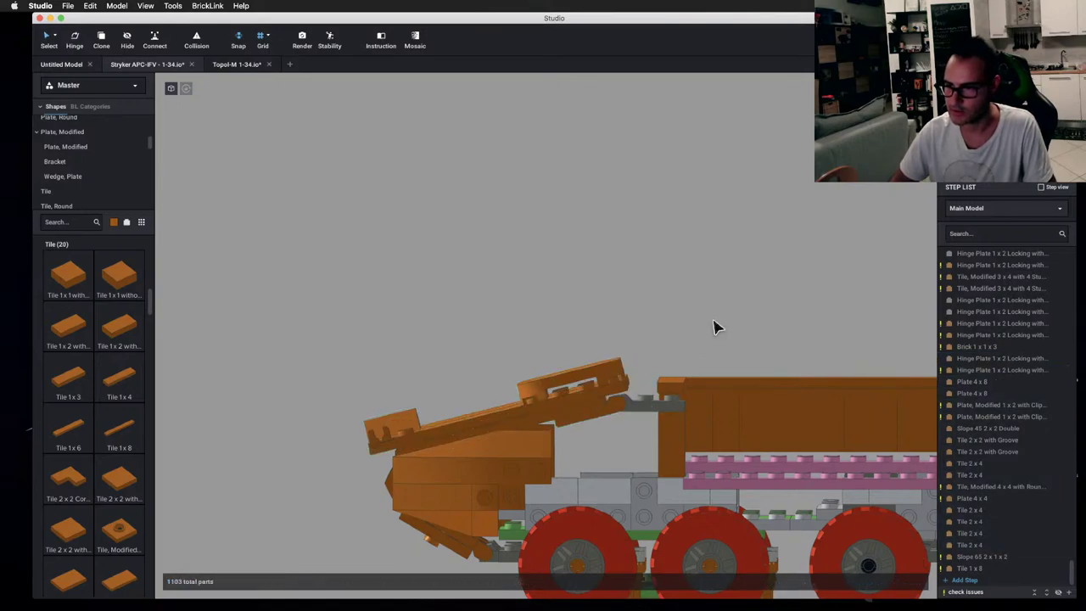
right_drag(715, 325, 685, 363)
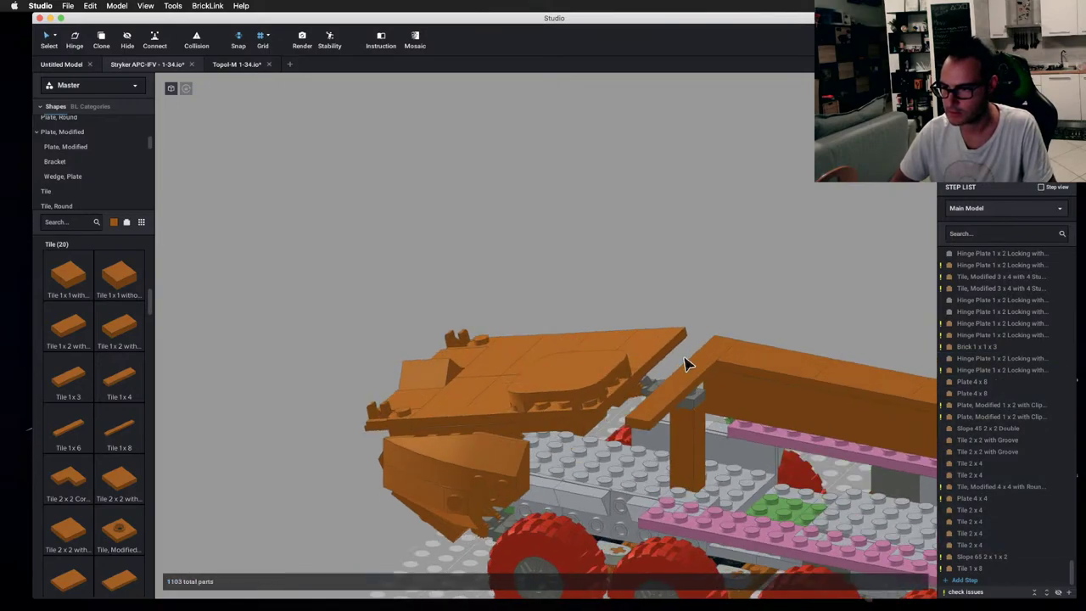
click(640, 395)
click(657, 296)
mouse_move(613, 332)
right_down()
mouse_move(635, 317)
mouse_move(625, 318)
right_up()
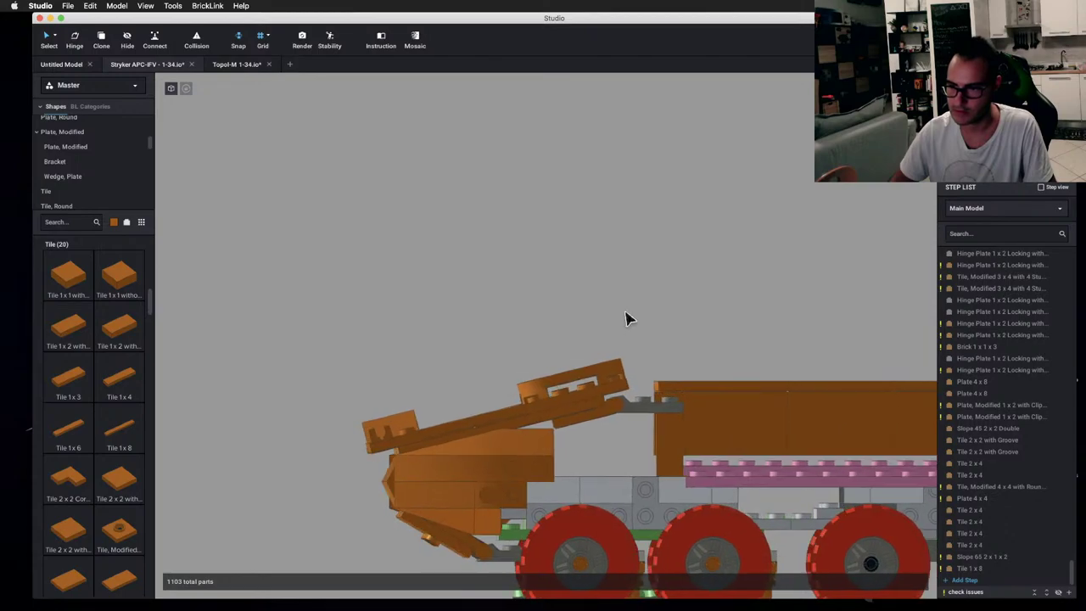
- Hide the upper side wedge of the nose beneath the hood to expose the bricks behind it
click(503, 429)
mouse_move(681, 340)
right_down()
mouse_move(720, 331)
mouse_move(693, 335)
right_up()
click(384, 357)
drag(523, 370, 565, 327)
key(h)
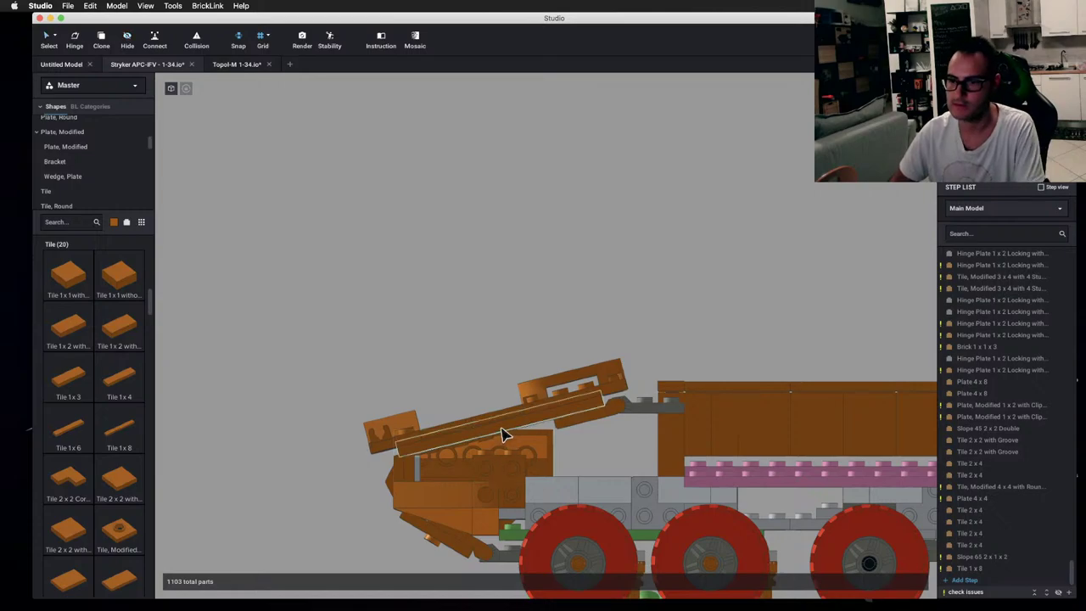
- Delete the two Tile 2 x 4 pieces from the middle row of the hood
click(503, 434)
mouse_move(509, 436)
right_down()
mouse_move(516, 446)
mouse_move(499, 424)
right_up()
click(474, 386)
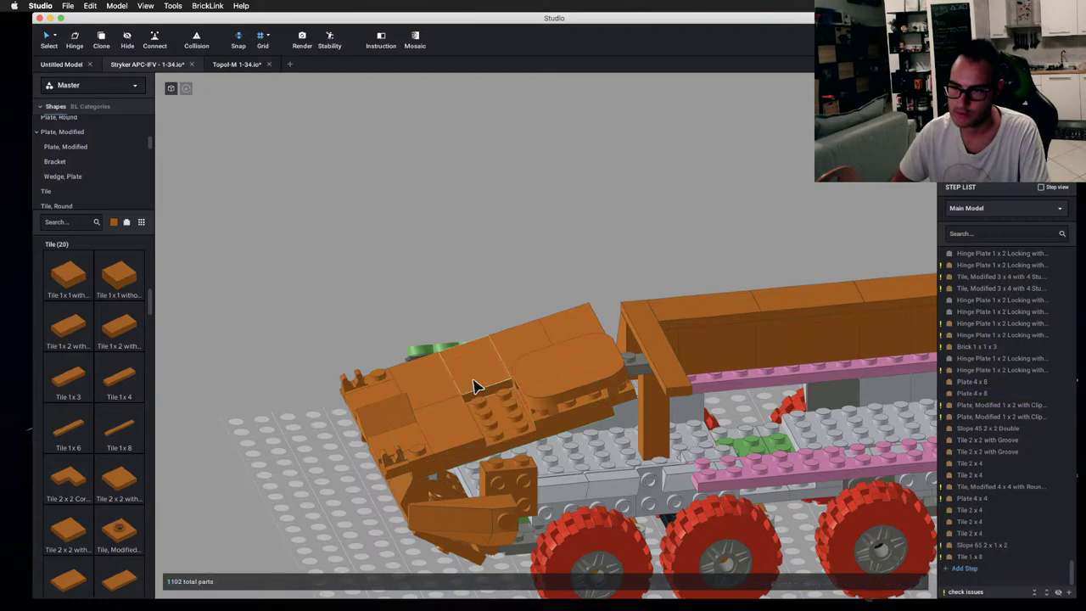
- Move the two front Tile 2 x 4 pieces, both clip plates and the Slope 45 2 x 2 Double one stud back on the hood
click(422, 404)
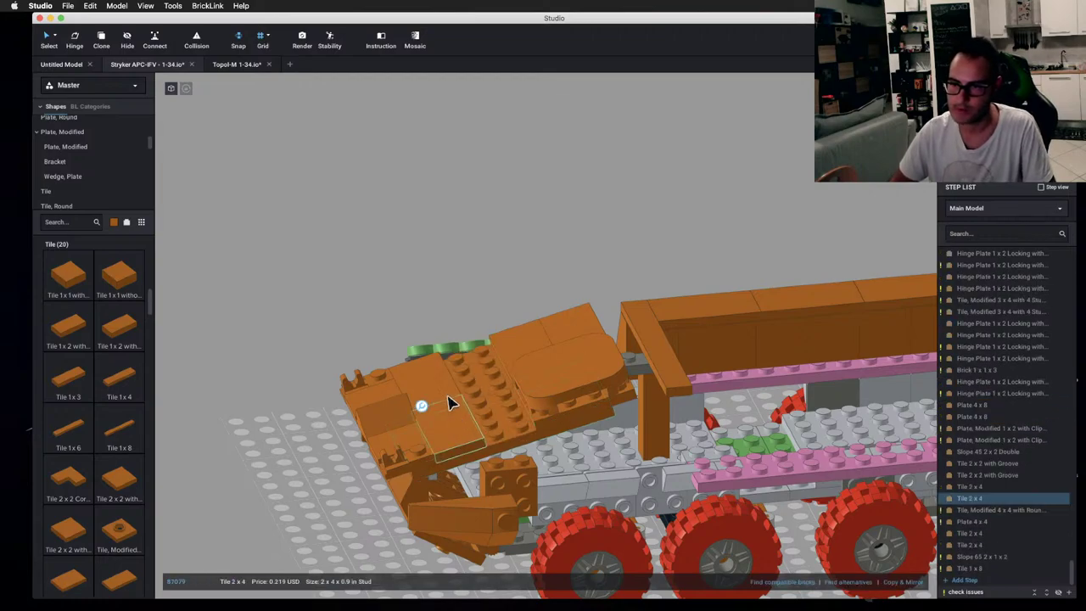
shift+click(422, 400)
right_drag(421, 400, 320, 382)
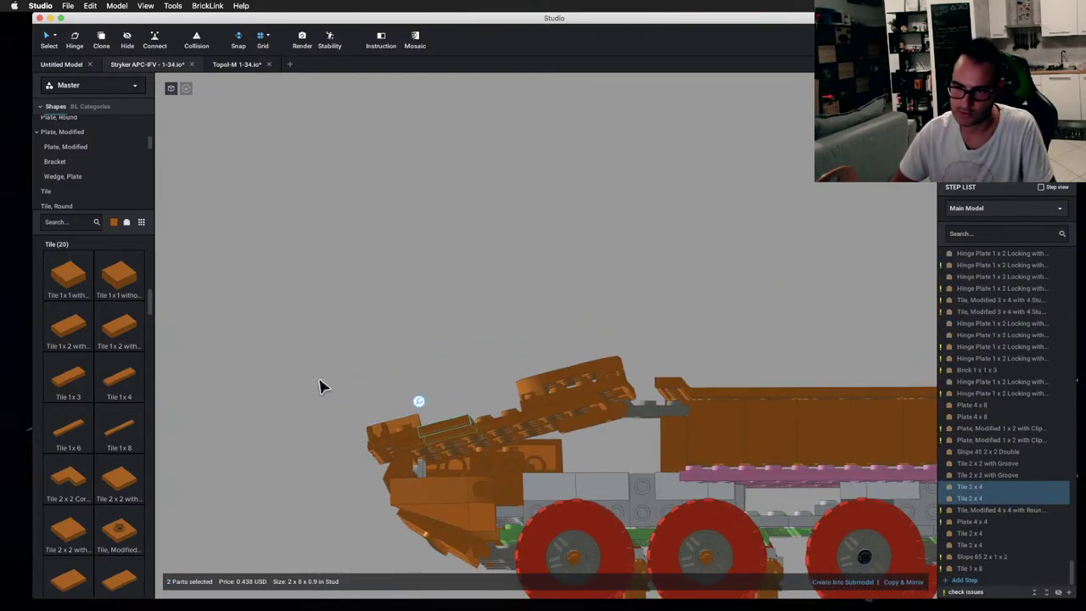
click(398, 395)
right_drag(398, 395, 373, 385)
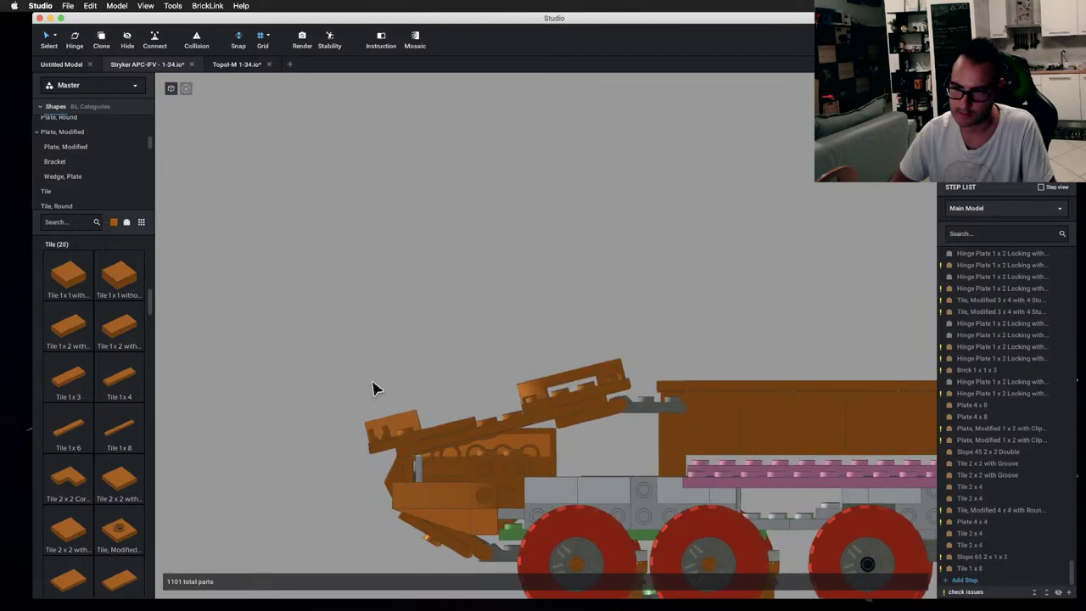
drag(357, 378, 452, 426)
right_drag(452, 432, 448, 441)
drag(475, 430, 485, 428)
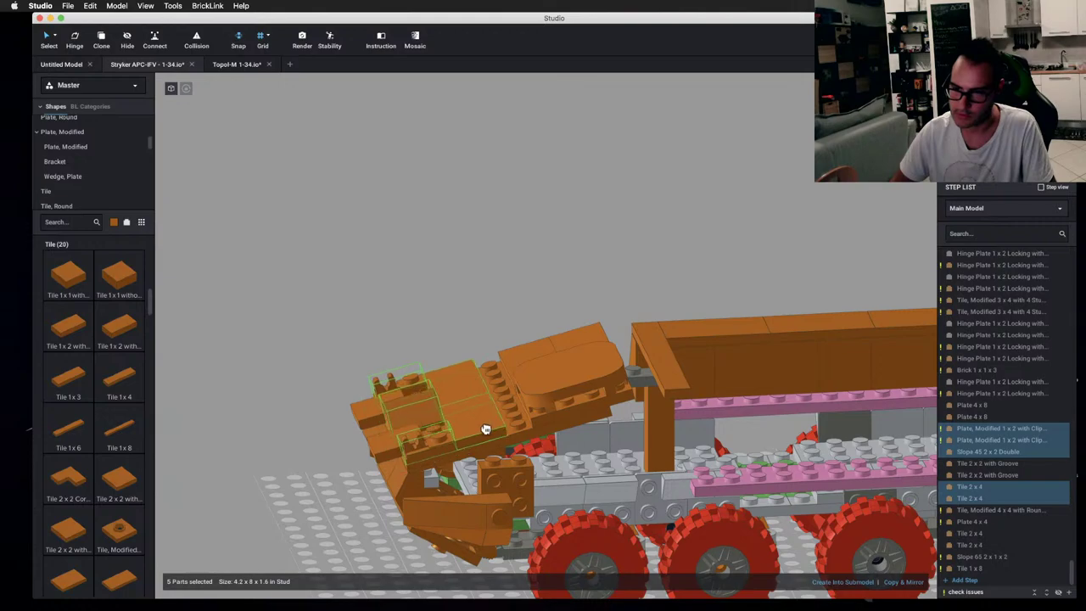
right_drag(440, 436, 450, 489)
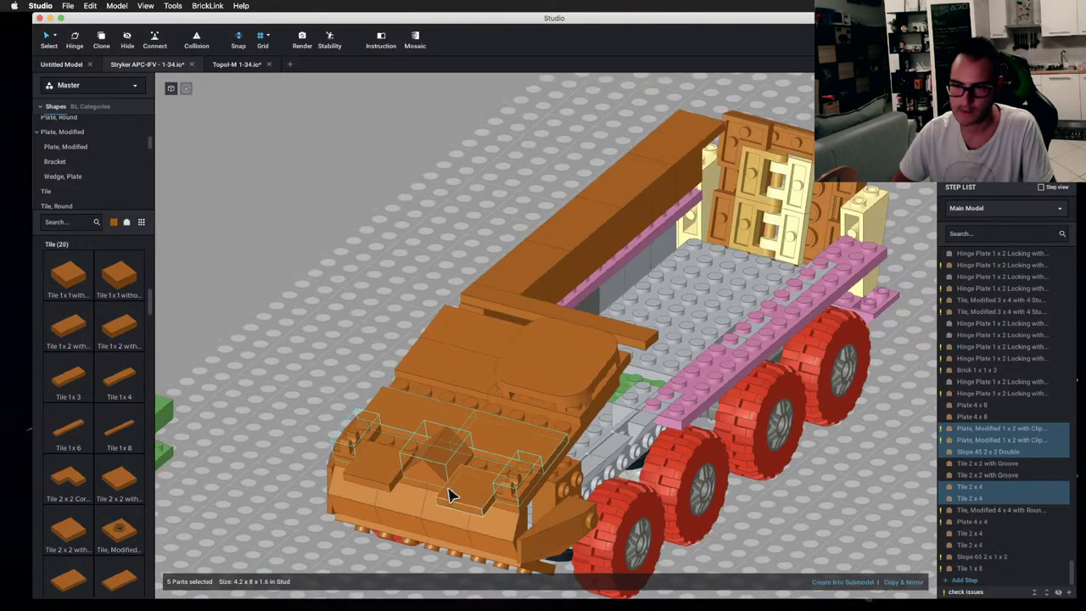
- Move the two Tile 2 x 2 with Groove pieces one stud back beside the double slope on the hood
click(455, 475)
shift+click(383, 470)
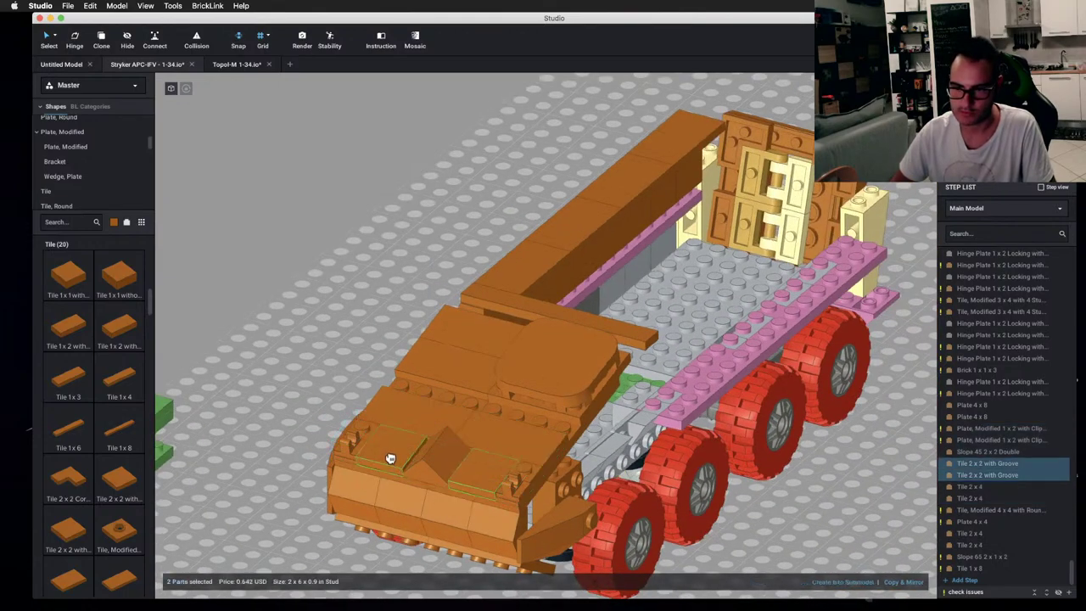
click(269, 361)
right_drag(270, 361, 774, 210)
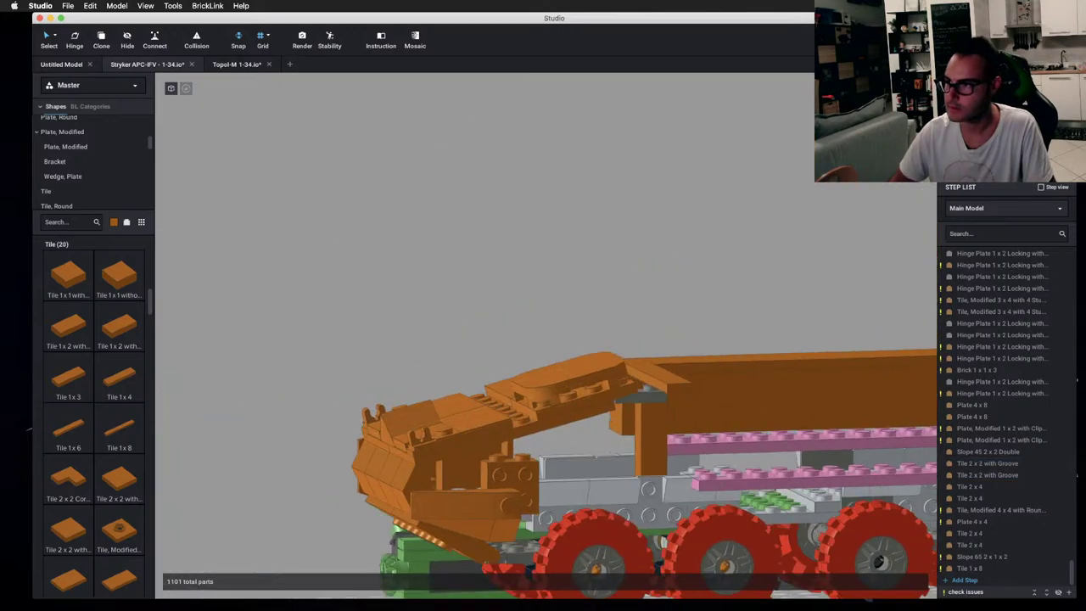
right_drag(710, 235, 607, 257)
- Delete the two Plate 4 x 8 pieces beneath the hood tiles
drag(480, 417, 448, 456)
right_drag(448, 456, 487, 439)
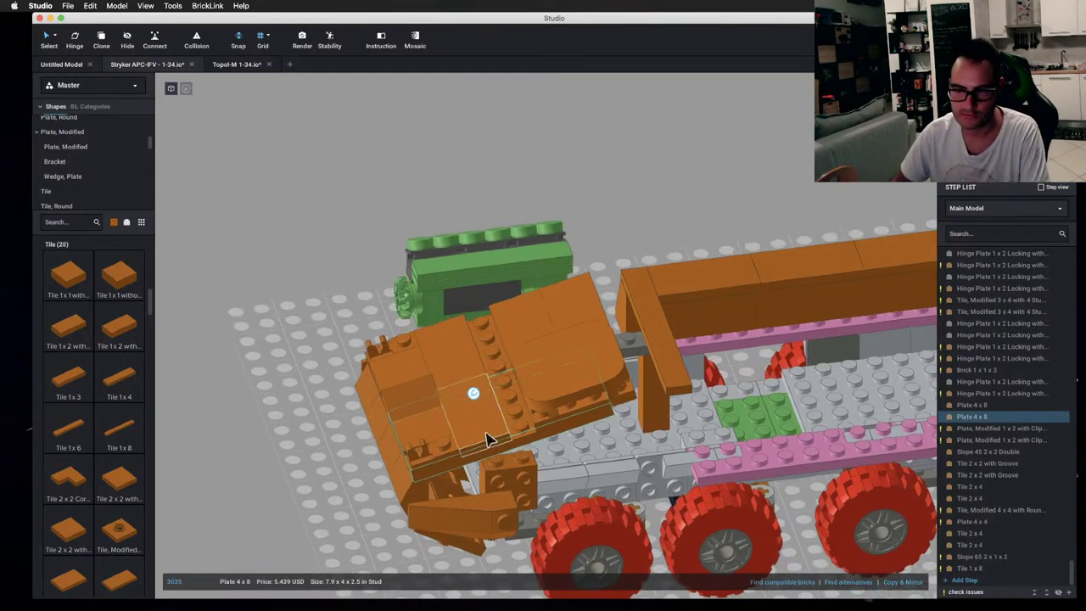
key(Delete)
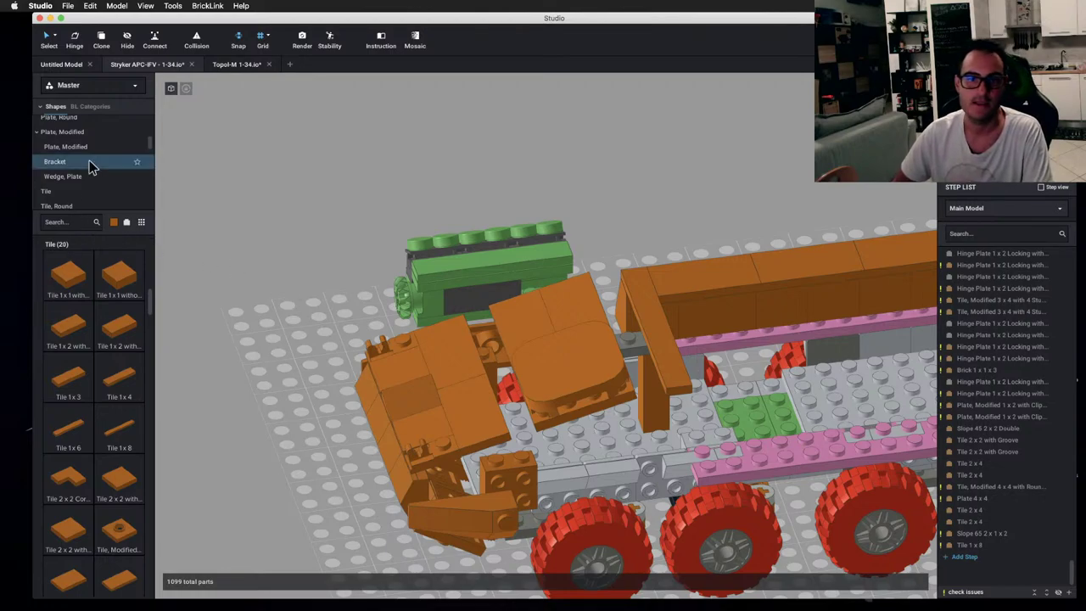
scroll(85, 187, up, 5)
scroll(85, 170, up, 3)
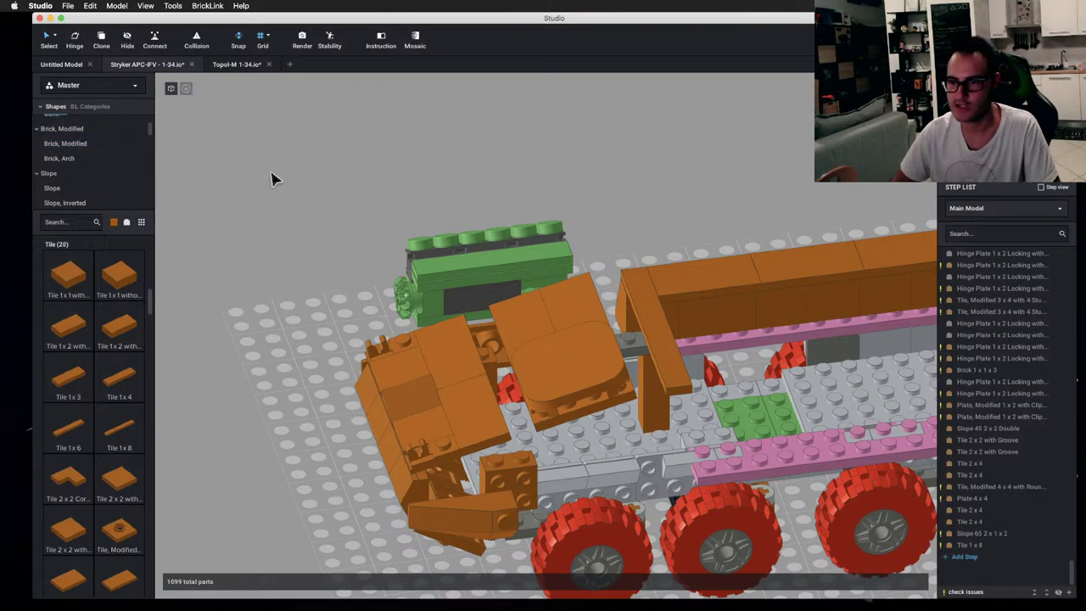
- Put one Plate 4 x 8 back beneath the front hood tiles and inspect the underside of the hood
click(499, 367)
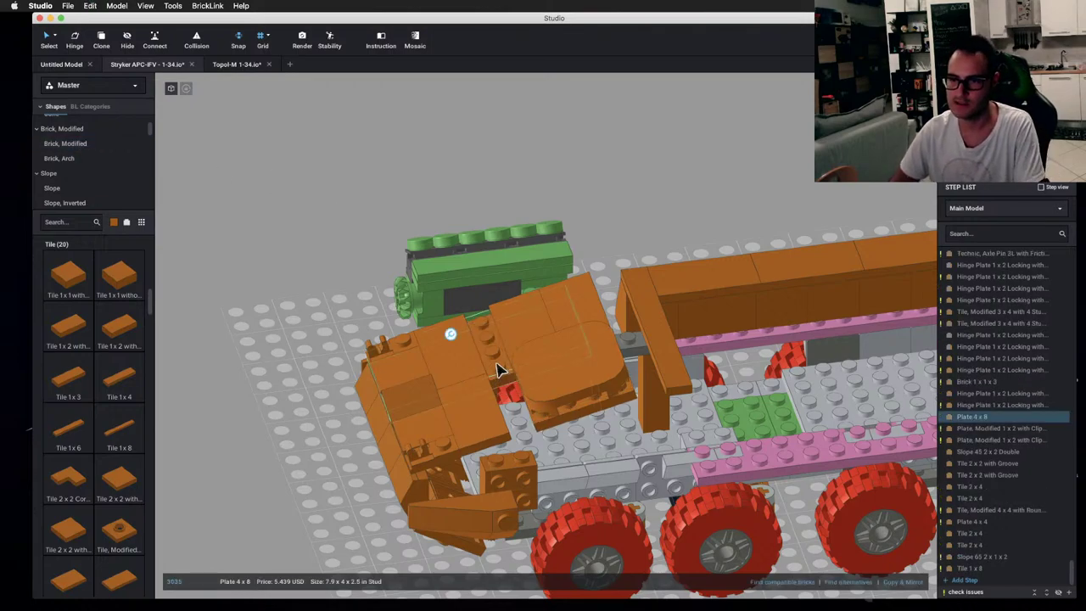
drag(499, 366, 489, 418)
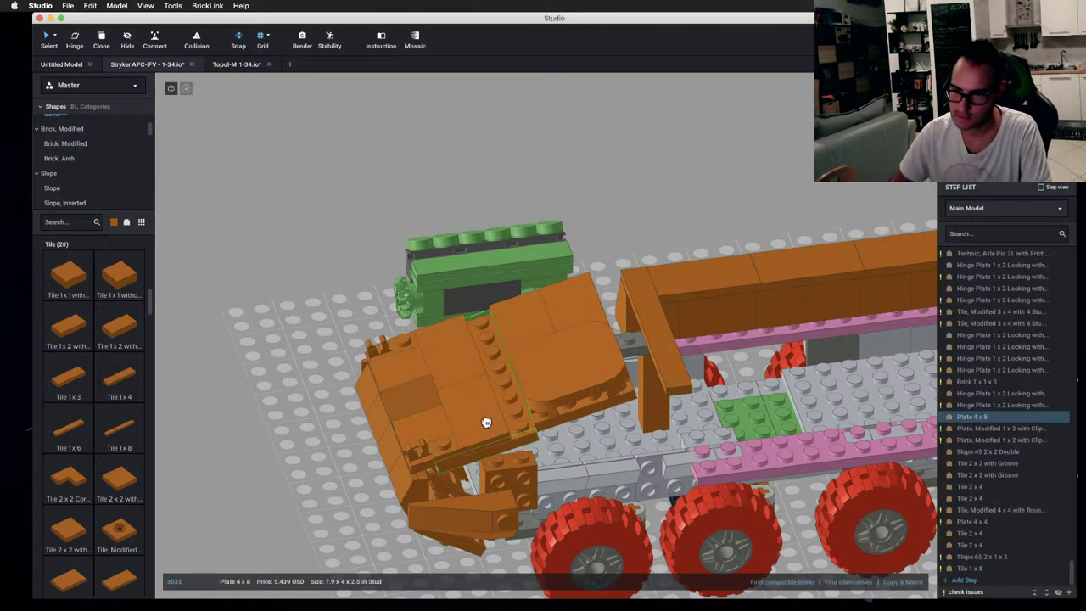
click(388, 196)
right_drag(388, 196, 416, 218)
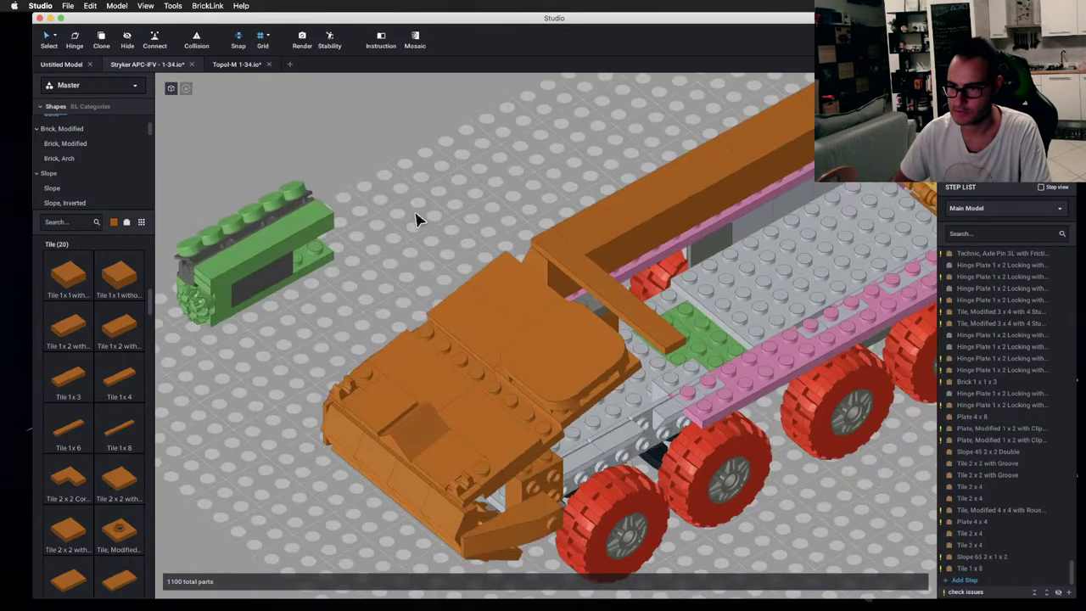
right_drag(491, 342, 474, 266)
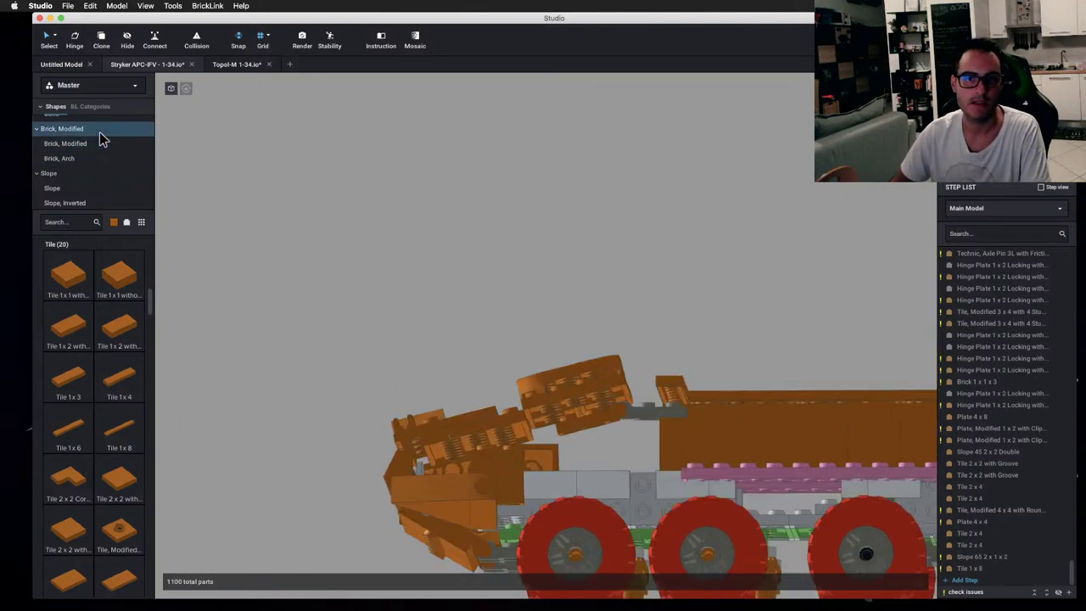
- Add a Plate 2 x 8 beneath the rear hood section and adjust its position to join the front section
scroll(99, 140, down, 3)
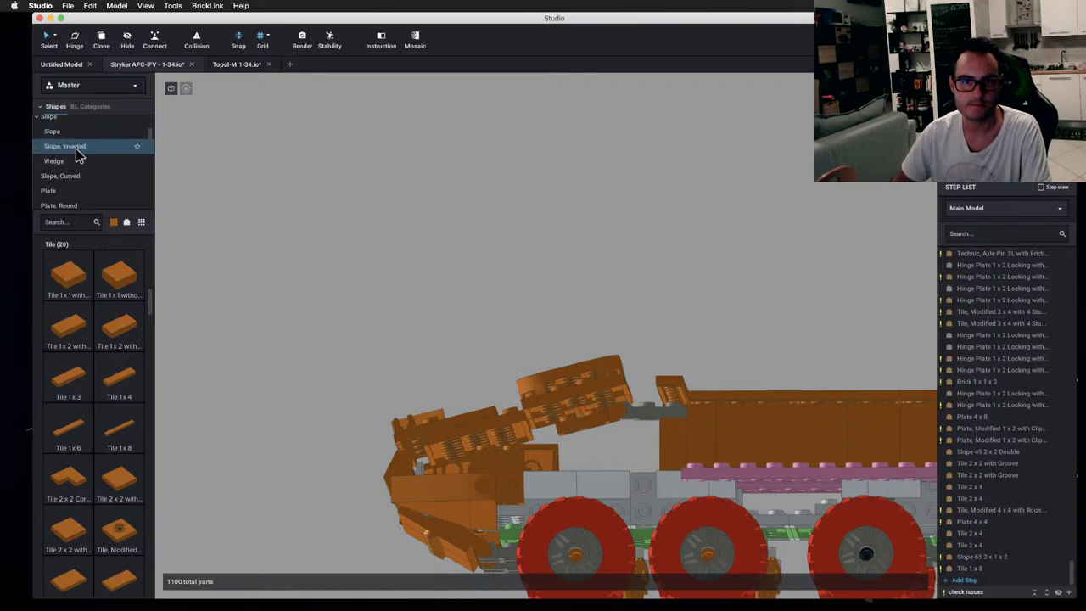
scroll(76, 157, down, 1)
click(73, 164)
scroll(119, 467, down, 3)
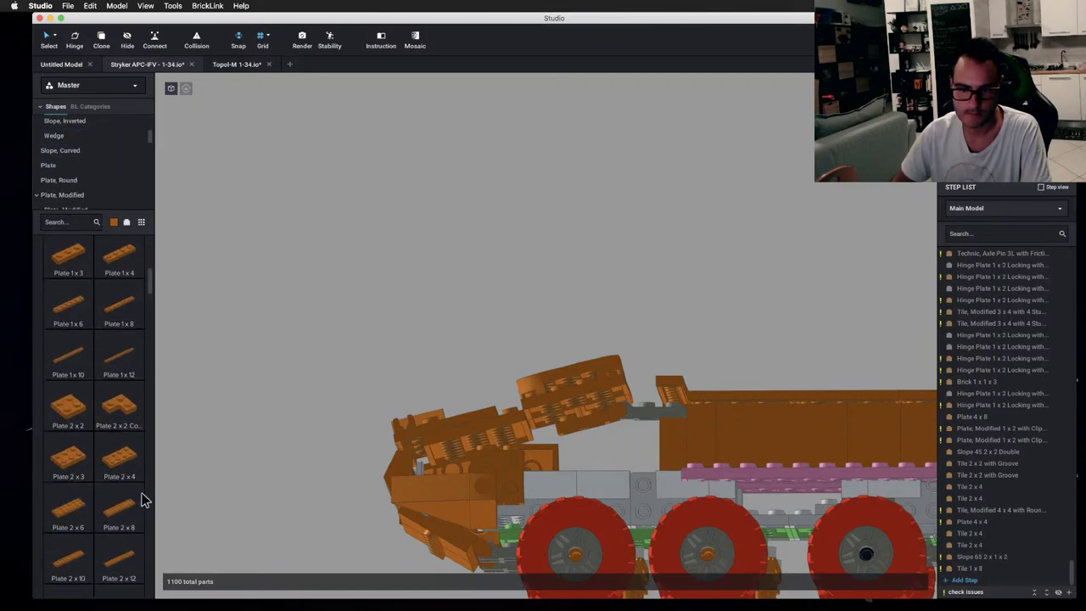
scroll(127, 509, down, 1)
drag(116, 511, 577, 439)
right_drag(640, 294, 640, 311)
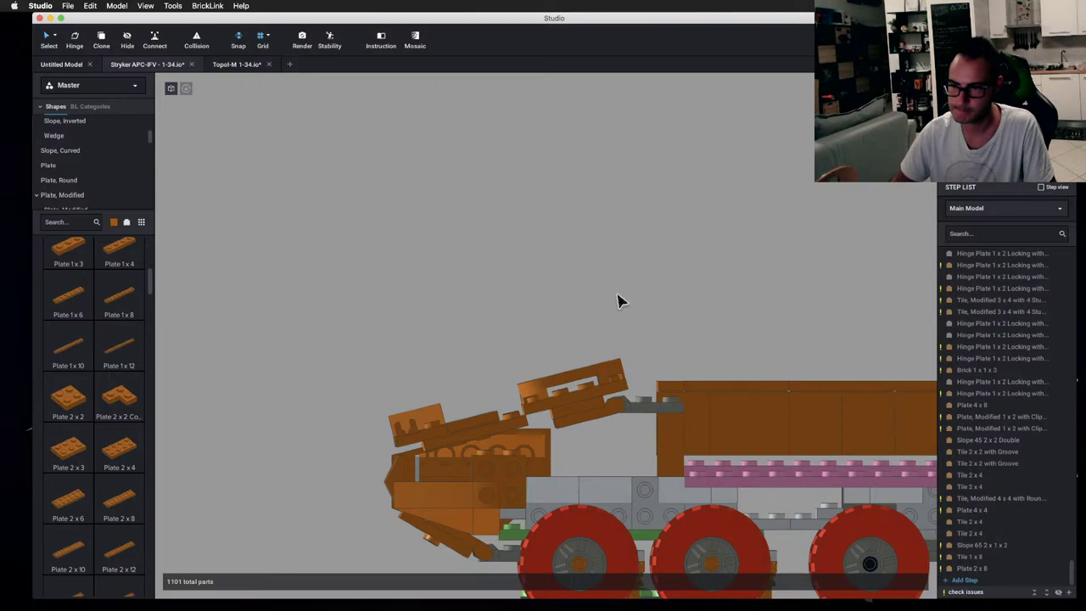
right_drag(618, 300, 621, 311)
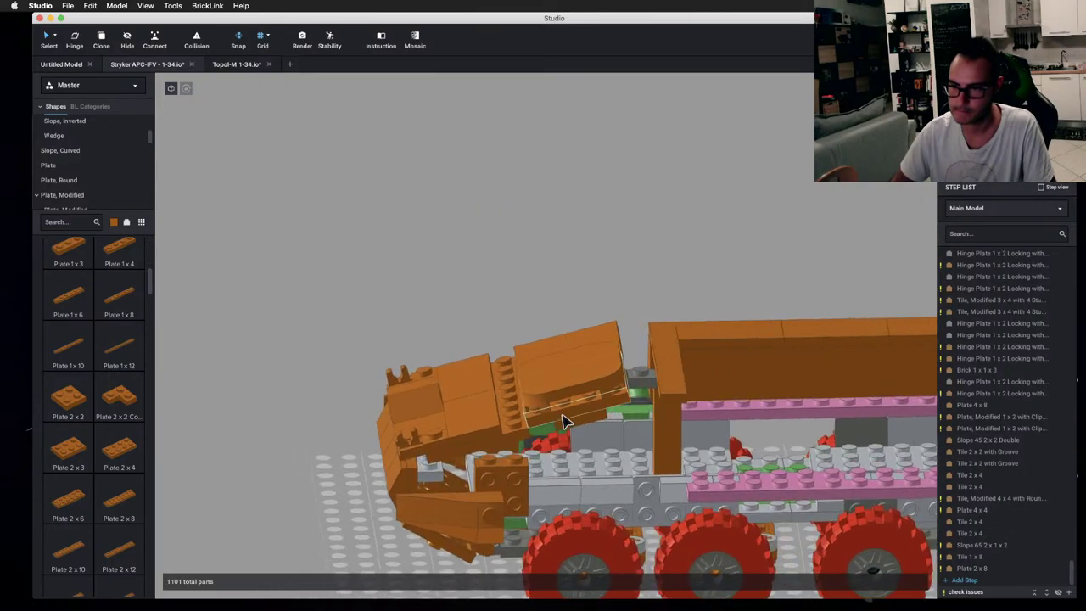
click(562, 422)
drag(567, 402, 578, 418)
- Move the Tile 2 x 4 beside the rounded hatch one stud forward over the exposed hood studs
right_drag(588, 272, 537, 279)
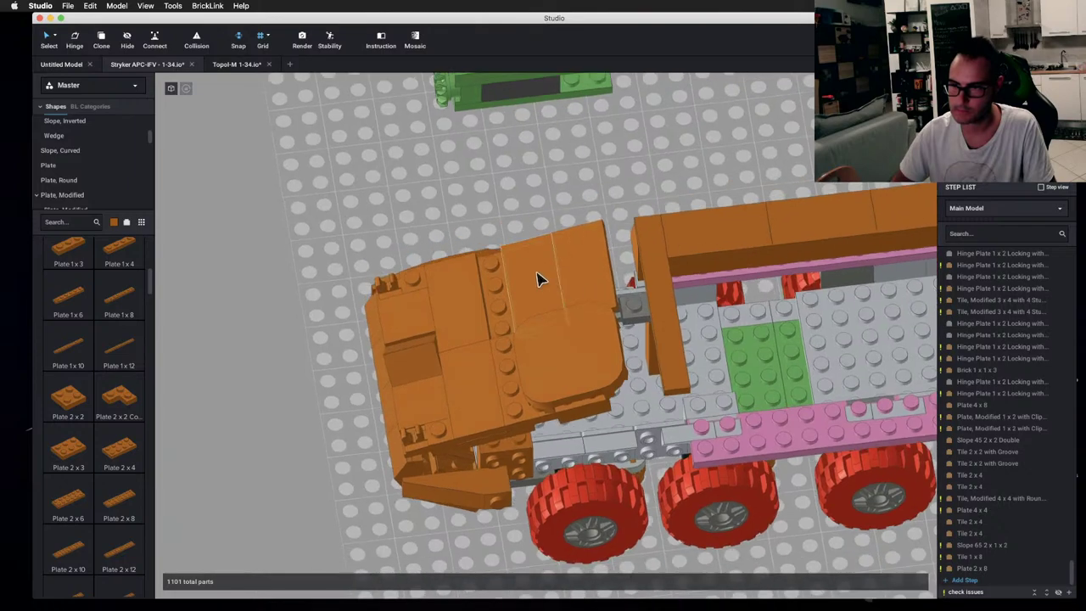
drag(512, 270, 585, 279)
click(565, 198)
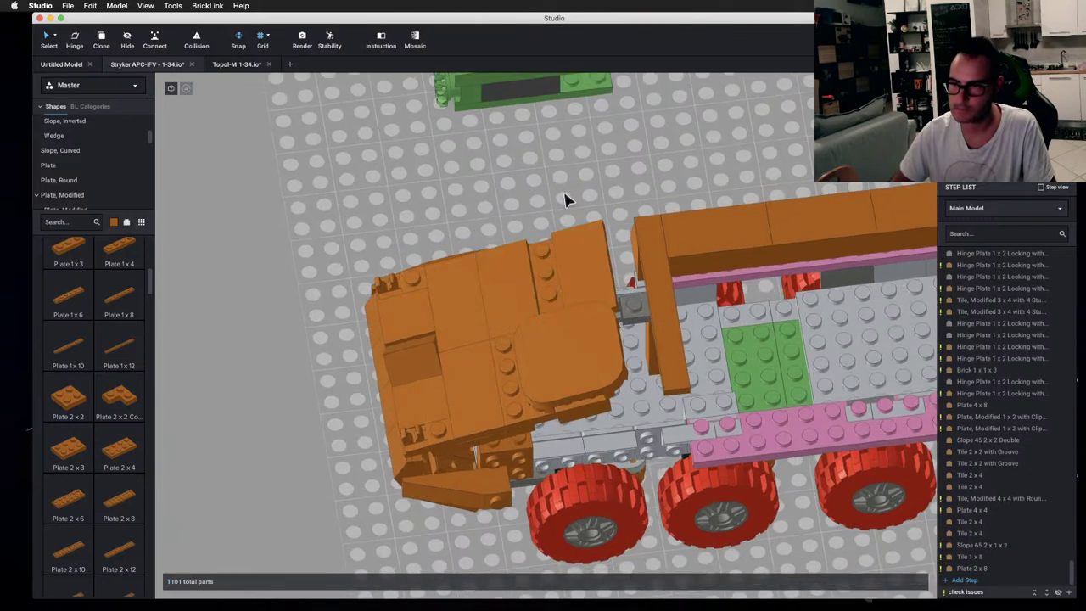
- Select the connected 14-part hood assembly and check its side profile against the hull
right_drag(565, 198, 557, 167)
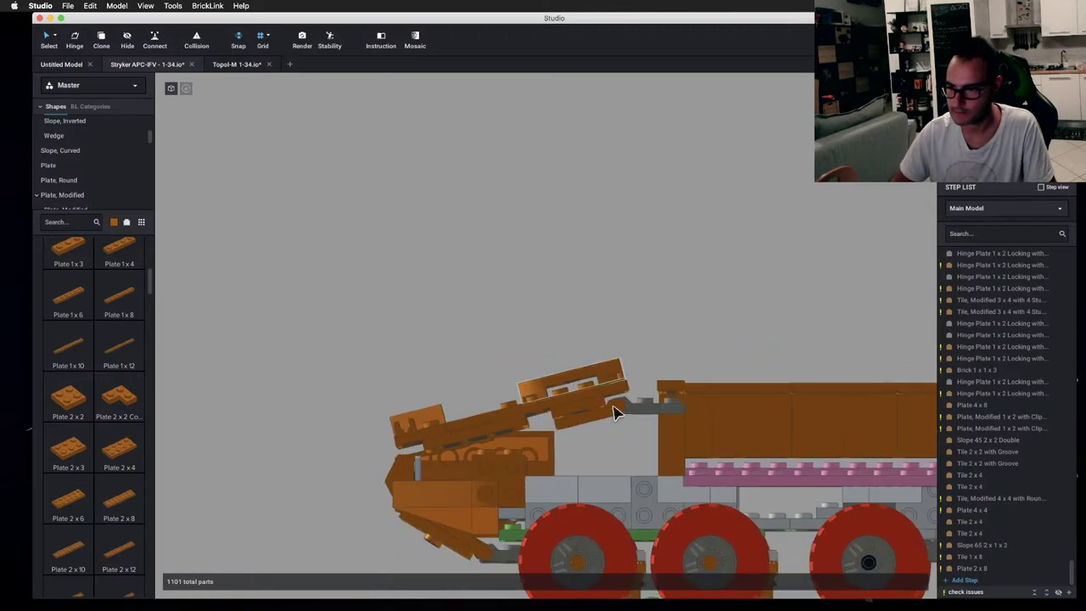
double_click(586, 390)
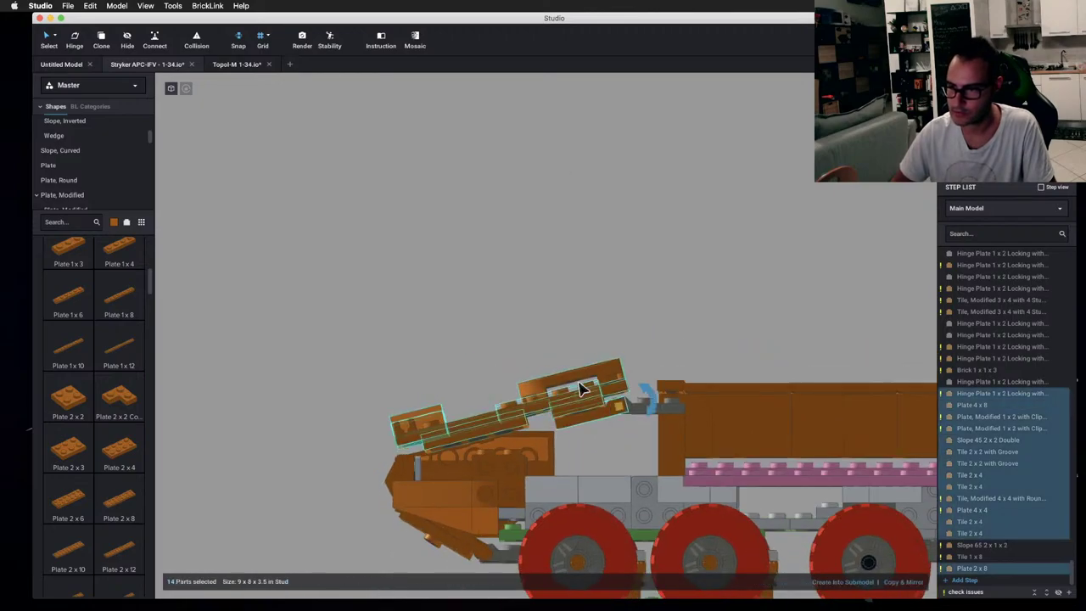
drag(653, 403, 714, 380)
click(722, 342)
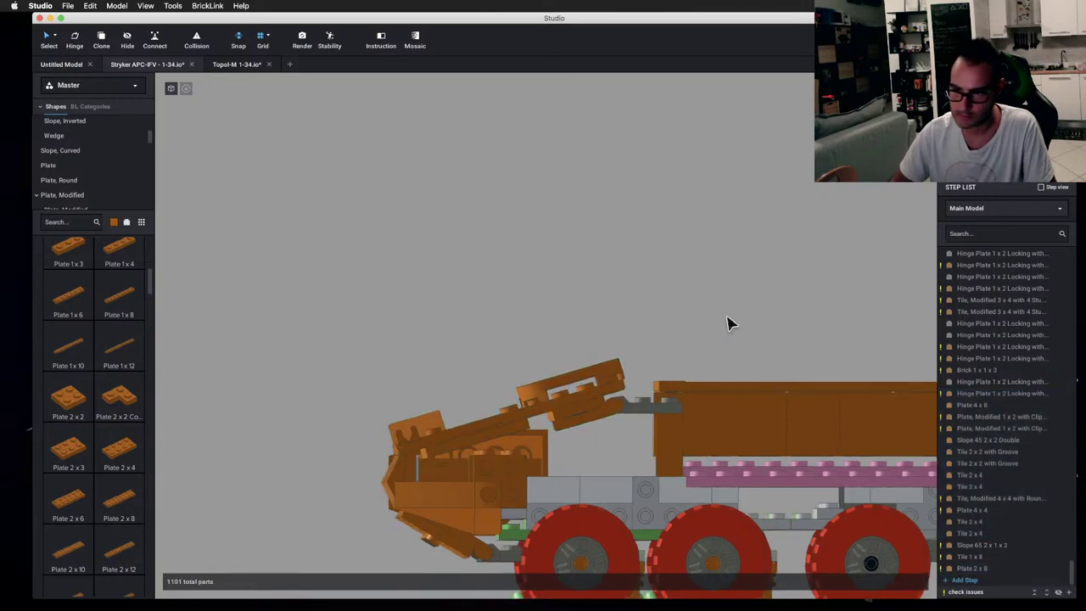
right_drag(598, 219, 509, 296)
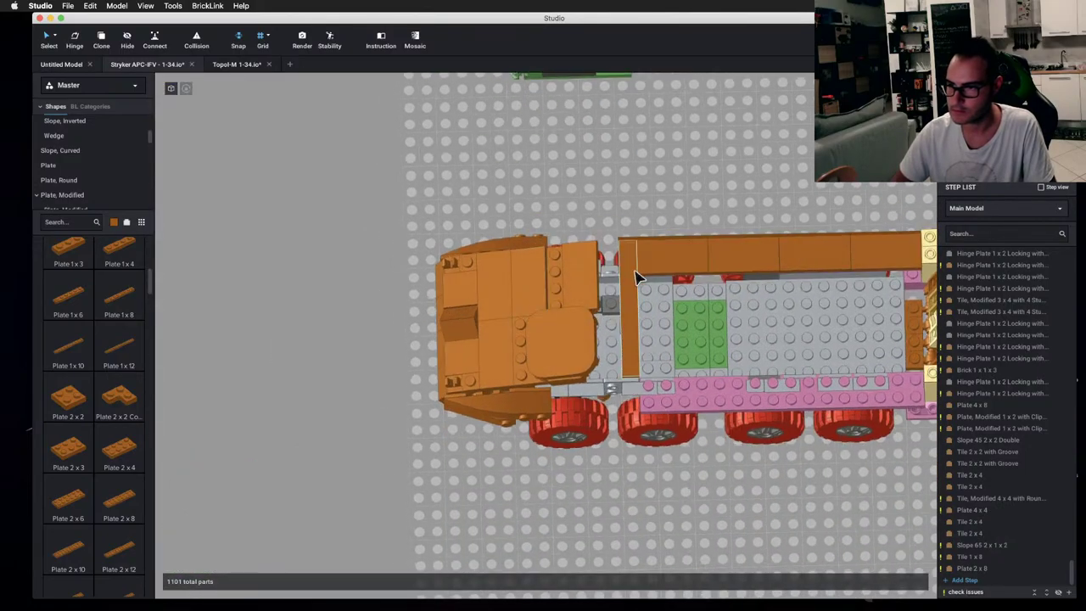
click(649, 250)
click(666, 201)
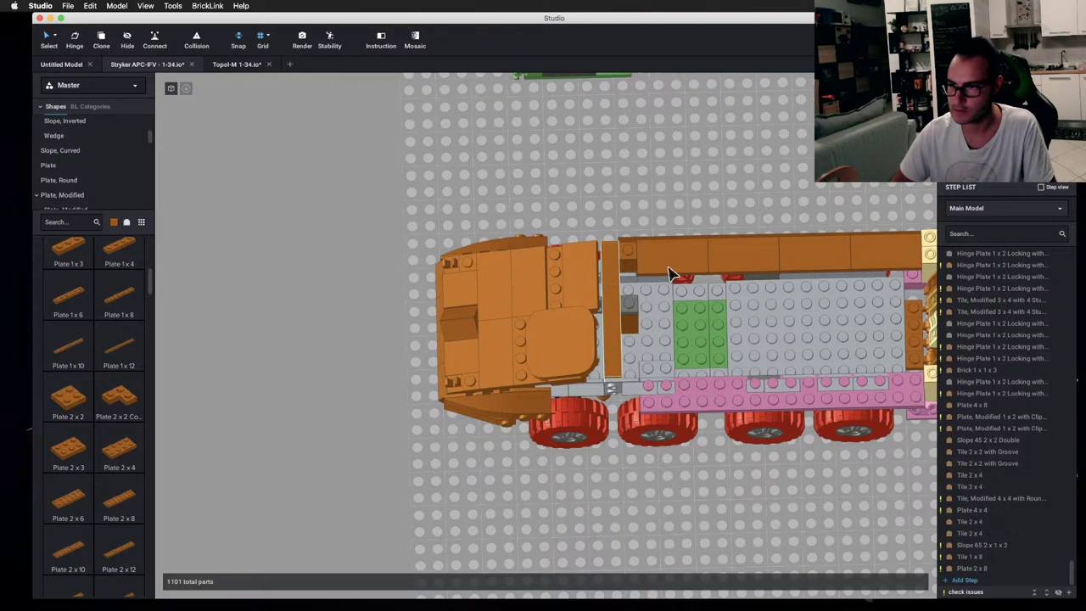
key(super+z)
- Replace the Tile 1 x 8 behind the hood with two Tile 2 x 4 pieces cloned across the hull
click(627, 275)
key(Delete)
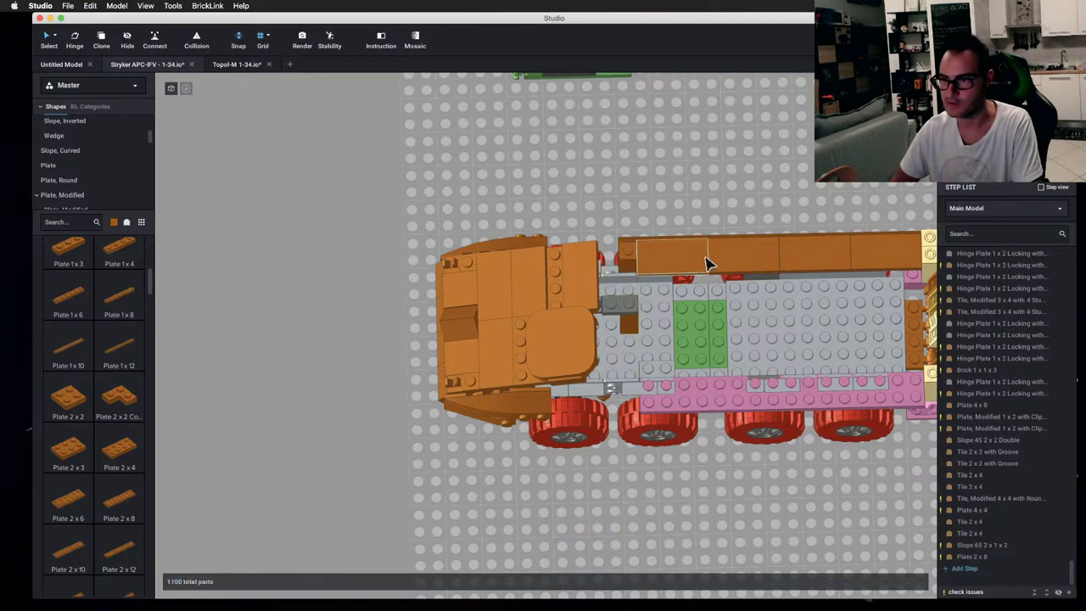
click(689, 259)
key(c)
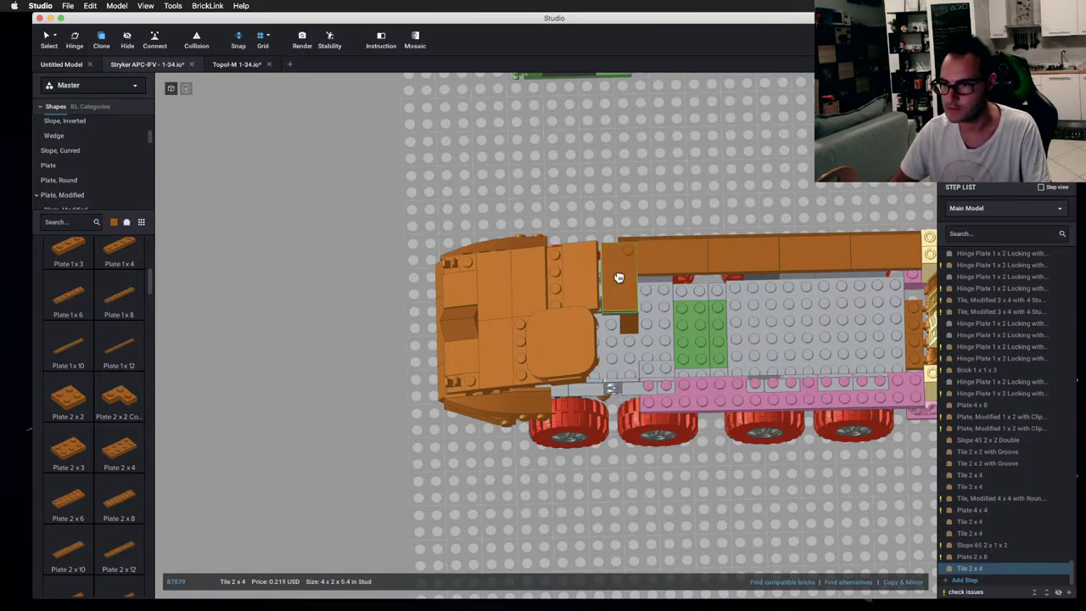
click(618, 270)
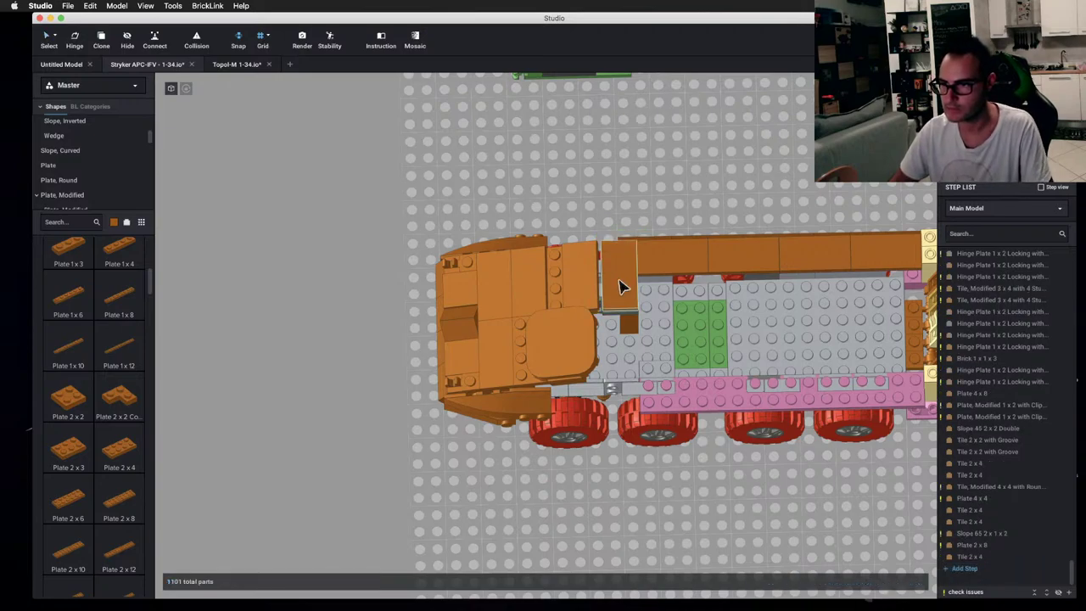
right_drag(618, 269, 579, 291)
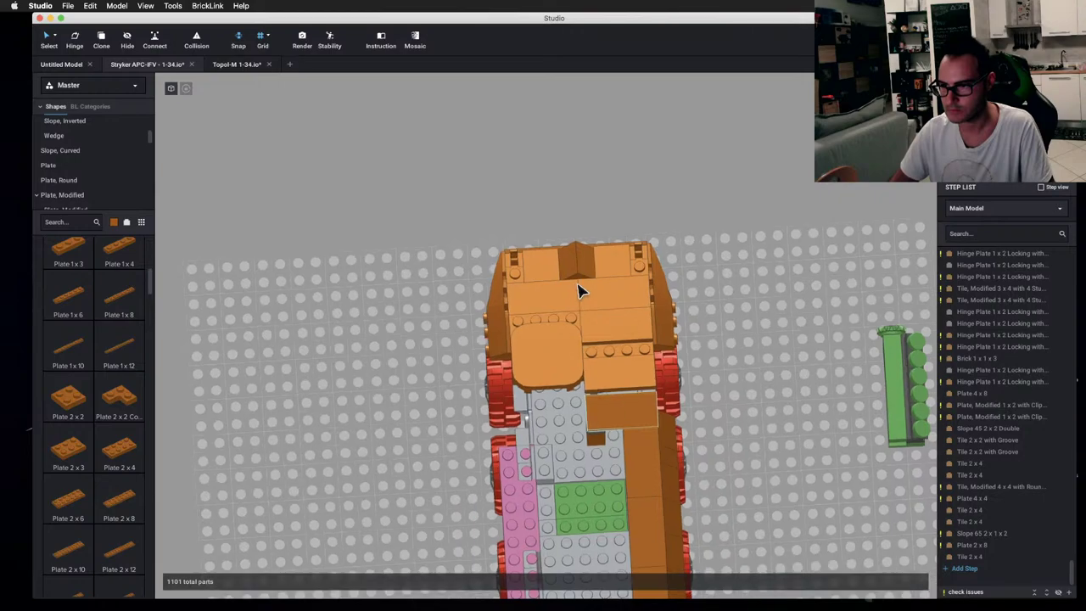
drag(644, 406, 609, 406)
click(794, 343)
mouse_move(743, 335)
right_down()
mouse_move(725, 322)
mouse_move(732, 310)
mouse_move(737, 331)
right_up()
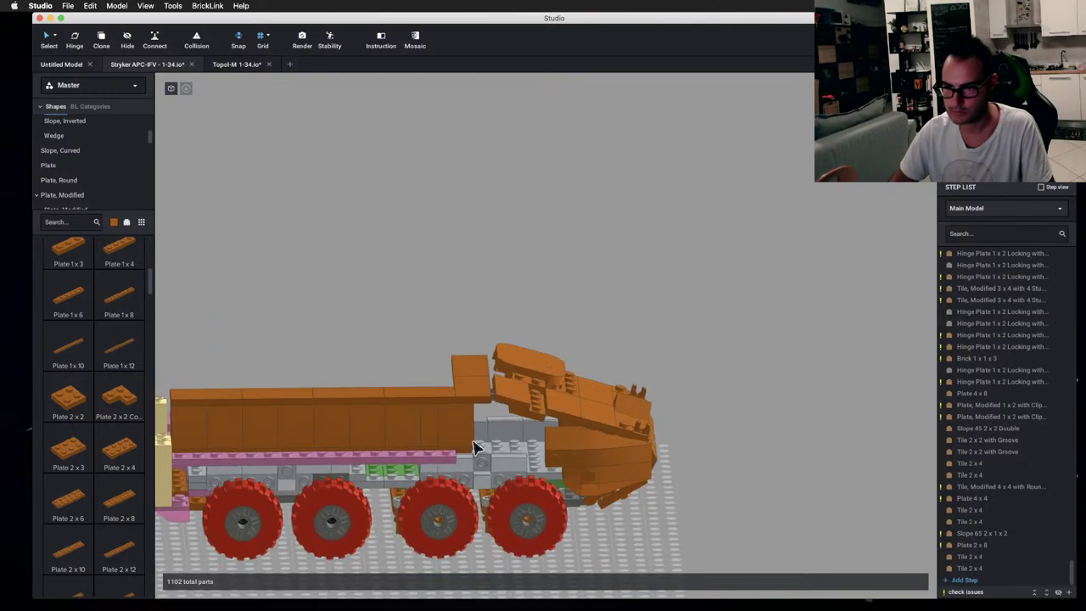
- Replace the Slope 65 2 x 1 x 2 at the side wall's front end with a cloned Slope 65 2 x 2 x 2 with Bottom Tube
click(461, 429)
click(461, 429)
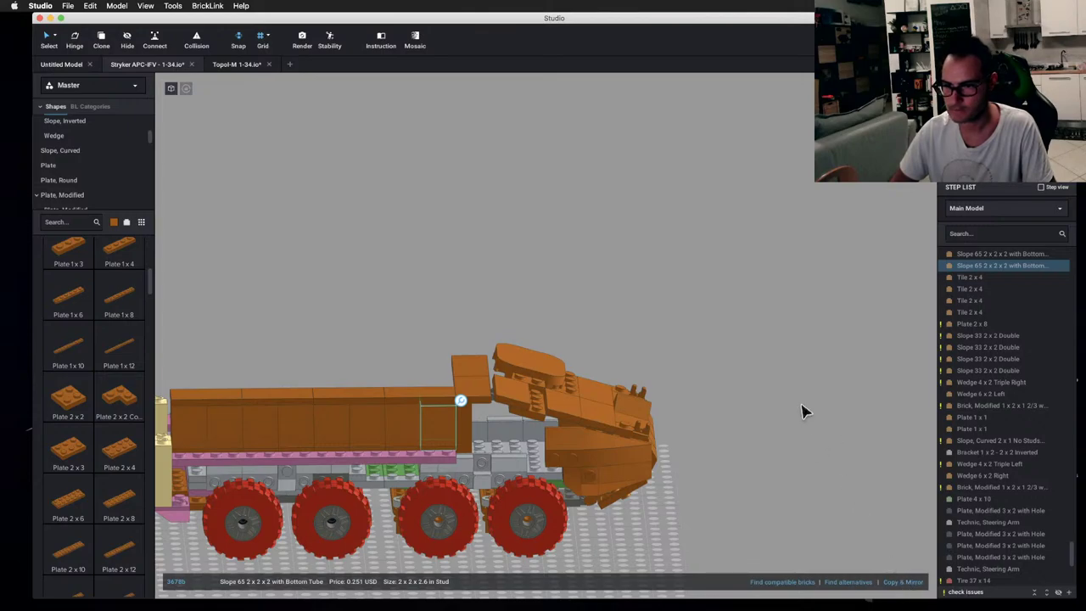
click(805, 438)
right_drag(806, 439, 766, 452)
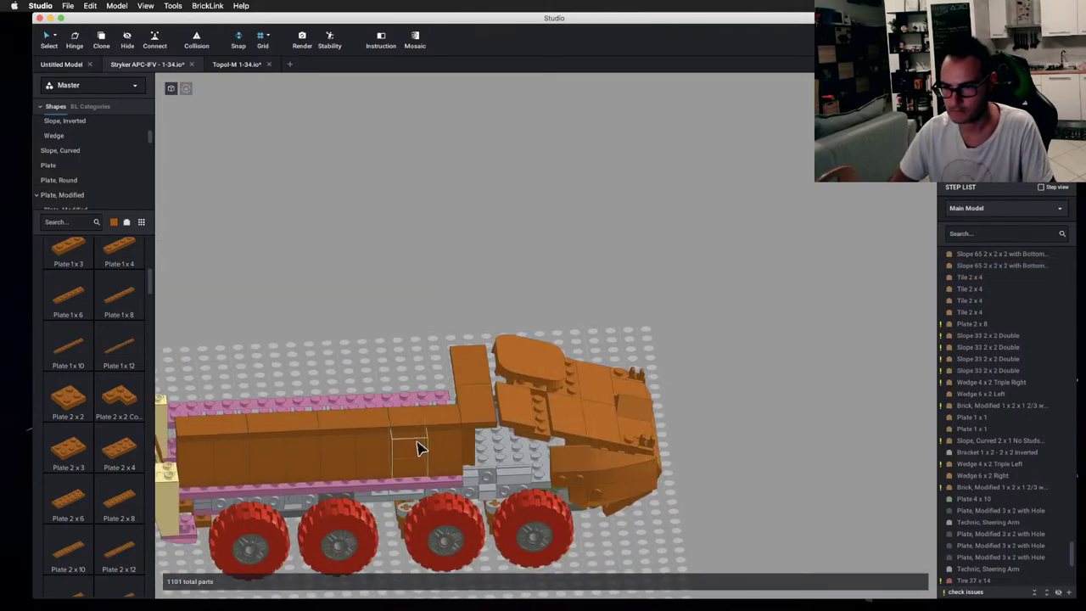
click(448, 455)
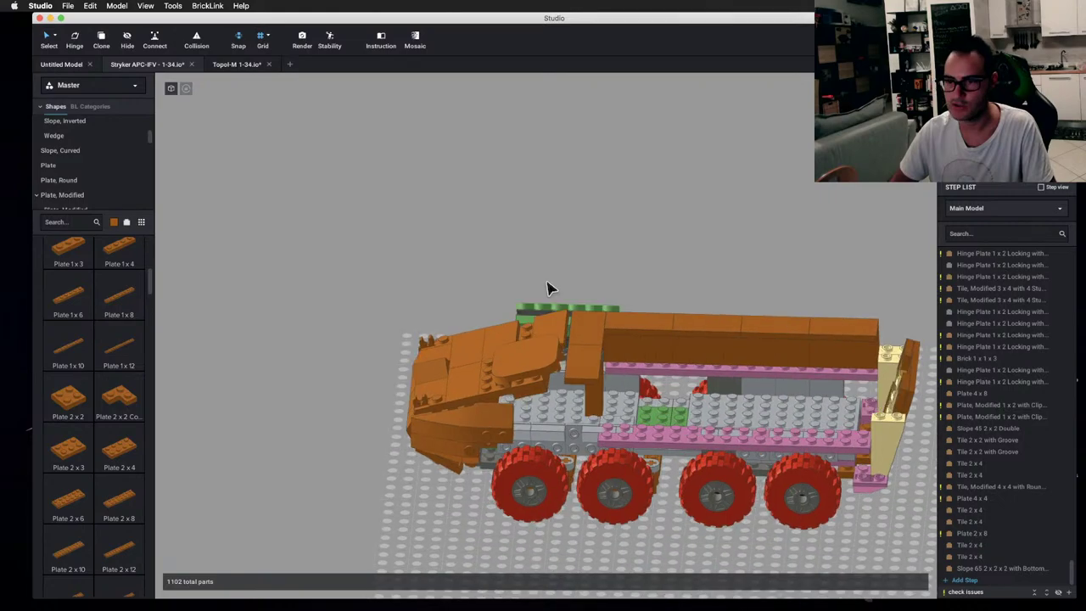
- Save the Stryker model file
key(super+s)
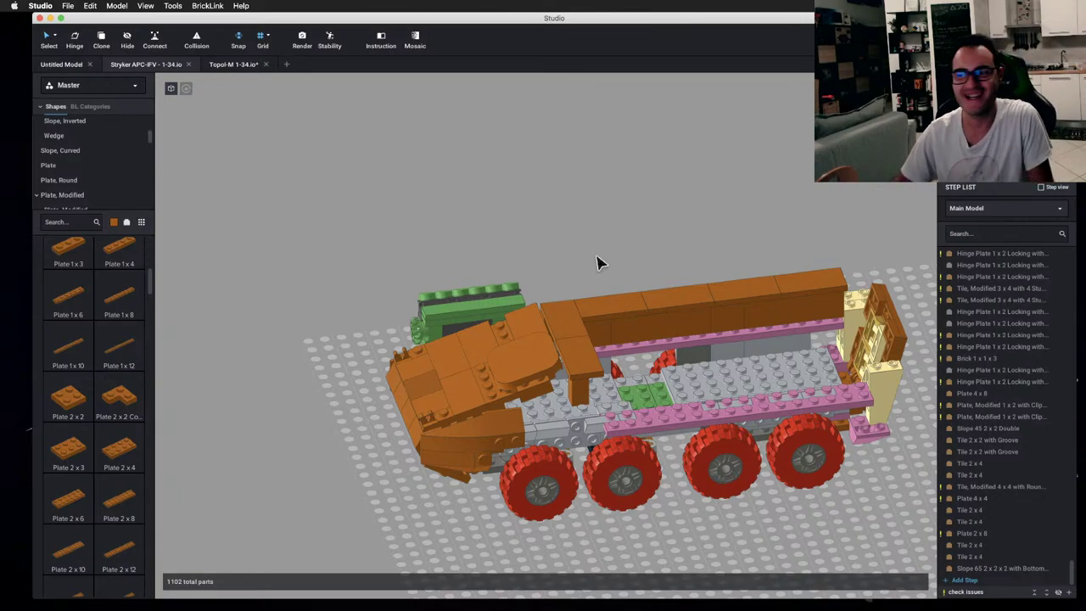
scroll(598, 257, down, 2)
right_drag(598, 257, 602, 260)
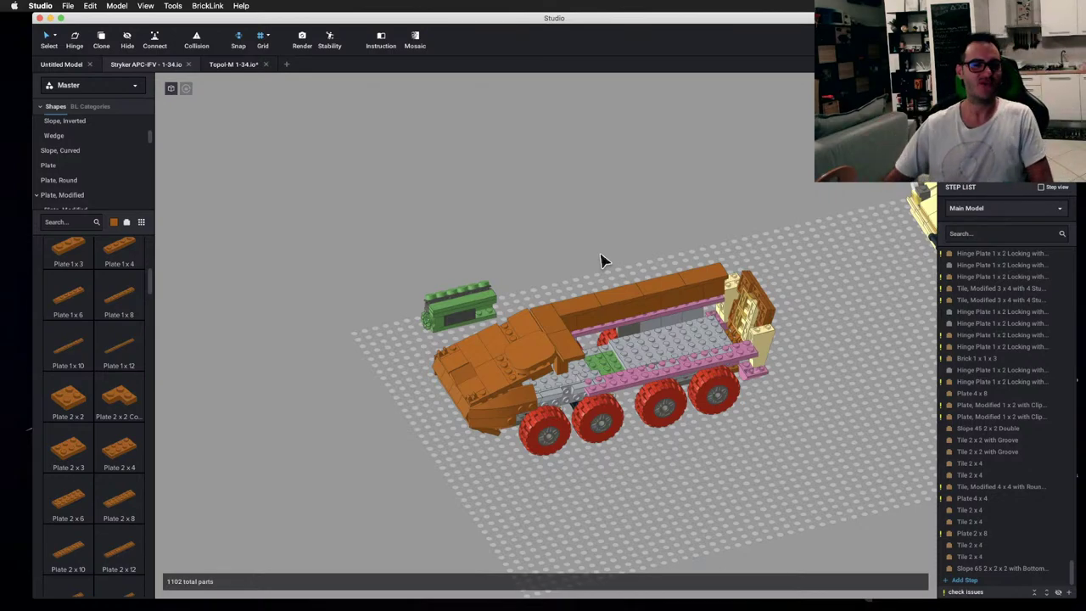
key(super+Tab)
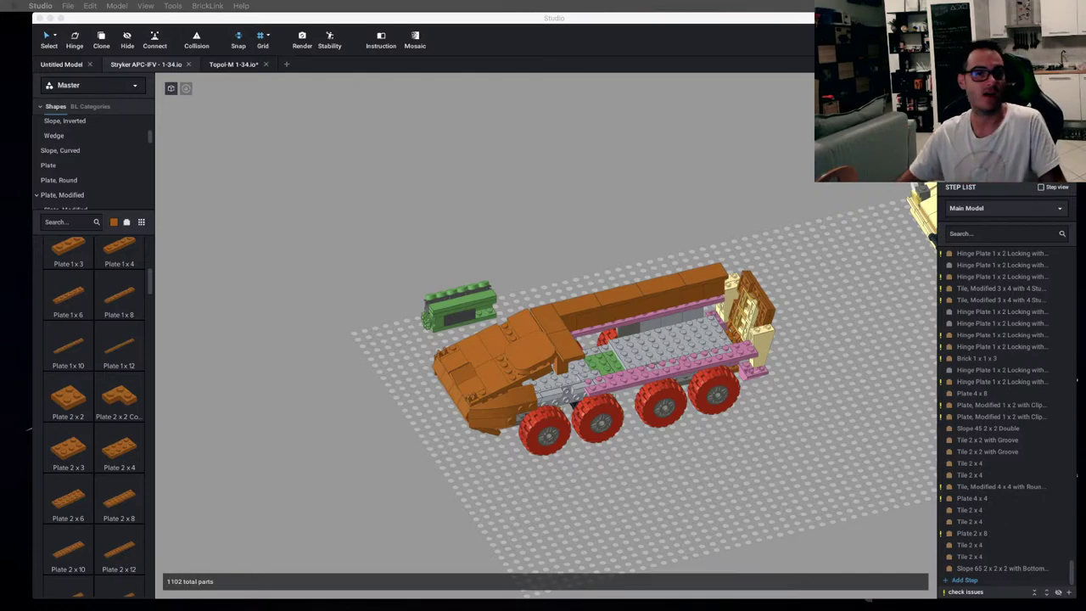
click(623, 236)
scroll(611, 236, up, 5)
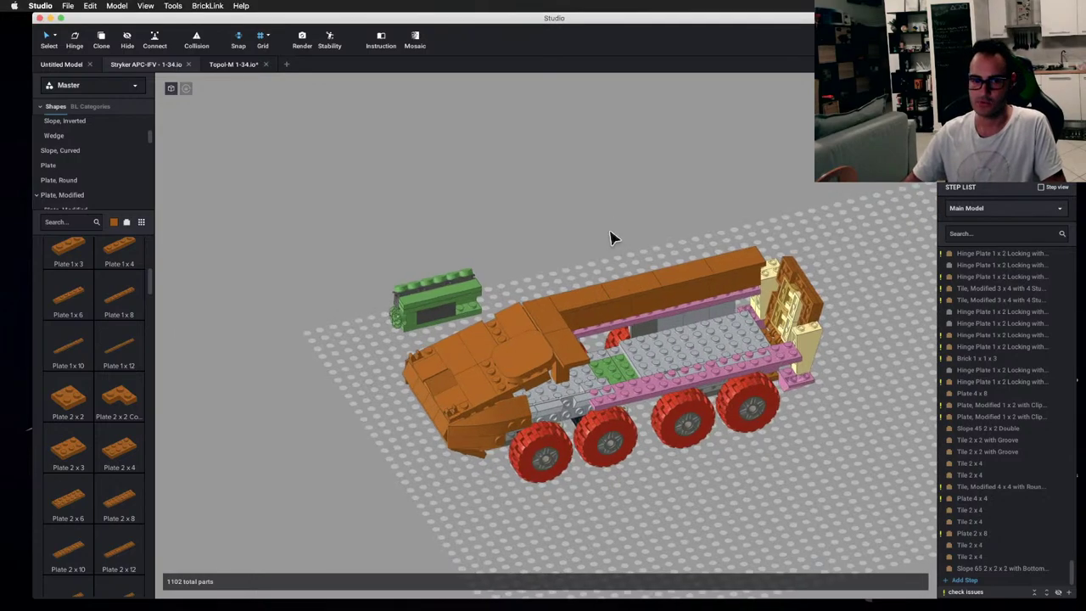
scroll(521, 246, down, 3)
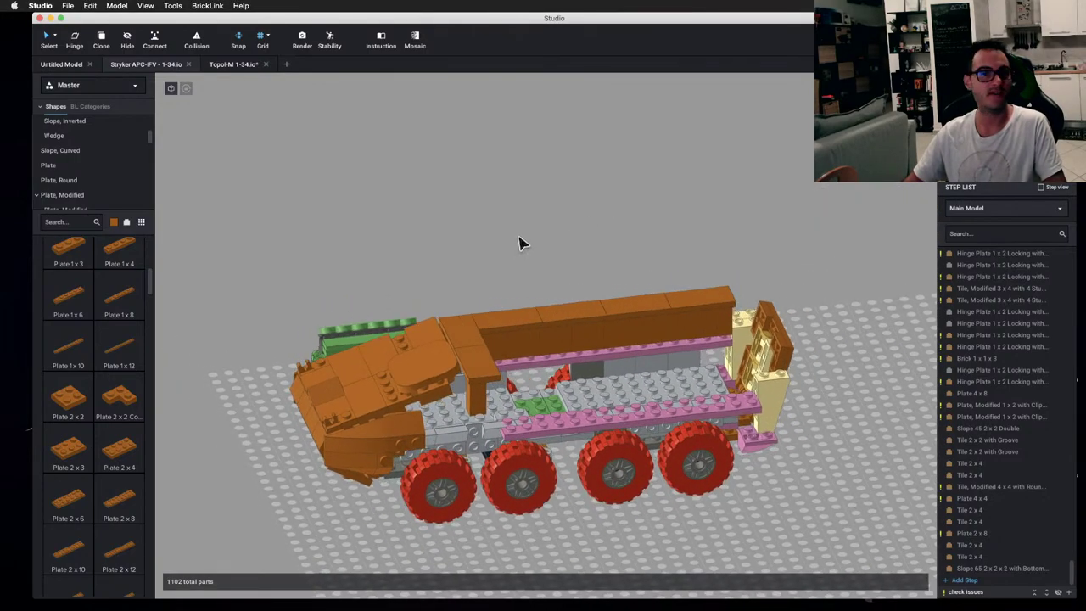
scroll(522, 246, up, 3)
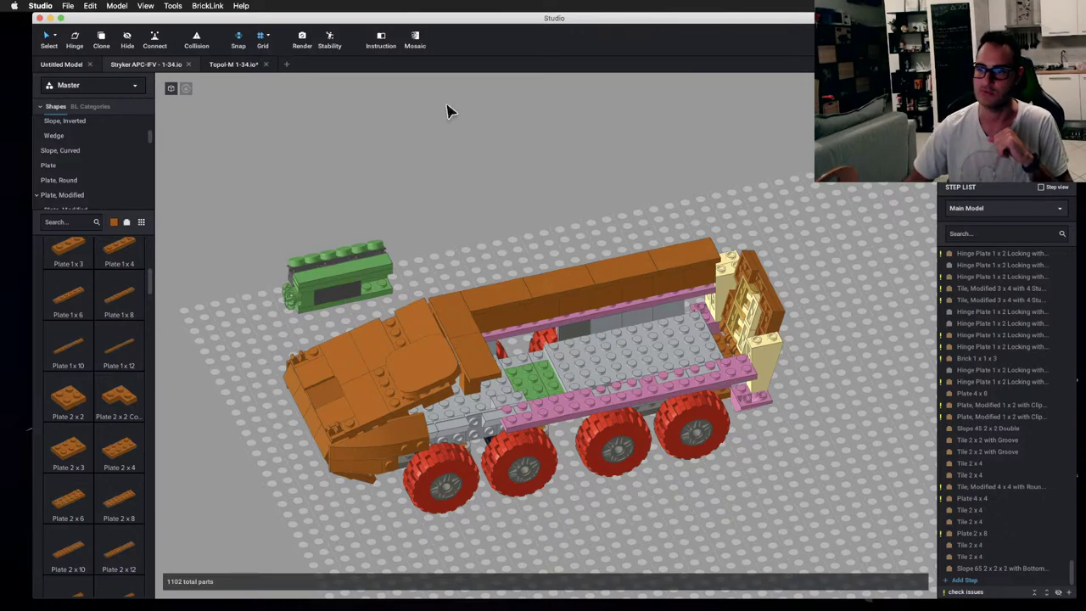
scroll(478, 129, up, 1)
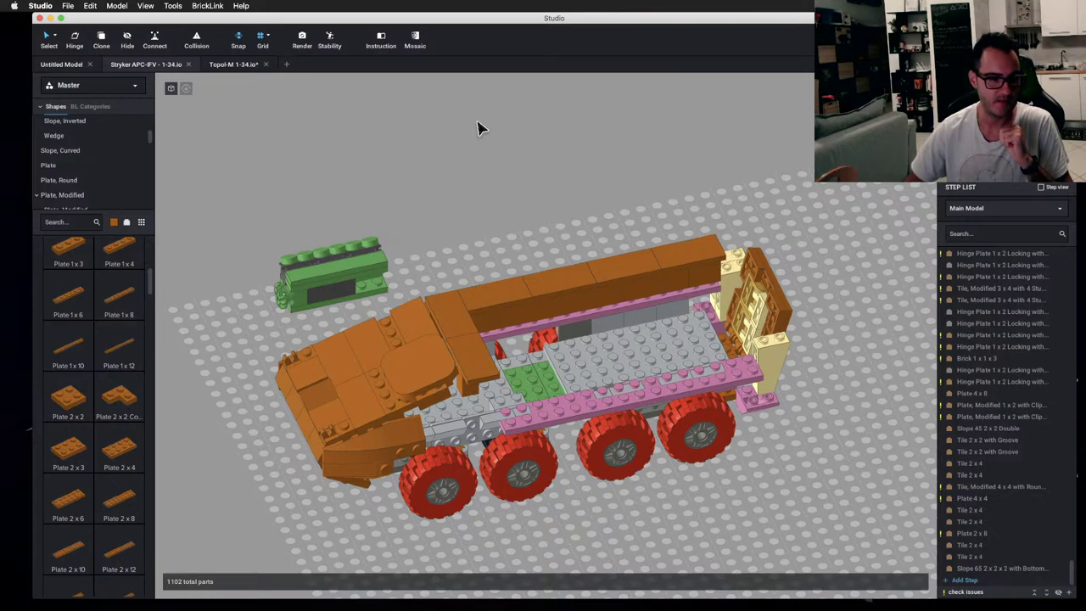
- Examine the orange hood and open hull from the front, side and rear alongside the tan Stryker model
scroll(478, 126, down, 1)
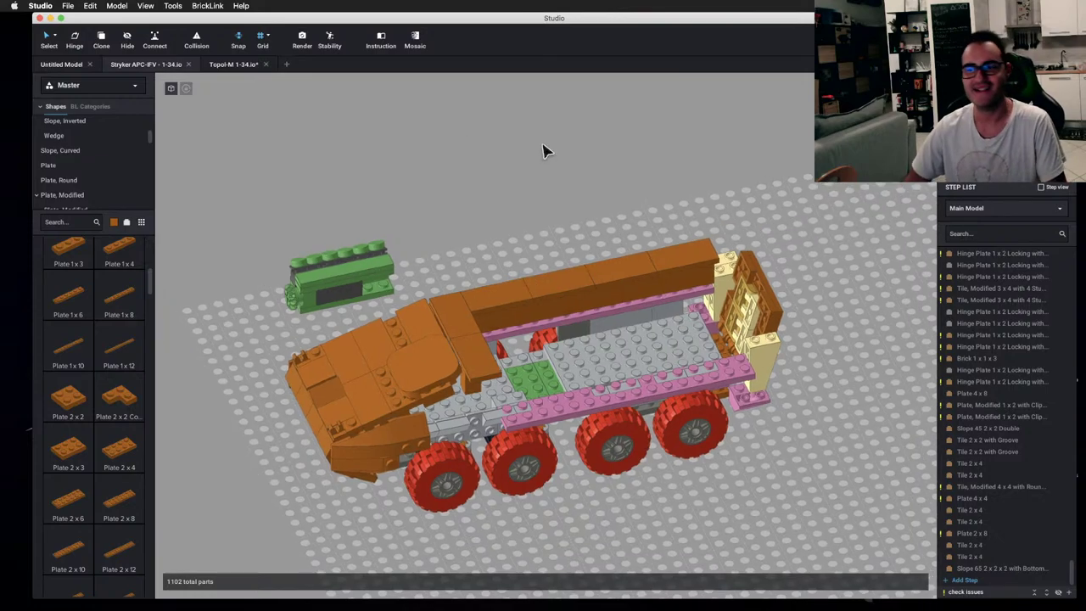
right_drag(546, 151, 543, 144)
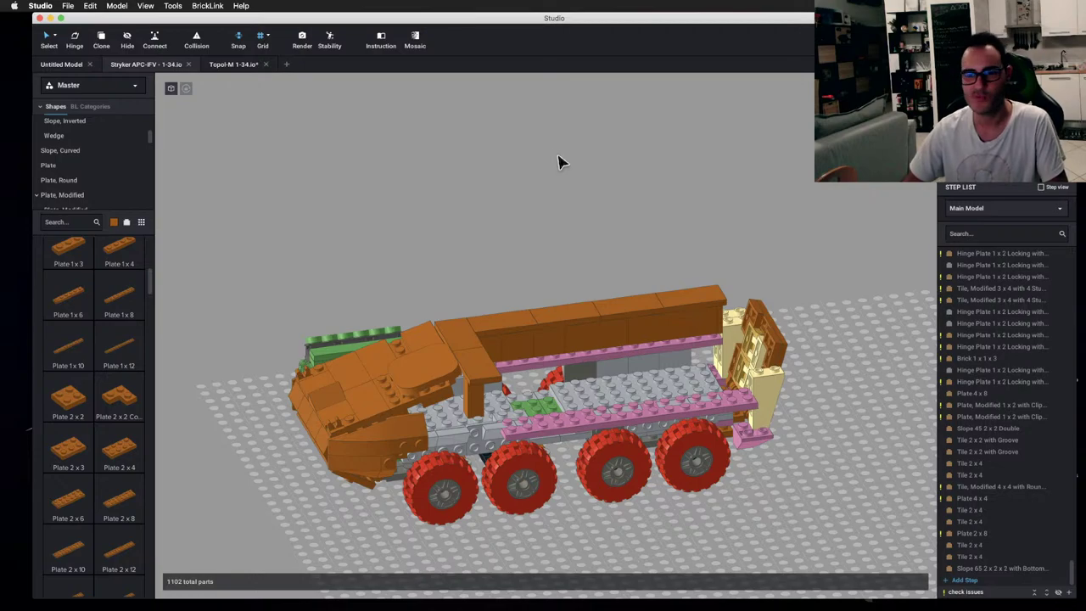
right_drag(557, 162, 563, 162)
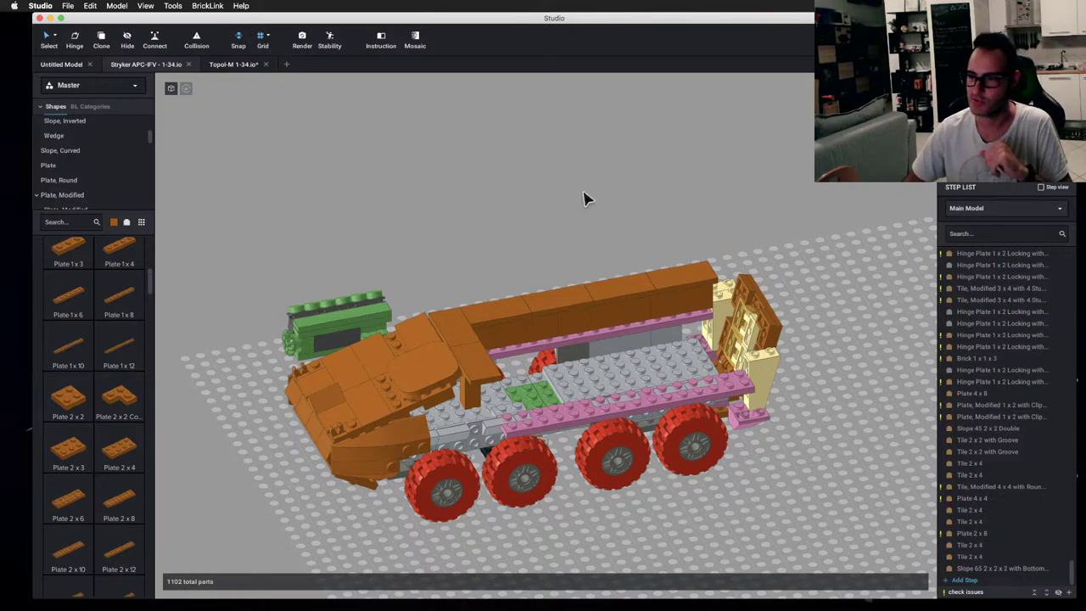
scroll(585, 199, up, 1)
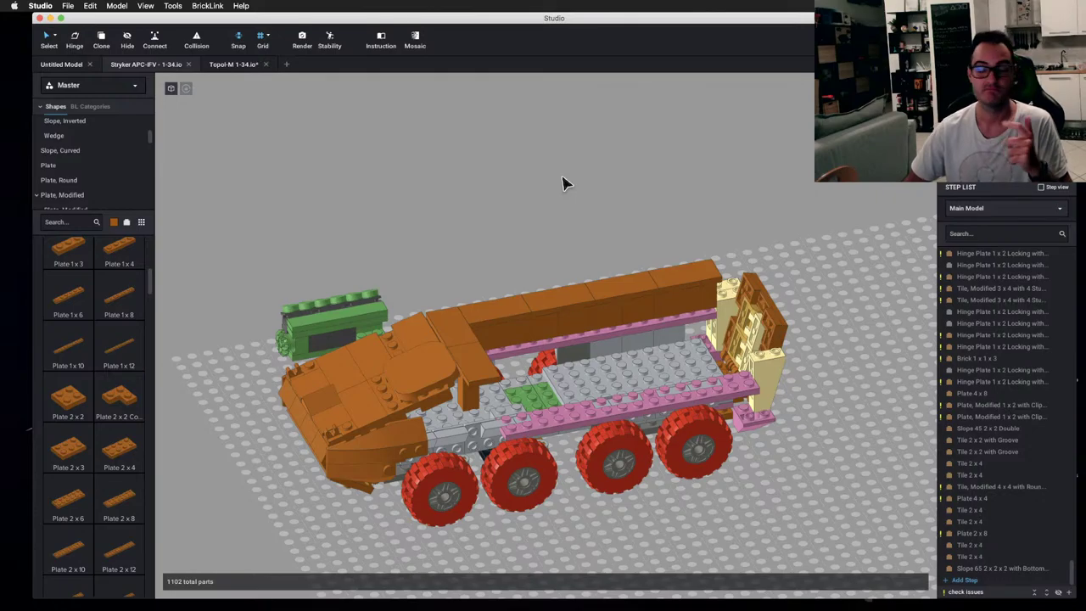
right_drag(562, 182, 537, 189)
scroll(605, 339, up, 3)
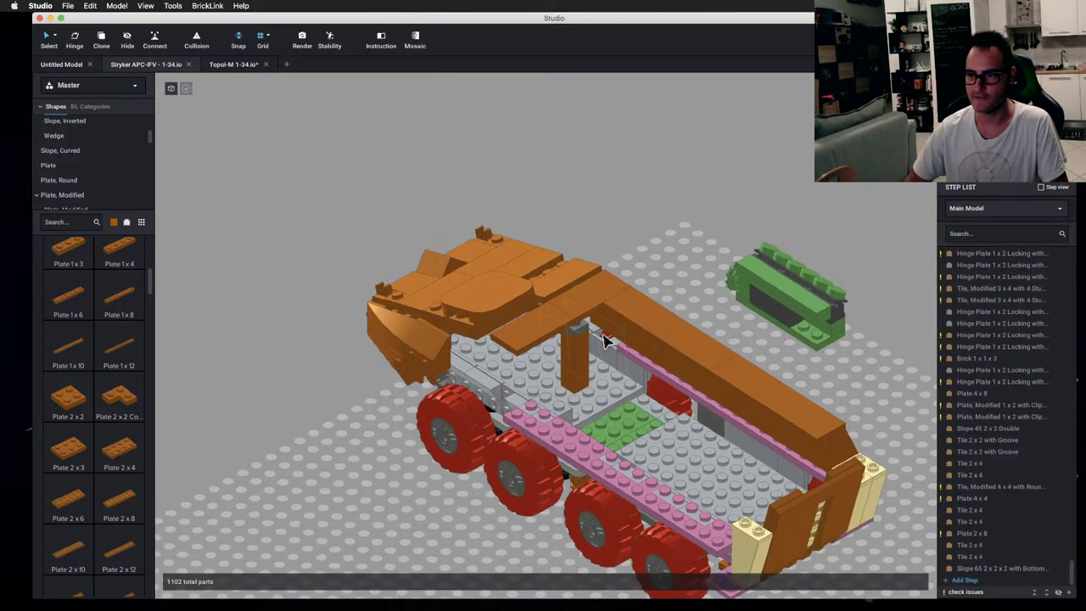
right_drag(503, 383, 532, 303)
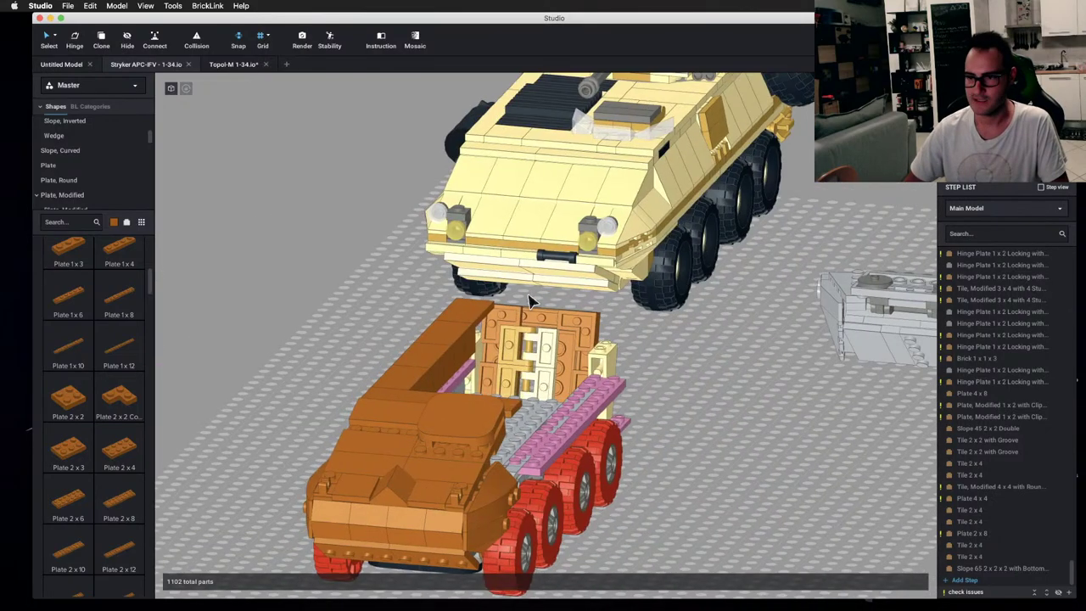
right_drag(627, 377, 593, 386)
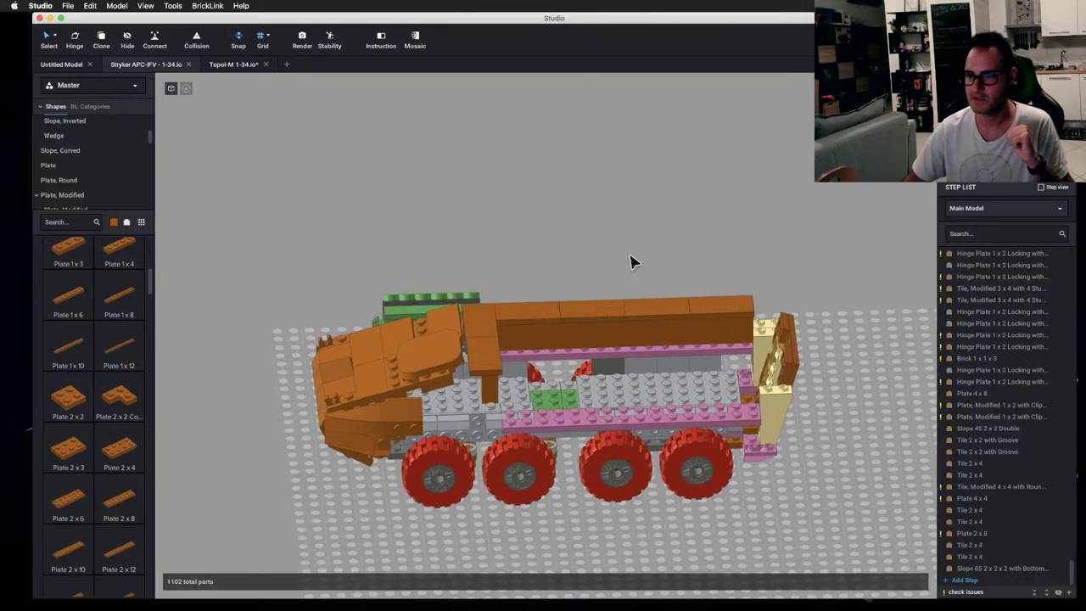
right_drag(630, 260, 632, 235)
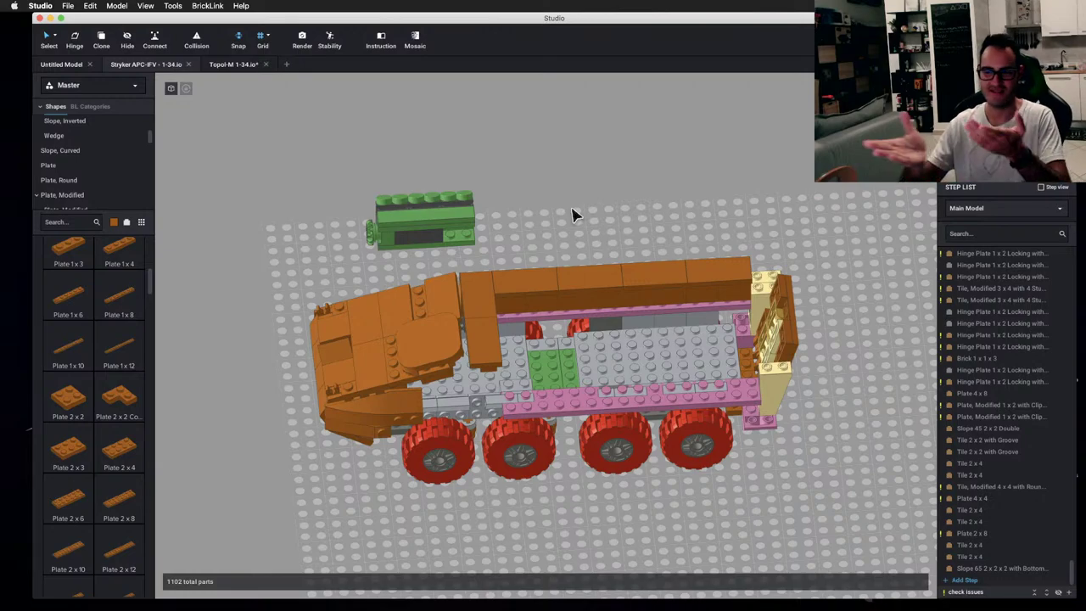
right_drag(552, 184, 670, 229)
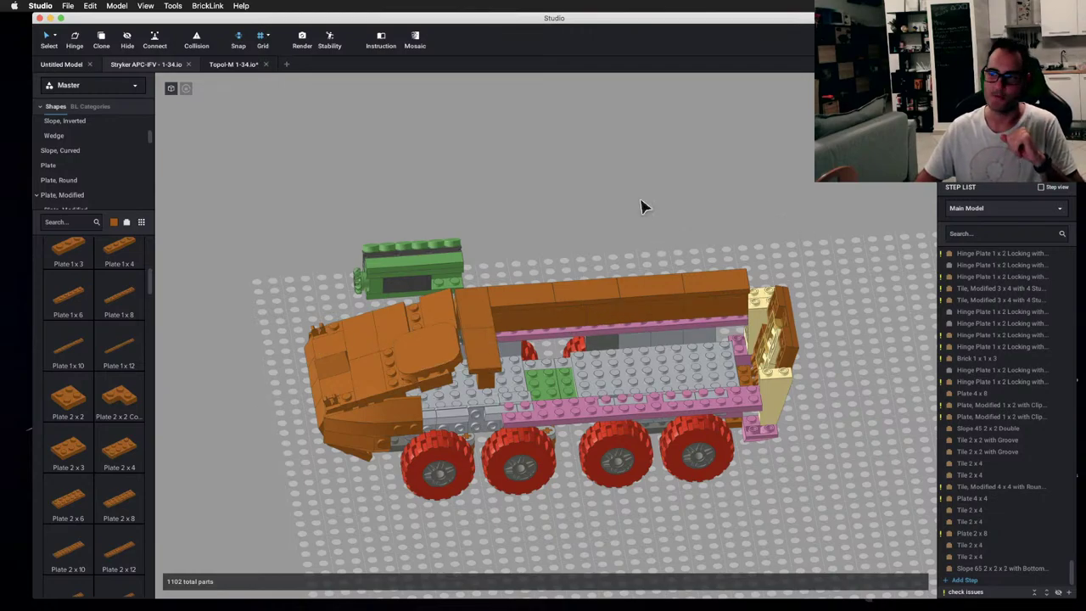
right_drag(642, 206, 557, 192)
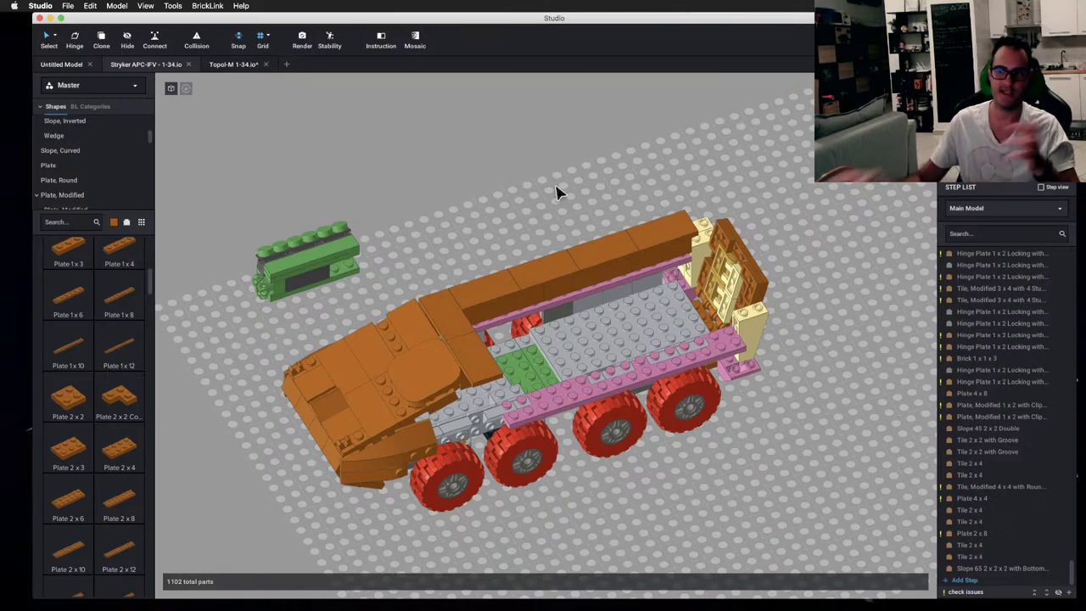
scroll(521, 154, up, 2)
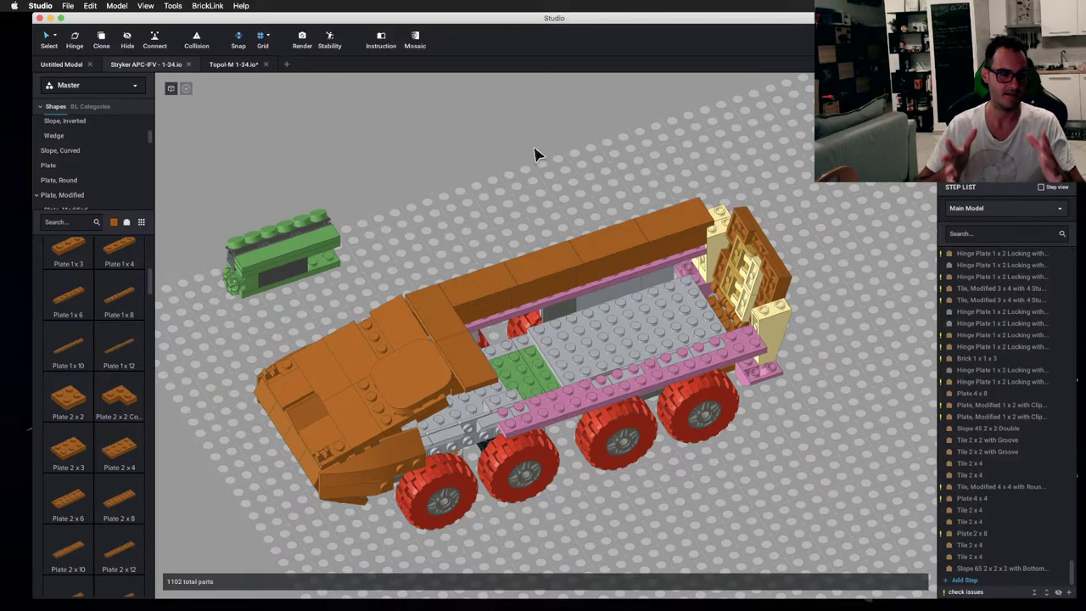
scroll(480, 111, up, 5)
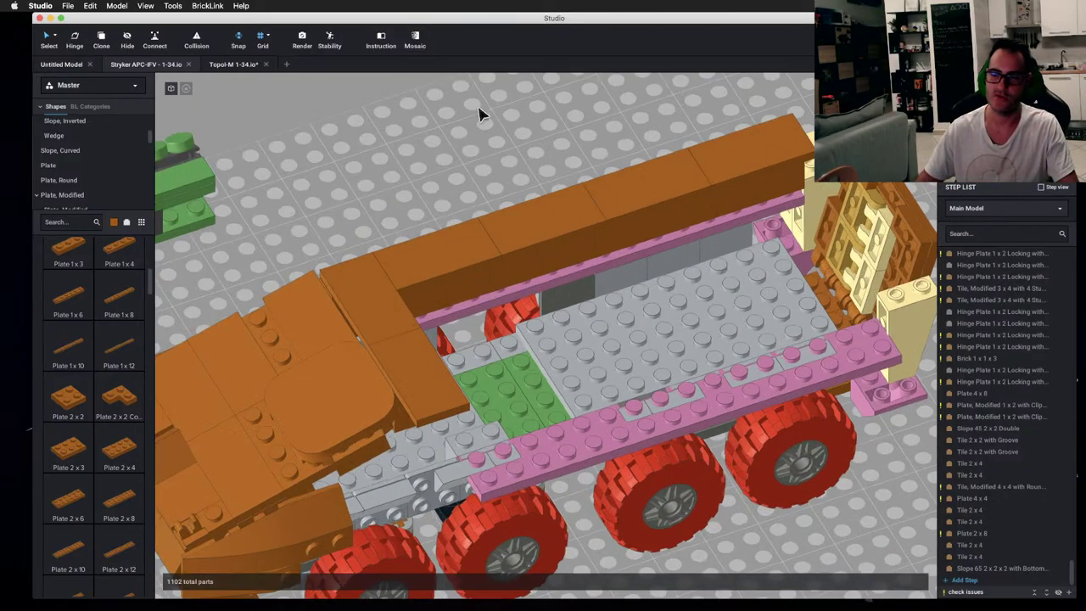
- Examine the transition from the hood to the hull and the open floor plates from the side and from above
scroll(551, 174, down, 4)
right_drag(616, 192, 537, 263)
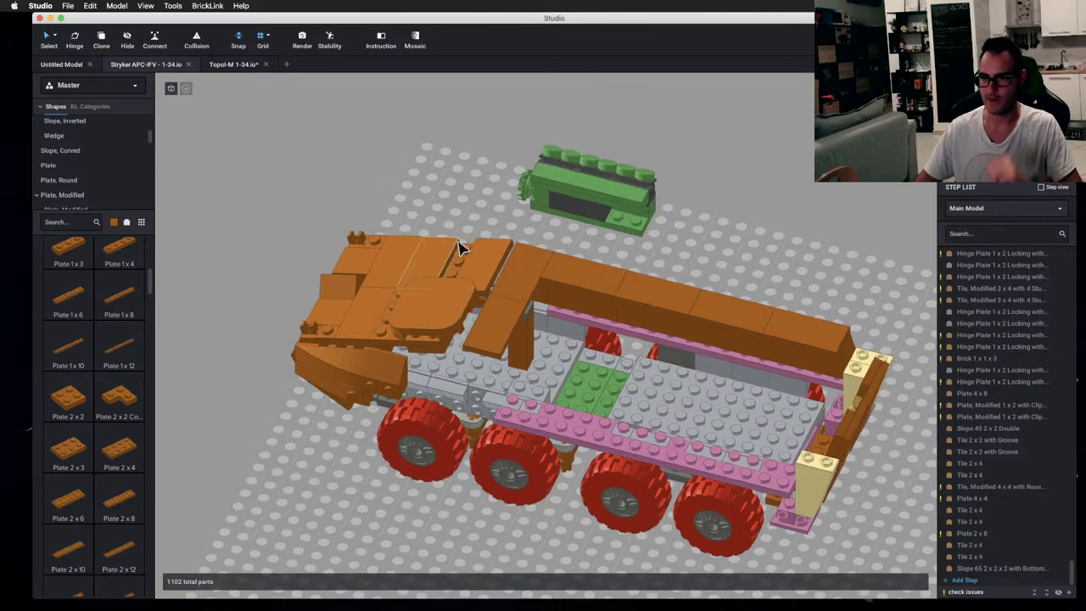
middle_drag(645, 229, 575, 267)
right_drag(512, 261, 509, 331)
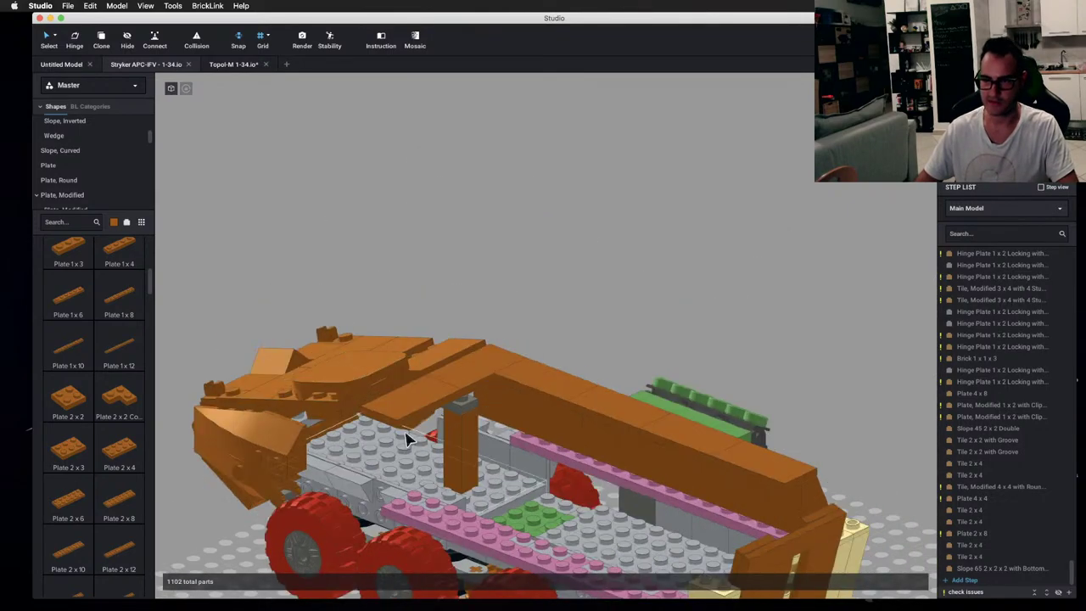
right_drag(311, 418, 438, 417)
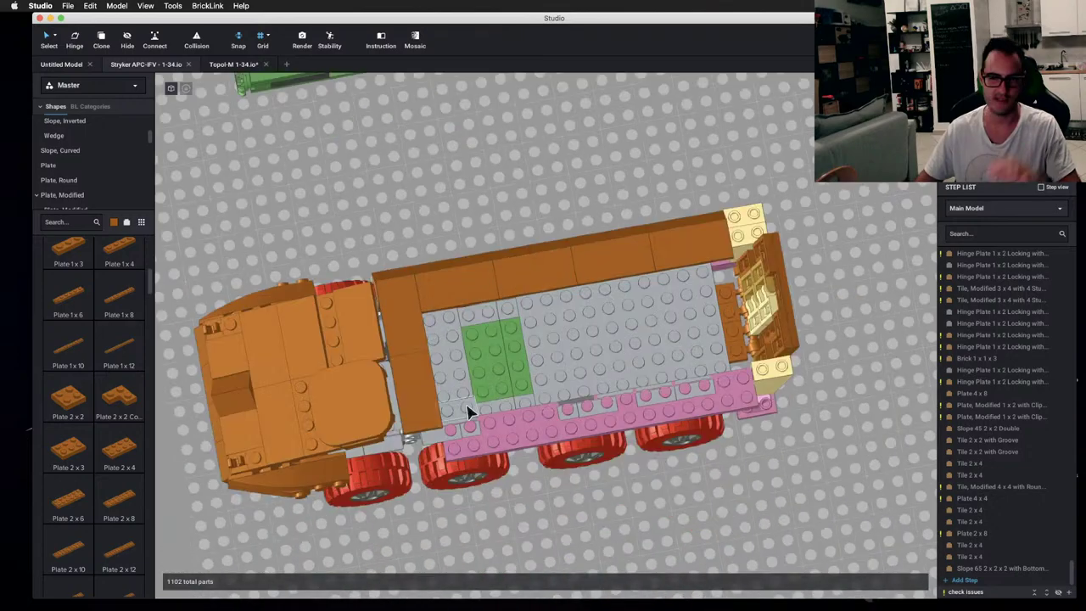
scroll(517, 417, down, 3)
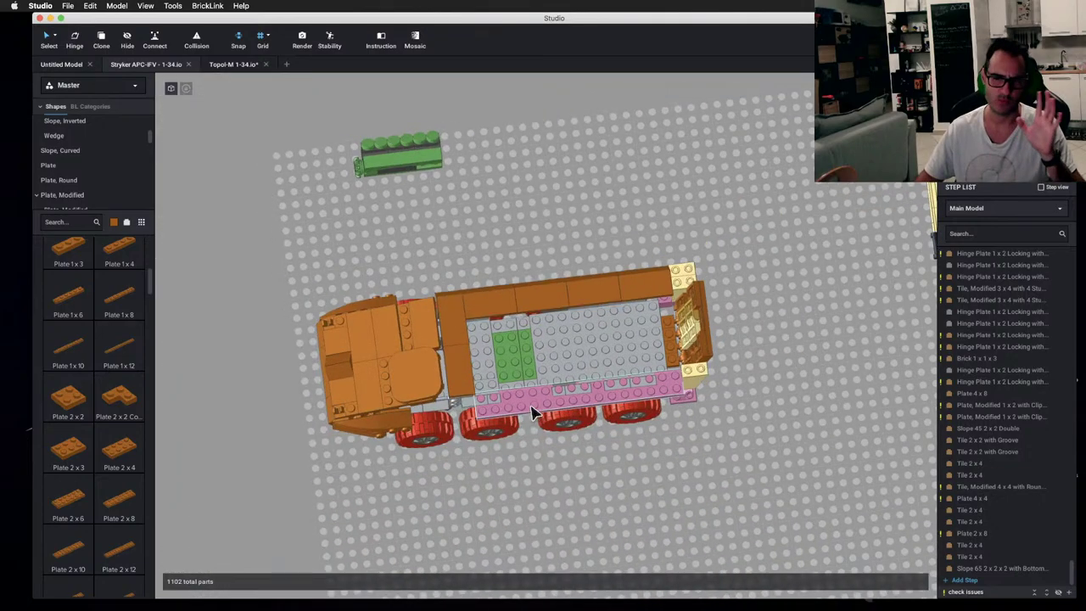
scroll(526, 399, up, 2)
scroll(515, 365, up, 1)
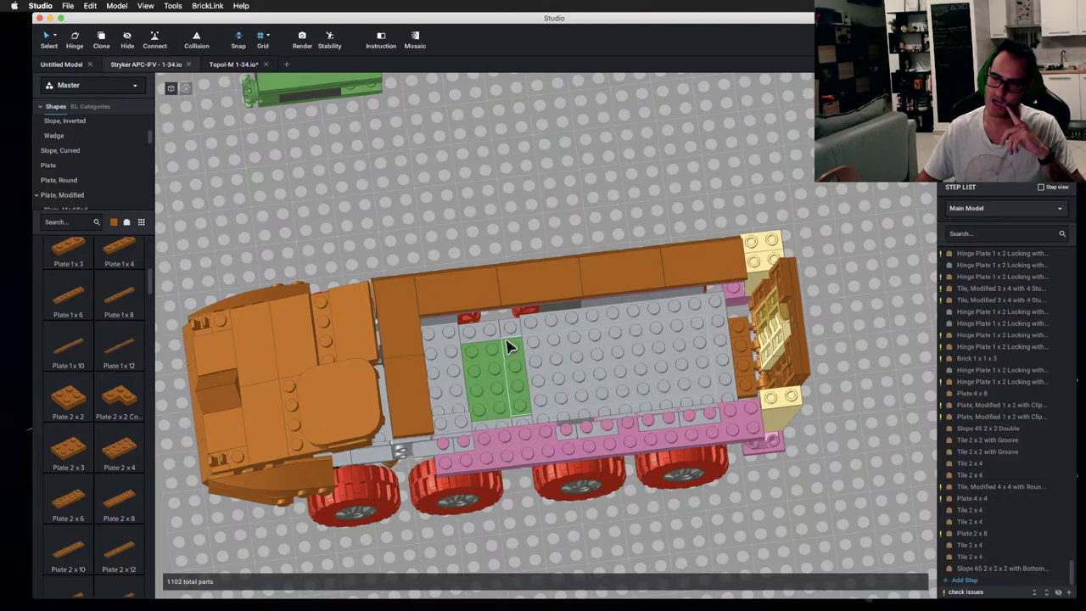
right_drag(507, 346, 514, 371)
scroll(516, 431, up, 2)
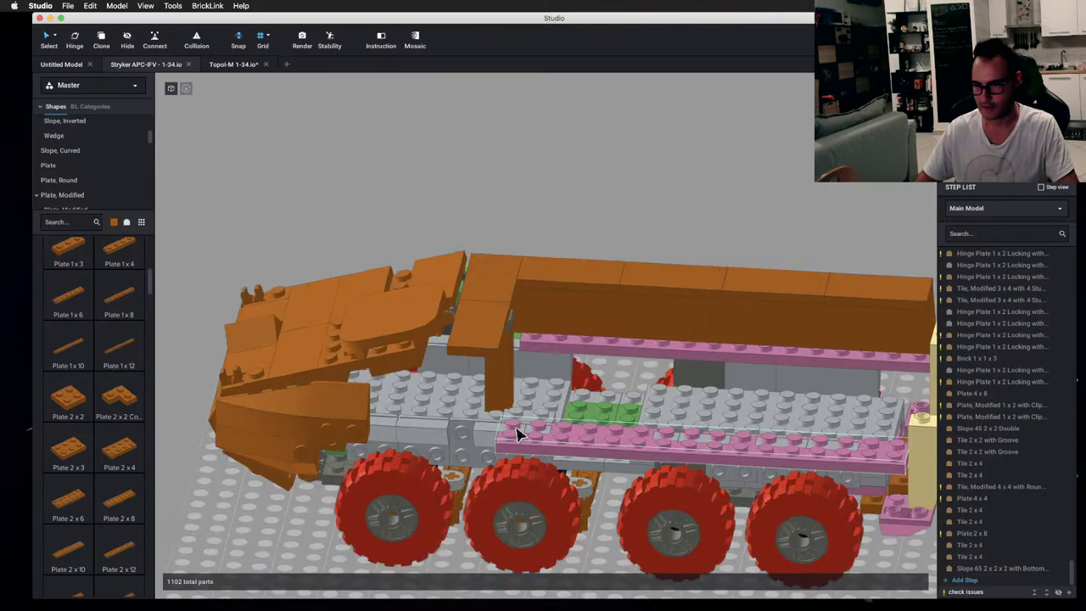
- Examine how the orange side wall sits on the pink Plate 2 x 16, viewing it from inside and outside the hull
mouse_move(506, 452)
right_down()
mouse_move(449, 453)
mouse_move(524, 444)
mouse_move(521, 436)
right_up()
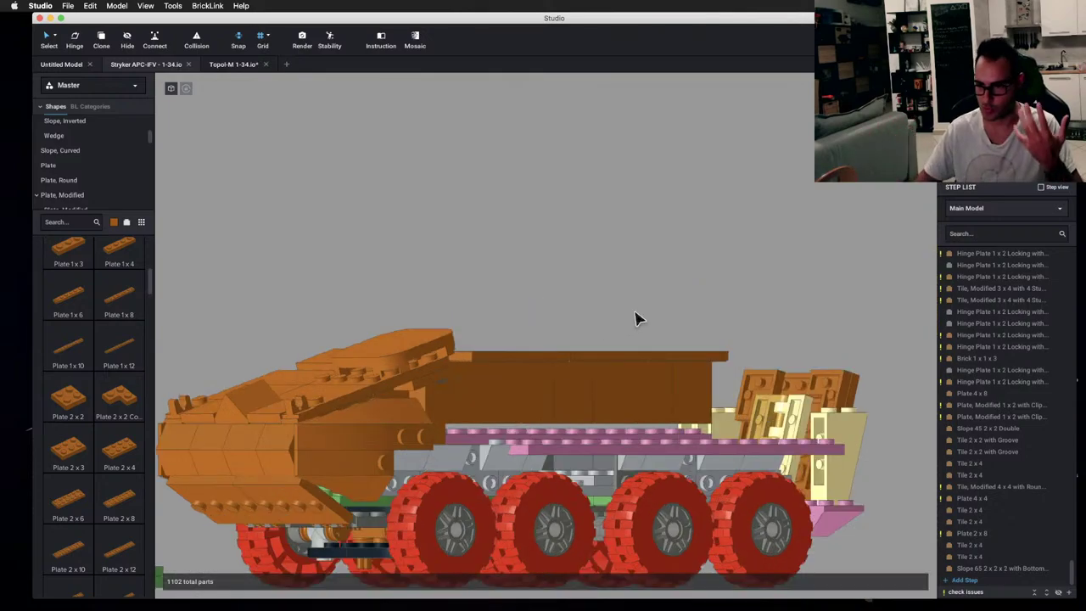
mouse_move(638, 318)
right_down()
mouse_move(610, 321)
mouse_move(618, 347)
mouse_move(623, 332)
right_up()
scroll(615, 343, up, 3)
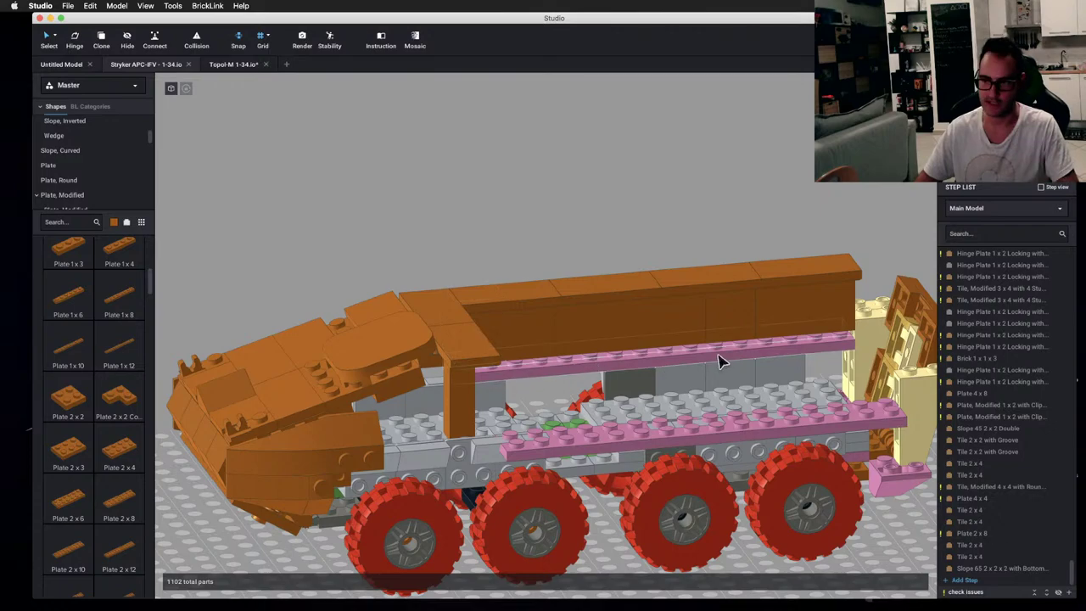
scroll(718, 361, up, 3)
right_drag(567, 379, 430, 398)
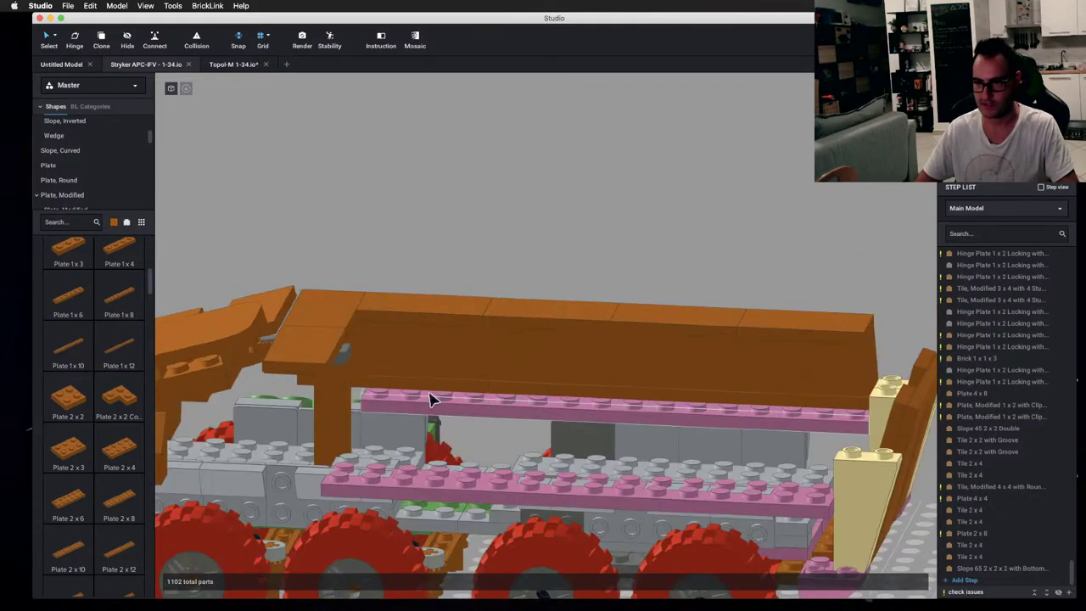
right_drag(538, 456, 498, 415)
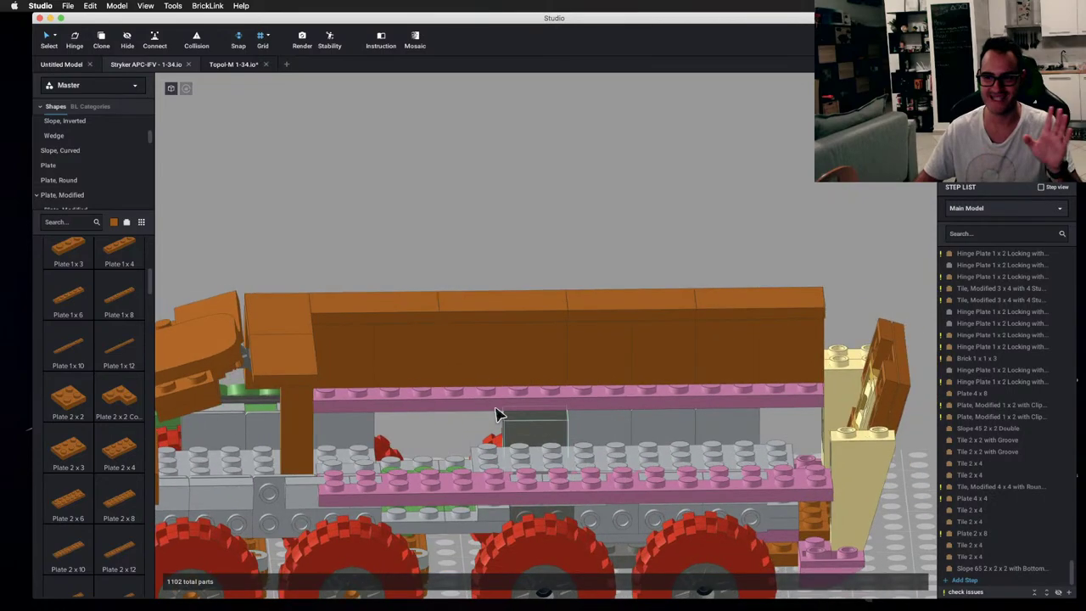
click(480, 400)
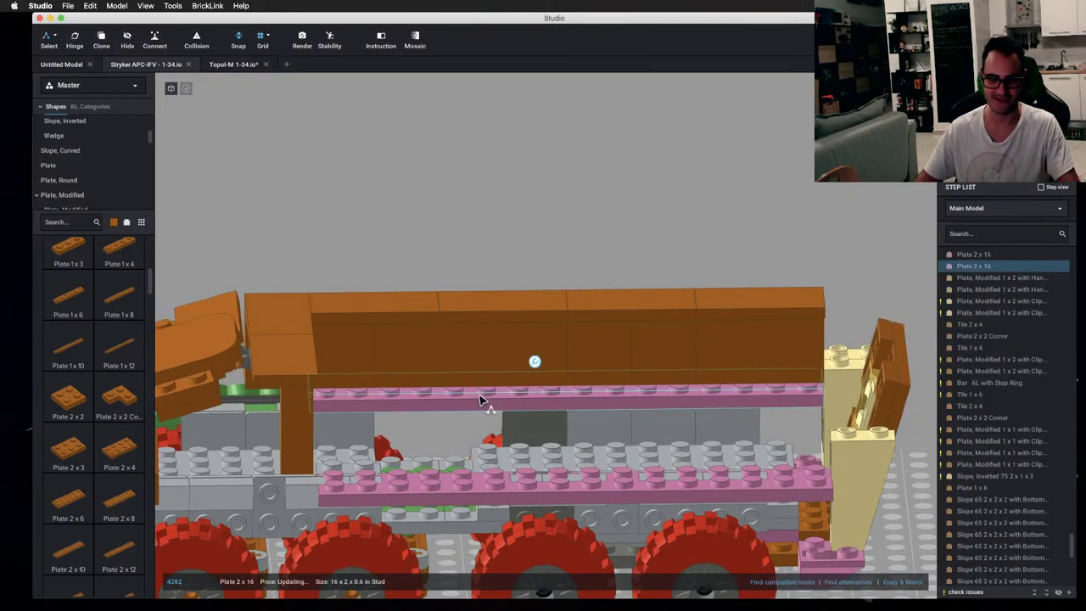
key(Escape)
right_drag(453, 407, 466, 430)
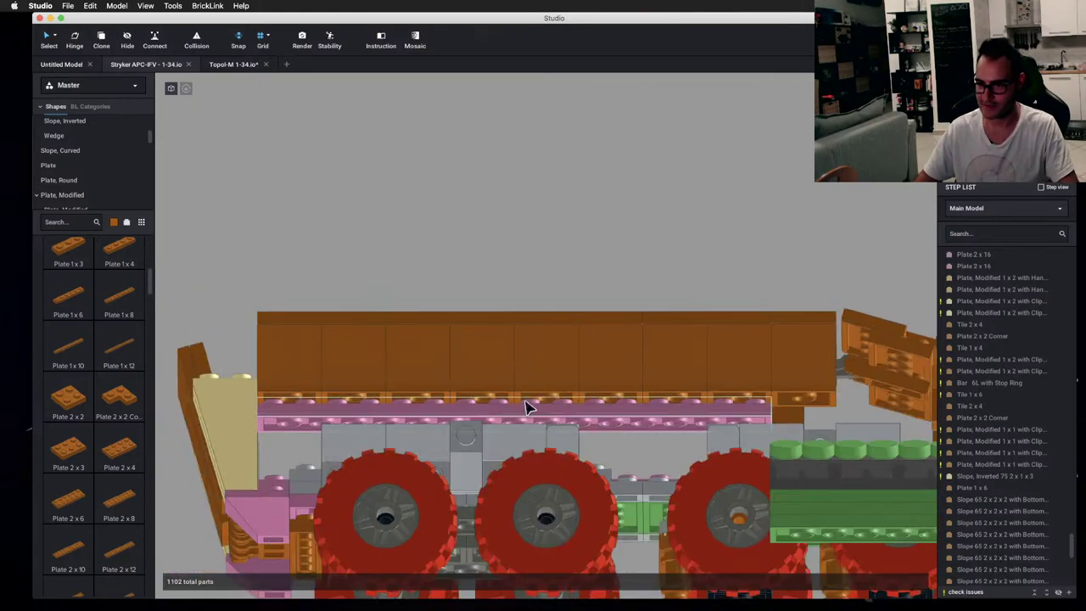
right_drag(407, 502, 489, 497)
scroll(553, 384, up, 3)
right_drag(553, 384, 723, 376)
scroll(723, 375, down, 5)
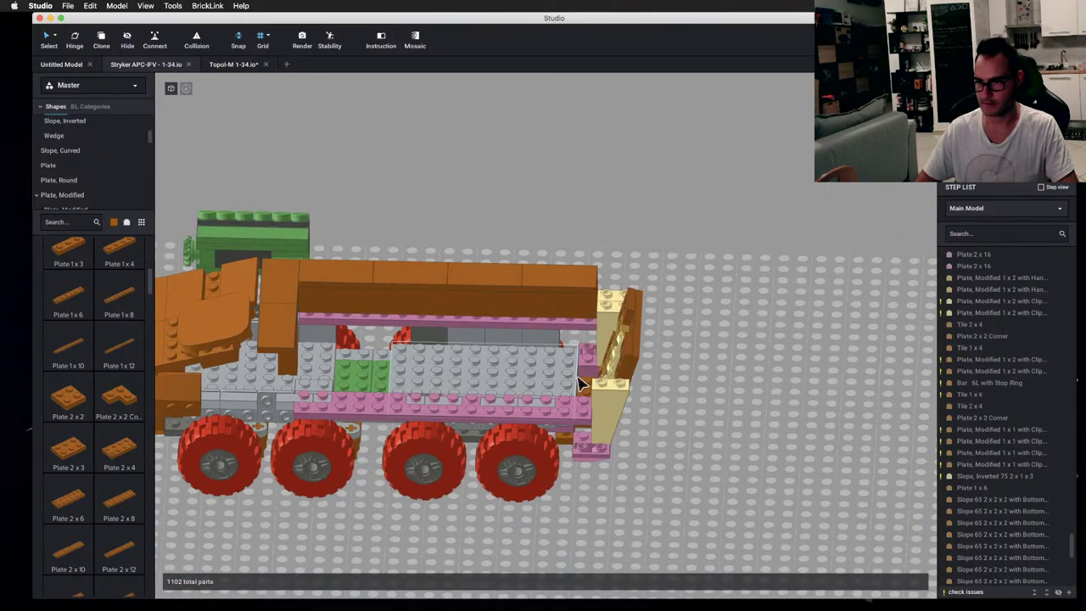
scroll(574, 351, up, 6)
scroll(574, 351, down, 2)
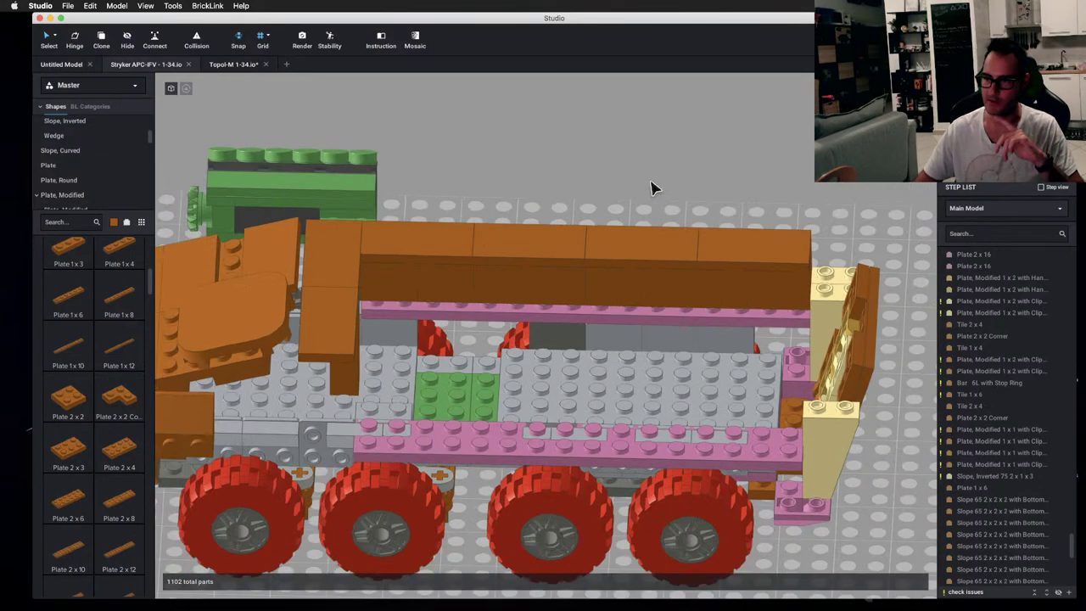
- Inspect the inverted Bracket 1 x 2 - 2 x 2, the Plate 2 x 16 and a Tile 2 x 4 at the side wall in turn
click(553, 335)
right_drag(553, 335, 553, 390)
click(706, 274)
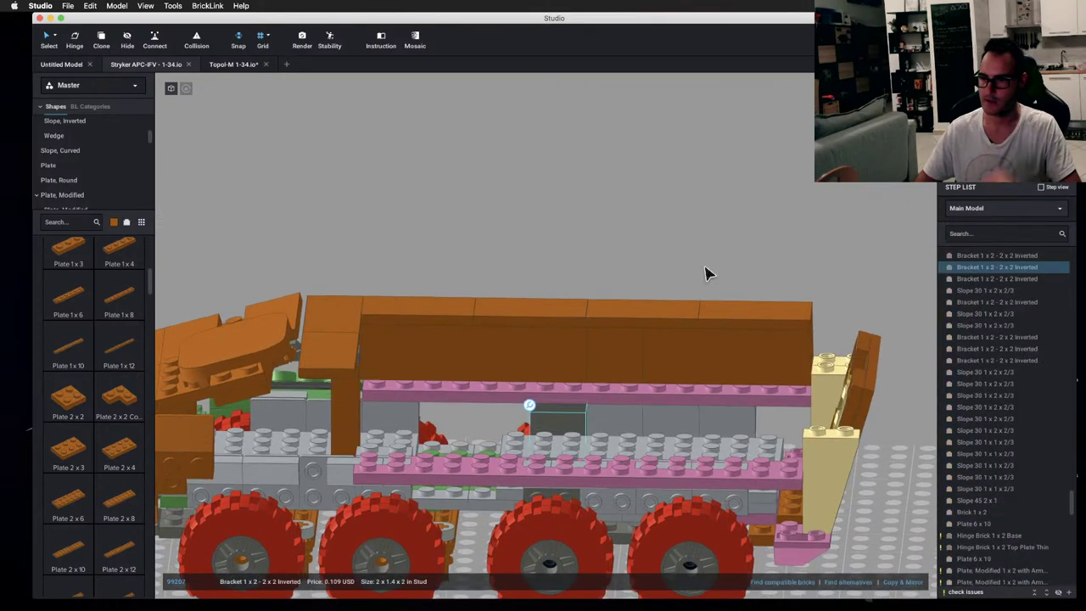
right_drag(709, 271, 916, 284)
click(675, 355)
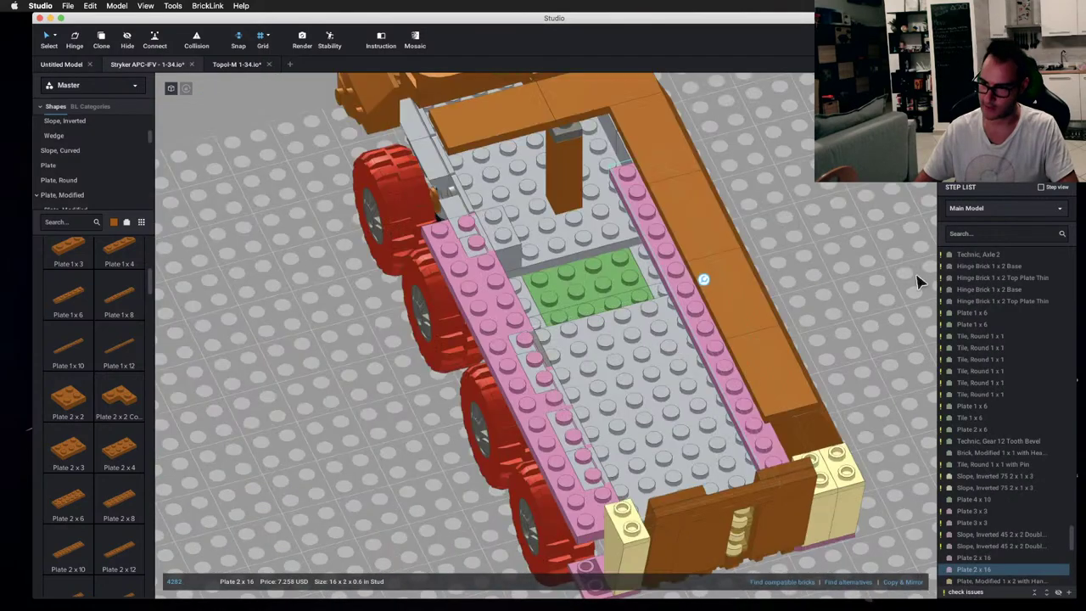
click(892, 285)
click(768, 276)
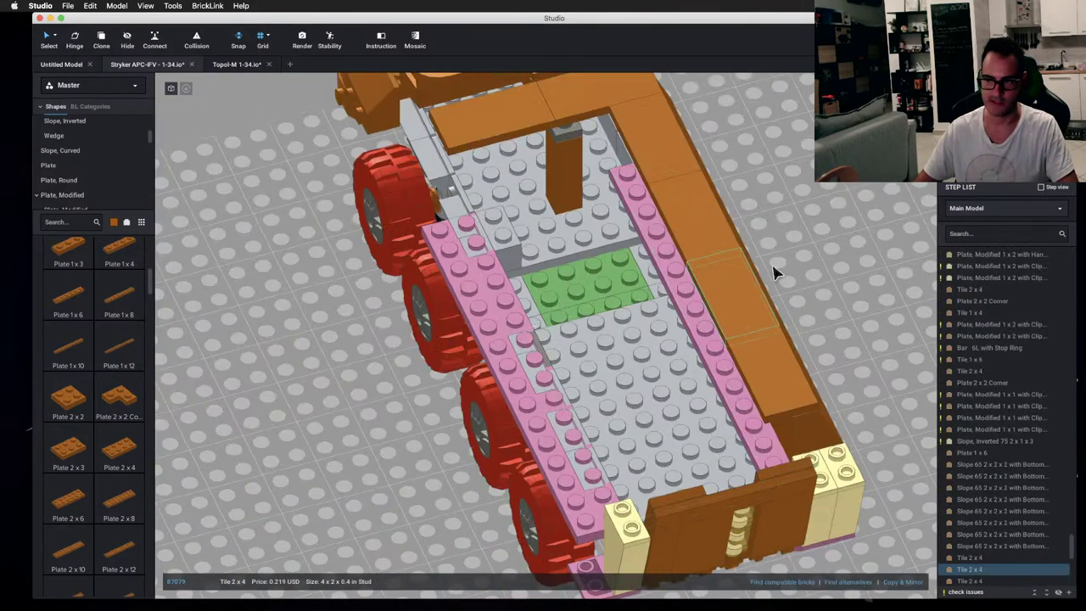
- Check the side wall and rear ramp area from above, and undo the last change
middle_drag(775, 272, 582, 345)
right_drag(581, 345, 344, 494)
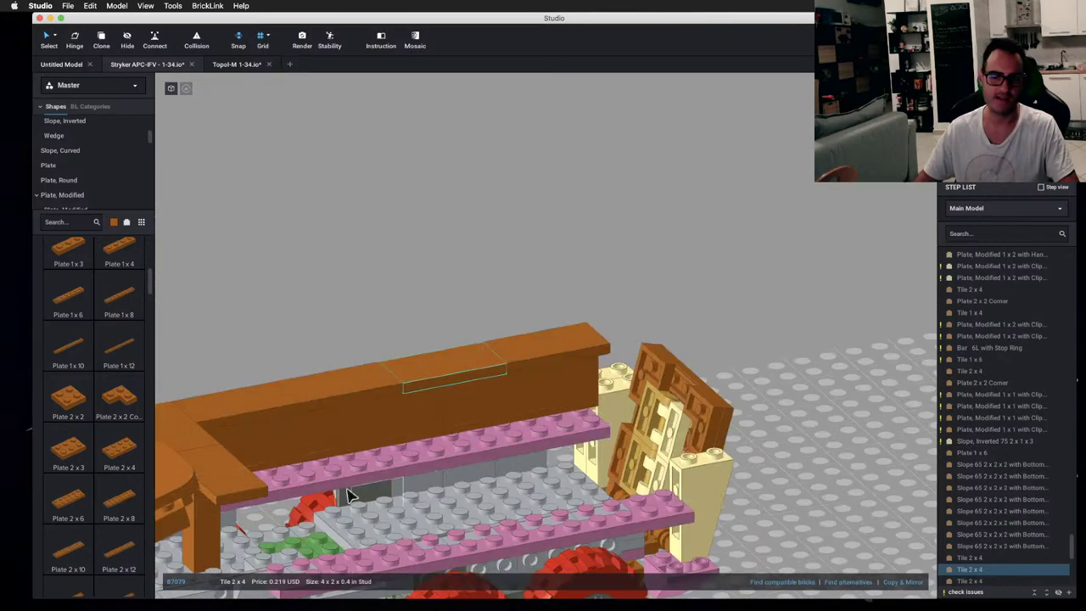
click(421, 262)
right_drag(421, 262, 632, 338)
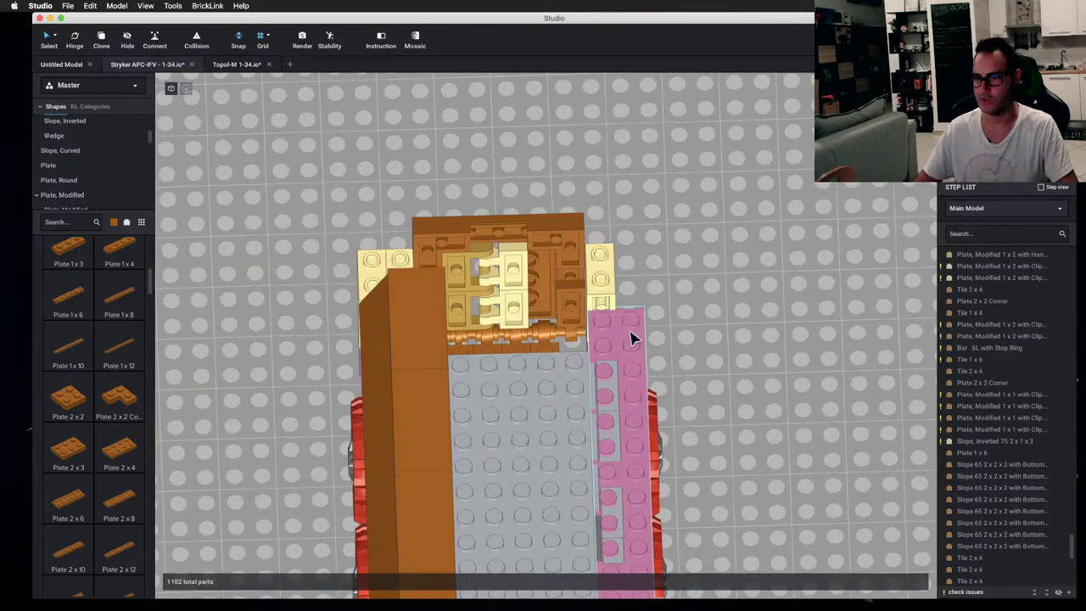
right_drag(743, 327, 440, 307)
key(super+z)
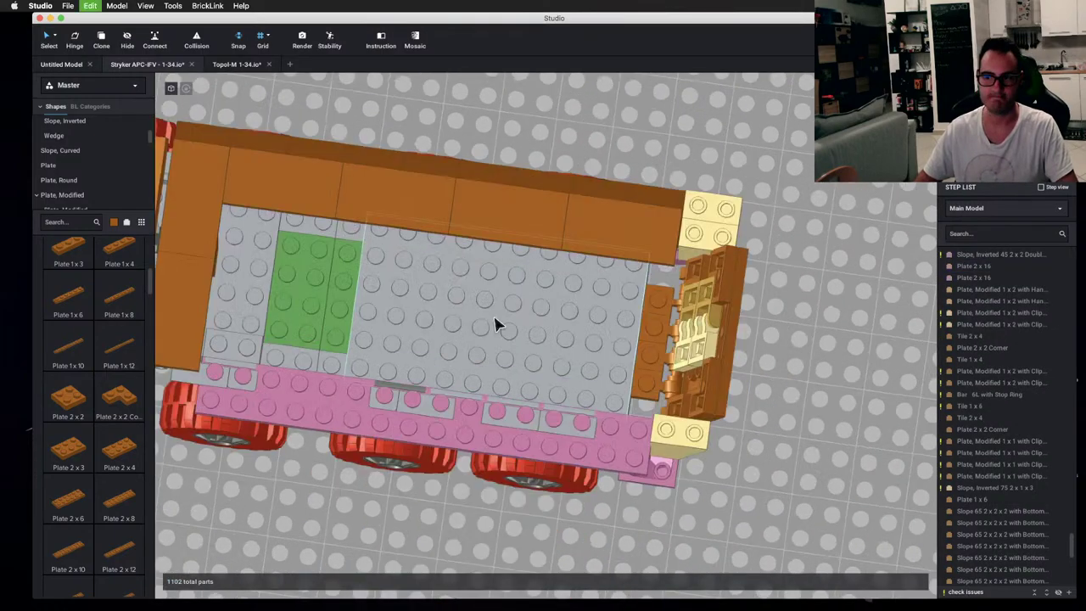
right_drag(497, 324, 771, 277)
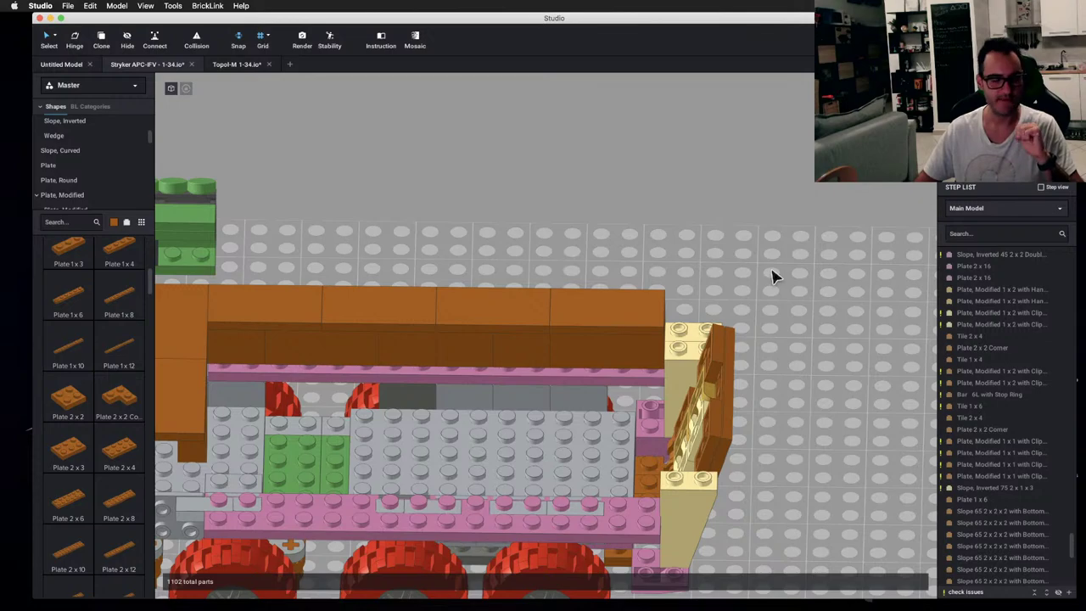
- Switch to Chrome, search for "z-11w" in a new tab, and show the image results
key(super+Tab)
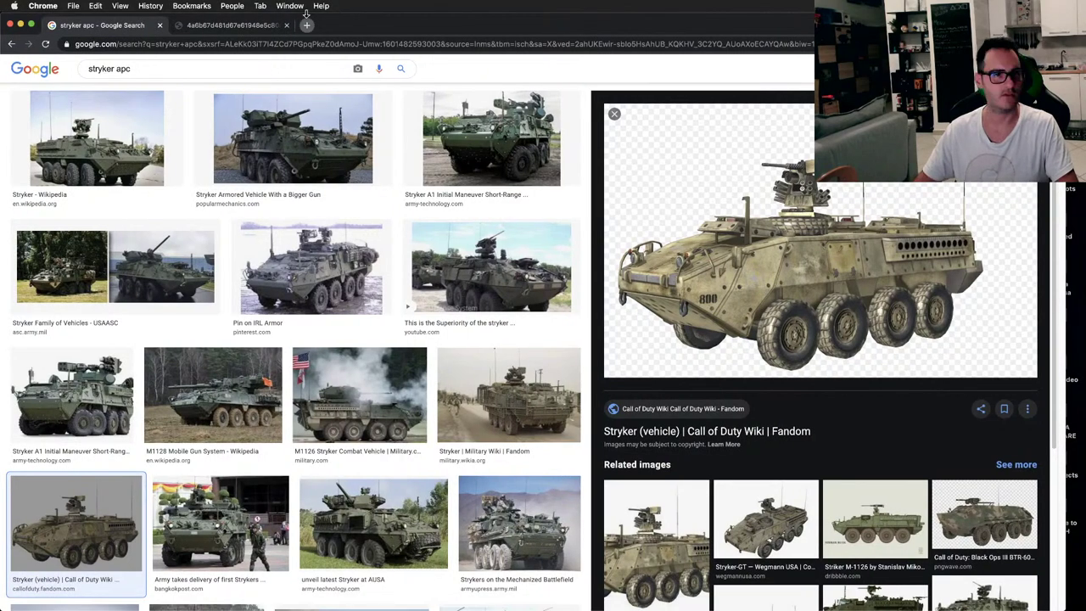
key(super+t)
text(z-1)
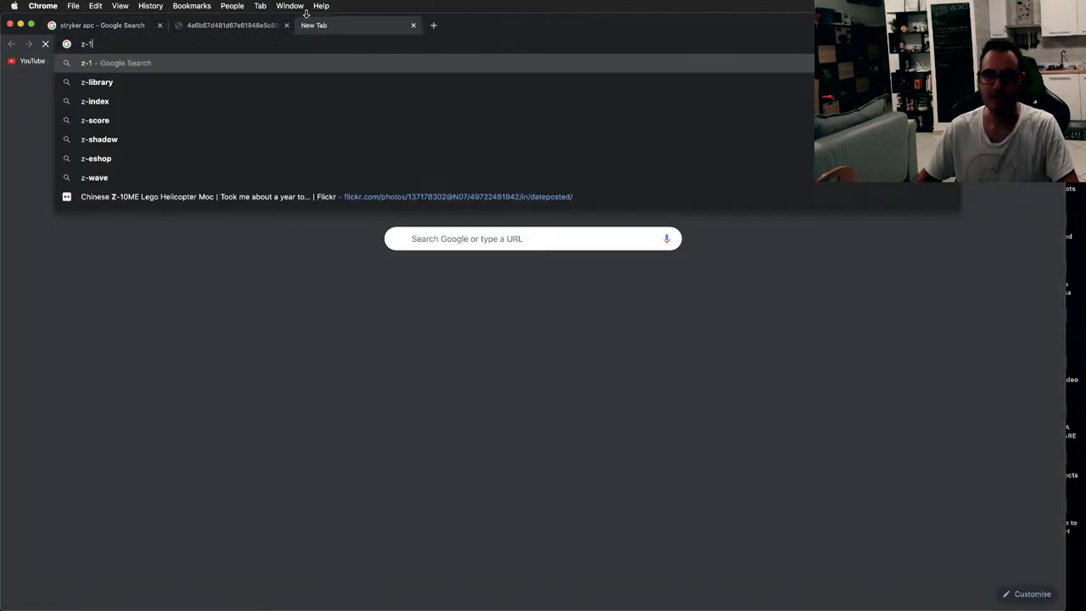
text(1w)
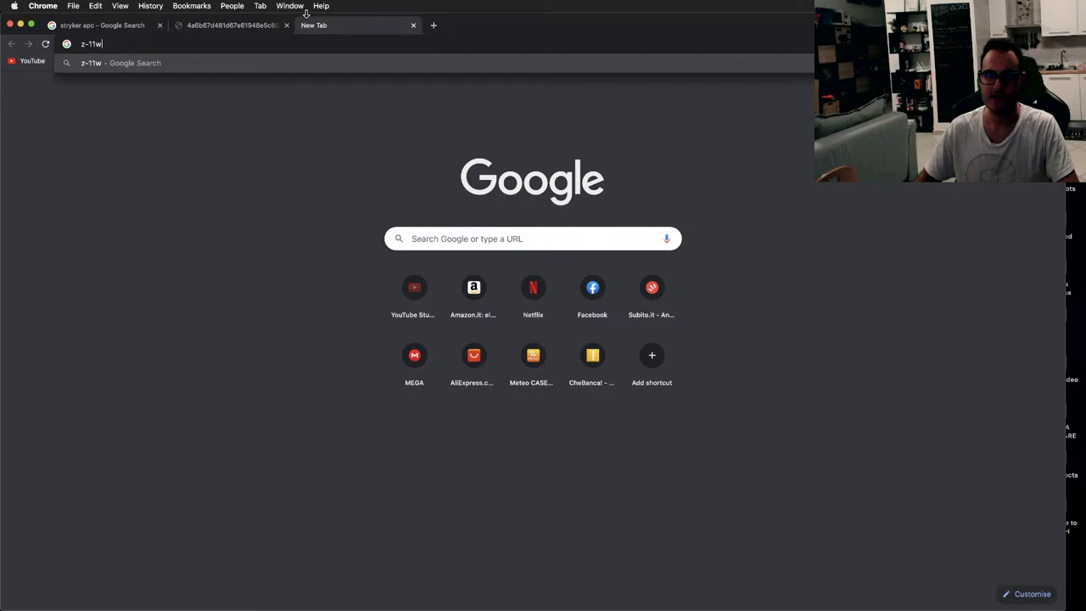
key(Return)
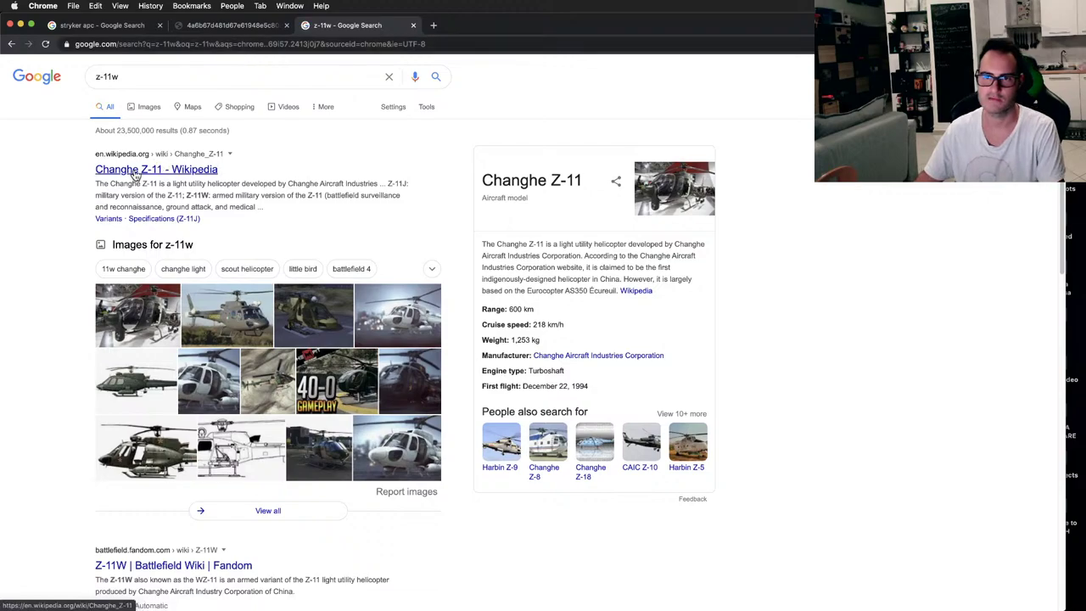
click(148, 107)
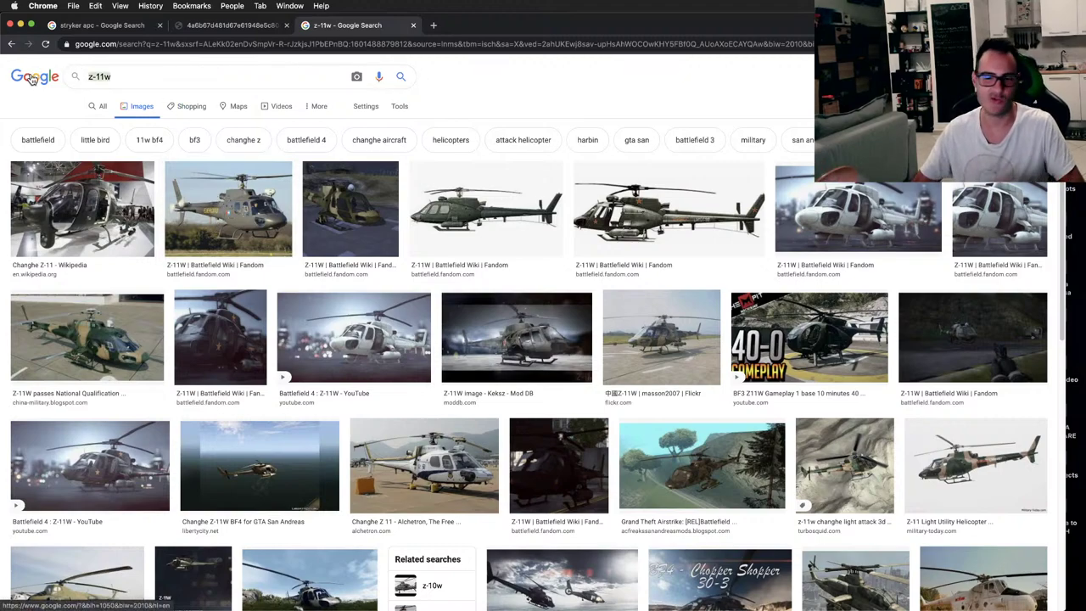
- Search Google Images for "bell helicopter" and open the preview of the red helicopter
text(bell helicopt)
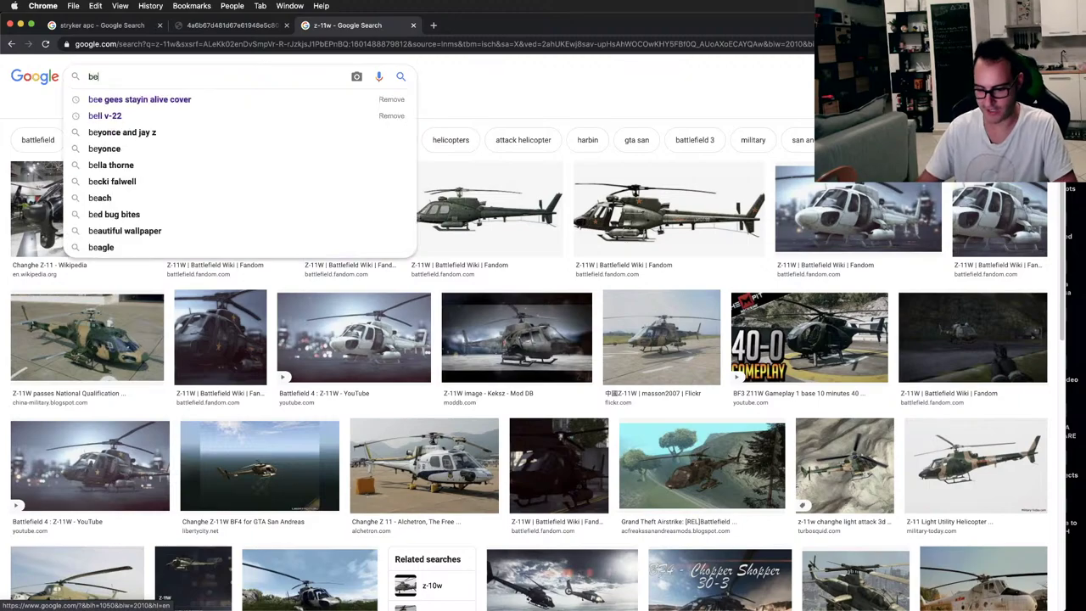
text(er)
key(Return)
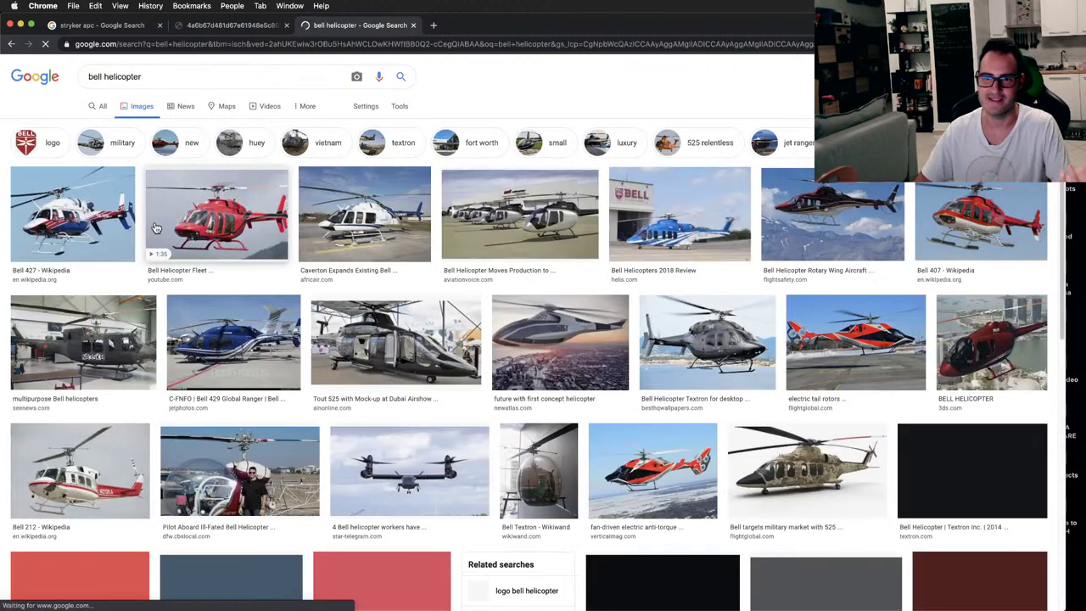
click(211, 221)
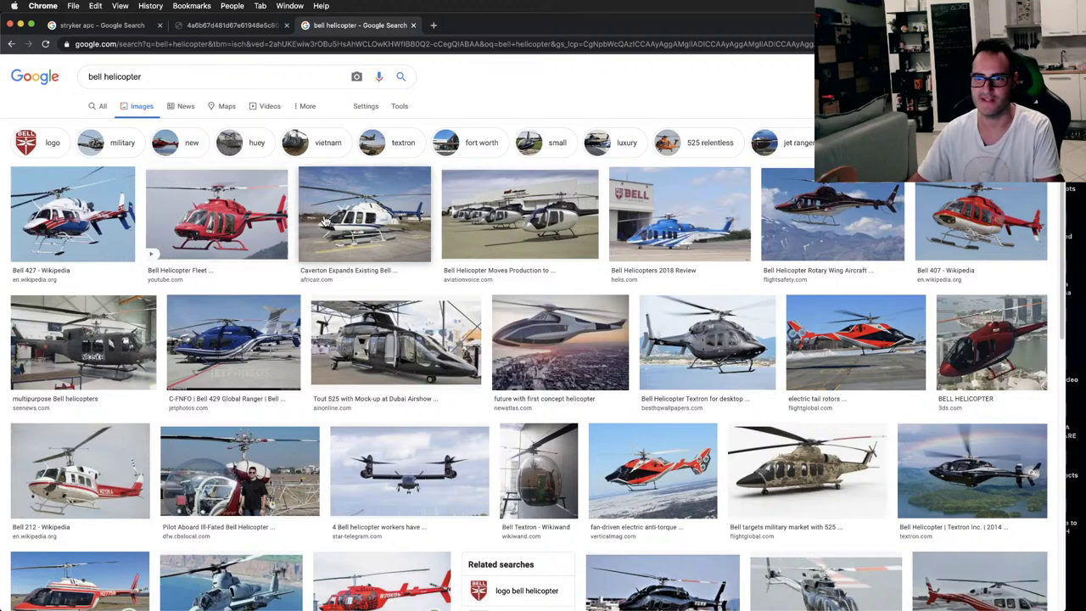
click(278, 225)
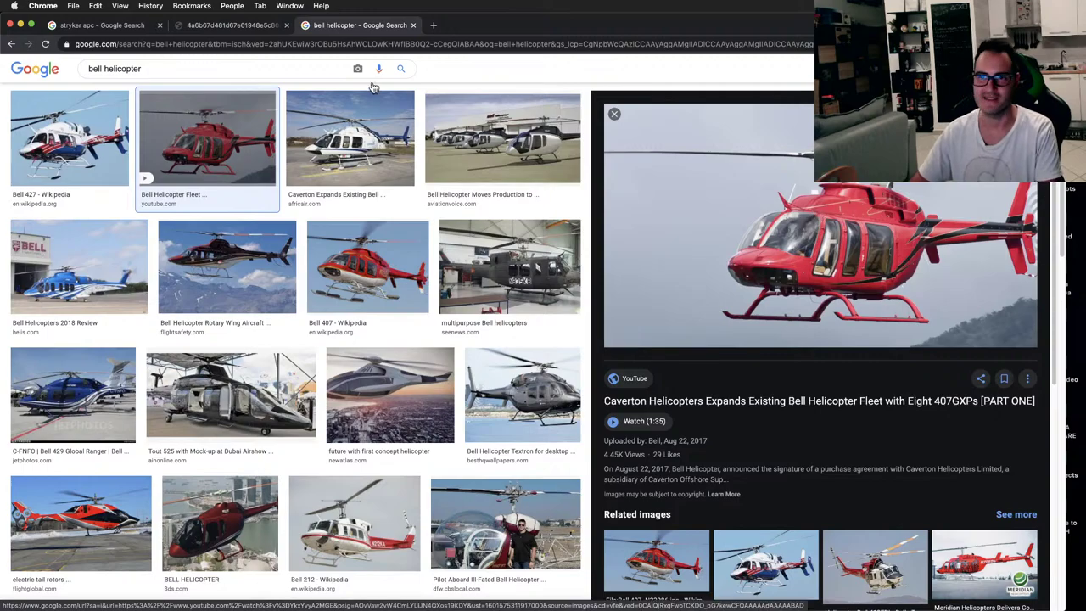
- Look at the Stryker side-view photo briefly, and return from the Bell helicopter images to the z-11w image results
click(236, 28)
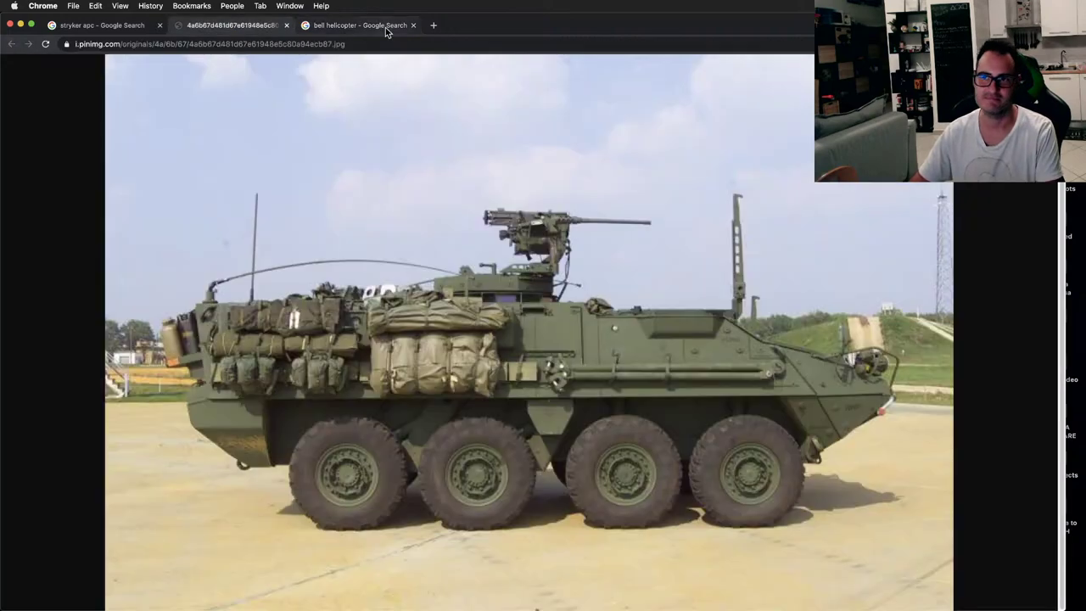
key(ctrl+Tab)
click(12, 47)
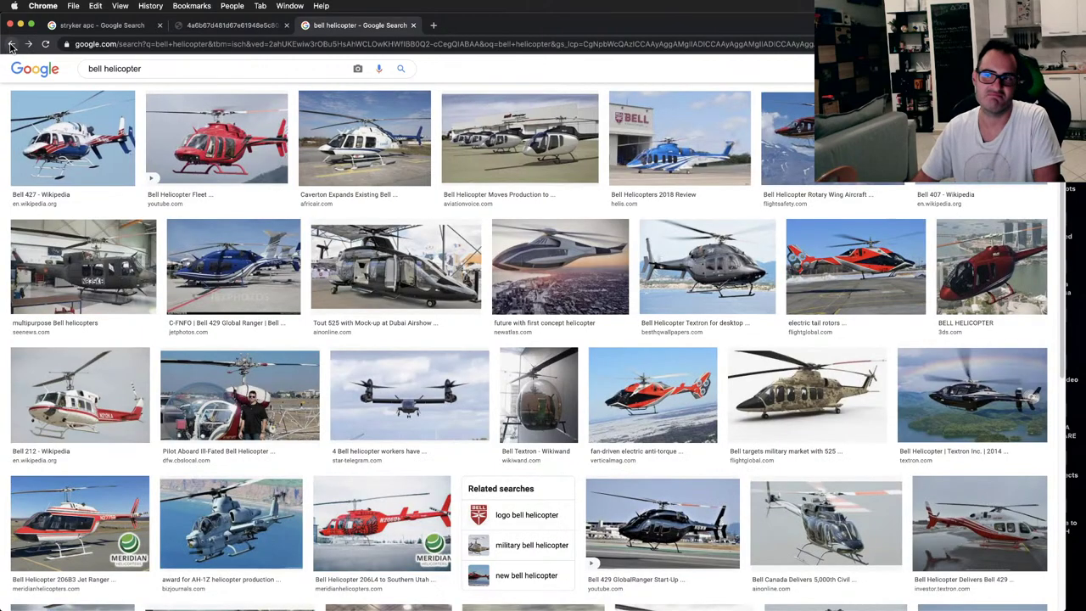
click(11, 47)
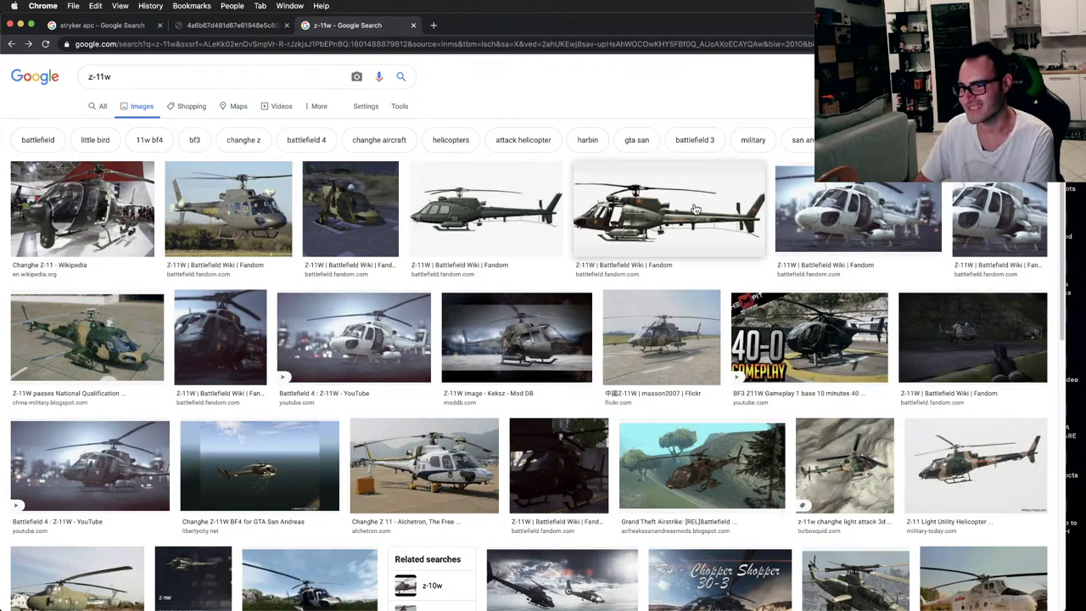
- Change the image search to "z-10" and open the Wikipedia photo of the CAIC Z-10
click(98, 78)
key(BackSpace)
key(BackSpace)
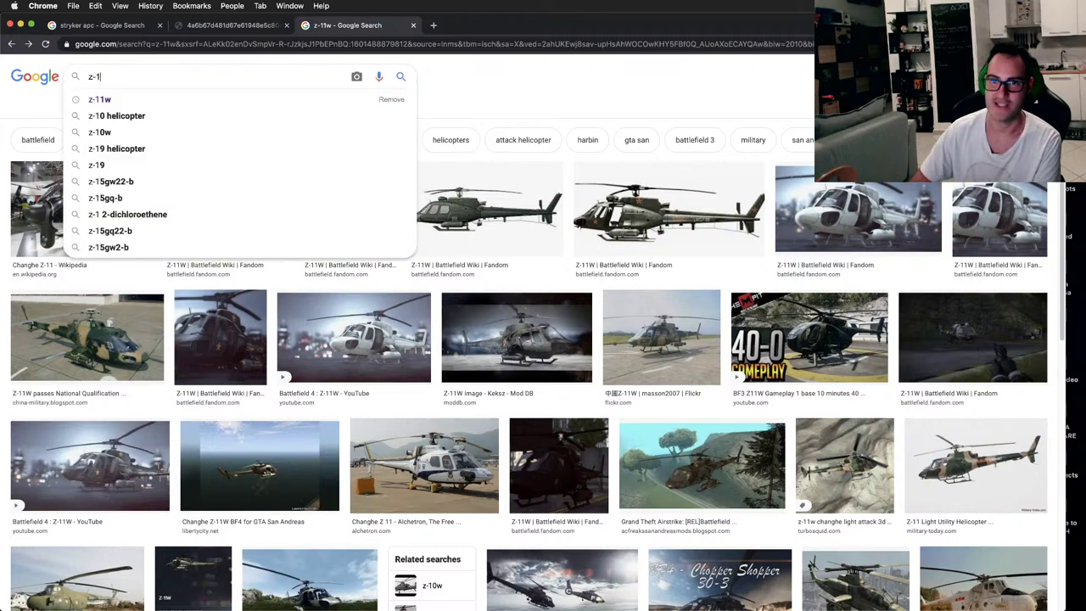
key(BackSpace)
text(10)
key(Return)
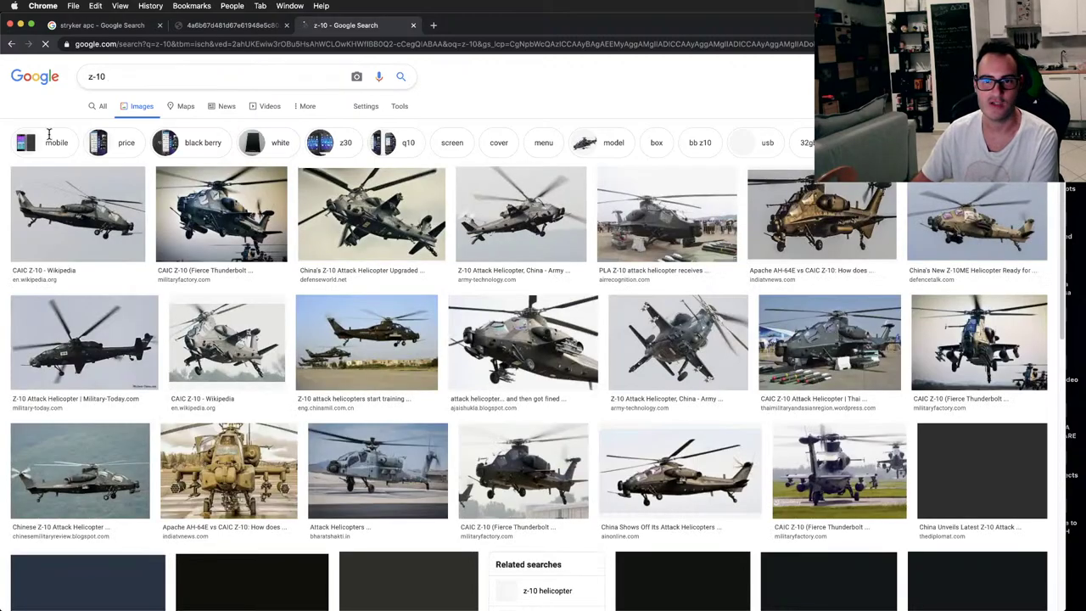
click(140, 240)
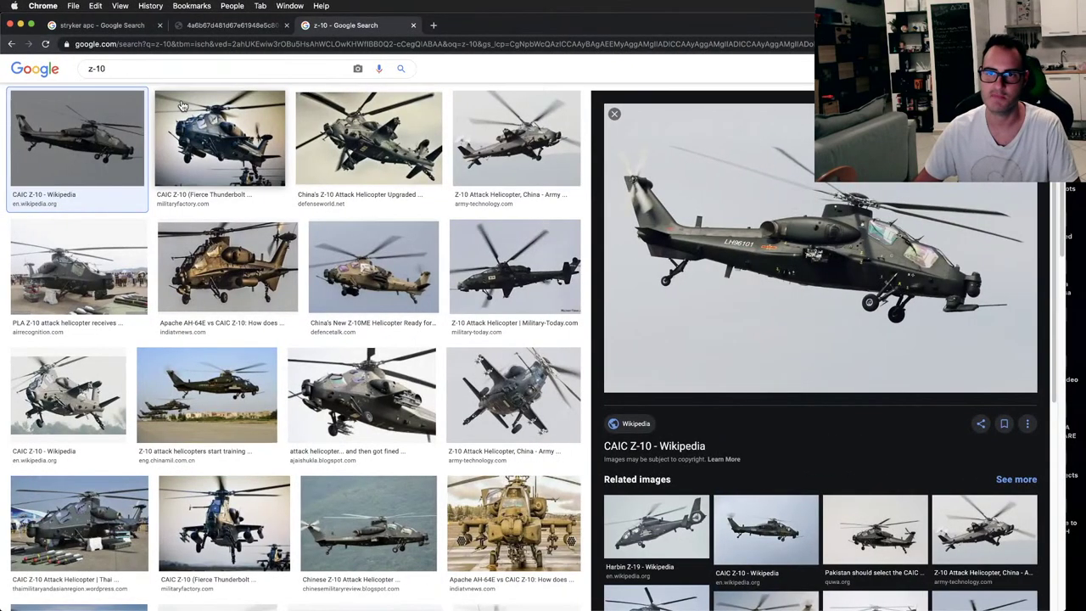
- Search for images of "comanche helicopter", look through them, and close the search tab
click(155, 68)
text(comanche)
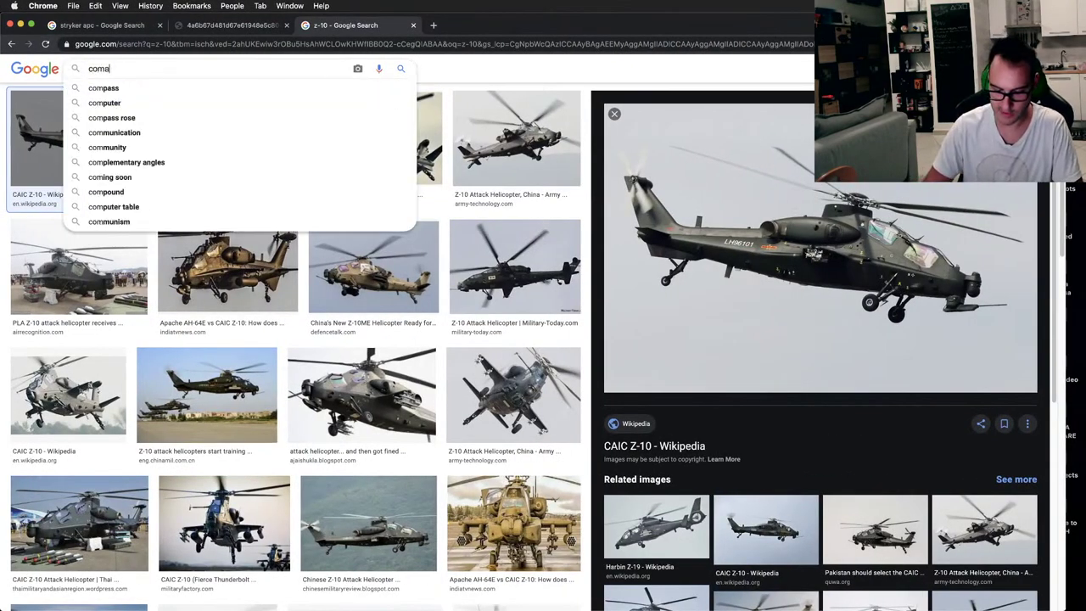
text(elicopter)
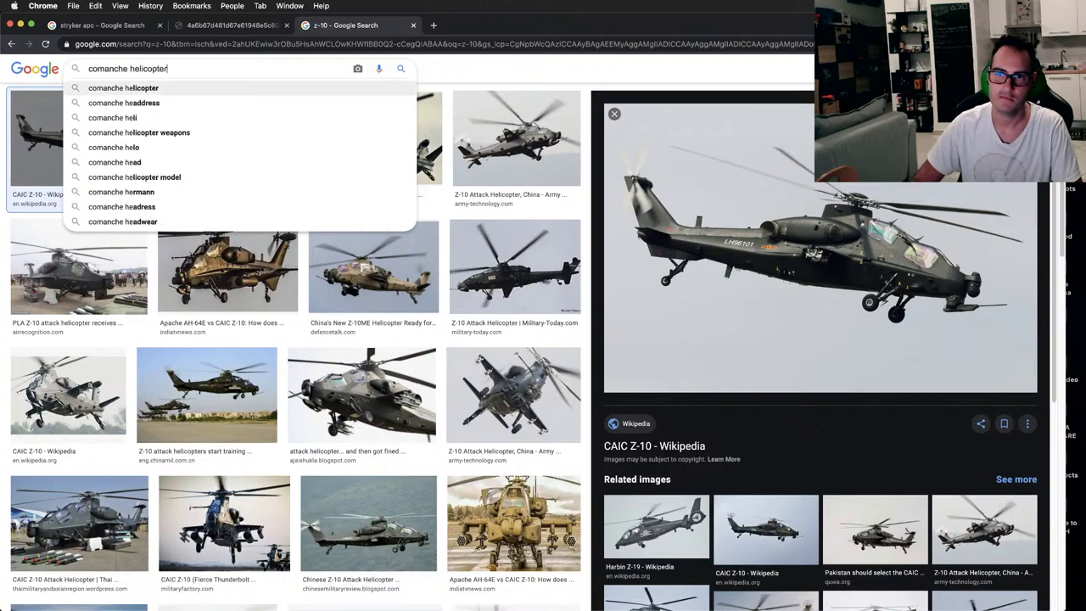
key(Return)
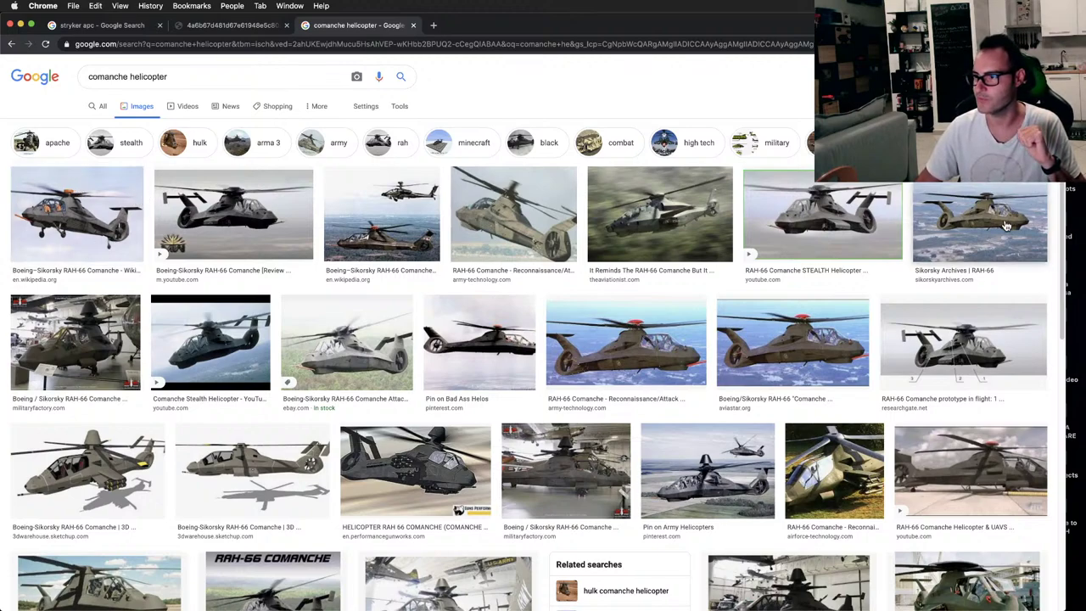
click(413, 26)
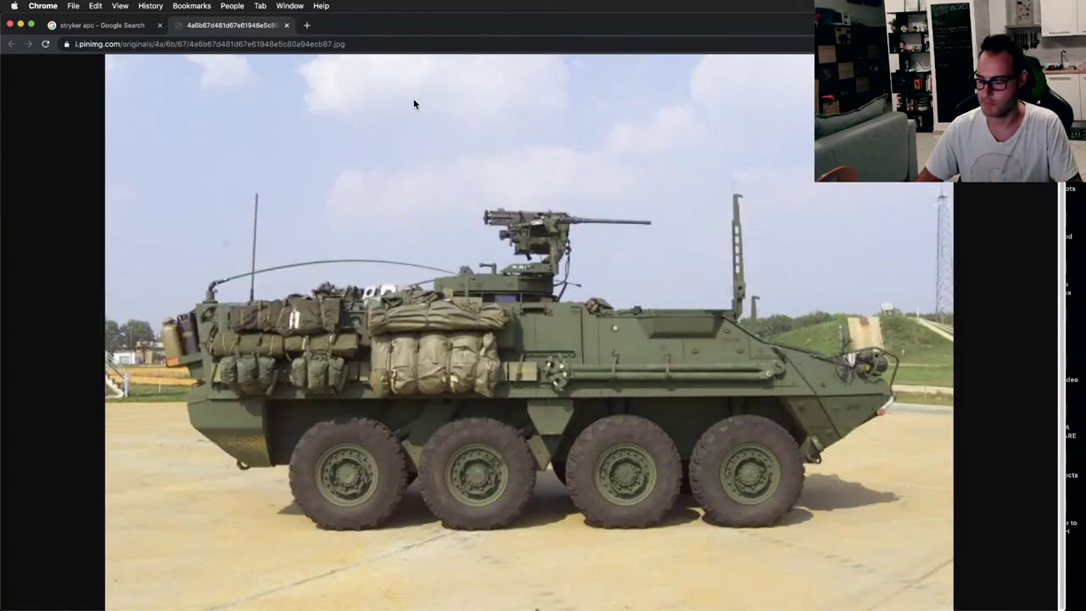
- Search for "scorpion jet" in a new tab, view the image results, and close the tab
key(ctrl+Right)
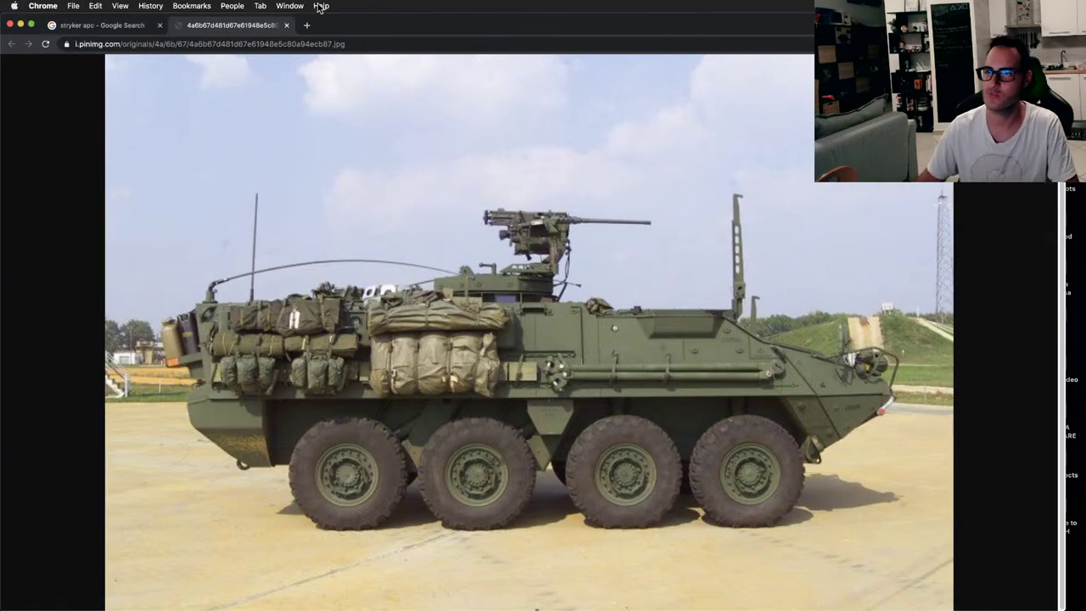
click(308, 26)
text(scorpion )
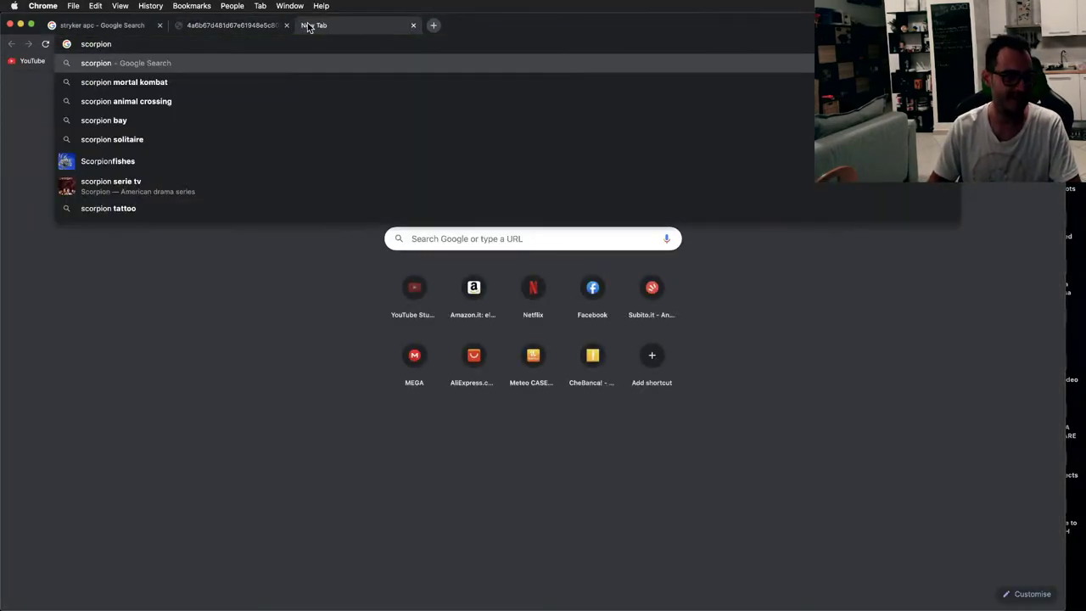
text(jet)
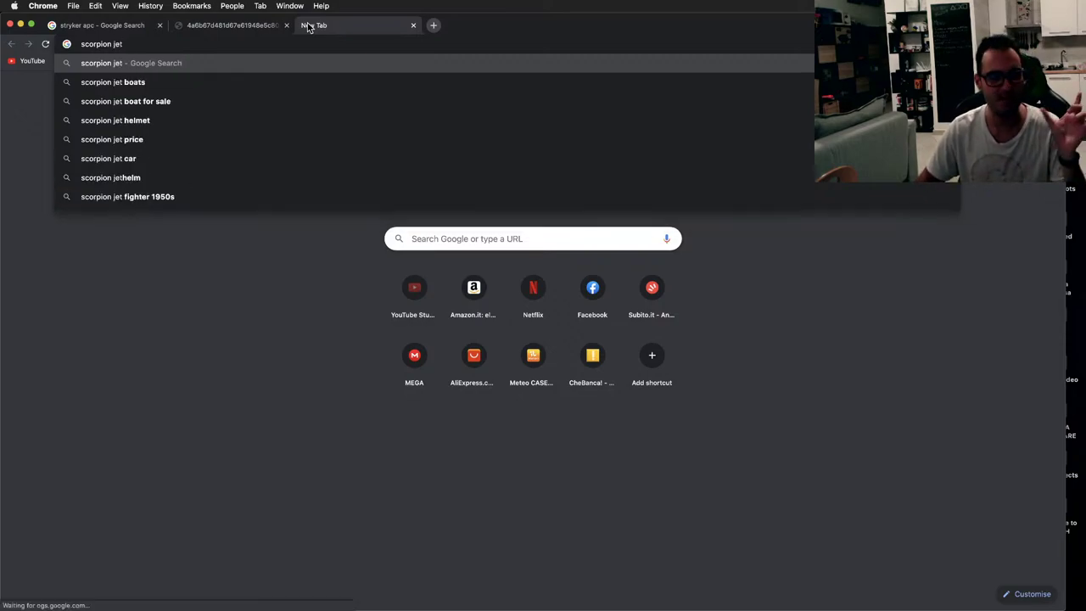
key(Return)
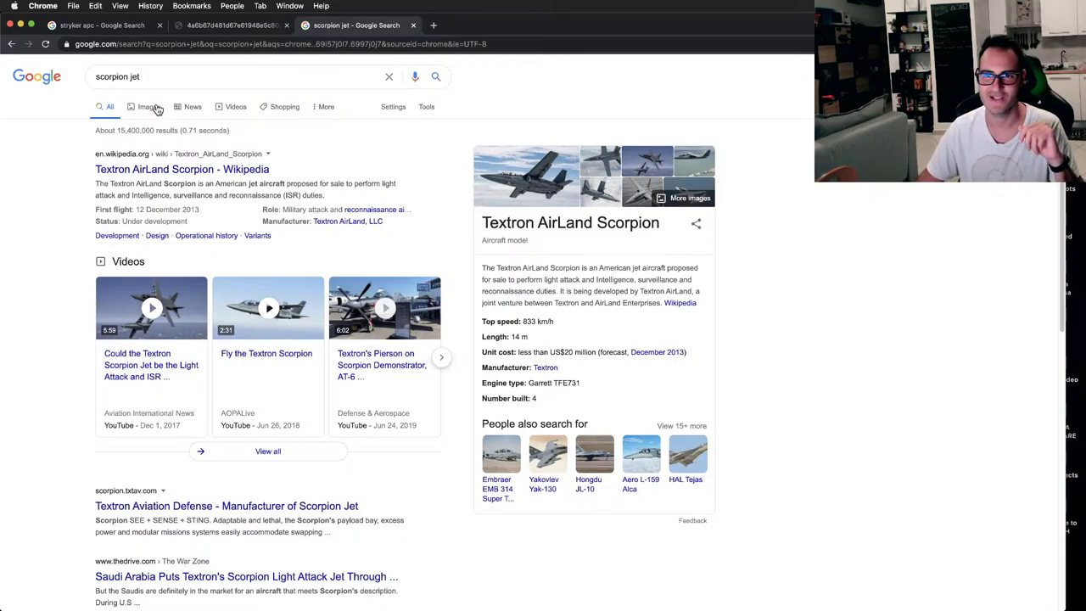
click(152, 107)
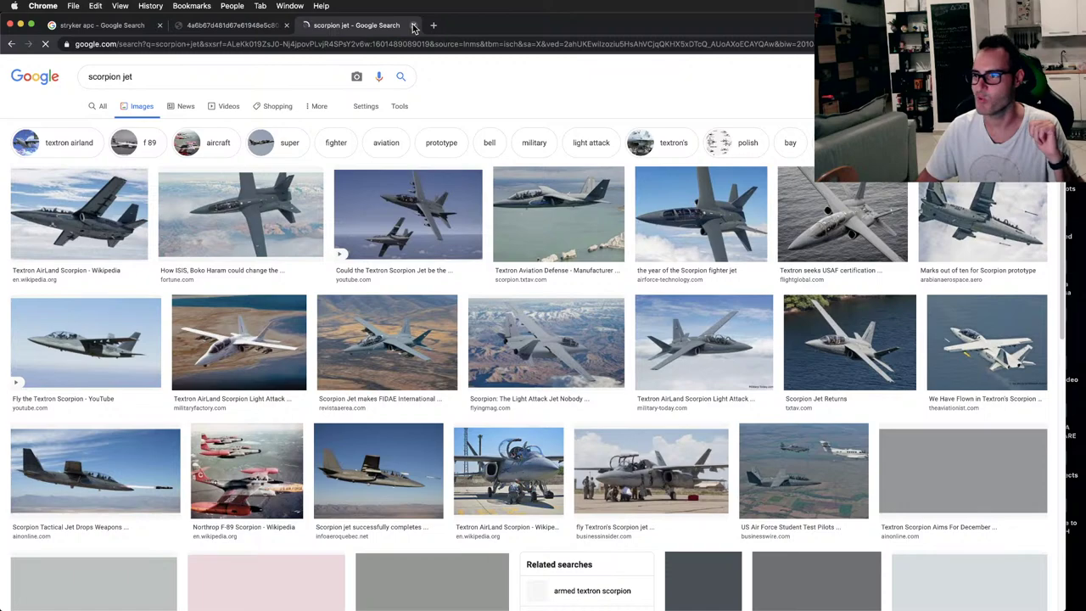
key(super+w)
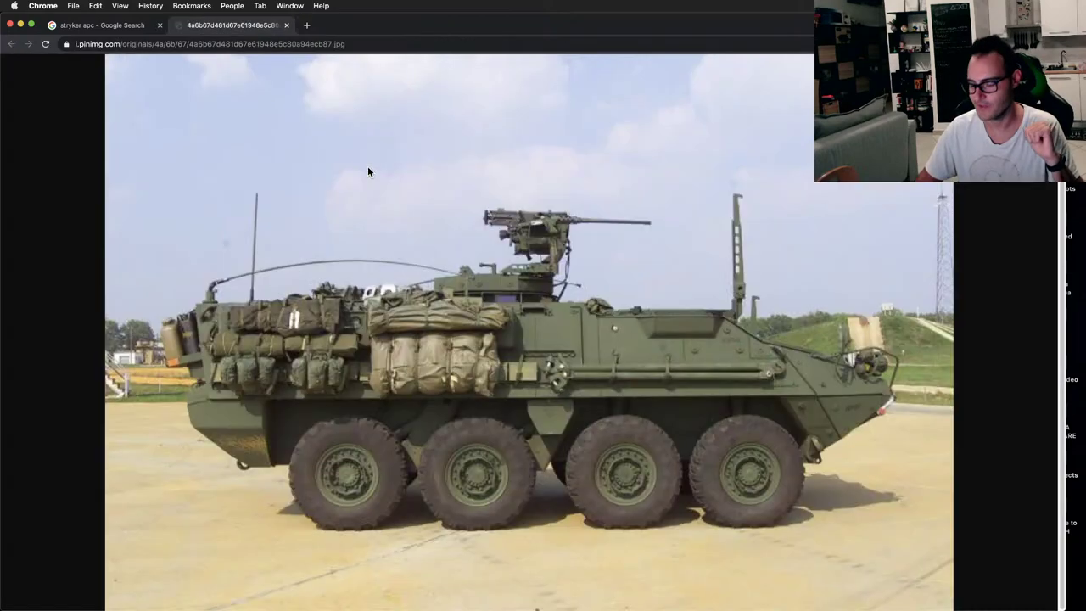
- Switch back to Studio and examine the whole Stryker model from the side
key(super+Tab)
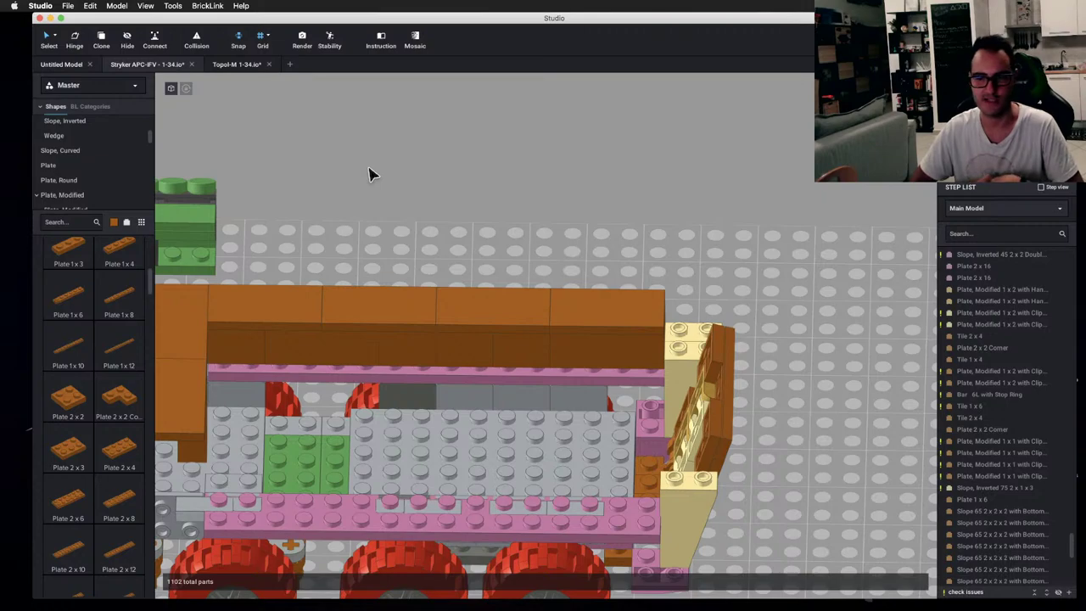
scroll(449, 184, down, 10)
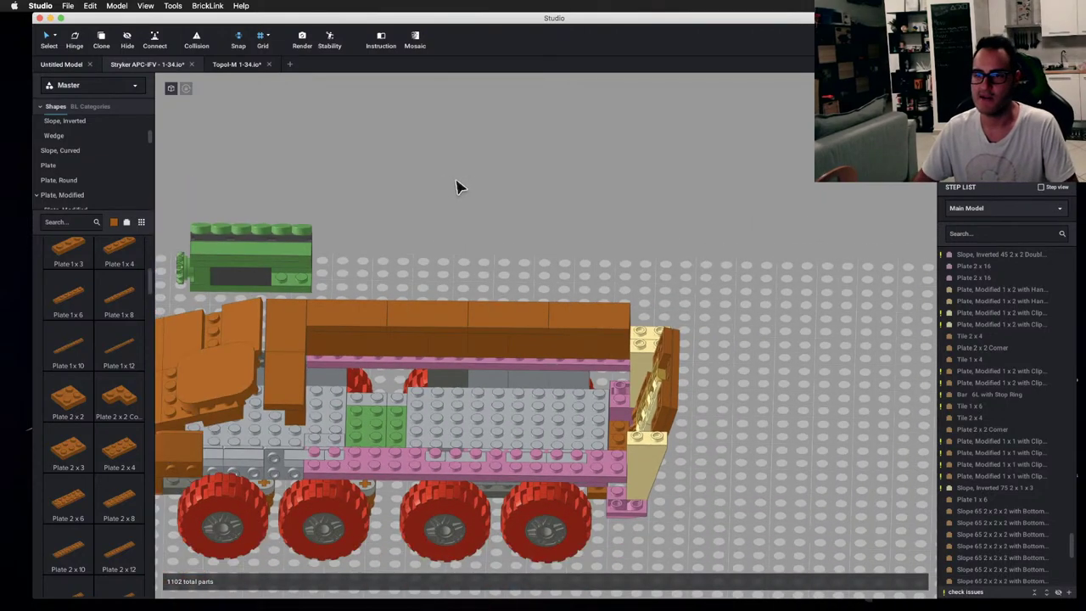
scroll(562, 185, down, 2)
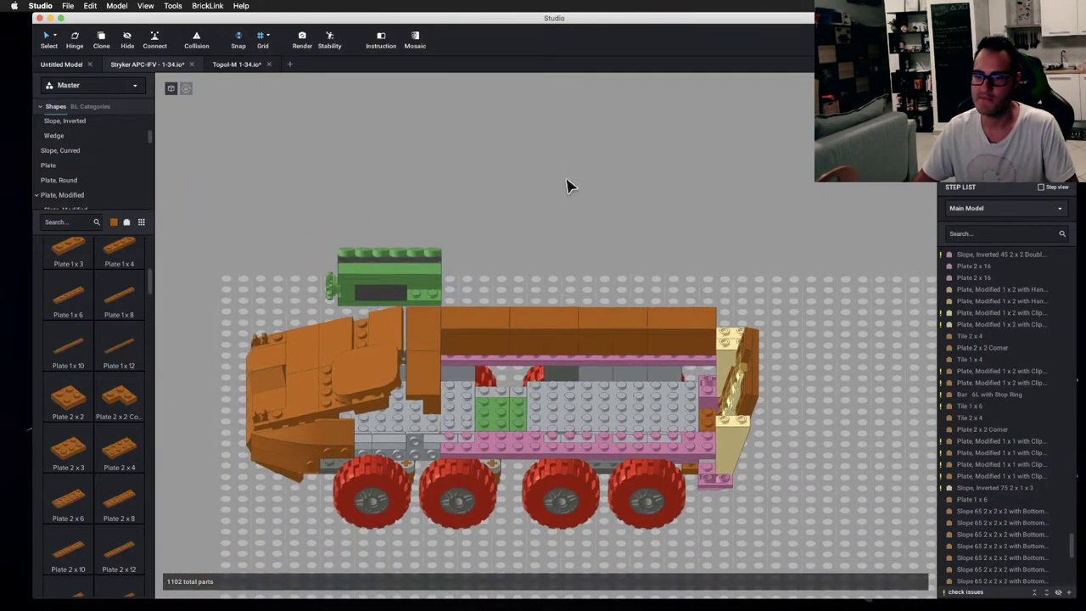
scroll(561, 184, up, 1)
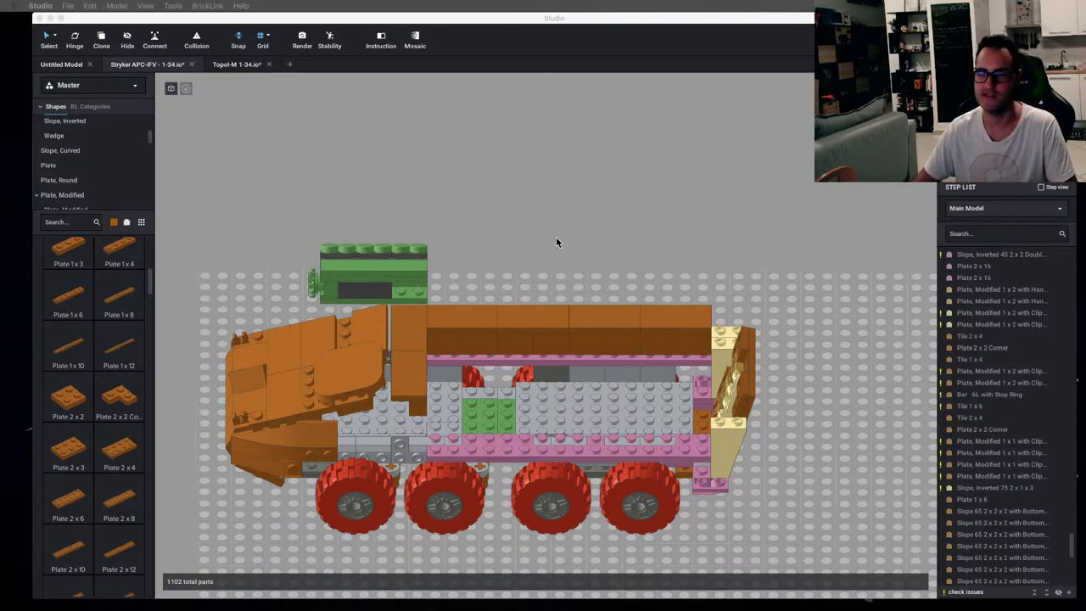
- Switch to Chrome and search for "ah-6j" in a new tab
key(ctrl+Left)
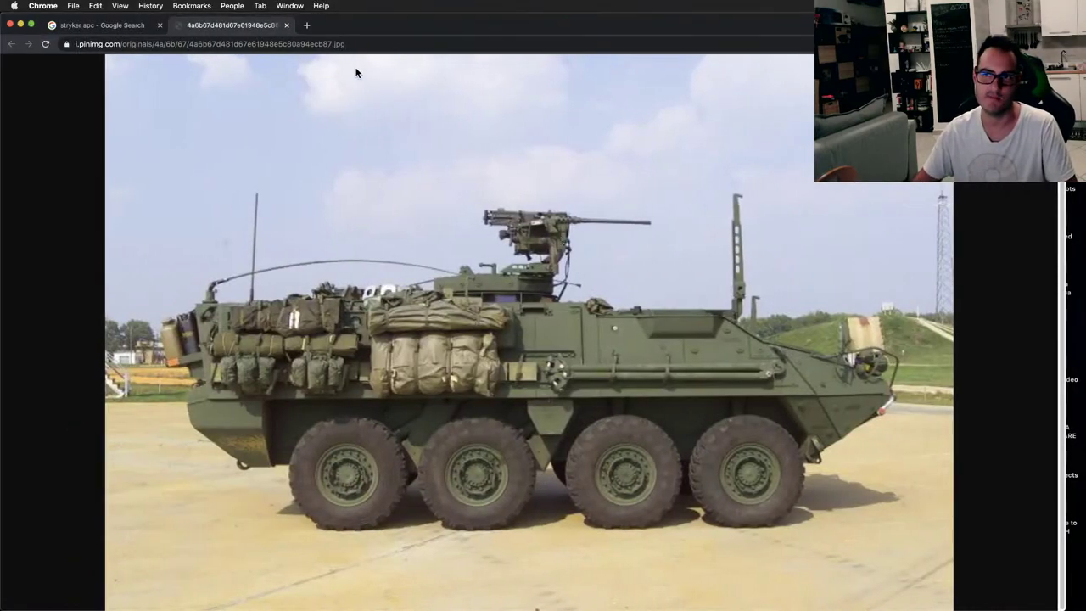
click(308, 26)
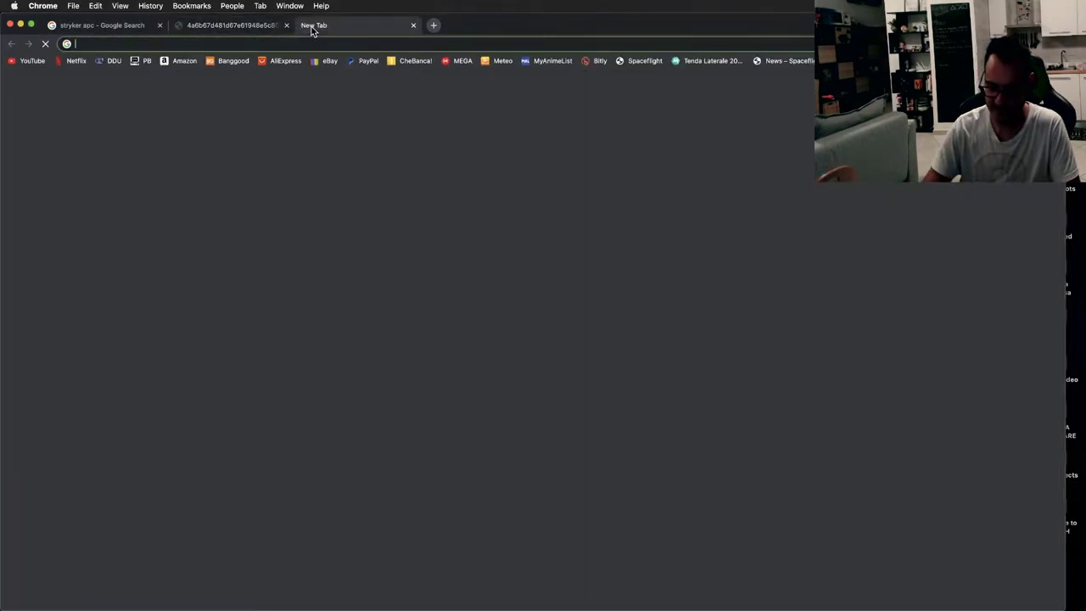
text(ah-l)
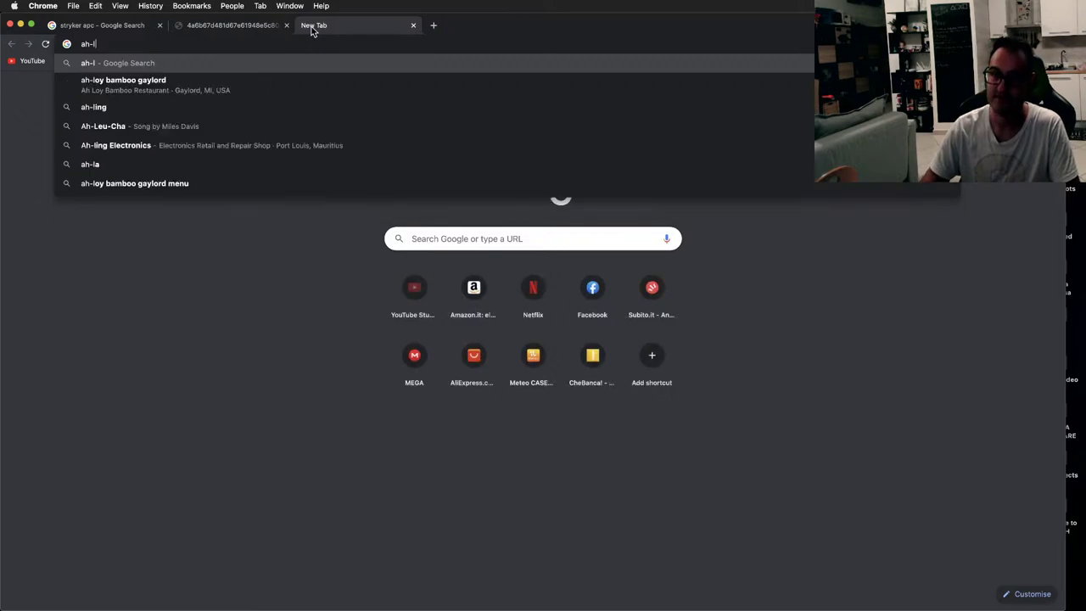
text(i6)
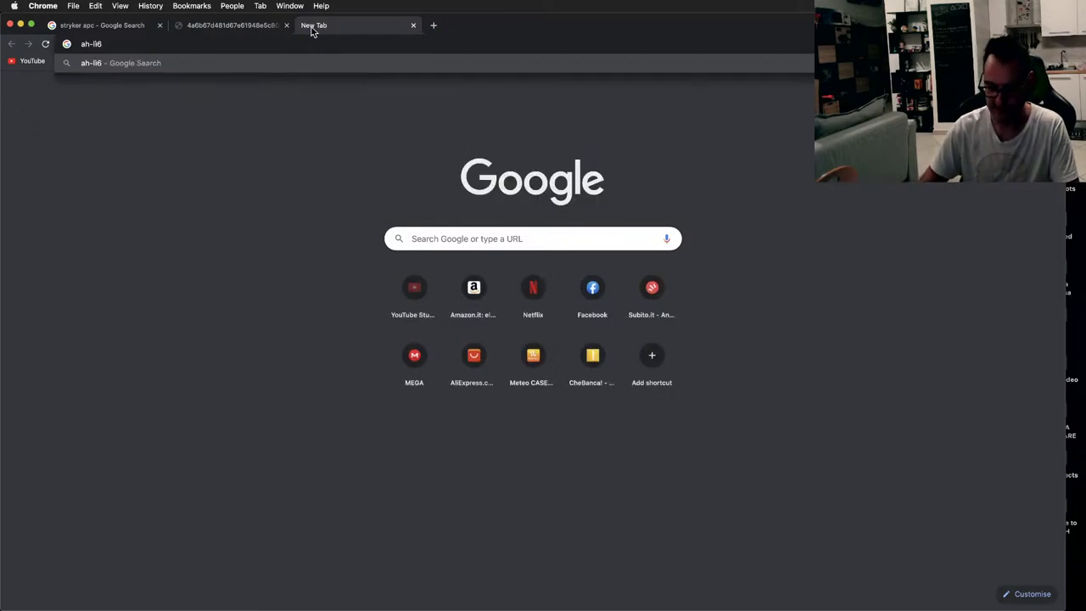
key(BackSpace)
key(BackSpace)
key(BackSpace)
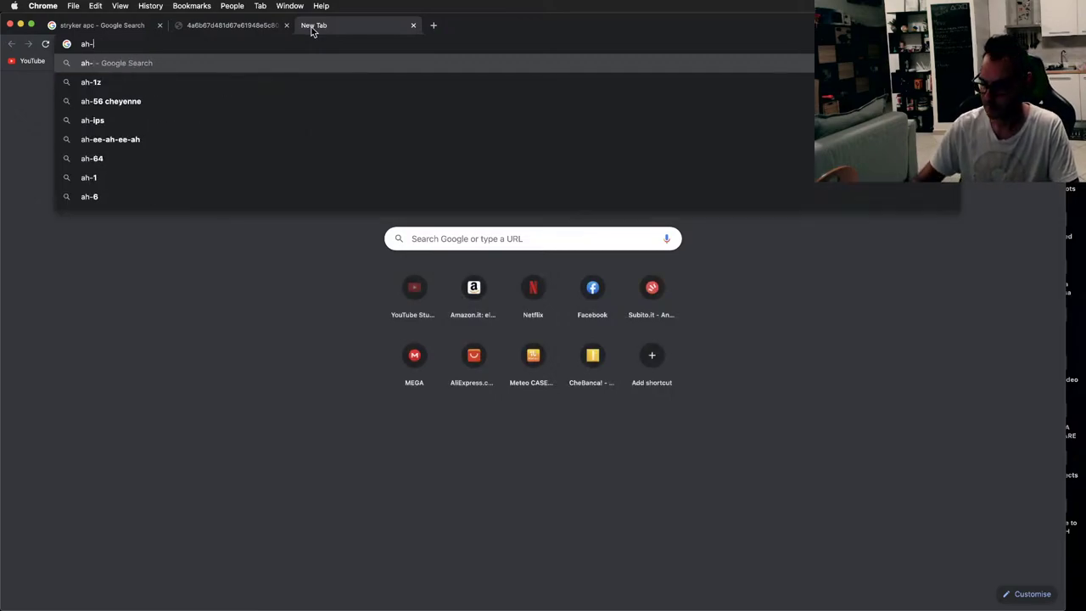
text(6j)
key(Return)
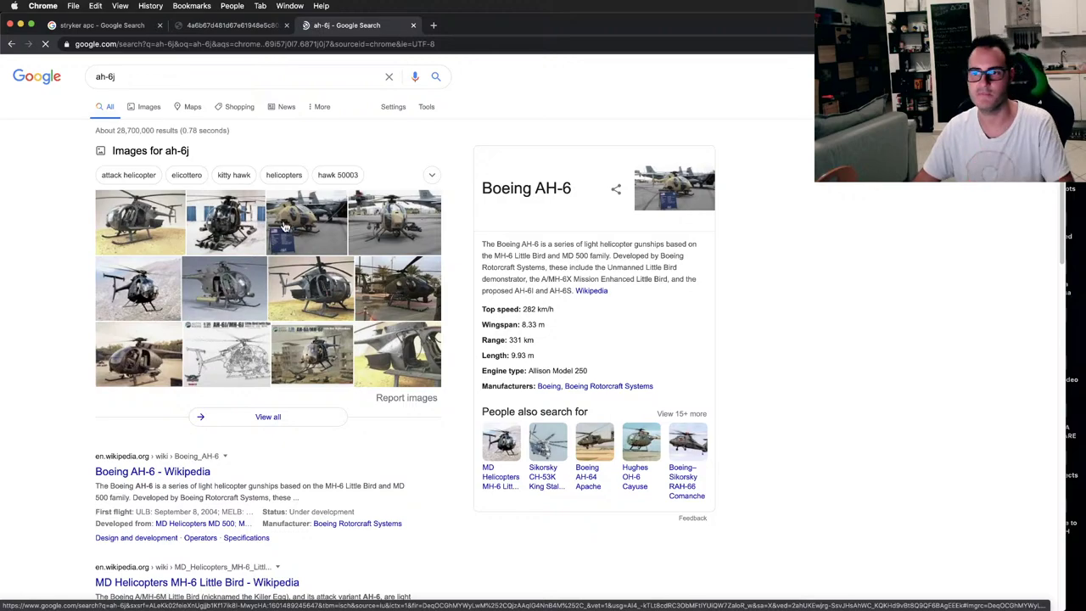
- Return to the Stryker side photo, switch to Studio, and examine the Stryker model's underside, wheels and upper body
key(ctrl+shift+Tab)
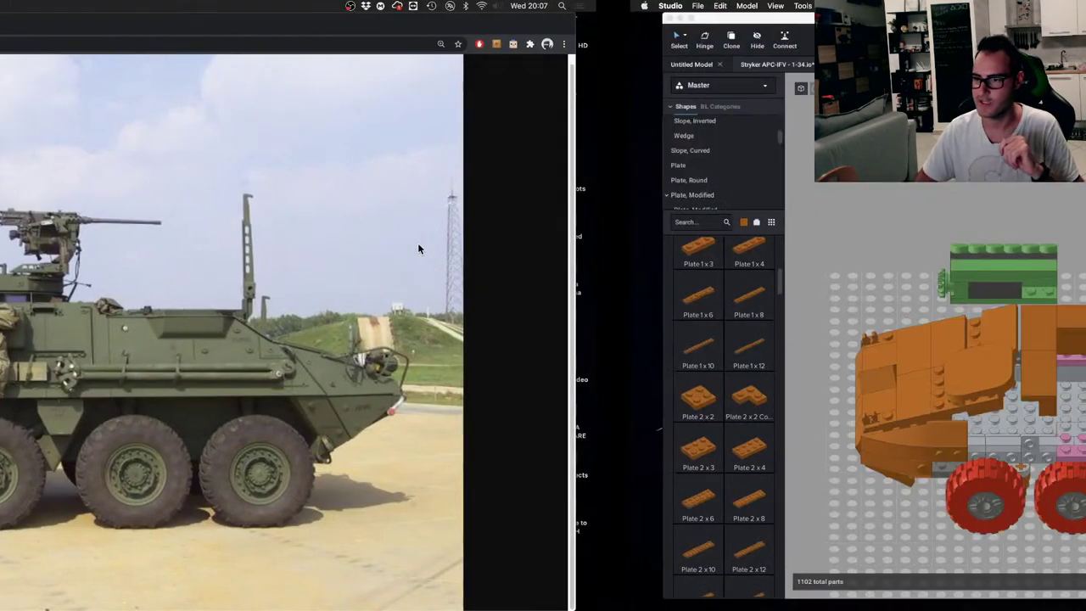
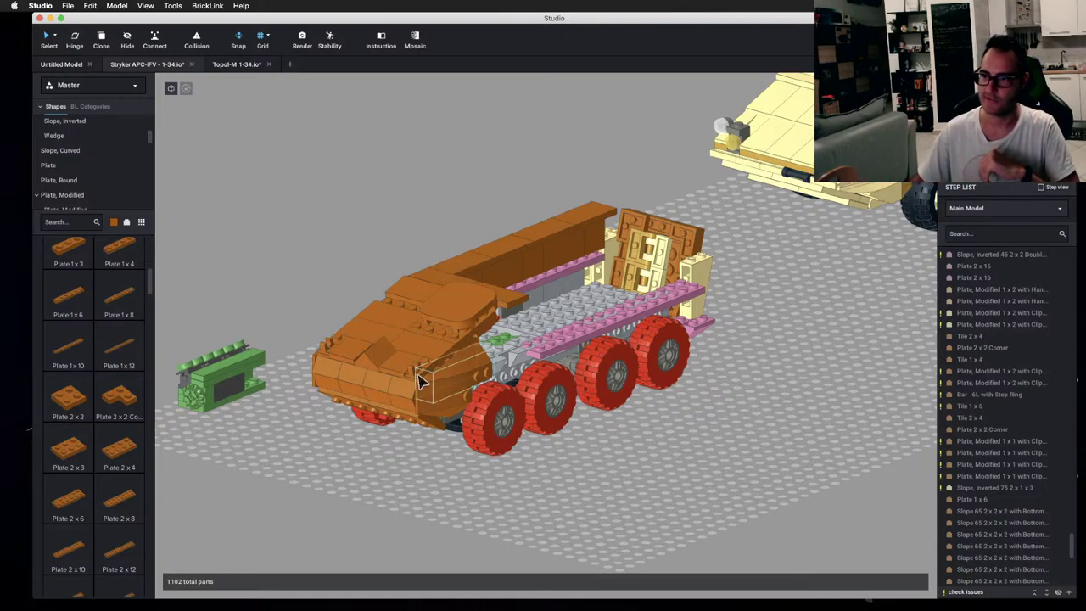
right_drag(550, 389, 540, 335)
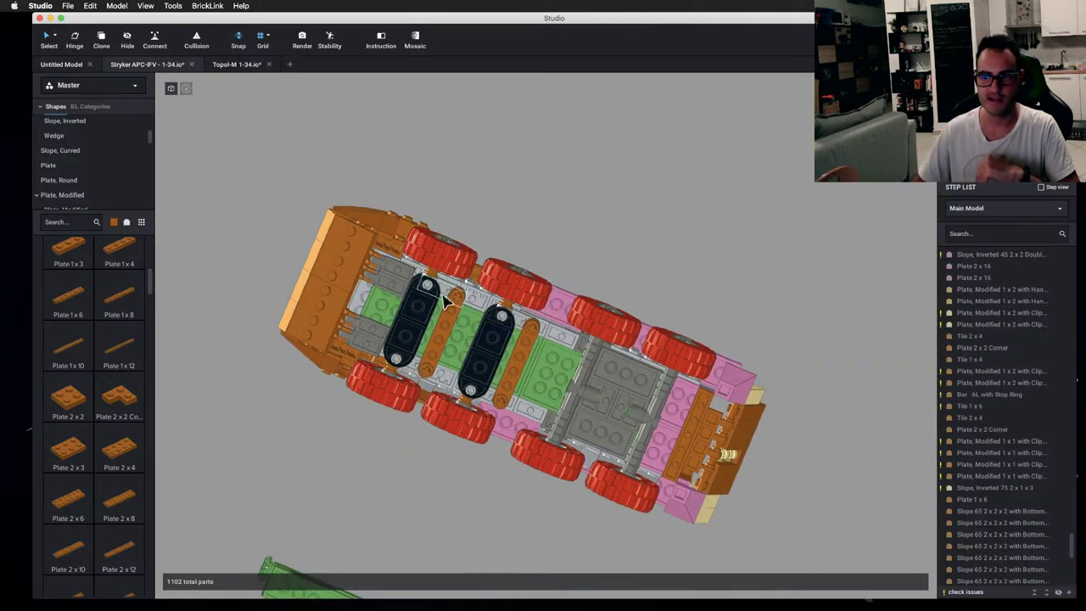
right_drag(446, 307, 434, 358)
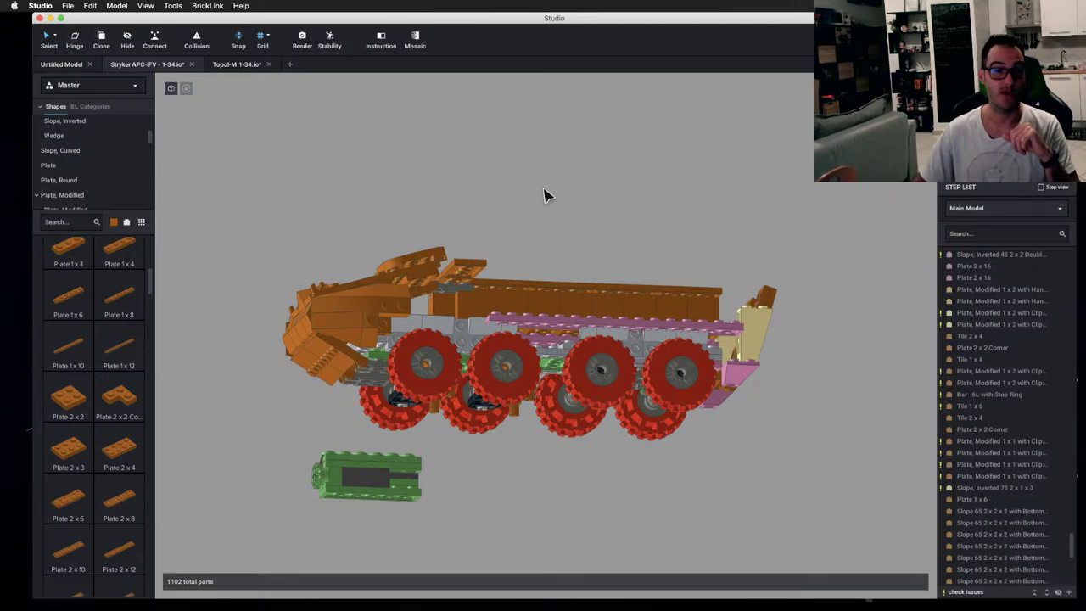
right_drag(545, 194, 555, 200)
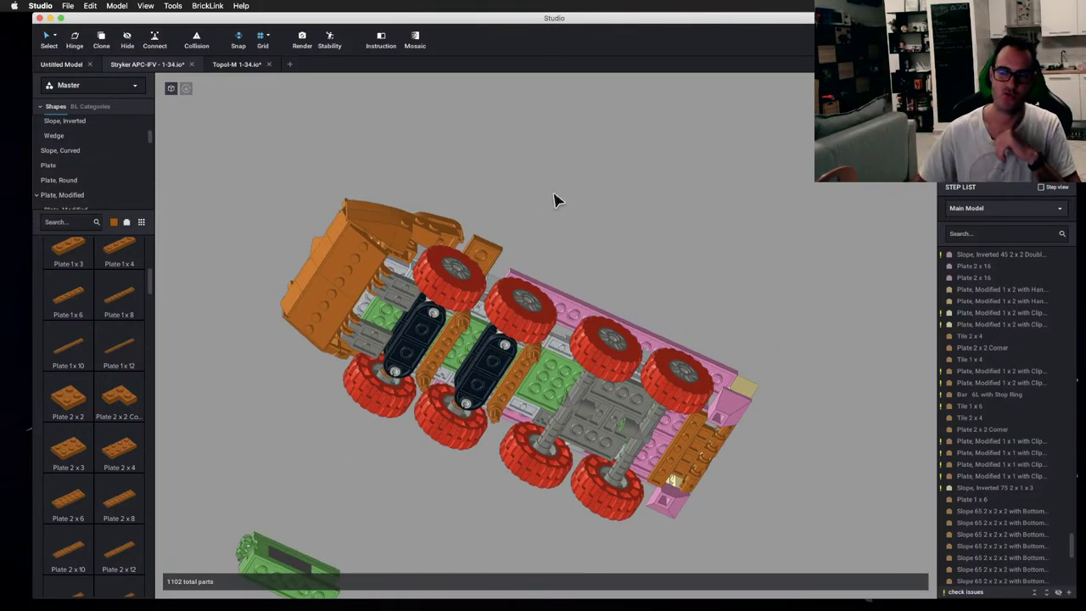
click(602, 170)
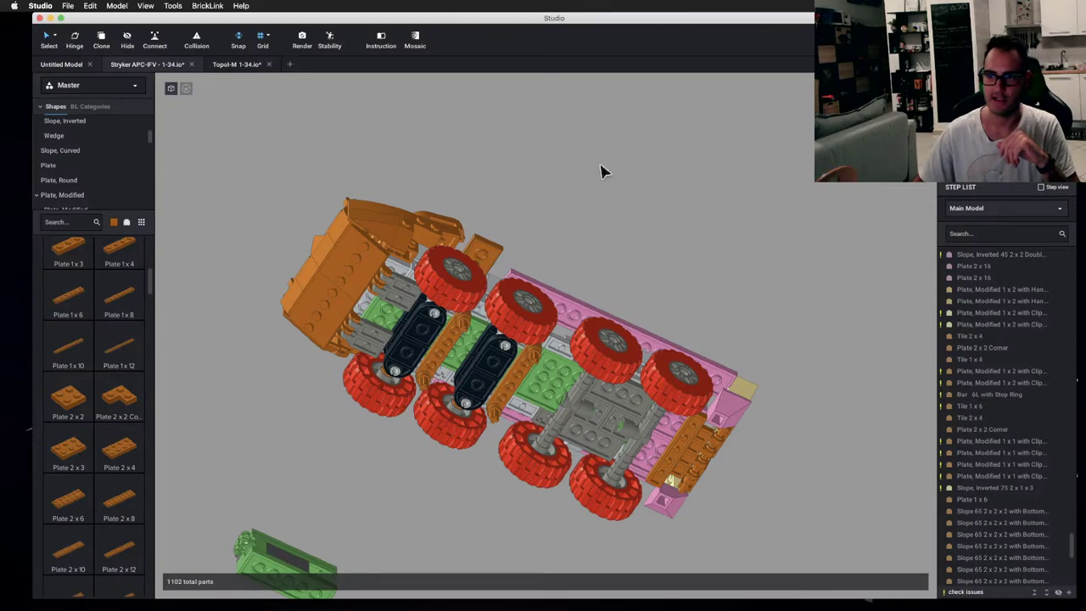
right_drag(601, 170, 574, 121)
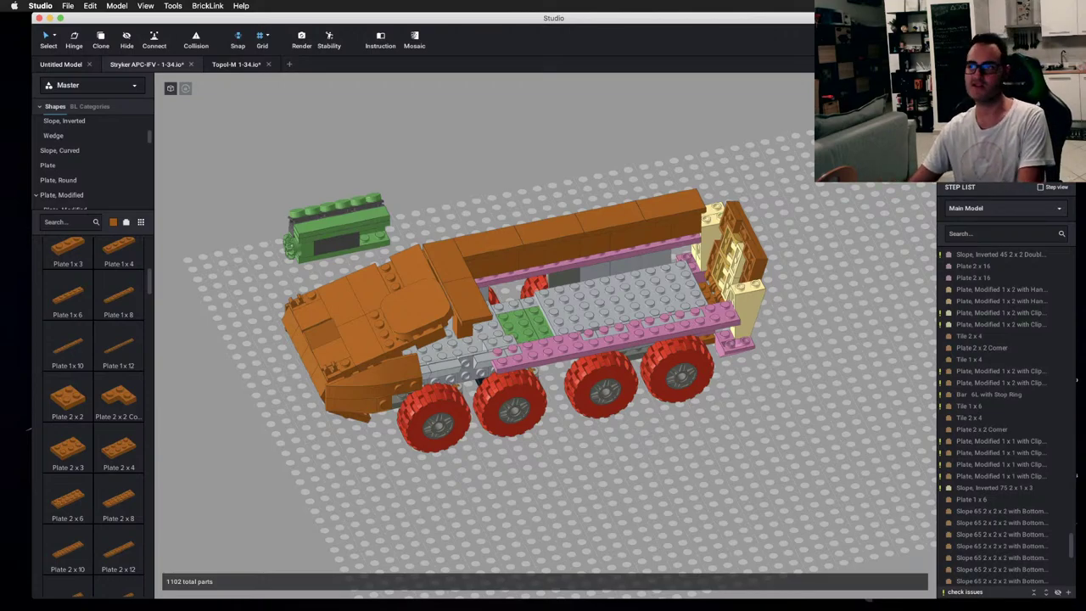
- Switch to Chrome, open the Spaceflight Now news page in a new tab, and go to its Launch Schedule
key(super+Tab)
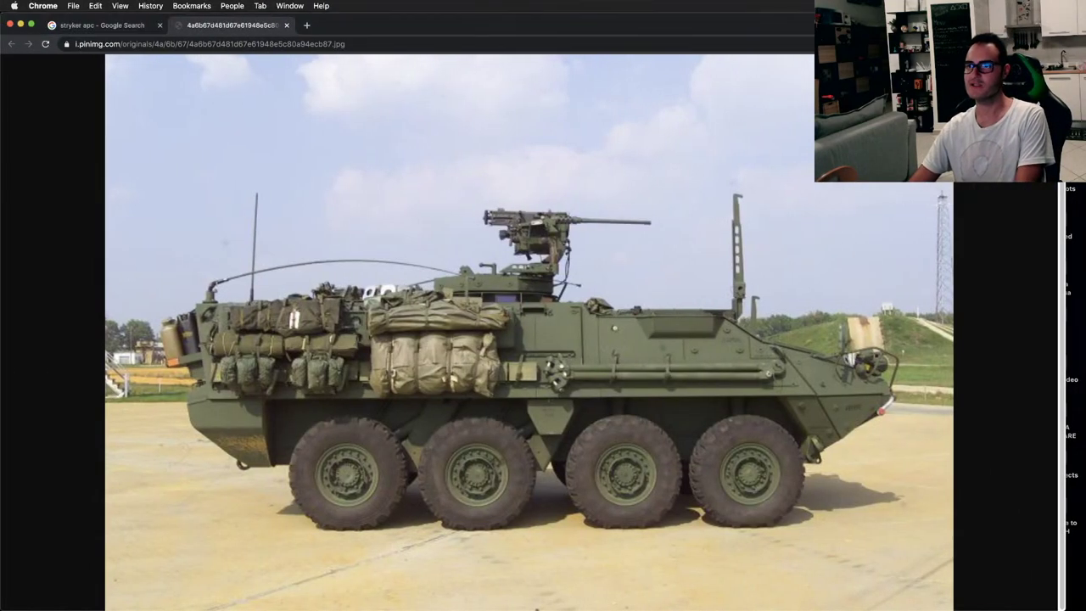
click(306, 25)
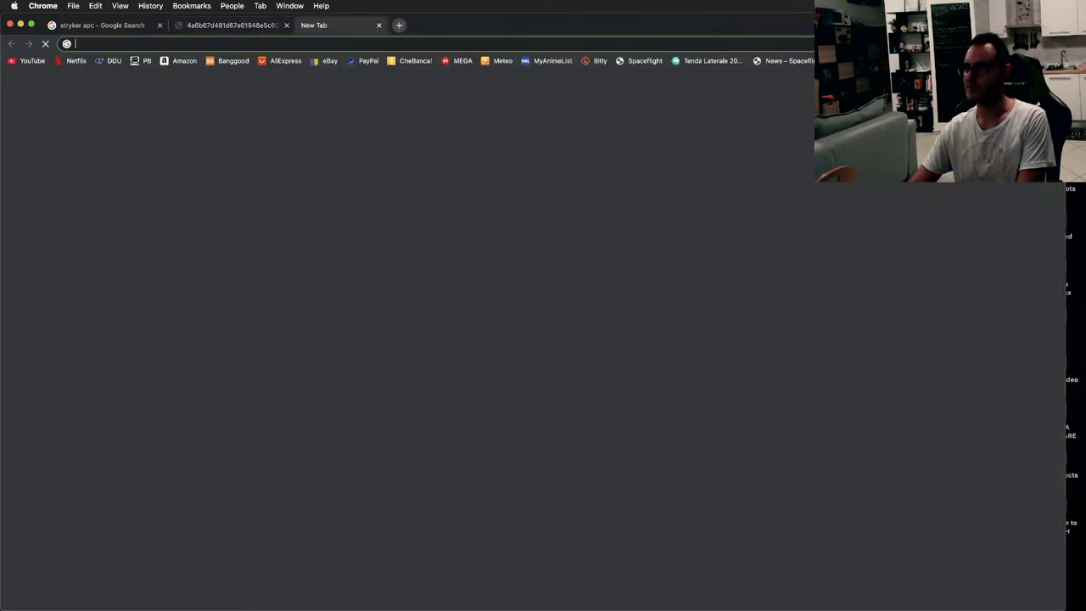
click(1056, 61)
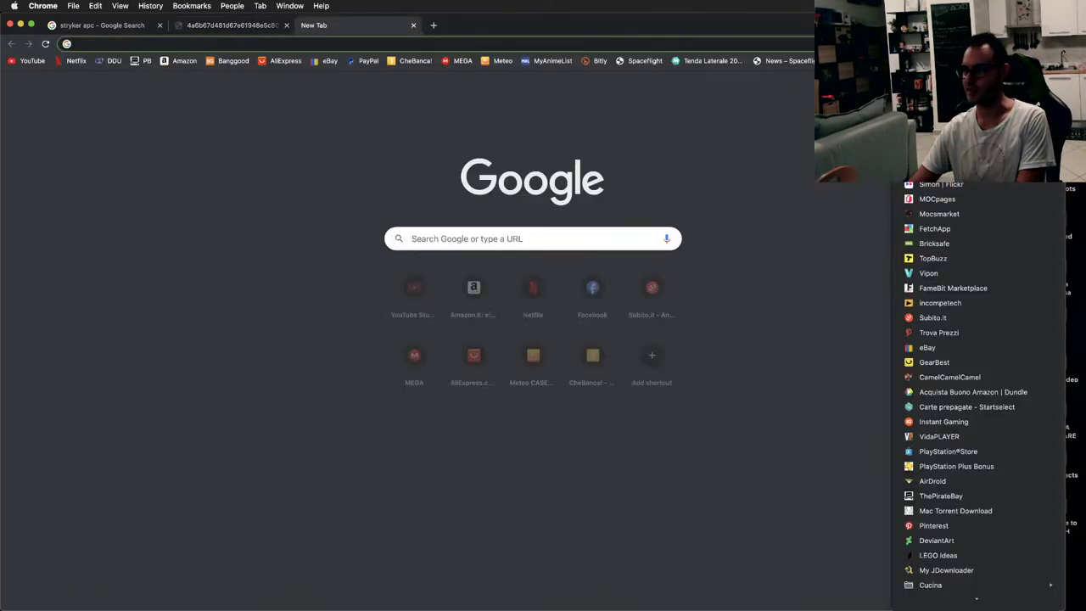
click(785, 60)
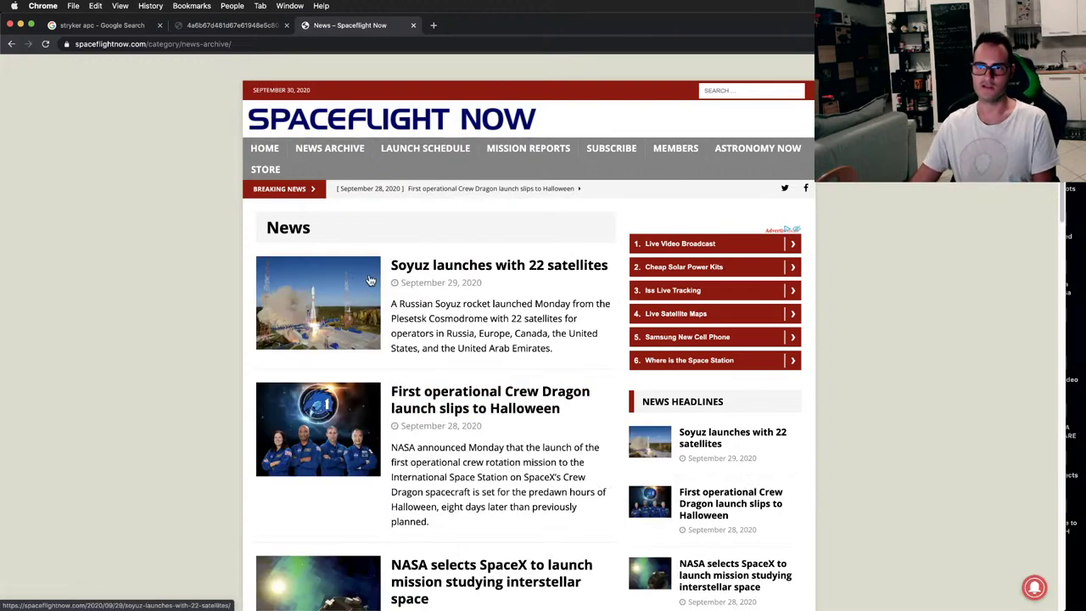
drag(474, 477, 449, 283)
click(450, 288)
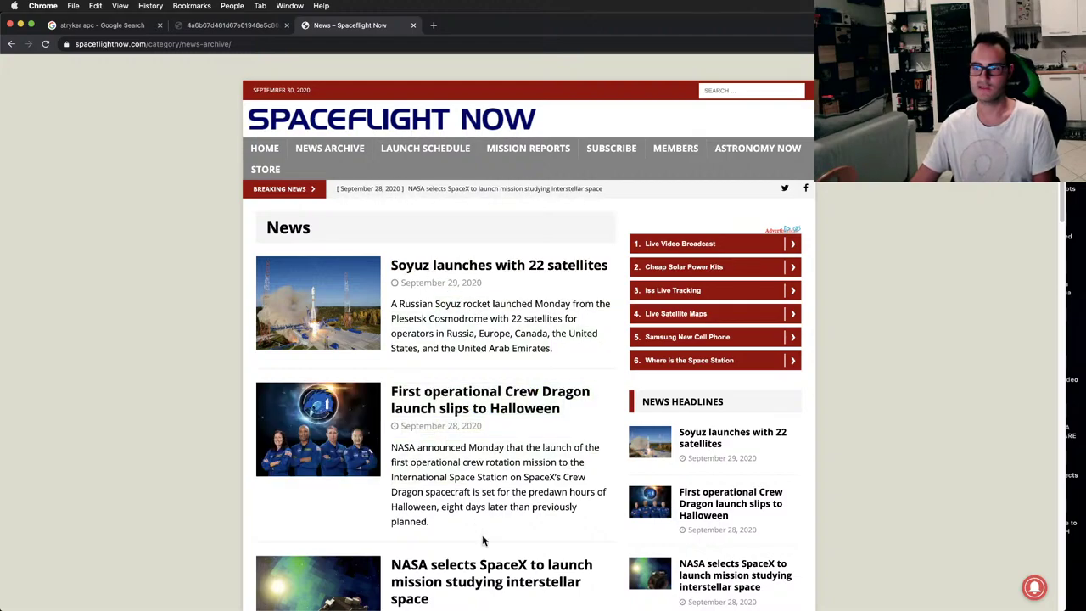
click(420, 150)
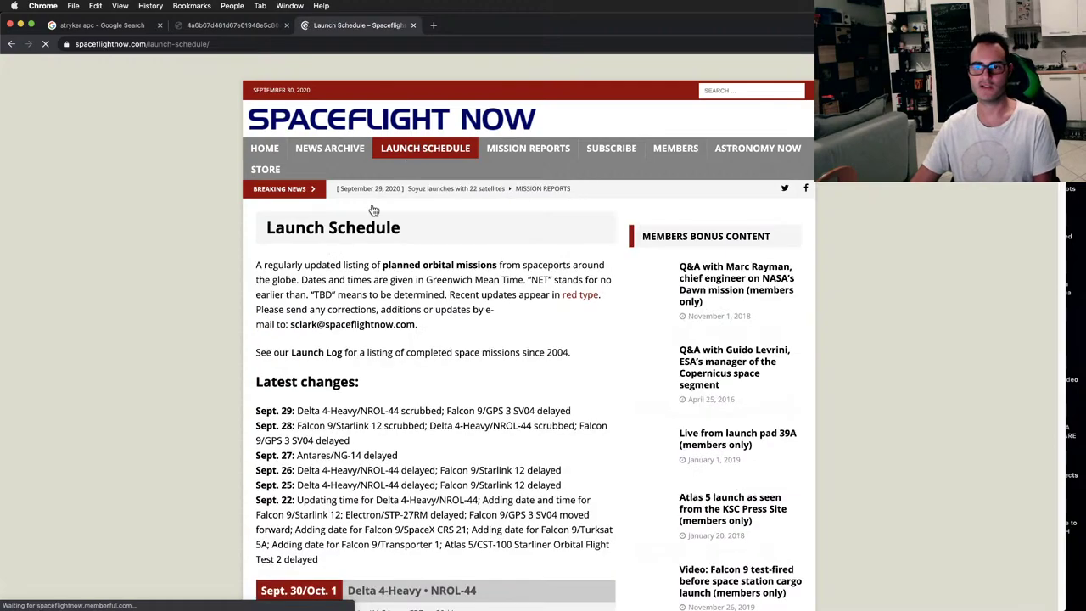
- Read the launch schedule's latest changes and its first entries, from Delta 4-Heavy NROL-44 to Falcon 9 Starlink 13
scroll(374, 210, down, 5)
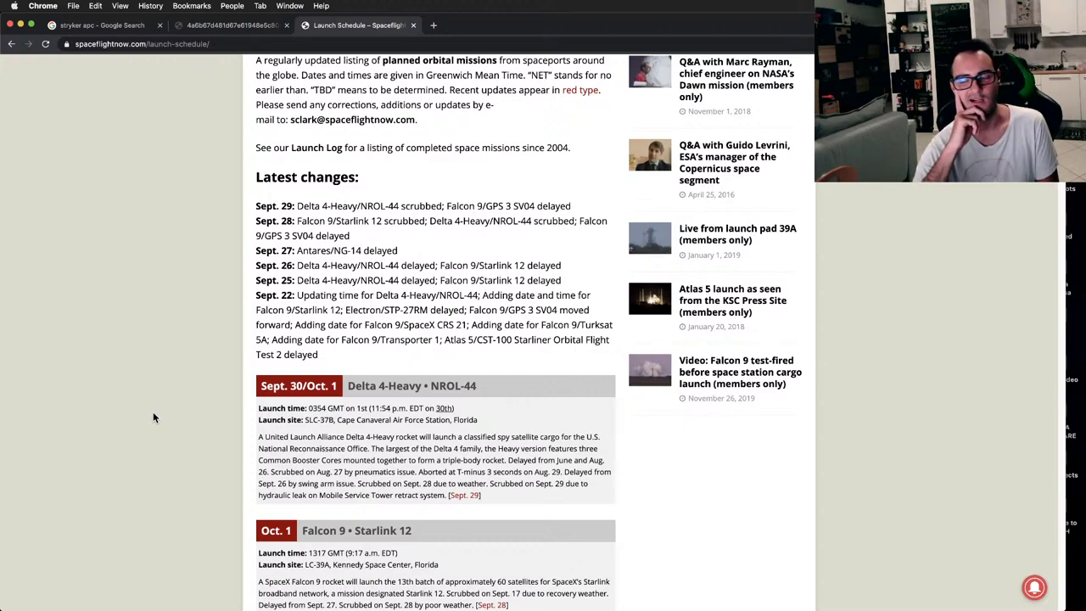
scroll(148, 414, down, 1)
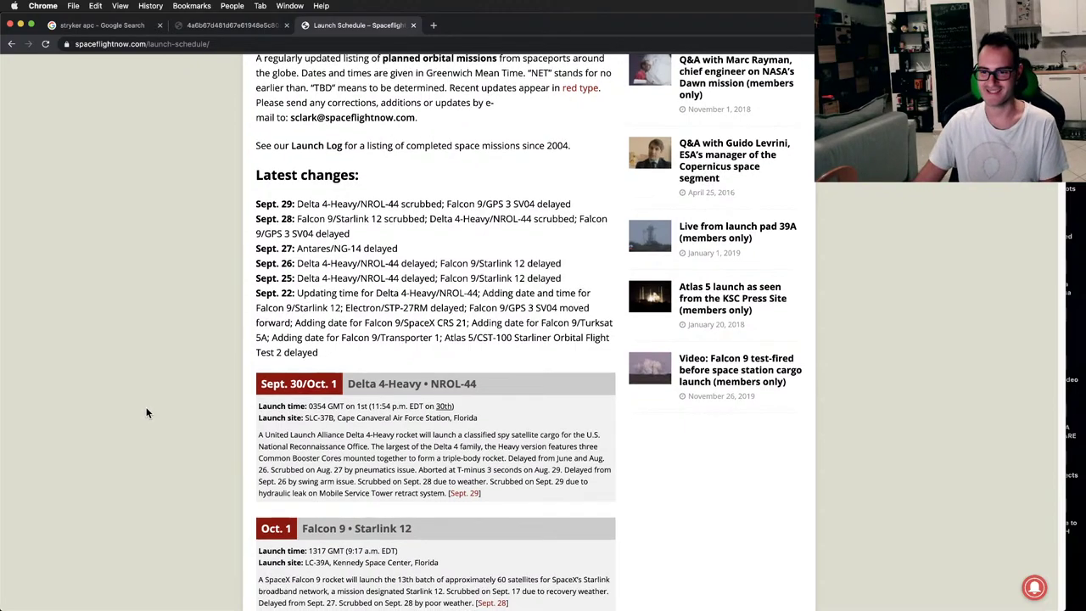
scroll(147, 413, down, 2)
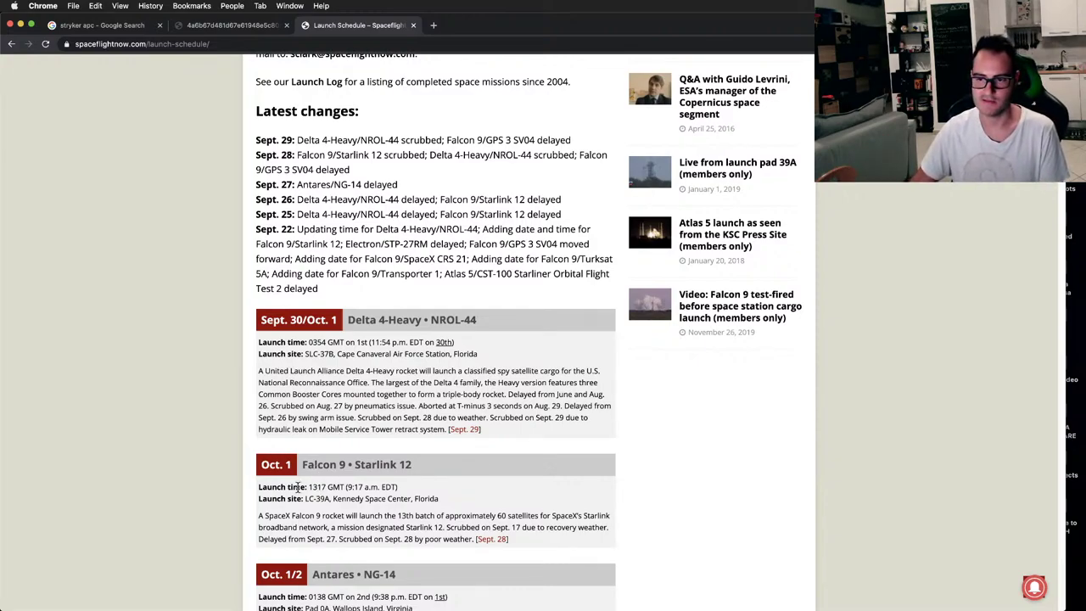
scroll(156, 461, down, 2)
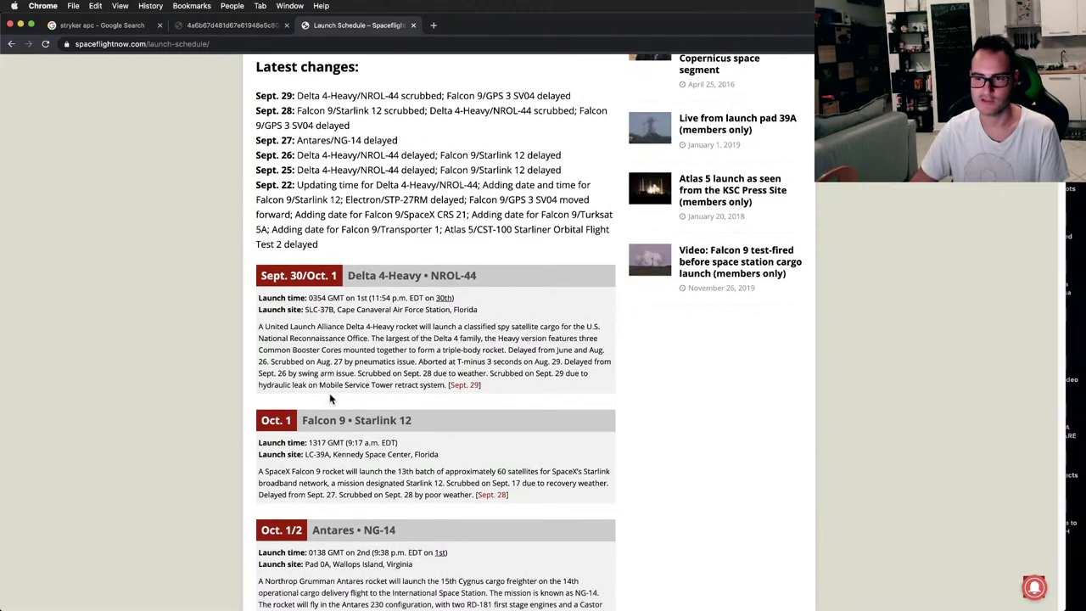
scroll(273, 333, down, 10)
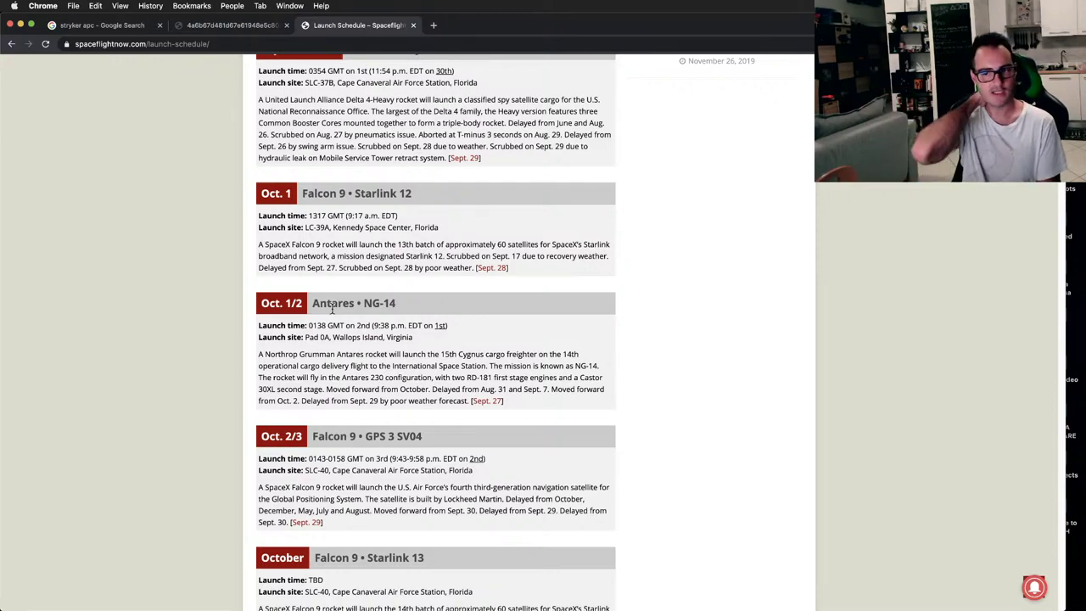
scroll(331, 306, up, 20)
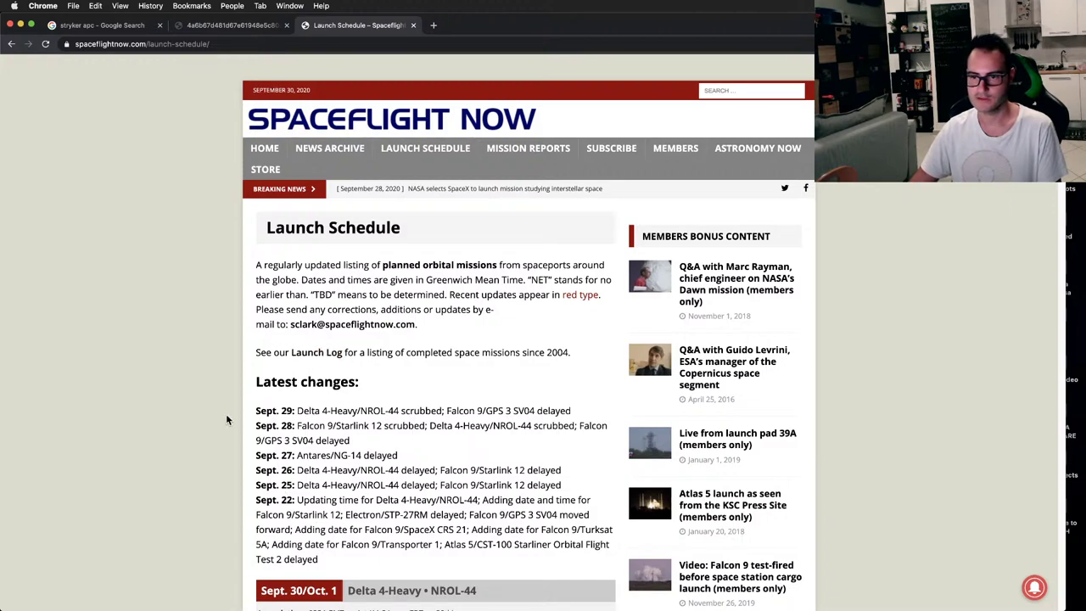
scroll(210, 413, down, 4)
scroll(211, 415, down, 1)
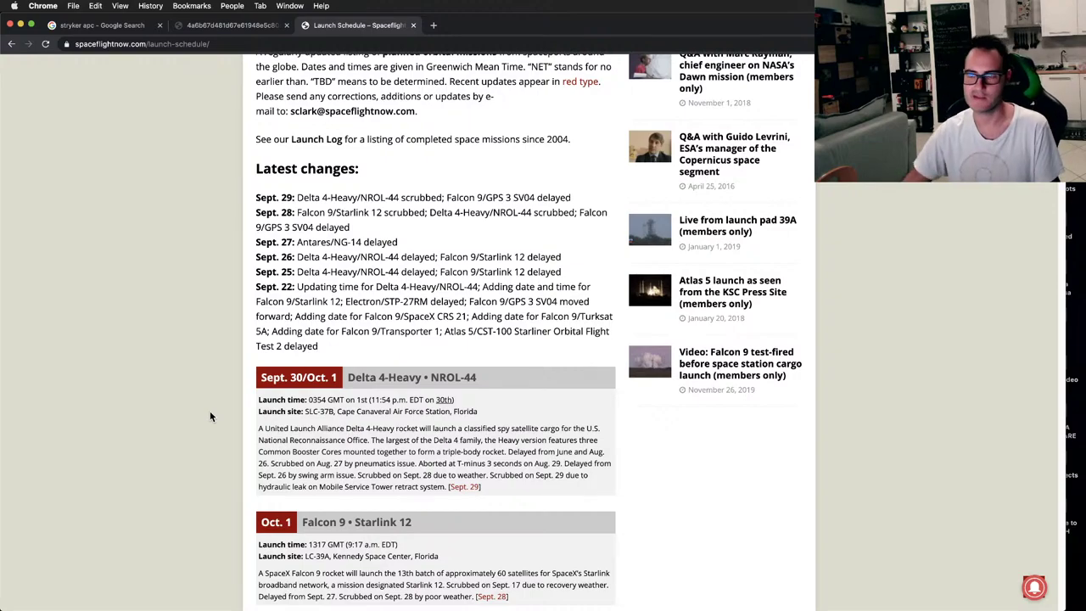
scroll(210, 417, down, 1)
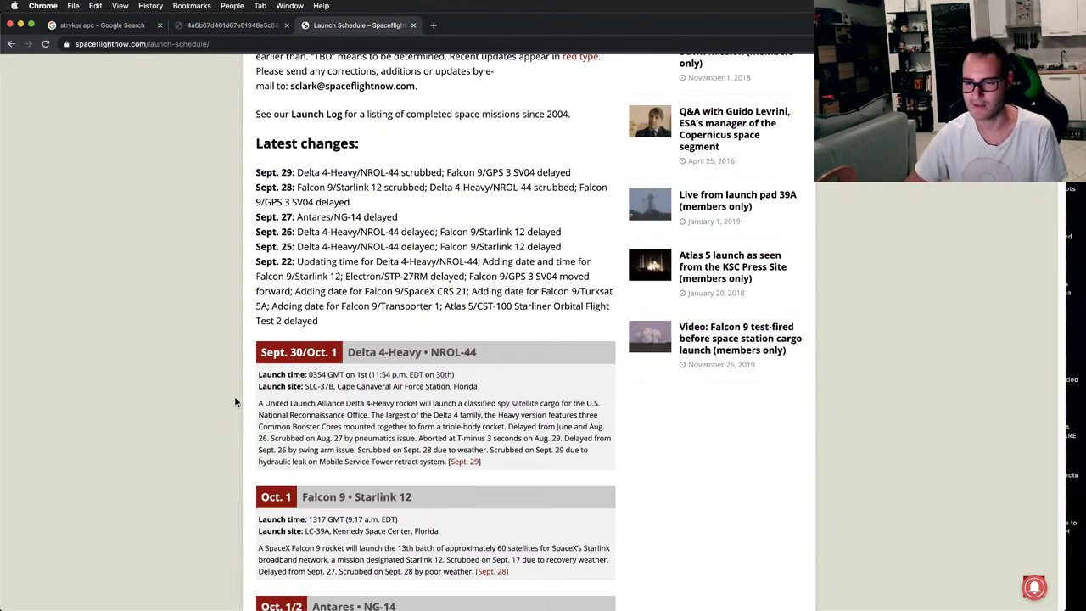
scroll(236, 403, down, 3)
scroll(240, 412, down, 3)
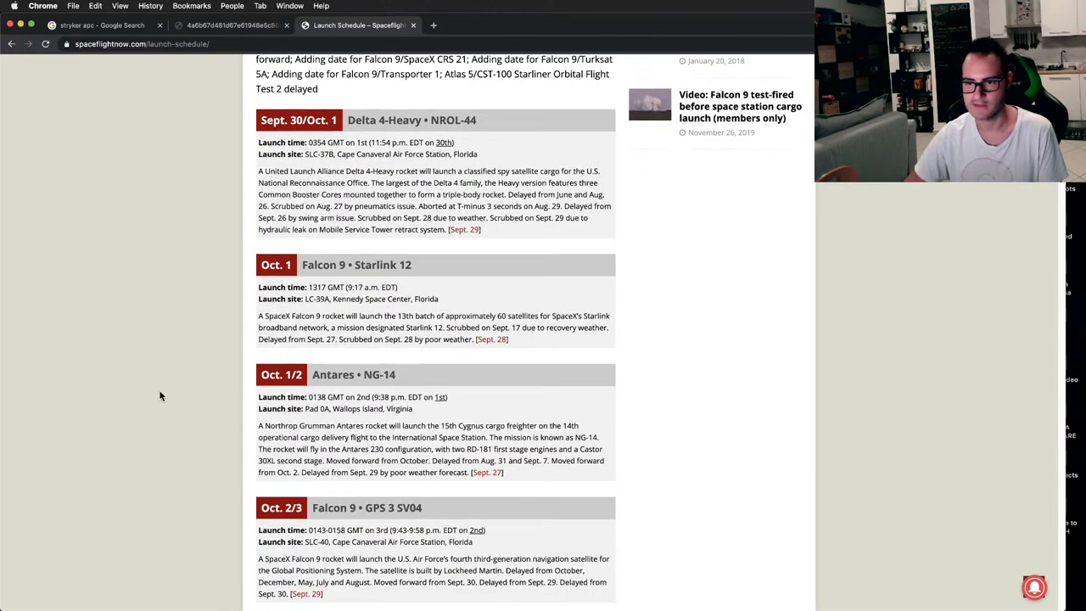
scroll(172, 402, down, 3)
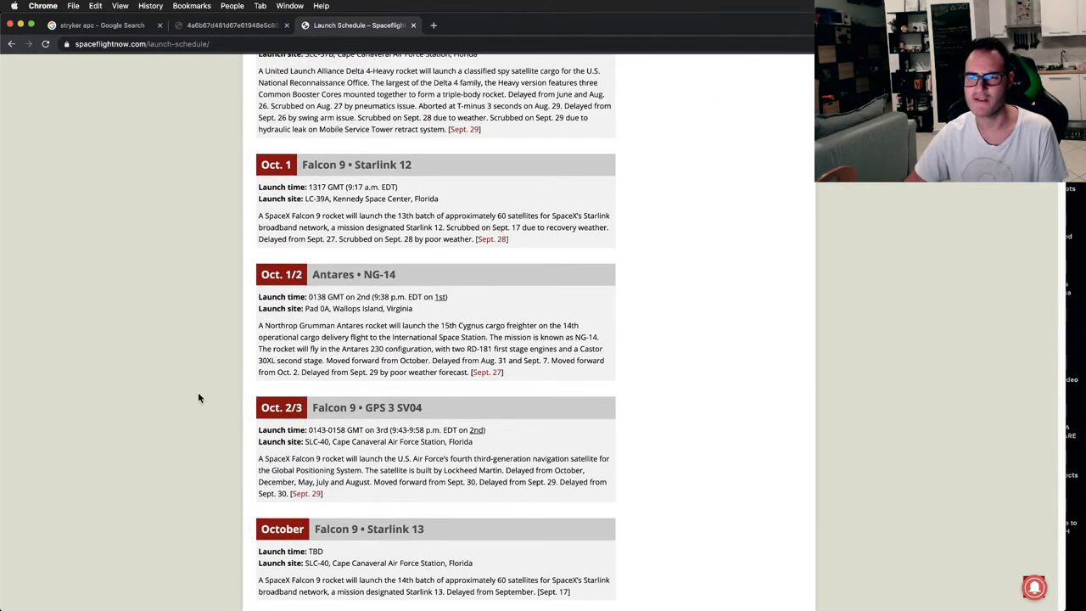
scroll(198, 391, up, 10)
scroll(198, 392, down, 5)
scroll(201, 401, down, 10)
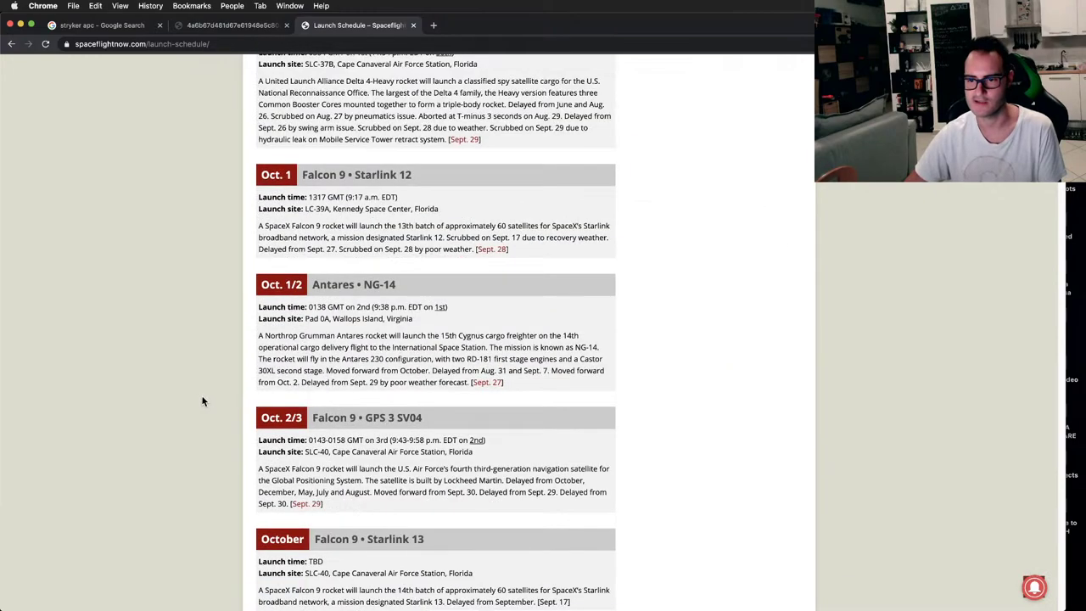
- Look through the further launch schedule entries, from Electron STP-27RM to the late November Falcon 9 missions
scroll(252, 397, down, 6)
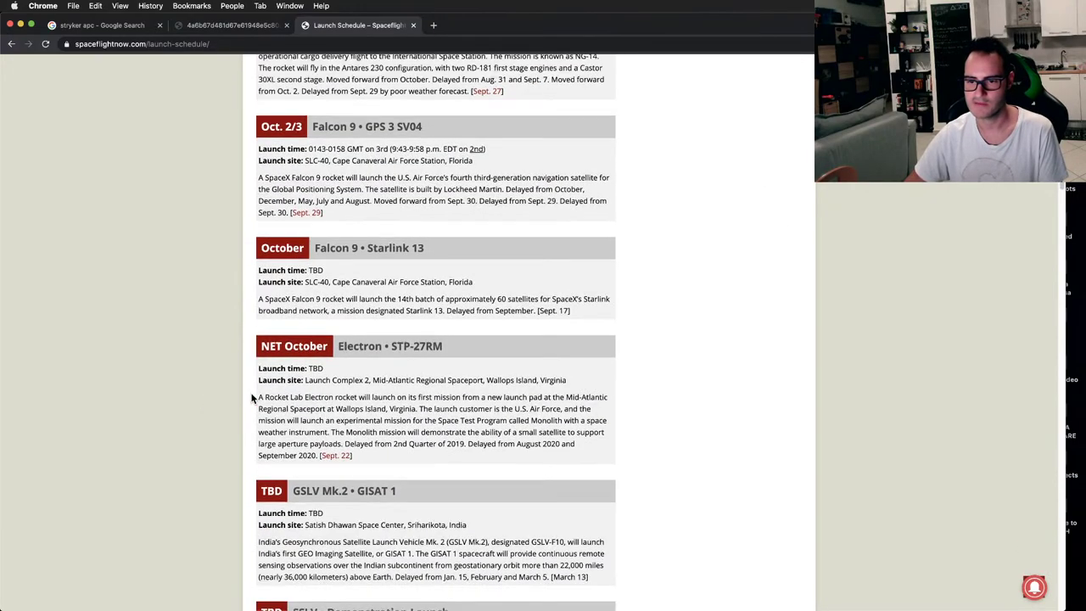
scroll(212, 394, down, 3)
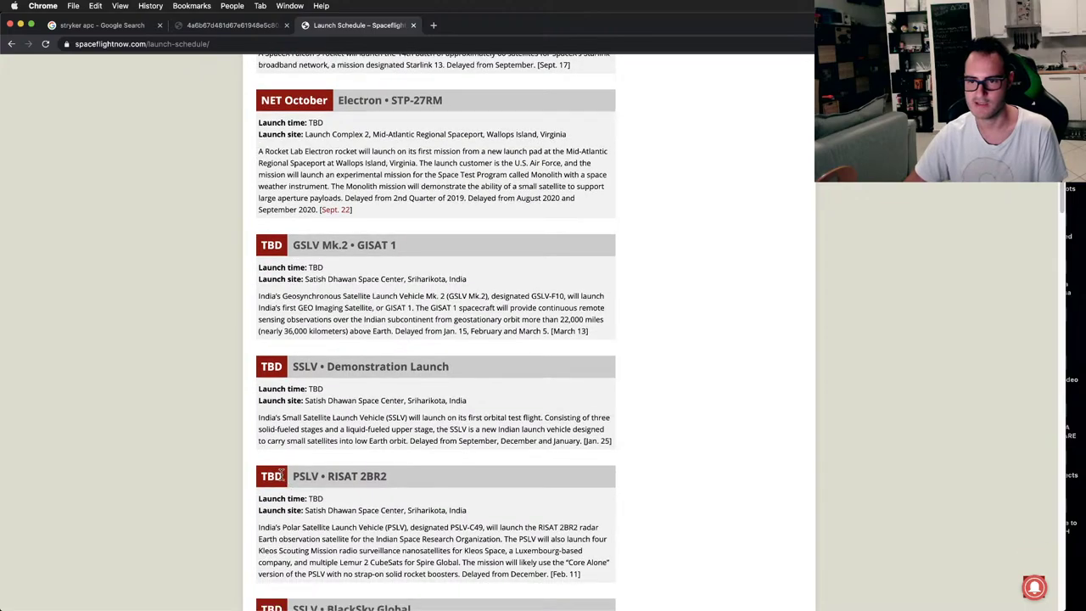
scroll(140, 386, down, 5)
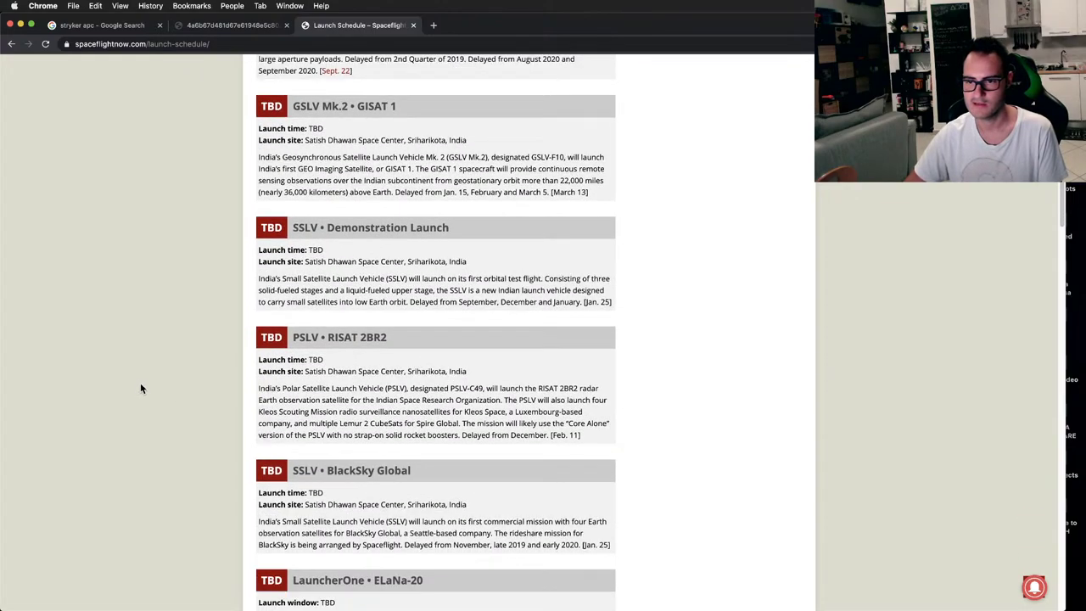
scroll(146, 389, down, 9)
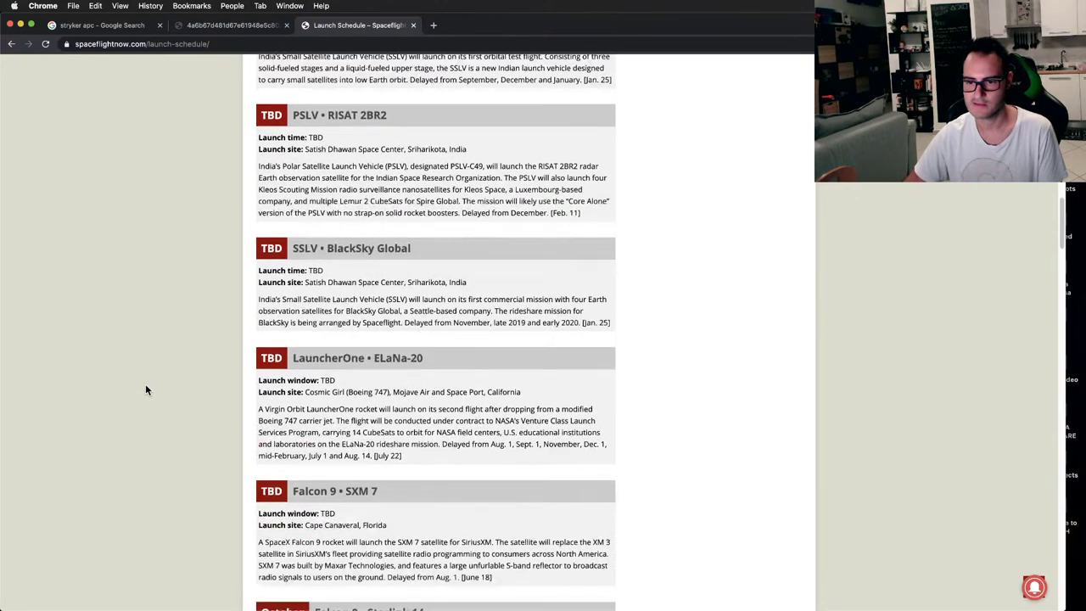
scroll(146, 389, down, 5)
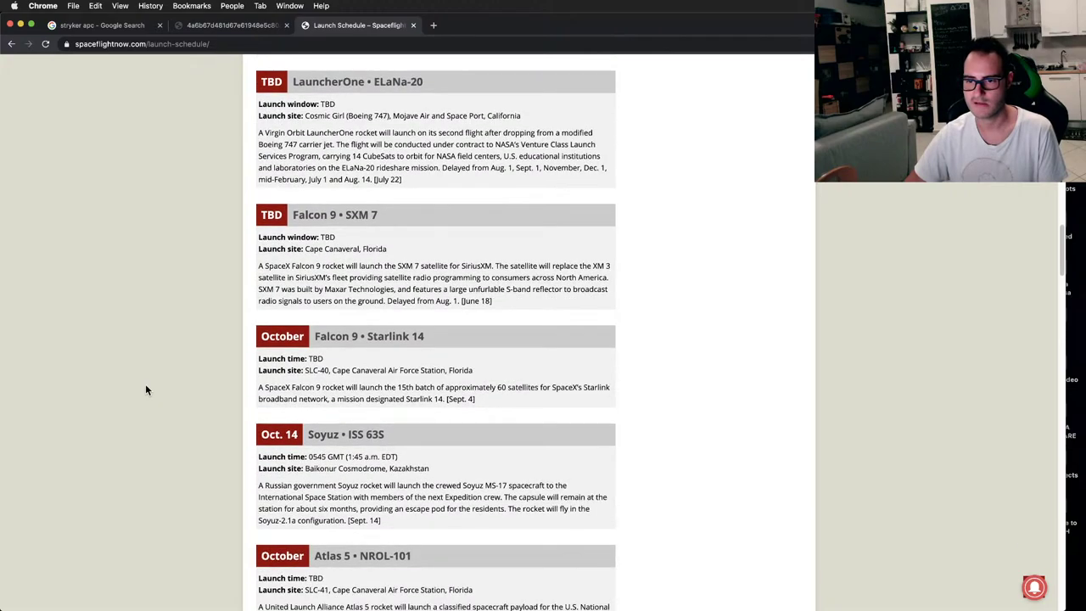
scroll(146, 389, down, 8)
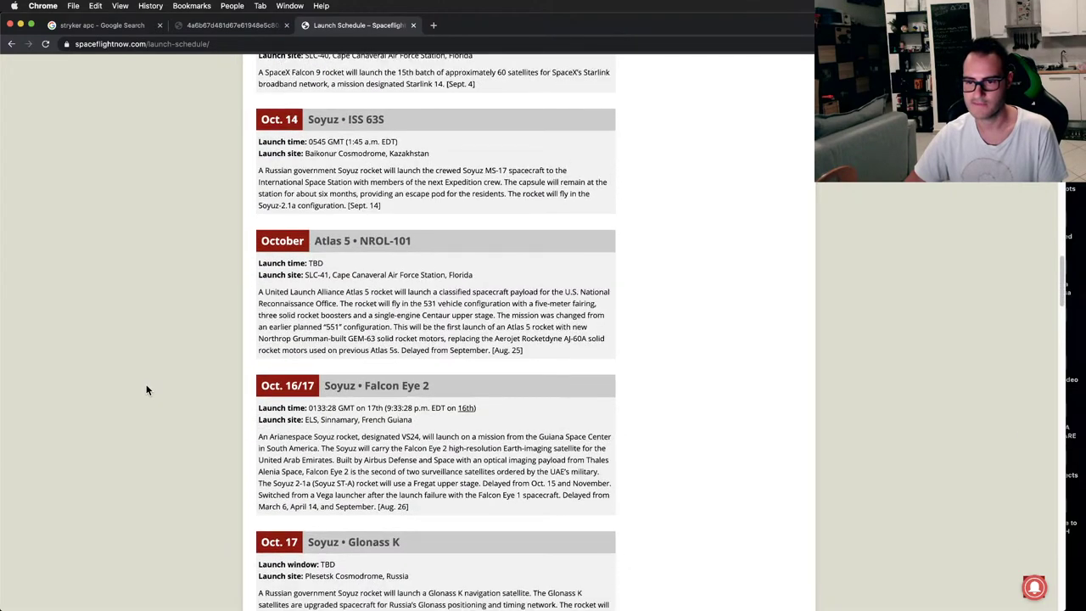
scroll(146, 389, down, 10)
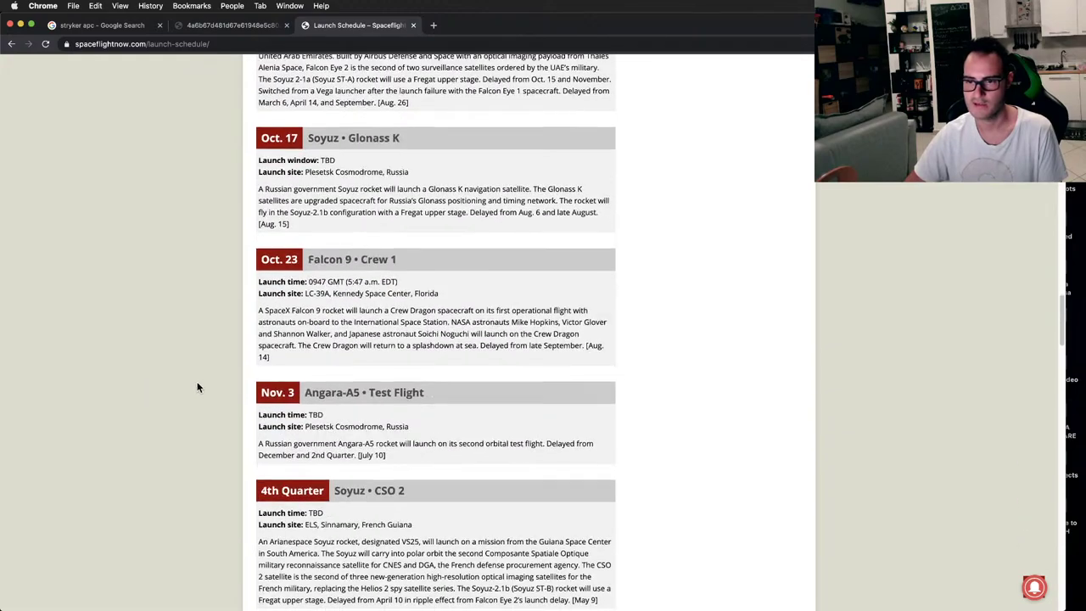
scroll(203, 373, down, 2)
scroll(201, 371, down, 9)
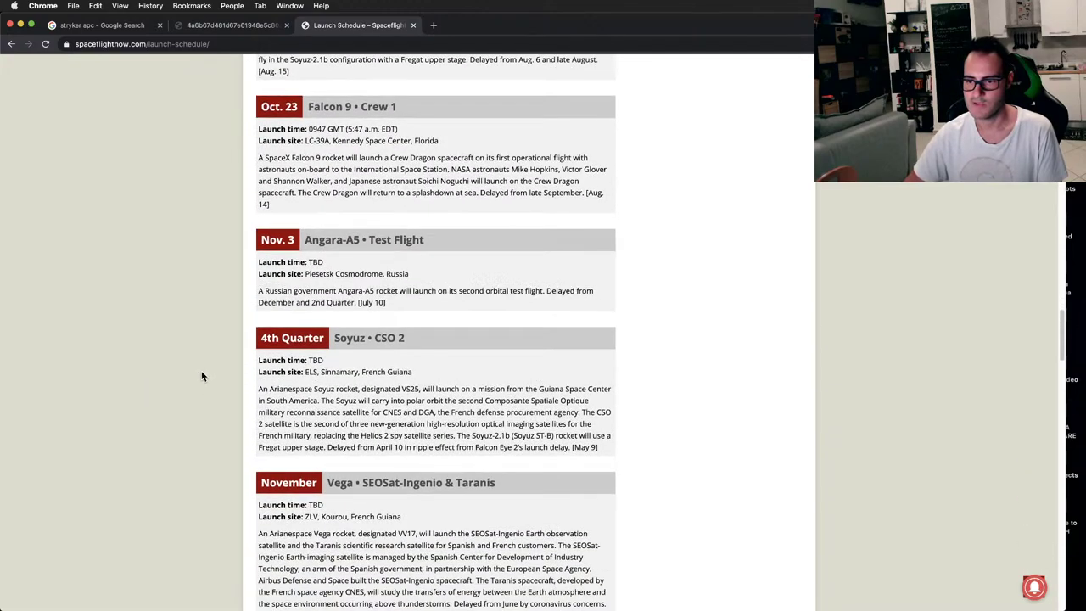
scroll(201, 376, down, 1)
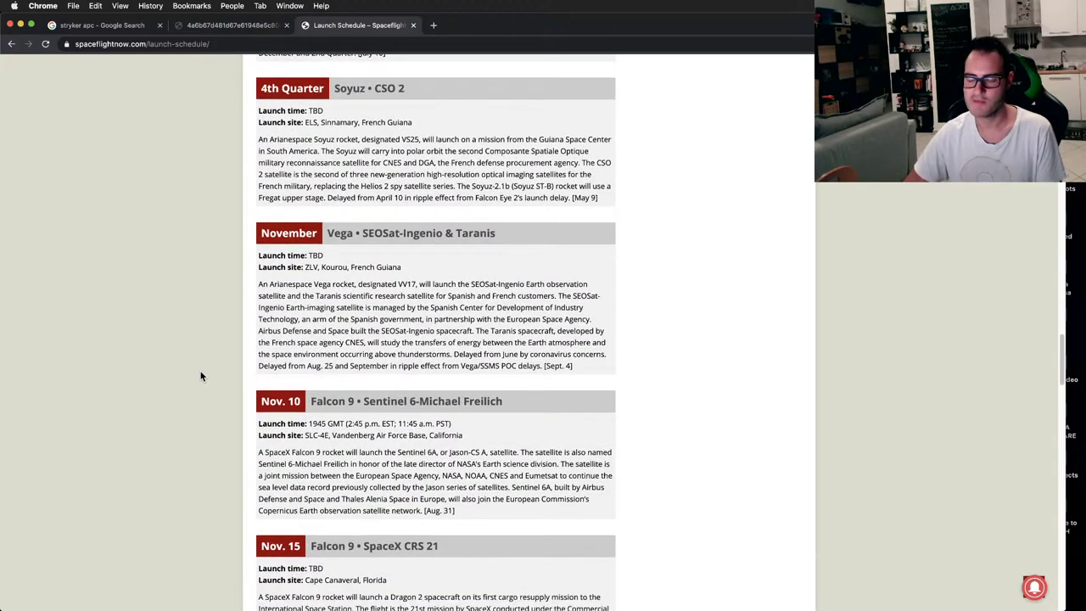
scroll(194, 385, down, 3)
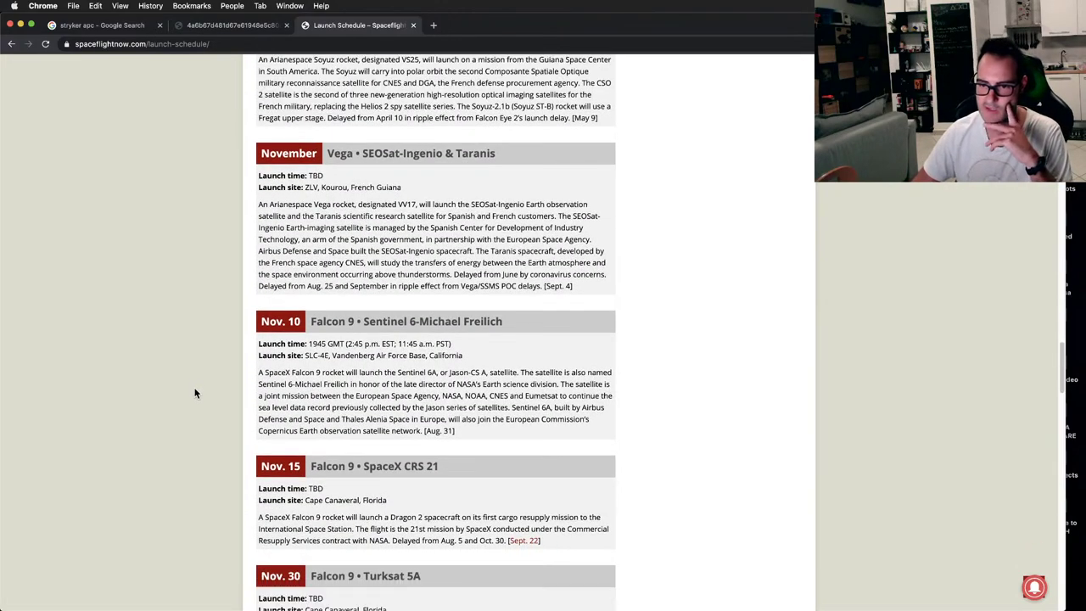
scroll(194, 390, down, 3)
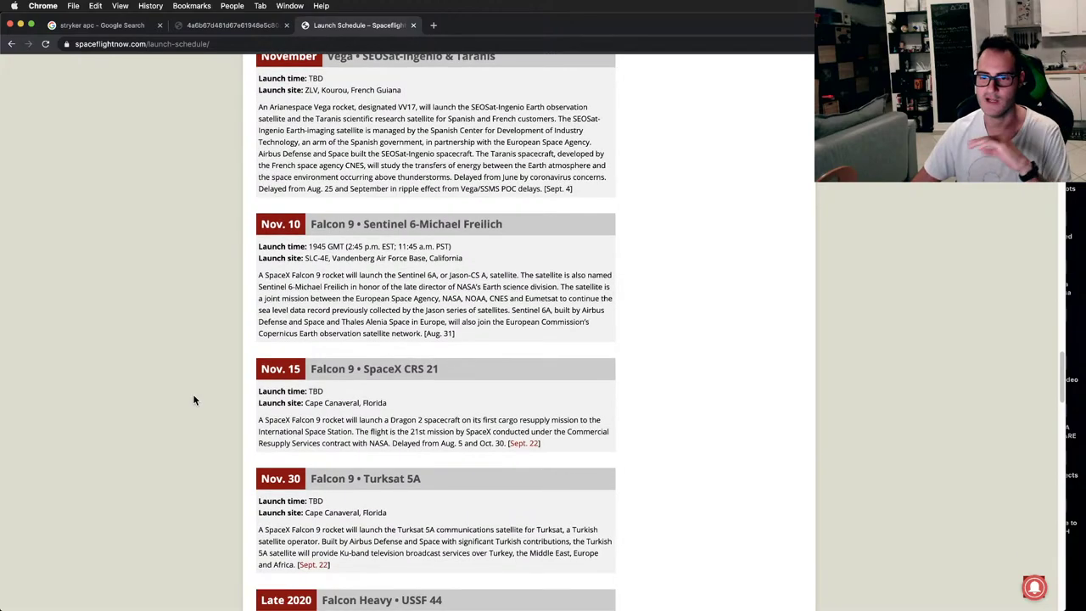
- Look through the launch schedule entries from Falcon 9 Sentinel 6-Michael Freilich to the January missions
scroll(196, 396, down, 1)
scroll(197, 400, down, 1)
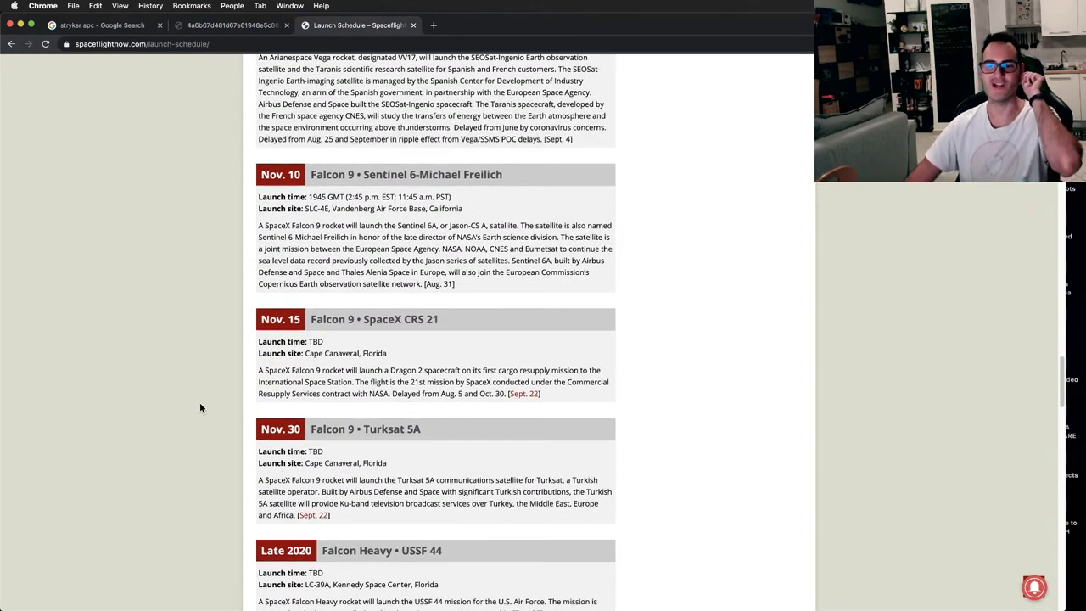
scroll(200, 408, down, 2)
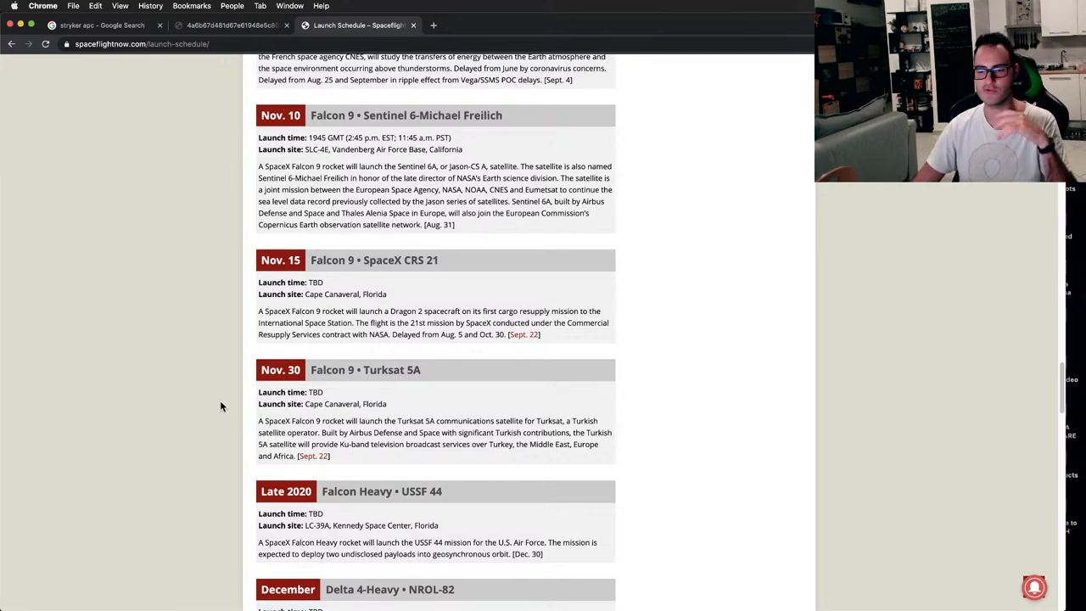
scroll(262, 391, down, 1)
scroll(262, 391, down, 5)
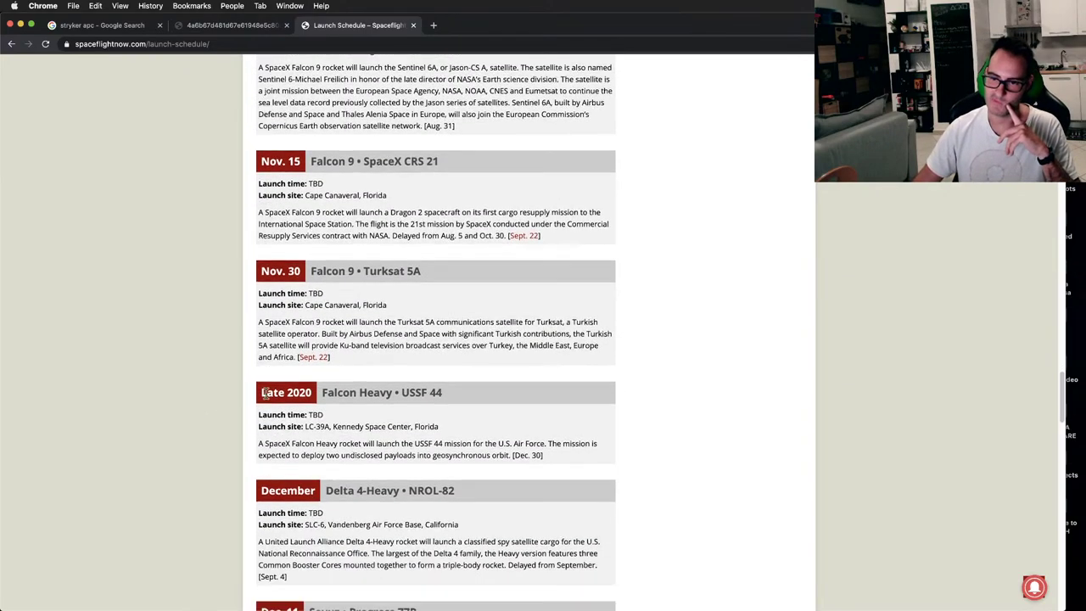
scroll(264, 393, down, 13)
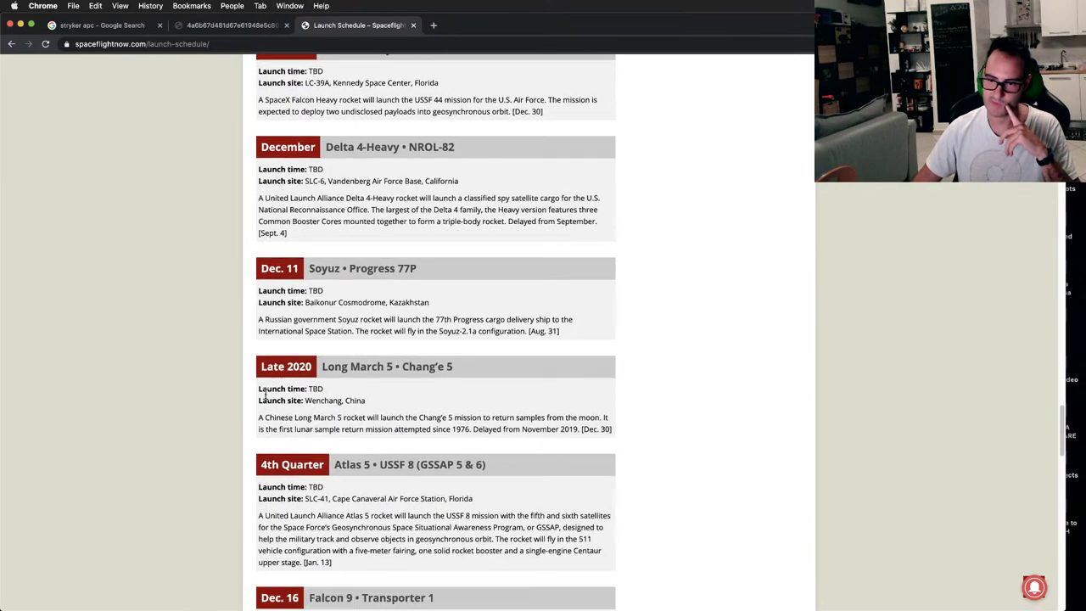
scroll(264, 395, down, 13)
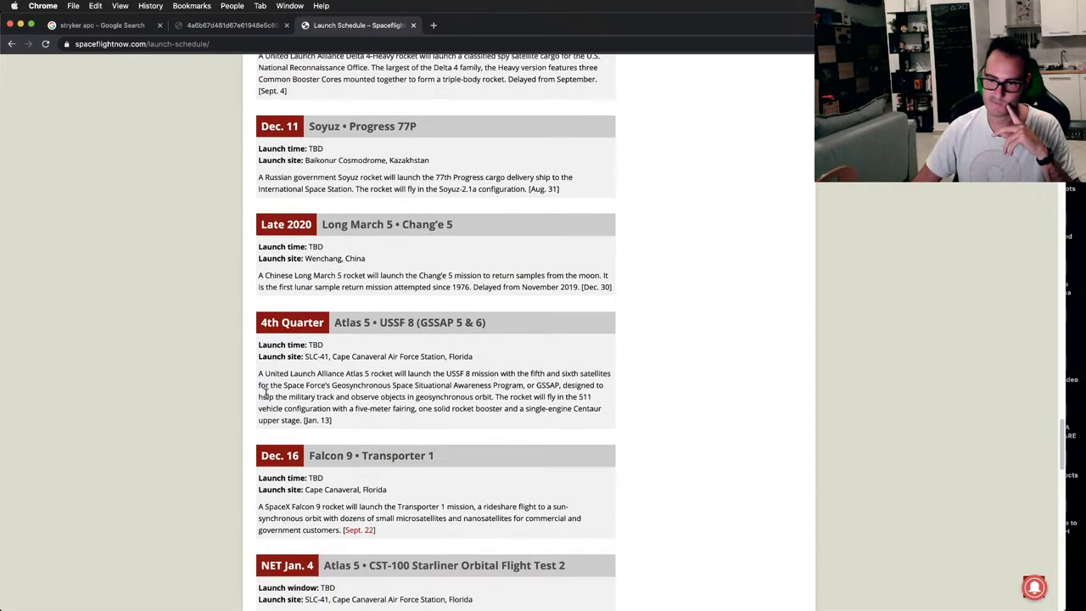
scroll(266, 397, down, 1)
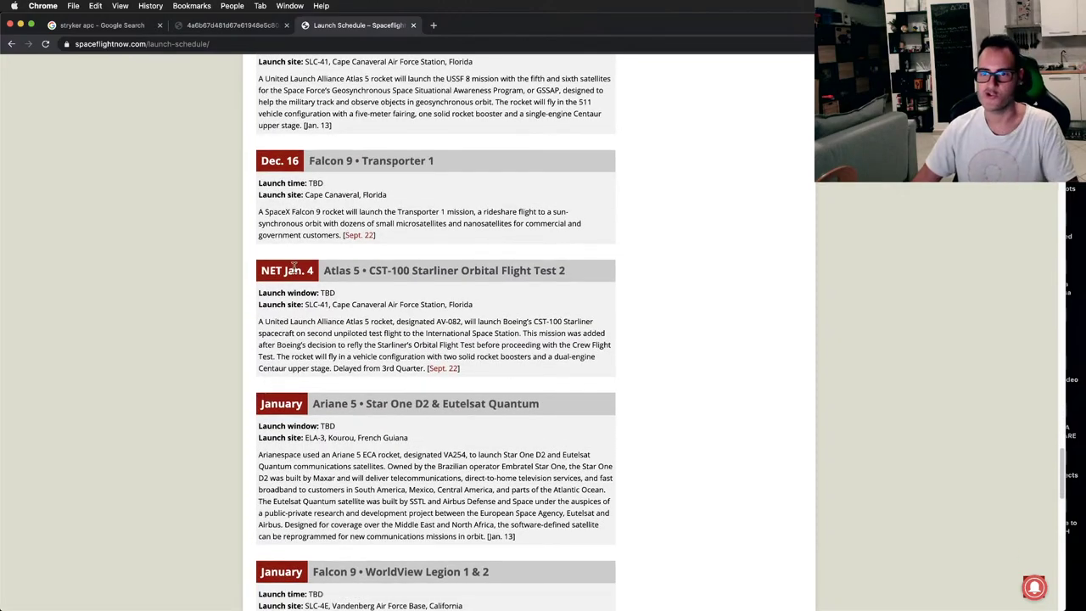
- Return to the start of the launch schedule and review its entries from Delta 4-Heavy NROL-44 to Electron STP-27RM
scroll(296, 287, up, 20)
scroll(297, 289, up, 20)
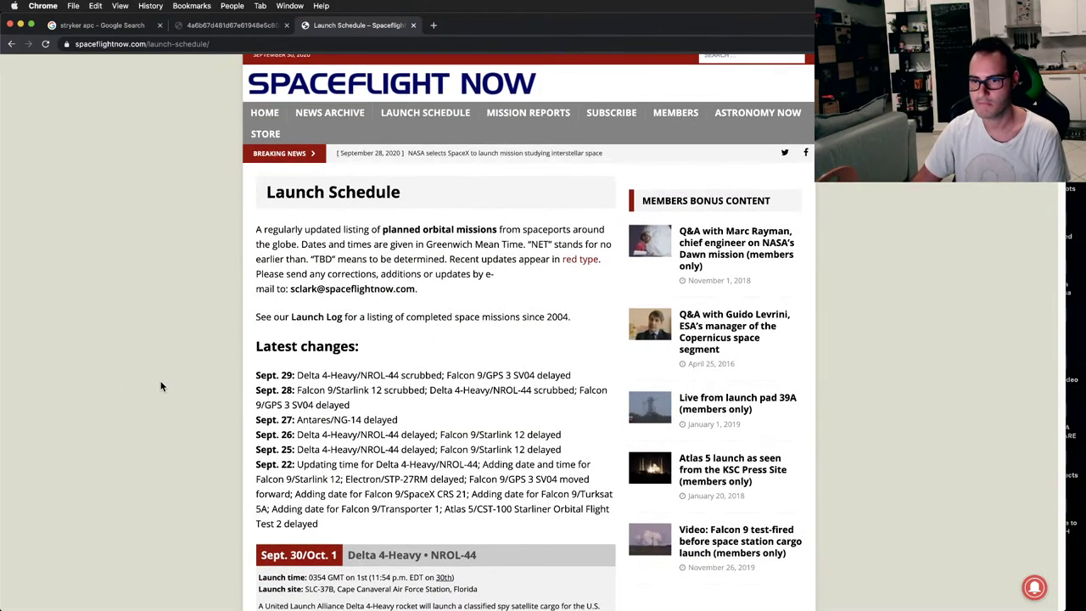
scroll(161, 387, down, 1)
scroll(161, 387, down, 10)
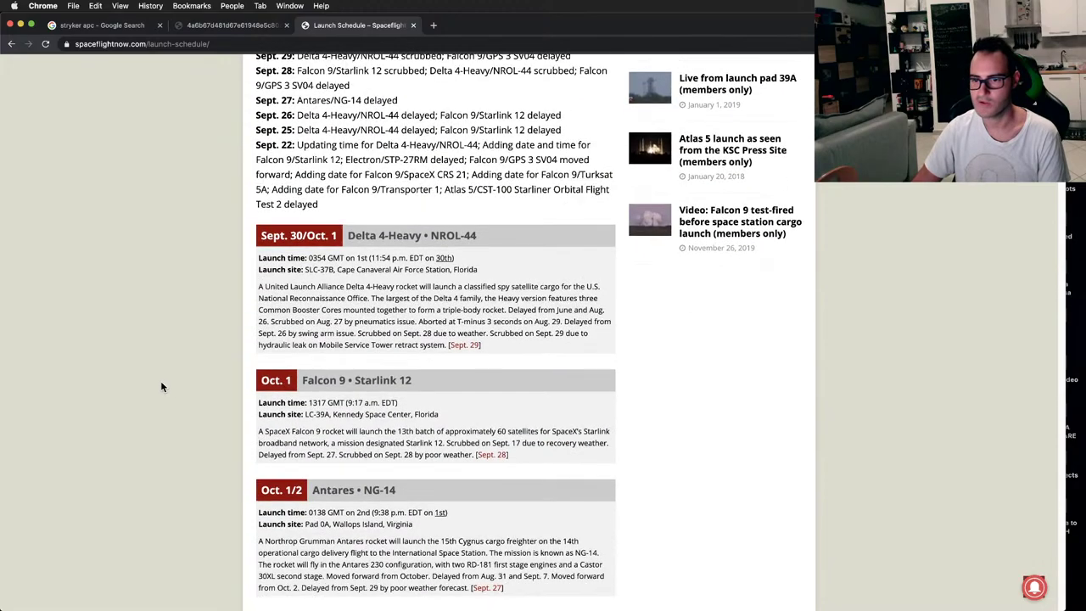
scroll(163, 388, down, 5)
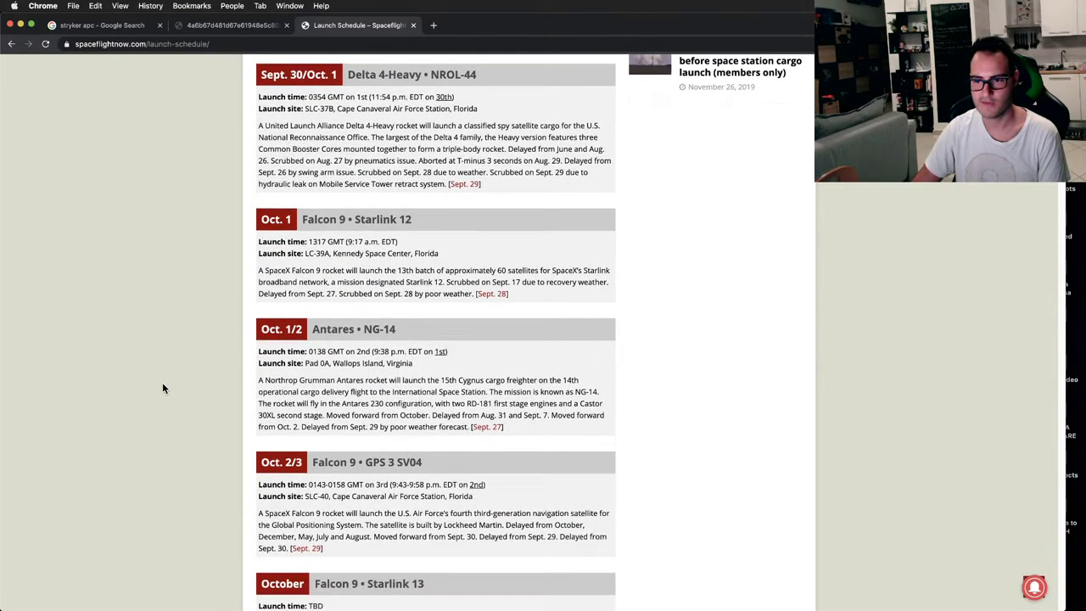
scroll(164, 388, down, 7)
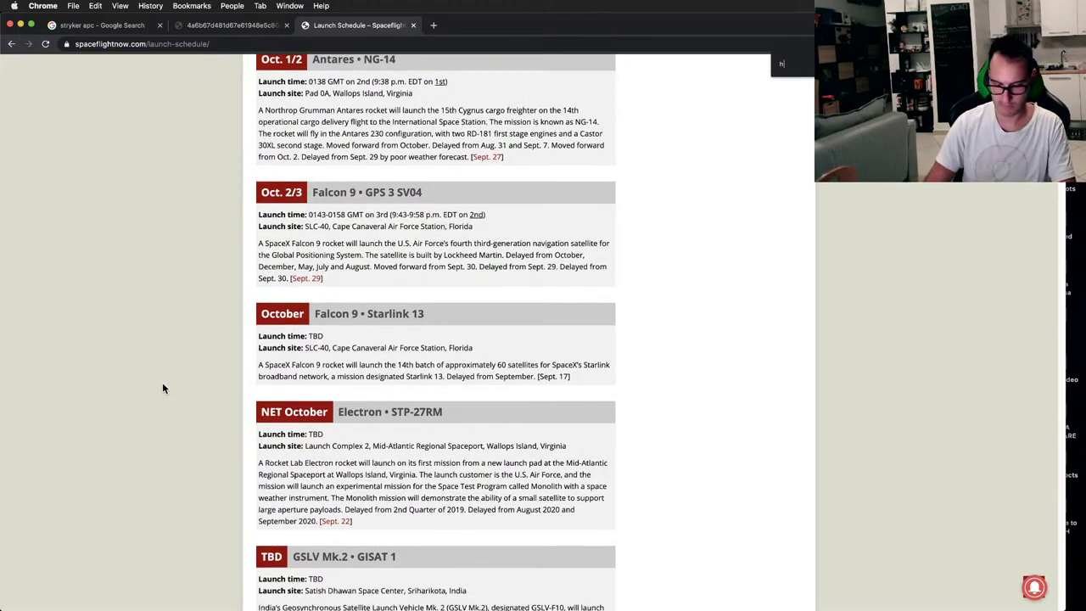
- Search the launch schedule page for "heavy" and go through the matches to the Falcon Heavy USSF 44 entry
scroll(163, 387, up, 15)
text(a)
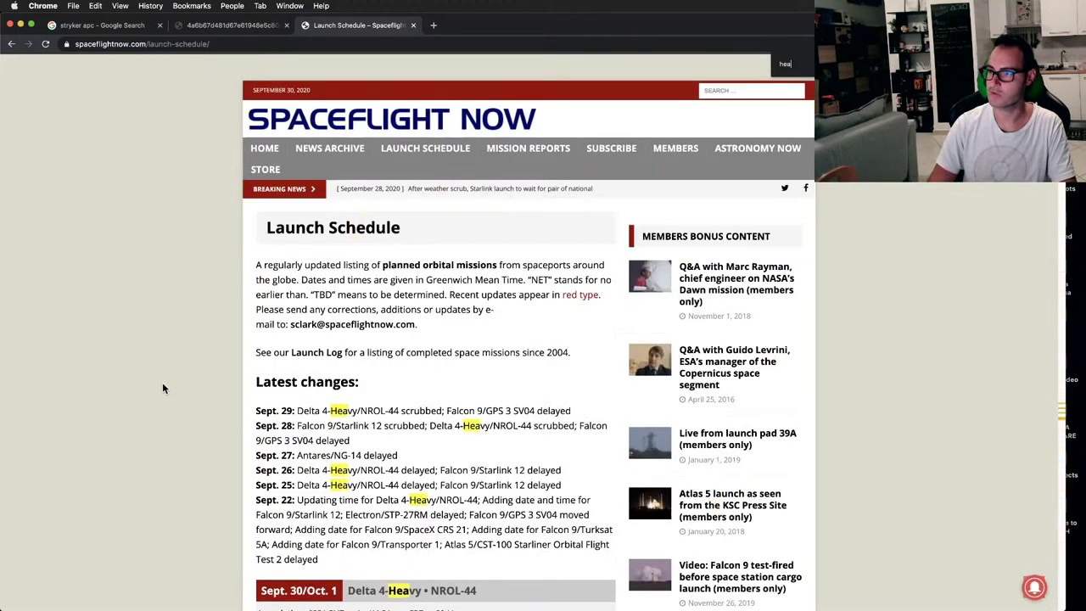
text(vy)
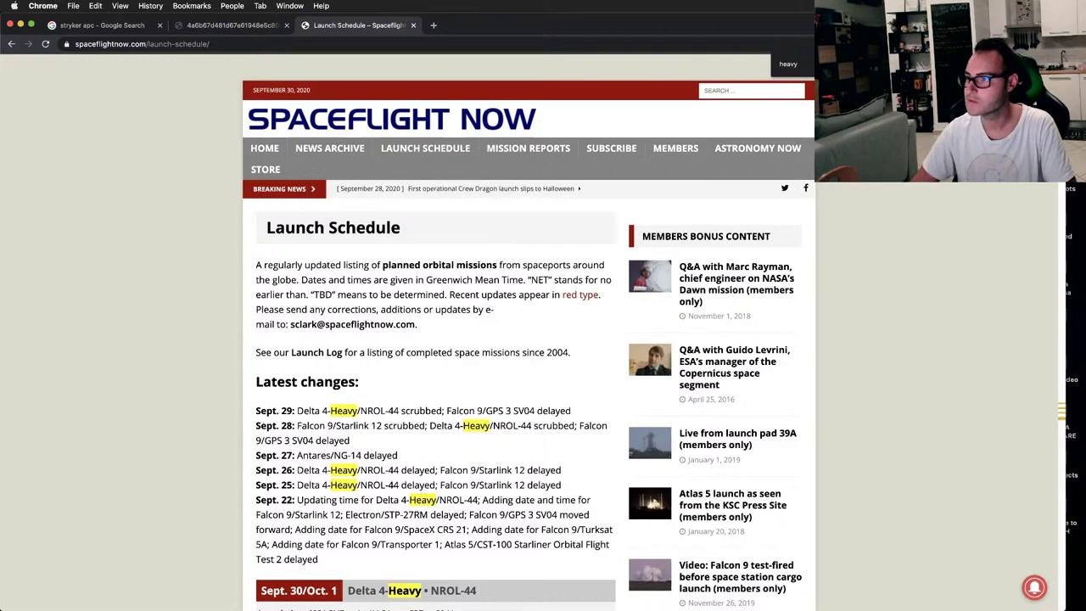
key(Return)
key(Return)
key(Return)
key(Return)
key(Return)
key(Return)
key(Return)
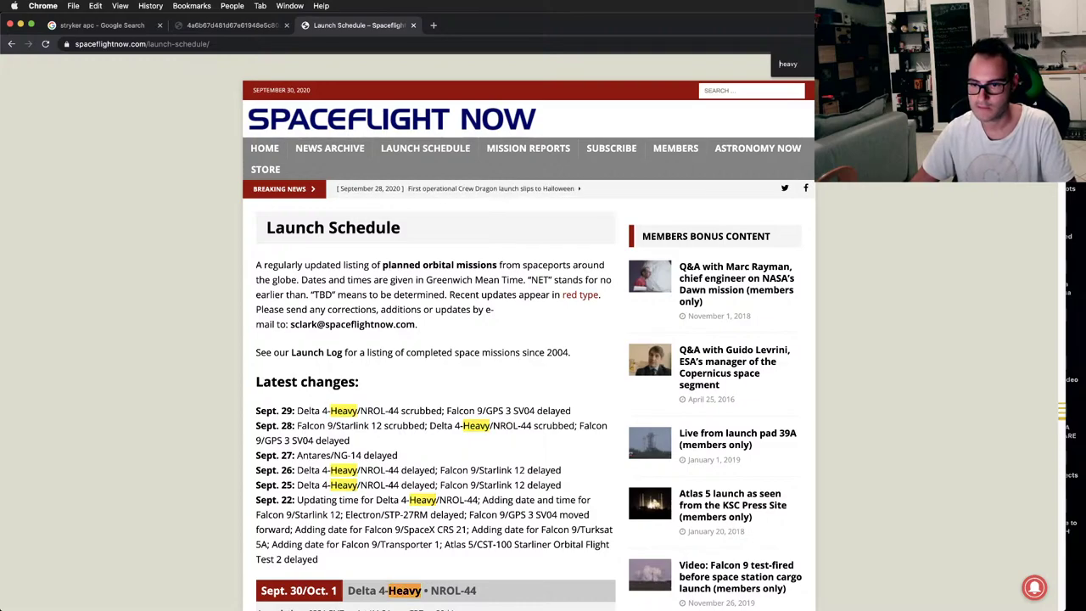
key(Return)
key(Return)
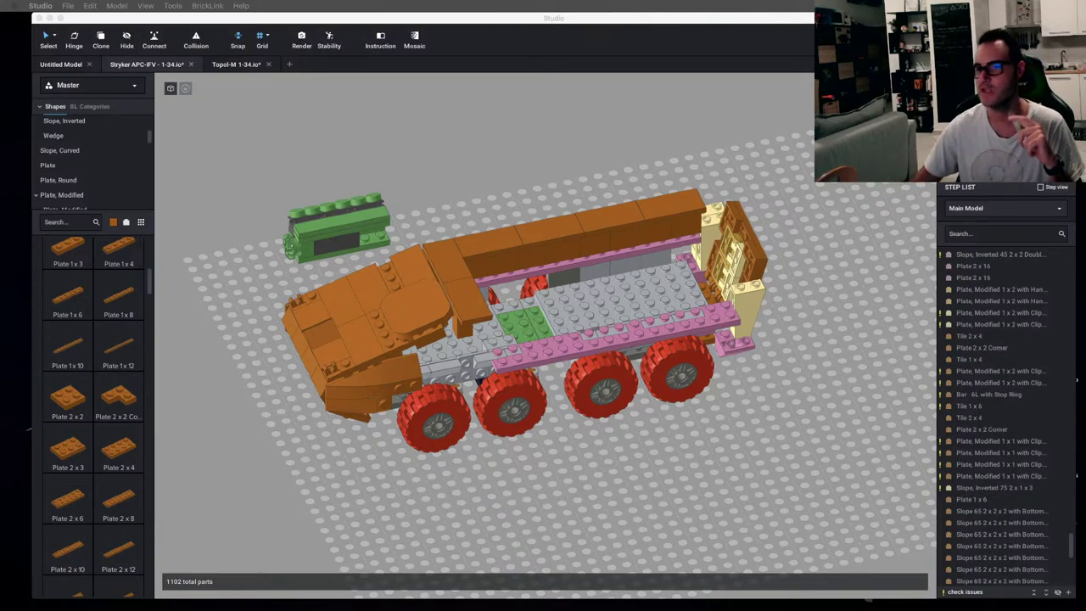
- Switch to Chrome and search Google for "jltv oshkosh vehicle" in a new tab
click(567, 177)
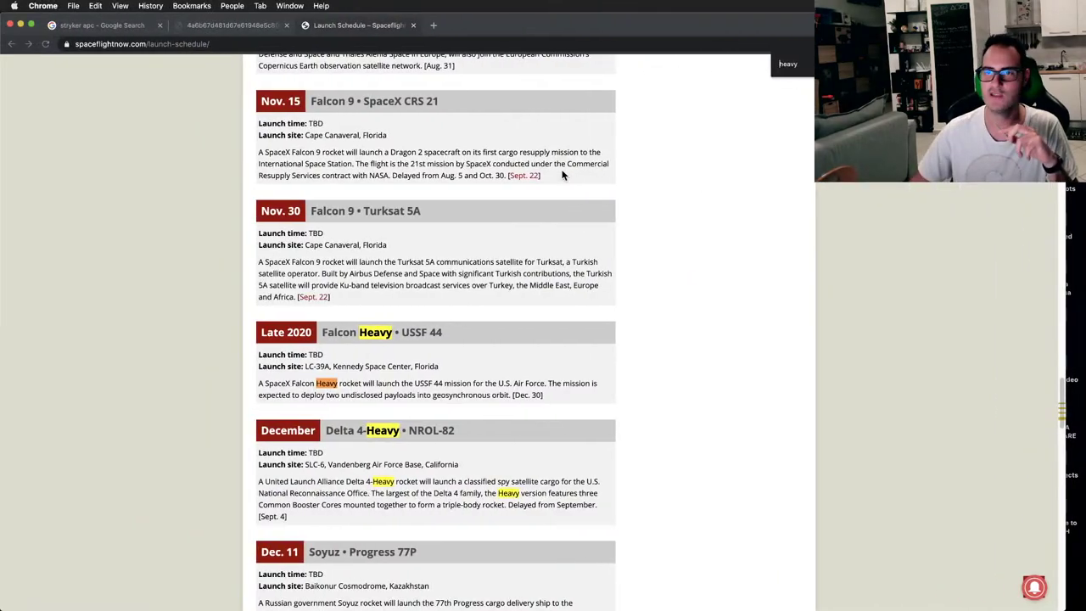
click(433, 27)
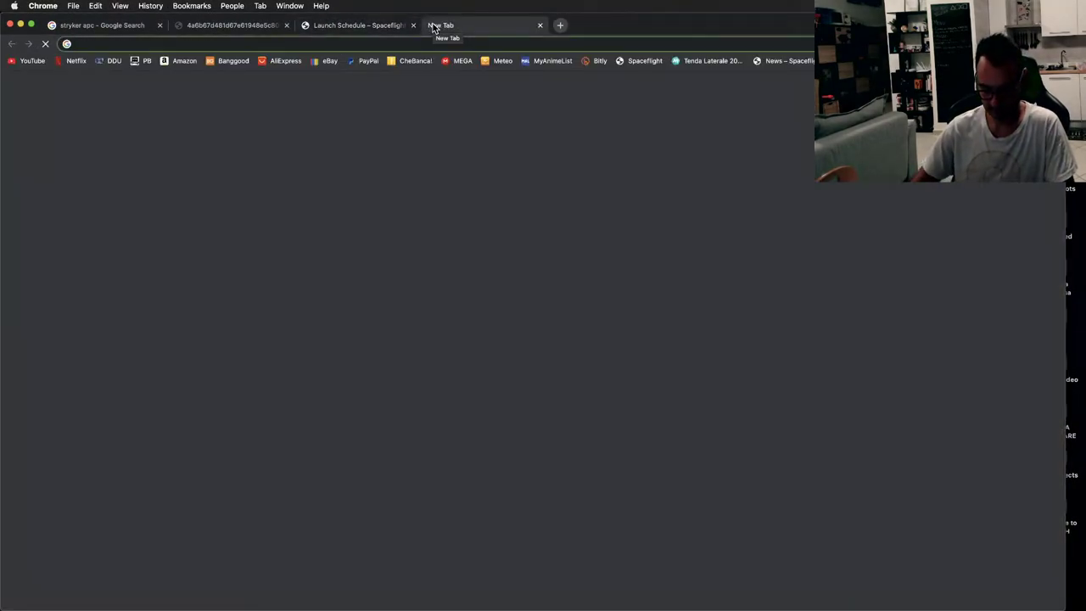
text(j)
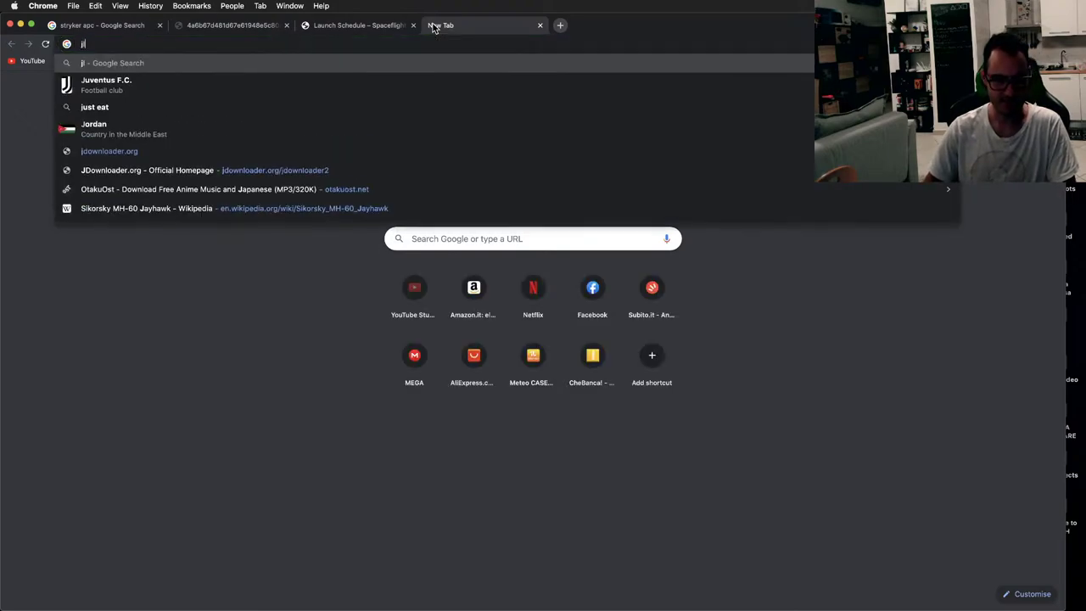
text(ltv o)
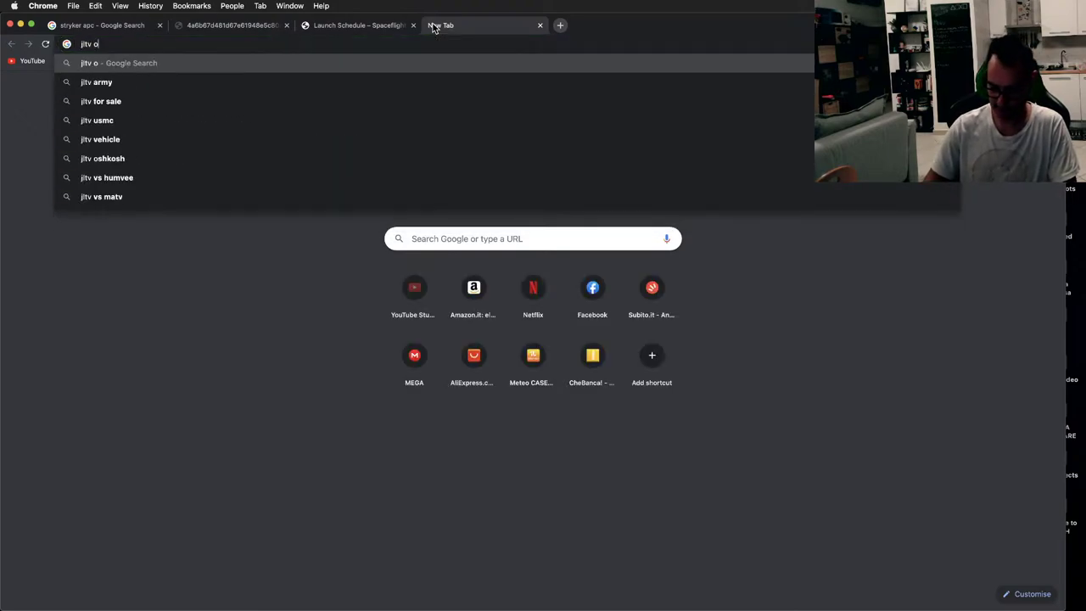
text(shkosh)
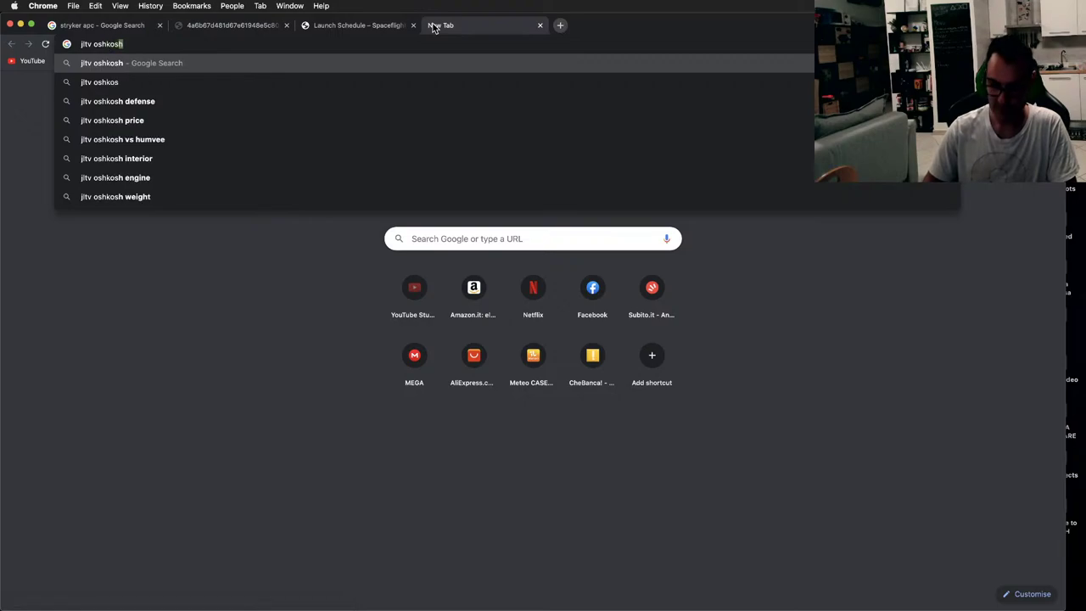
text( ve)
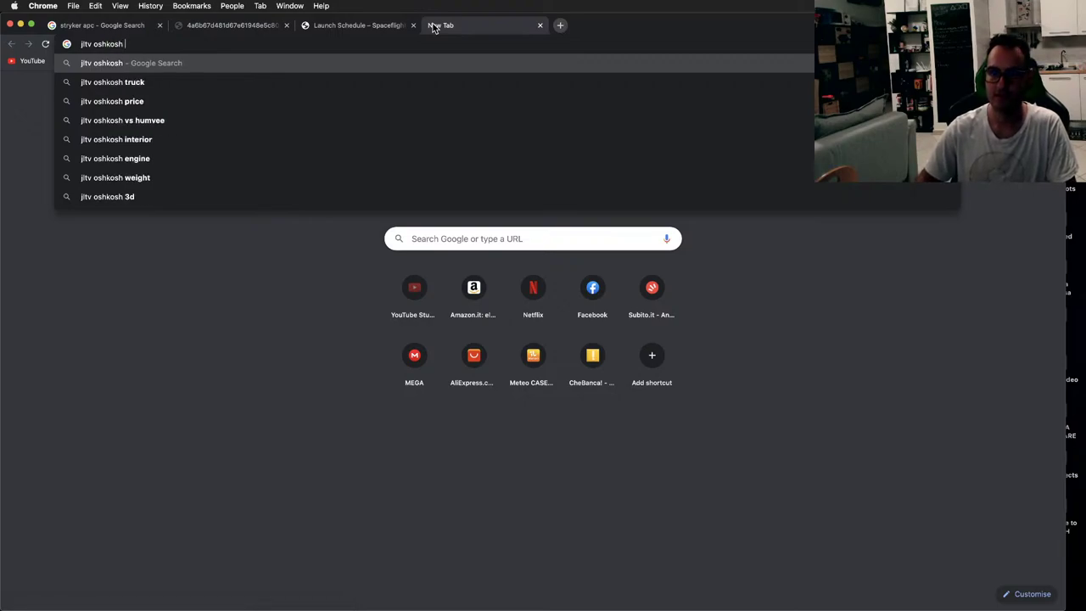
text(hicle)
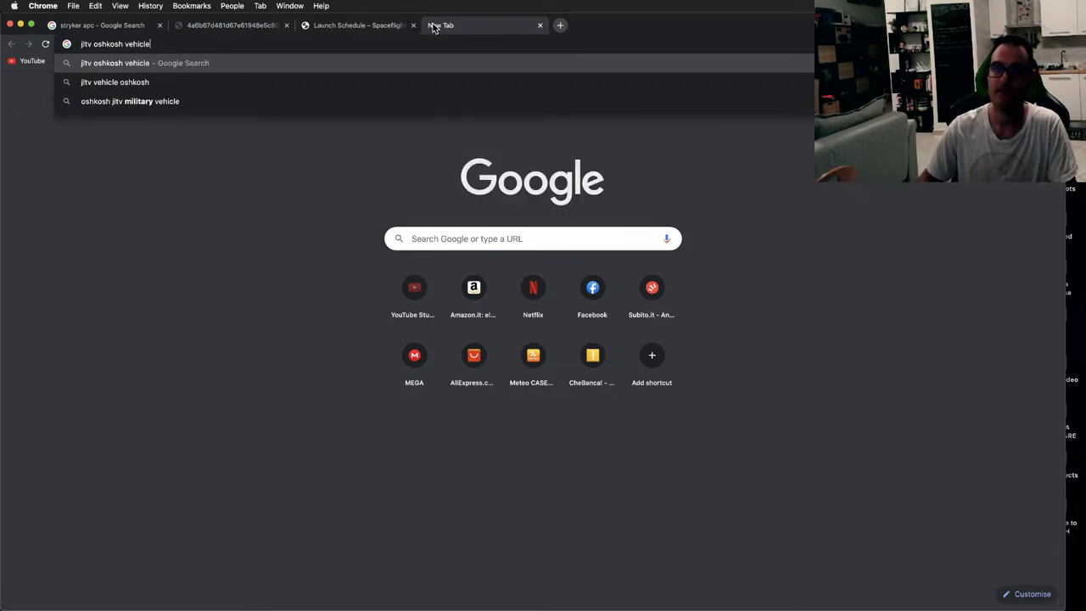
key(Return)
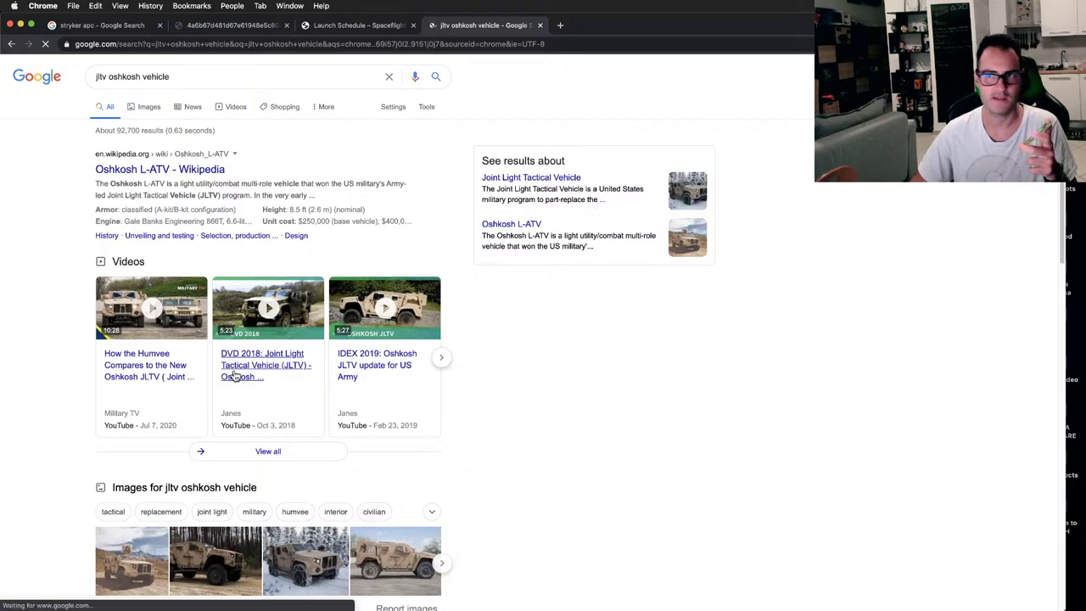
- Close the JLTV search tab, switch to Studio, and examine the Stryker model from a slightly different side angle
click(540, 25)
key(super+Tab)
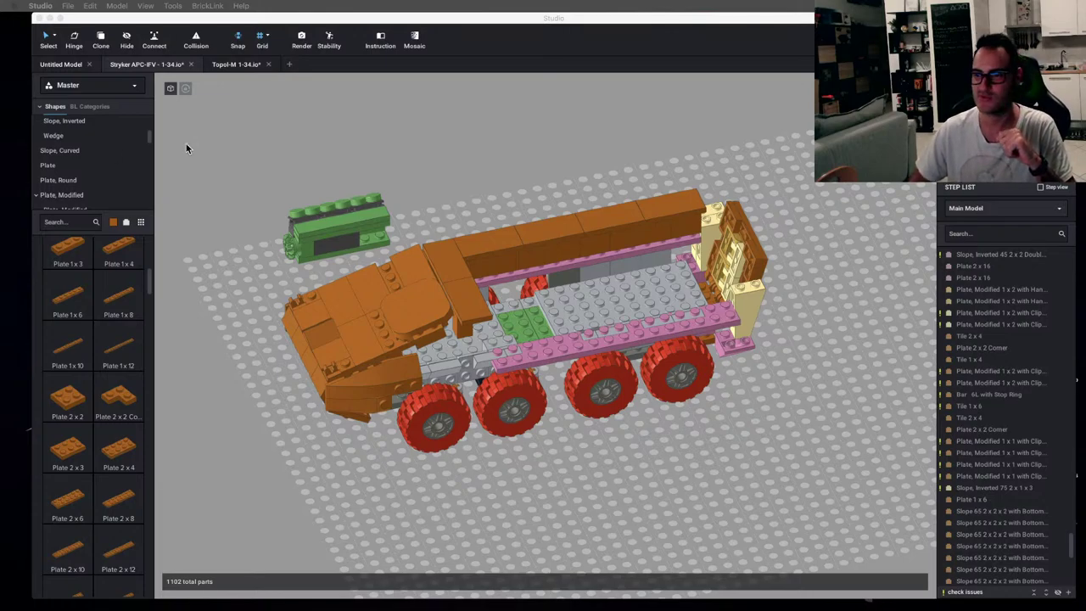
click(646, 138)
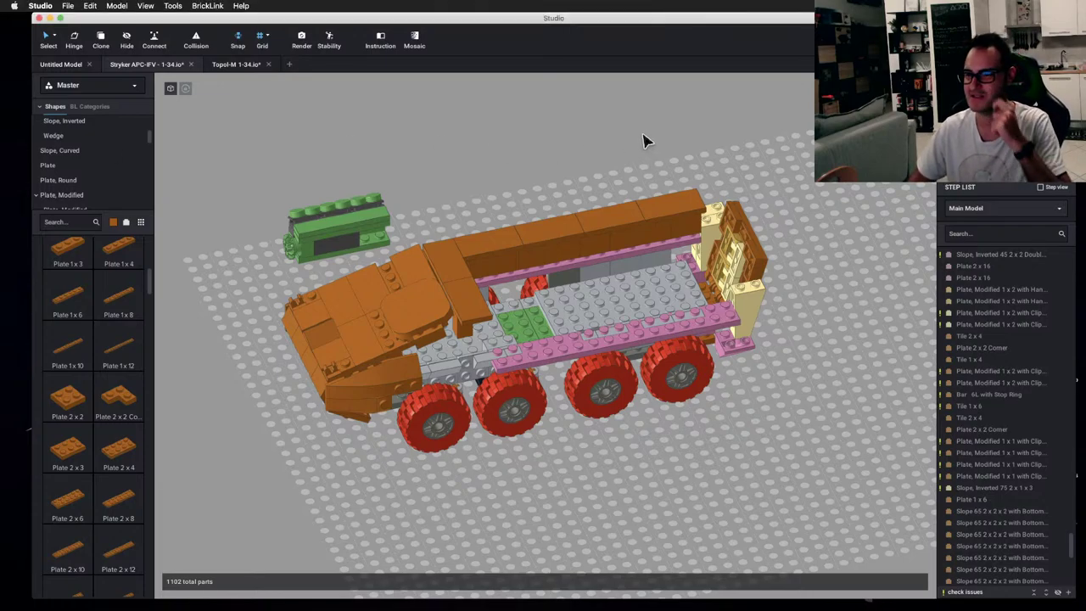
scroll(583, 139, up, 1)
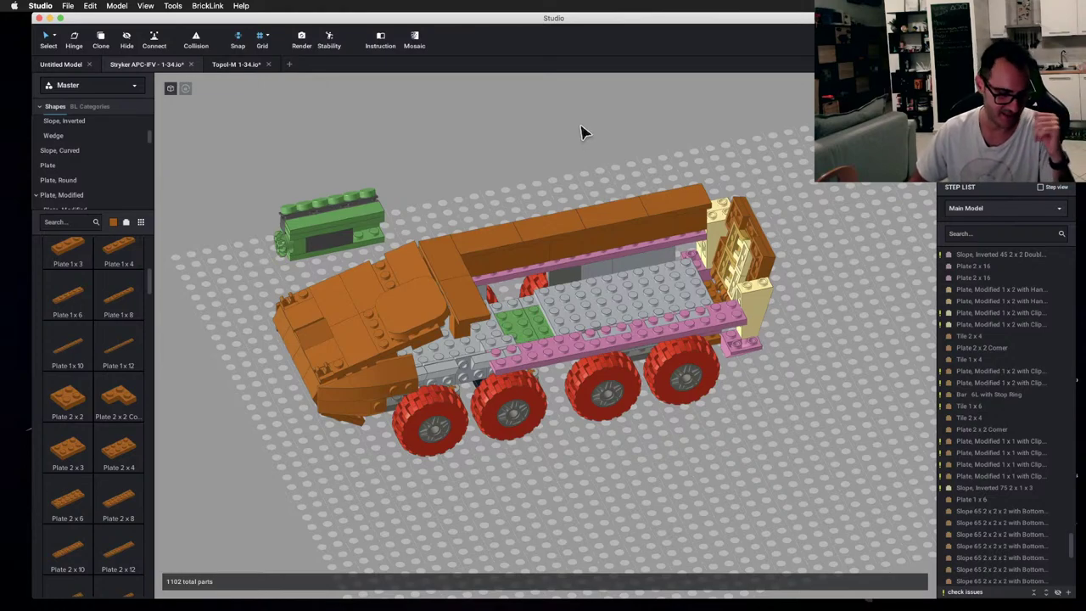
scroll(574, 127, up, 1)
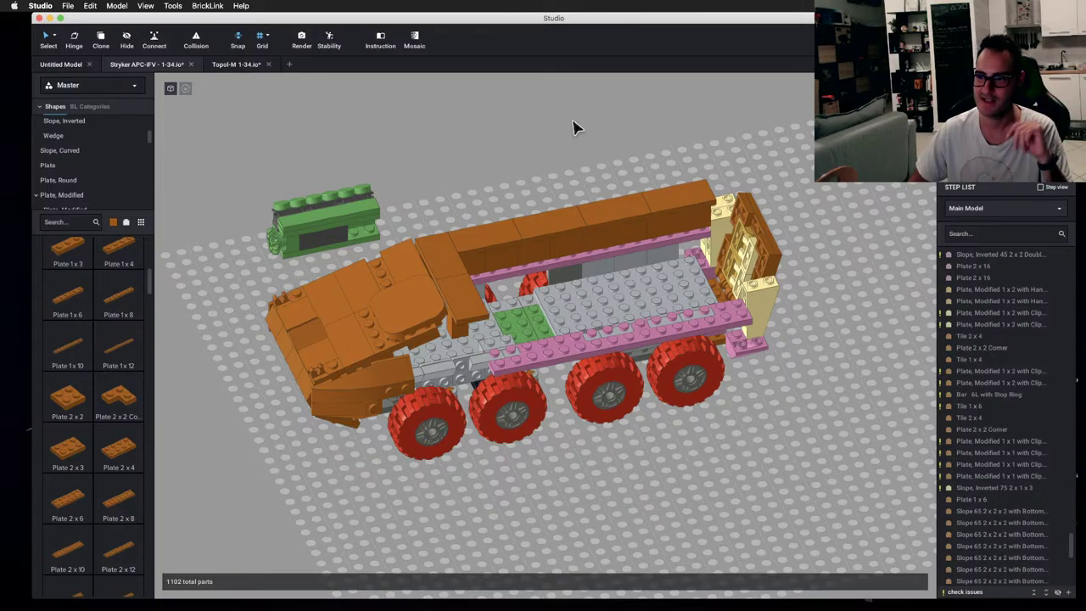
right_drag(573, 127, 644, 141)
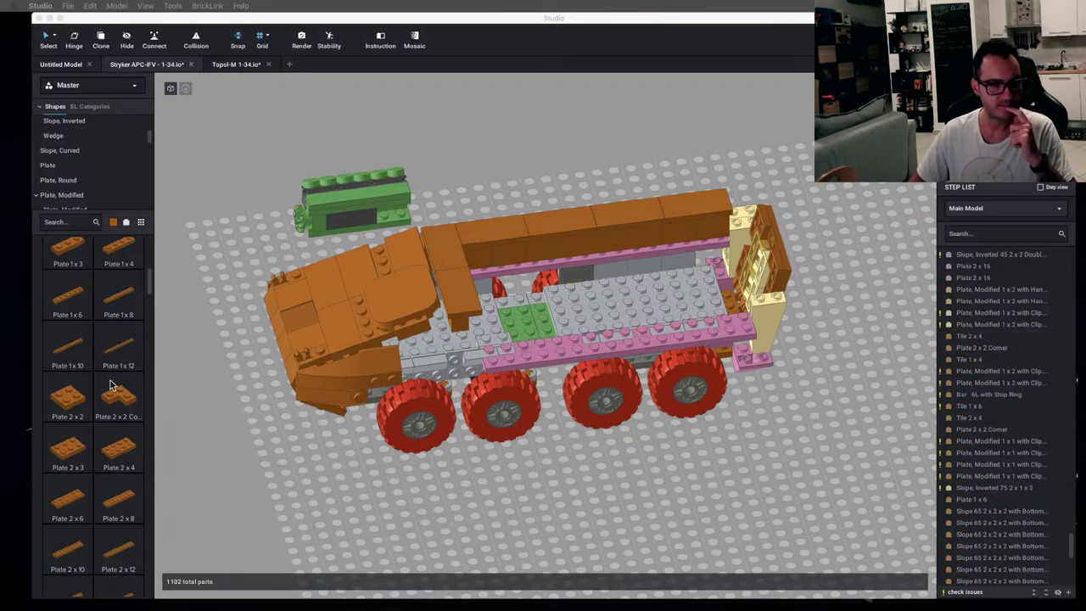
click(647, 148)
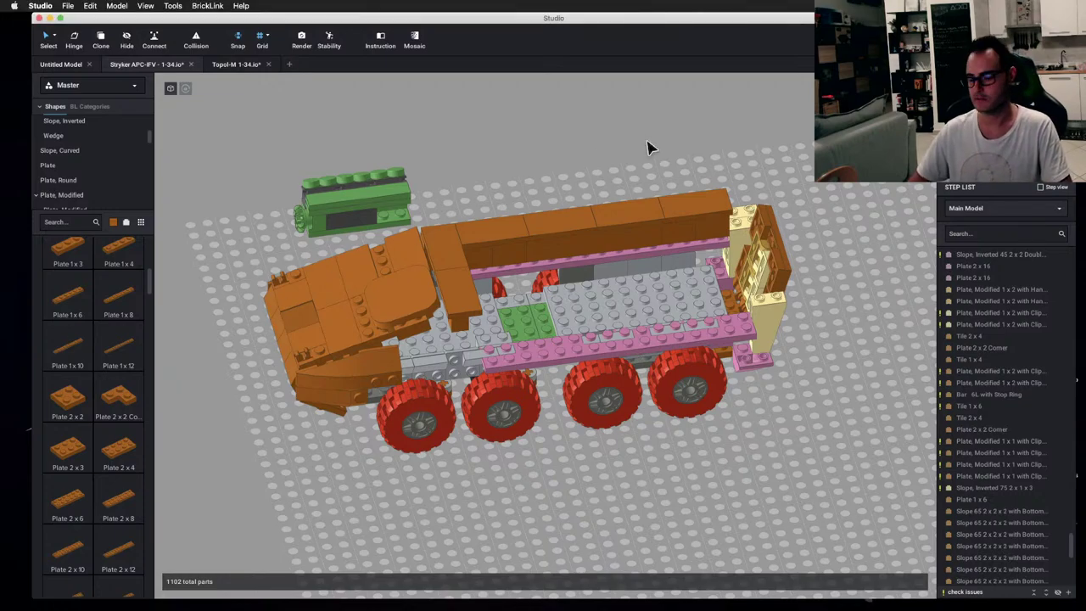
- Open a new Finder window and go to the Lego Real Life folder inside LEGO Creations on Amazon Drive
key(super+m)
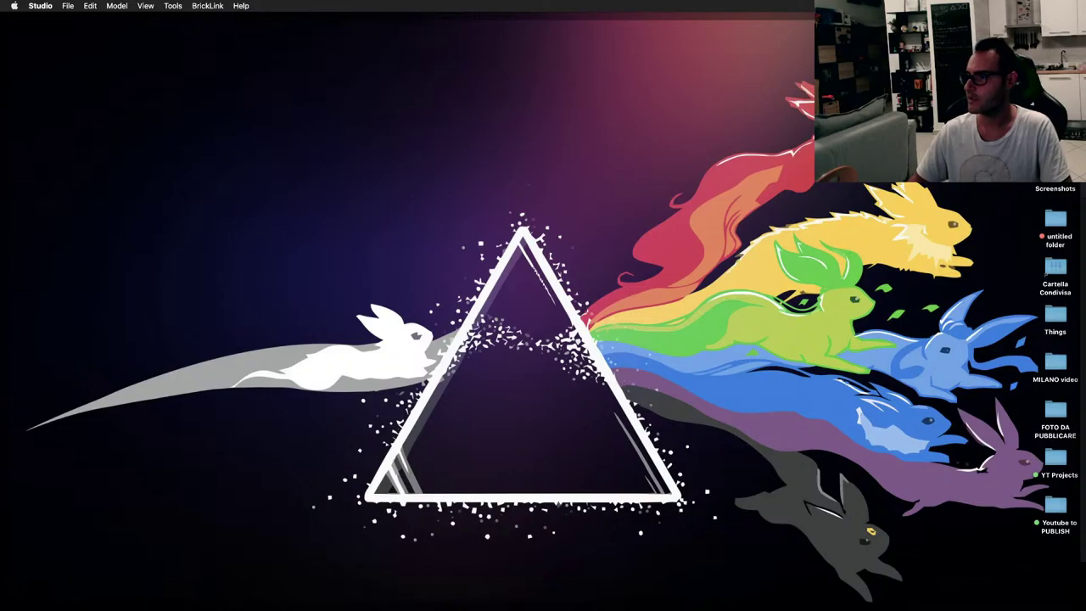
key(F11)
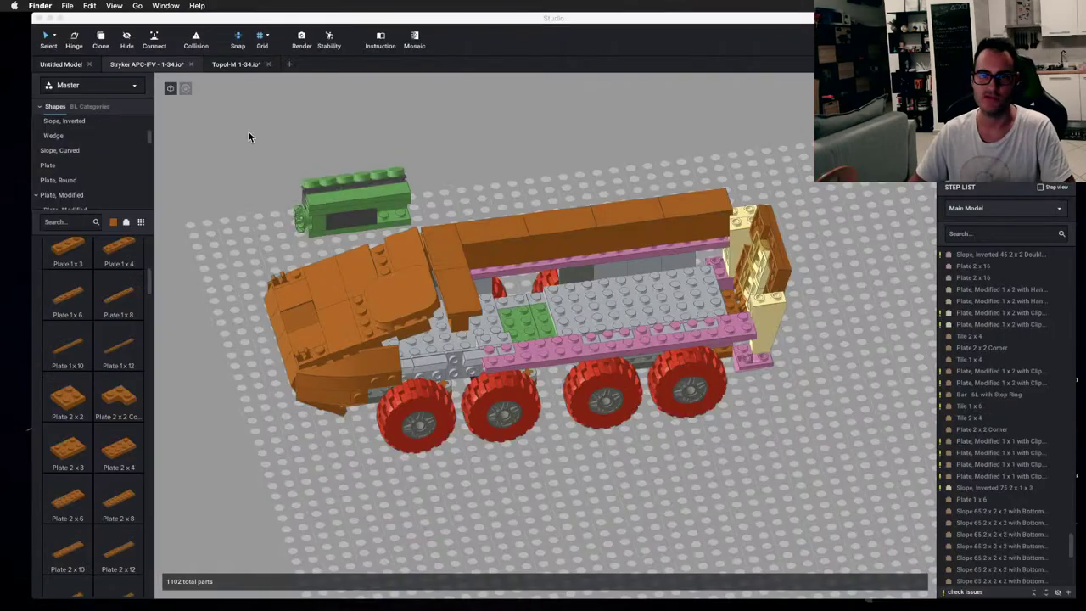
key(super+n)
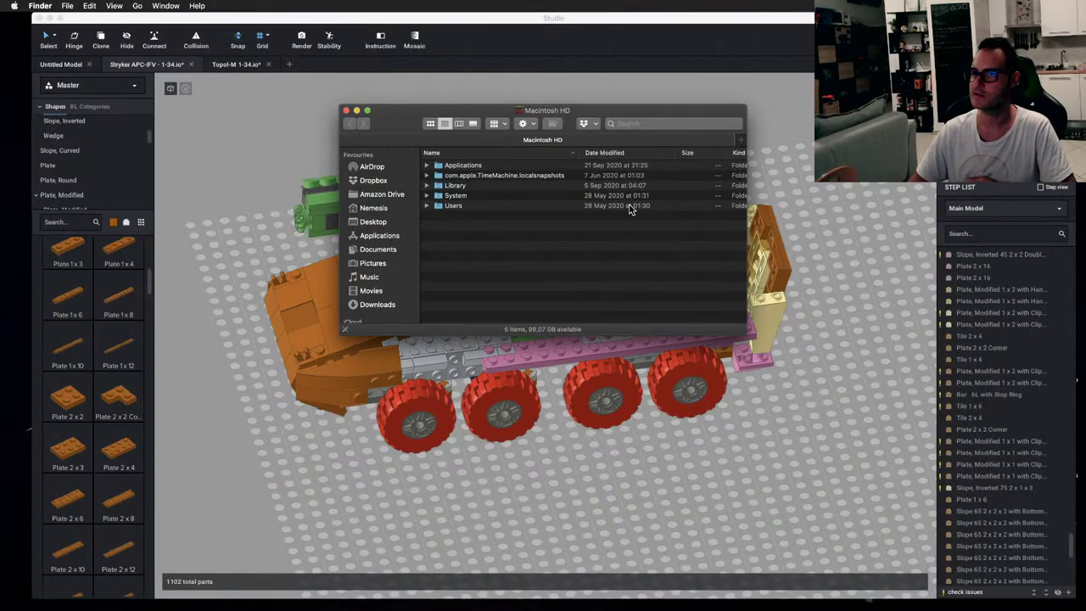
click(381, 194)
click(468, 190)
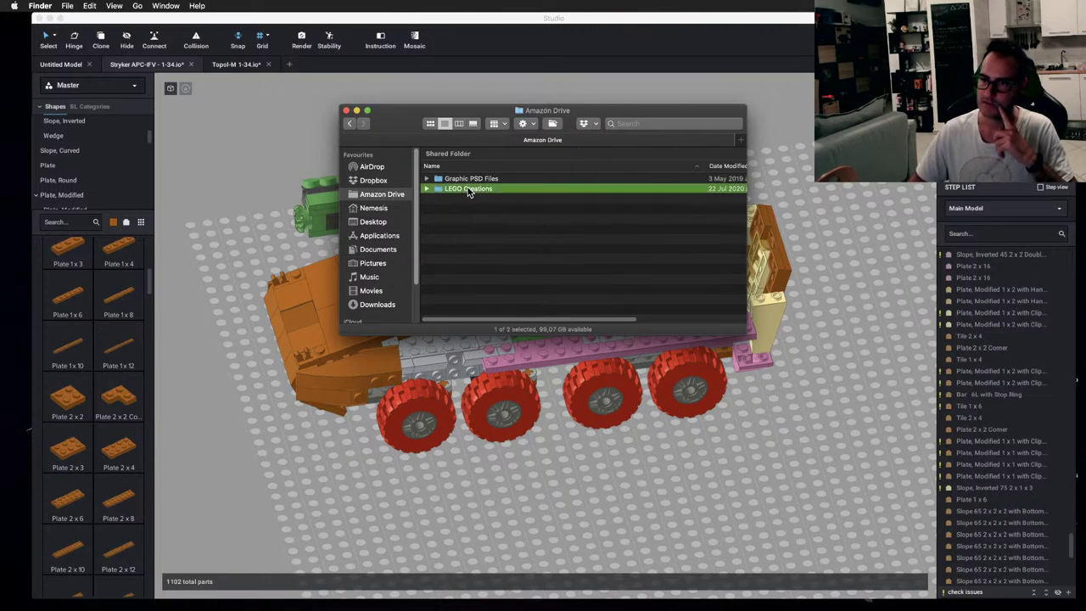
double_click(468, 189)
double_click(475, 179)
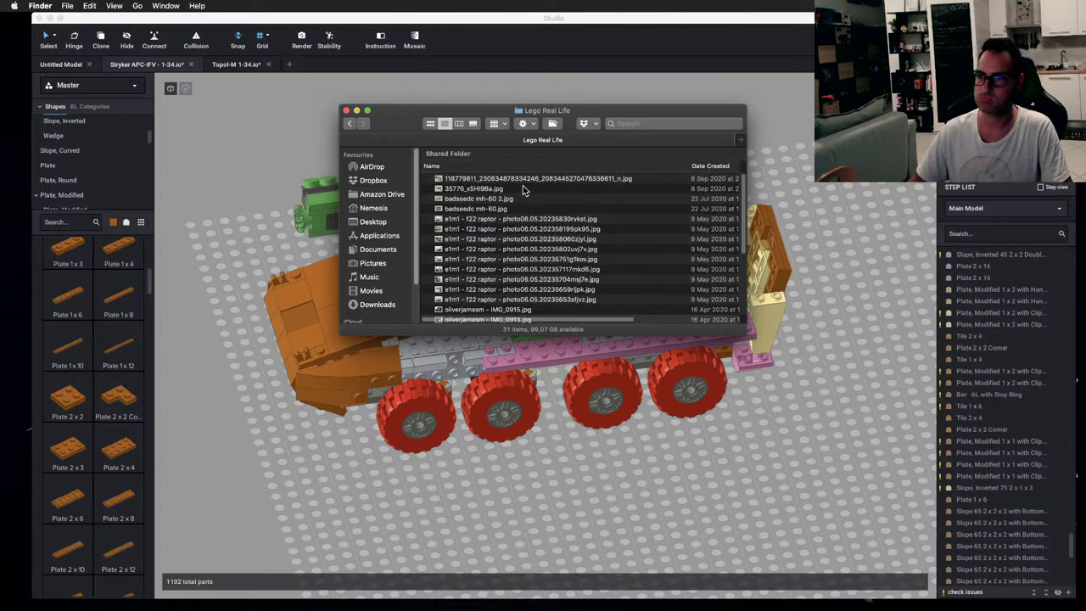
- Enlarge the Finder window and preview the first photo in the Lego Real Life folder
click(523, 180)
key(space)
key(space)
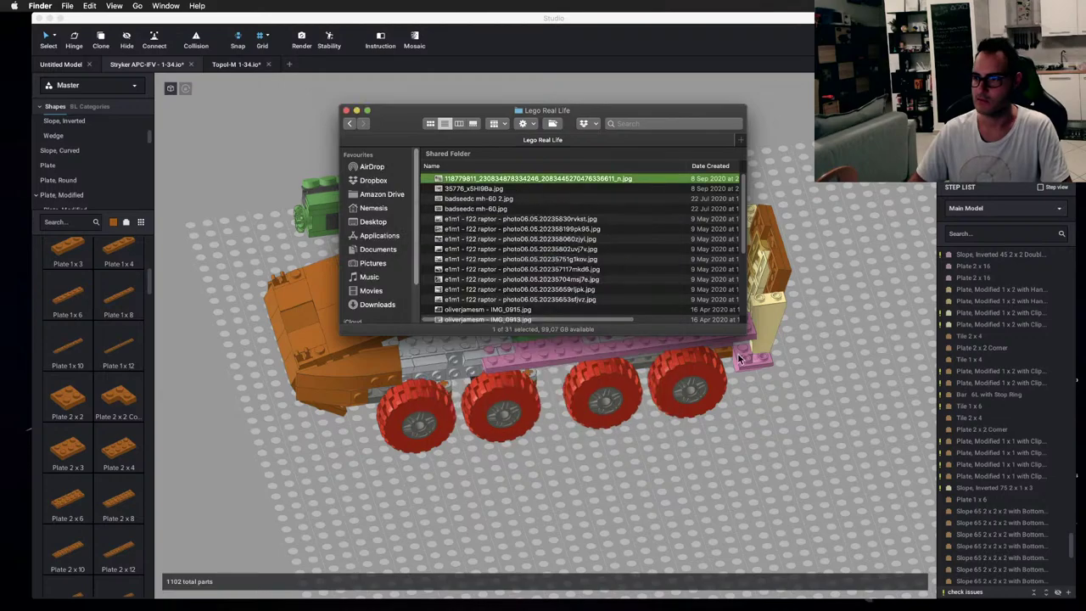
drag(746, 337, 817, 447)
key(space)
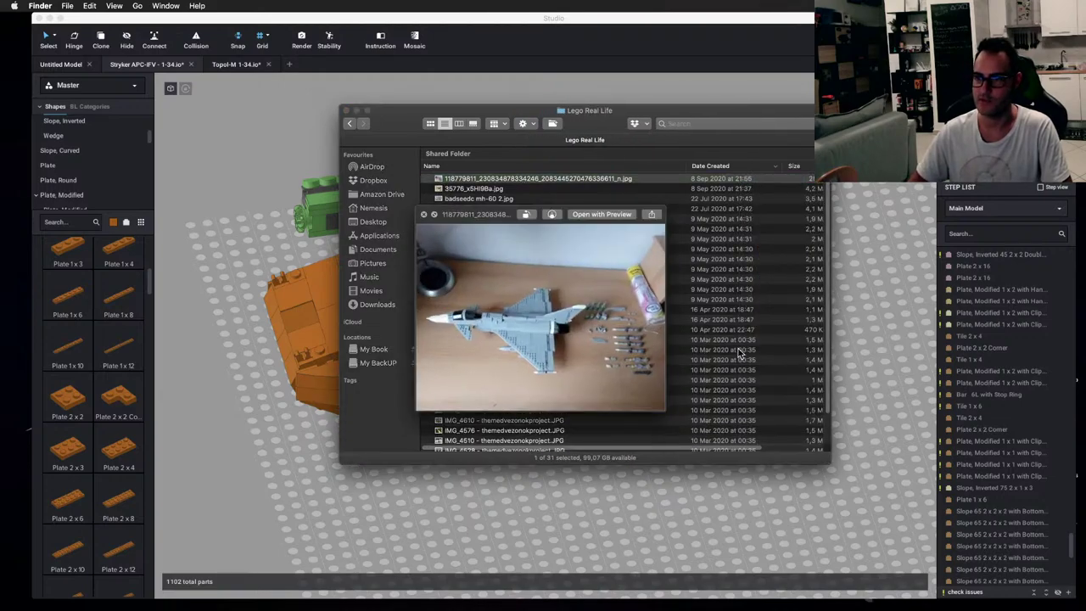
- Preview the two MH-60 helicopter photos in the Lego Real Life folder, and close the preview
key(space)
key(Down)
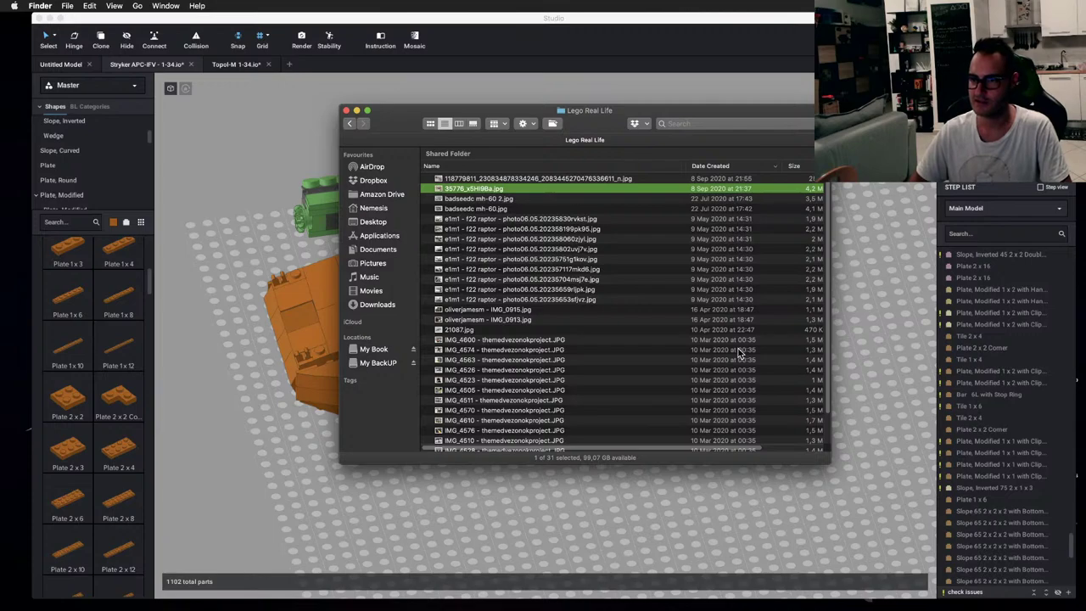
key(Down)
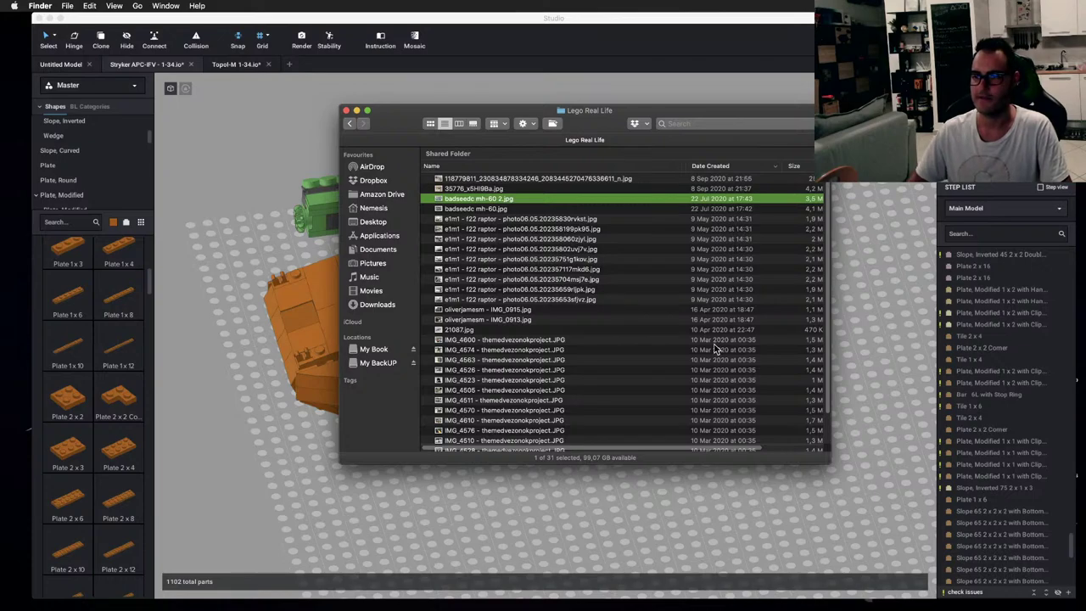
key(space)
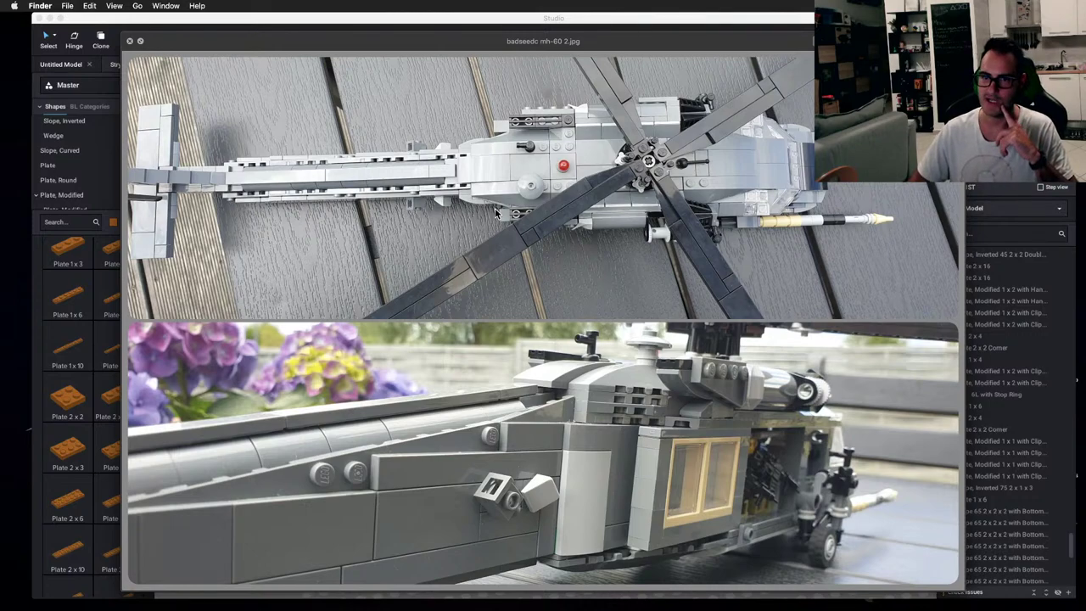
key(Down)
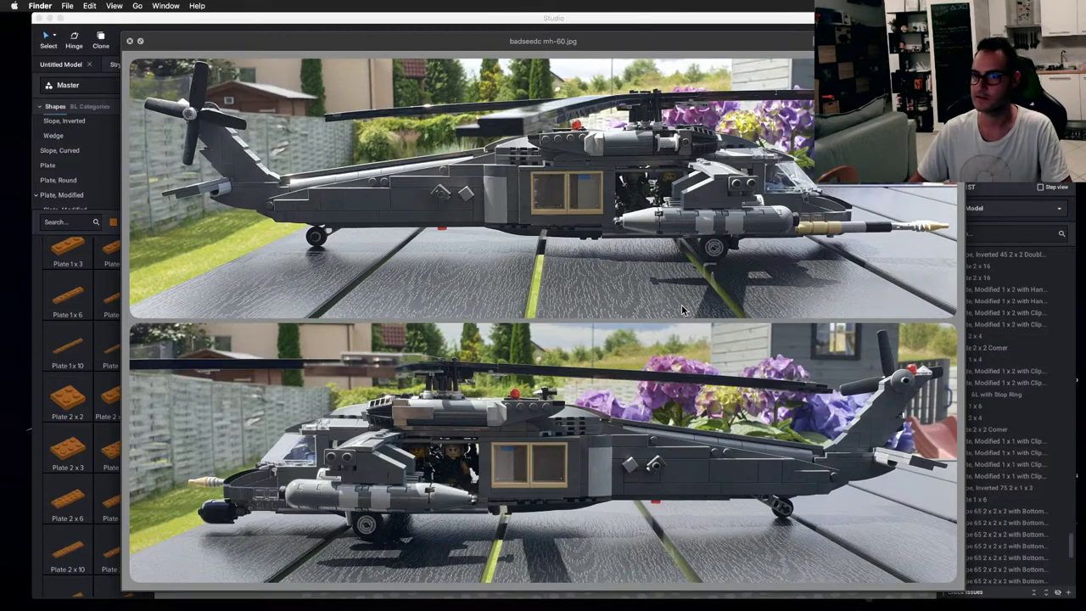
key(space)
key(Escape)
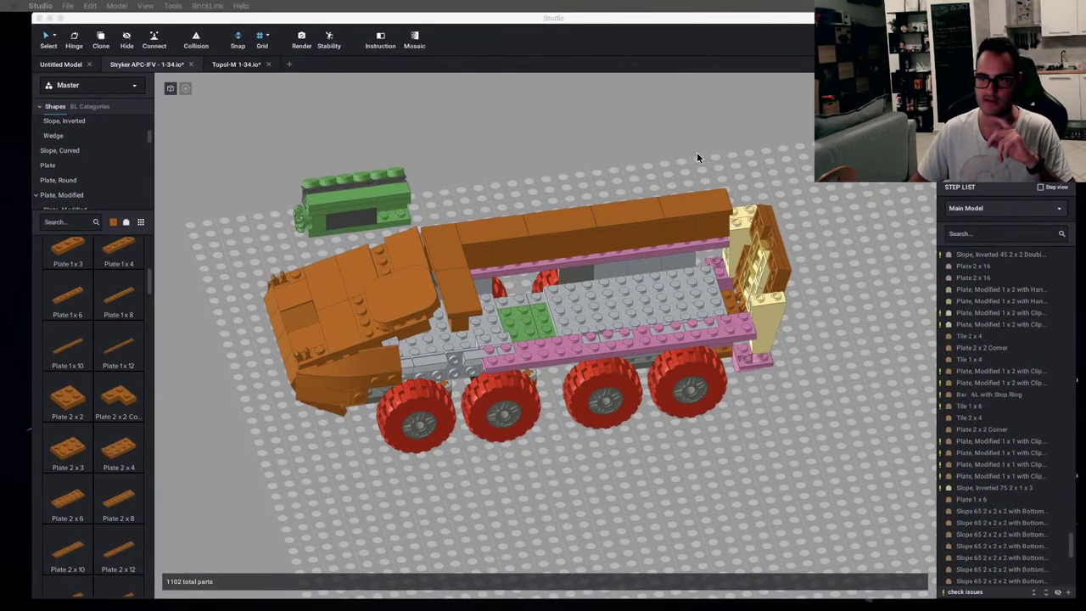
- Switch back to Studio, save the Stryker APC-IFV - 1-34 model, and view it from a lower side angle
click(696, 153)
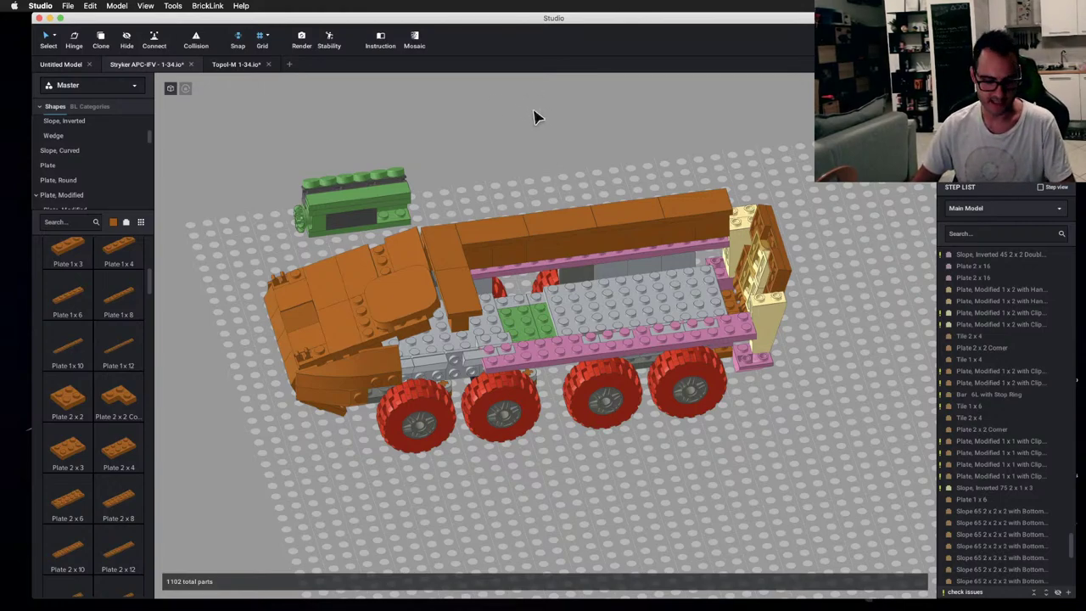
key(super+s)
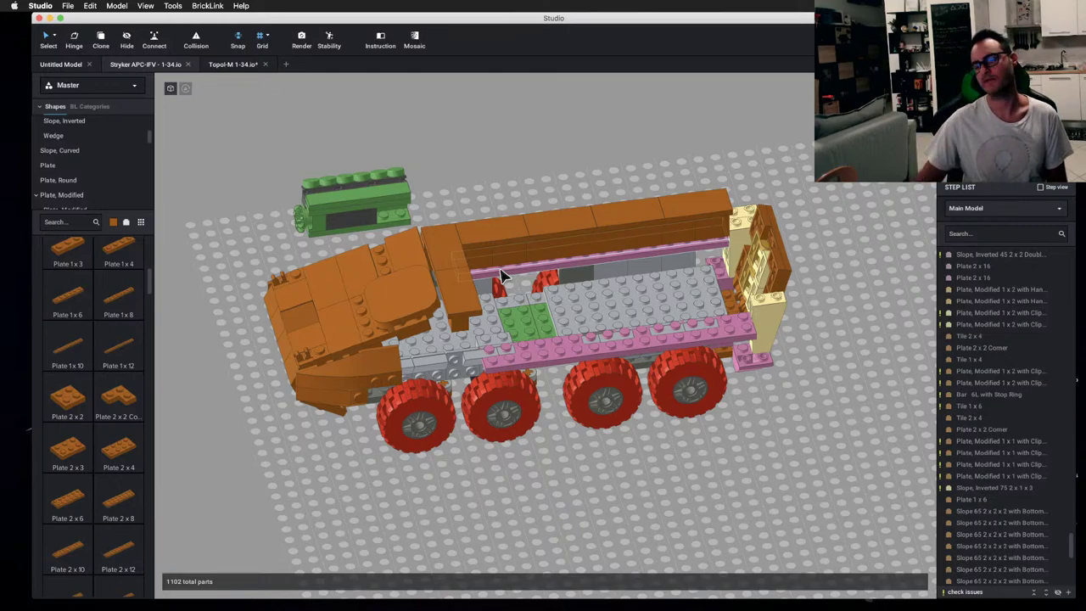
right_drag(637, 176, 552, 188)
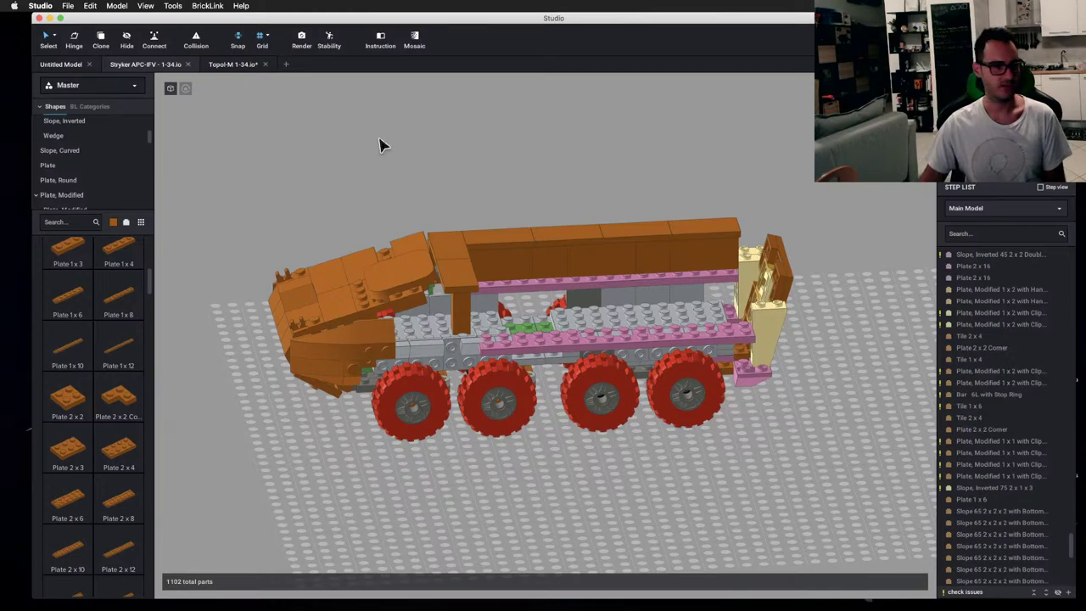